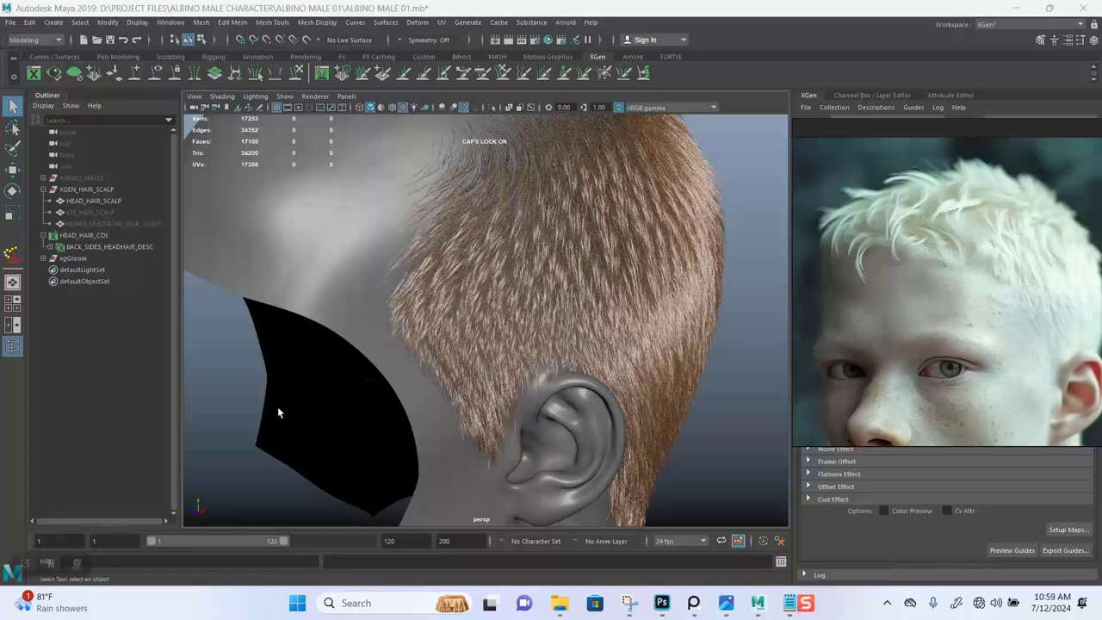
- Dolly the perspective view out and back so the whole head shows beside the reference photo
{"action": "scroll", "coordinate": [473, 351], "scroll_direction": "down", "scroll_amount": 5}
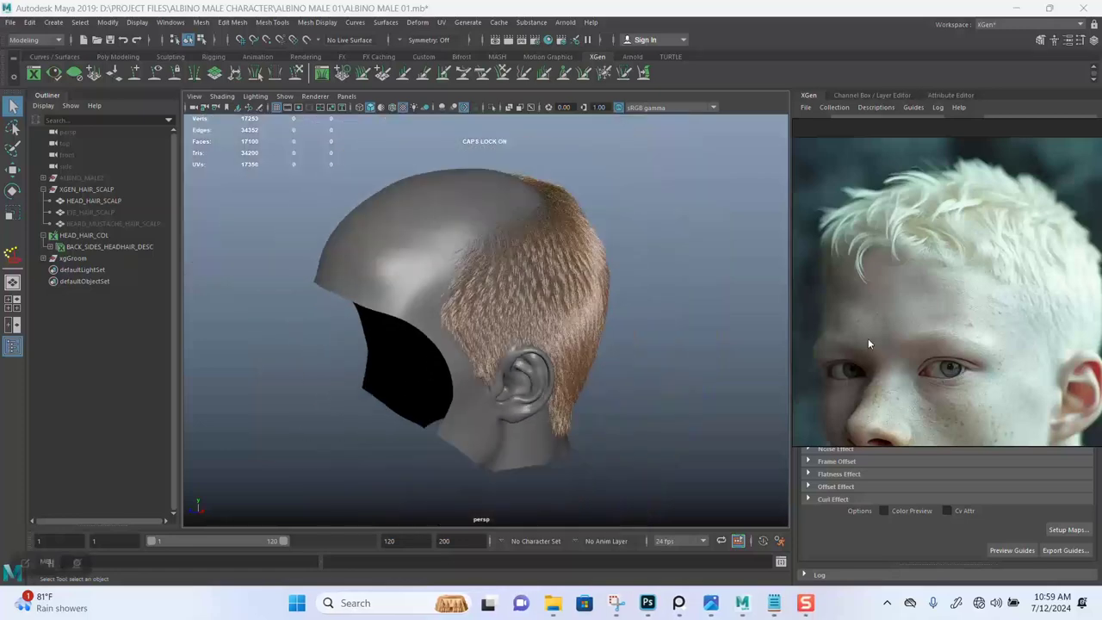
{"action": "scroll", "coordinate": [867, 338], "scroll_direction": "up", "scroll_amount": 2}
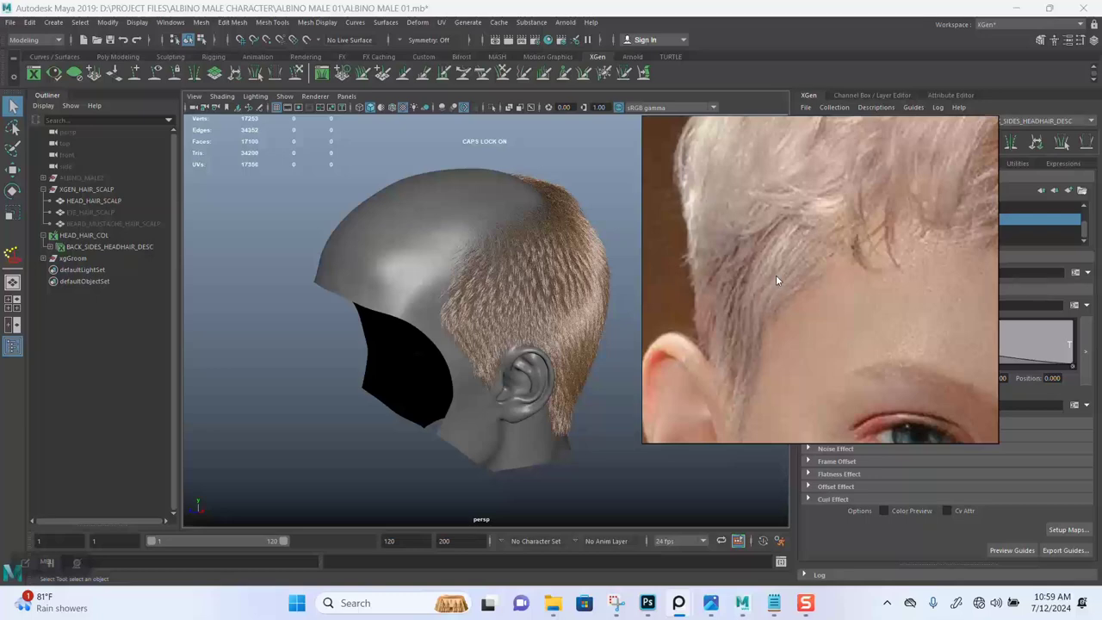
- Orbit and dolly the view around to the back of the head and the ear
{"action": "left_click_drag", "start_coordinate": [469, 330], "coordinate": [560, 310], "text": "alt"}
{"action": "scroll", "coordinate": [560, 310], "scroll_direction": "up", "scroll_amount": 3}
{"action": "middle_click_drag", "start_coordinate": [560, 310], "coordinate": [459, 333], "text": "alt"}
{"action": "right_click_drag", "start_coordinate": [459, 332], "coordinate": [522, 372], "text": "alt"}
{"action": "left_click_drag", "start_coordinate": [523, 372], "coordinate": [540, 358], "text": "alt"}
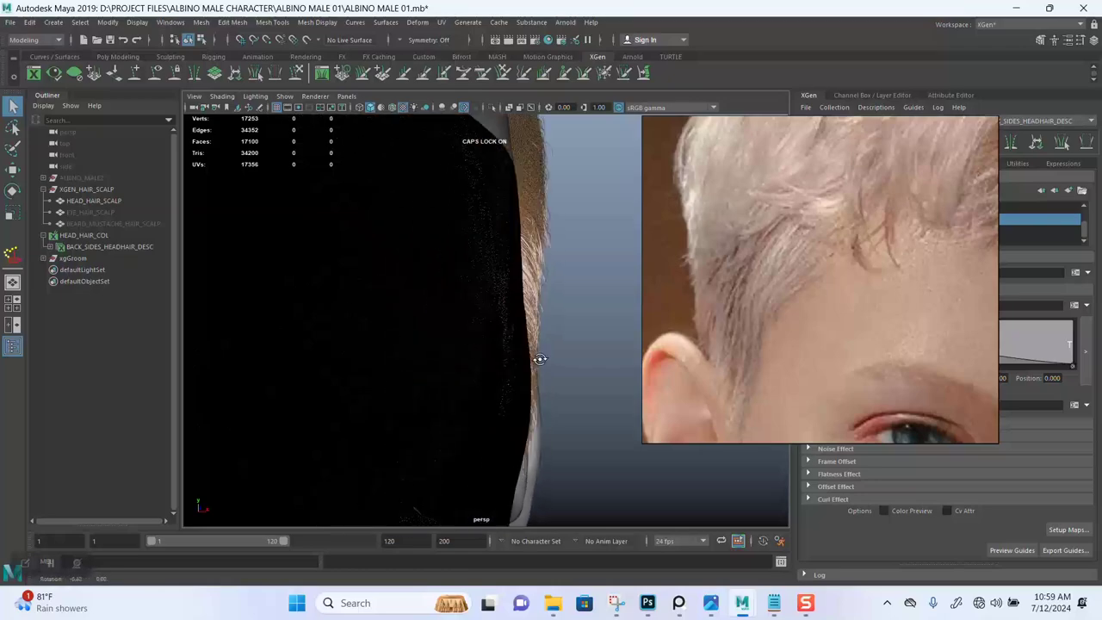
{"action": "left_click_drag", "start_coordinate": [538, 243], "coordinate": [464, 259], "text": "alt"}
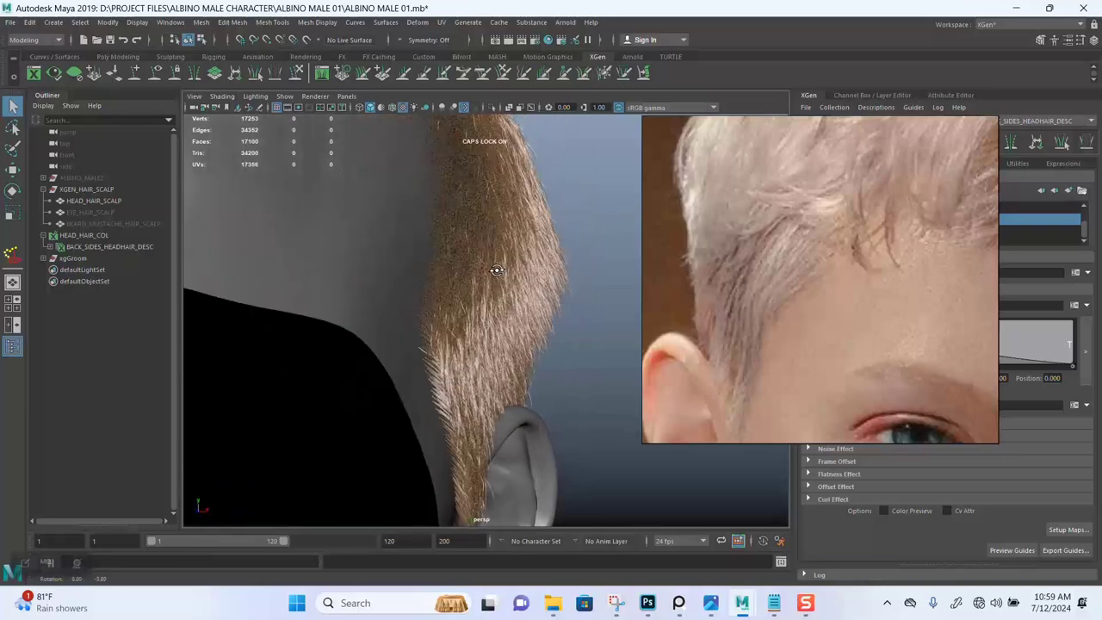
{"action": "right_click_drag", "start_coordinate": [465, 258], "coordinate": [456, 246], "text": "alt"}
- Move the reference photo to the top-left corner and frame the back of the head
{"action": "left_click_drag", "start_coordinate": [455, 246], "coordinate": [478, 274], "text": "alt"}
{"action": "left_click_drag", "start_coordinate": [822, 325], "coordinate": [227, 88]}
{"action": "scroll", "coordinate": [229, 94], "scroll_direction": "up", "scroll_amount": 3}
{"action": "left_click_drag", "start_coordinate": [535, 367], "coordinate": [594, 276], "text": "alt"}
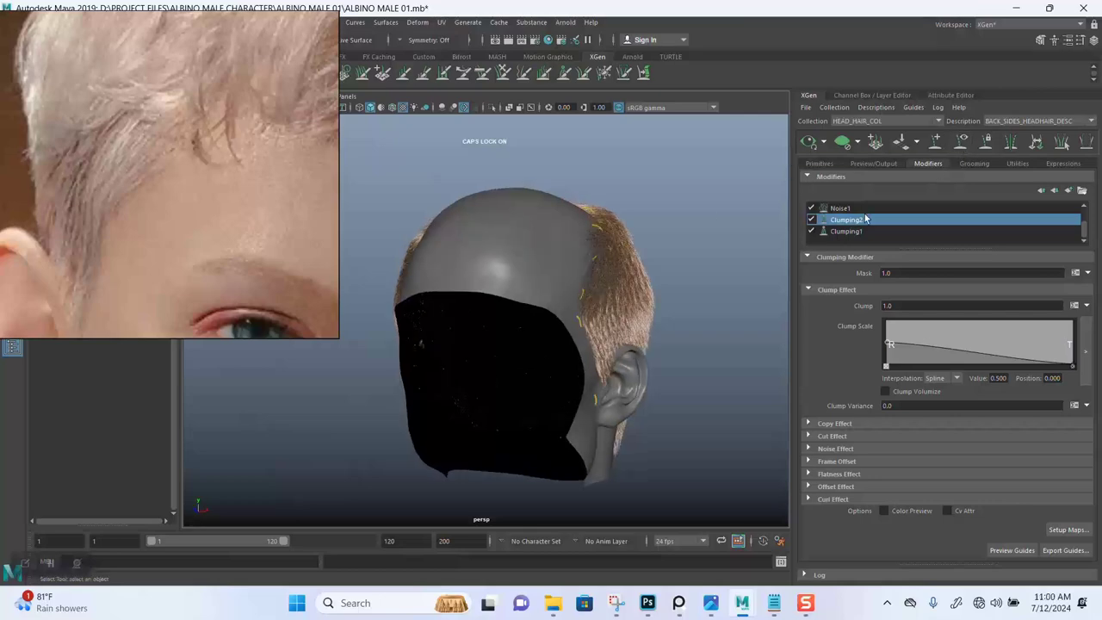
- Hide the hair preview, inspect the side and back guides, and show the Primitives settings
{"action": "left_click", "coordinate": [842, 142]}
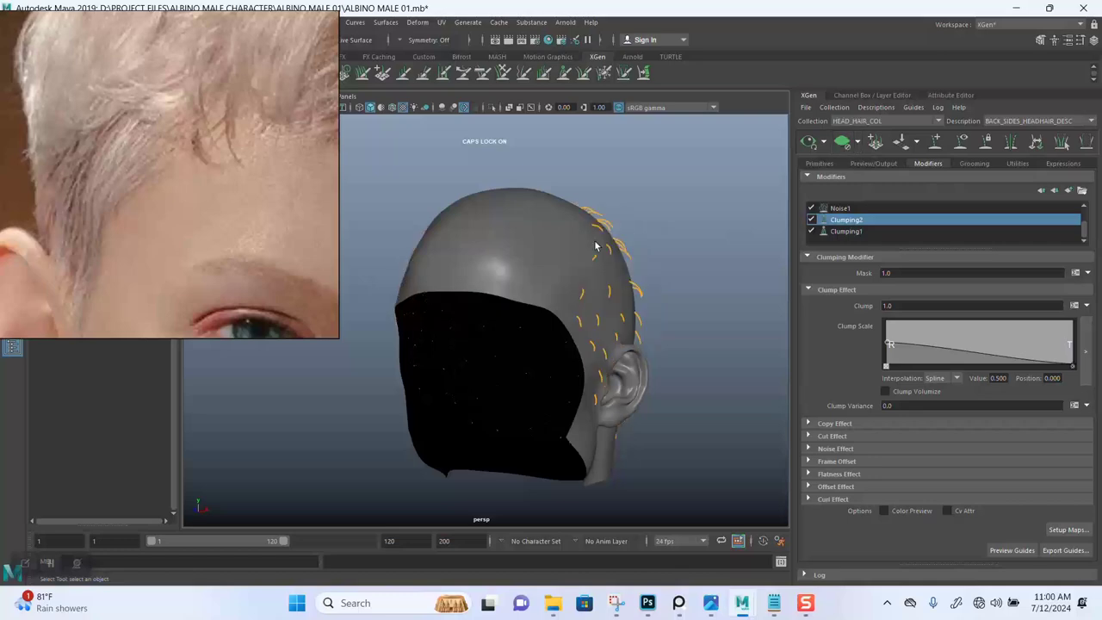
{"action": "scroll", "coordinate": [610, 333], "scroll_direction": "up", "scroll_amount": 5}
{"action": "left_click_drag", "start_coordinate": [610, 332], "coordinate": [543, 292], "text": "alt"}
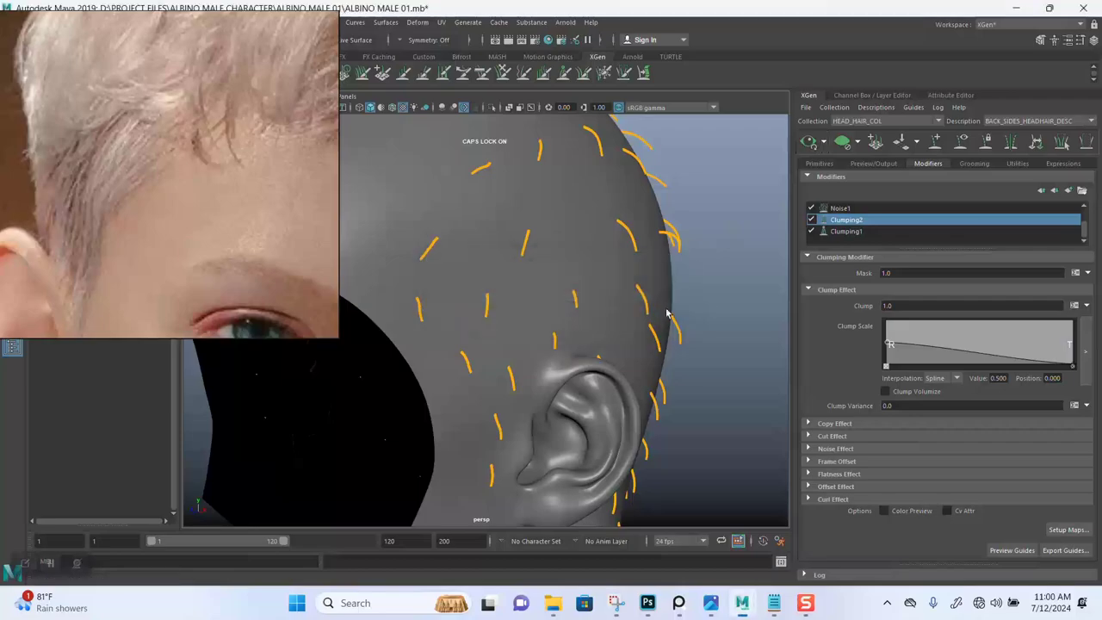
{"action": "left_click_drag", "start_coordinate": [698, 308], "coordinate": [836, 290], "text": "alt"}
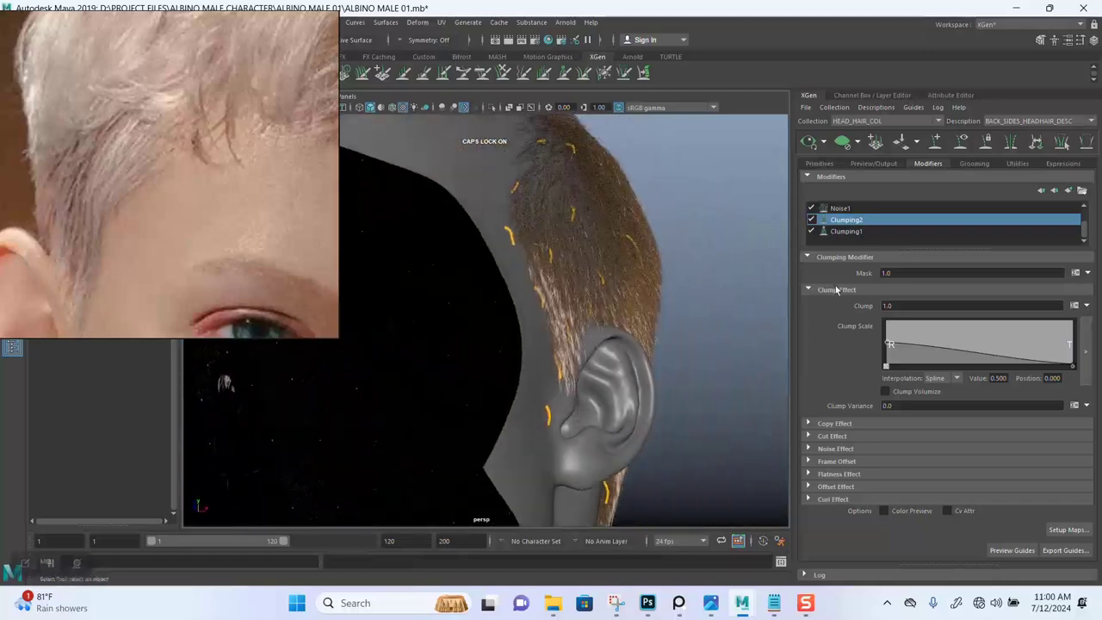
{"action": "left_click", "coordinate": [819, 164]}
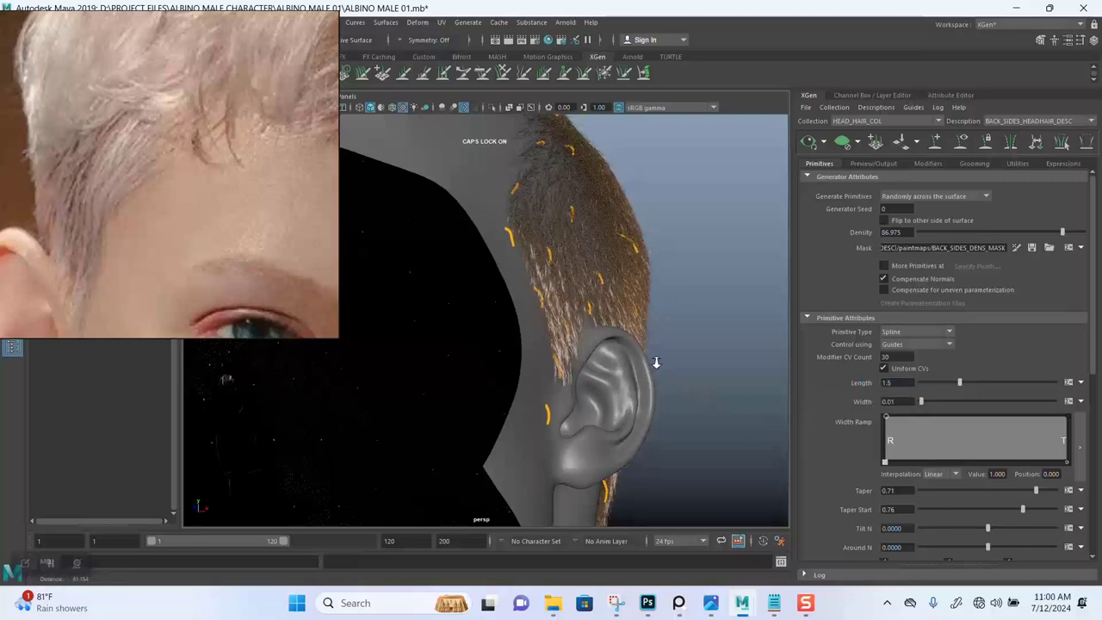
- Set the primitive Length to 2 and hide the hair preview so only guides show
{"action": "left_click_drag", "start_coordinate": [654, 364], "coordinate": [677, 399], "text": "alt"}
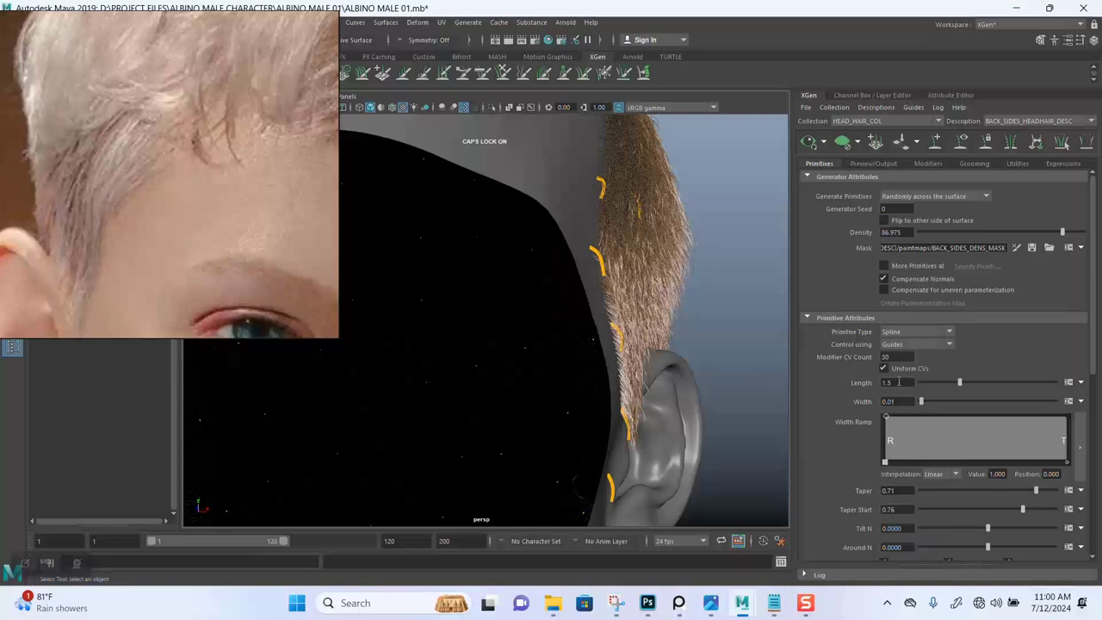
{"action": "type", "text": "2"}
{"action": "key", "text": "Return"}
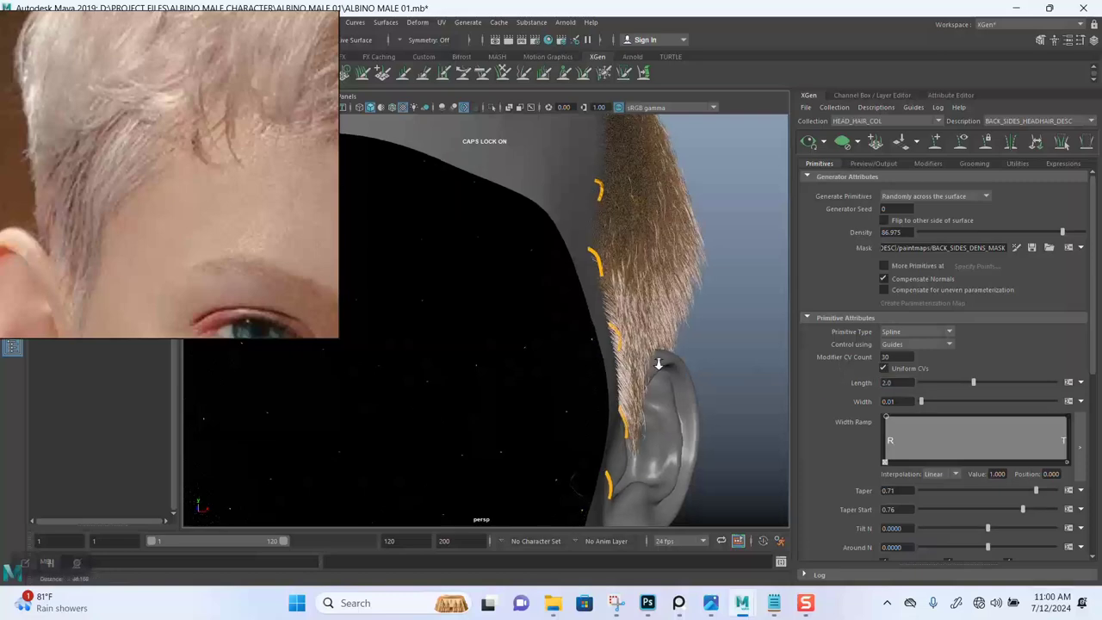
{"action": "left_click_drag", "start_coordinate": [656, 349], "coordinate": [339, 230], "text": "alt"}
{"action": "left_click", "coordinate": [841, 143]}
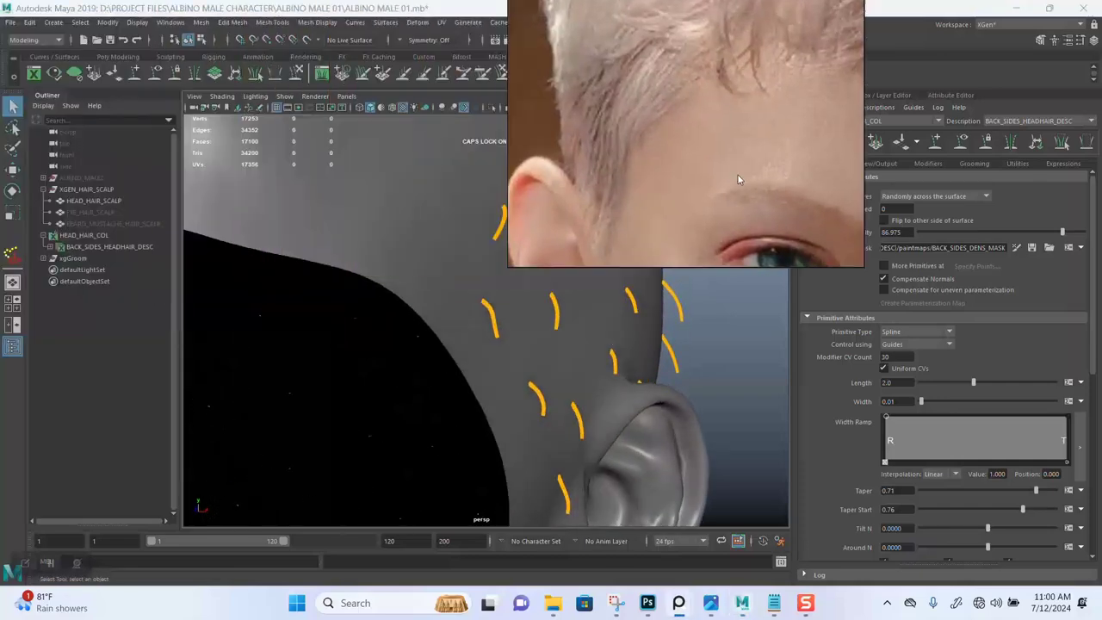
- Shrink the reference photo, move it off the Outliner to the right, and frame the back guides
{"action": "left_click_drag", "start_coordinate": [578, 278], "coordinate": [686, 193], "text": "alt"}
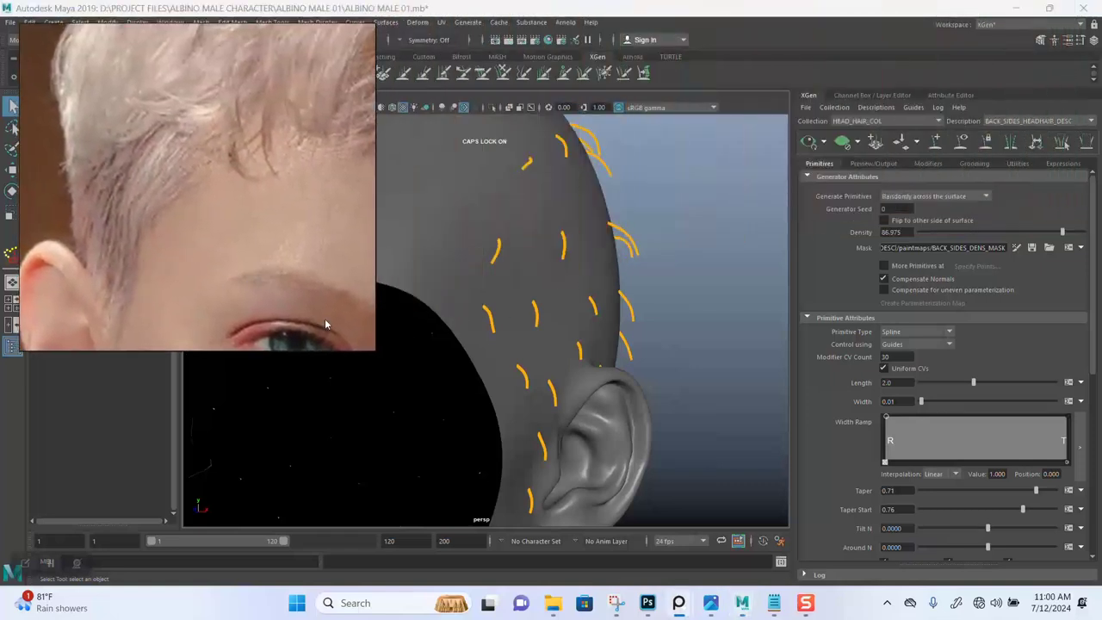
{"action": "left_click_drag", "start_coordinate": [375, 350], "coordinate": [298, 300]}
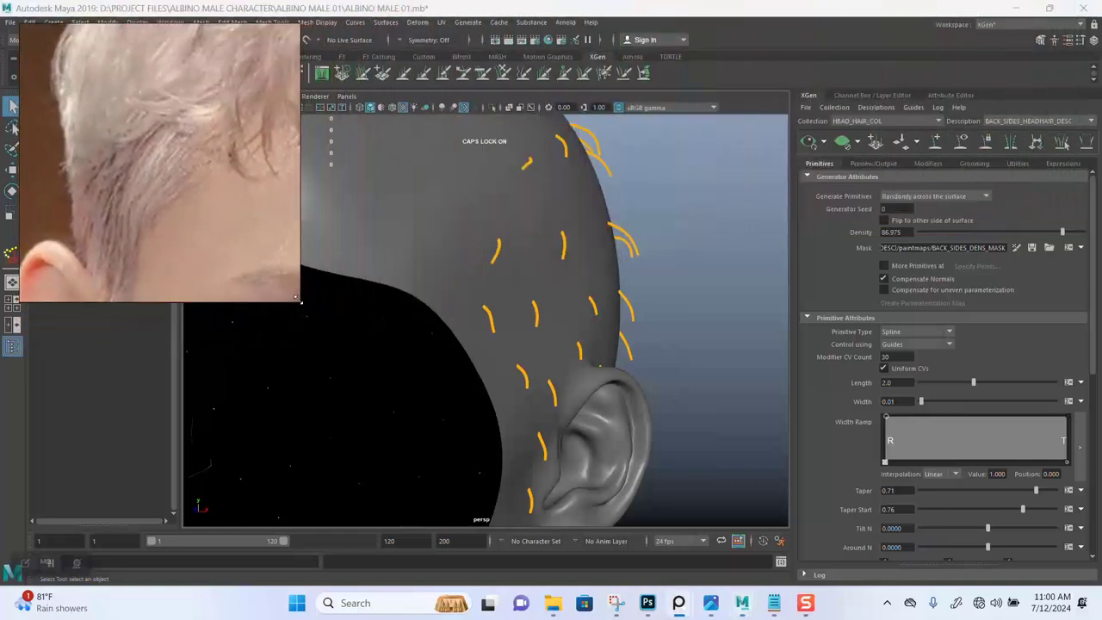
{"action": "left_click_drag", "start_coordinate": [566, 266], "coordinate": [590, 276], "text": "alt"}
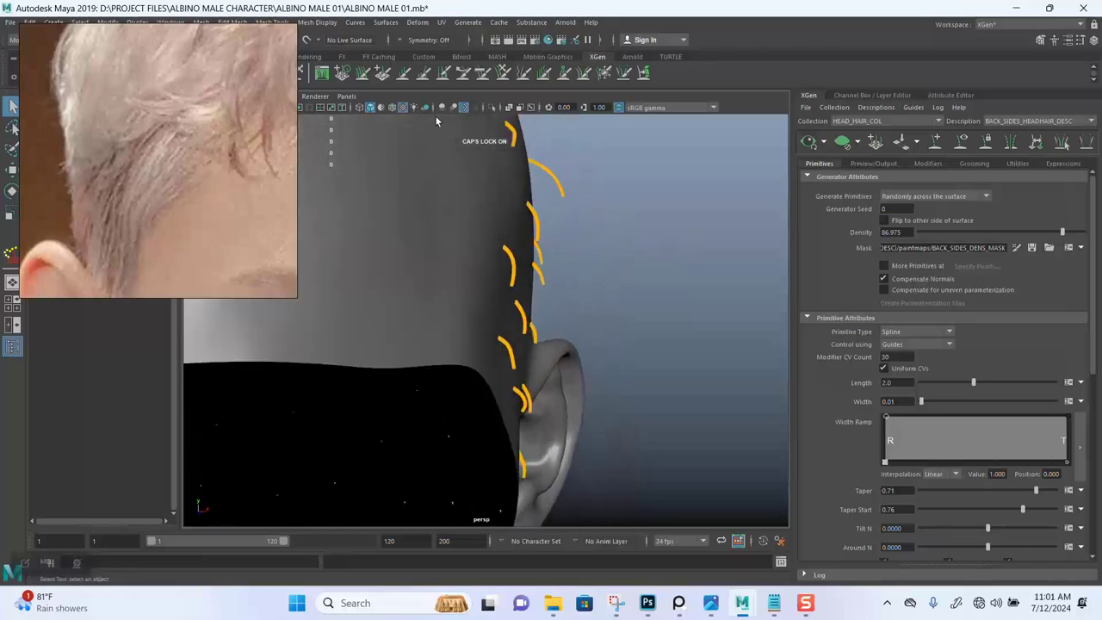
{"action": "left_click_drag", "start_coordinate": [470, 185], "coordinate": [439, 154], "text": "alt"}
{"action": "left_click_drag", "start_coordinate": [258, 146], "coordinate": [951, 372]}
{"action": "left_click_drag", "start_coordinate": [603, 262], "coordinate": [551, 273], "text": "alt"}
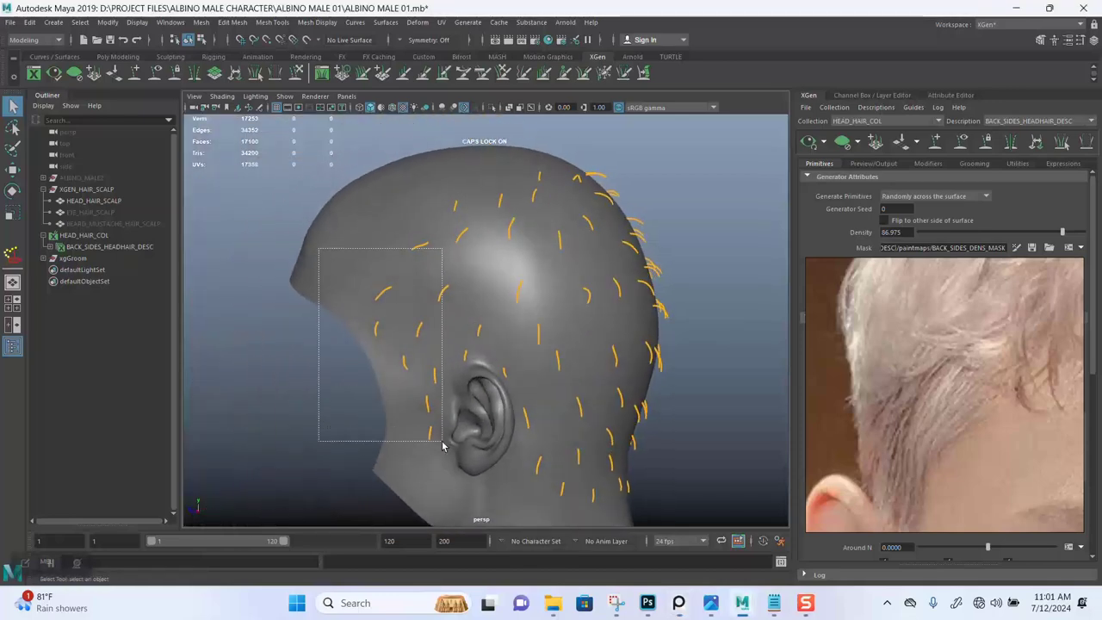
- Check the scalp guides in the maximised side view, then return to the perspective view
{"action": "key", "text": "space"}
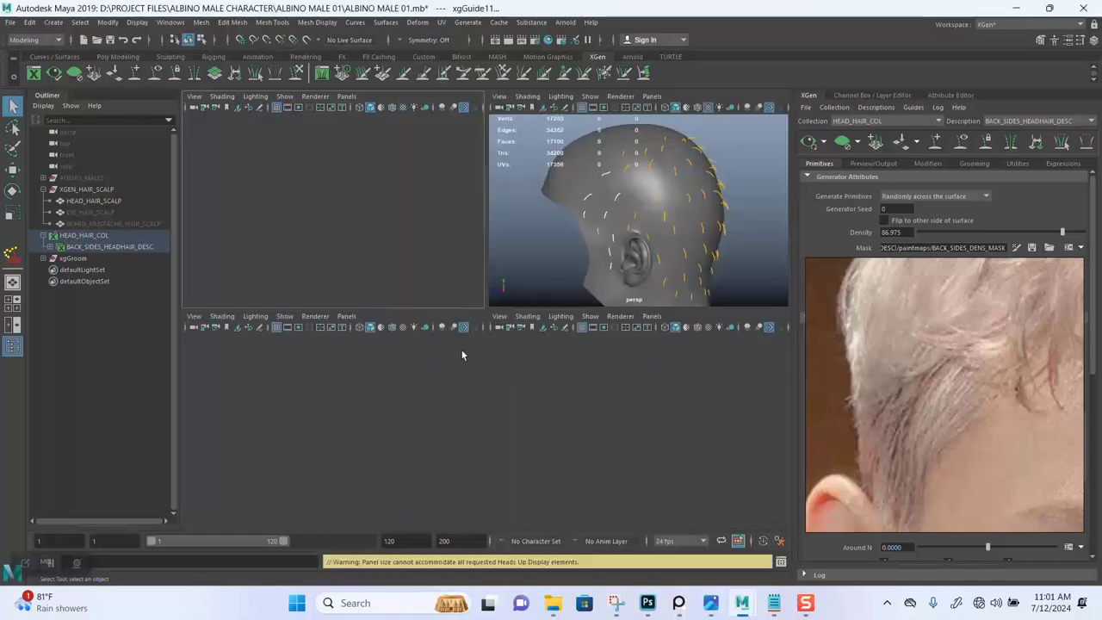
{"action": "scroll", "coordinate": [563, 430], "scroll_direction": "down", "scroll_amount": 3}
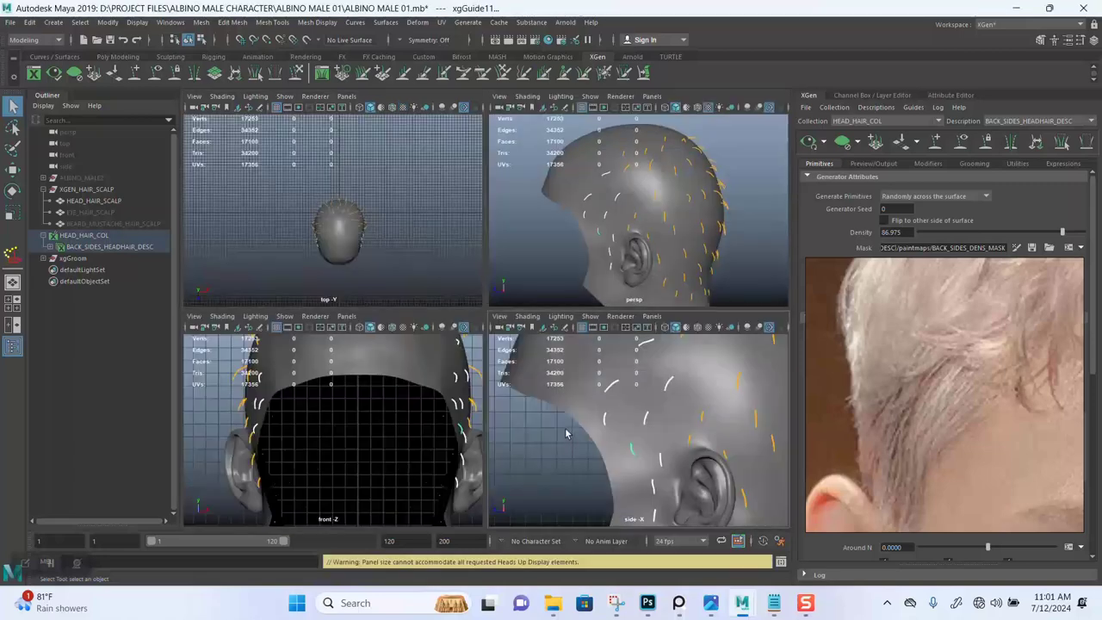
{"action": "key", "text": "space"}
{"action": "scroll", "coordinate": [520, 269], "scroll_direction": "down", "scroll_amount": 3}
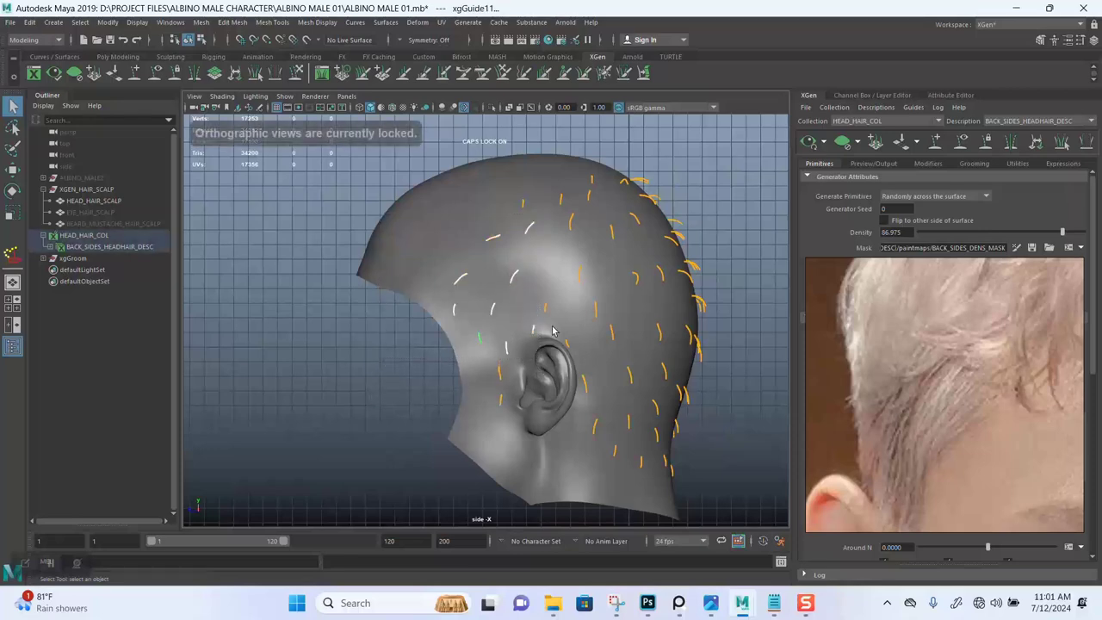
{"action": "key", "text": "space"}
{"action": "key", "text": "space"}
- Orbit around the side of the head to inspect the guides along the neck edge
{"action": "left_click_drag", "start_coordinate": [551, 327], "coordinate": [608, 246], "text": "alt"}
{"action": "scroll", "coordinate": [540, 244], "scroll_direction": "up", "scroll_amount": 3}
{"action": "scroll", "coordinate": [571, 335], "scroll_direction": "up", "scroll_amount": 5}
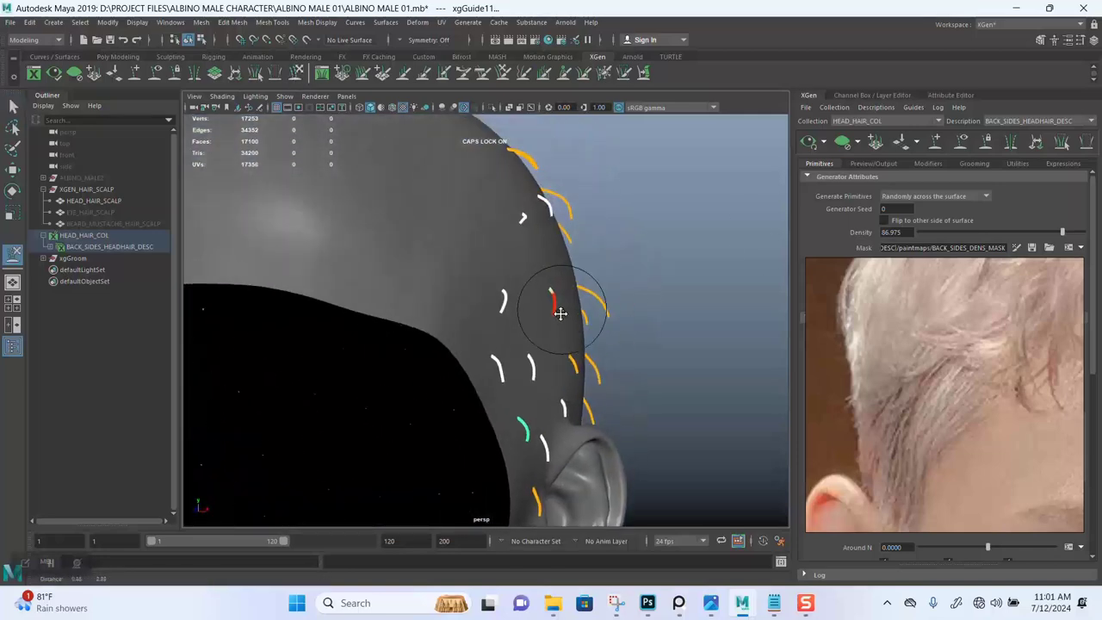
{"action": "left_click_drag", "start_coordinate": [560, 314], "coordinate": [548, 296], "text": "alt"}
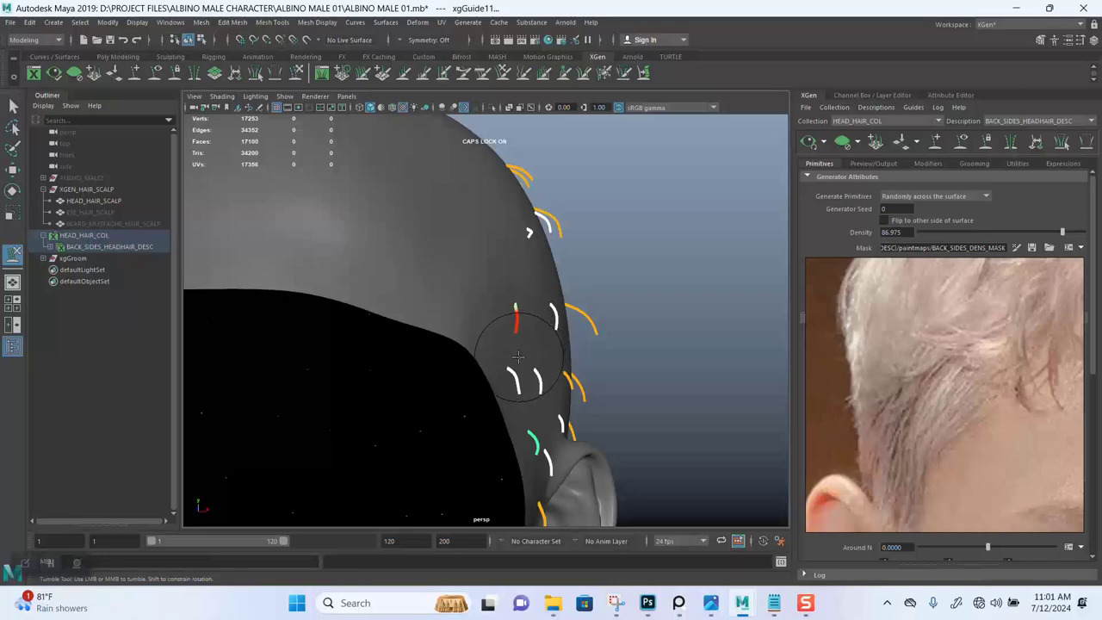
{"action": "mouse_move", "coordinate": [574, 335]}
{"action": "left_mouse_down", "text": "alt"}
{"action": "mouse_move", "coordinate": [523, 337]}
{"action": "mouse_move", "coordinate": [546, 292]}
{"action": "mouse_move", "coordinate": [627, 283]}
{"action": "mouse_move", "coordinate": [606, 306]}
{"action": "mouse_move", "coordinate": [644, 271]}
{"action": "mouse_move", "coordinate": [576, 238]}
{"action": "mouse_move", "coordinate": [608, 270]}
{"action": "mouse_move", "coordinate": [598, 343]}
{"action": "left_mouse_up", "text": "alt"}
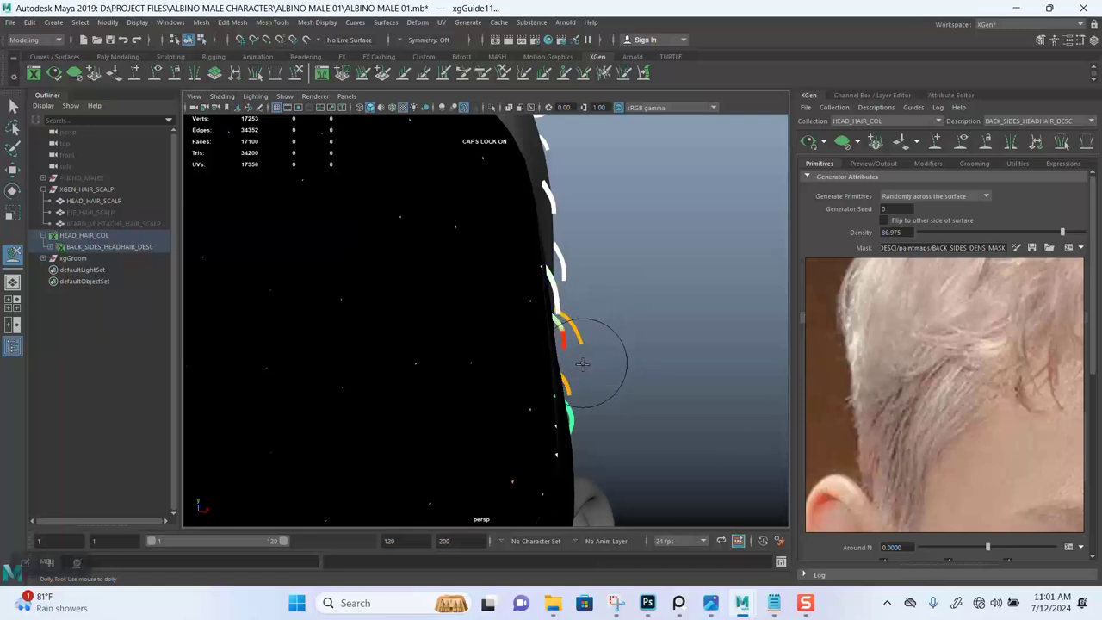
{"action": "left_click_drag", "start_coordinate": [577, 383], "coordinate": [580, 305], "text": "alt"}
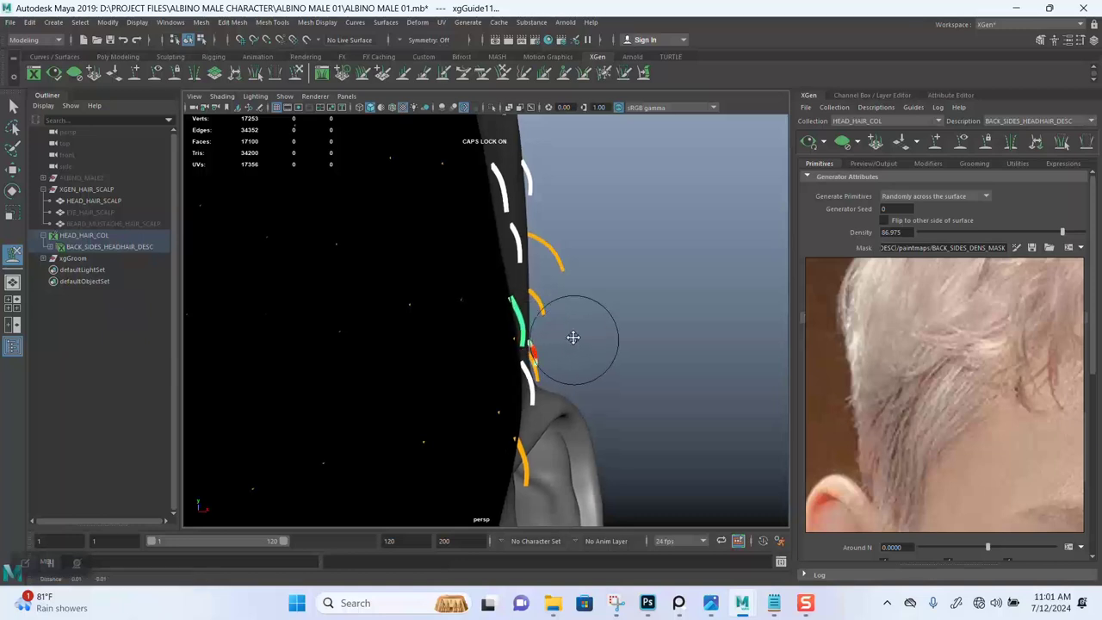
{"action": "middle_click_drag", "start_coordinate": [572, 336], "coordinate": [538, 340], "text": "alt"}
{"action": "left_click_drag", "start_coordinate": [529, 353], "coordinate": [605, 317], "text": "alt"}
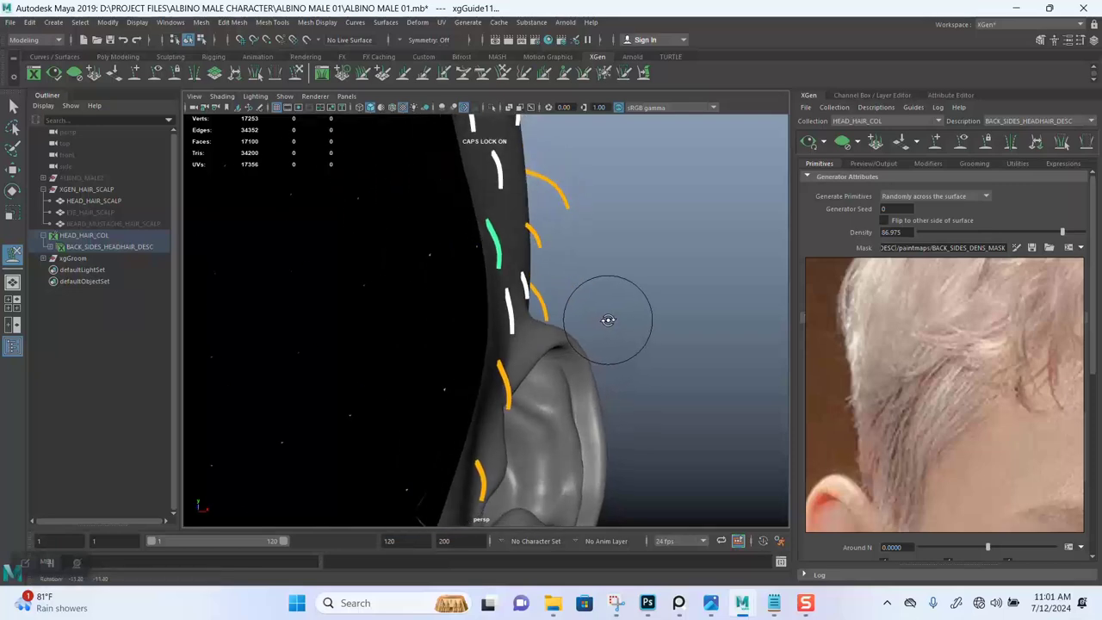
{"action": "middle_click_drag", "start_coordinate": [605, 318], "coordinate": [595, 226], "text": "alt"}
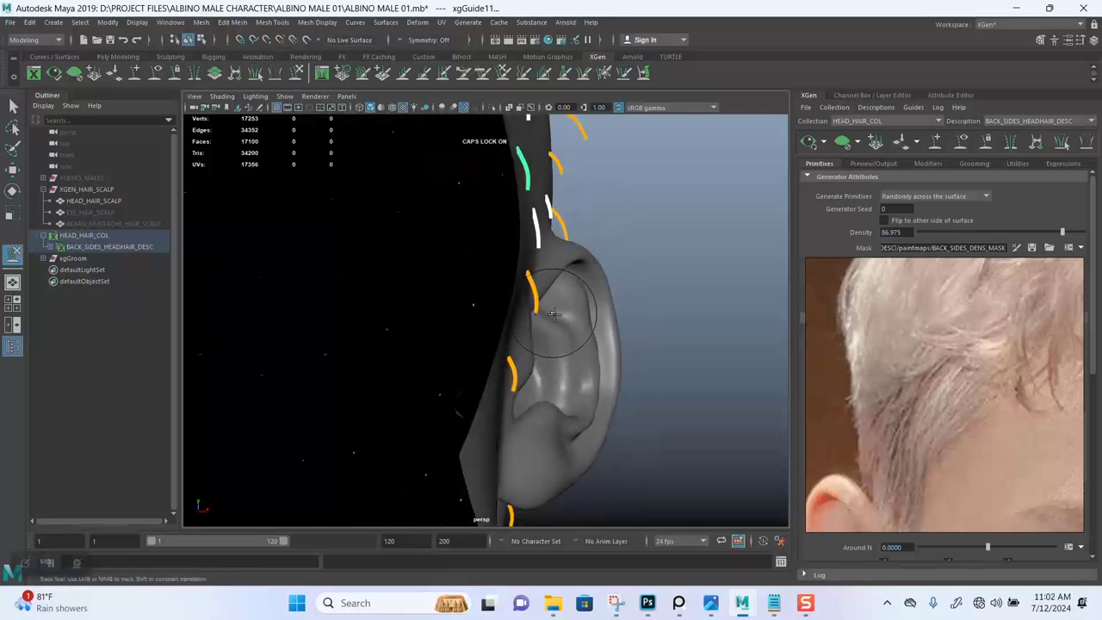
- Orbit around the ear and back of the scalp to a back-side view of the guides
{"action": "left_click_drag", "start_coordinate": [553, 314], "coordinate": [573, 300], "text": "alt"}
{"action": "right_click_drag", "start_coordinate": [574, 301], "coordinate": [586, 308], "text": "alt"}
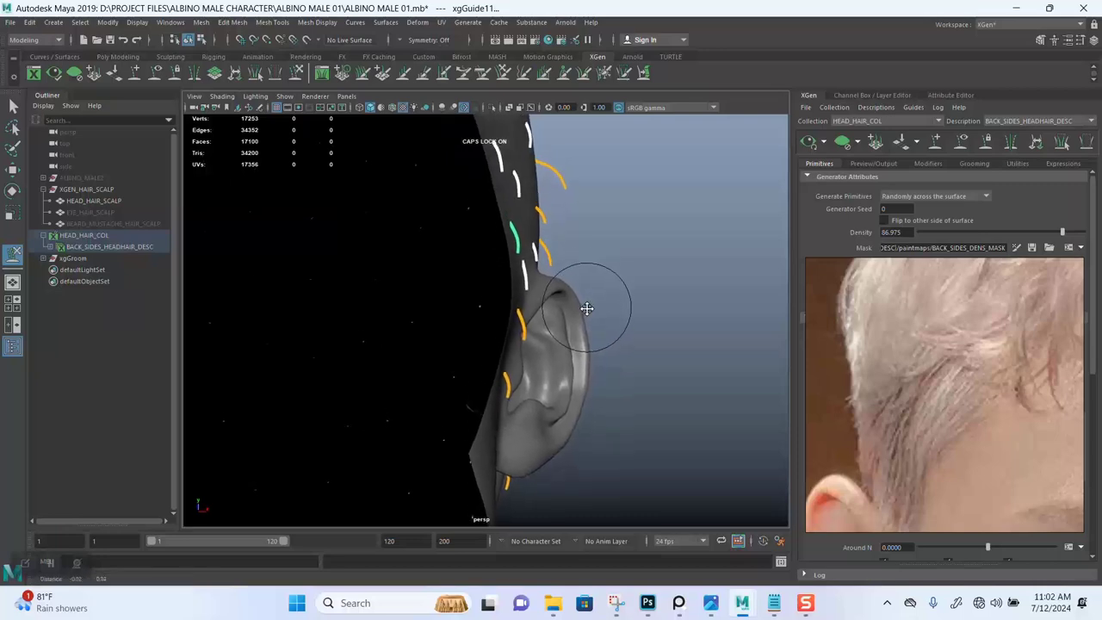
{"action": "left_click_drag", "start_coordinate": [570, 306], "coordinate": [546, 250], "text": "alt"}
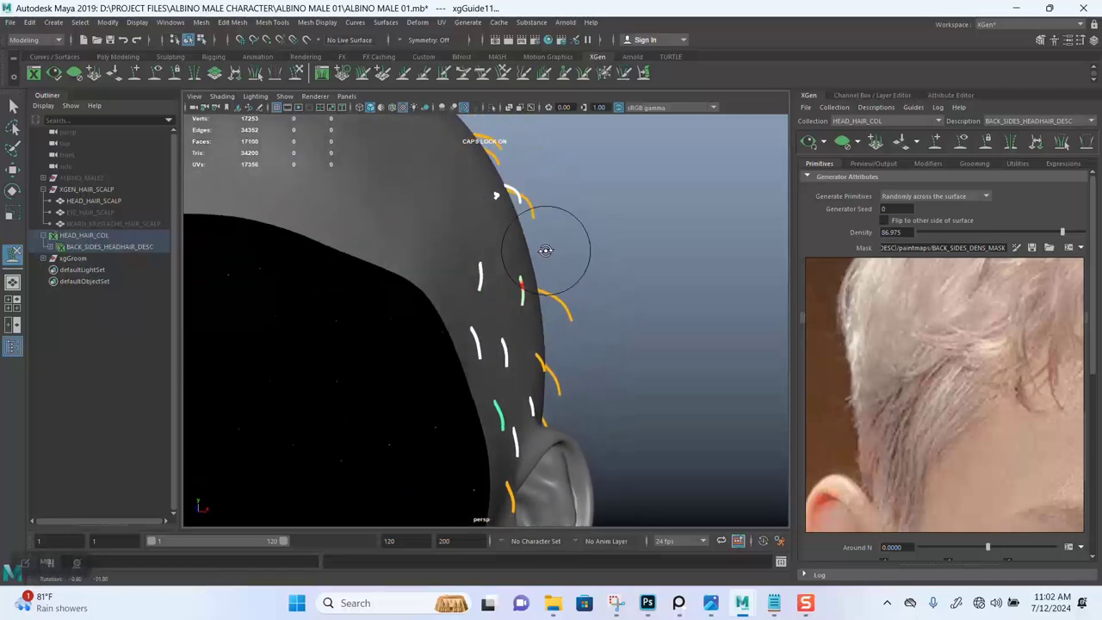
{"action": "right_click_drag", "start_coordinate": [592, 282], "coordinate": [590, 239], "text": "alt"}
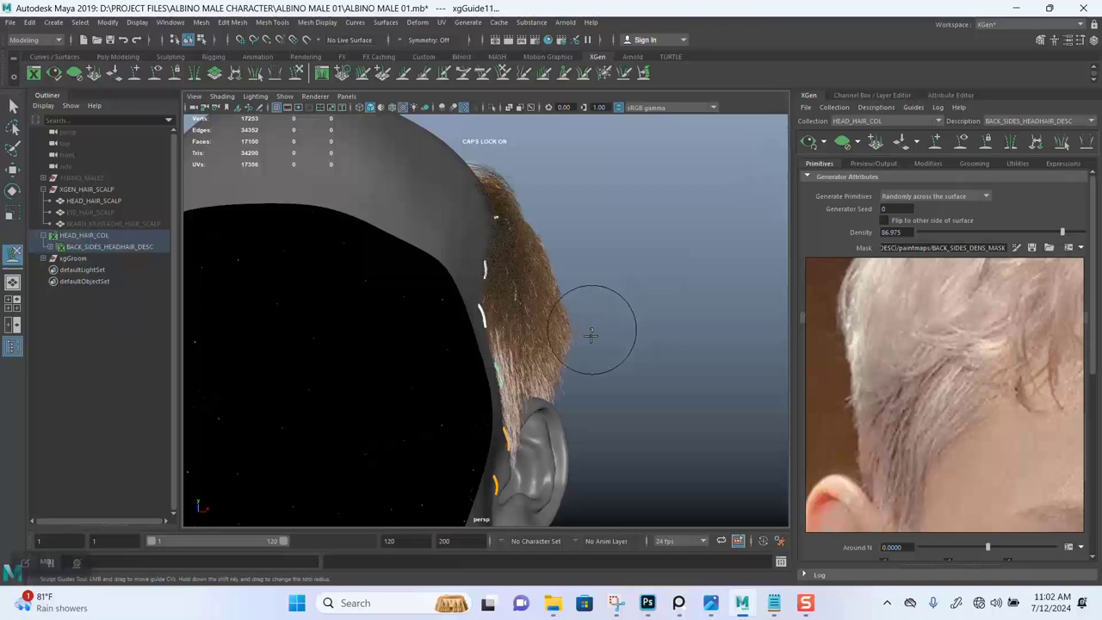
{"action": "left_click_drag", "start_coordinate": [589, 326], "coordinate": [584, 284], "text": "alt"}
{"action": "left_click_drag", "start_coordinate": [676, 259], "coordinate": [622, 277], "text": "alt"}
{"action": "left_click_drag", "start_coordinate": [614, 340], "coordinate": [644, 248], "text": "alt"}
{"action": "left_click_drag", "start_coordinate": [585, 295], "coordinate": [637, 310], "text": "alt"}
- Switch to four views, leave sculpting for Select, and hide the hair preview
{"action": "key", "text": "space"}
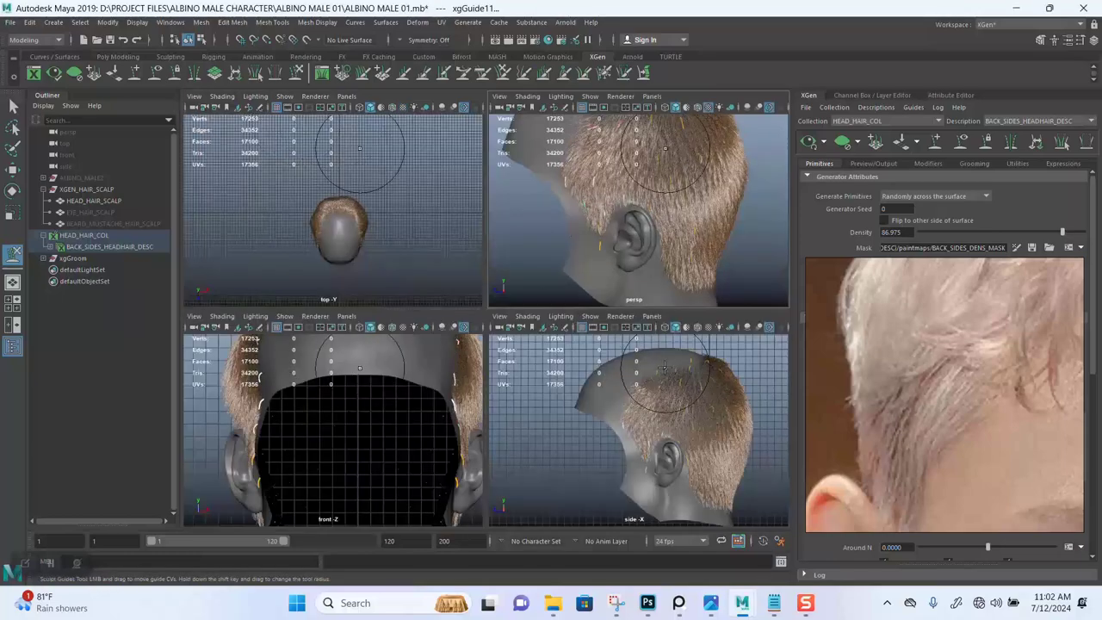
{"action": "key", "text": "q"}
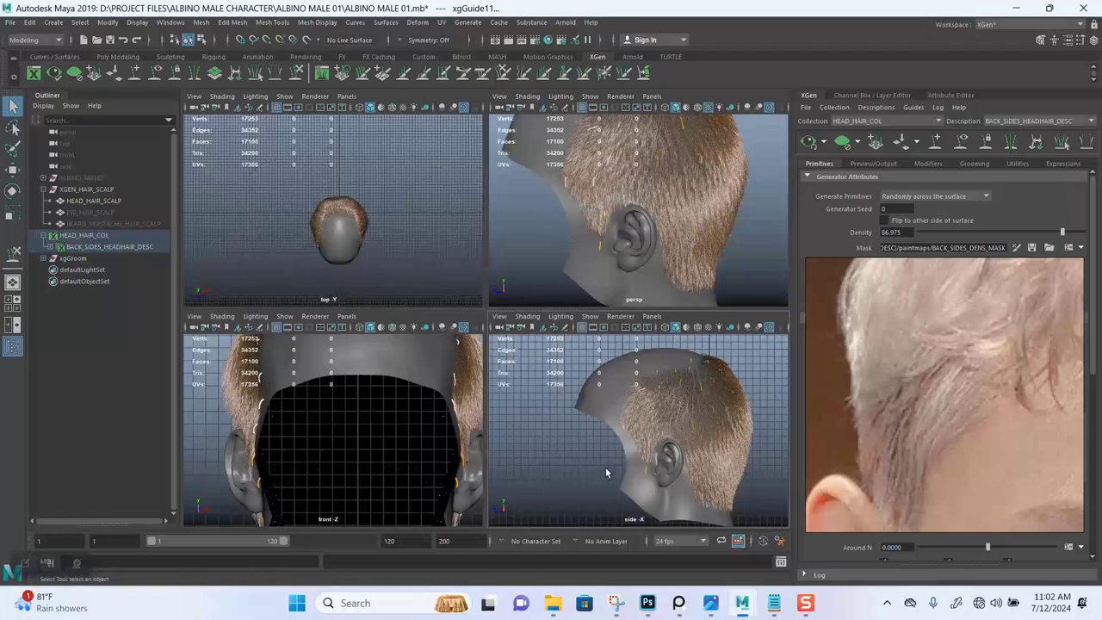
{"action": "left_click_drag", "start_coordinate": [612, 442], "coordinate": [585, 421], "text": "alt"}
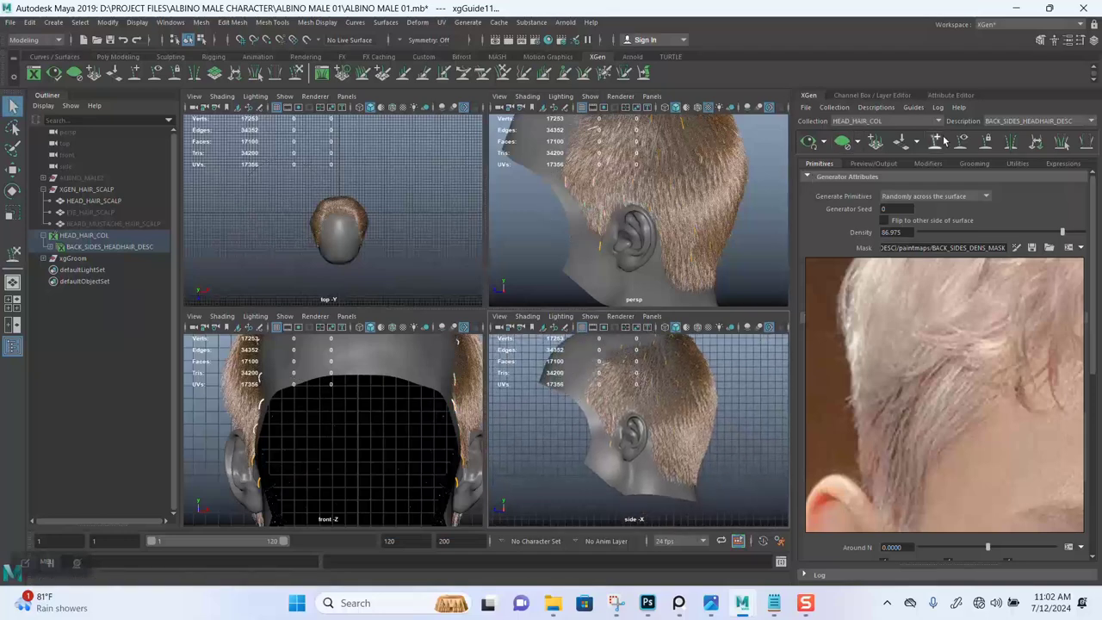
{"action": "left_click", "coordinate": [843, 144]}
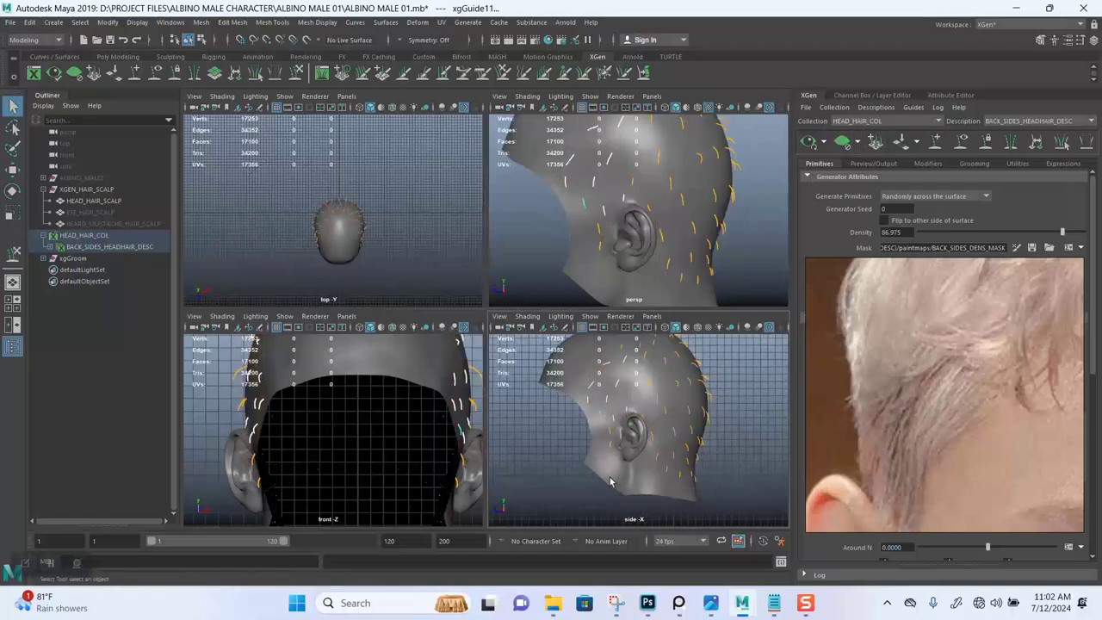
{"action": "scroll", "coordinate": [609, 445], "scroll_direction": "up", "scroll_amount": 3}
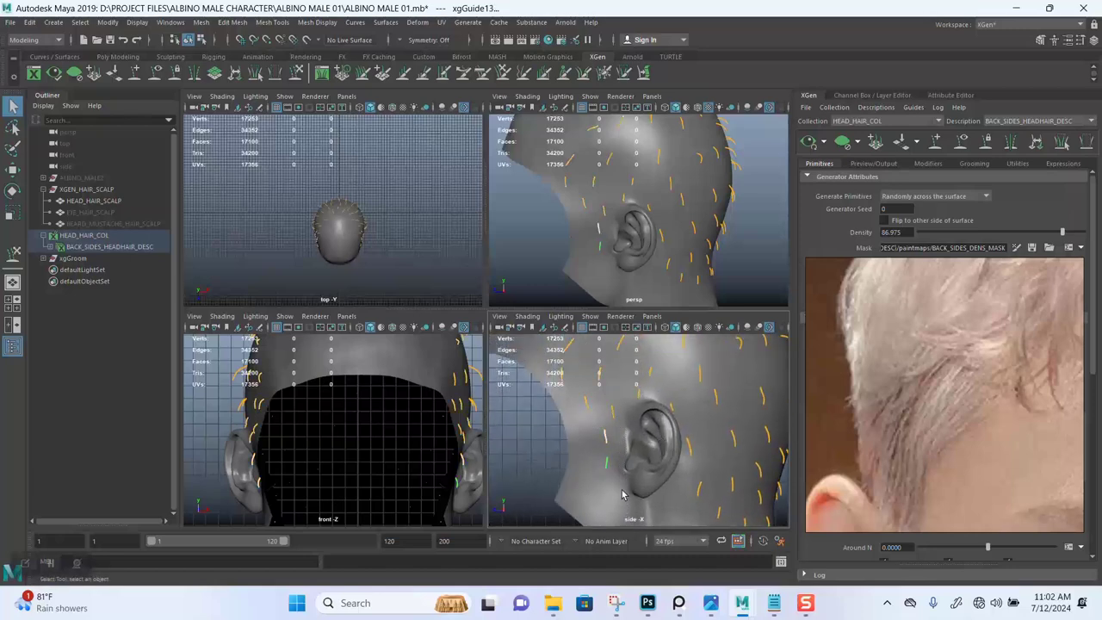
- Undo the last guide selection and maximise the perspective view
{"action": "key", "text": "ctrl+z"}
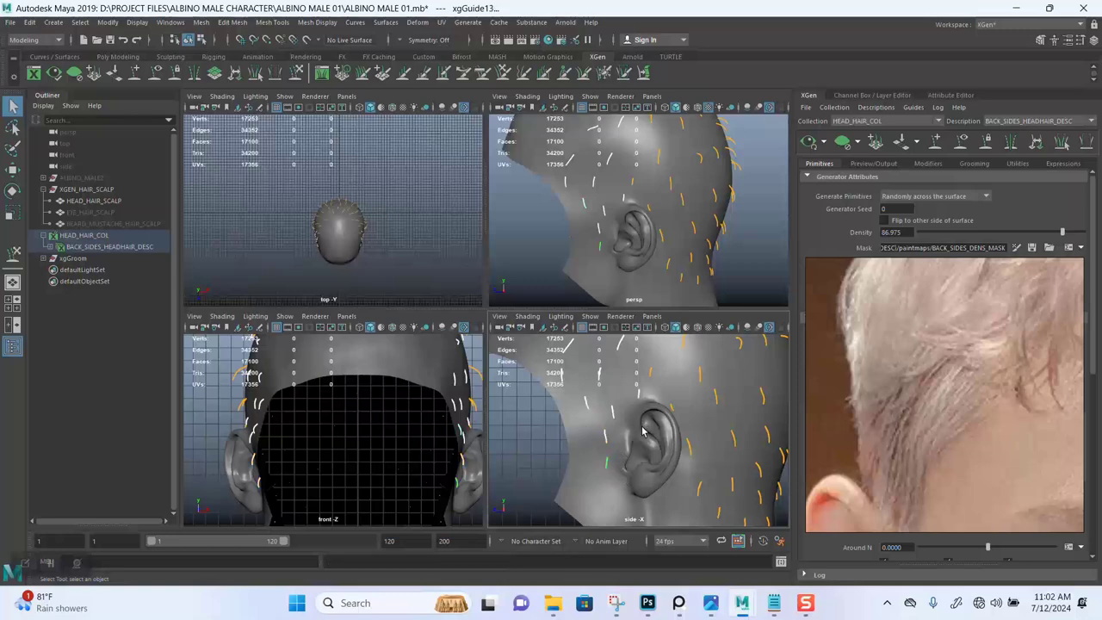
{"action": "scroll", "coordinate": [642, 431], "scroll_direction": "down", "scroll_amount": 3}
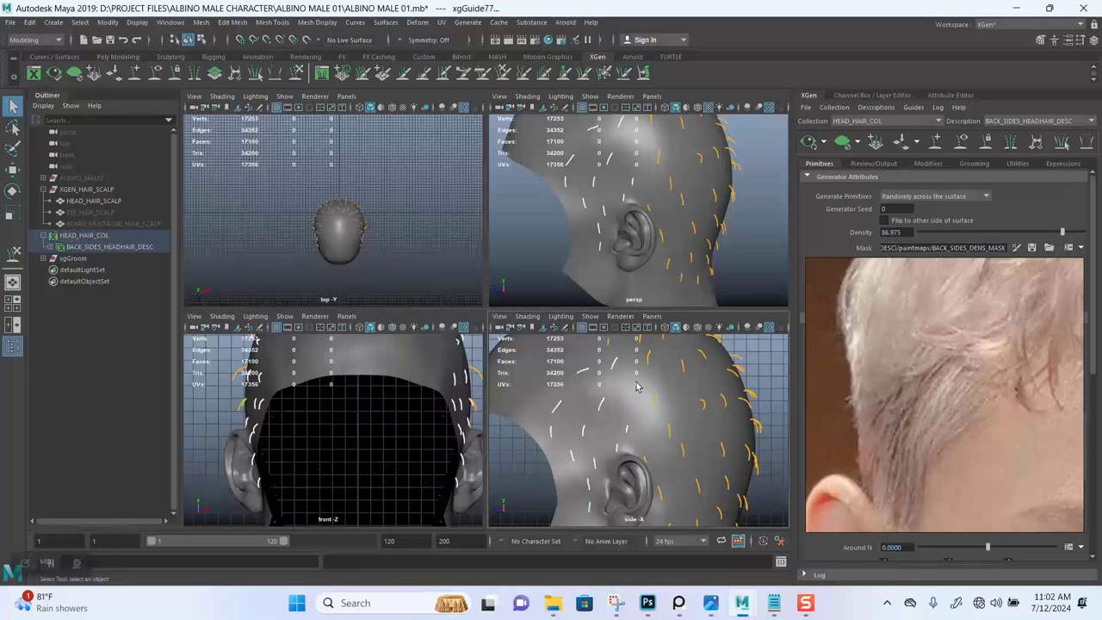
{"action": "scroll", "coordinate": [639, 384], "scroll_direction": "up", "scroll_amount": 3}
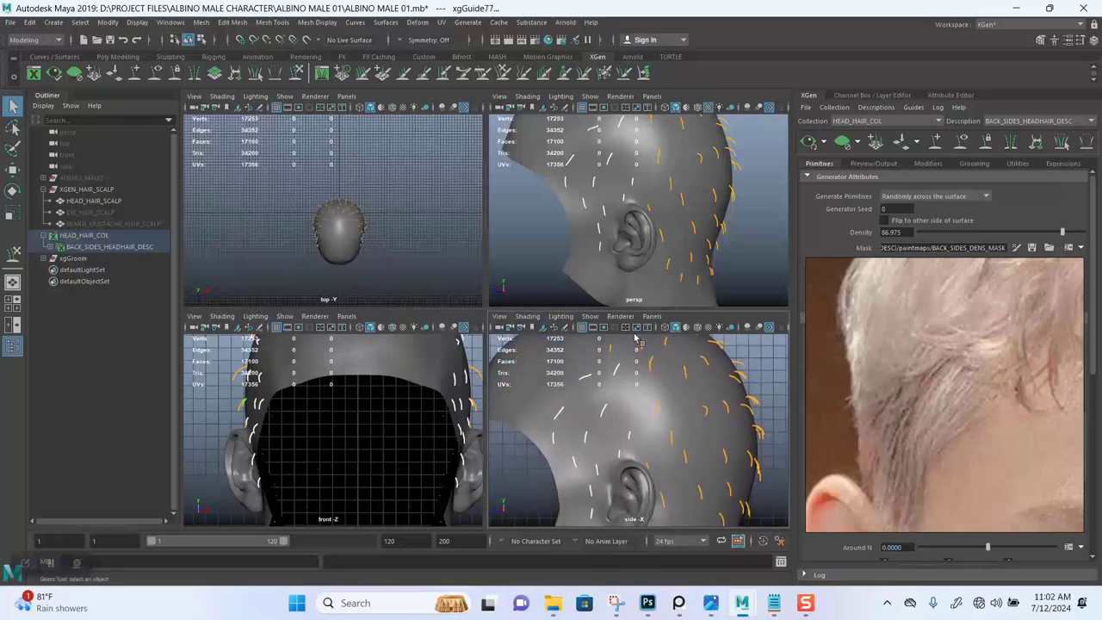
{"action": "key", "text": "space"}
{"action": "key", "text": "Caps_Lock"}
{"action": "scroll", "coordinate": [625, 374], "scroll_direction": "up", "scroll_amount": 5}
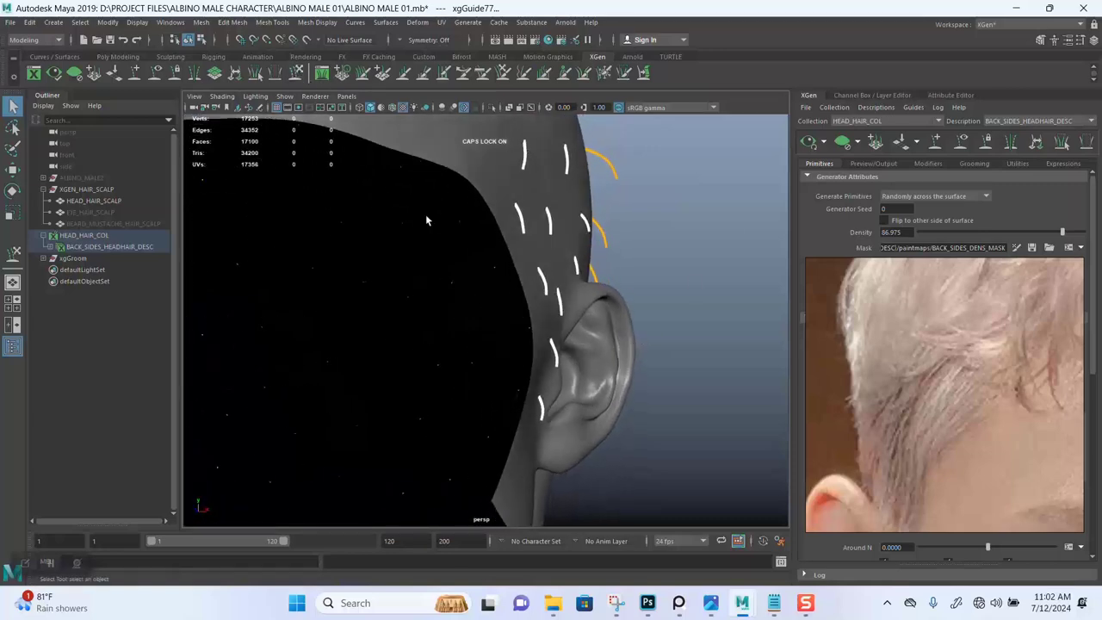
- Switch to the guide grooming brush and inspect the guides around the ear
{"action": "key", "text": "y"}
{"action": "mouse_move", "coordinate": [425, 220]}
{"action": "left_mouse_down", "text": "alt"}
{"action": "mouse_move", "coordinate": [516, 241]}
{"action": "mouse_move", "coordinate": [590, 282]}
{"action": "left_mouse_up", "text": "alt"}
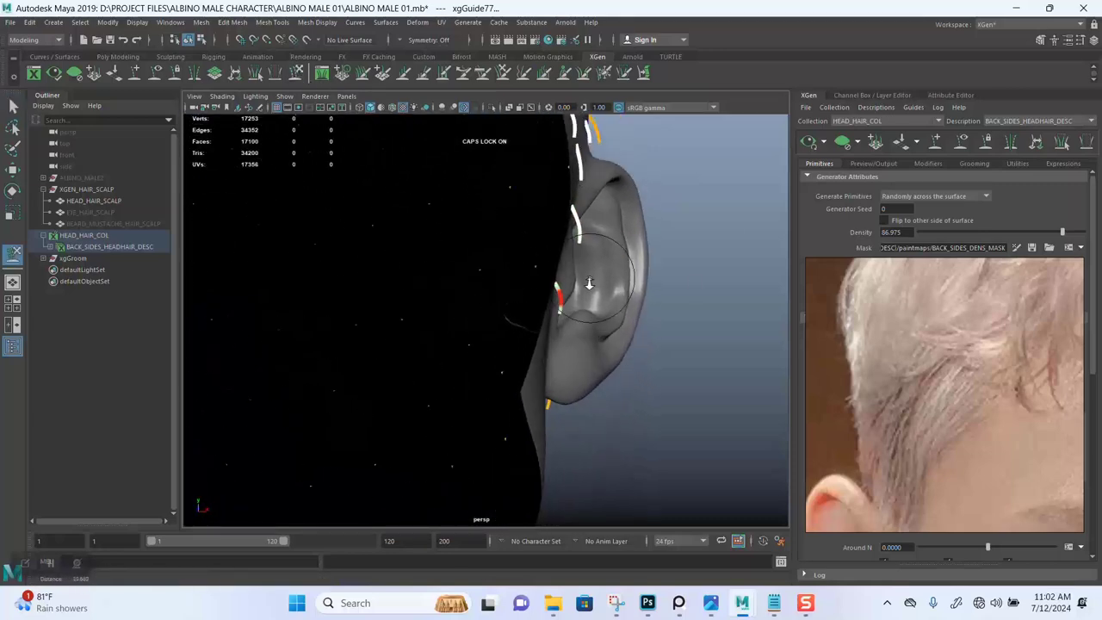
{"action": "right_click_drag", "start_coordinate": [589, 282], "coordinate": [599, 255], "text": "alt"}
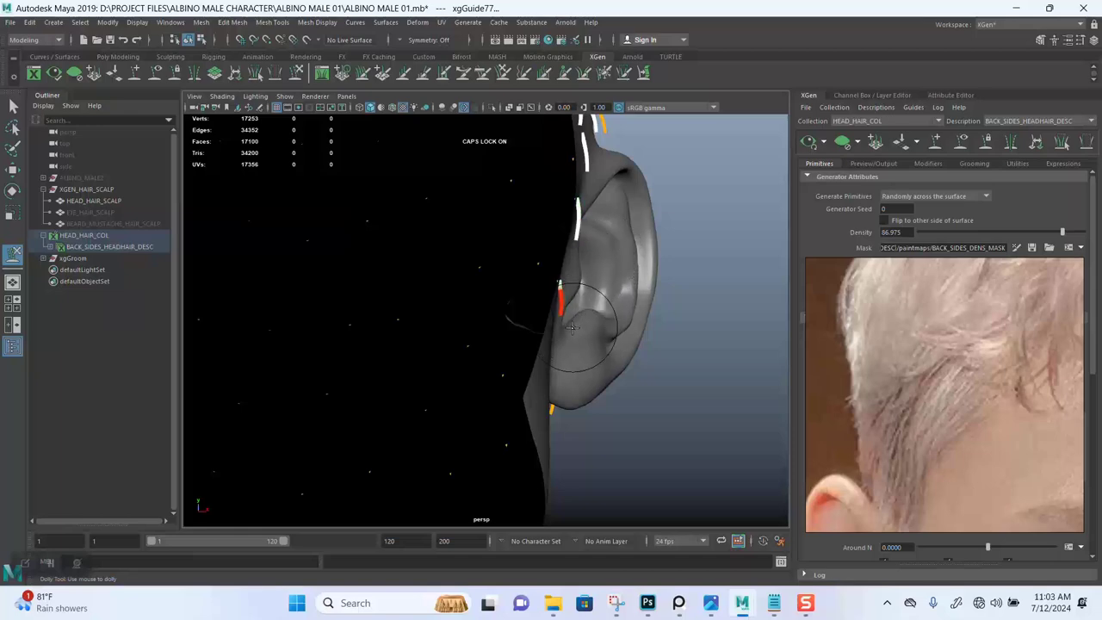
{"action": "left_click_drag", "start_coordinate": [572, 326], "coordinate": [605, 253], "text": "alt"}
{"action": "middle_click_drag", "start_coordinate": [605, 253], "coordinate": [582, 286], "text": "alt"}
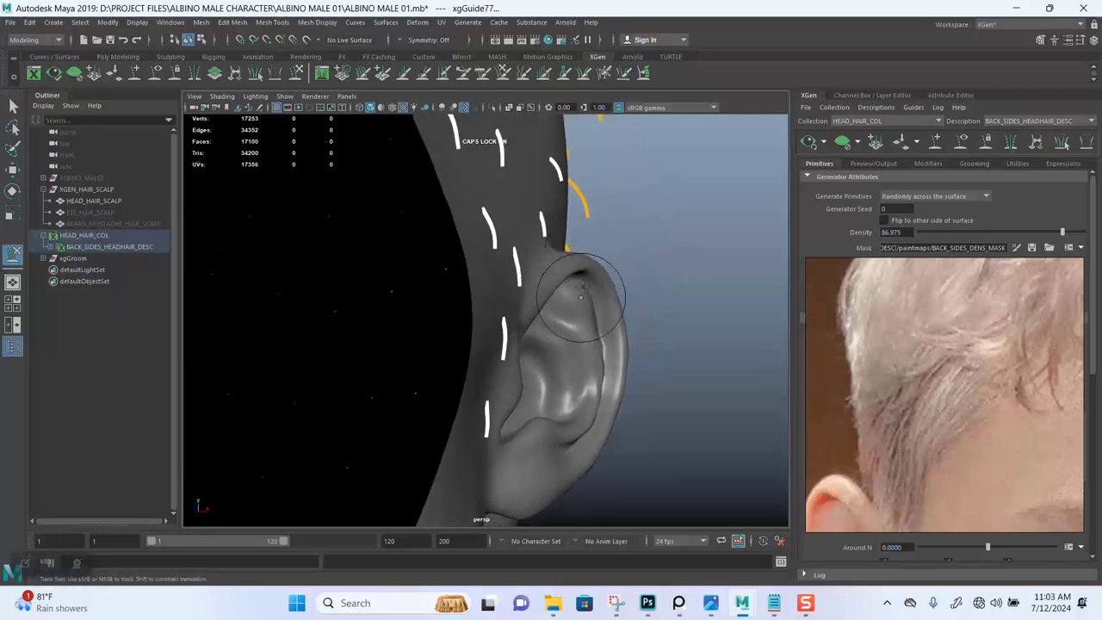
{"action": "mouse_move", "coordinate": [581, 286]}
{"action": "left_mouse_down", "text": "alt"}
{"action": "mouse_move", "coordinate": [593, 209]}
{"action": "mouse_move", "coordinate": [516, 216]}
{"action": "mouse_move", "coordinate": [573, 249]}
{"action": "mouse_move", "coordinate": [434, 217]}
{"action": "mouse_move", "coordinate": [462, 199]}
{"action": "mouse_move", "coordinate": [494, 202]}
{"action": "mouse_move", "coordinate": [499, 175]}
{"action": "mouse_move", "coordinate": [570, 231]}
{"action": "mouse_move", "coordinate": [516, 227]}
{"action": "mouse_move", "coordinate": [474, 253]}
{"action": "left_mouse_up", "text": "alt"}
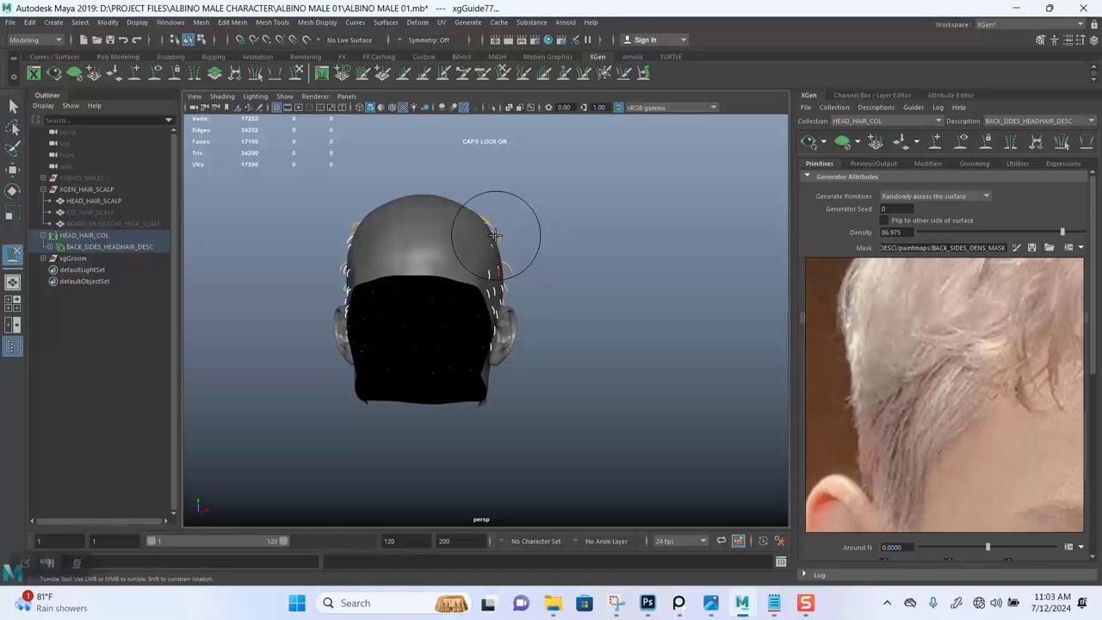
- Return to Select and delete the selected guides behind the ear
{"action": "key", "text": "q"}
{"action": "left_click_drag", "start_coordinate": [537, 277], "coordinate": [516, 427], "text": "alt"}
{"action": "left_click_drag", "start_coordinate": [439, 289], "coordinate": [411, 318], "text": "alt"}
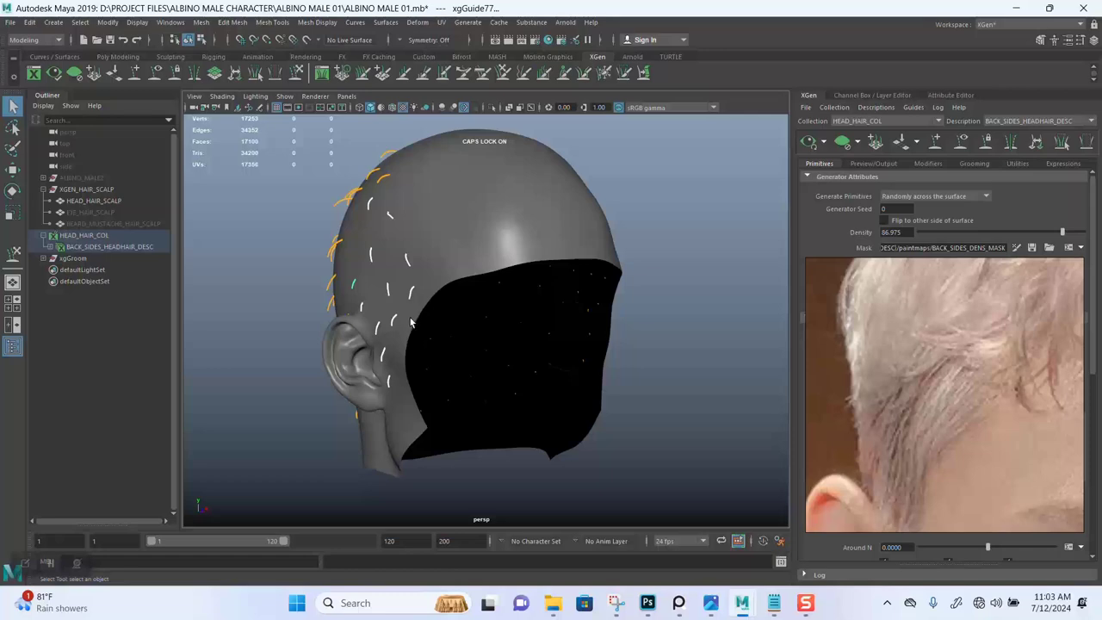
{"action": "key", "text": "Delete"}
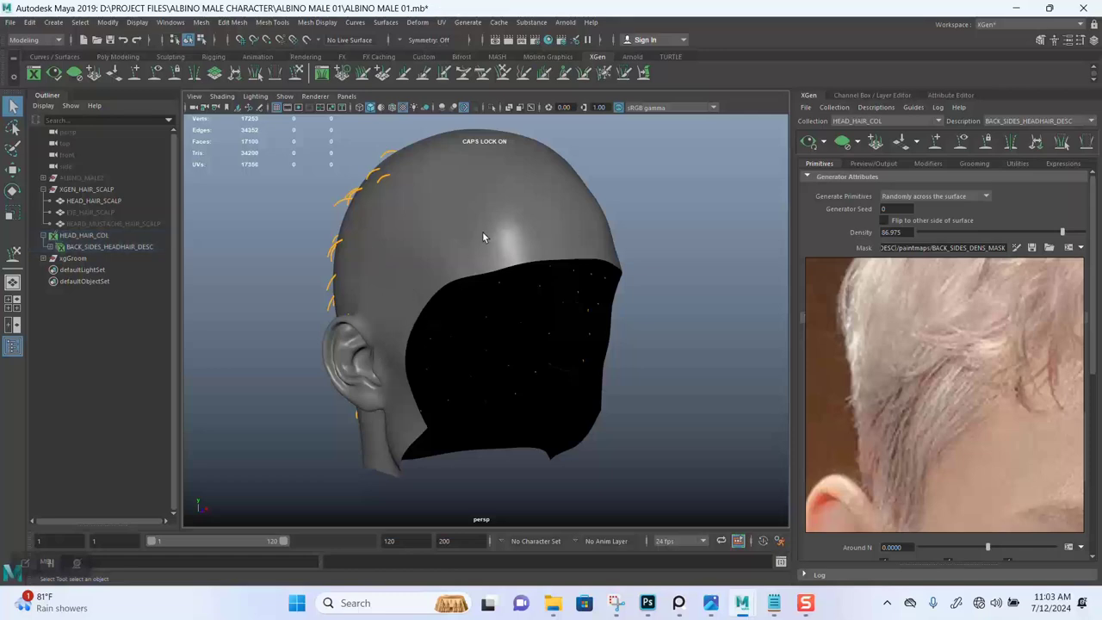
- Marquee-select the guides above and behind the ear in the maximised side view
{"action": "left_click_drag", "start_coordinate": [483, 237], "coordinate": [462, 285], "text": "alt"}
{"action": "scroll", "coordinate": [530, 278], "scroll_direction": "up", "scroll_amount": 2}
{"action": "key", "text": "space"}
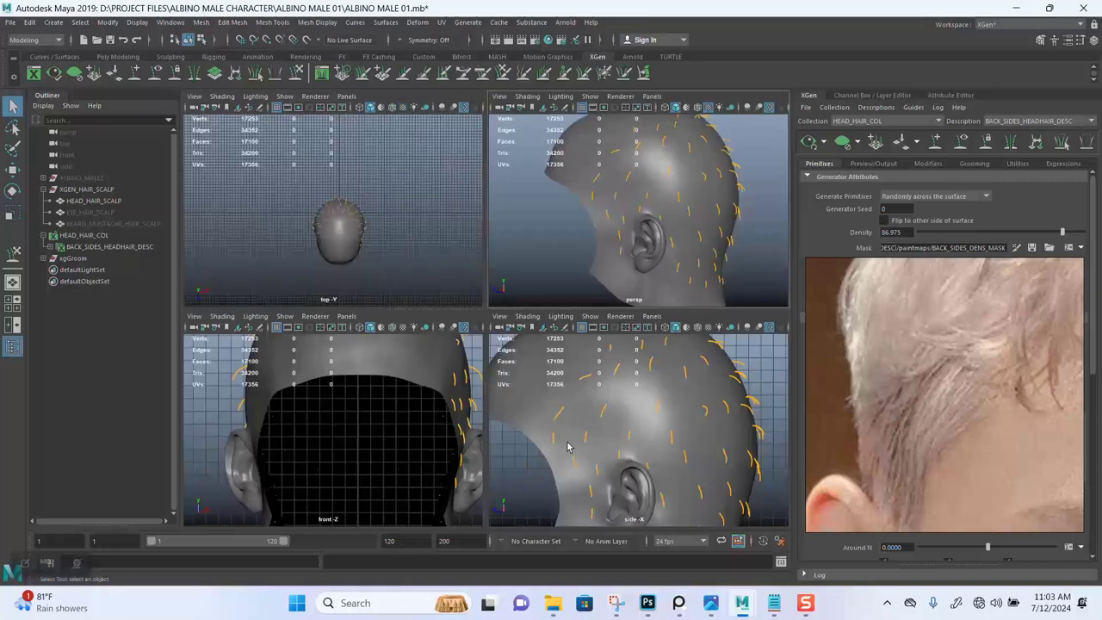
{"action": "key", "text": "space"}
{"action": "scroll", "coordinate": [474, 339], "scroll_direction": "down", "scroll_amount": 1}
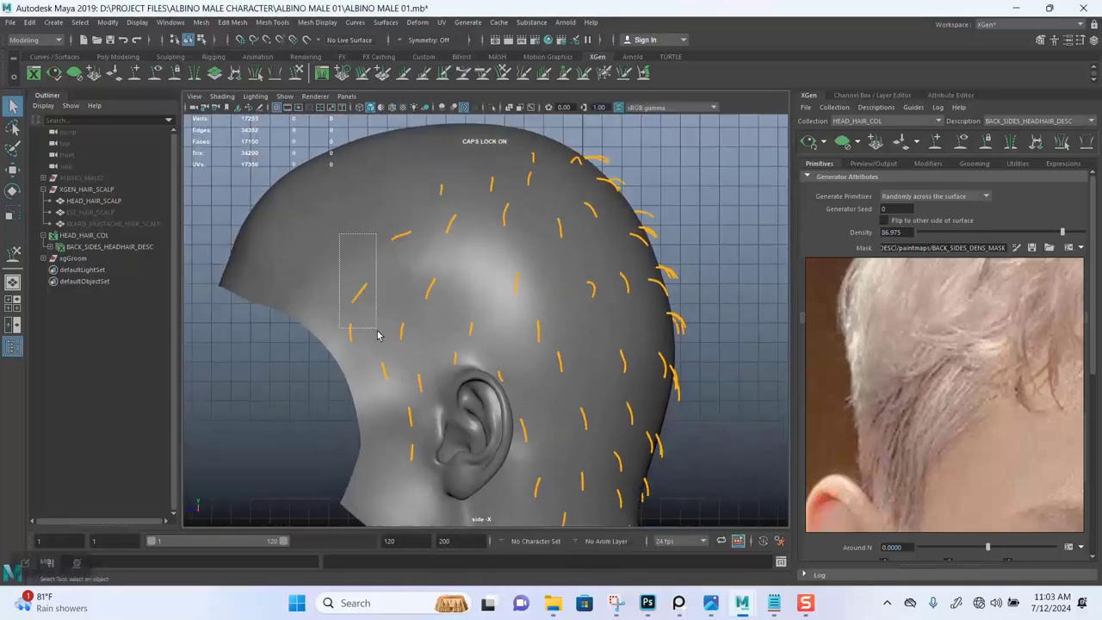
{"action": "left_click_drag", "start_coordinate": [443, 460], "coordinate": [451, 471]}
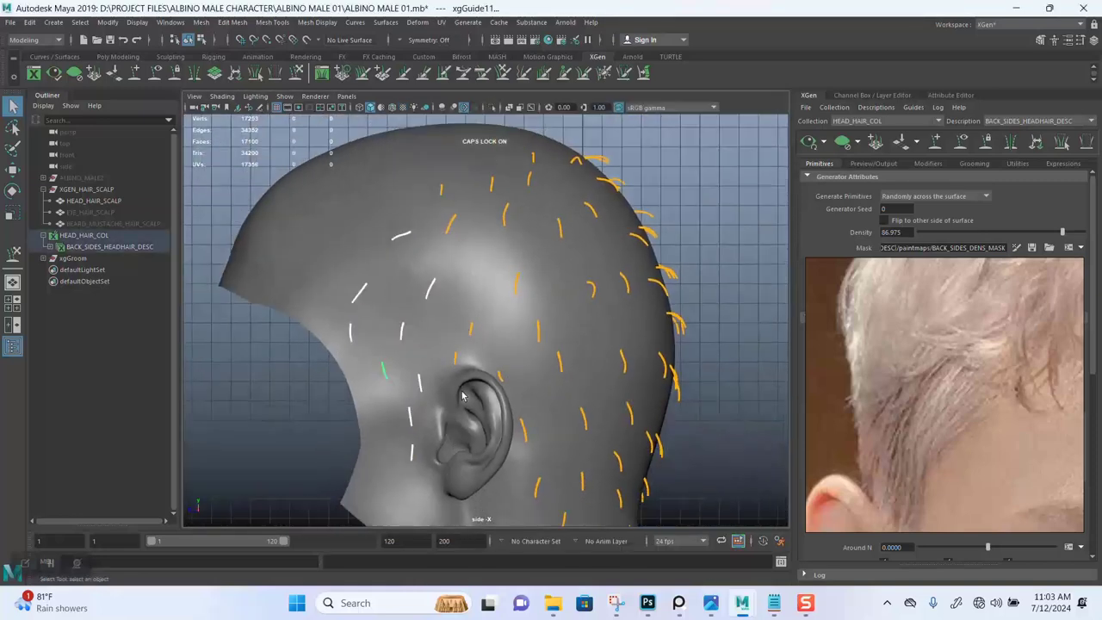
{"action": "scroll", "coordinate": [461, 366], "scroll_direction": "up", "scroll_amount": 2}
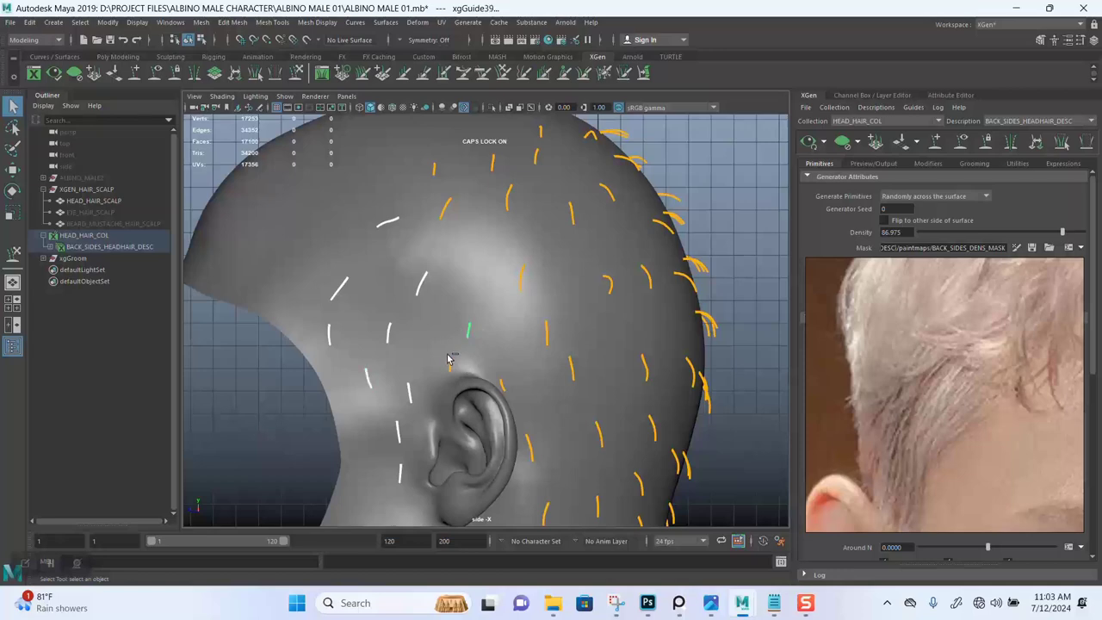
{"action": "key", "text": "space"}
{"action": "key", "text": "space"}
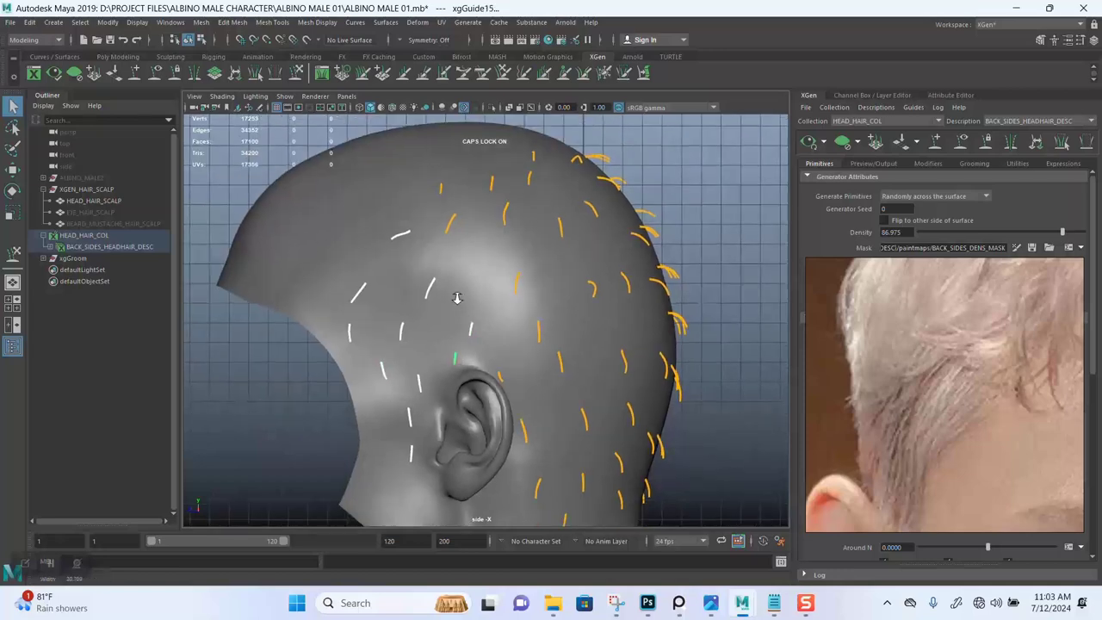
{"action": "key", "text": "space"}
{"action": "key", "text": "space"}
{"action": "left_click_drag", "start_coordinate": [595, 262], "coordinate": [364, 186], "text": "alt"}
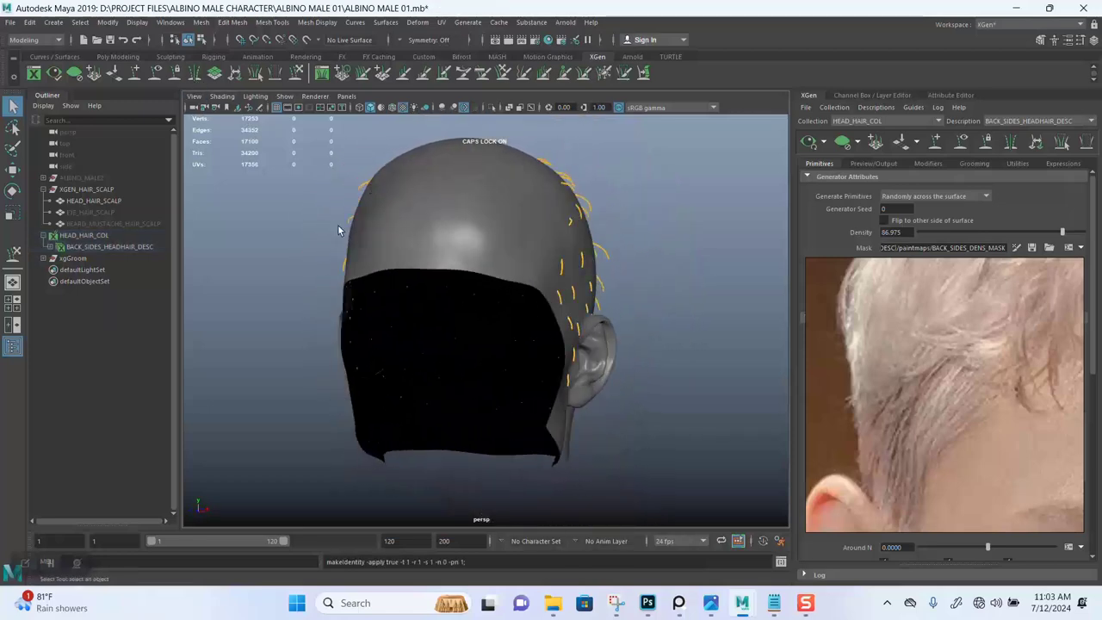
{"action": "left_click_drag", "start_coordinate": [338, 226], "coordinate": [477, 255], "text": "alt"}
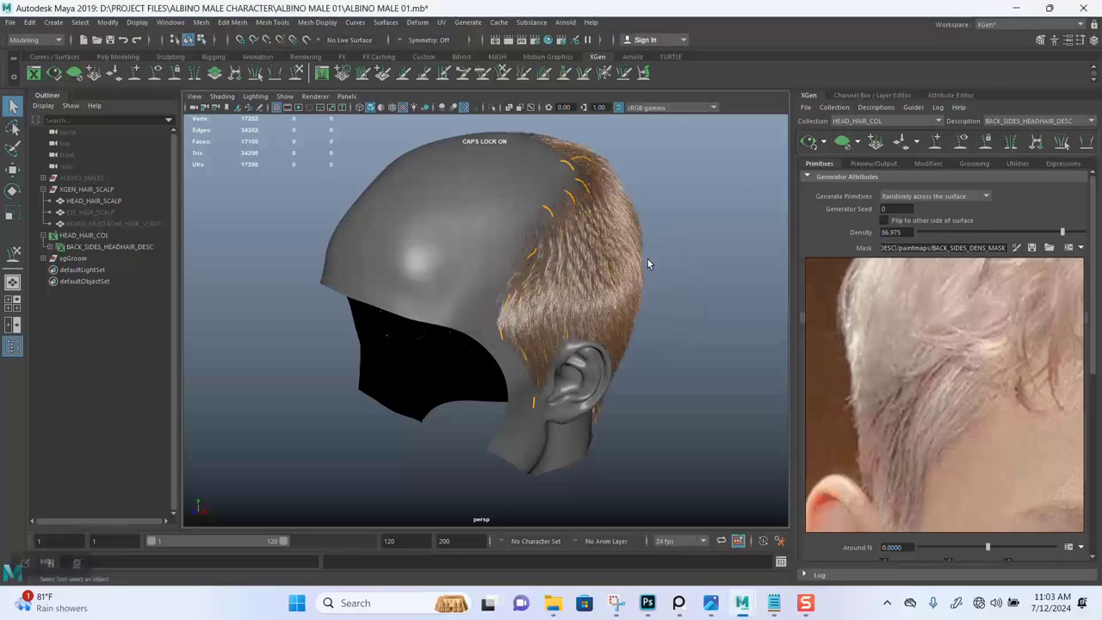
{"action": "left_click_drag", "start_coordinate": [628, 297], "coordinate": [610, 279], "text": "alt"}
{"action": "mouse_move", "coordinate": [611, 280]}
{"action": "right_mouse_down", "text": "alt"}
{"action": "mouse_move", "coordinate": [597, 305]}
{"action": "mouse_move", "coordinate": [618, 269]}
{"action": "right_mouse_up", "text": "alt"}
{"action": "left_click_drag", "start_coordinate": [618, 269], "coordinate": [585, 280], "text": "alt"}
{"action": "right_click_drag", "start_coordinate": [585, 280], "coordinate": [568, 213], "text": "alt"}
{"action": "left_click_drag", "start_coordinate": [567, 213], "coordinate": [606, 299], "text": "alt"}
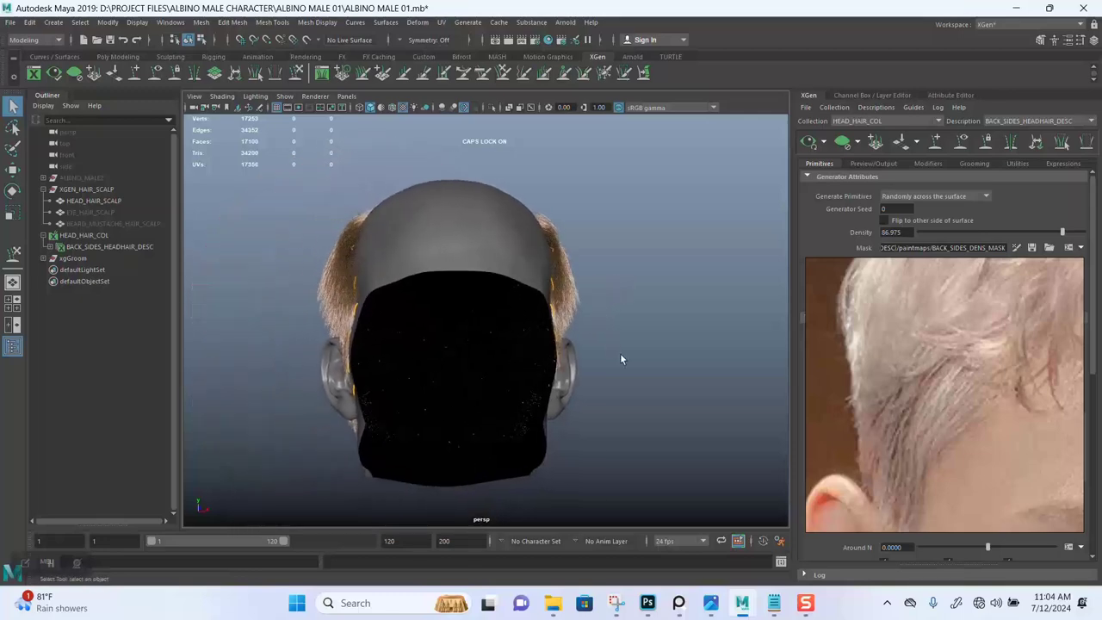
{"action": "key", "text": "space"}
{"action": "key", "text": "space"}
{"action": "scroll", "coordinate": [480, 312], "scroll_direction": "down", "scroll_amount": 3}
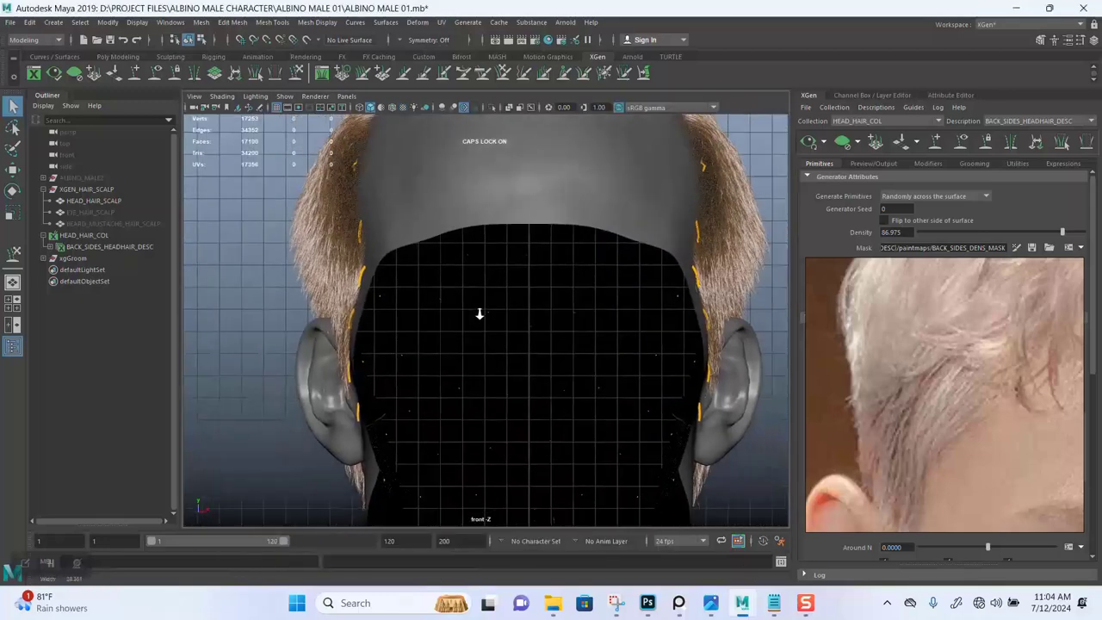
{"action": "scroll", "coordinate": [491, 304], "scroll_direction": "up", "scroll_amount": 3}
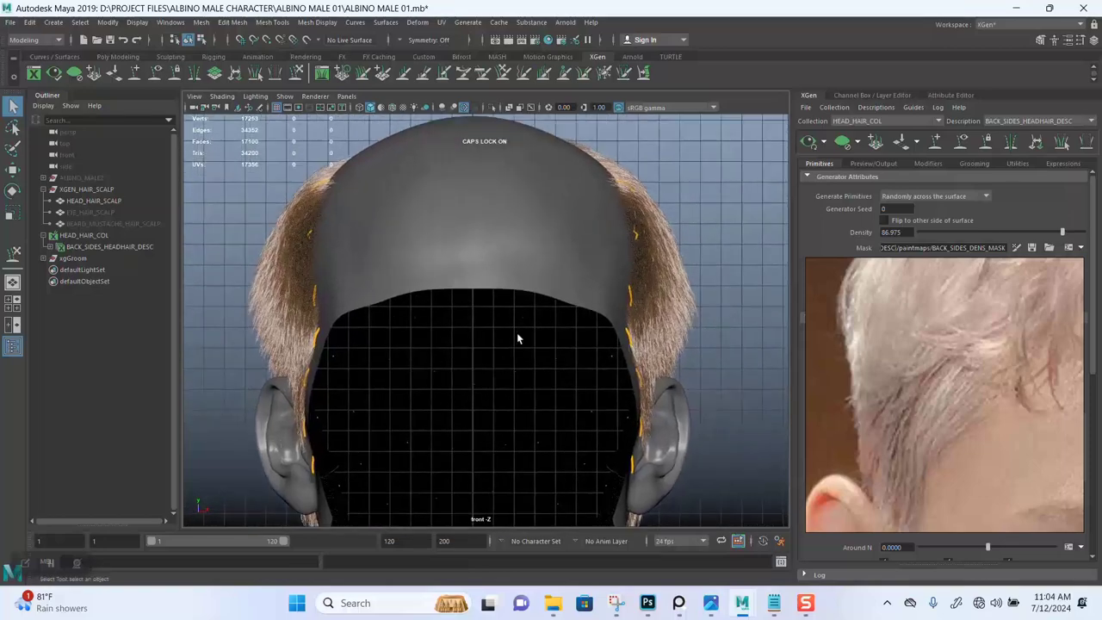
{"action": "key", "text": "space"}
{"action": "key", "text": "space"}
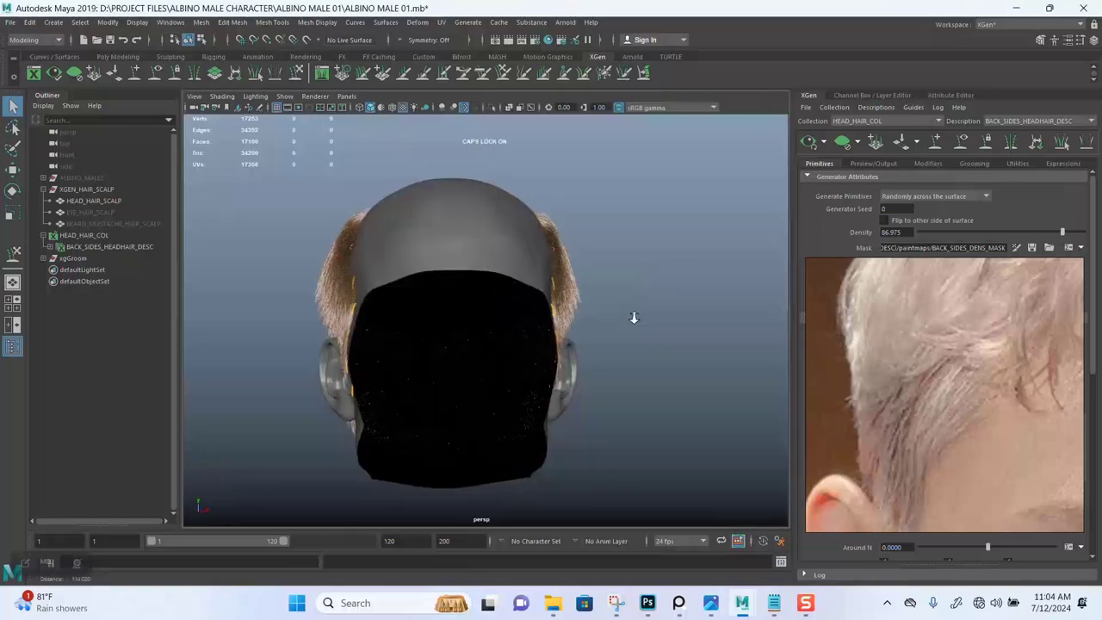
{"action": "left_click_drag", "start_coordinate": [634, 315], "coordinate": [779, 168], "text": "alt"}
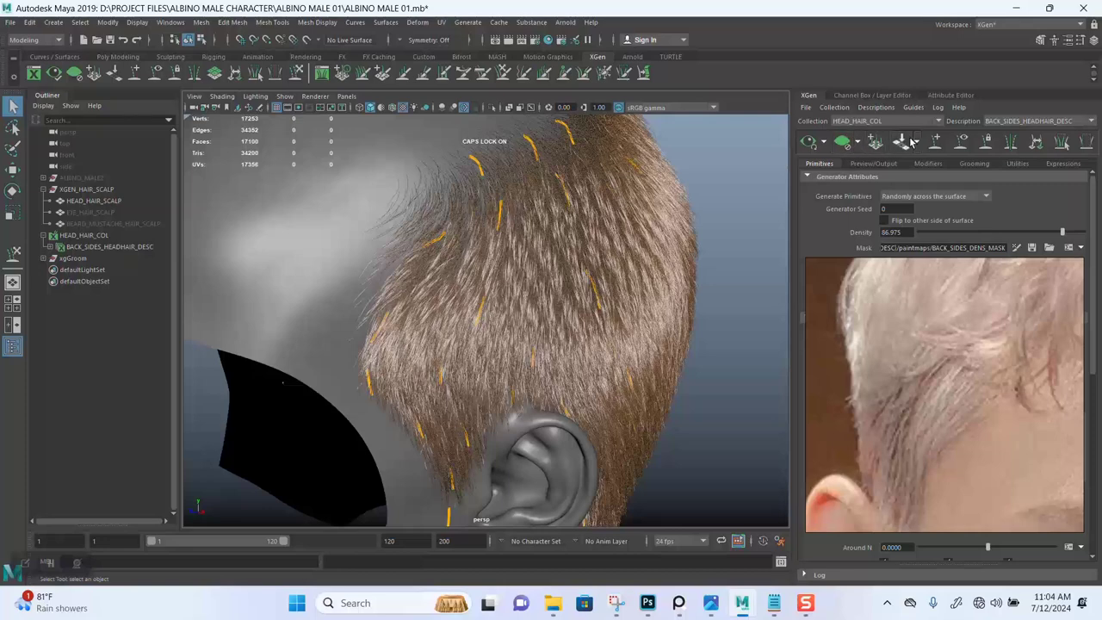
{"action": "left_click", "coordinate": [833, 144]}
{"action": "left_click_drag", "start_coordinate": [659, 290], "coordinate": [651, 308], "text": "alt"}
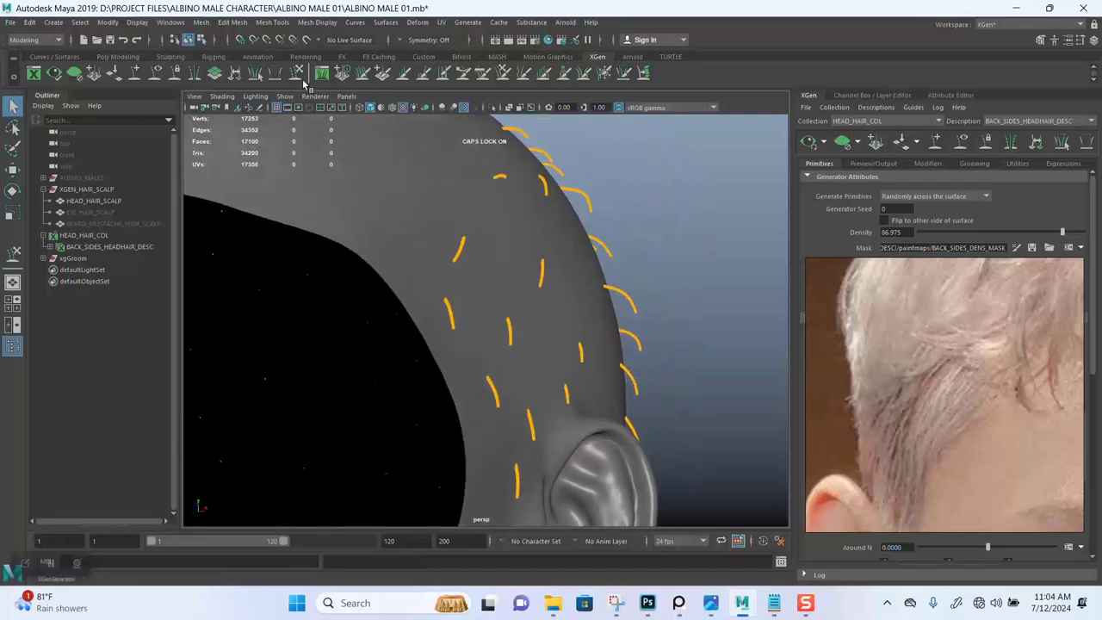
- Sculpt the back-of-head guides with the grooming brush, undoing one stroke, then show four views
{"action": "key", "text": "y"}
{"action": "mouse_move", "coordinate": [610, 233]}
{"action": "right_mouse_down", "text": "alt"}
{"action": "mouse_move", "coordinate": [580, 221]}
{"action": "mouse_move", "coordinate": [589, 261]}
{"action": "right_mouse_up", "text": "alt"}
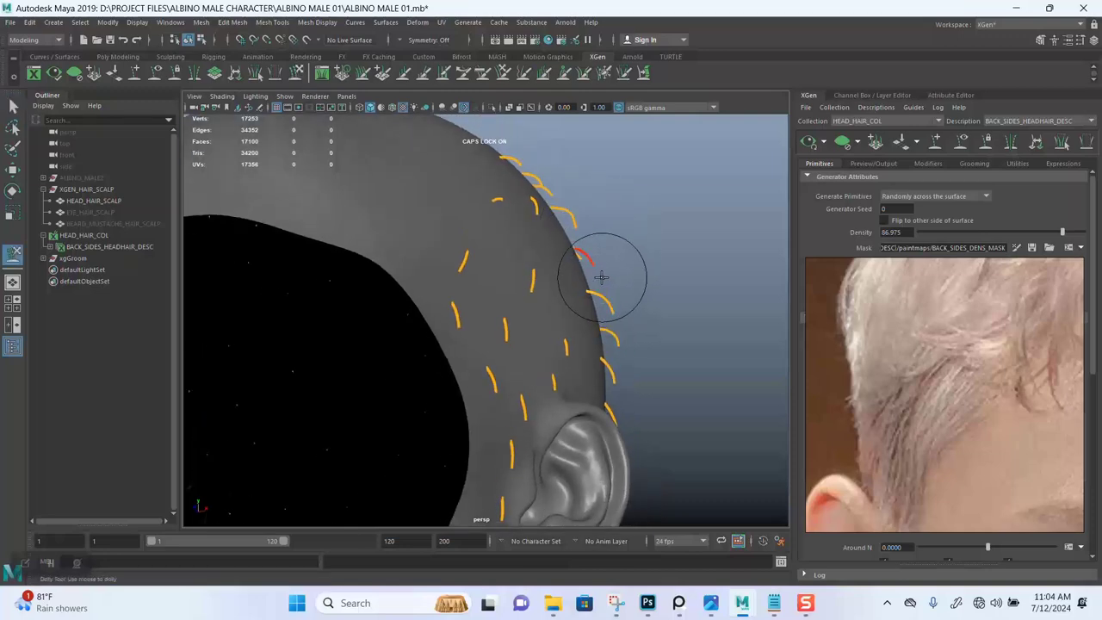
{"action": "mouse_move", "coordinate": [595, 289]}
{"action": "left_mouse_down", "text": "alt"}
{"action": "mouse_move", "coordinate": [623, 255]}
{"action": "mouse_move", "coordinate": [627, 276]}
{"action": "mouse_move", "coordinate": [608, 276]}
{"action": "left_mouse_up", "text": "alt"}
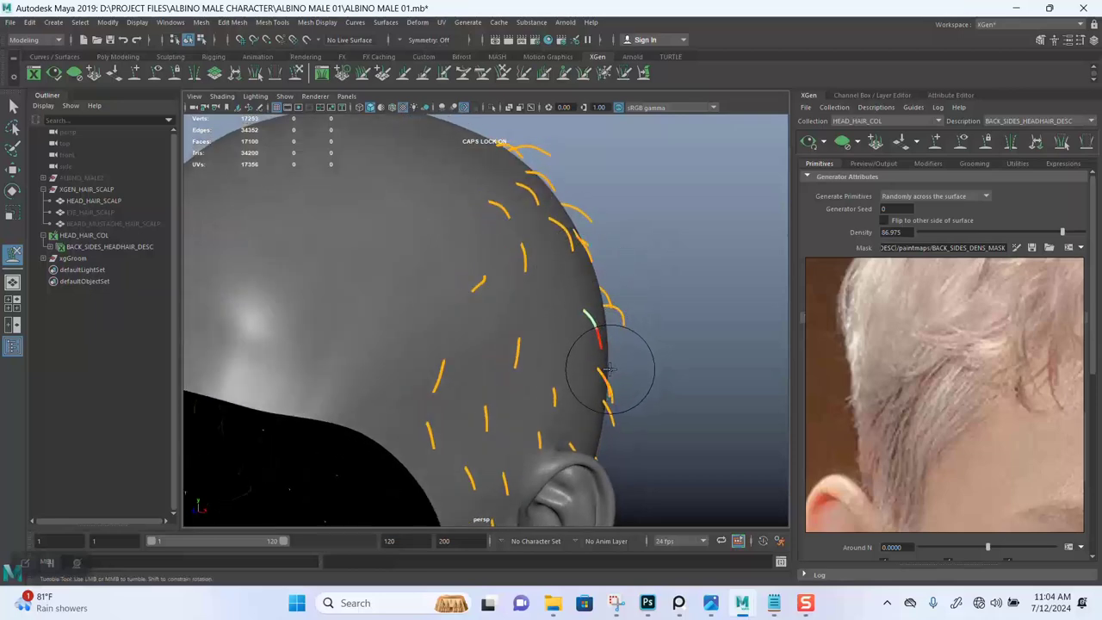
{"action": "mouse_move", "coordinate": [640, 352]}
{"action": "left_mouse_down", "text": "alt"}
{"action": "mouse_move", "coordinate": [649, 221]}
{"action": "mouse_move", "coordinate": [615, 330]}
{"action": "left_mouse_up", "text": "alt"}
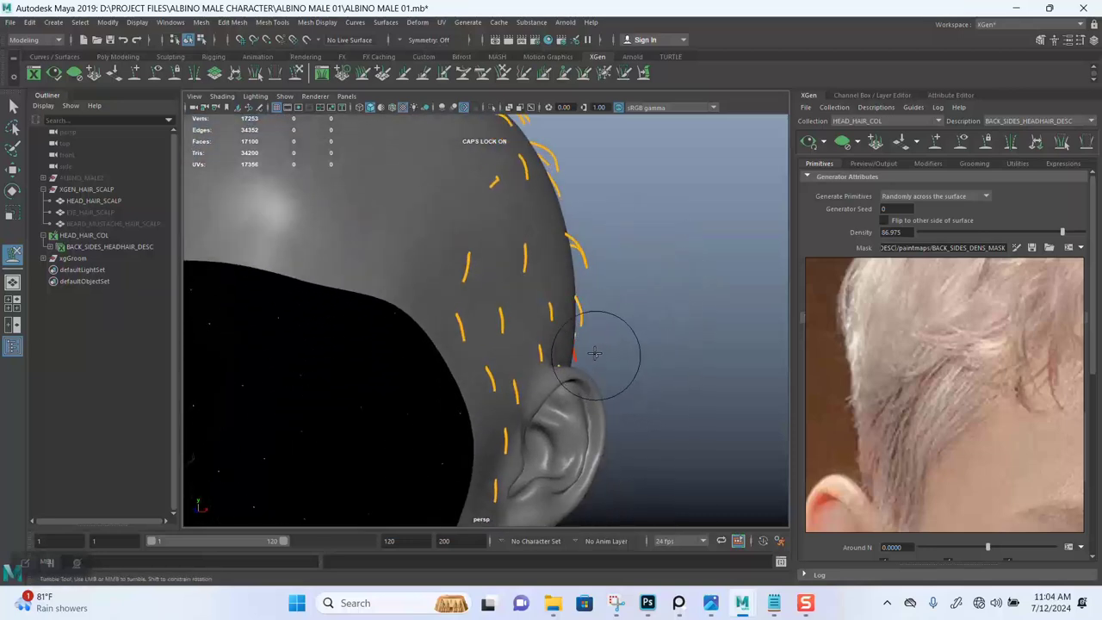
{"action": "left_click_drag", "start_coordinate": [607, 327], "coordinate": [632, 231], "text": "alt"}
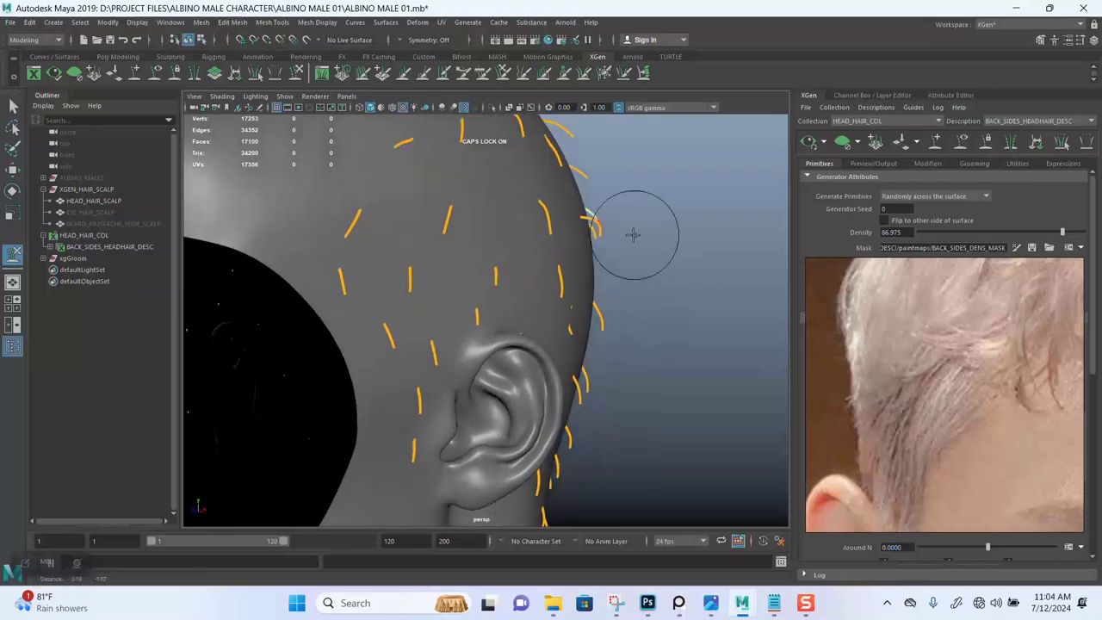
{"action": "key", "text": "ctrl+z"}
{"action": "mouse_move", "coordinate": [610, 332]}
{"action": "left_mouse_down", "text": "alt"}
{"action": "mouse_move", "coordinate": [554, 325]}
{"action": "mouse_move", "coordinate": [614, 285]}
{"action": "mouse_move", "coordinate": [618, 304]}
{"action": "mouse_move", "coordinate": [583, 269]}
{"action": "mouse_move", "coordinate": [561, 267]}
{"action": "mouse_move", "coordinate": [546, 285]}
{"action": "mouse_move", "coordinate": [494, 248]}
{"action": "left_mouse_up", "text": "alt"}
{"action": "key", "text": "q"}
{"action": "key", "text": "space"}
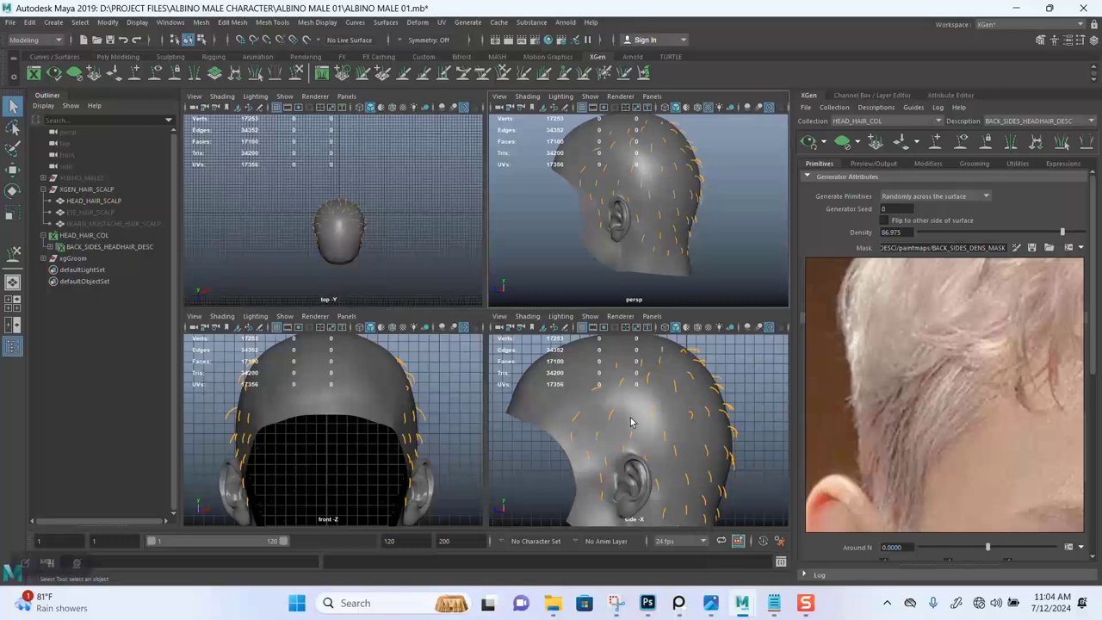
- Select the guides on the side of the head and activate the Sculpt Guides brush (Y)
{"action": "key", "text": "space"}
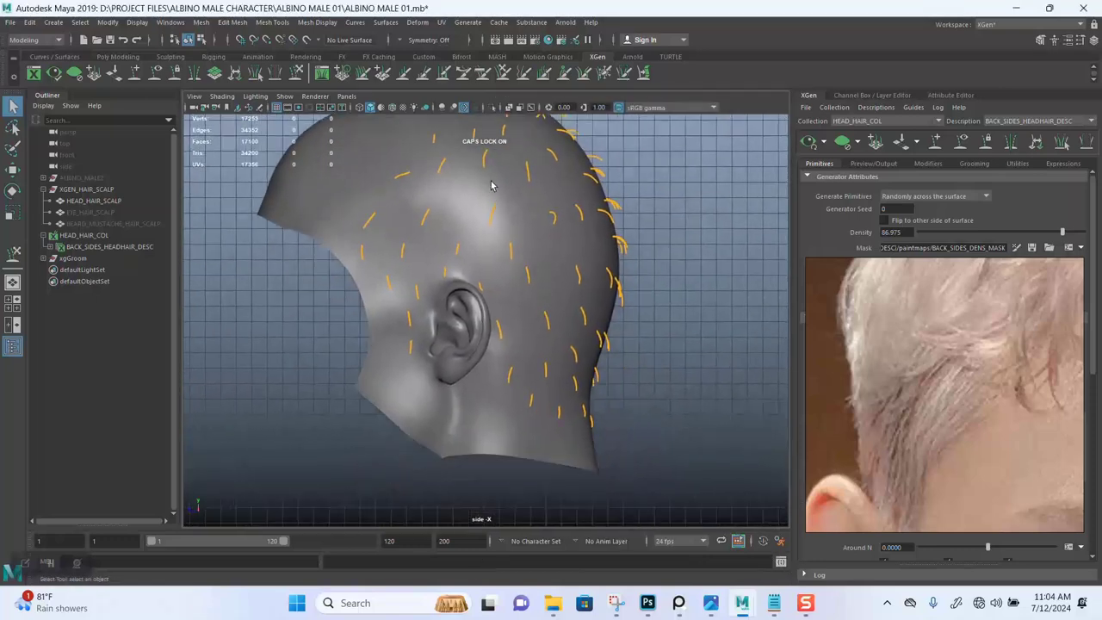
{"action": "left_click_drag", "start_coordinate": [575, 388], "coordinate": [579, 400]}
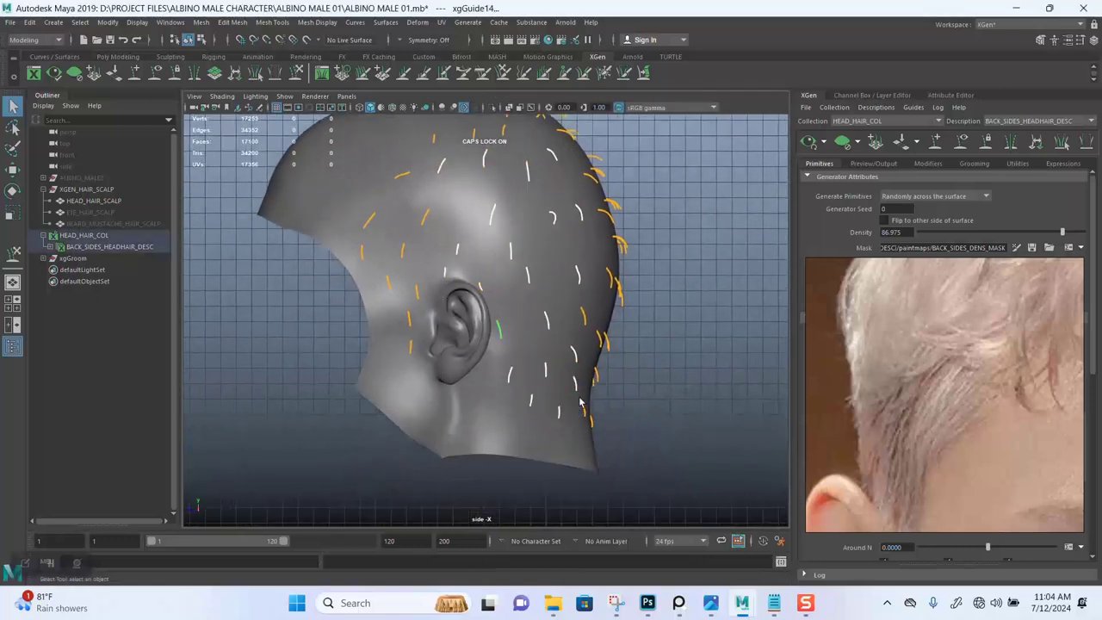
{"action": "key", "text": "space"}
{"action": "key", "text": "space"}
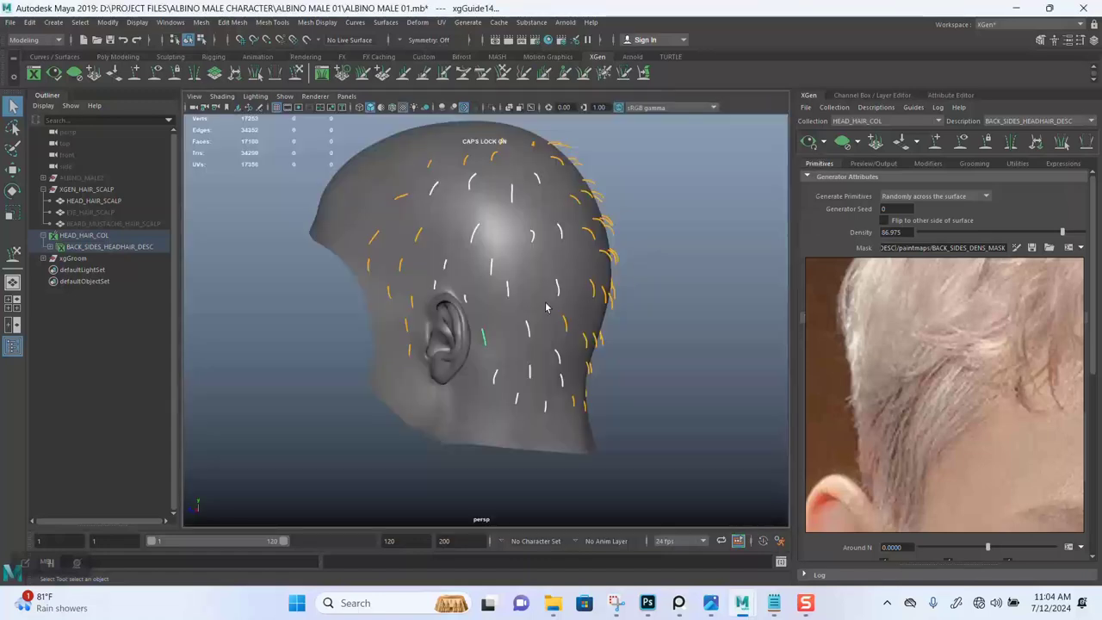
{"action": "left_click_drag", "start_coordinate": [548, 308], "coordinate": [589, 386], "text": "alt"}
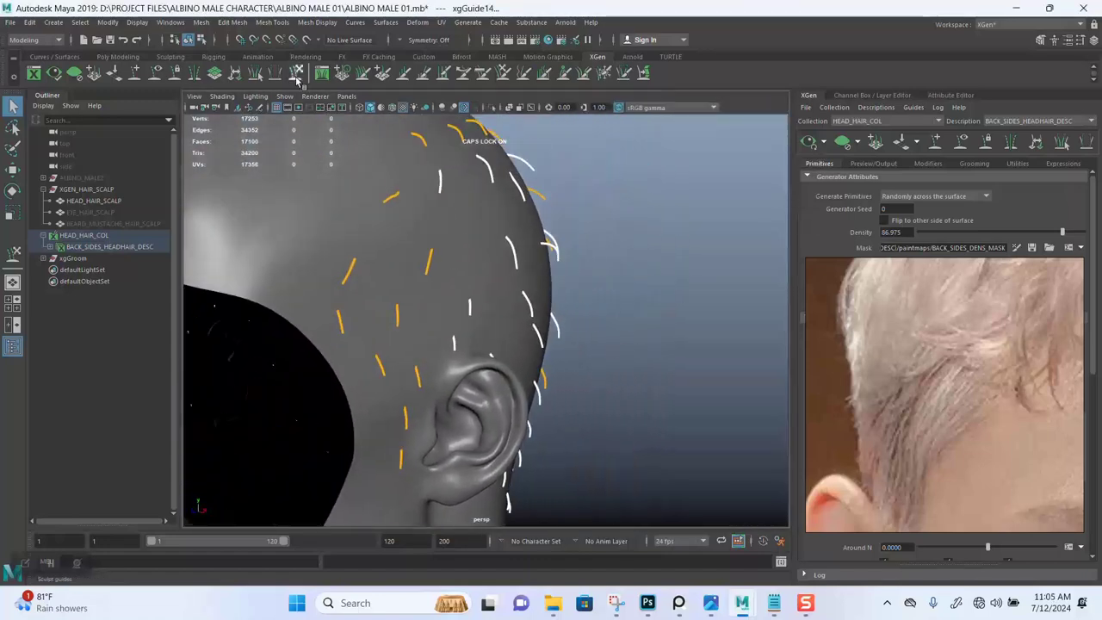
{"action": "key", "text": "y"}
- Bend the guide tips along the back and sides of the head toward the scalp
{"action": "mouse_move", "coordinate": [483, 200]}
{"action": "left_mouse_down", "text": "alt"}
{"action": "mouse_move", "coordinate": [467, 167]}
{"action": "mouse_move", "coordinate": [495, 187]}
{"action": "mouse_move", "coordinate": [505, 266]}
{"action": "left_mouse_up", "text": "alt"}
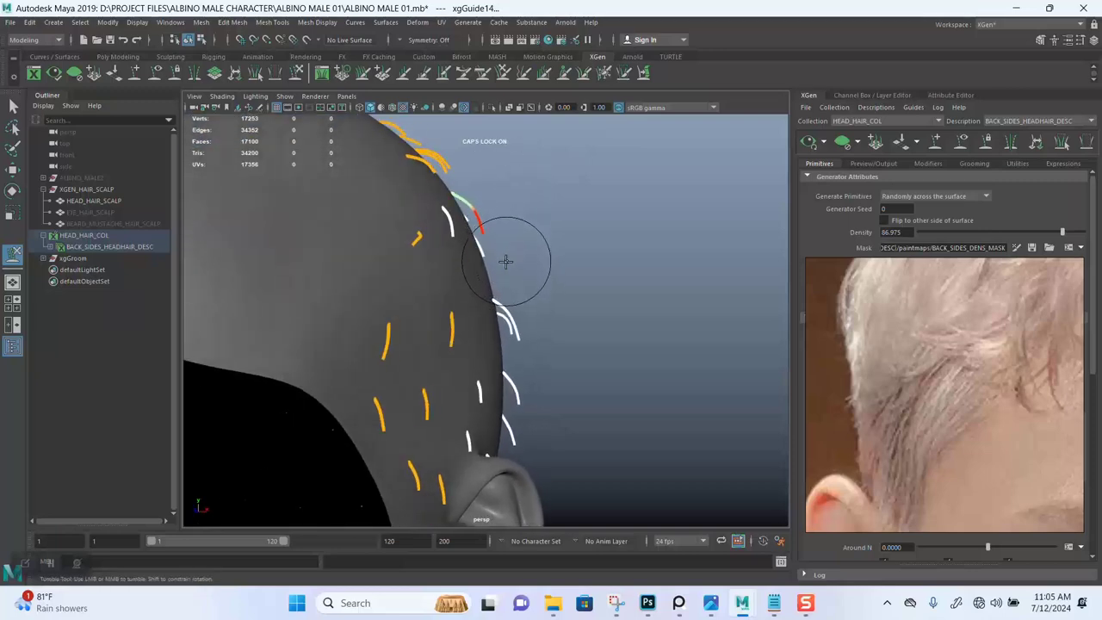
{"action": "middle_click_drag", "start_coordinate": [499, 277], "coordinate": [546, 296], "text": "alt"}
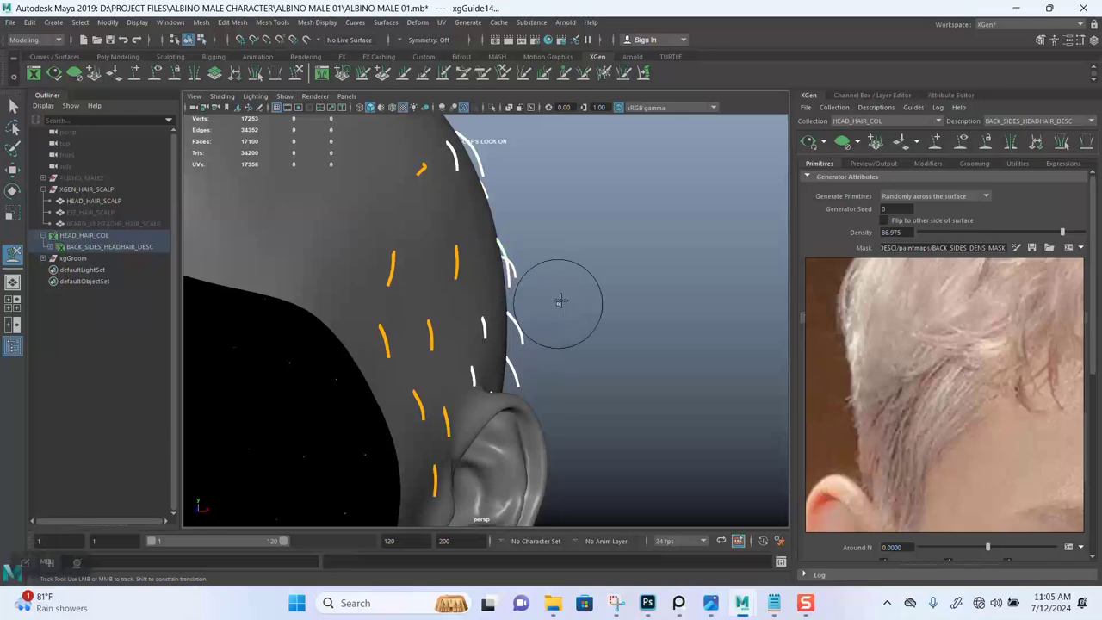
{"action": "left_click_drag", "start_coordinate": [560, 302], "coordinate": [551, 284], "text": "alt"}
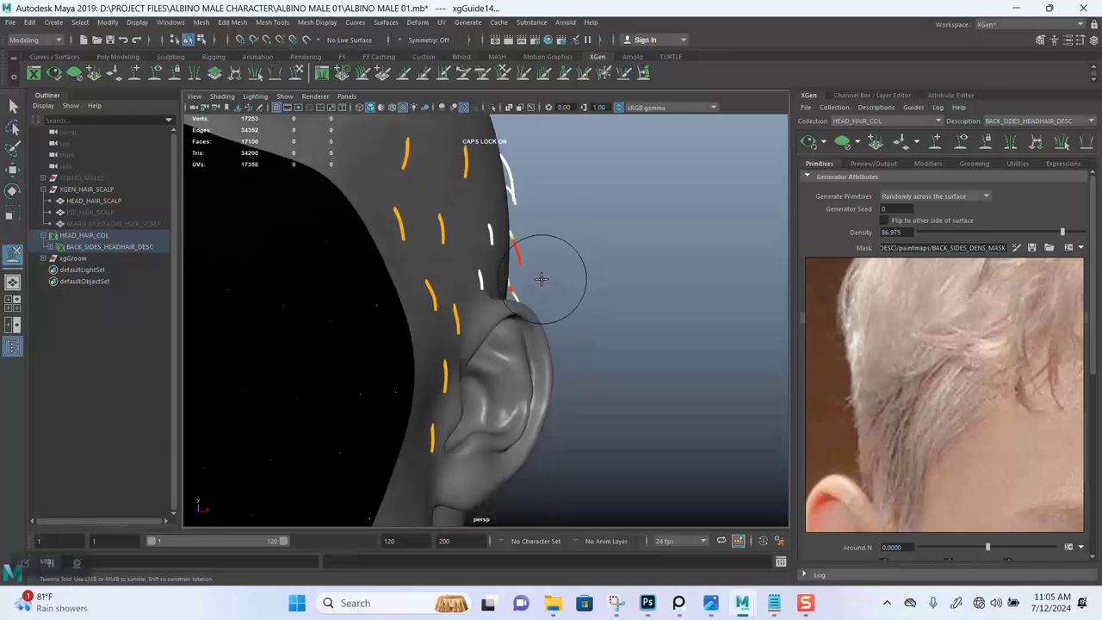
{"action": "left_click_drag", "start_coordinate": [543, 282], "coordinate": [587, 346], "text": "alt"}
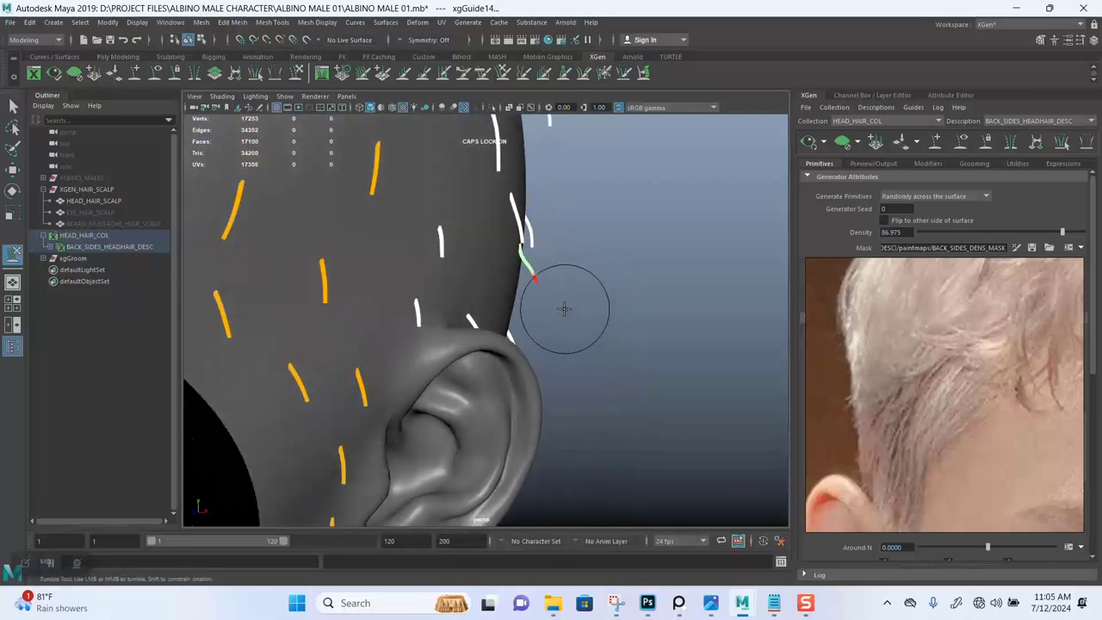
{"action": "left_click_drag", "start_coordinate": [534, 272], "coordinate": [560, 266], "text": "alt"}
{"action": "middle_click_drag", "start_coordinate": [555, 260], "coordinate": [537, 267], "text": "alt"}
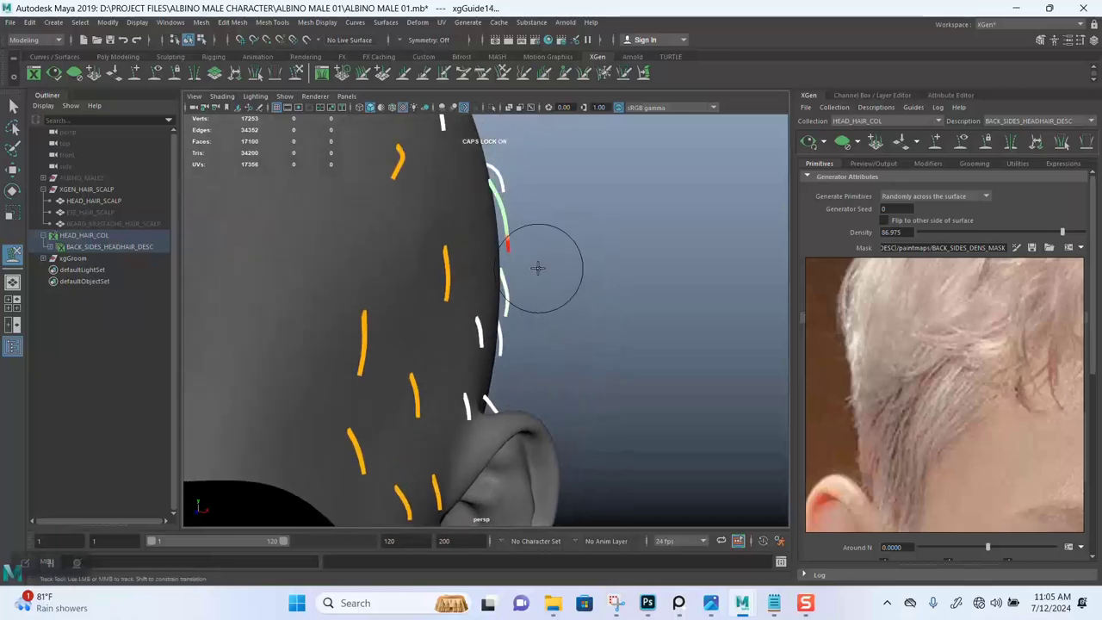
{"action": "left_click_drag", "start_coordinate": [541, 212], "coordinate": [545, 196], "text": "alt"}
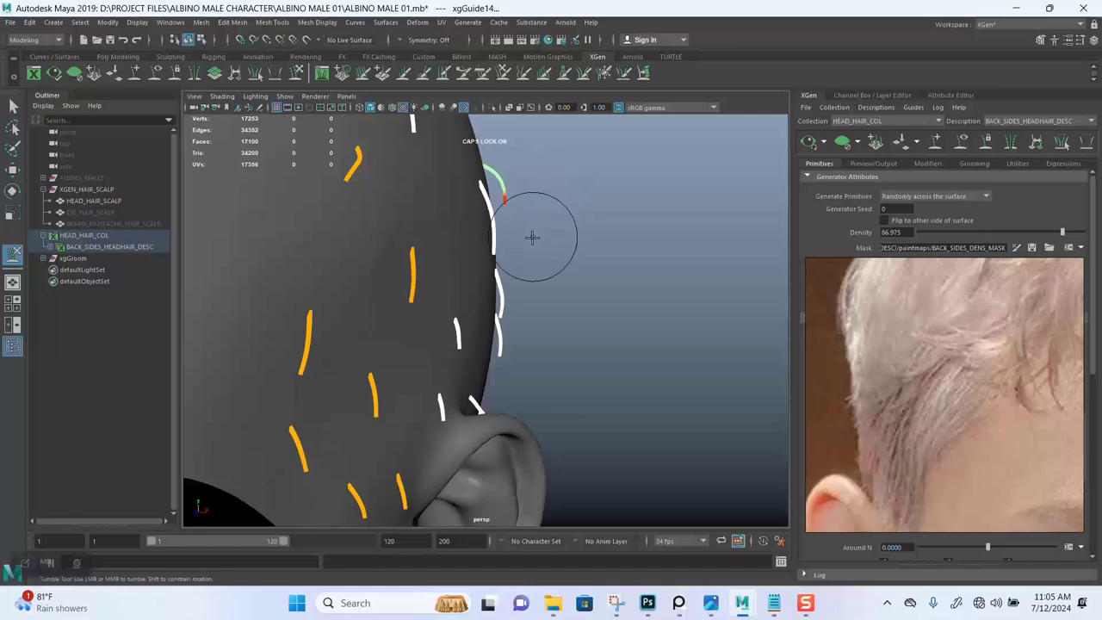
{"action": "left_click_drag", "start_coordinate": [561, 303], "coordinate": [555, 261], "text": "alt"}
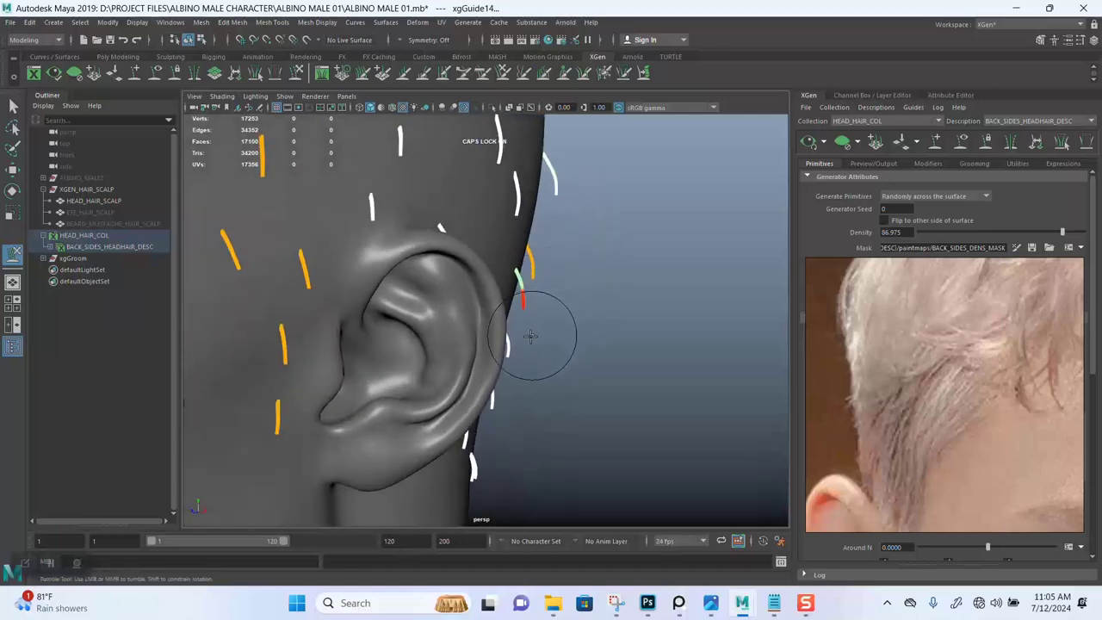
{"action": "left_click_drag", "start_coordinate": [506, 362], "coordinate": [435, 239], "text": "alt"}
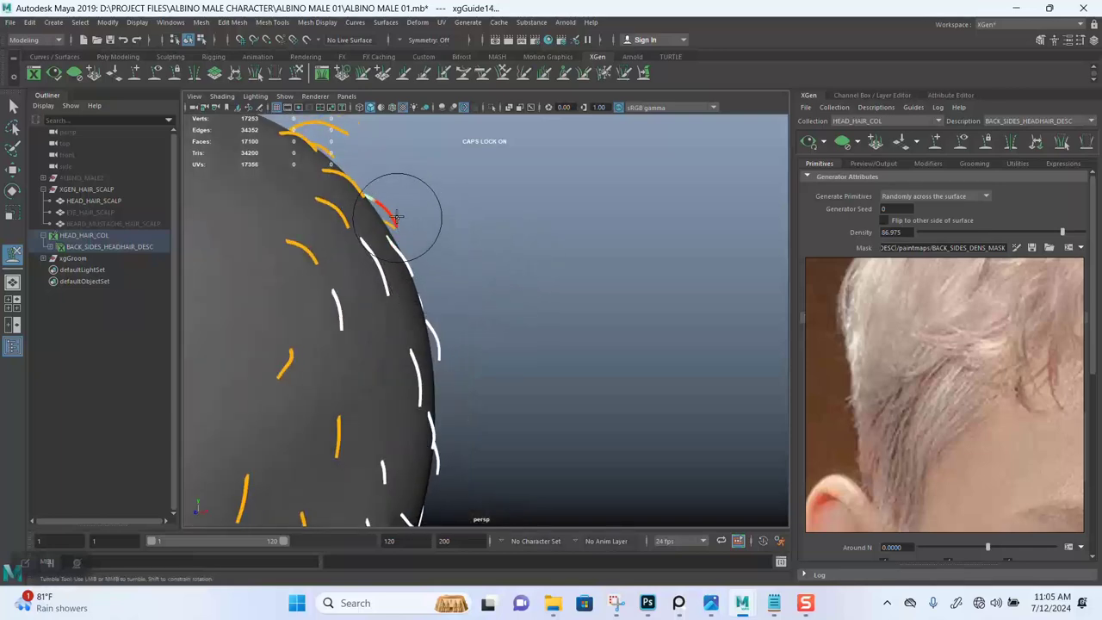
{"action": "left_click_drag", "start_coordinate": [394, 219], "coordinate": [439, 260], "text": "alt"}
{"action": "left_click_drag", "start_coordinate": [419, 257], "coordinate": [423, 230], "text": "alt"}
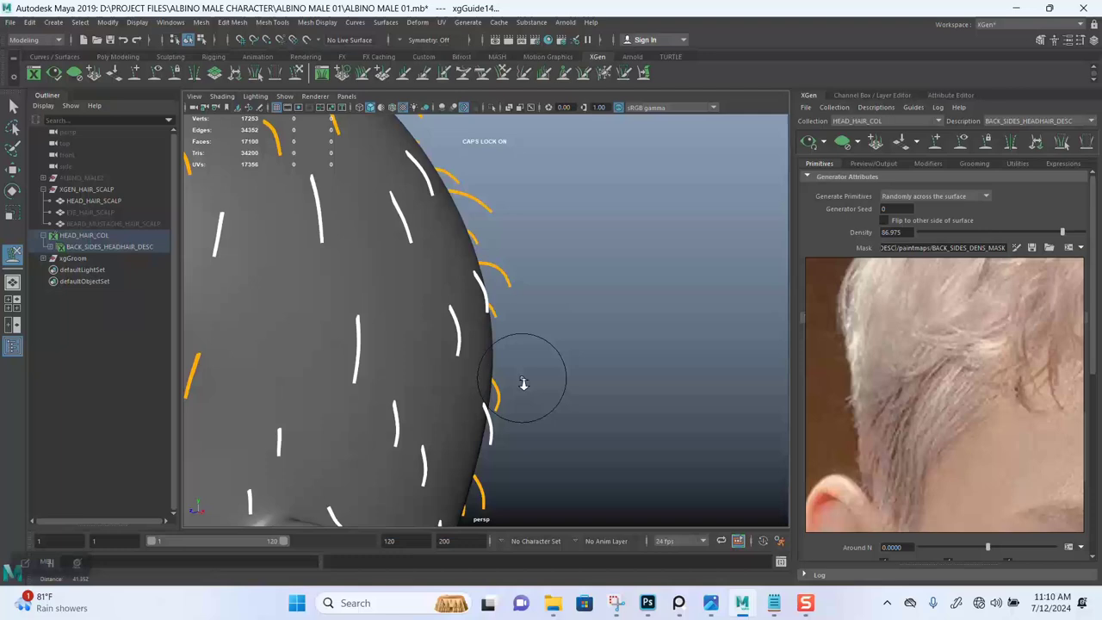
- Orbit around the sculpted guides, switch to the Select tool, and end in the four-view layout
{"action": "middle_click_drag", "start_coordinate": [524, 384], "coordinate": [527, 324], "text": "alt"}
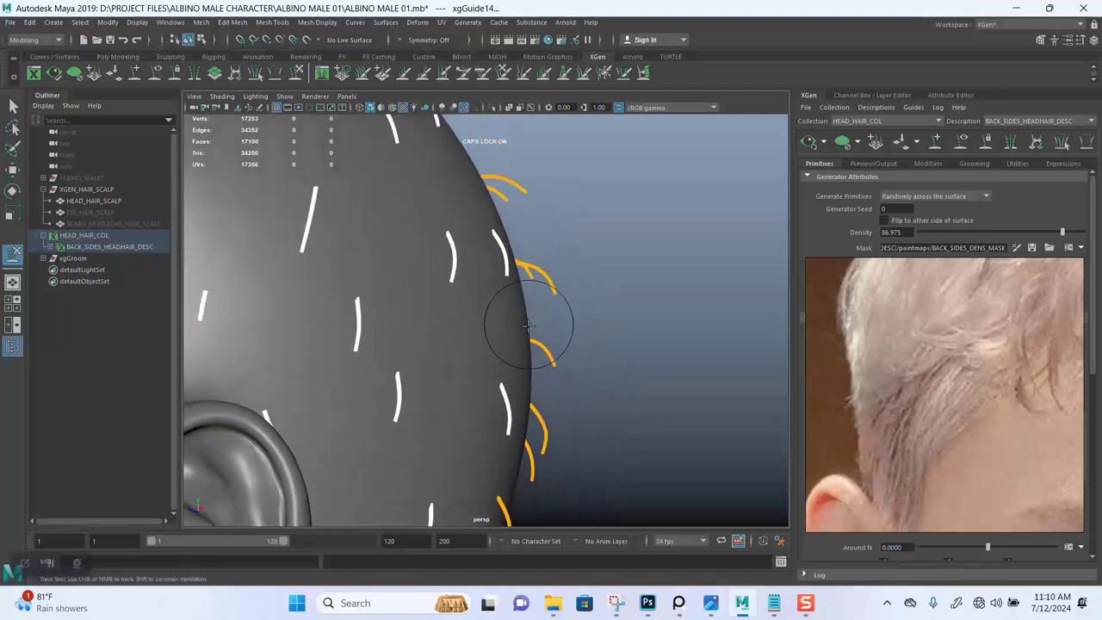
{"action": "left_click_drag", "start_coordinate": [527, 324], "coordinate": [548, 368], "text": "alt"}
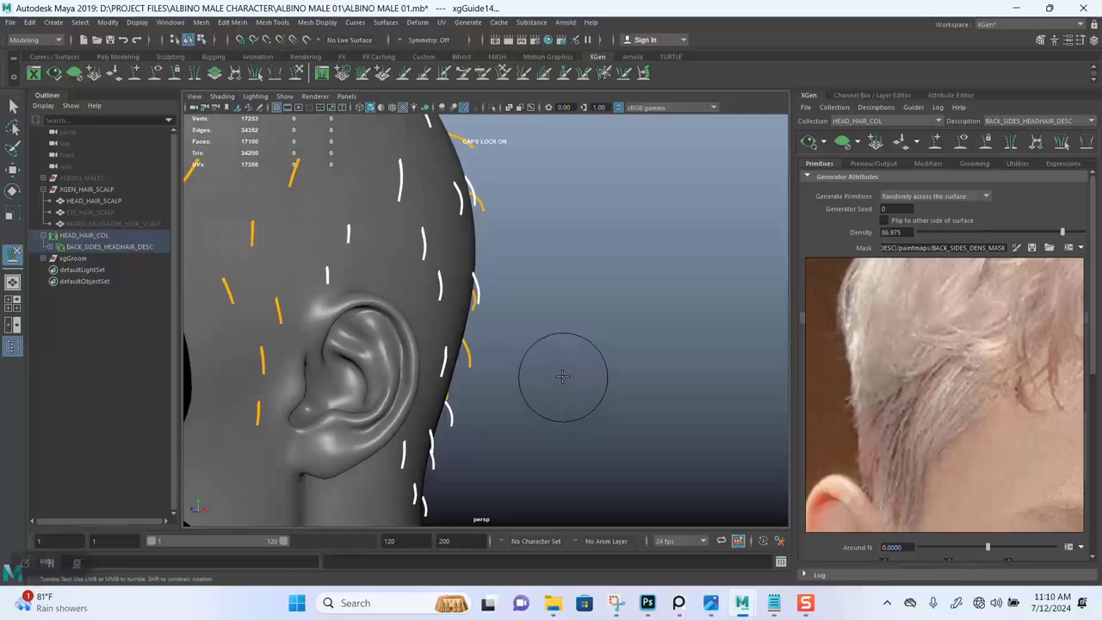
{"action": "key", "text": "space"}
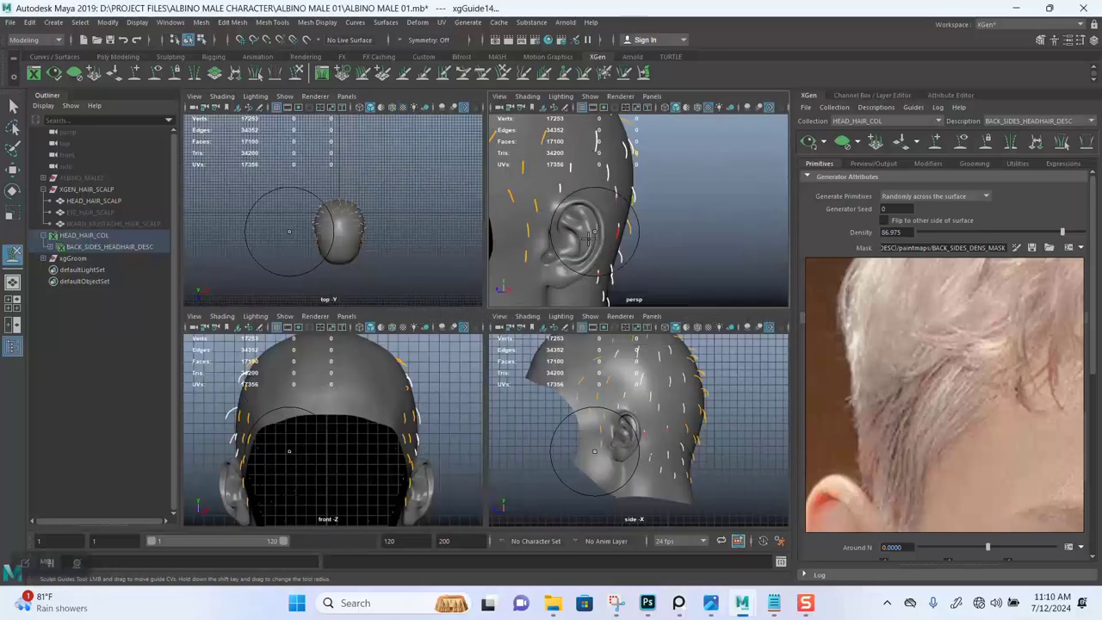
{"action": "key", "text": "space"}
{"action": "left_click_drag", "start_coordinate": [534, 344], "coordinate": [529, 284], "text": "alt"}
{"action": "right_click_drag", "start_coordinate": [529, 284], "coordinate": [524, 222], "text": "alt"}
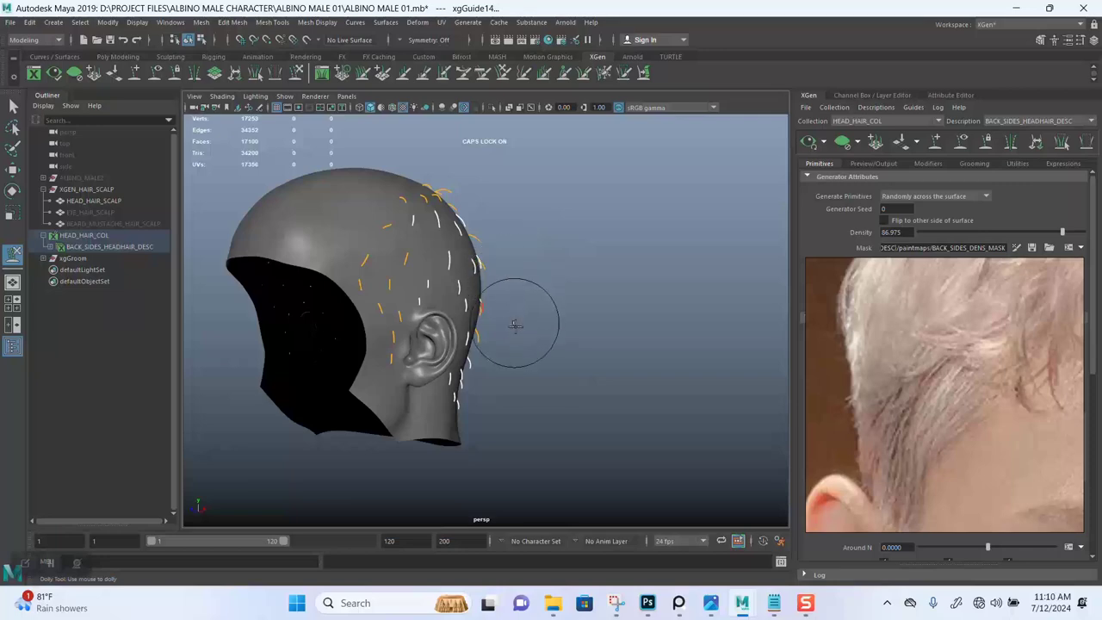
{"action": "mouse_move", "coordinate": [516, 322]}
{"action": "left_mouse_down", "text": "alt"}
{"action": "mouse_move", "coordinate": [499, 312]}
{"action": "mouse_move", "coordinate": [531, 320]}
{"action": "mouse_move", "coordinate": [553, 386]}
{"action": "mouse_move", "coordinate": [568, 370]}
{"action": "mouse_move", "coordinate": [548, 359]}
{"action": "left_mouse_up", "text": "alt"}
{"action": "key", "text": "q"}
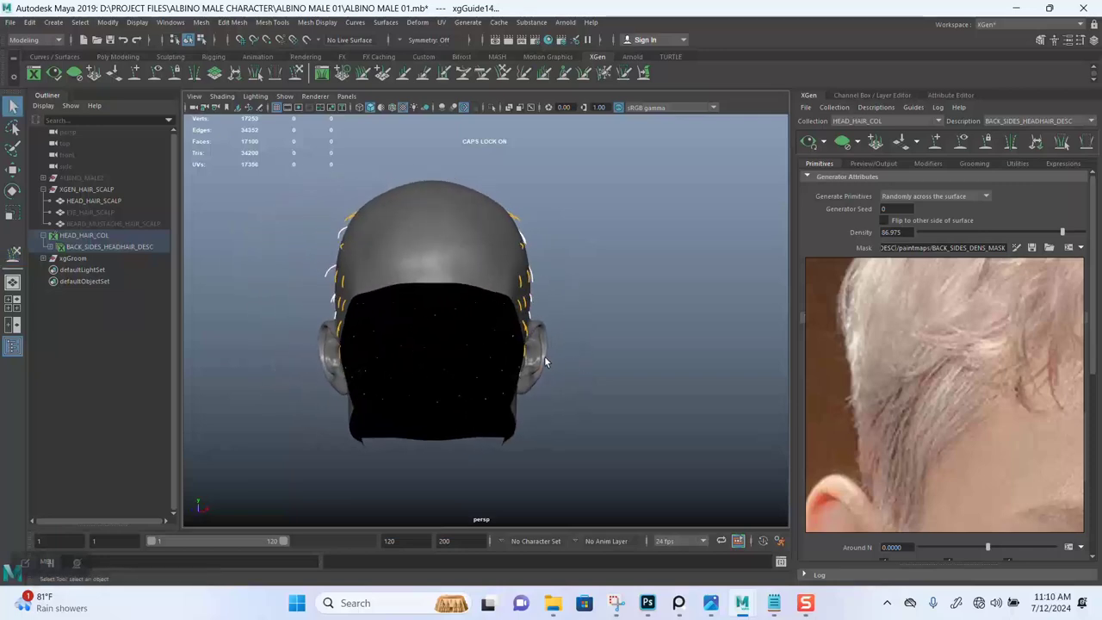
{"action": "key", "text": "space"}
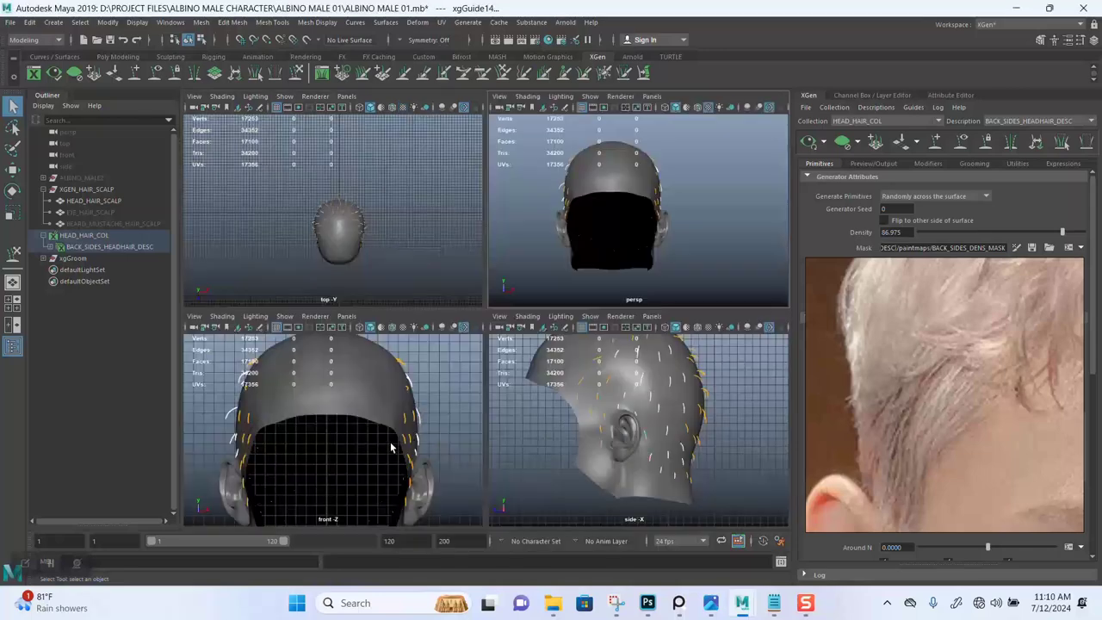
- In the enlarged perspective view, box-select the guides down the back of the head and activate the sculpt brush
{"action": "scroll", "coordinate": [410, 457], "scroll_direction": "down", "scroll_amount": 3}
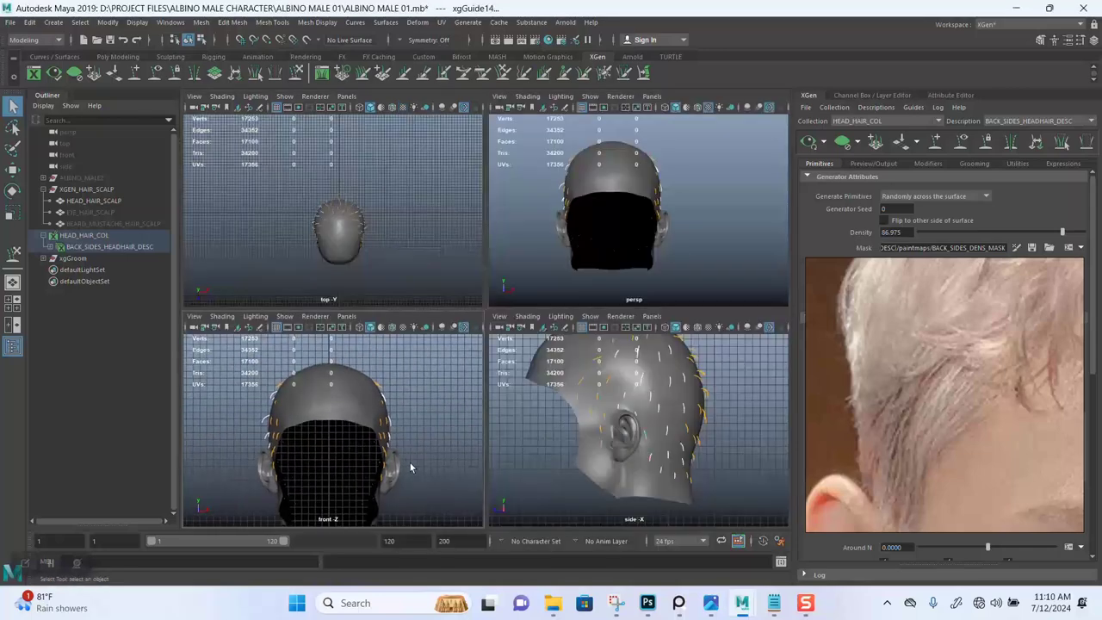
{"action": "left_click_drag", "start_coordinate": [362, 426], "coordinate": [332, 346]}
{"action": "key", "text": "space"}
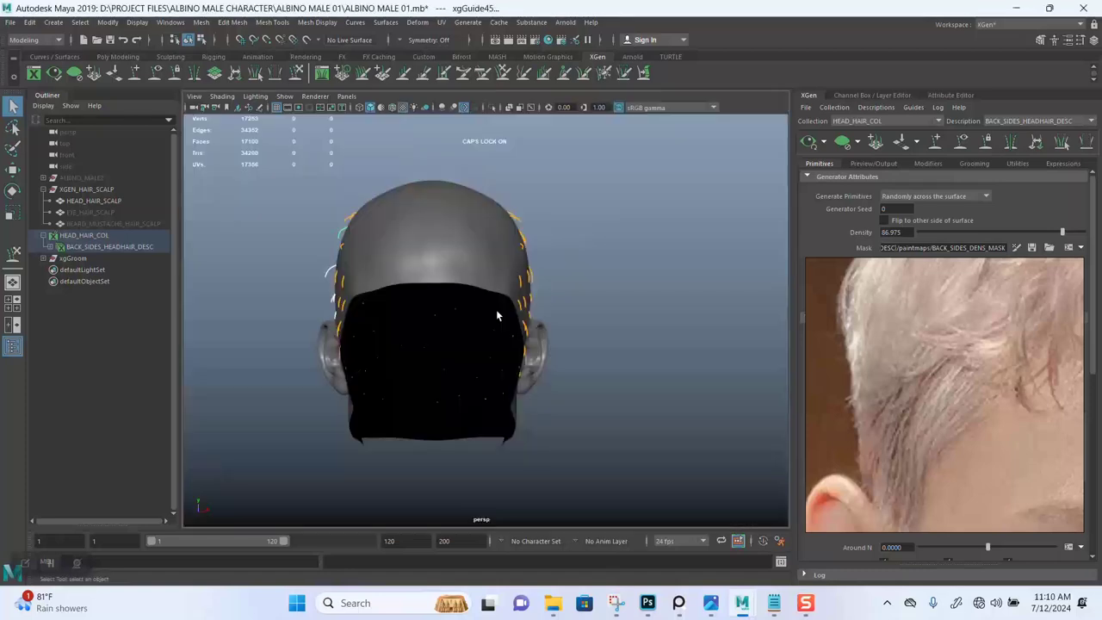
{"action": "left_click_drag", "start_coordinate": [495, 309], "coordinate": [484, 227], "text": "alt"}
{"action": "left_click", "coordinate": [572, 365]}
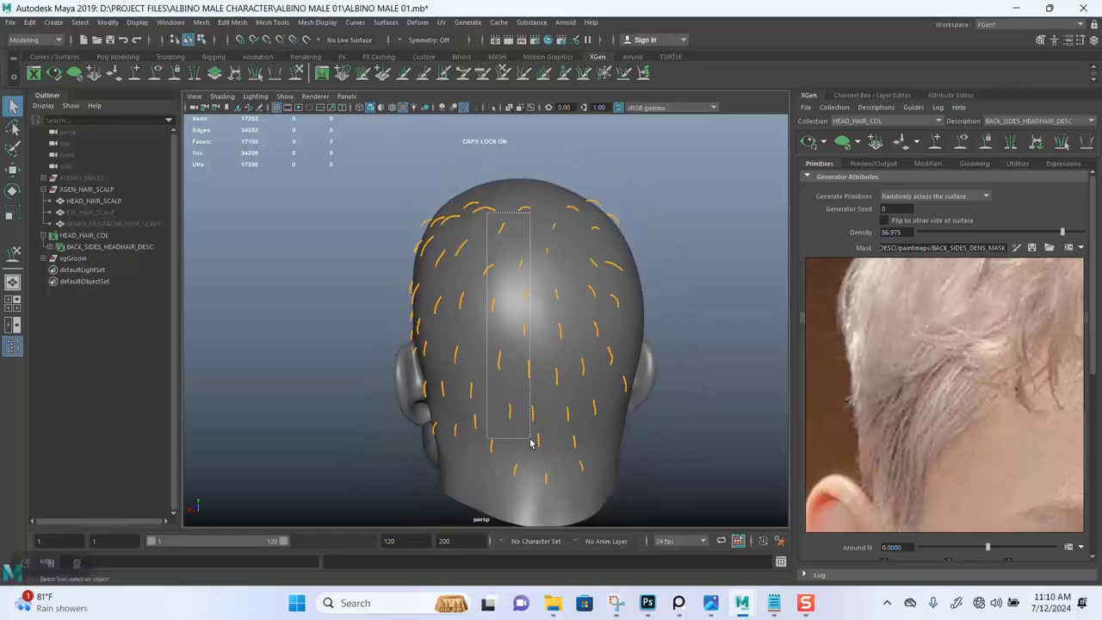
{"action": "left_click_drag", "start_coordinate": [560, 492], "coordinate": [579, 489]}
{"action": "left_click_drag", "start_coordinate": [534, 342], "coordinate": [574, 346], "text": "alt"}
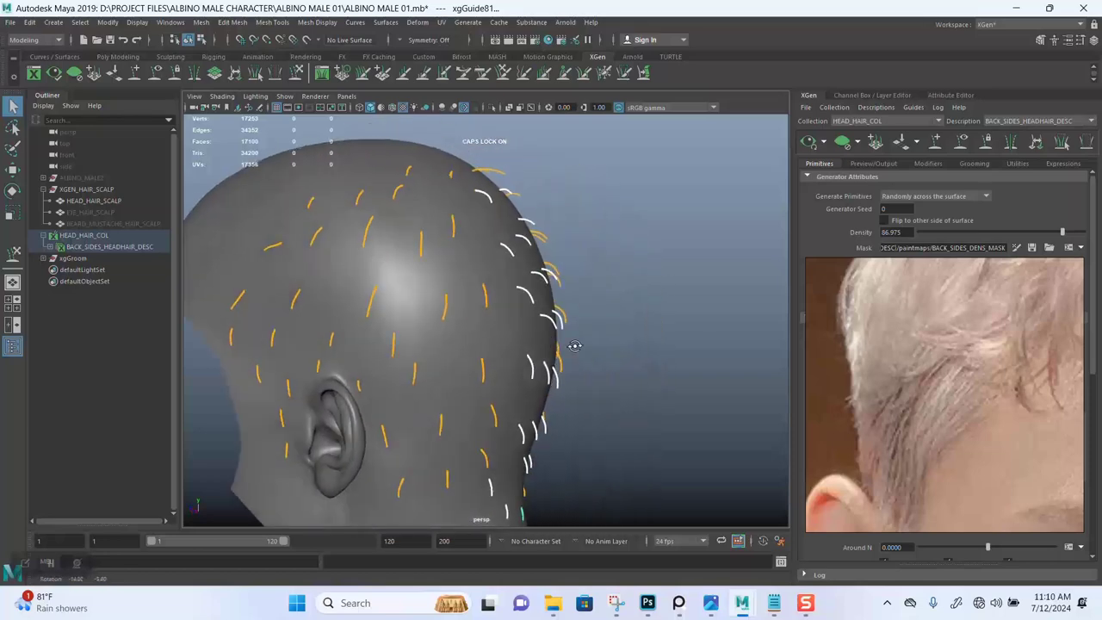
{"action": "key", "text": "y"}
- Bend the guide tips along the upper scalp edge down toward the scalp
{"action": "scroll", "coordinate": [542, 184], "scroll_direction": "up", "scroll_amount": 8}
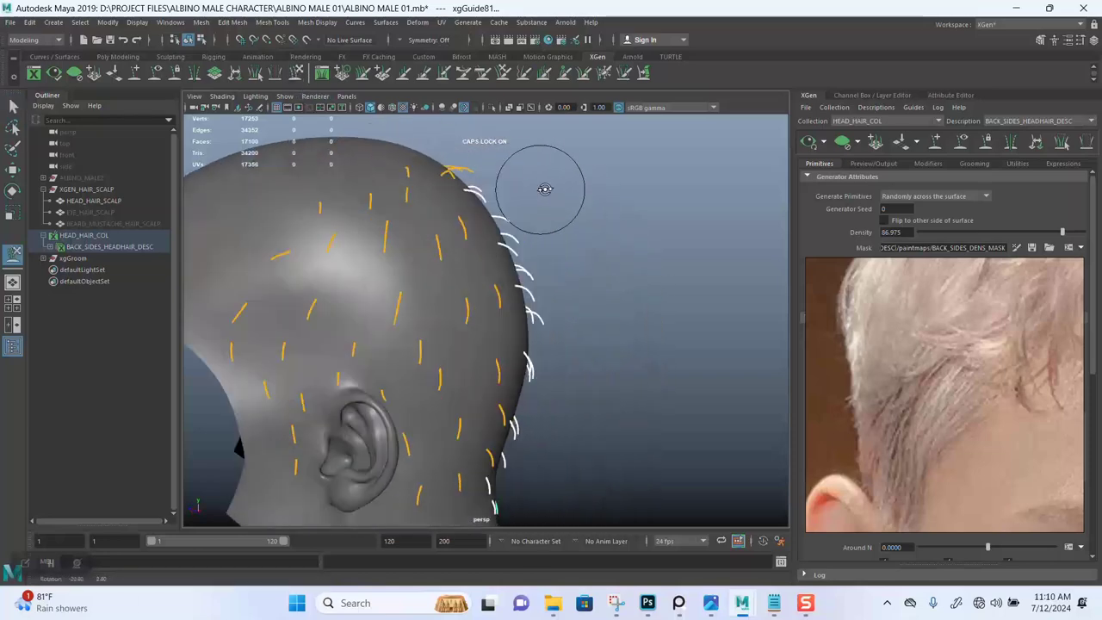
{"action": "scroll", "coordinate": [507, 293], "scroll_direction": "up", "scroll_amount": 1}
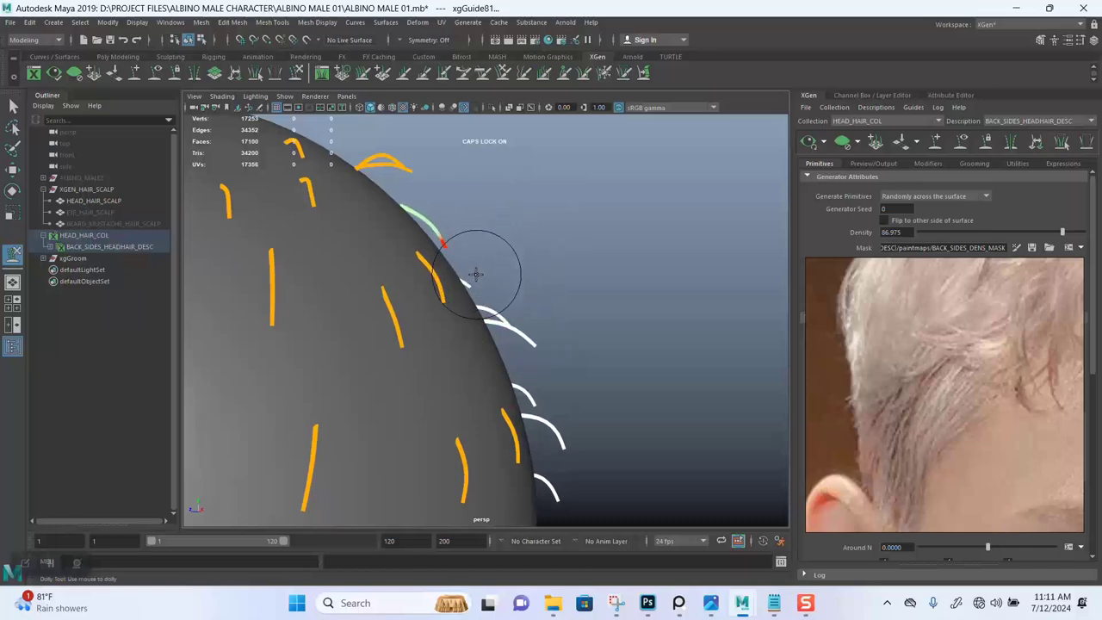
{"action": "middle_click_drag", "start_coordinate": [526, 278], "coordinate": [523, 312], "text": "alt"}
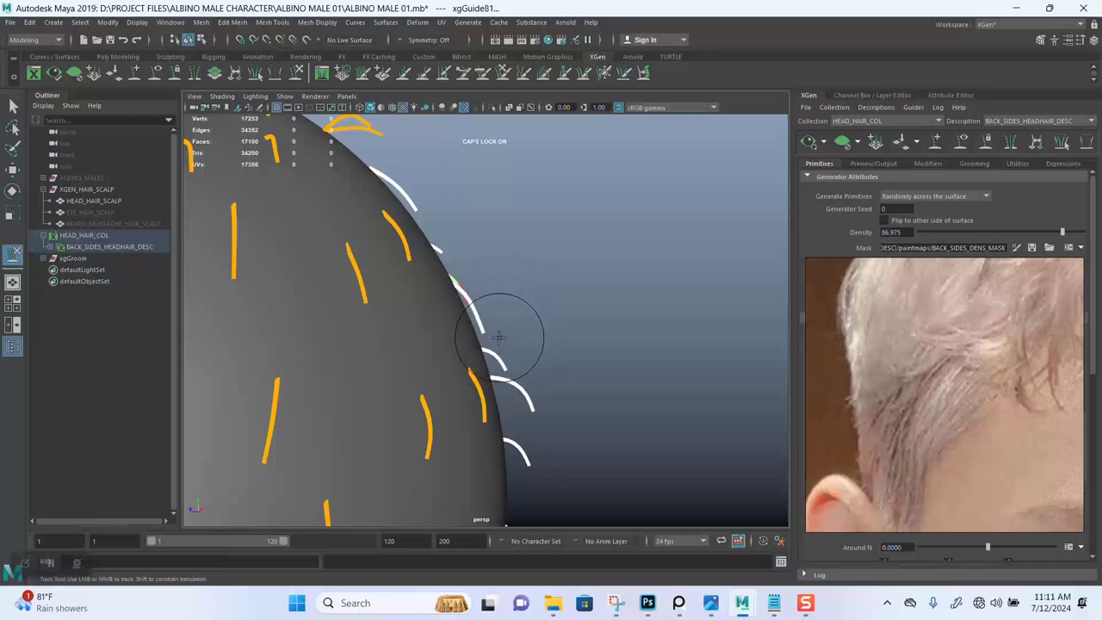
{"action": "mouse_move", "coordinate": [523, 322]}
{"action": "left_mouse_down", "text": "alt"}
{"action": "mouse_move", "coordinate": [507, 249]}
{"action": "mouse_move", "coordinate": [536, 301]}
{"action": "mouse_move", "coordinate": [527, 315]}
{"action": "left_mouse_up", "text": "alt"}
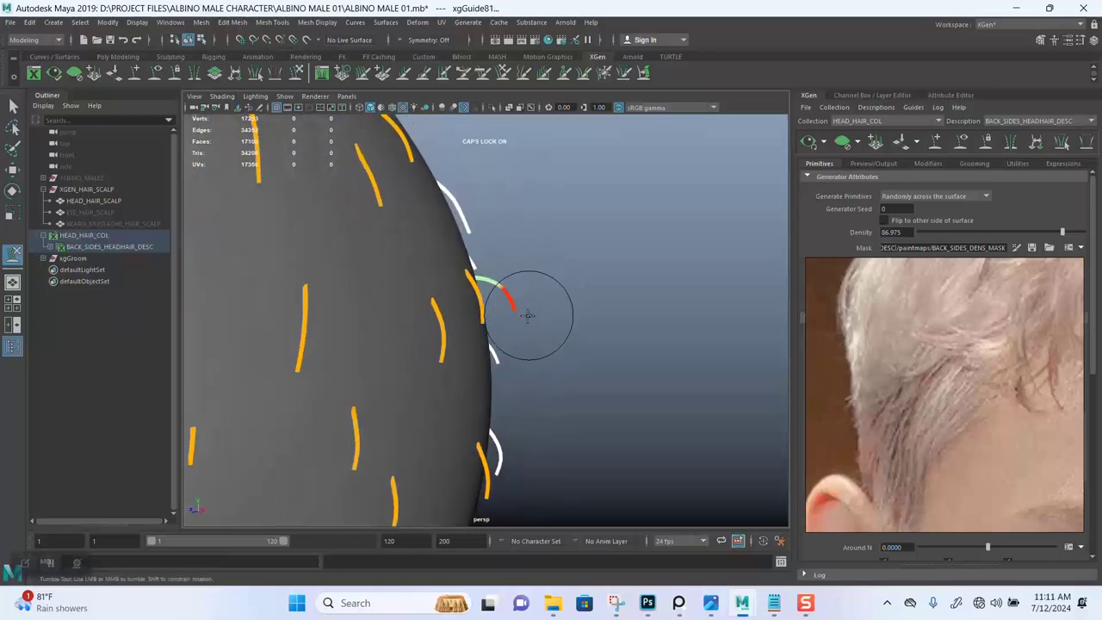
{"action": "middle_click_drag", "start_coordinate": [534, 335], "coordinate": [543, 309], "text": "alt"}
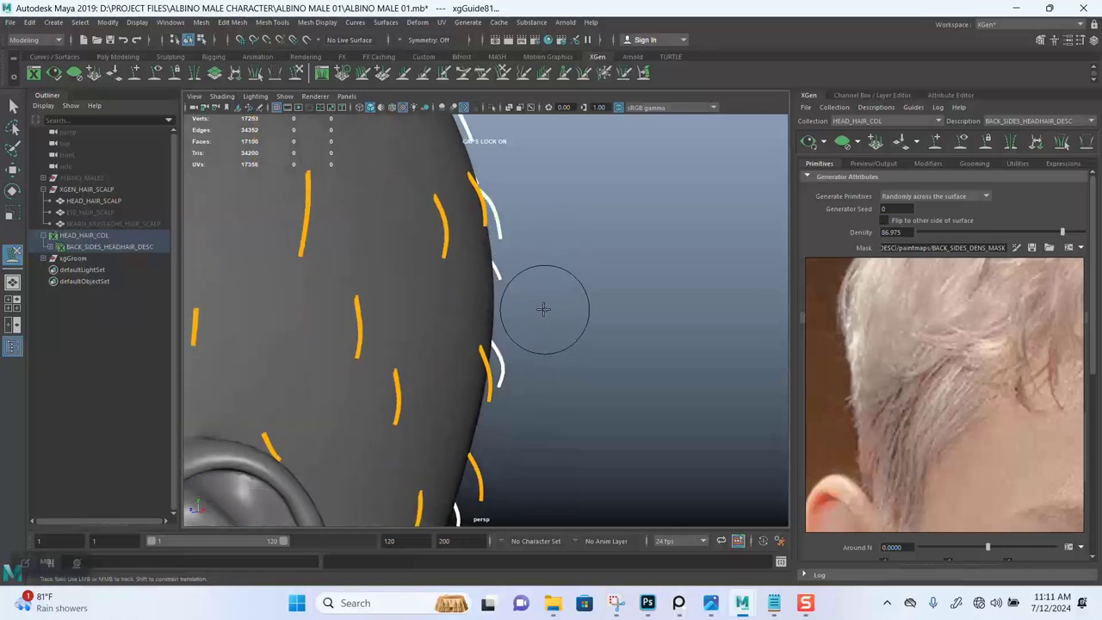
{"action": "left_click_drag", "start_coordinate": [525, 312], "coordinate": [551, 289], "text": "alt"}
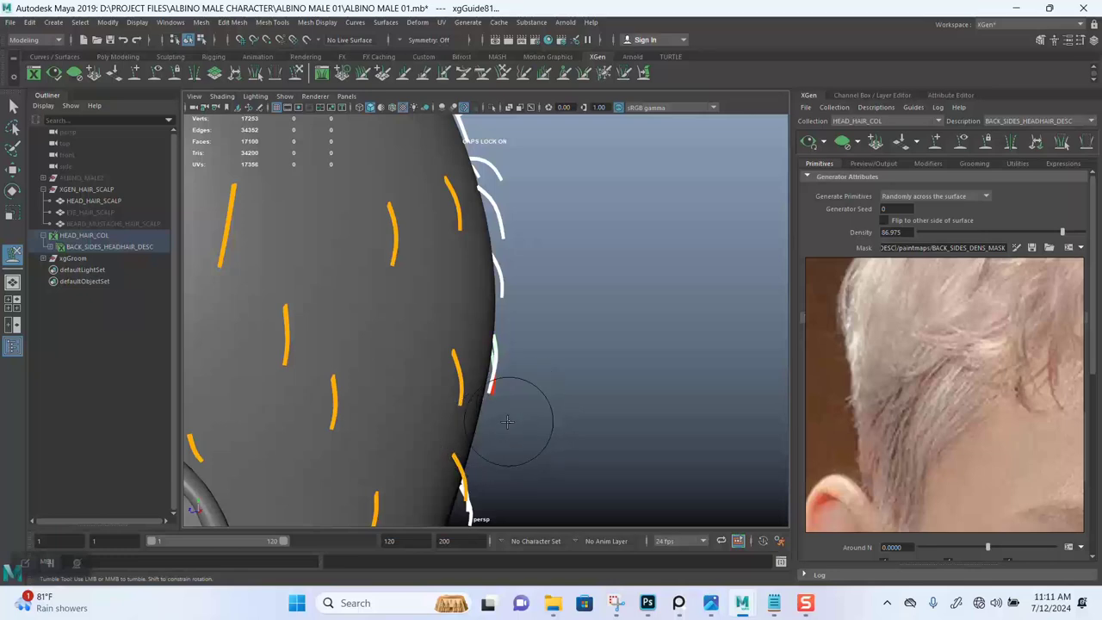
{"action": "left_click_drag", "start_coordinate": [498, 431], "coordinate": [578, 189], "text": "alt"}
{"action": "middle_click_drag", "start_coordinate": [577, 189], "coordinate": [502, 376], "text": "alt"}
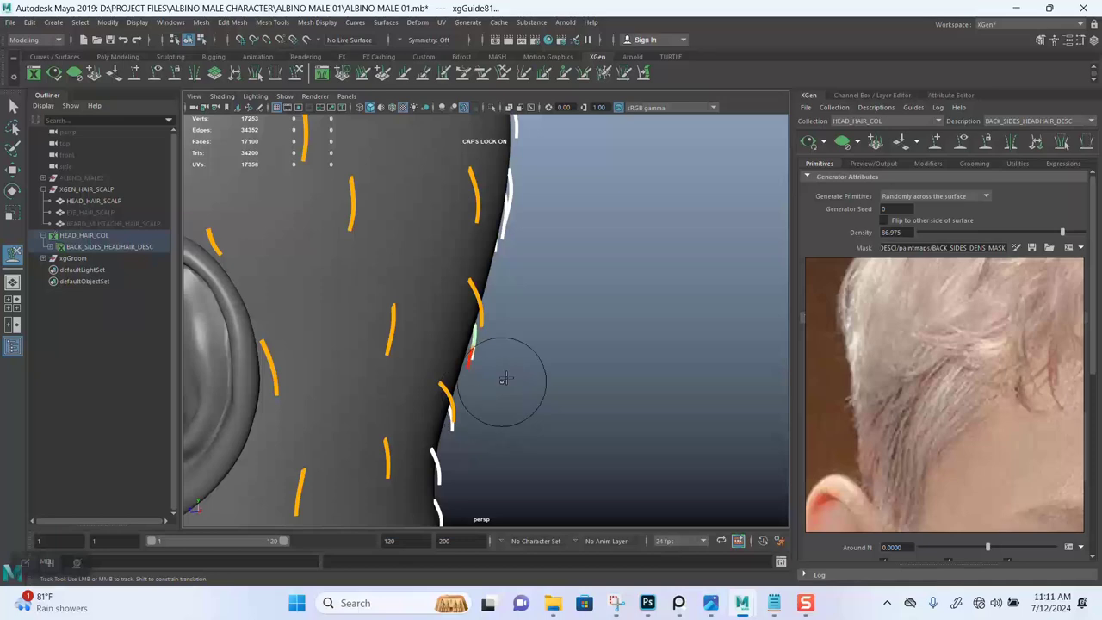
{"action": "middle_click_drag", "start_coordinate": [504, 379], "coordinate": [506, 351], "text": "alt"}
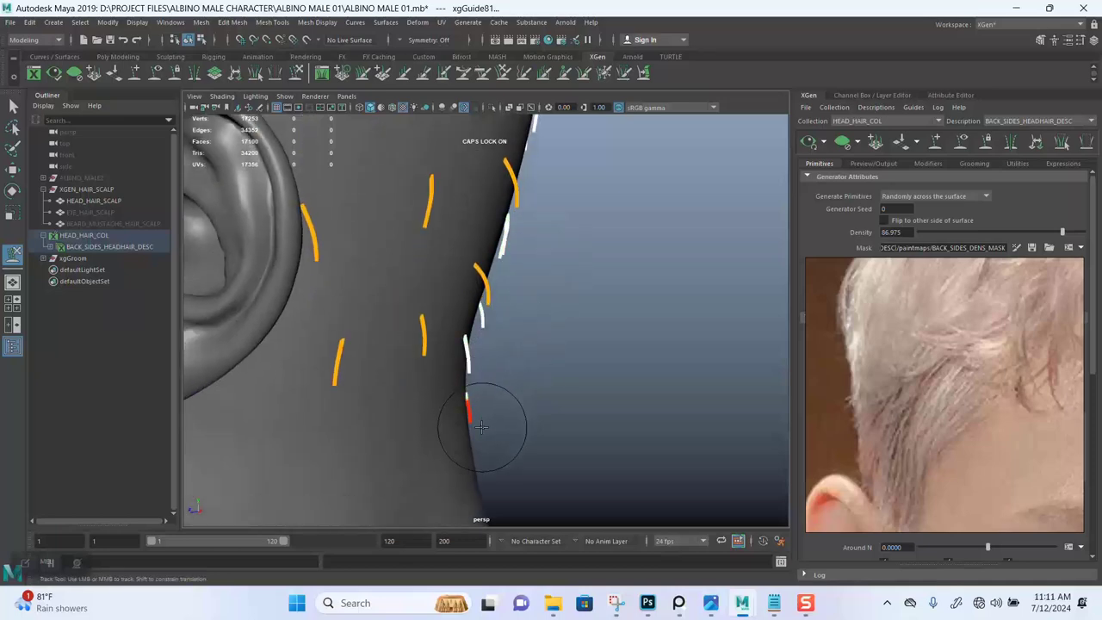
{"action": "left_click_drag", "start_coordinate": [584, 331], "coordinate": [428, 340], "text": "alt"}
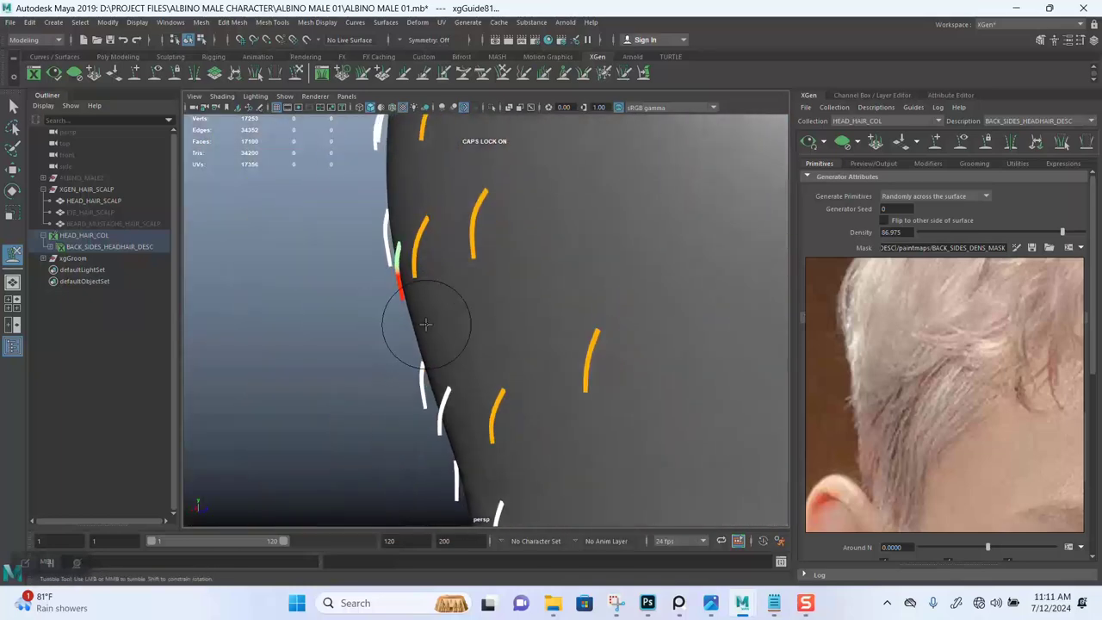
{"action": "mouse_move", "coordinate": [426, 324]}
{"action": "middle_mouse_down", "text": "alt"}
{"action": "mouse_move", "coordinate": [448, 330]}
{"action": "mouse_move", "coordinate": [402, 295]}
{"action": "mouse_move", "coordinate": [419, 335]}
{"action": "middle_mouse_up", "text": "alt"}
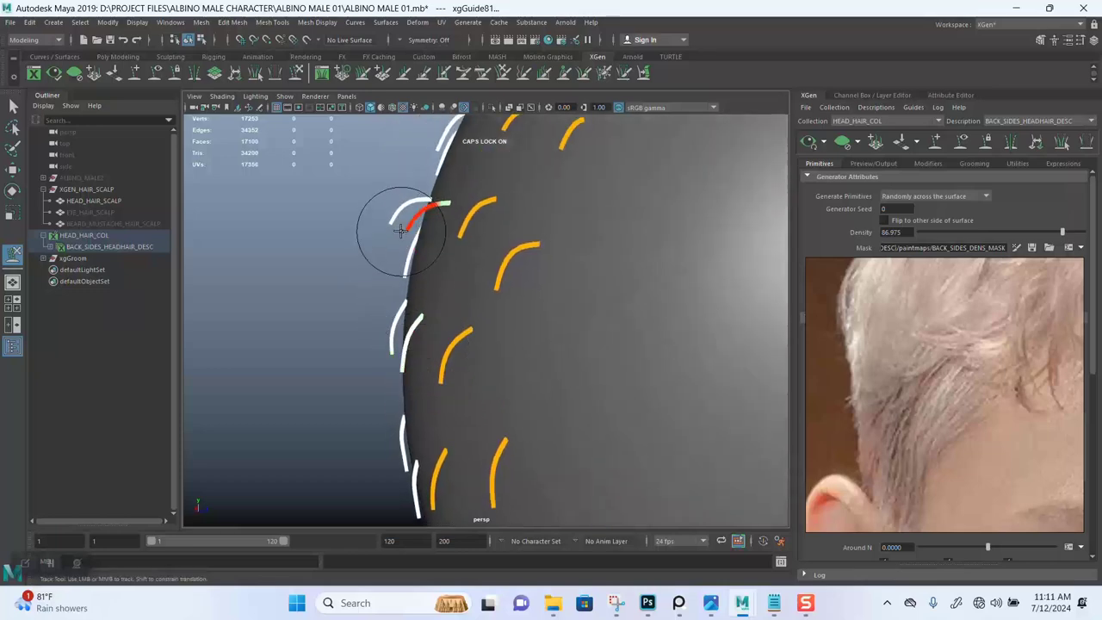
{"action": "mouse_move", "coordinate": [405, 274]}
{"action": "middle_mouse_down", "text": "alt"}
{"action": "mouse_move", "coordinate": [418, 366]}
{"action": "mouse_move", "coordinate": [425, 281]}
{"action": "middle_mouse_up", "text": "alt"}
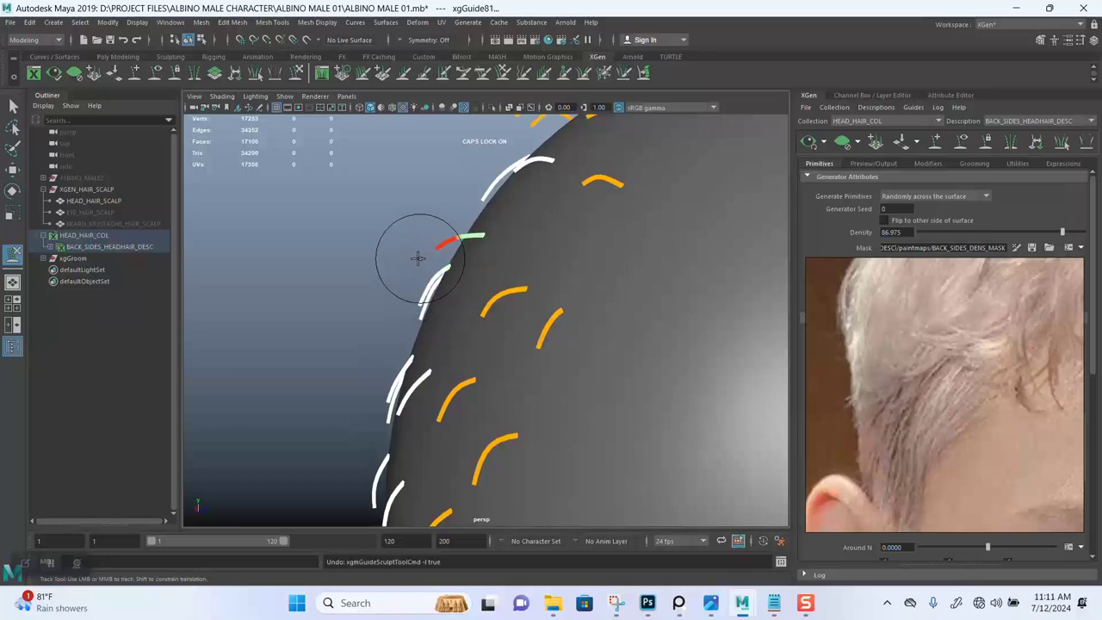
{"action": "mouse_move", "coordinate": [412, 258]}
{"action": "left_mouse_down"}
{"action": "mouse_move", "coordinate": [420, 303]}
{"action": "mouse_move", "coordinate": [469, 277]}
{"action": "mouse_move", "coordinate": [437, 342]}
{"action": "mouse_move", "coordinate": [433, 254]}
{"action": "mouse_move", "coordinate": [387, 254]}
{"action": "left_mouse_up"}
- Turn the view to look straight at the back of the head
{"action": "left_click_drag", "start_coordinate": [388, 293], "coordinate": [593, 283], "text": "alt"}
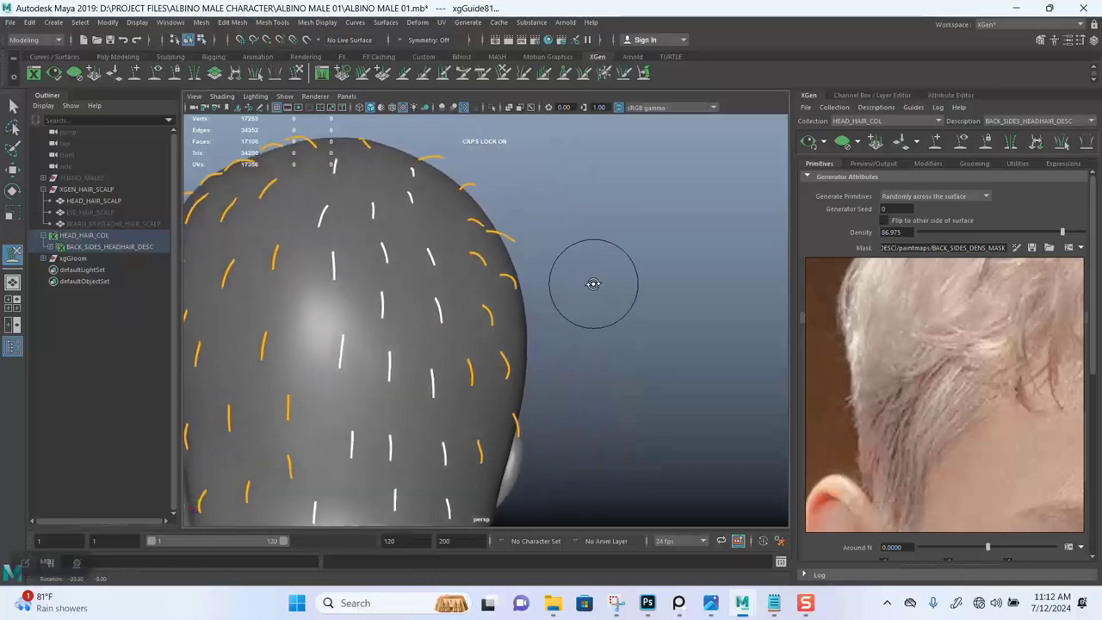
{"action": "middle_click_drag", "start_coordinate": [593, 283], "coordinate": [572, 319], "text": "alt"}
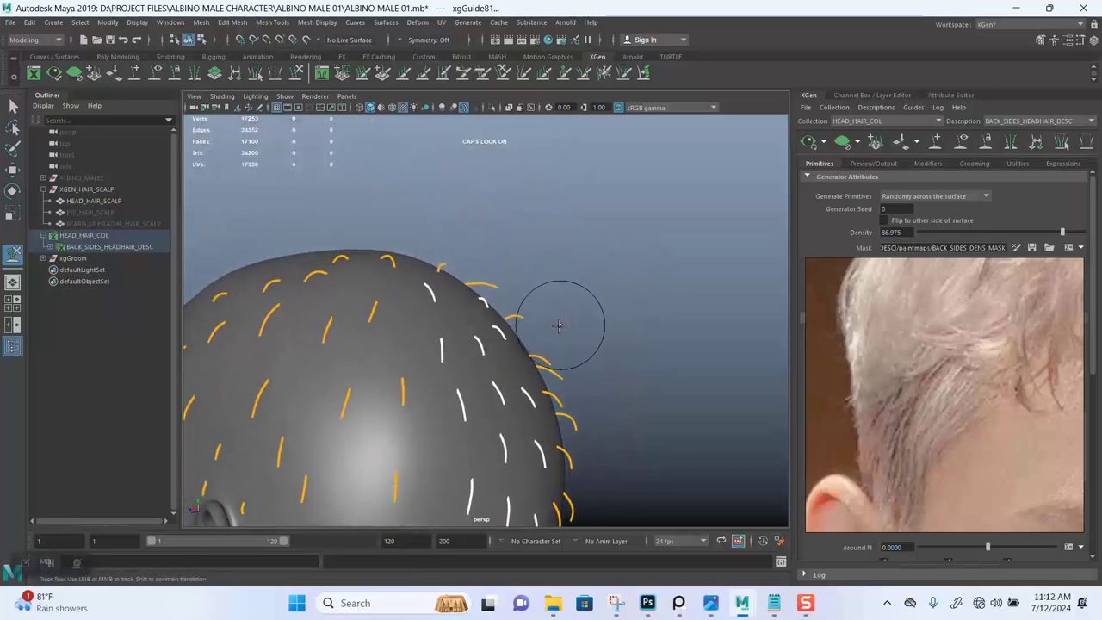
{"action": "left_click_drag", "start_coordinate": [560, 321], "coordinate": [522, 275], "text": "alt"}
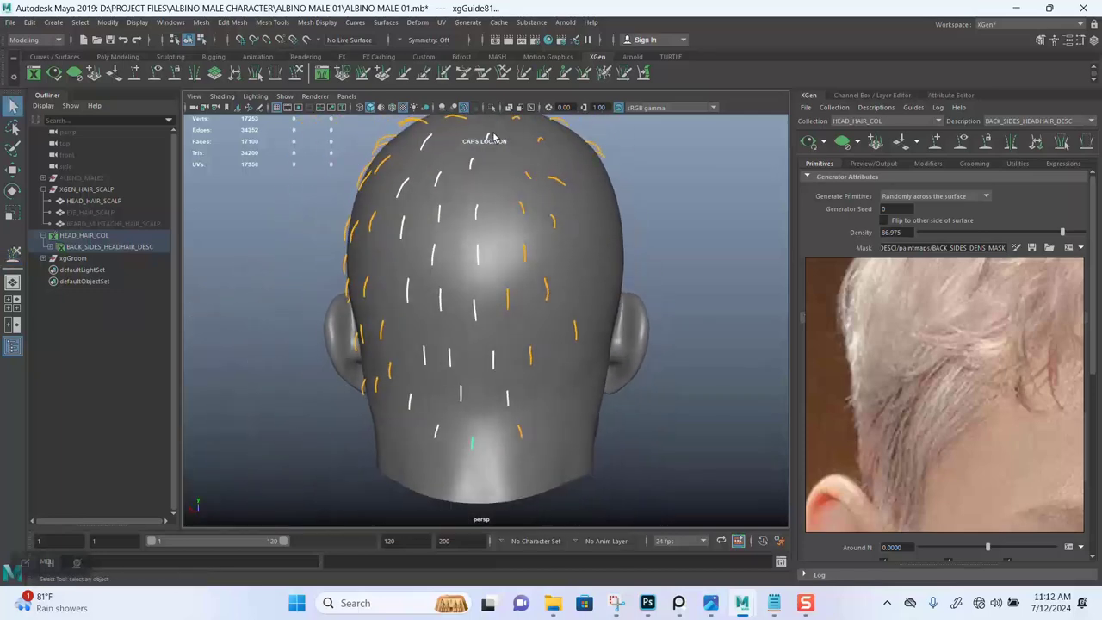
- Marquee-select the right-centre band of guides and activate the guide sculpt brush
{"action": "left_click_drag", "start_coordinate": [541, 414], "coordinate": [592, 442]}
{"action": "left_click_drag", "start_coordinate": [555, 286], "coordinate": [572, 385], "text": "alt"}
{"action": "key", "text": "y"}
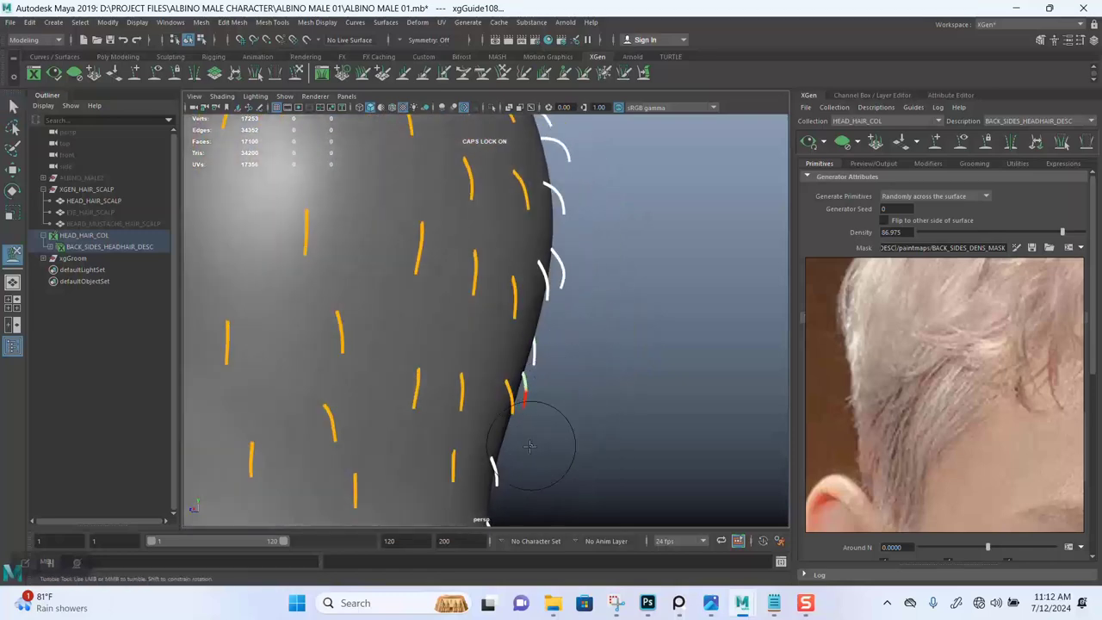
- Bend the right-side guides down against the scalp edge
{"action": "mouse_move", "coordinate": [521, 454]}
{"action": "left_mouse_down", "text": "alt"}
{"action": "mouse_move", "coordinate": [543, 330]}
{"action": "mouse_move", "coordinate": [547, 402]}
{"action": "left_mouse_up", "text": "alt"}
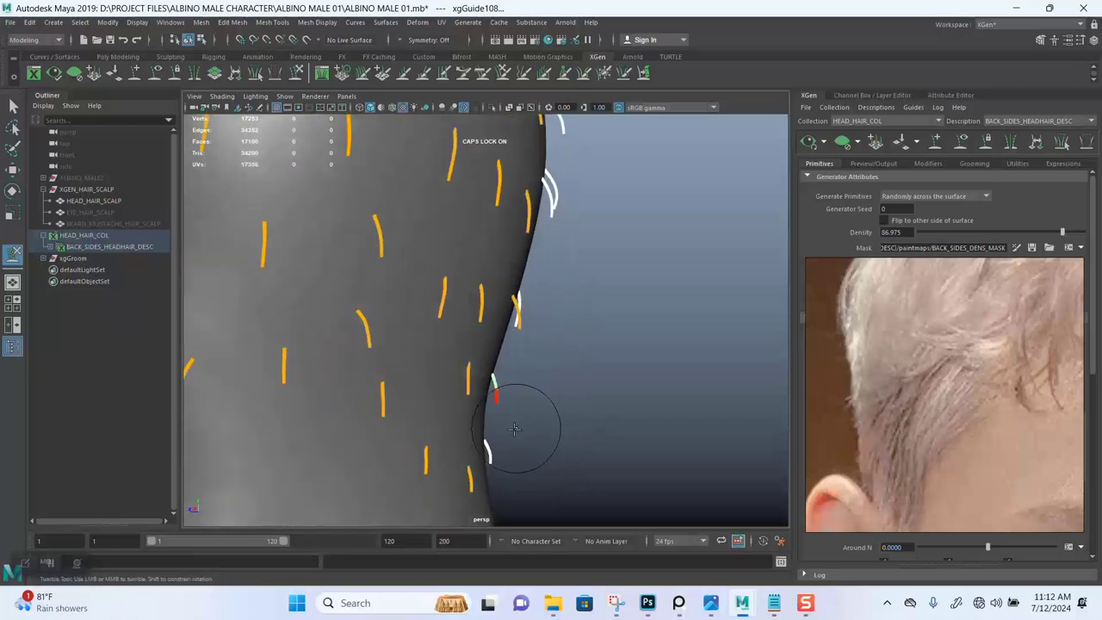
{"action": "mouse_move", "coordinate": [507, 439]}
{"action": "left_mouse_down", "text": "alt"}
{"action": "mouse_move", "coordinate": [521, 465]}
{"action": "mouse_move", "coordinate": [534, 364]}
{"action": "mouse_move", "coordinate": [508, 368]}
{"action": "mouse_move", "coordinate": [545, 352]}
{"action": "mouse_move", "coordinate": [473, 364]}
{"action": "mouse_move", "coordinate": [524, 359]}
{"action": "mouse_move", "coordinate": [534, 393]}
{"action": "left_mouse_up", "text": "alt"}
{"action": "mouse_move", "coordinate": [533, 393]}
{"action": "middle_mouse_down", "text": "alt"}
{"action": "mouse_move", "coordinate": [544, 288]}
{"action": "mouse_move", "coordinate": [506, 364]}
{"action": "middle_mouse_up", "text": "alt"}
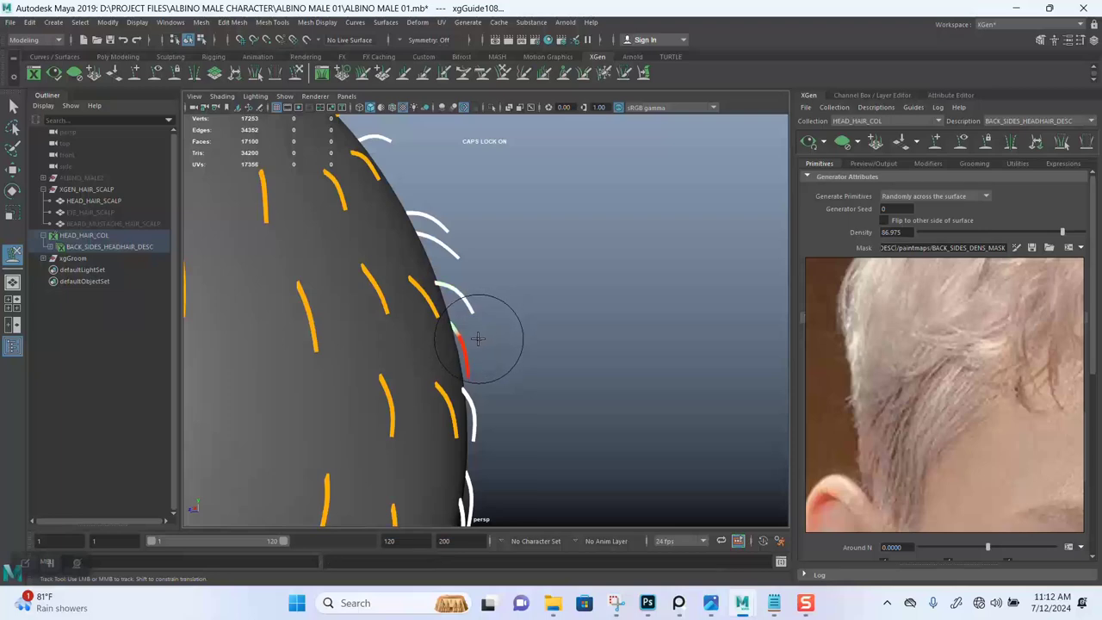
{"action": "middle_click_drag", "start_coordinate": [471, 360], "coordinate": [485, 360], "text": "alt"}
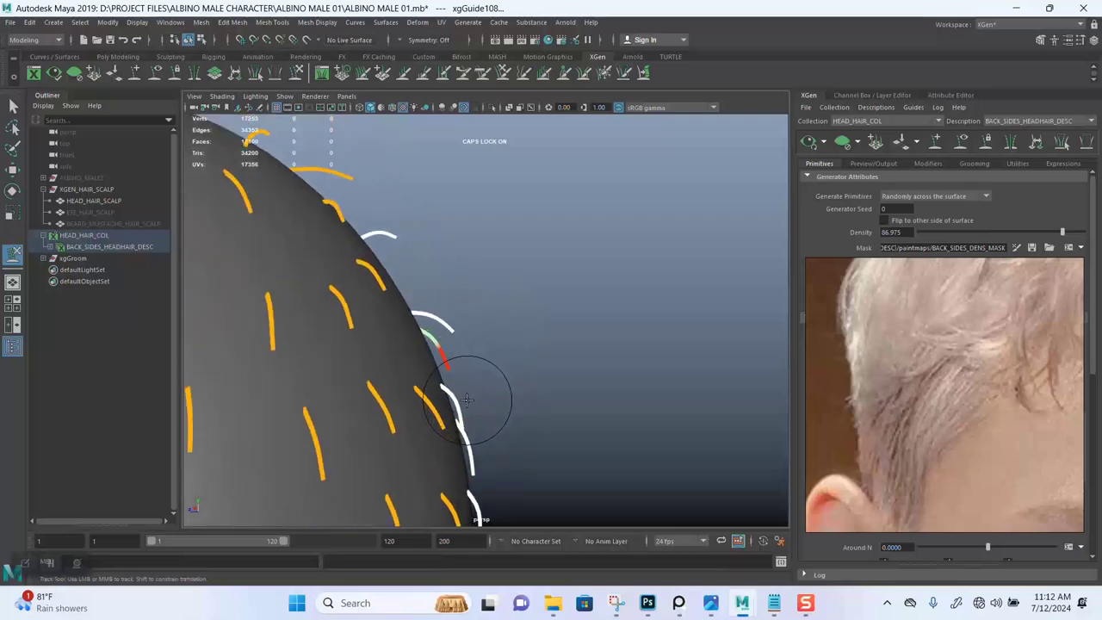
{"action": "mouse_move", "coordinate": [466, 399]}
{"action": "left_mouse_down"}
{"action": "mouse_move", "coordinate": [472, 334]}
{"action": "mouse_move", "coordinate": [500, 322]}
{"action": "mouse_move", "coordinate": [424, 317]}
{"action": "mouse_move", "coordinate": [443, 328]}
{"action": "mouse_move", "coordinate": [482, 297]}
{"action": "mouse_move", "coordinate": [428, 289]}
{"action": "left_mouse_up"}
- Orbit between the back and side of the head to check the bent guides
{"action": "right_click_drag", "start_coordinate": [428, 289], "coordinate": [551, 283], "text": "alt"}
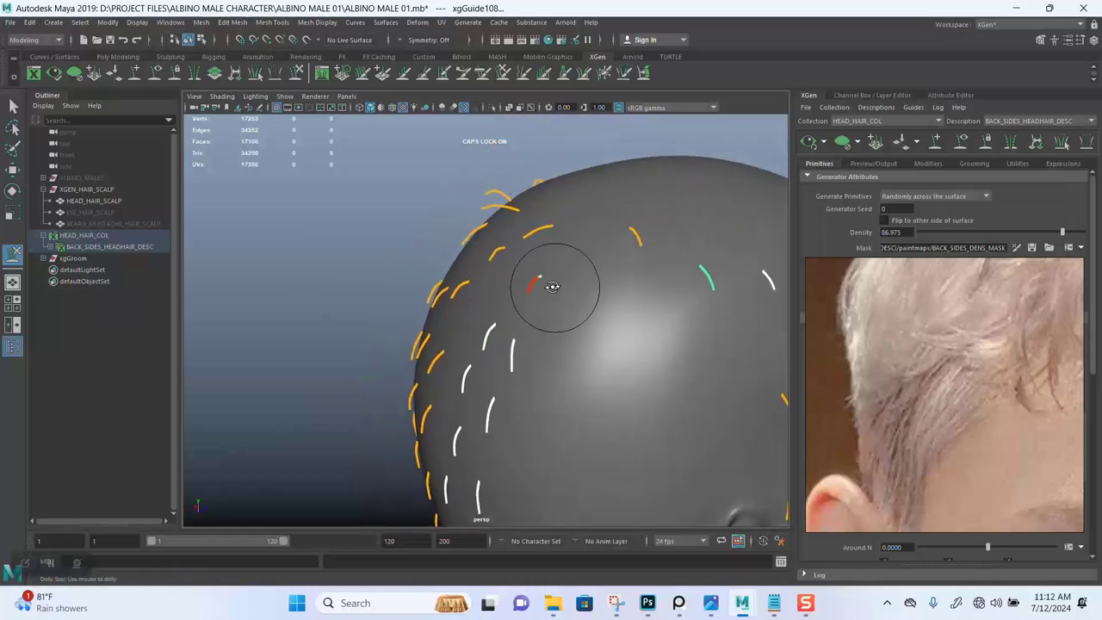
{"action": "left_click_drag", "start_coordinate": [551, 284], "coordinate": [432, 267], "text": "alt"}
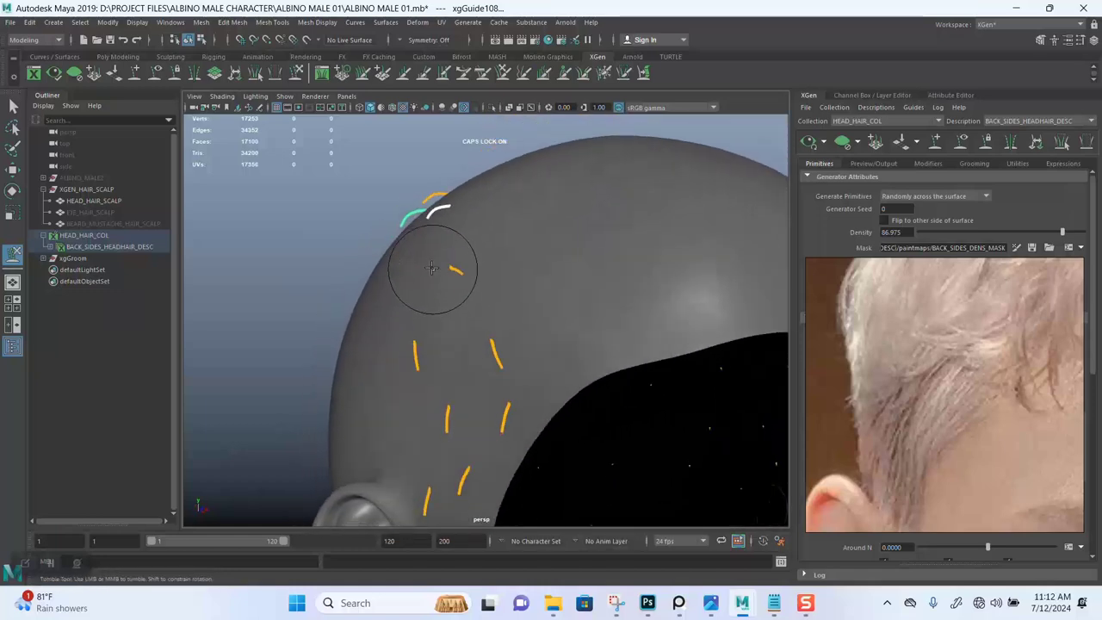
{"action": "left_click_drag", "start_coordinate": [405, 306], "coordinate": [504, 344], "text": "alt"}
{"action": "right_click_drag", "start_coordinate": [505, 344], "coordinate": [515, 275], "text": "alt"}
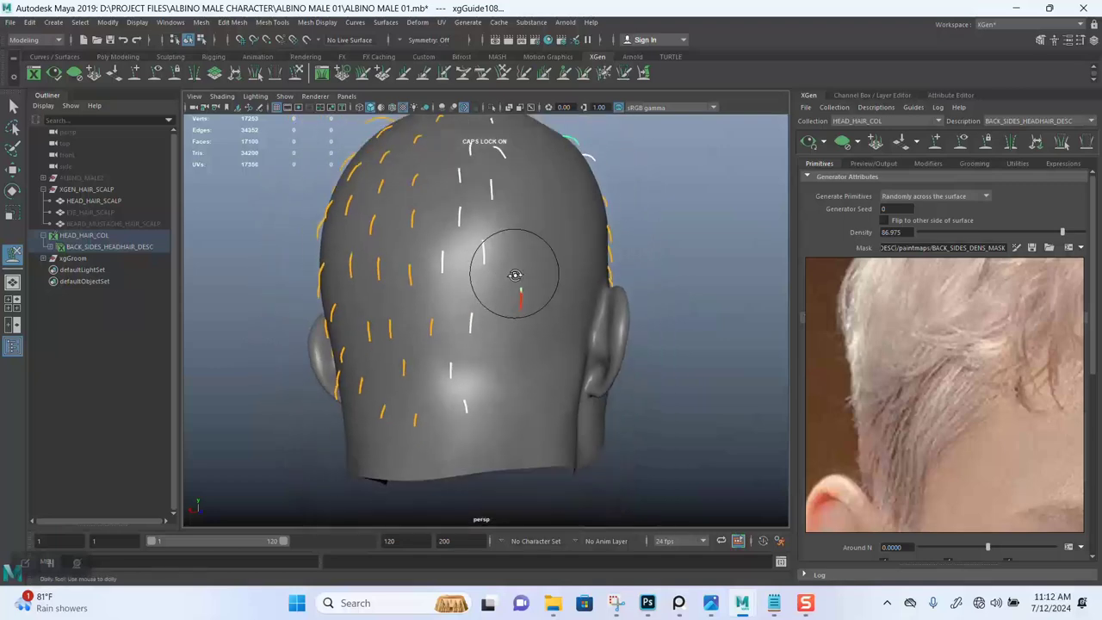
{"action": "middle_click_drag", "start_coordinate": [515, 274], "coordinate": [545, 376], "text": "alt"}
{"action": "left_click_drag", "start_coordinate": [557, 353], "coordinate": [622, 340], "text": "alt"}
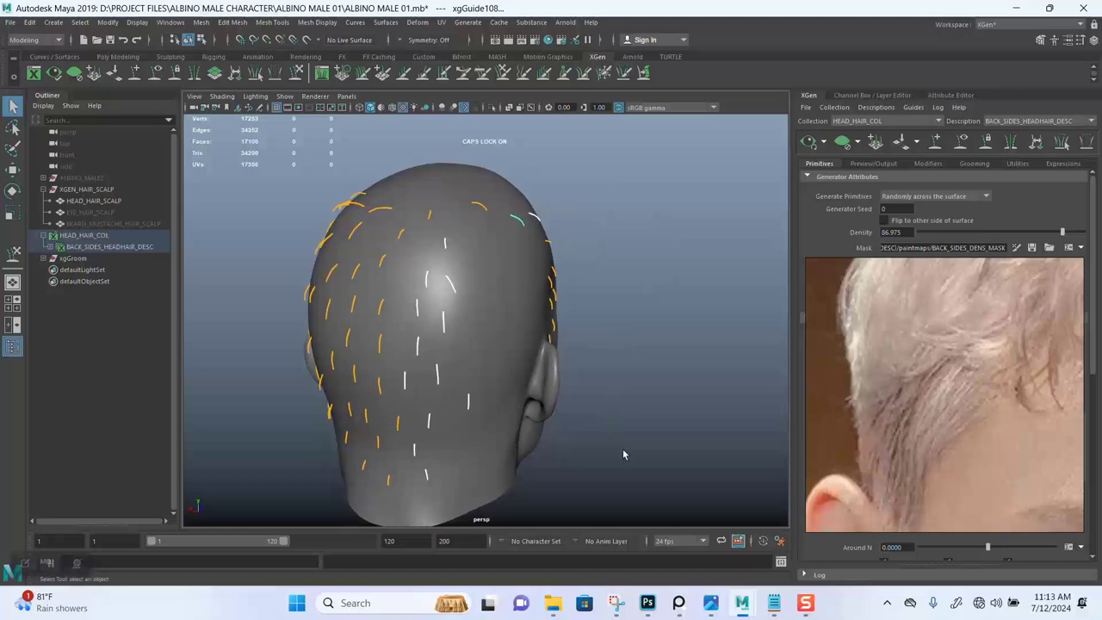
- Clear the selection and, from a centred back view, select the left-side scalp guides
{"action": "left_click_drag", "start_coordinate": [533, 232], "coordinate": [535, 234]}
{"action": "left_click_drag", "start_coordinate": [632, 305], "coordinate": [422, 312], "text": "alt"}
{"action": "left_click", "coordinate": [491, 327]}
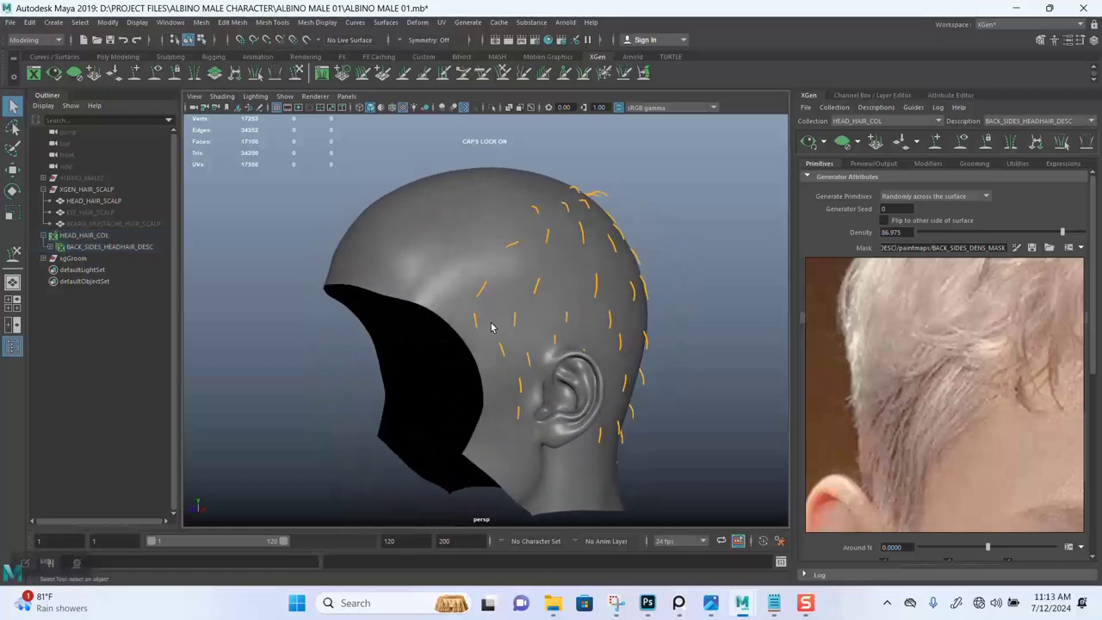
{"action": "left_click_drag", "start_coordinate": [538, 339], "coordinate": [585, 320], "text": "alt"}
{"action": "middle_click_drag", "start_coordinate": [517, 319], "coordinate": [545, 318], "text": "alt"}
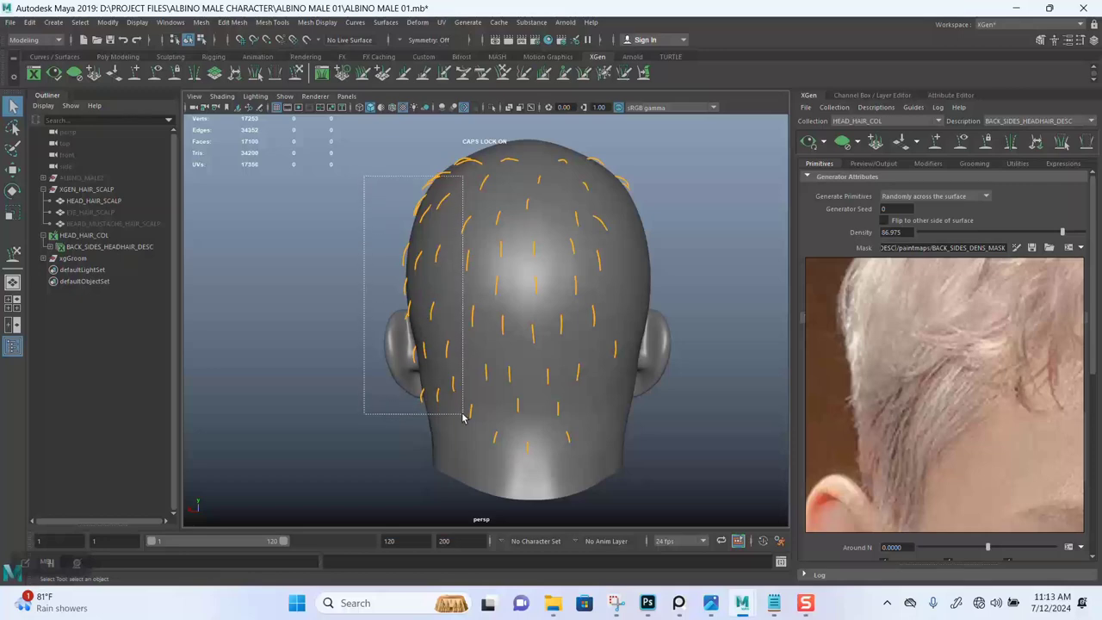
{"action": "left_click_drag", "start_coordinate": [461, 419], "coordinate": [458, 420]}
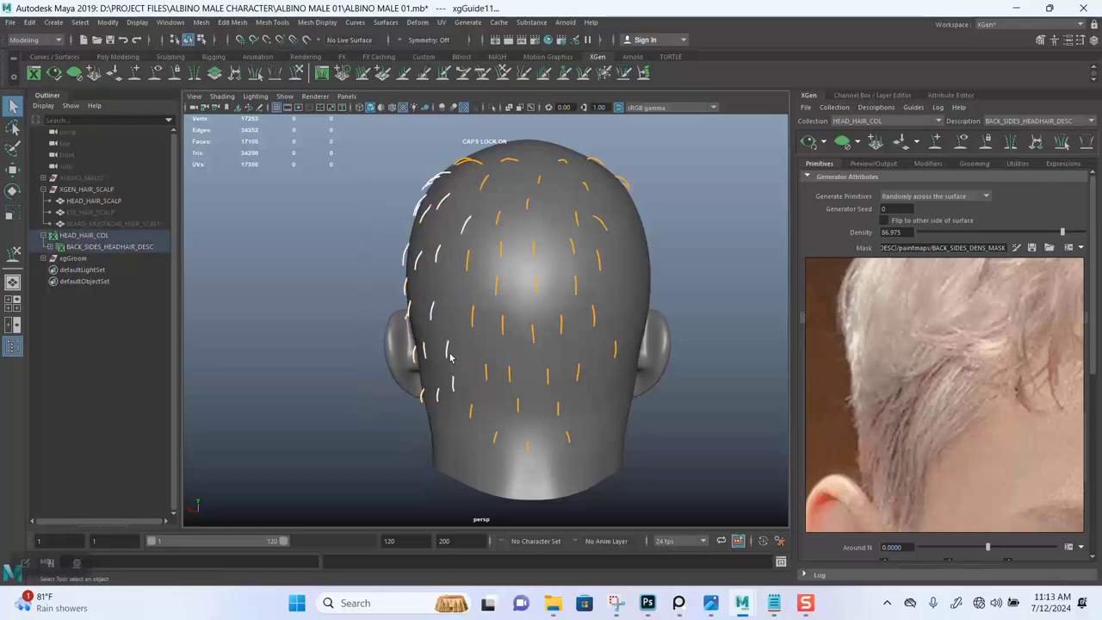
- Orbit around the back, neck and right ear to inspect the selected left-side guides
{"action": "left_click_drag", "start_coordinate": [449, 357], "coordinate": [510, 251], "text": "alt"}
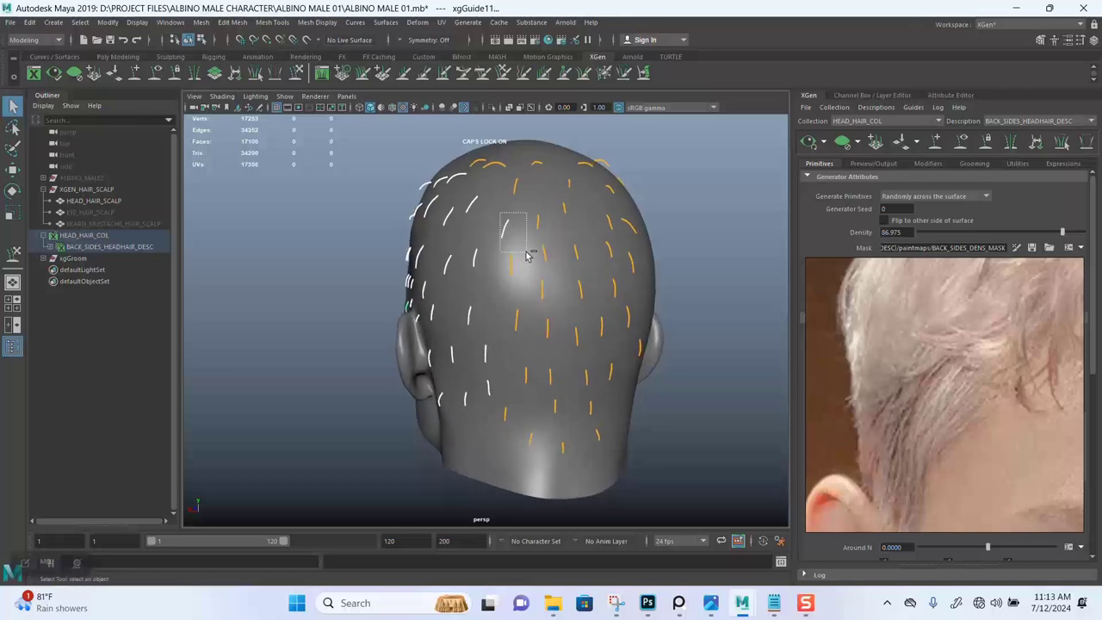
{"action": "left_click_drag", "start_coordinate": [518, 298], "coordinate": [534, 282], "text": "alt"}
{"action": "left_click_drag", "start_coordinate": [480, 280], "coordinate": [281, 199], "text": "alt"}
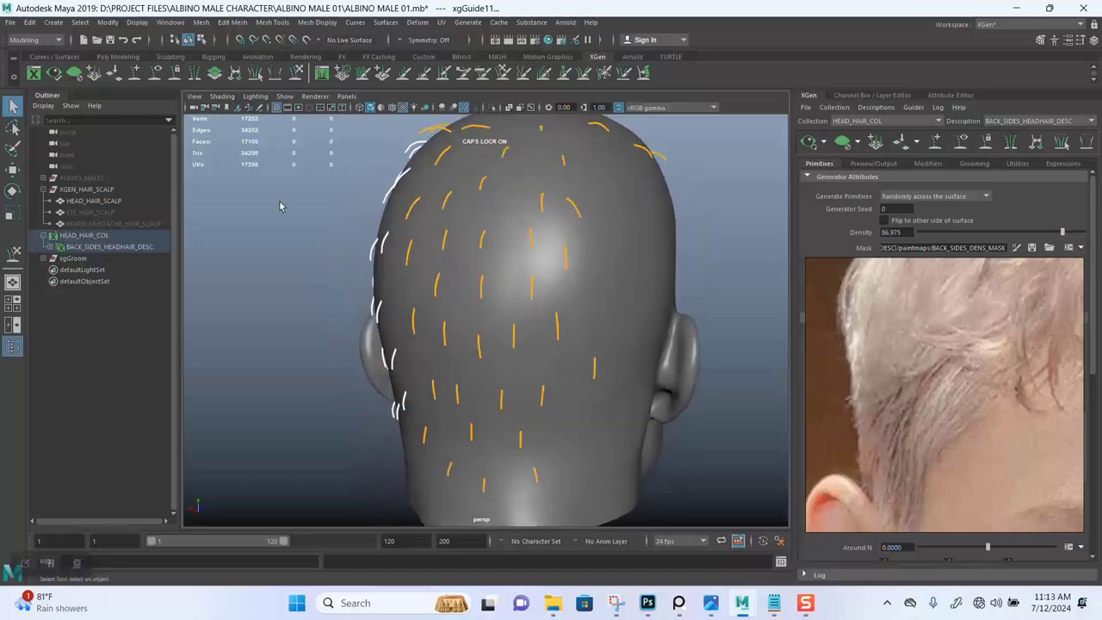
{"action": "left_click_drag", "start_coordinate": [327, 239], "coordinate": [462, 233], "text": "alt"}
{"action": "scroll", "coordinate": [463, 331], "scroll_direction": "up", "scroll_amount": 5}
{"action": "left_click_drag", "start_coordinate": [463, 332], "coordinate": [425, 292], "text": "alt"}
{"action": "right_click_drag", "start_coordinate": [425, 293], "coordinate": [465, 262], "text": "alt"}
- Pick a single guide on the nape and zoom out to a side view showing the ear
{"action": "left_click", "coordinate": [466, 258]}
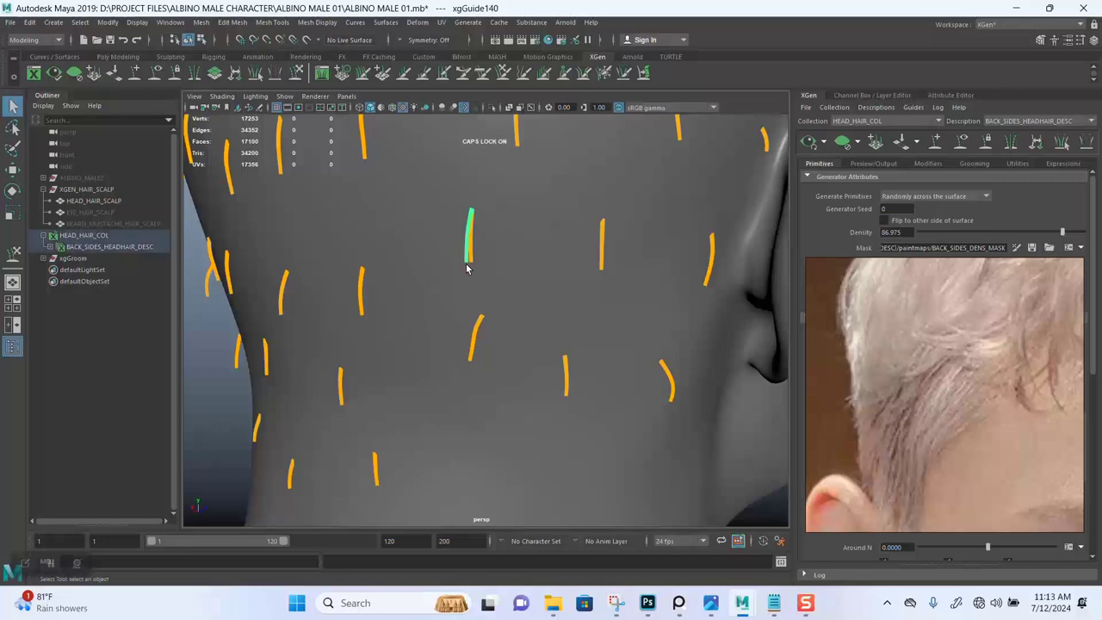
{"action": "scroll", "coordinate": [475, 246], "scroll_direction": "down", "scroll_amount": 6}
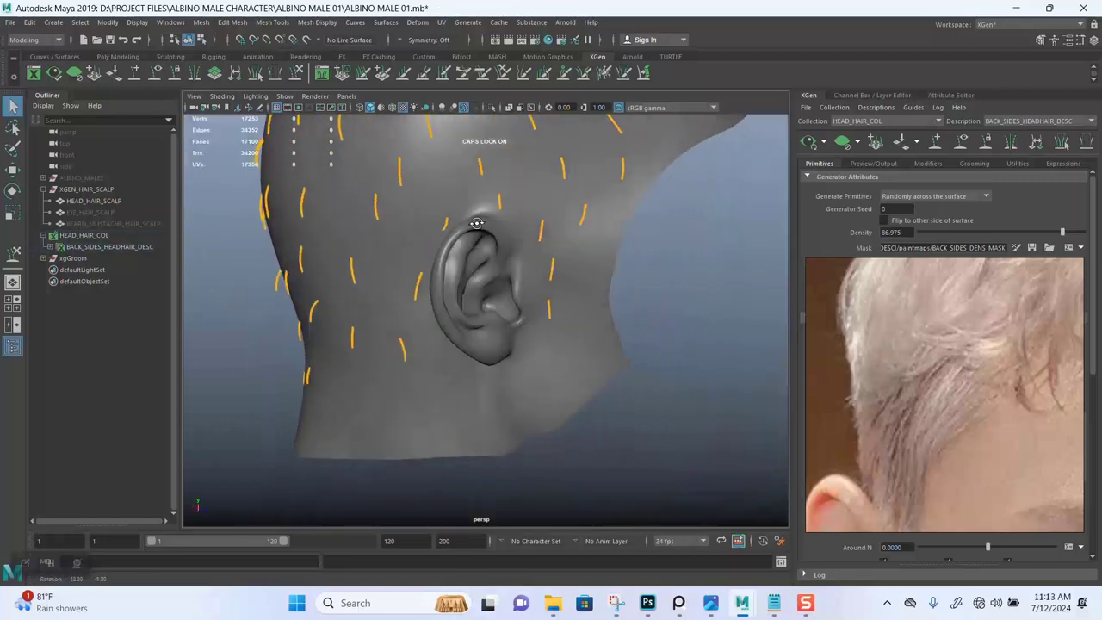
{"action": "left_click_drag", "start_coordinate": [475, 246], "coordinate": [774, 151], "text": "alt"}
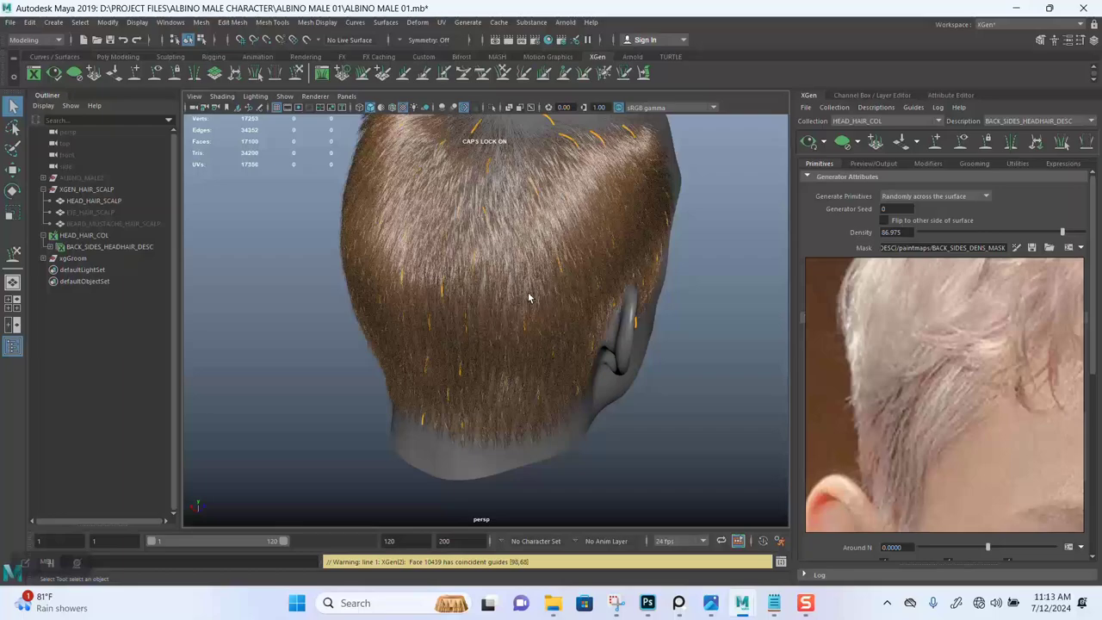
{"action": "left_click_drag", "start_coordinate": [528, 292], "coordinate": [497, 288], "text": "alt"}
- Save the scene and move the reference photo to the upper left of the viewport
{"action": "key", "text": "ctrl+s"}
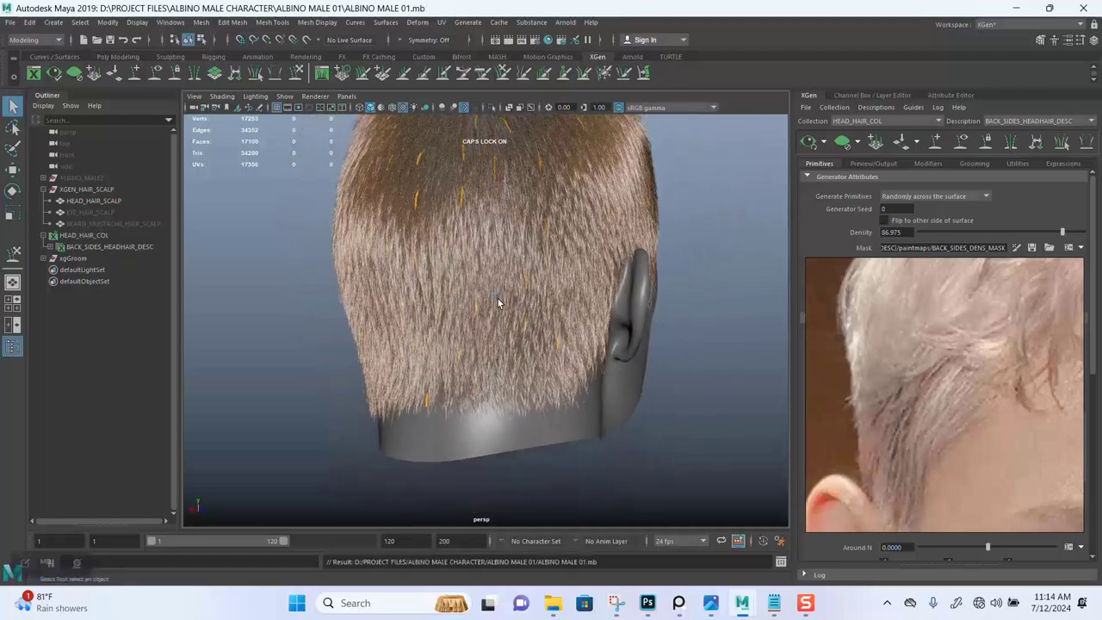
{"action": "left_click_drag", "start_coordinate": [843, 376], "coordinate": [349, 311]}
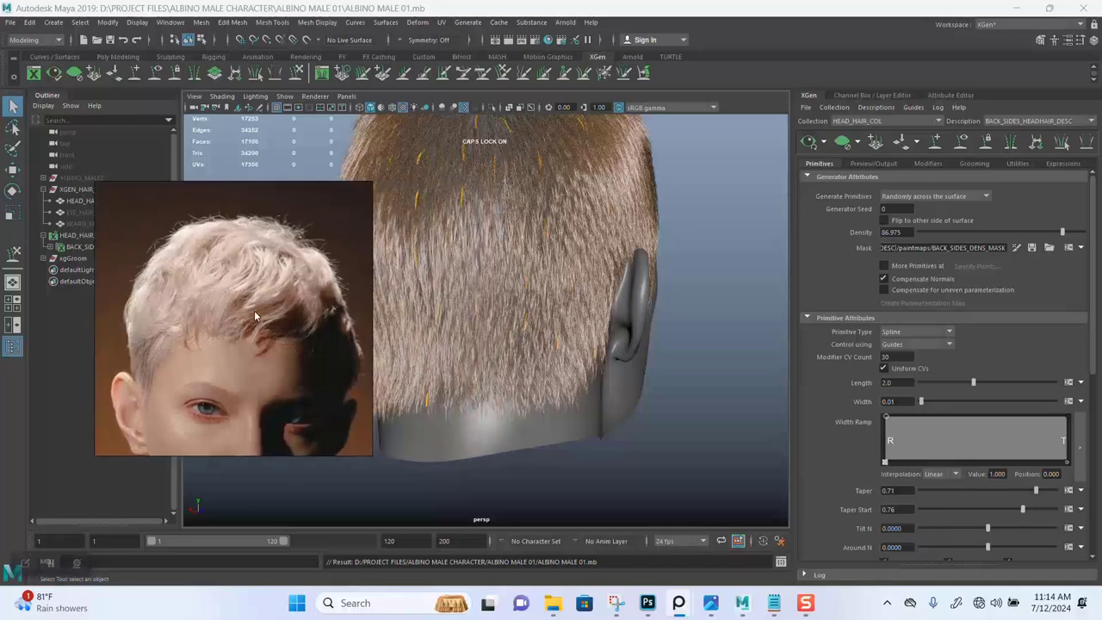
{"action": "left_click_drag", "start_coordinate": [592, 303], "coordinate": [581, 263], "text": "alt"}
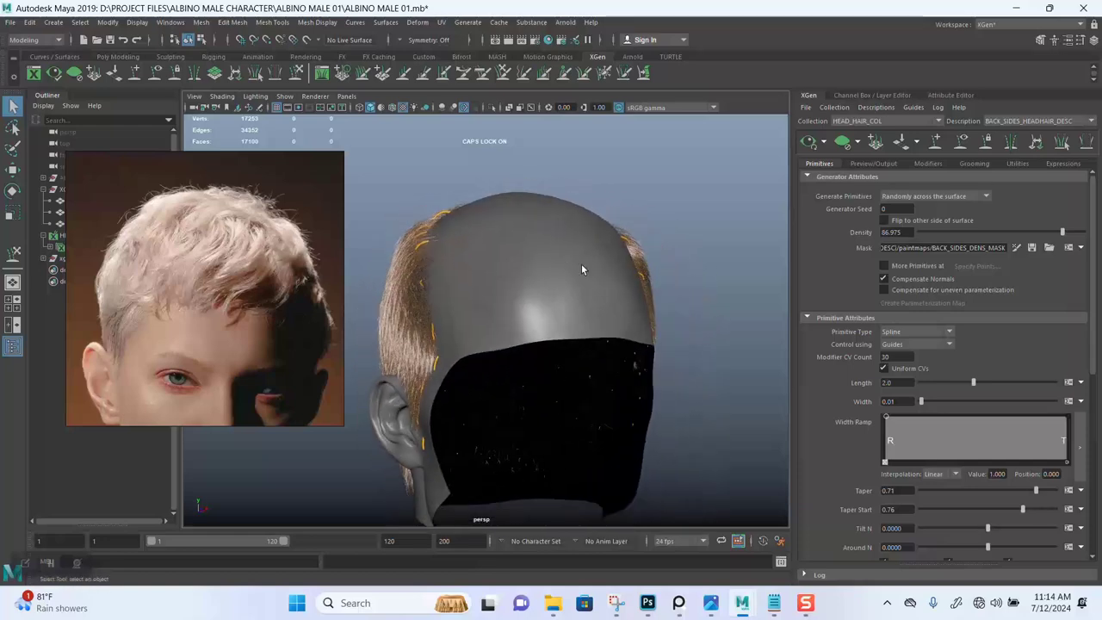
- Save, select the HEAD_HAIR_SCALP mesh, and open Descriptions > Create Description
{"action": "key", "text": "ctrl+s"}
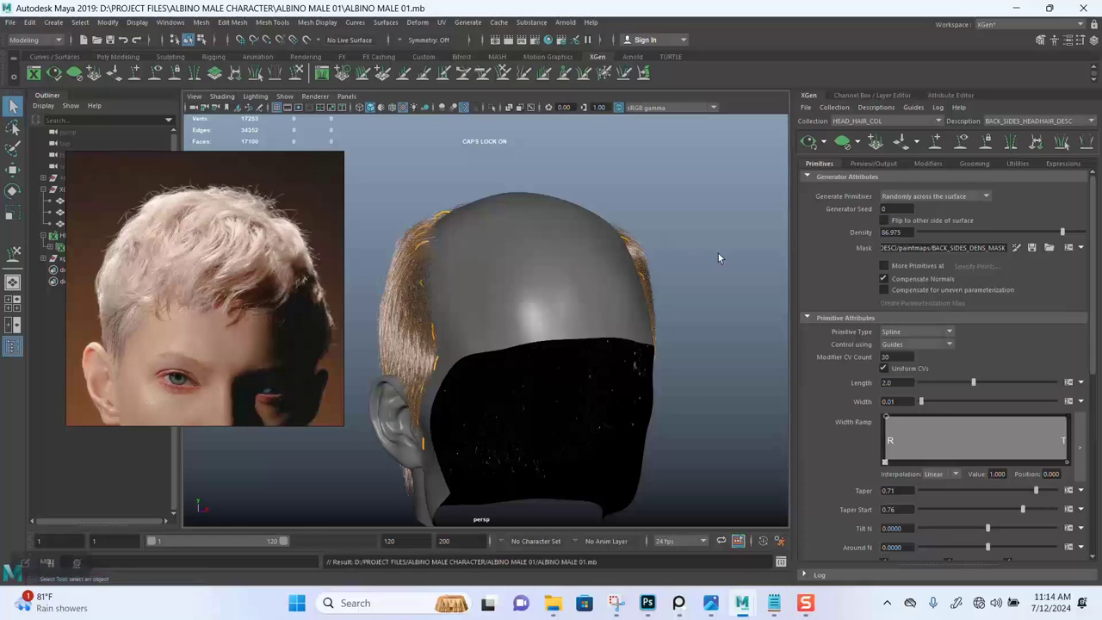
{"action": "left_click", "coordinate": [871, 108]}
{"action": "left_click", "coordinate": [886, 121]}
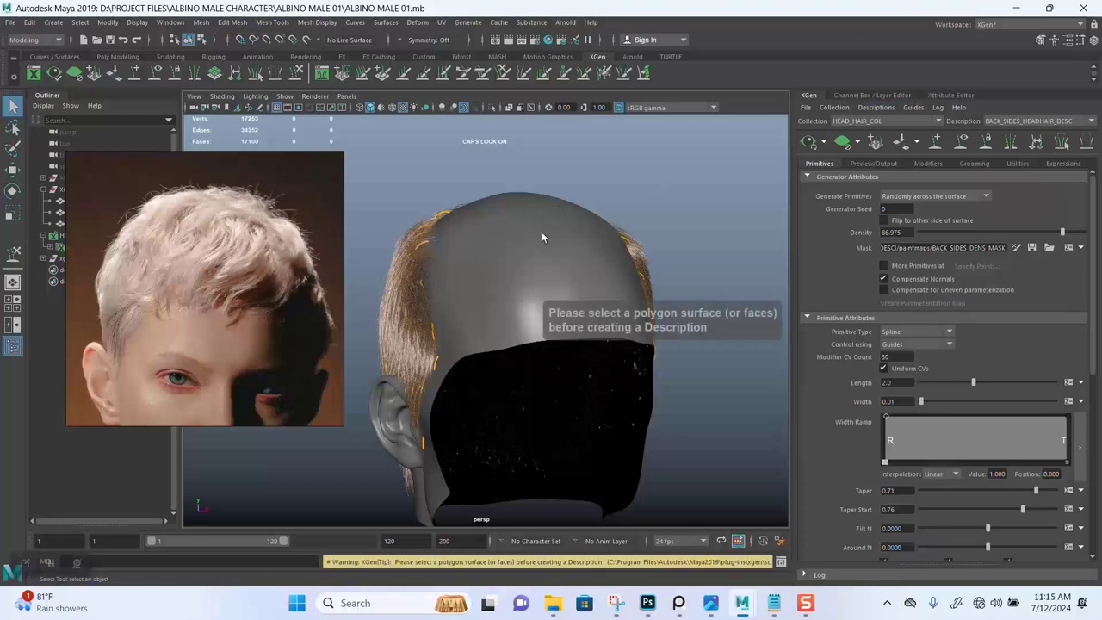
{"action": "left_click_drag", "start_coordinate": [590, 160], "coordinate": [564, 239], "text": "alt"}
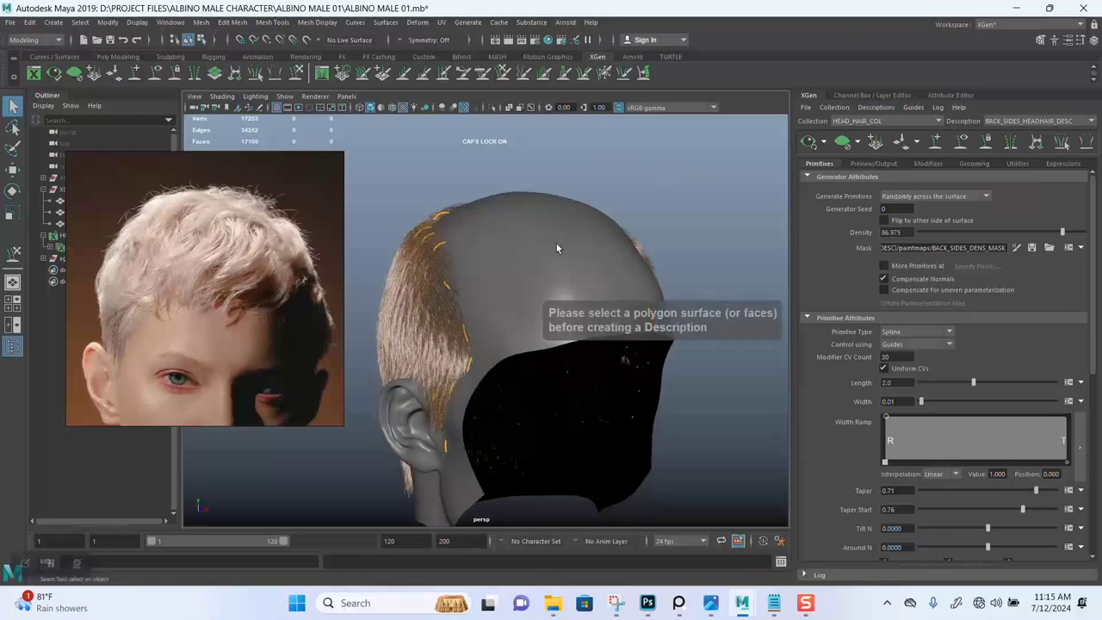
{"action": "left_click", "coordinate": [557, 247]}
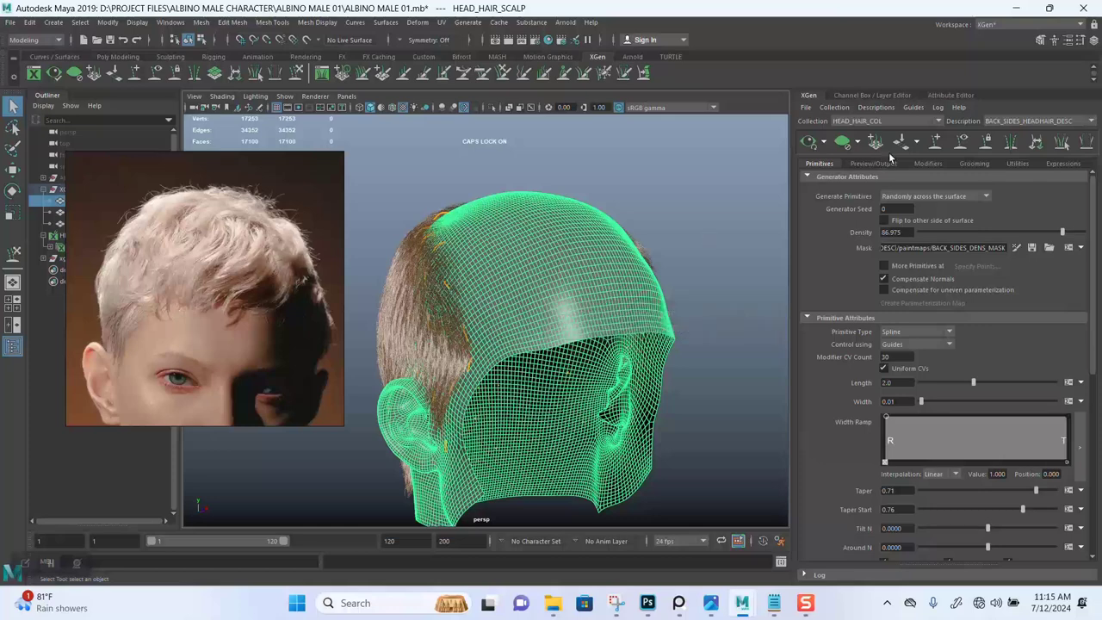
{"action": "left_click", "coordinate": [876, 108]}
{"action": "left_click", "coordinate": [895, 118]}
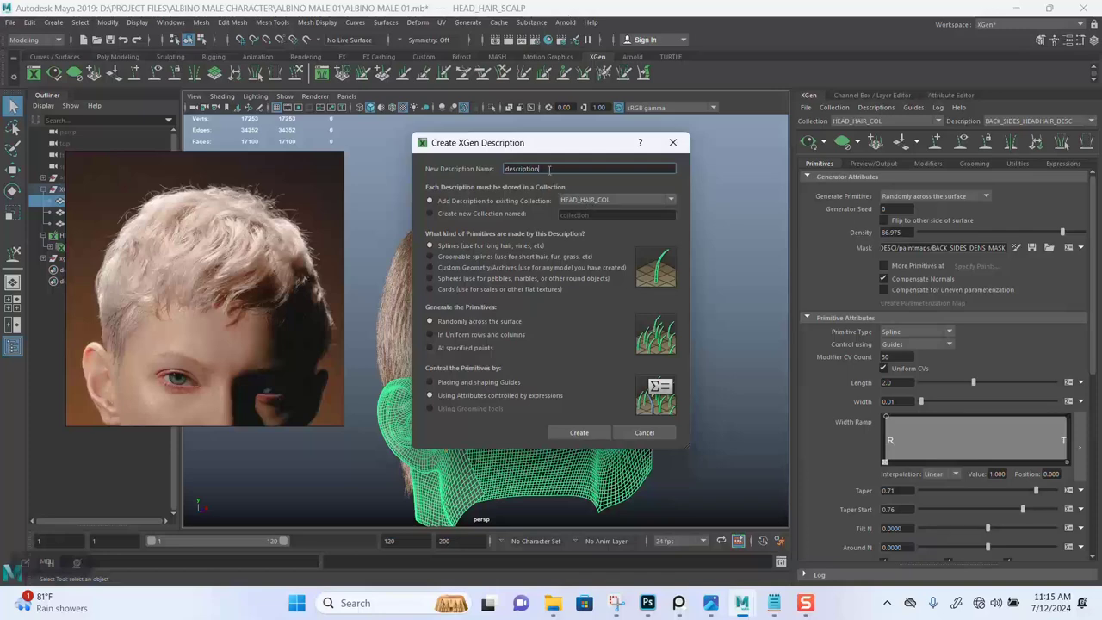
- Name the description CENTER_HEADHAIR_DESC, choose Placing and shaping Guides, and create it
{"action": "left_click_drag", "start_coordinate": [549, 169], "coordinate": [464, 183]}
{"action": "type", "text": "CENTER_HEADHAIR_DESC"}
{"action": "left_click", "coordinate": [437, 381]}
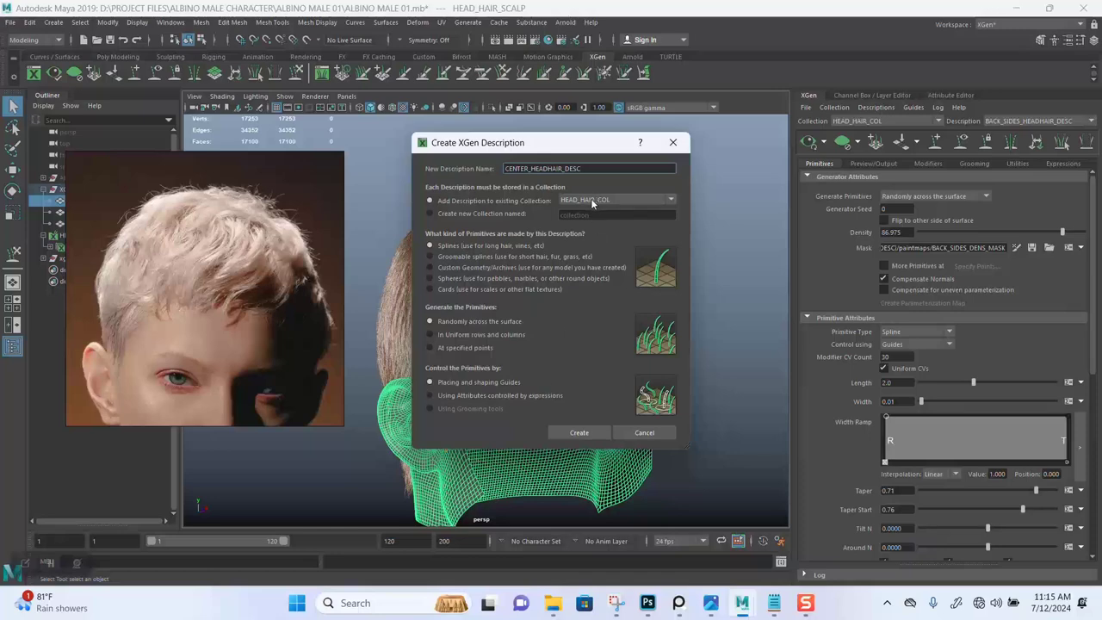
{"action": "left_click", "coordinate": [577, 432]}
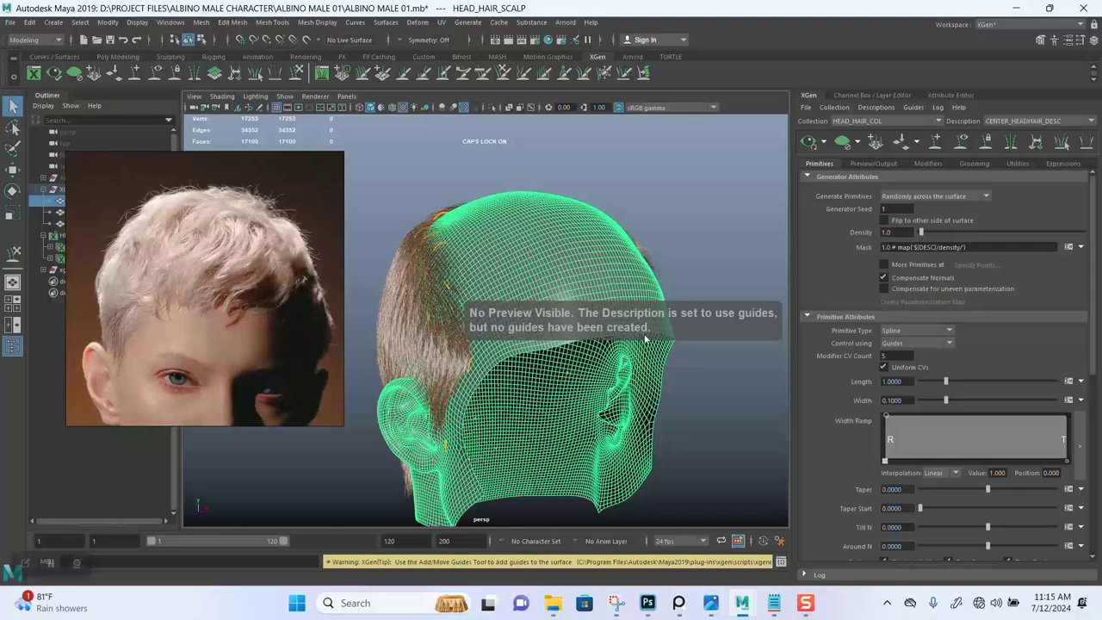
- Move the reference photo aside and pick CENTER_HEADHAIR_DESC from the Description dropdown
{"action": "left_click", "coordinate": [700, 257]}
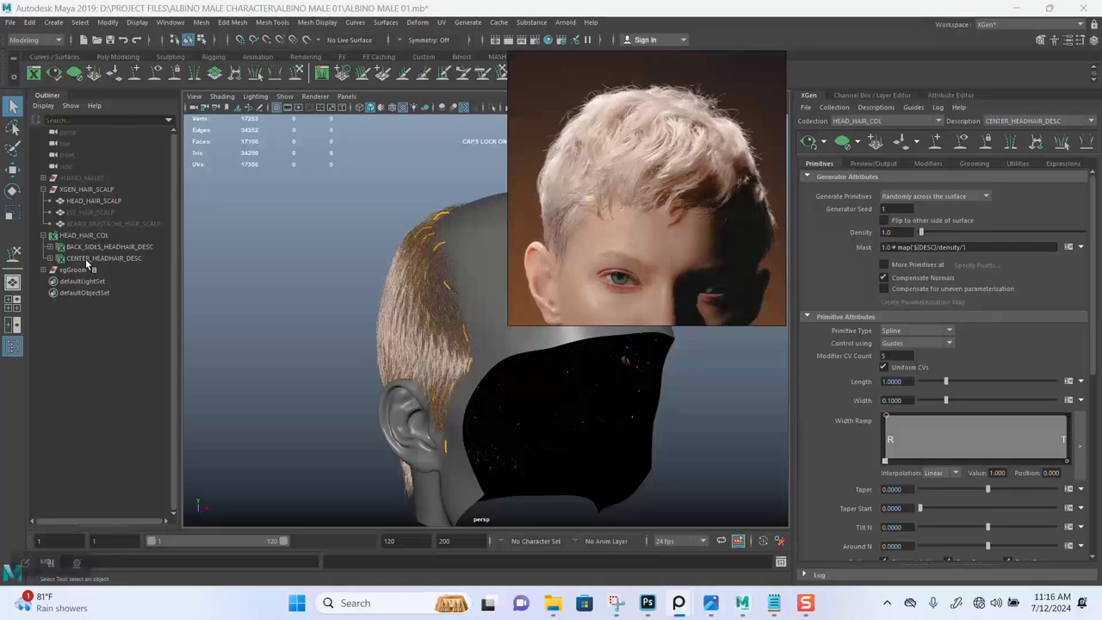
{"action": "left_click", "coordinate": [87, 258]}
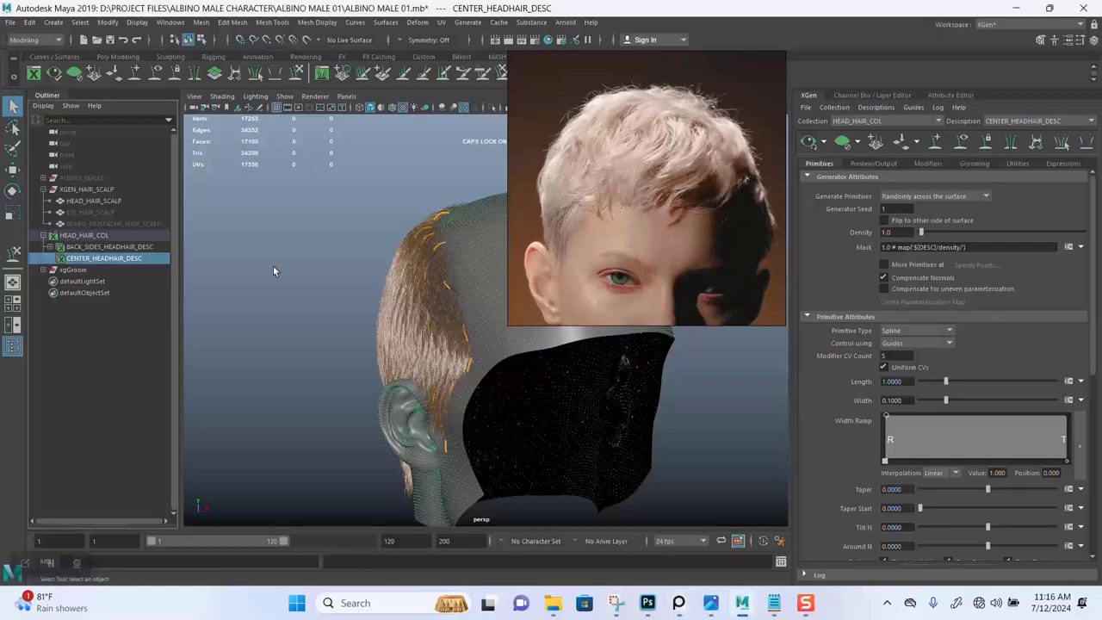
{"action": "left_click_drag", "start_coordinate": [618, 241], "coordinate": [263, 164]}
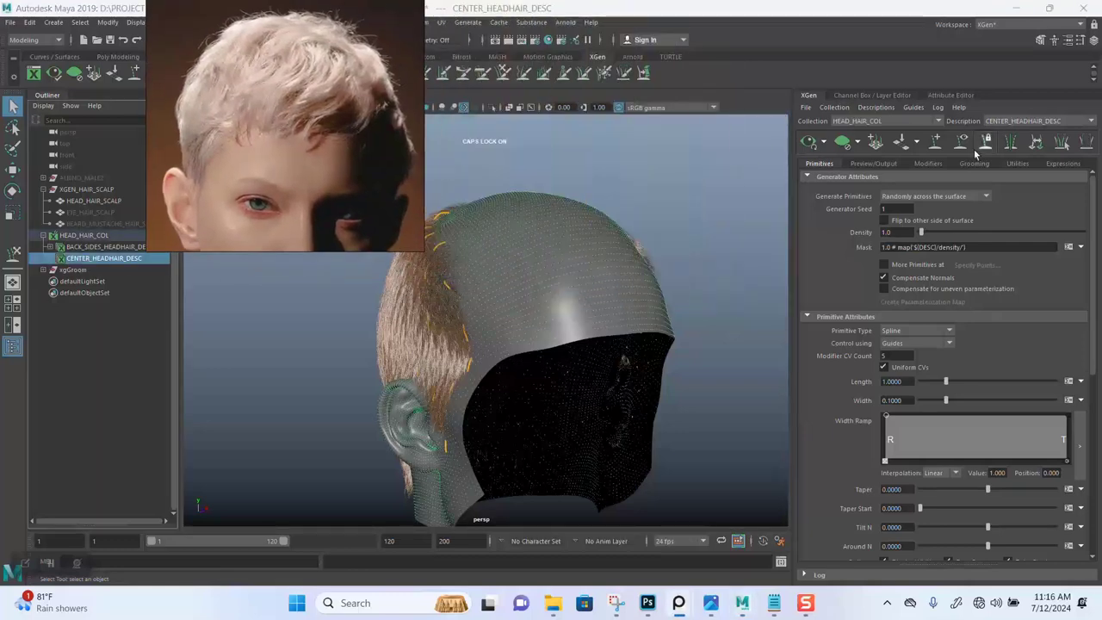
{"action": "left_click", "coordinate": [1041, 121]}
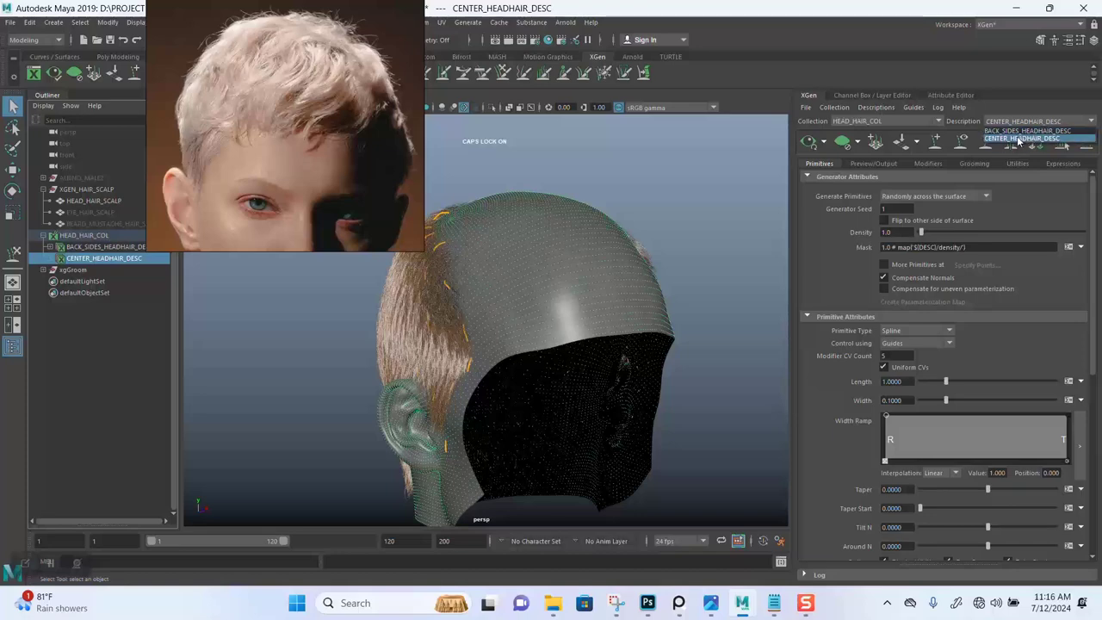
{"action": "left_click", "coordinate": [1019, 139]}
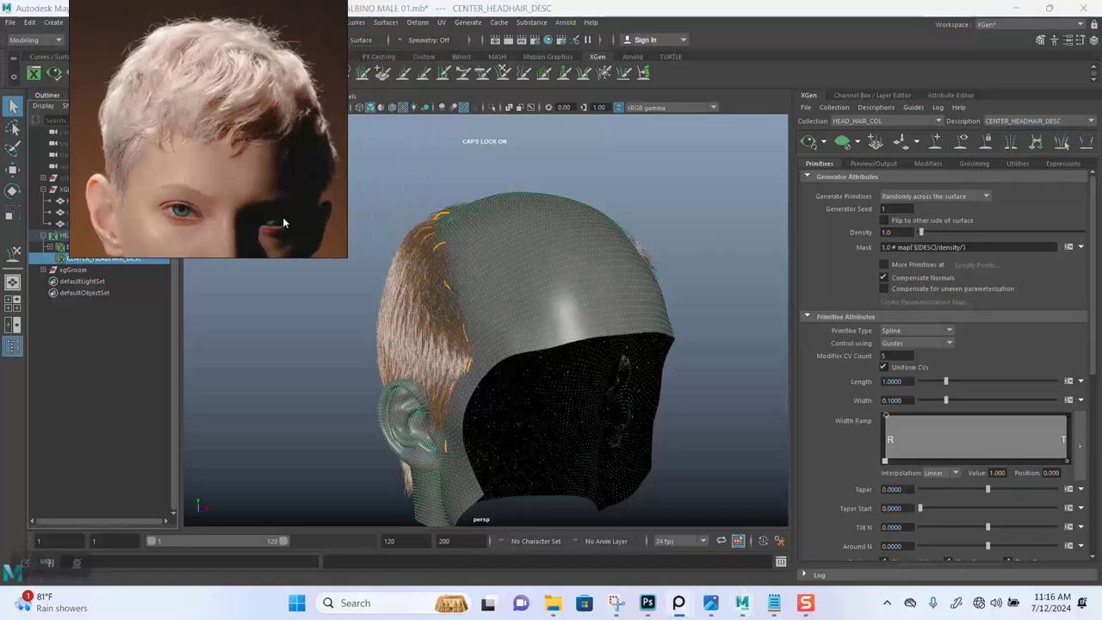
- Deselect the head, toggle 'Only primitives in the view' under Preview/Output, and return to Primitives
{"action": "left_click", "coordinate": [714, 244]}
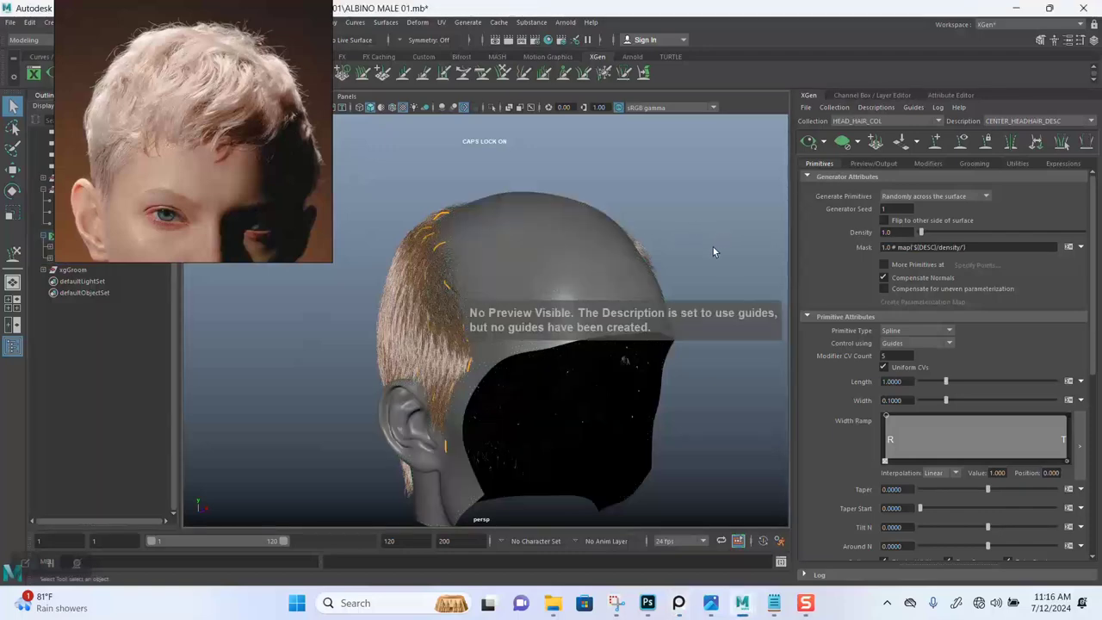
{"action": "left_click", "coordinate": [871, 164]}
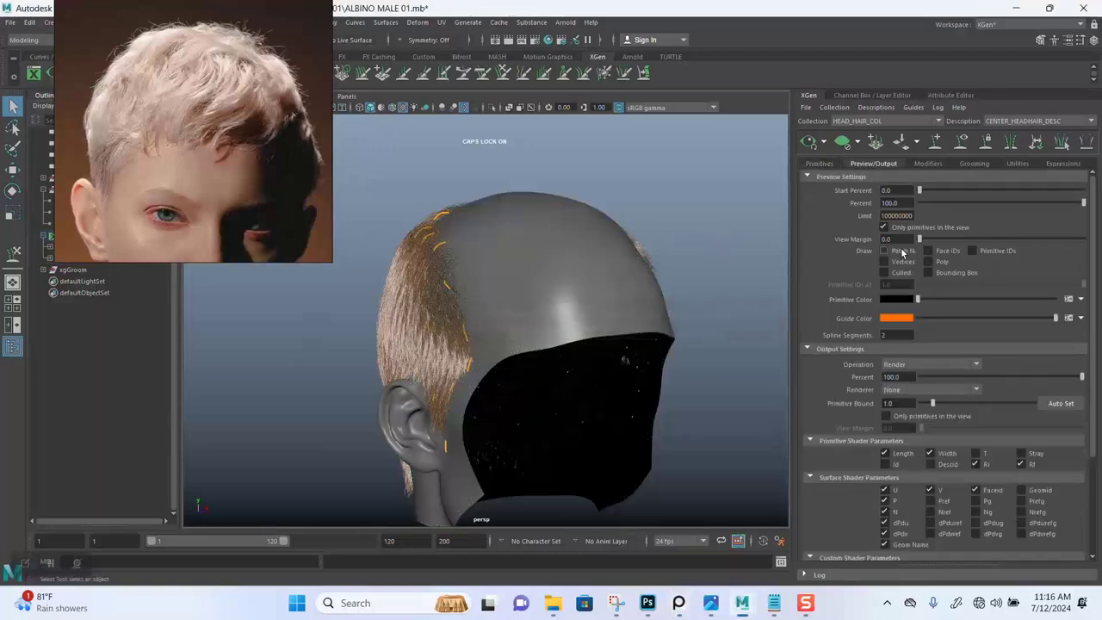
{"action": "left_click", "coordinate": [883, 229]}
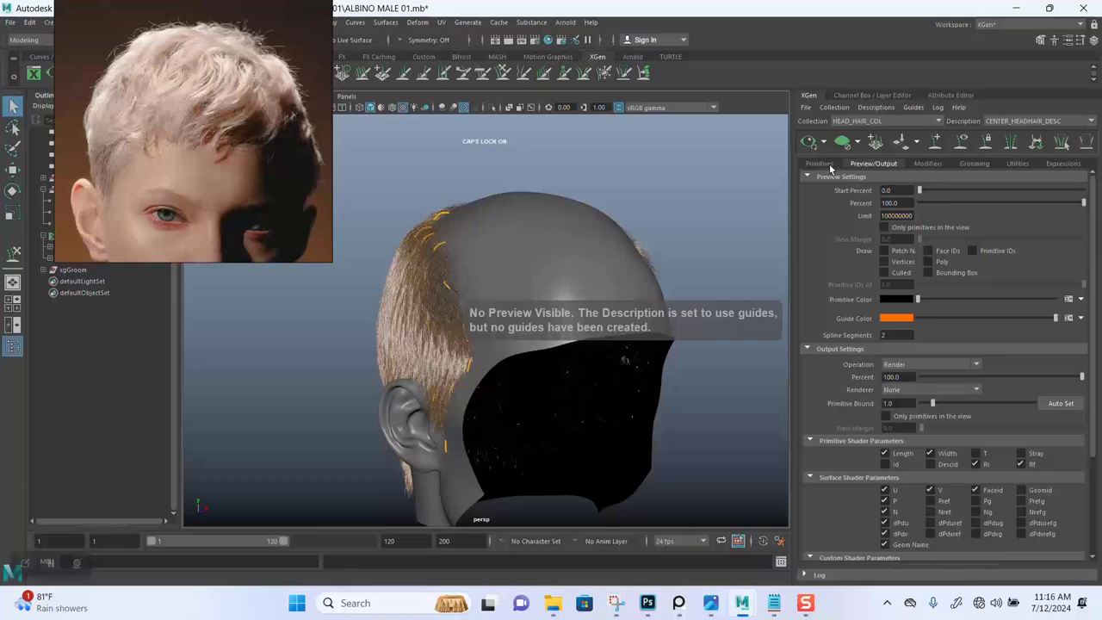
{"action": "left_click", "coordinate": [822, 164]}
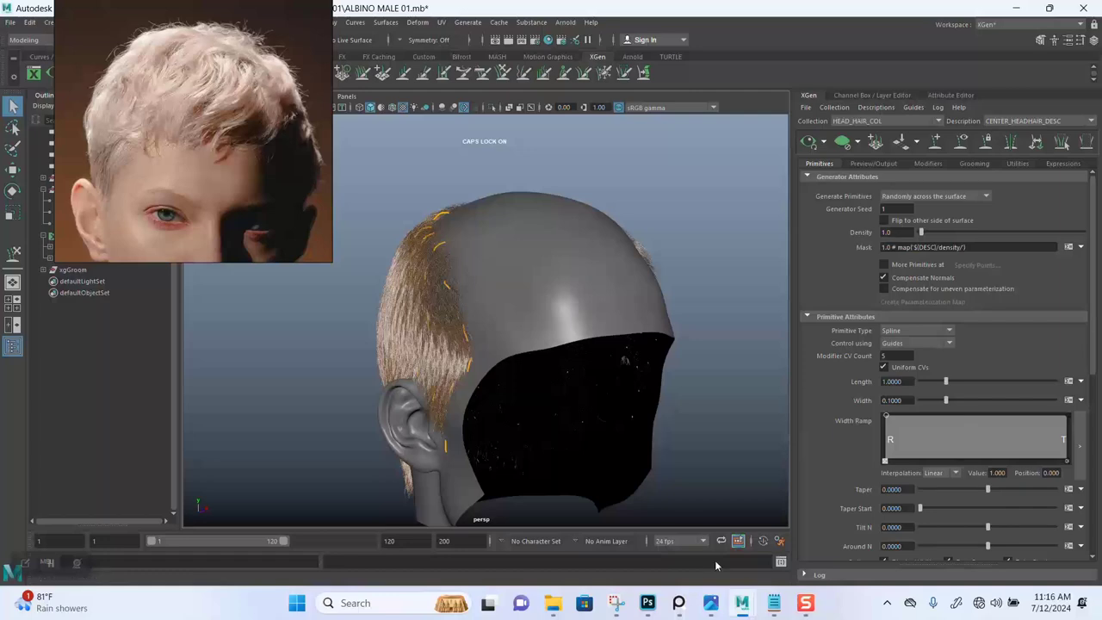
{"action": "mouse_move", "coordinate": [679, 605]}
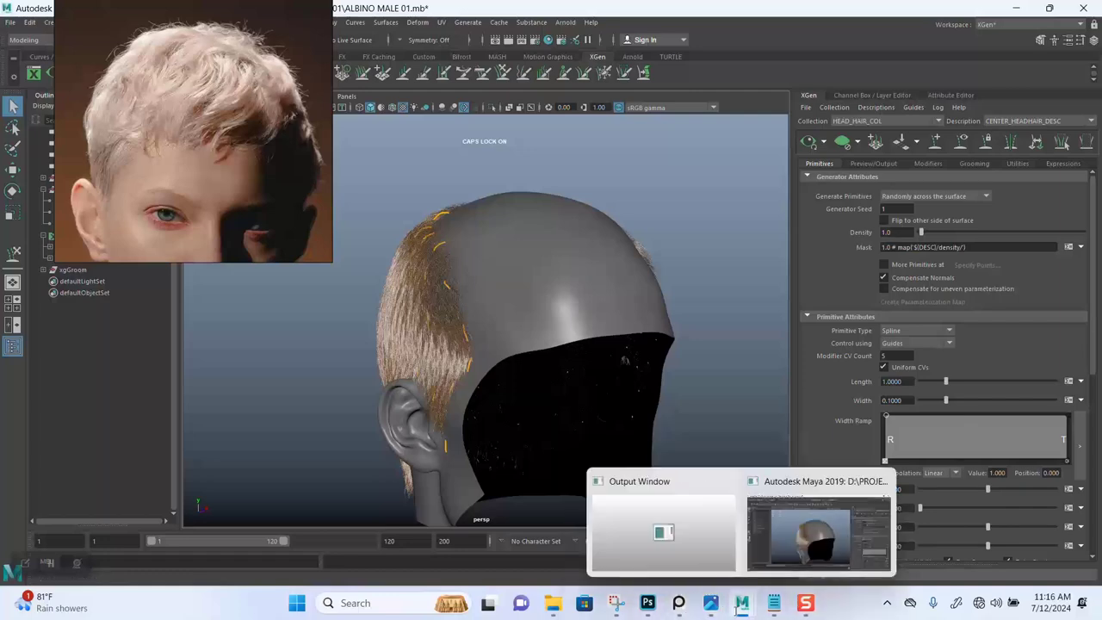
- Bring up the XGen settings notes and try edits on the TAPER and TAPER START values
{"action": "left_click", "coordinate": [774, 605]}
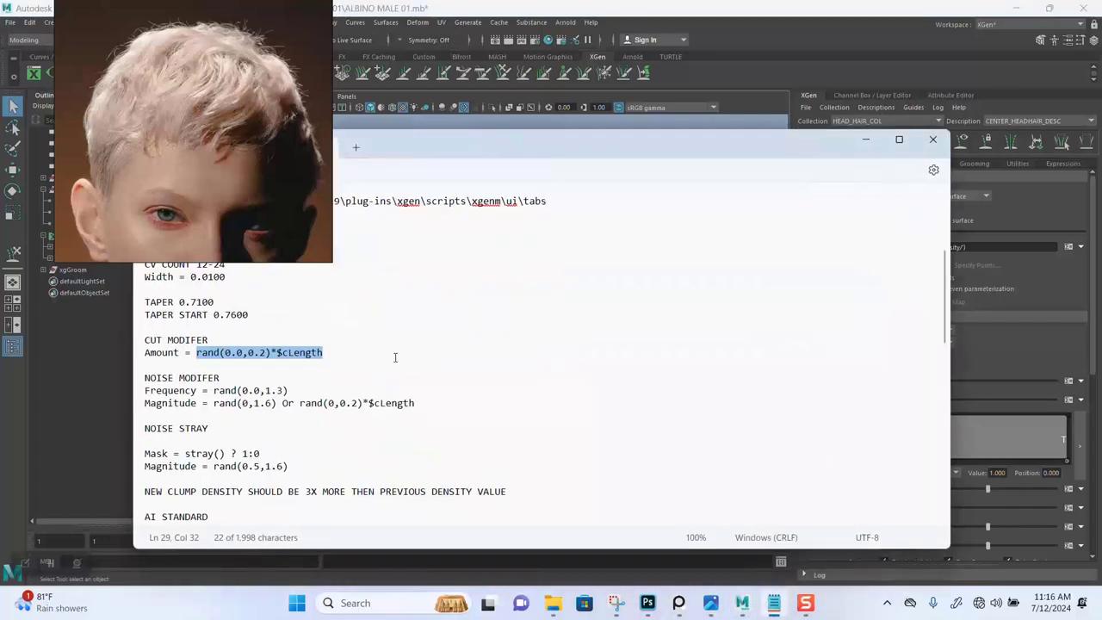
{"action": "left_click_drag", "start_coordinate": [216, 211], "coordinate": [218, 122]}
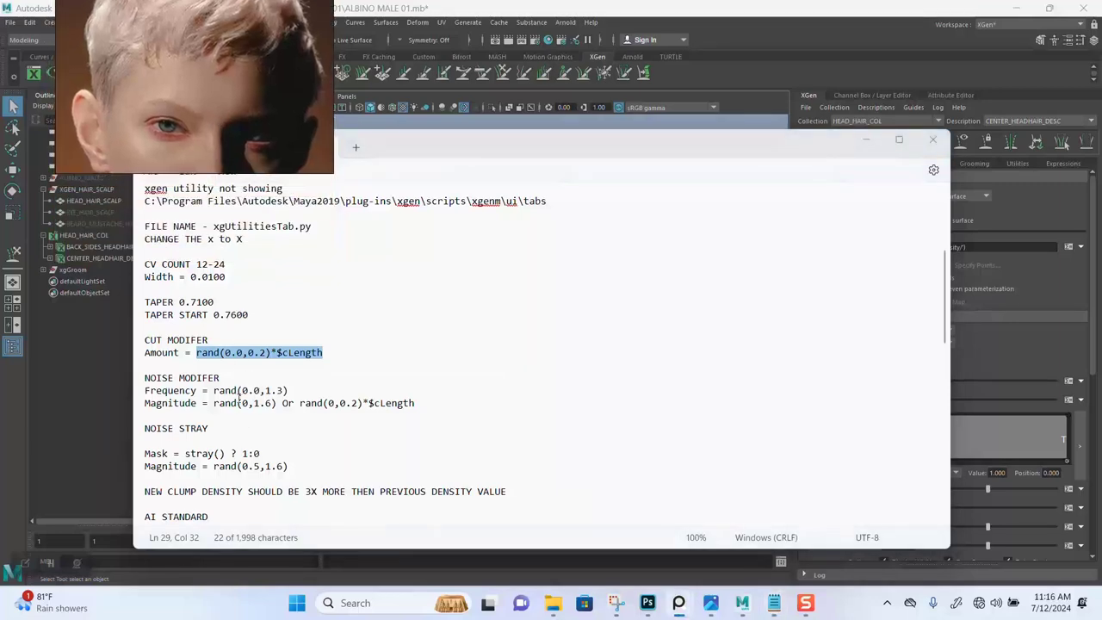
{"action": "double_click", "coordinate": [201, 302]}
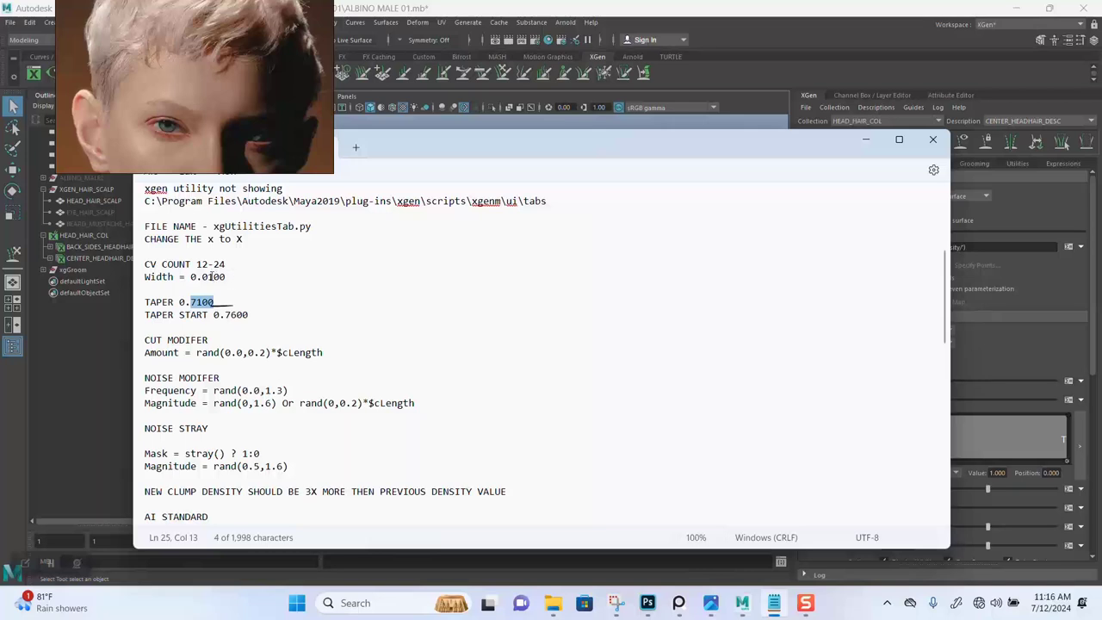
{"action": "type", "text": "-"}
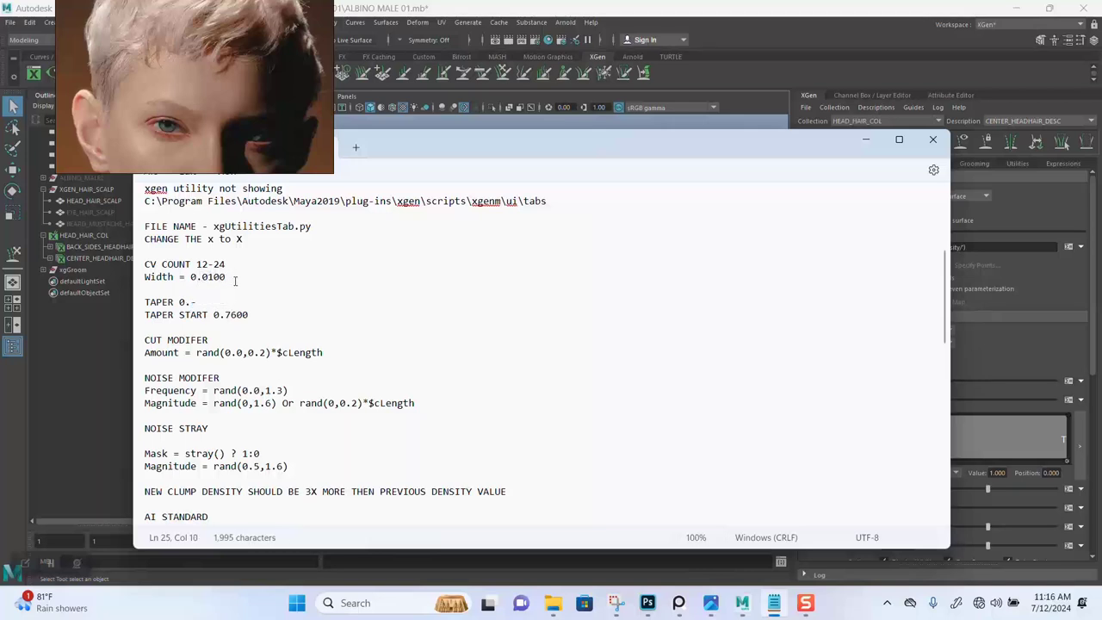
{"action": "left_click_drag", "start_coordinate": [216, 284], "coordinate": [232, 285]}
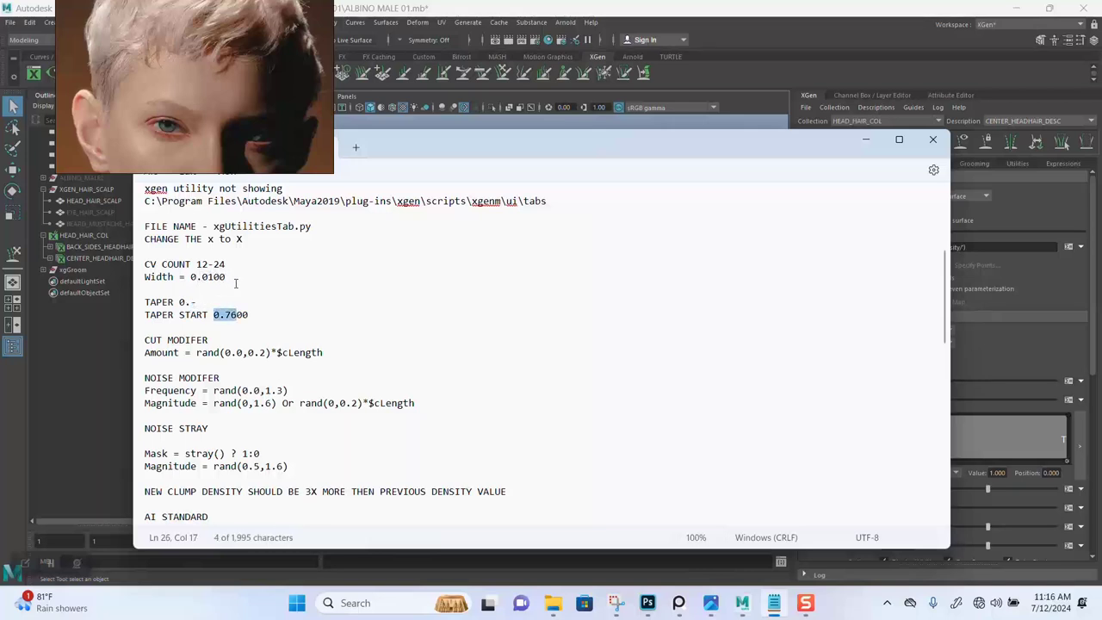
- Edit the line below Width = 0.0100 and close the notes window
{"action": "left_click", "coordinate": [233, 286]}
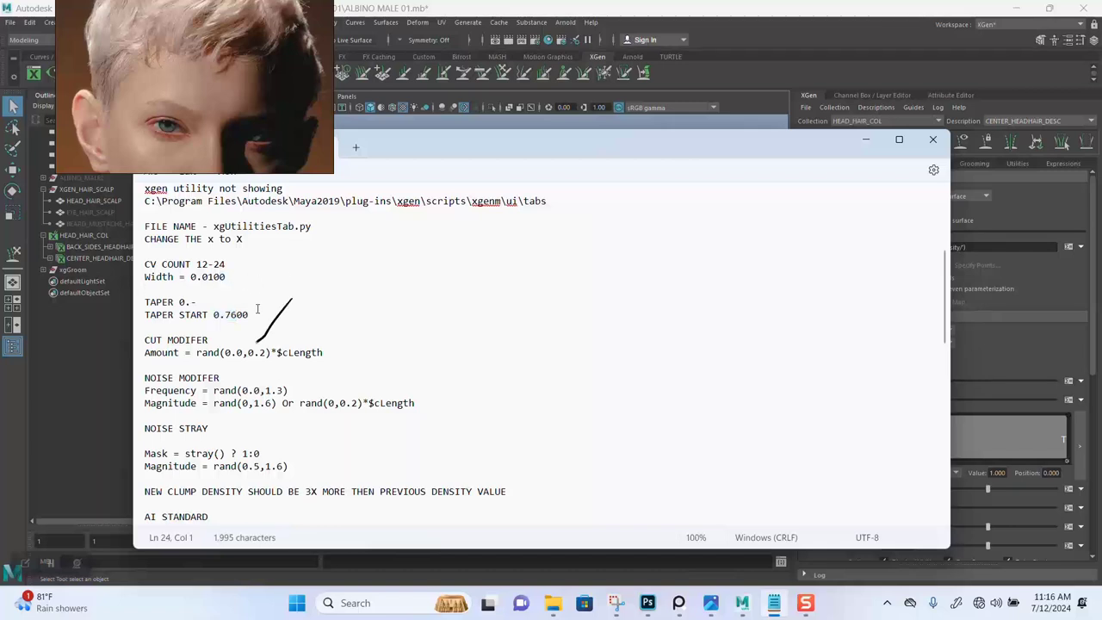
{"action": "type", "text": "0"}
{"action": "left_click_drag", "start_coordinate": [232, 276], "coordinate": [191, 278]}
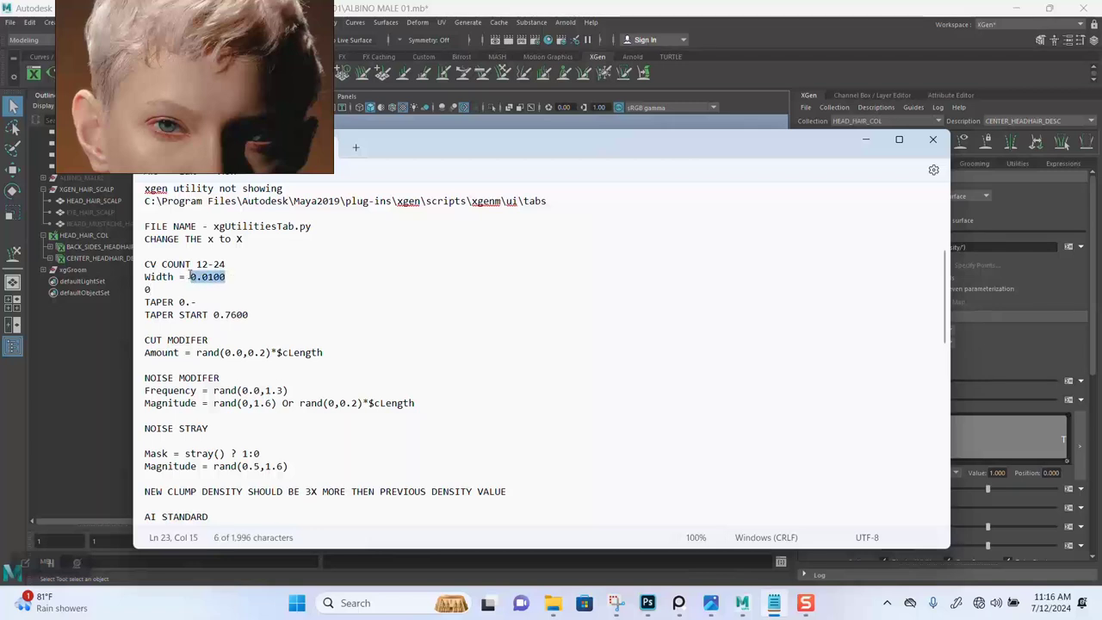
{"action": "left_click", "coordinate": [228, 303]}
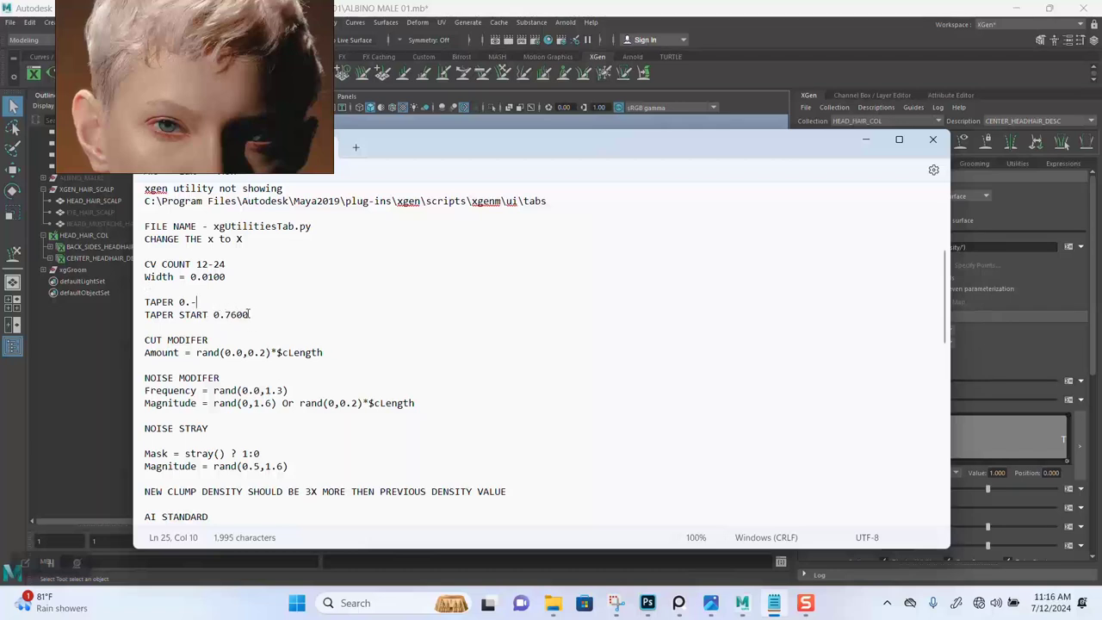
{"action": "left_click", "coordinate": [920, 141]}
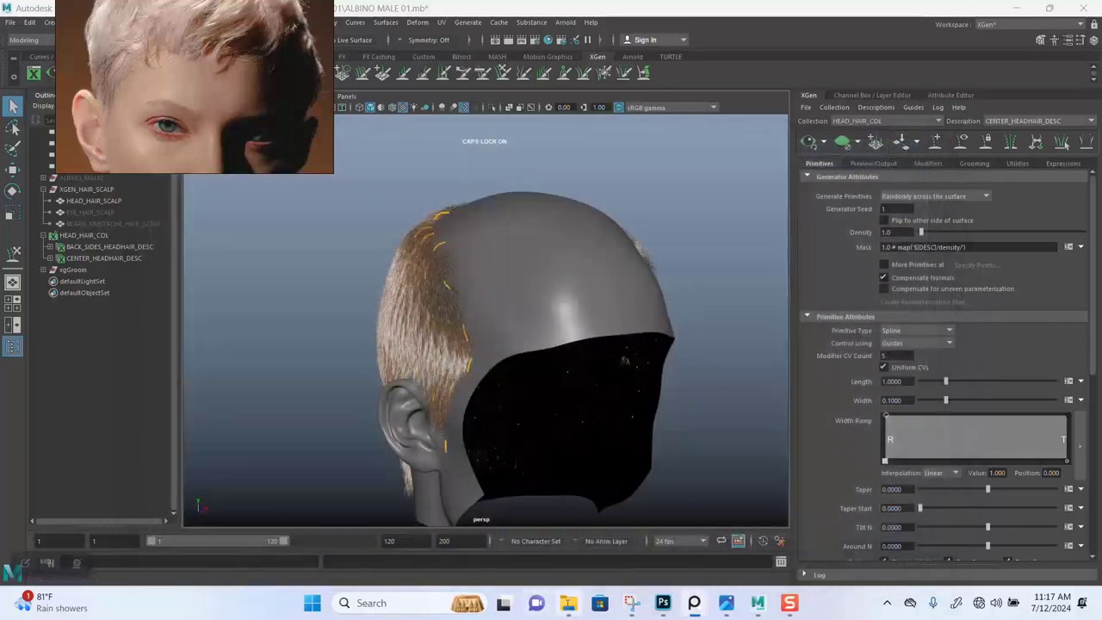
- Open wecht.txt from the Desktop folder in File Explorer
{"action": "key", "text": "alt+Tab"}
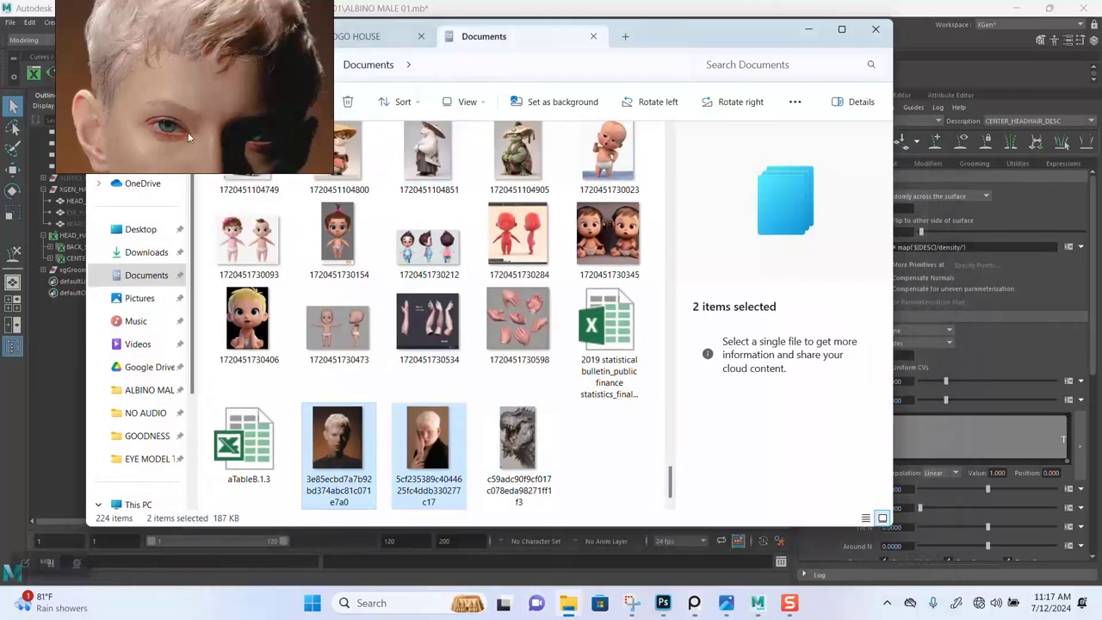
{"action": "left_click_drag", "start_coordinate": [188, 138], "coordinate": [641, 264]}
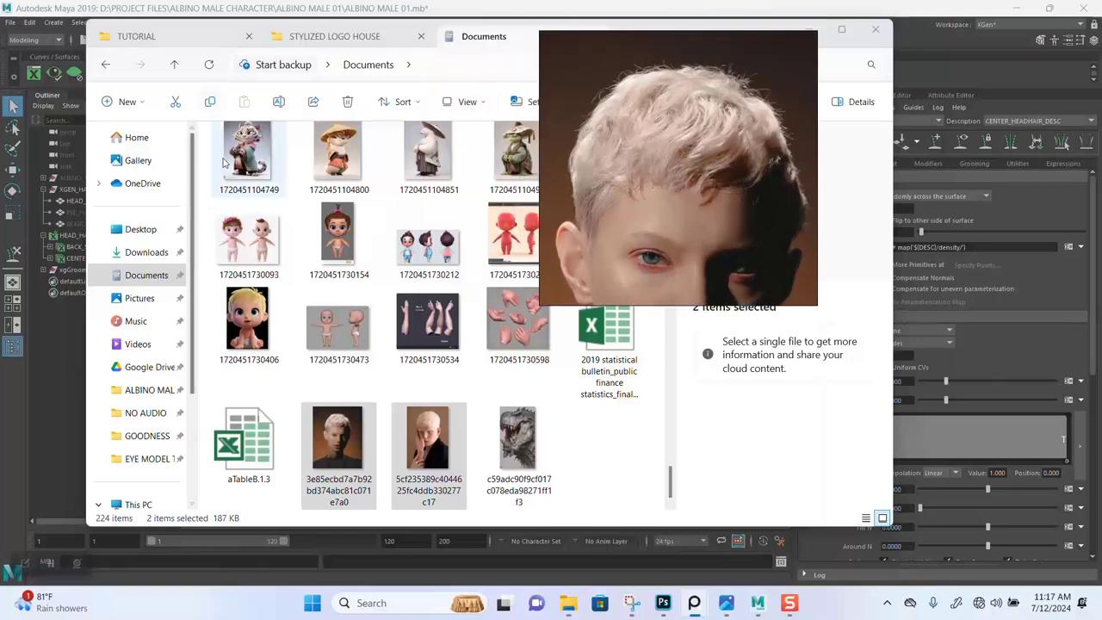
{"action": "left_click", "coordinate": [141, 231]}
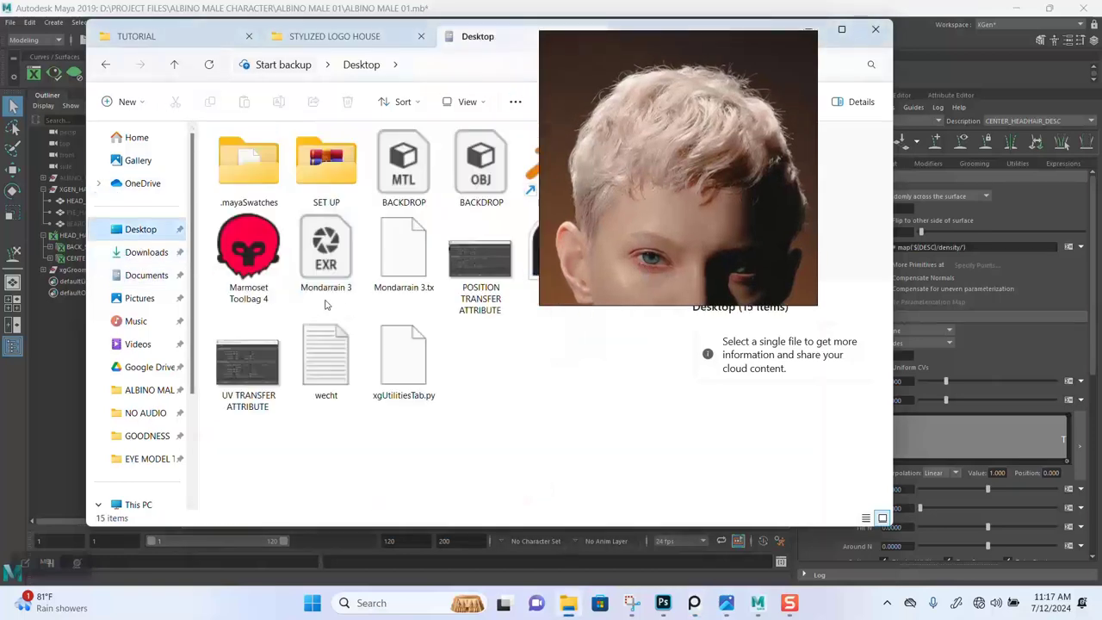
{"action": "double_click", "coordinate": [348, 360]}
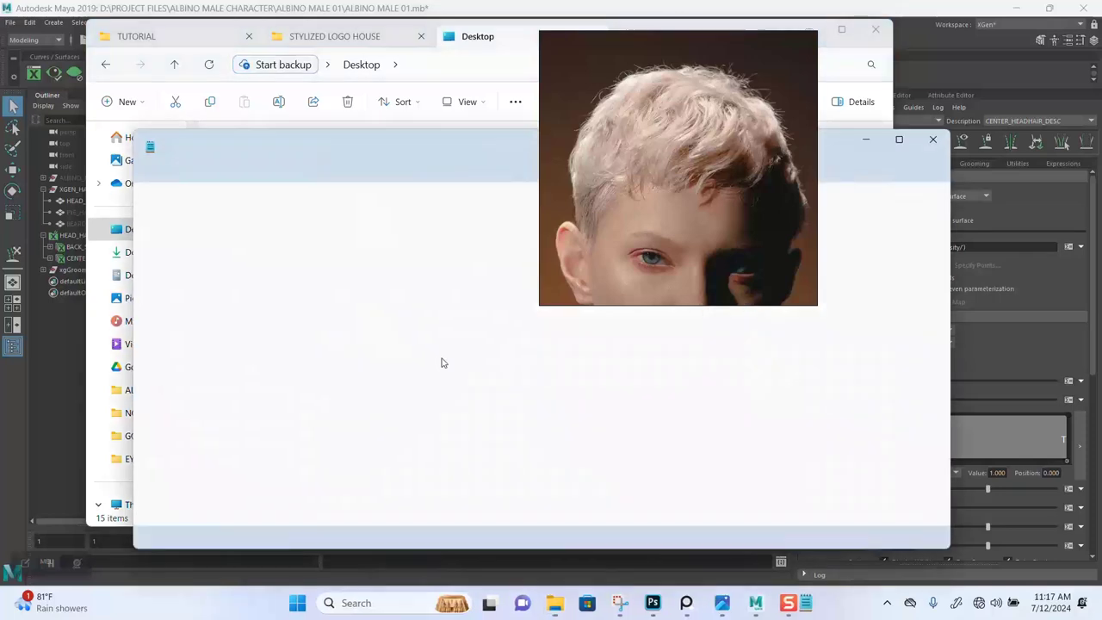
{"action": "left_click_drag", "start_coordinate": [670, 272], "coordinate": [171, 117]}
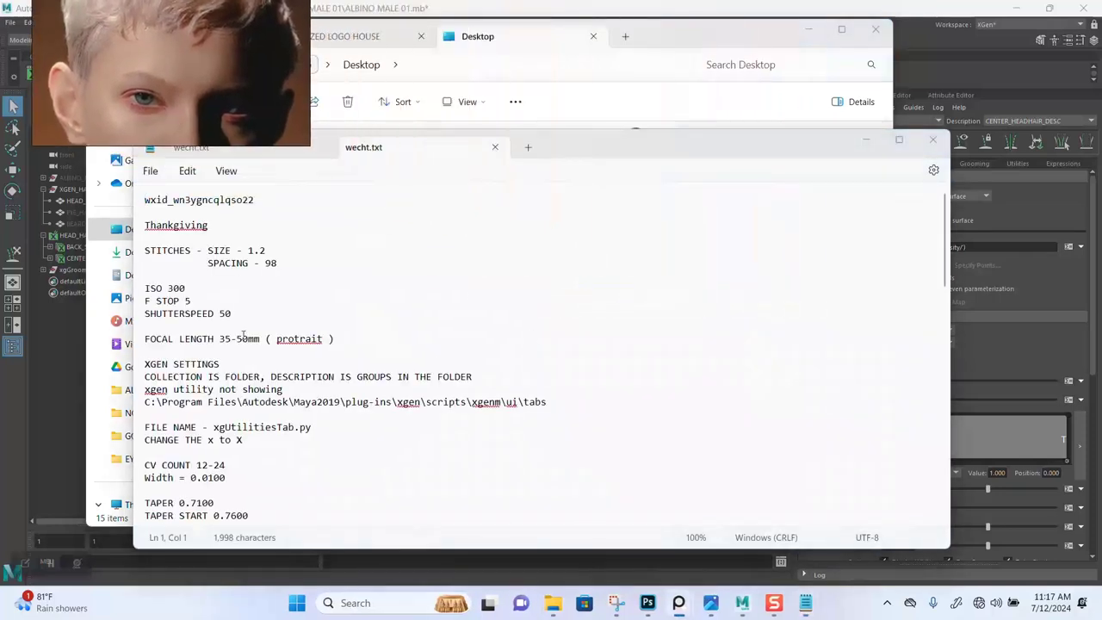
- Copy the Width value 0.0100 from the wecht notes and return to the Maya XGen editor
{"action": "scroll", "coordinate": [247, 338], "scroll_direction": "down", "scroll_amount": 4}
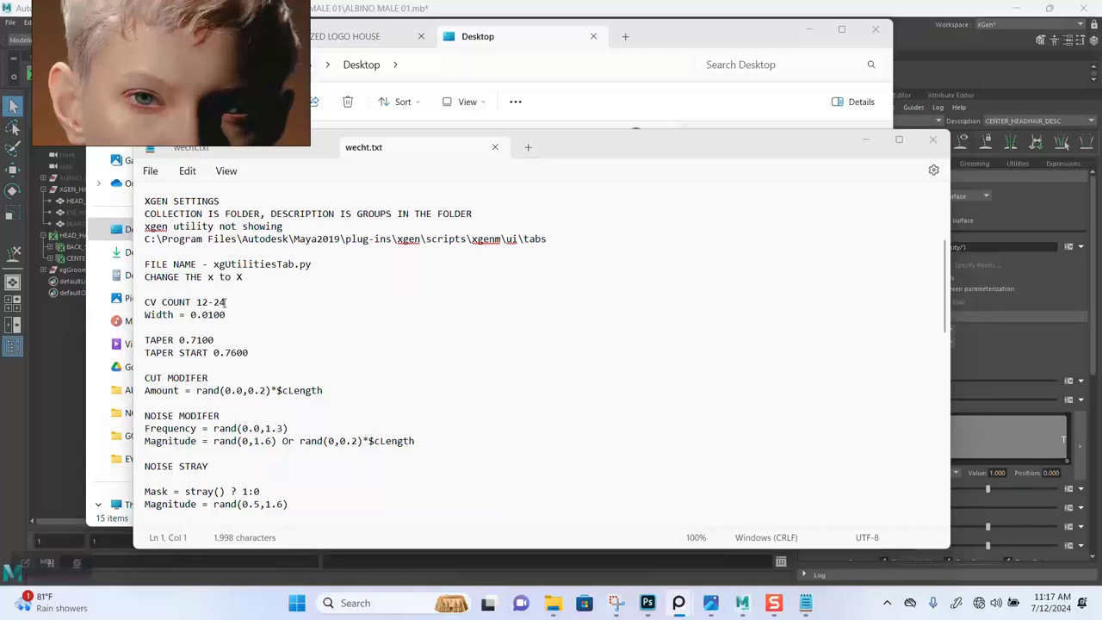
{"action": "left_click_drag", "start_coordinate": [233, 314], "coordinate": [191, 319]}
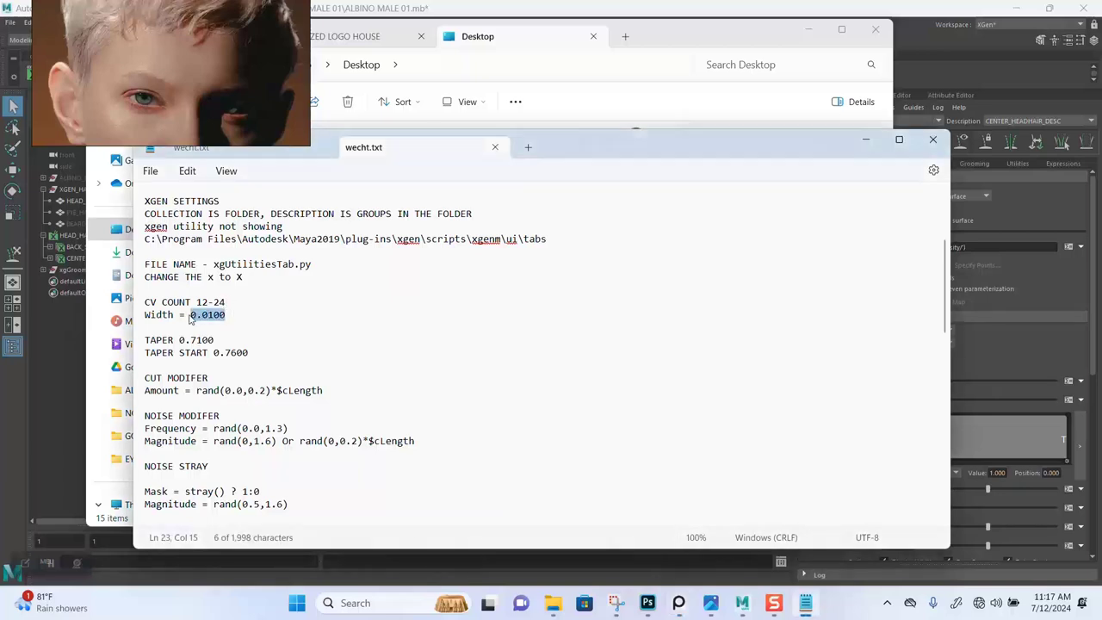
{"action": "right_click", "coordinate": [200, 317]}
{"action": "left_click_drag", "start_coordinate": [227, 125], "coordinate": [63, 201]}
{"action": "left_click_drag", "start_coordinate": [600, 155], "coordinate": [673, 141]}
{"action": "left_click", "coordinate": [427, 293]}
{"action": "left_click_drag", "start_coordinate": [293, 305], "coordinate": [264, 303]}
{"action": "right_click", "coordinate": [284, 301]}
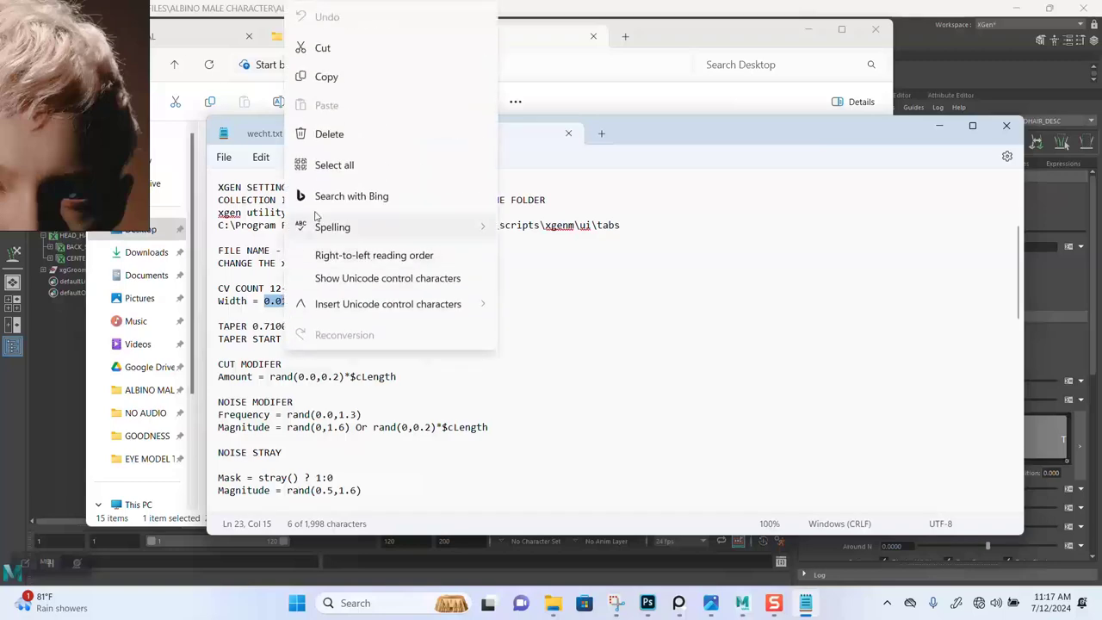
{"action": "left_click", "coordinate": [336, 82]}
{"action": "left_click", "coordinate": [951, 51]}
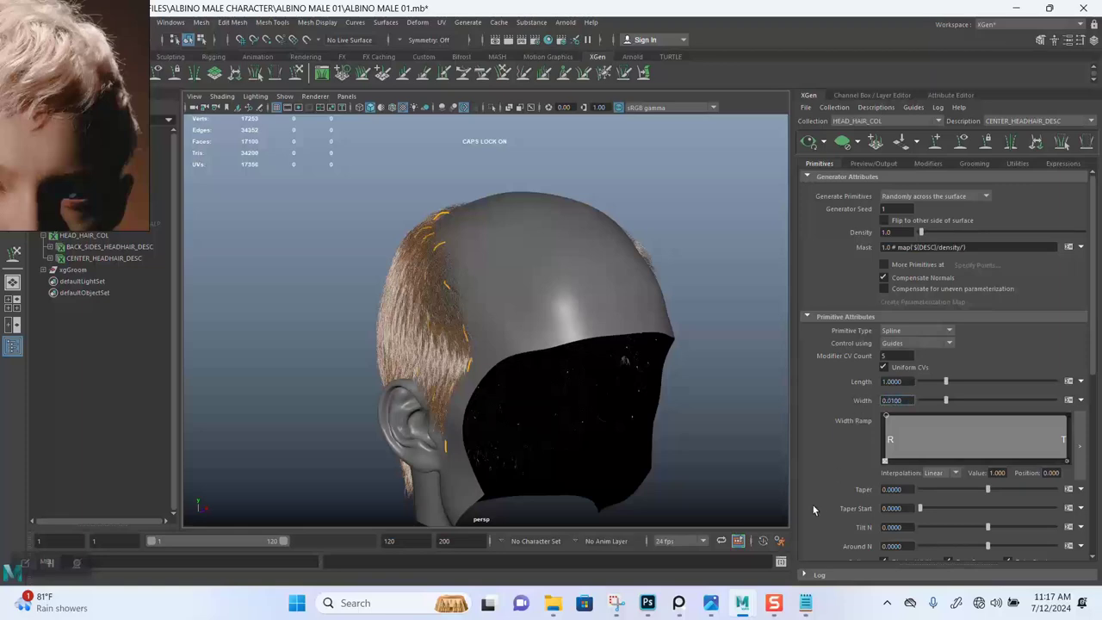
- Copy TAPER 0.7100 from the notes and paste it into Maya's Taper field
{"action": "left_click", "coordinate": [803, 605]}
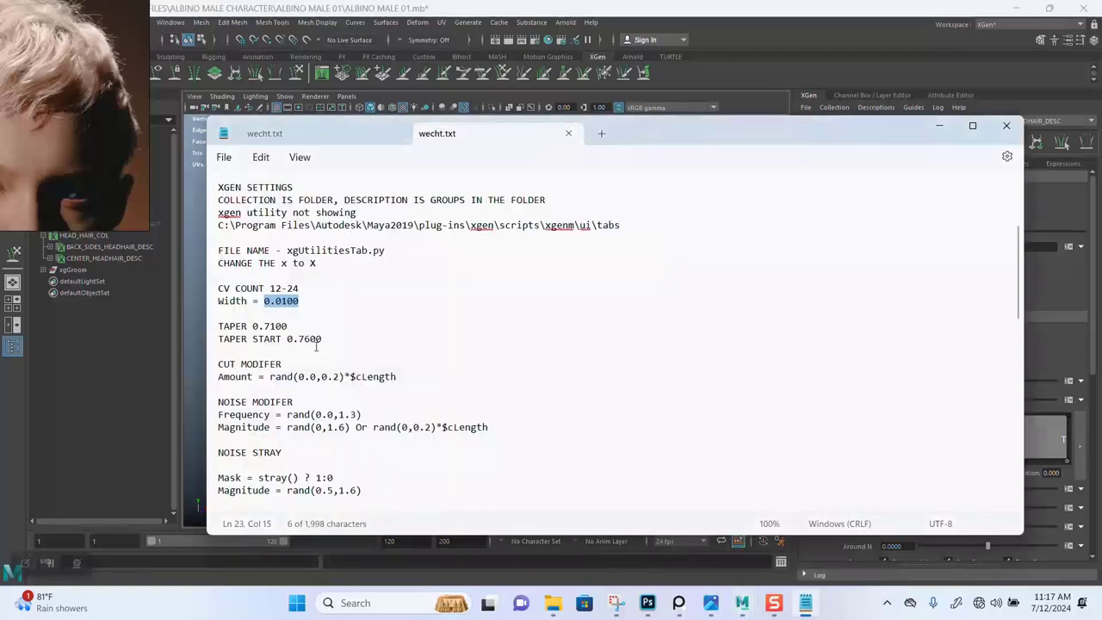
{"action": "left_click_drag", "start_coordinate": [287, 326], "coordinate": [252, 327]}
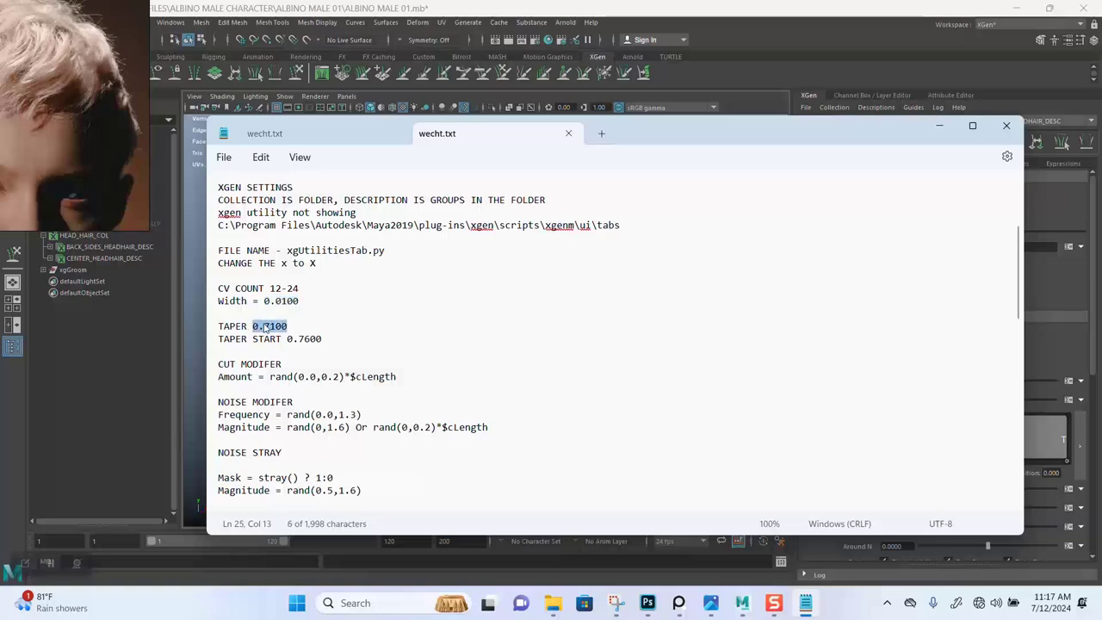
{"action": "right_click", "coordinate": [265, 327]}
{"action": "left_click", "coordinate": [315, 79]}
{"action": "left_click", "coordinate": [753, 81]}
{"action": "left_click_drag", "start_coordinate": [910, 489], "coordinate": [871, 482]}
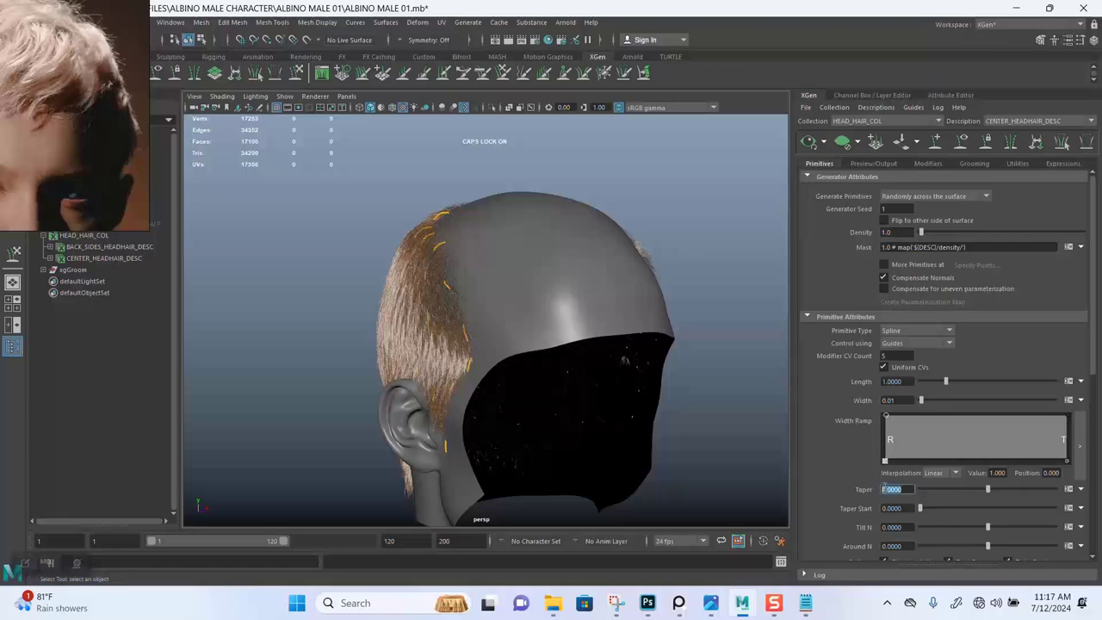
{"action": "right_click", "coordinate": [884, 488]}
{"action": "left_click", "coordinate": [906, 541]}
- Copy TAPER START 0.7600 from the notes and paste it into Taper Start
{"action": "left_click", "coordinate": [807, 601]}
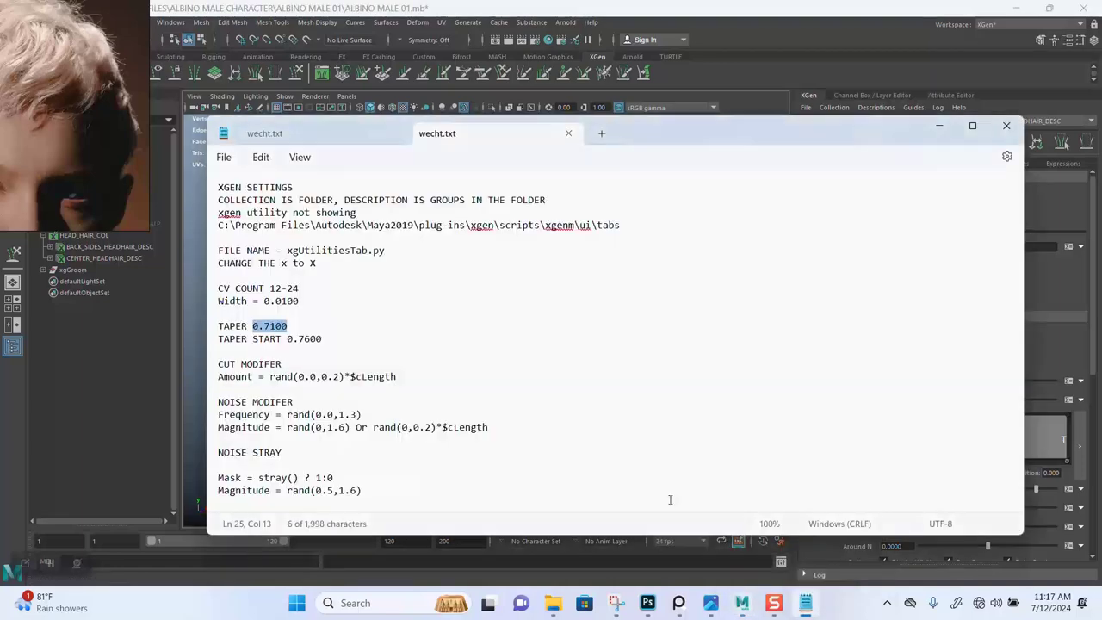
{"action": "triple_click", "coordinate": [292, 338]}
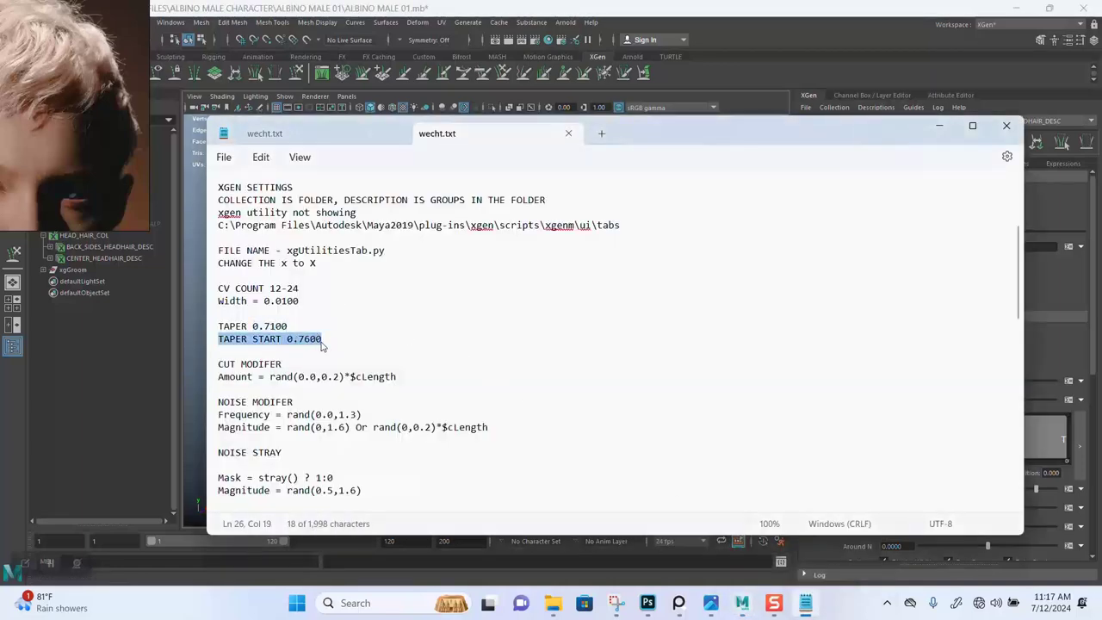
{"action": "left_click_drag", "start_coordinate": [326, 339], "coordinate": [292, 342]}
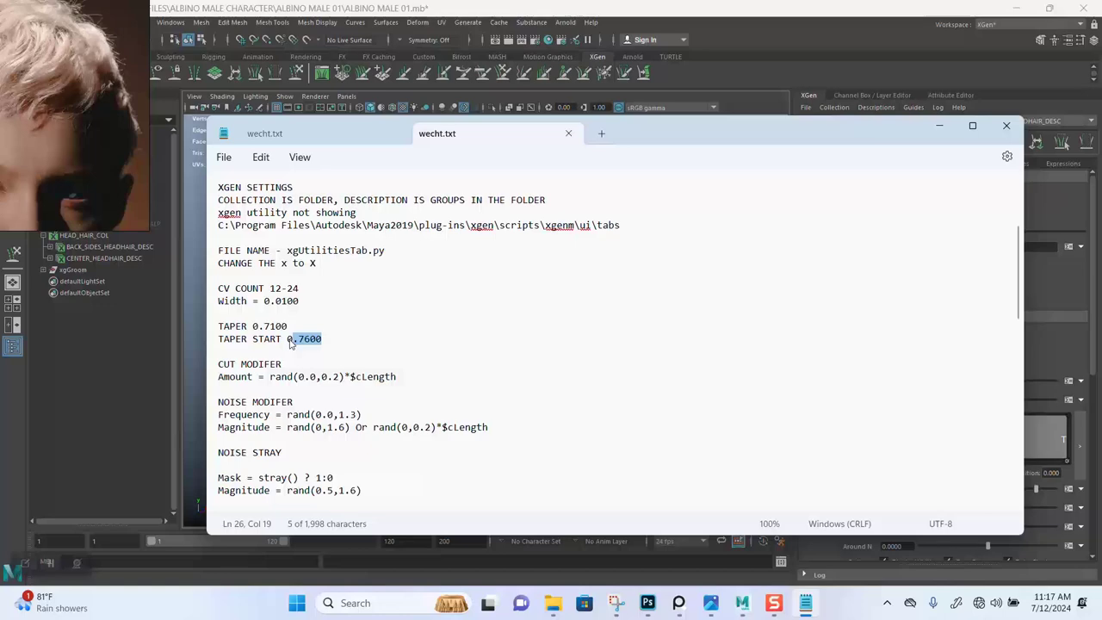
{"action": "right_click", "coordinate": [297, 342]}
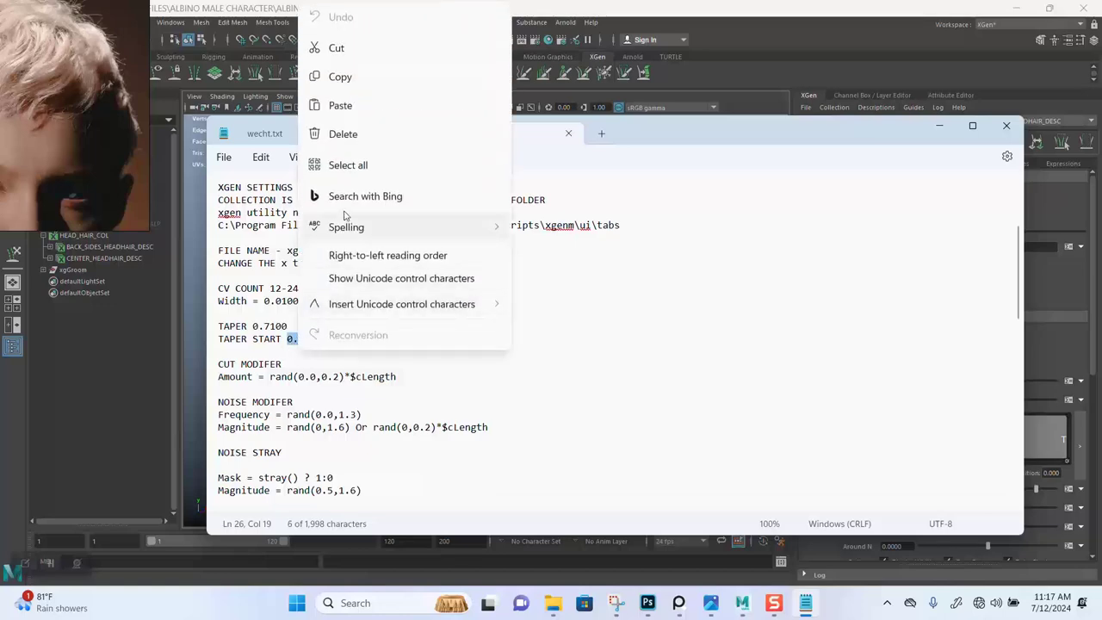
{"action": "left_click", "coordinate": [353, 77]}
{"action": "left_click", "coordinate": [734, 116]}
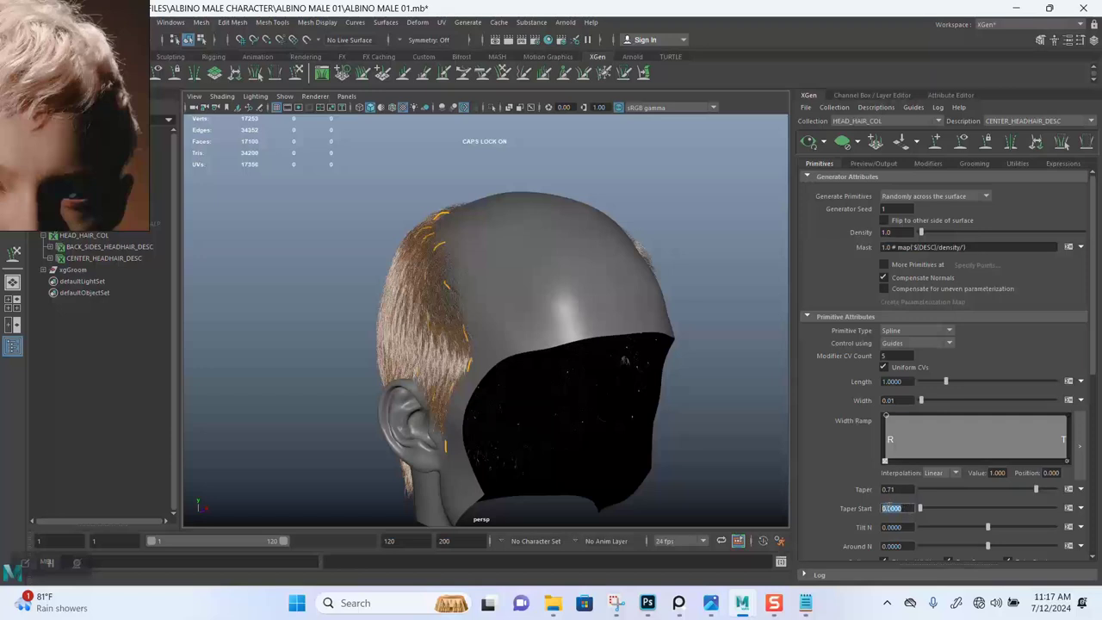
{"action": "right_click", "coordinate": [891, 508]}
{"action": "left_click", "coordinate": [912, 562]}
- Commit Taper Start and raise the Generator Attributes Density slider to 38.385
{"action": "key", "text": "Return"}
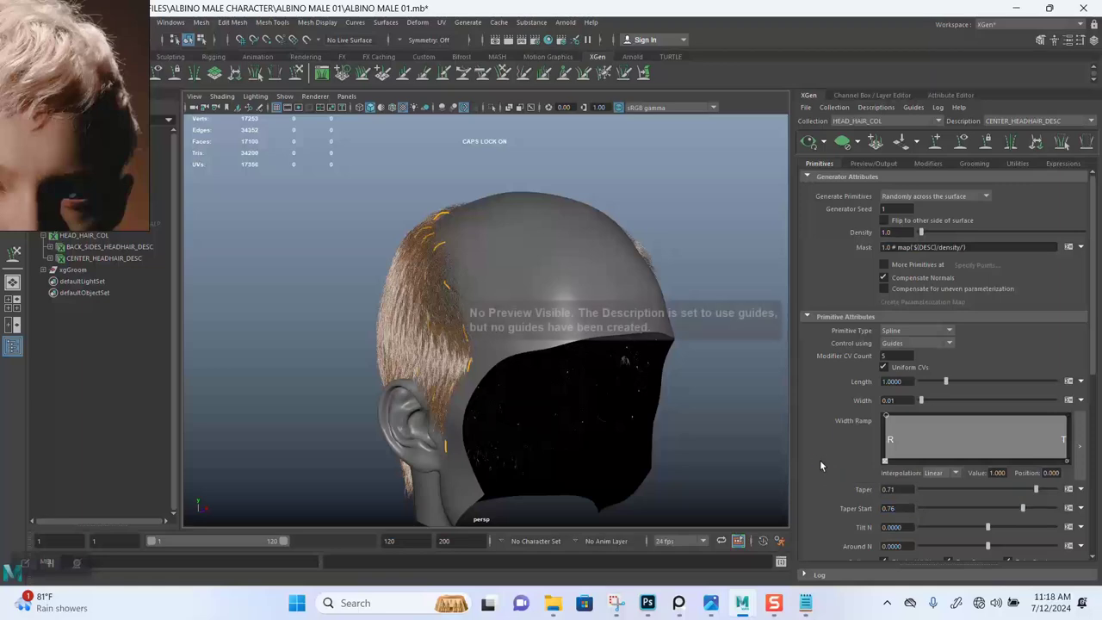
{"action": "left_click_drag", "start_coordinate": [648, 361], "coordinate": [620, 362], "text": "alt"}
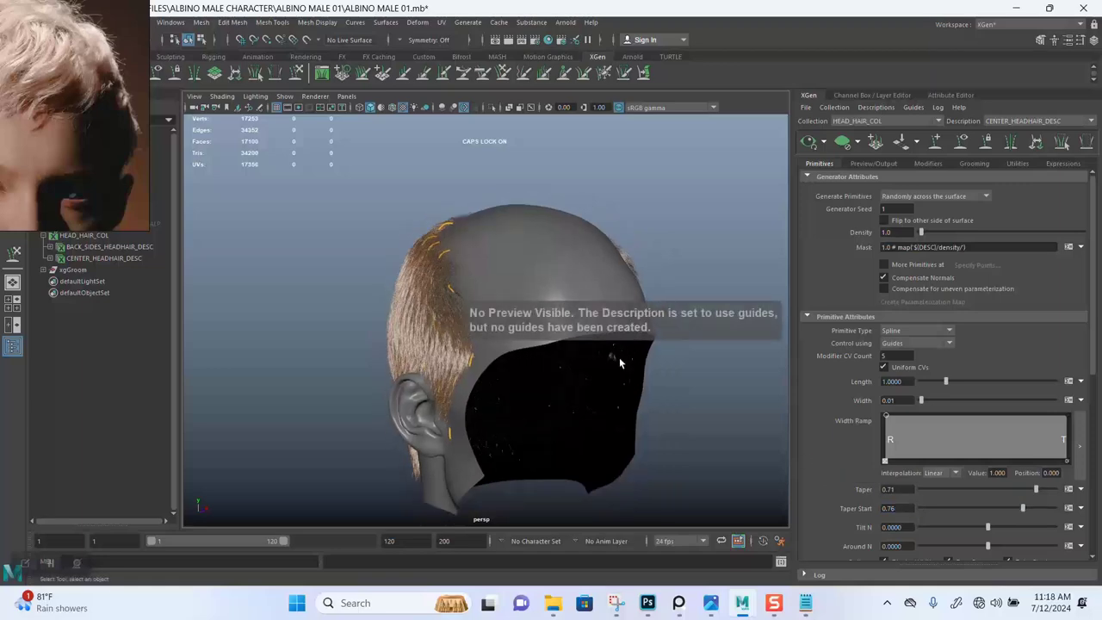
{"action": "right_click_drag", "start_coordinate": [485, 251], "coordinate": [505, 347], "text": "alt"}
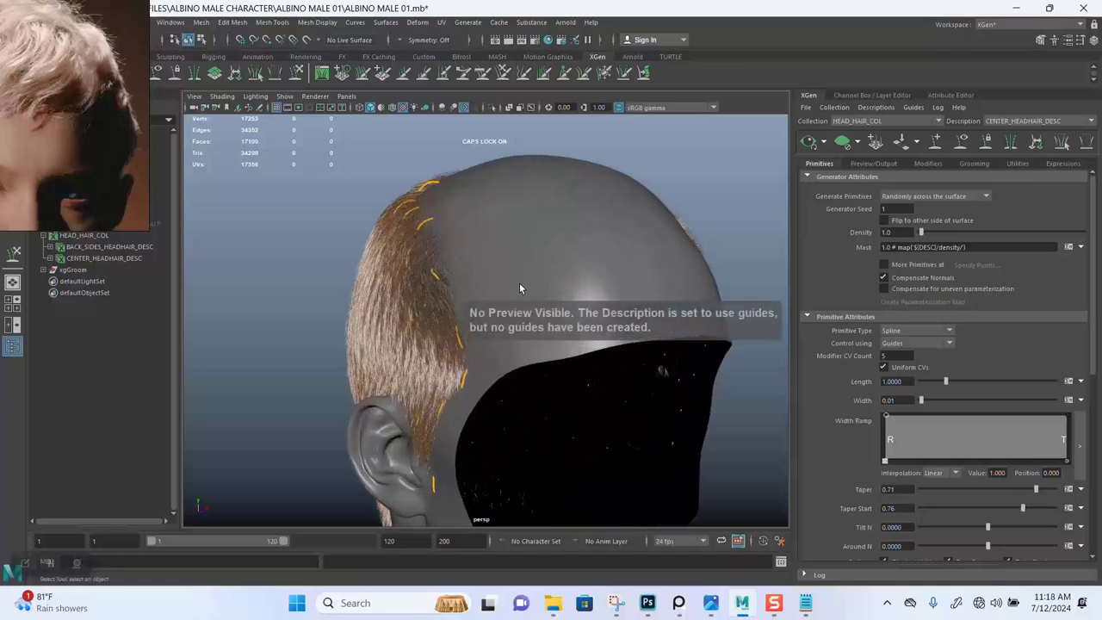
{"action": "left_click_drag", "start_coordinate": [519, 288], "coordinate": [550, 297], "text": "alt"}
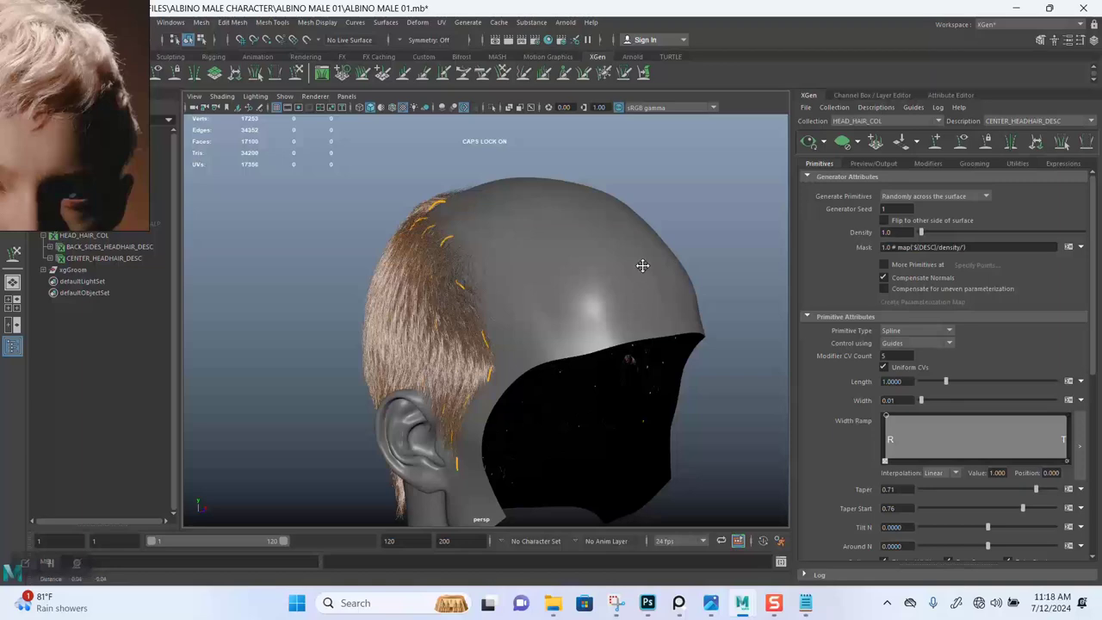
{"action": "middle_click_drag", "start_coordinate": [642, 265], "coordinate": [647, 254], "text": "alt"}
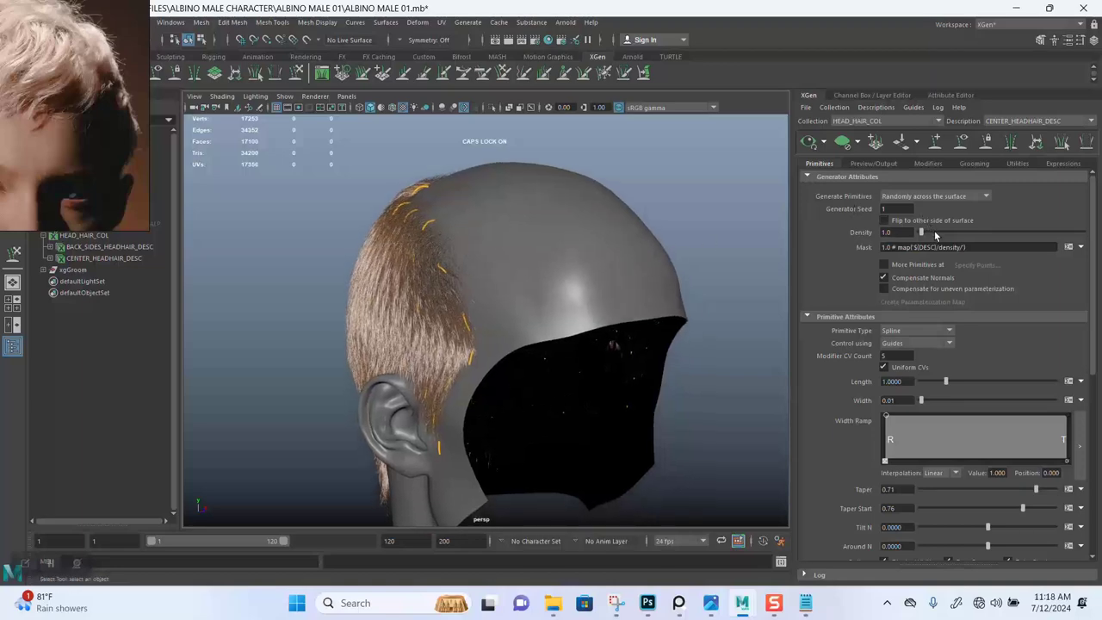
{"action": "left_click_drag", "start_coordinate": [923, 231], "coordinate": [982, 231]}
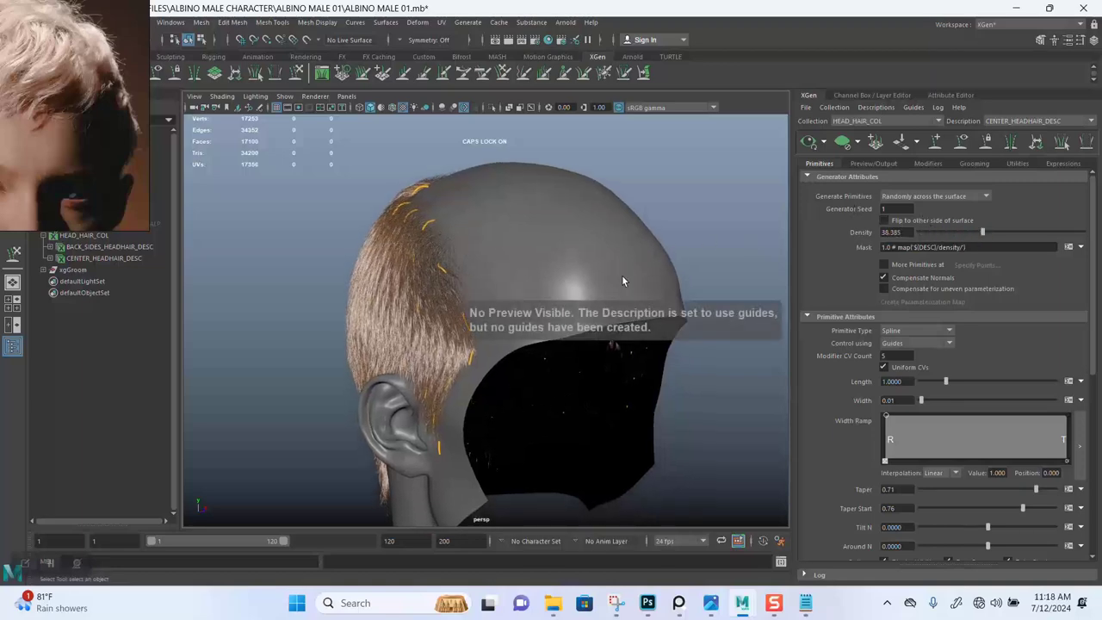
{"action": "left_click_drag", "start_coordinate": [622, 280], "coordinate": [689, 284], "text": "alt"}
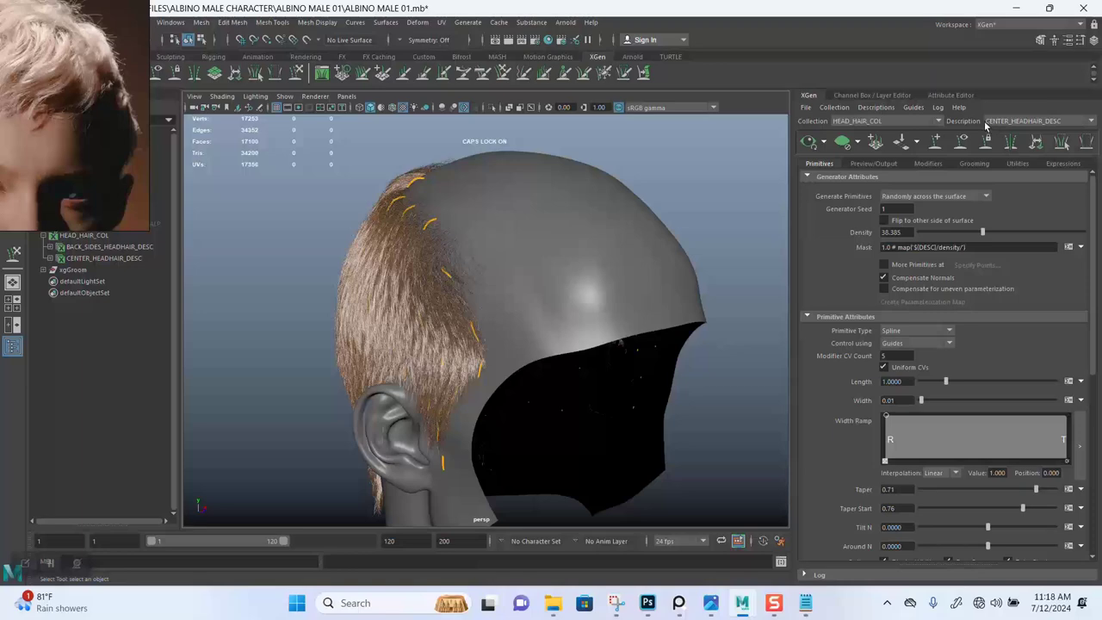
- Keep CENTER_HEADHAIR_DESC active and turn the view to the back of the head and crown
{"action": "left_click_drag", "start_coordinate": [658, 274], "coordinate": [691, 261], "text": "alt"}
{"action": "left_click", "coordinate": [992, 121]}
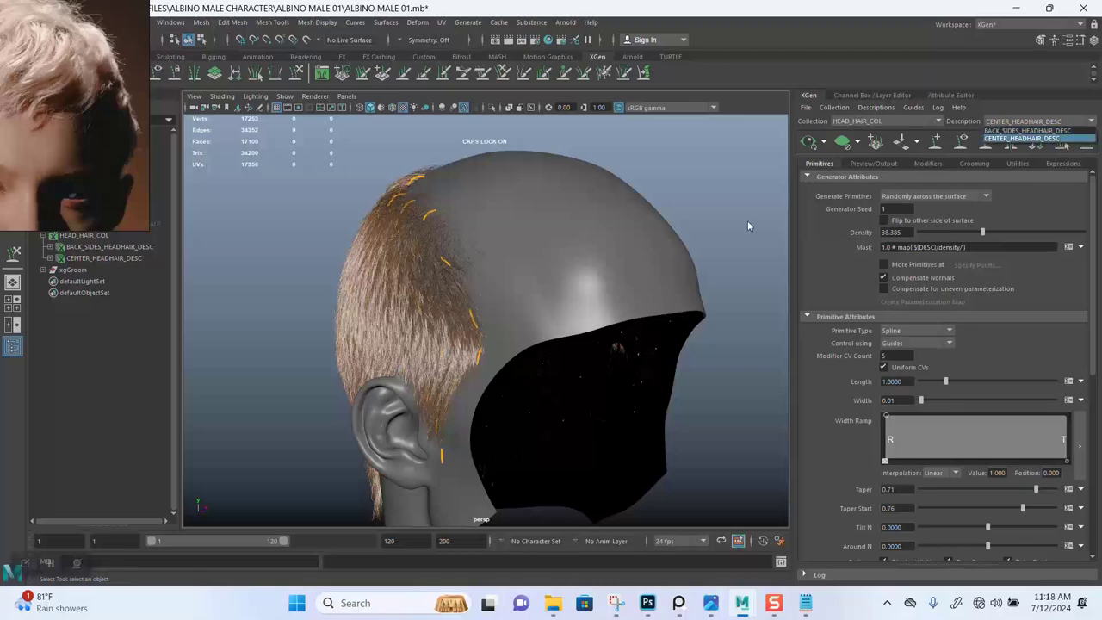
{"action": "left_click", "coordinate": [614, 253]}
{"action": "left_click_drag", "start_coordinate": [615, 253], "coordinate": [546, 178], "text": "alt"}
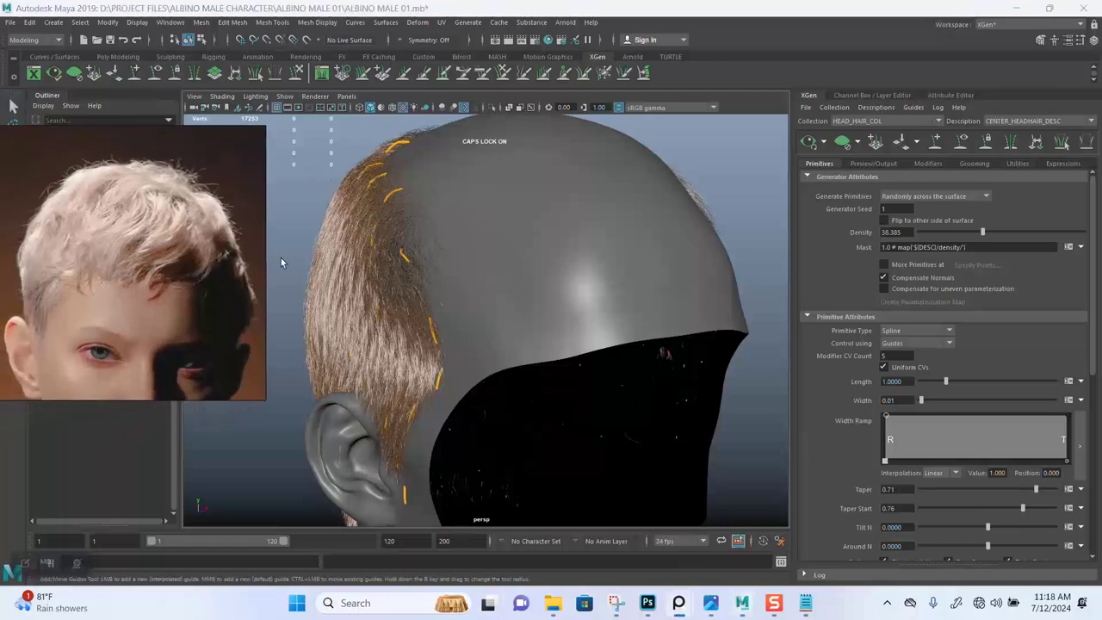
{"action": "mouse_move", "coordinate": [499, 215]}
{"action": "left_mouse_down", "text": "alt"}
{"action": "mouse_move", "coordinate": [507, 255]}
{"action": "mouse_move", "coordinate": [466, 260]}
{"action": "mouse_move", "coordinate": [521, 225]}
{"action": "mouse_move", "coordinate": [531, 254]}
{"action": "mouse_move", "coordinate": [499, 221]}
{"action": "mouse_move", "coordinate": [593, 221]}
{"action": "mouse_move", "coordinate": [537, 221]}
{"action": "mouse_move", "coordinate": [551, 206]}
{"action": "mouse_move", "coordinate": [585, 218]}
{"action": "mouse_move", "coordinate": [516, 253]}
{"action": "mouse_move", "coordinate": [611, 271]}
{"action": "mouse_move", "coordinate": [573, 263]}
{"action": "mouse_move", "coordinate": [534, 233]}
{"action": "mouse_move", "coordinate": [534, 265]}
{"action": "left_mouse_up", "text": "alt"}
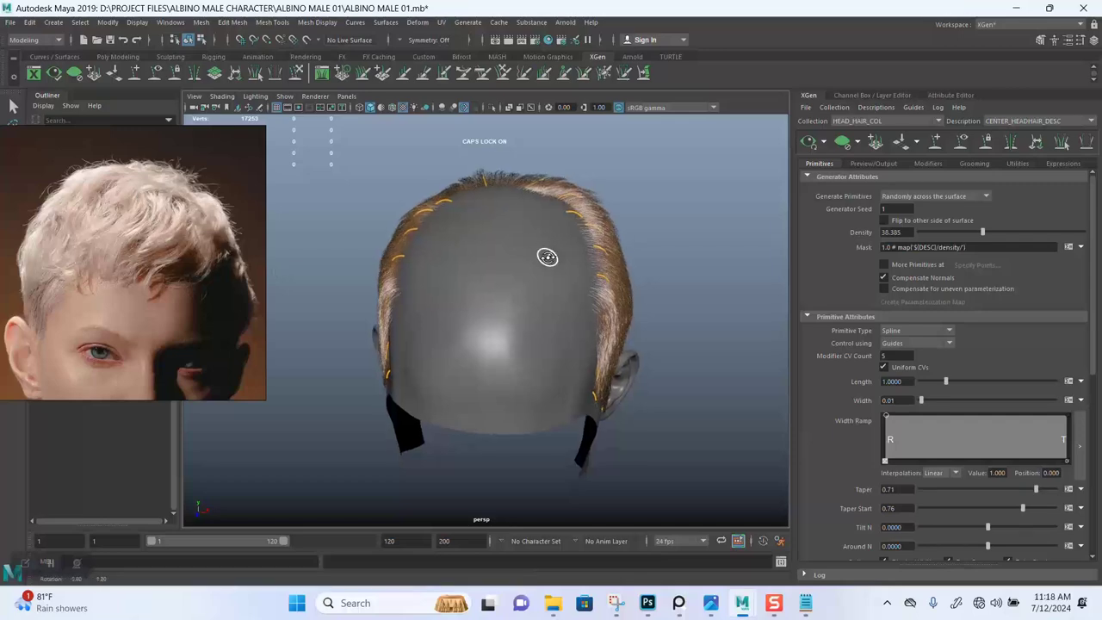
{"action": "left_click_drag", "start_coordinate": [547, 236], "coordinate": [559, 209], "text": "alt"}
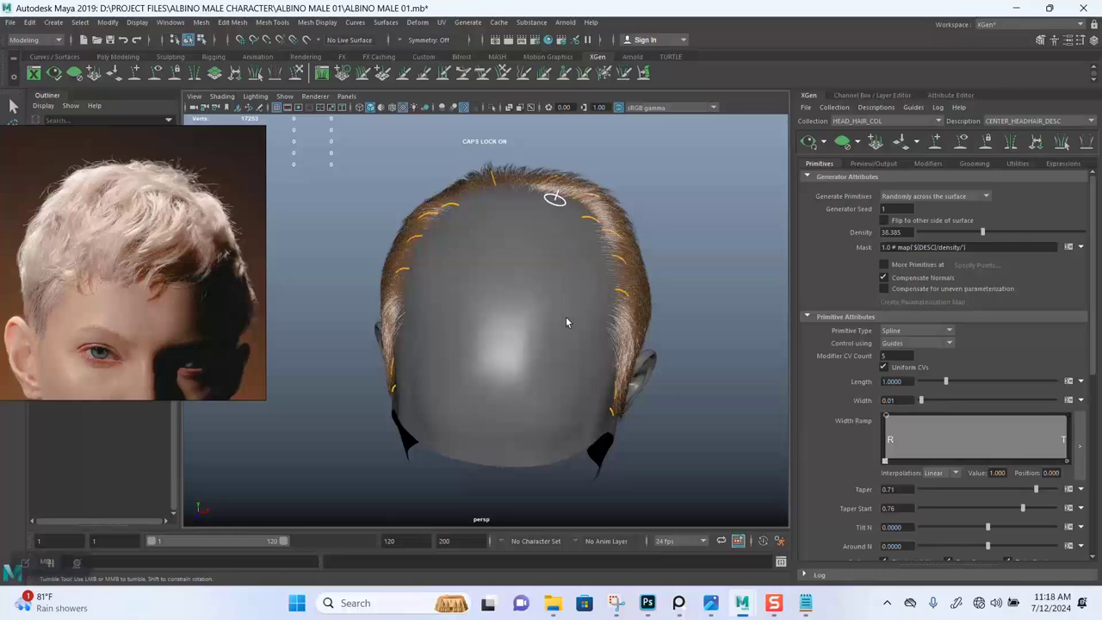
- Place a new guide on the crown and scale it much longer
{"action": "left_click", "coordinate": [555, 197]}
{"action": "left_click_drag", "start_coordinate": [557, 232], "coordinate": [454, 245]}
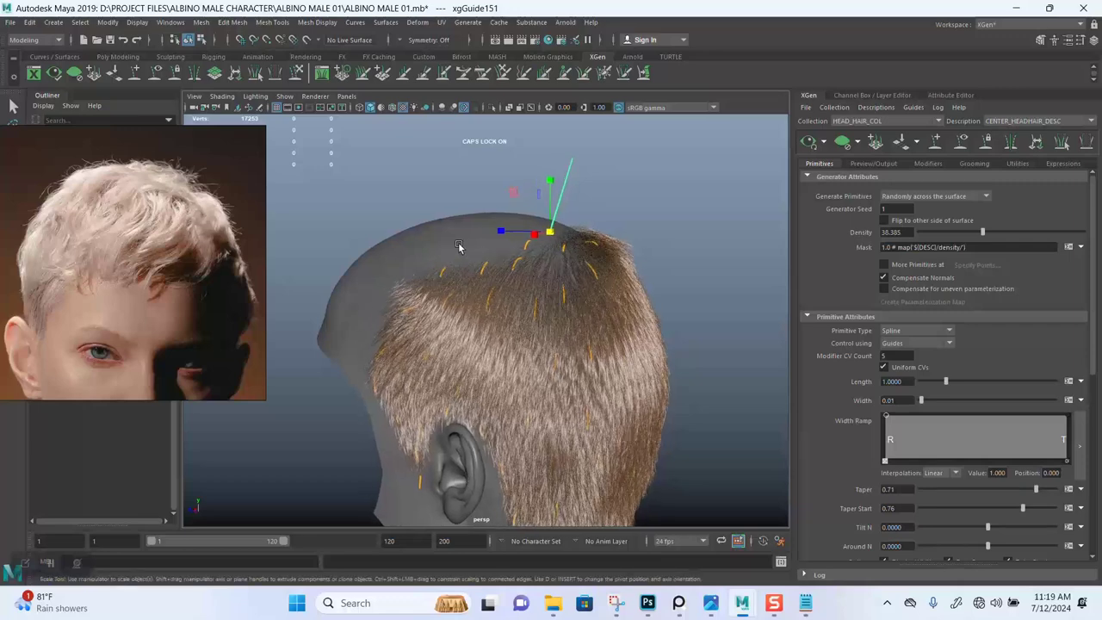
{"action": "left_click_drag", "start_coordinate": [551, 231], "coordinate": [598, 189]}
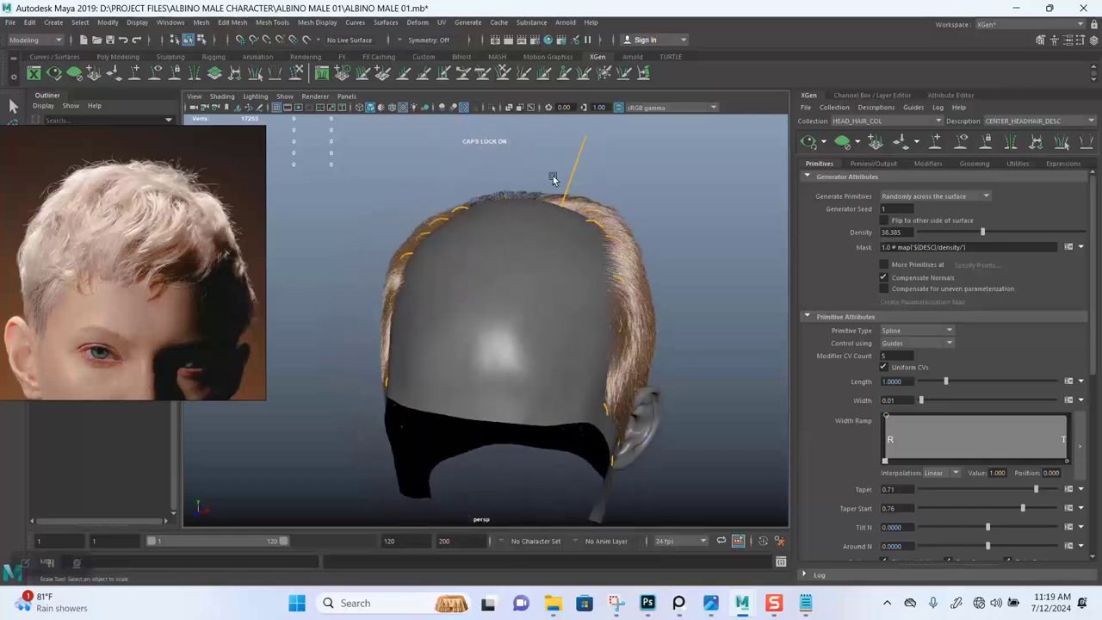
- Select BACK_SIDES_HEADHAIR_DESC and orbit around the head to review its back and side hair
{"action": "left_click", "coordinate": [1005, 123]}
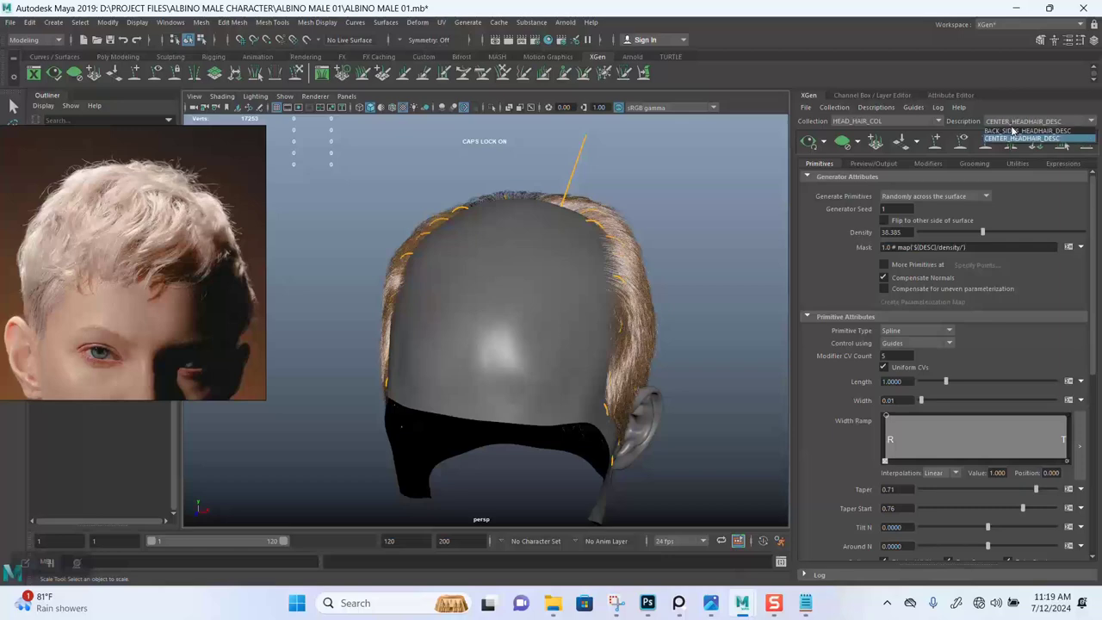
{"action": "left_click", "coordinate": [1007, 131]}
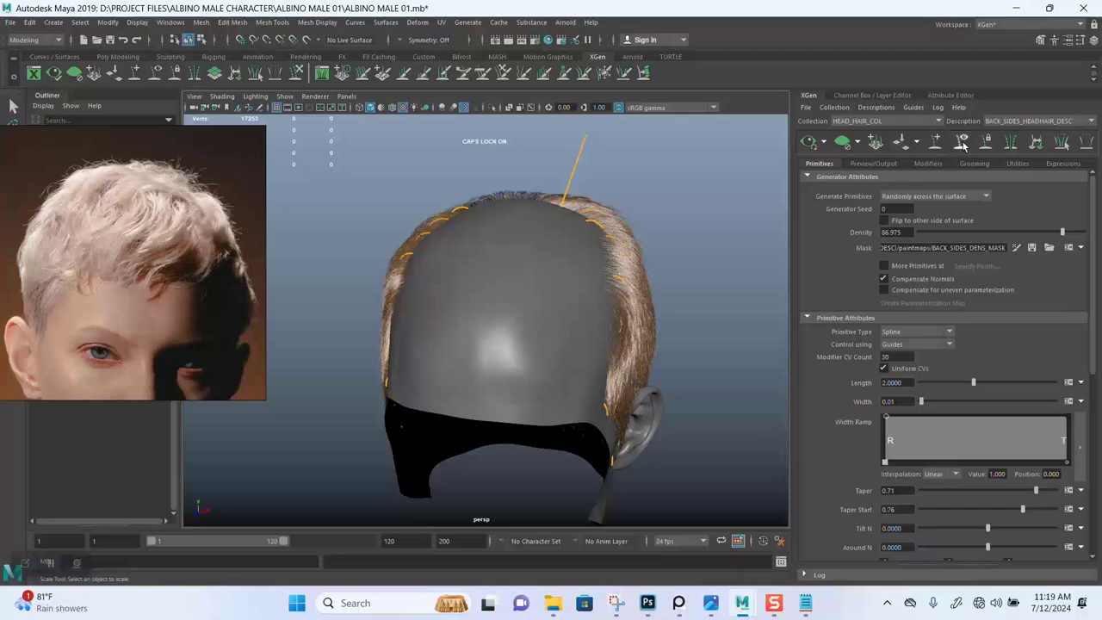
{"action": "left_click_drag", "start_coordinate": [576, 254], "coordinate": [698, 224], "text": "alt"}
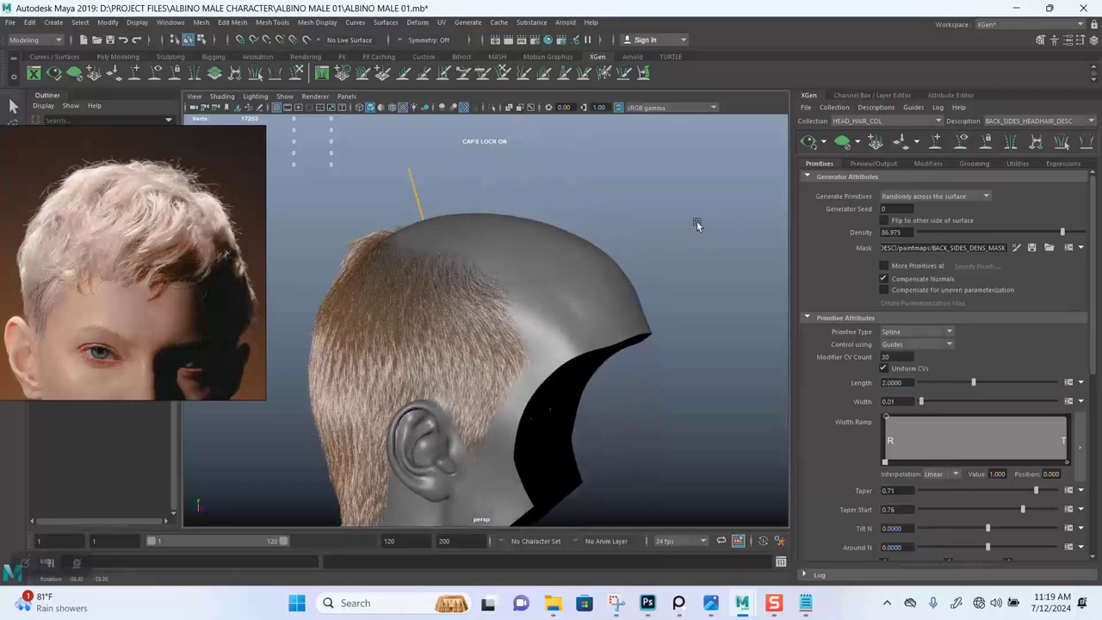
{"action": "scroll", "coordinate": [439, 335], "scroll_direction": "up", "scroll_amount": 3}
{"action": "left_click_drag", "start_coordinate": [449, 355], "coordinate": [526, 289], "text": "alt"}
{"action": "left_click_drag", "start_coordinate": [506, 249], "coordinate": [534, 262], "text": "alt"}
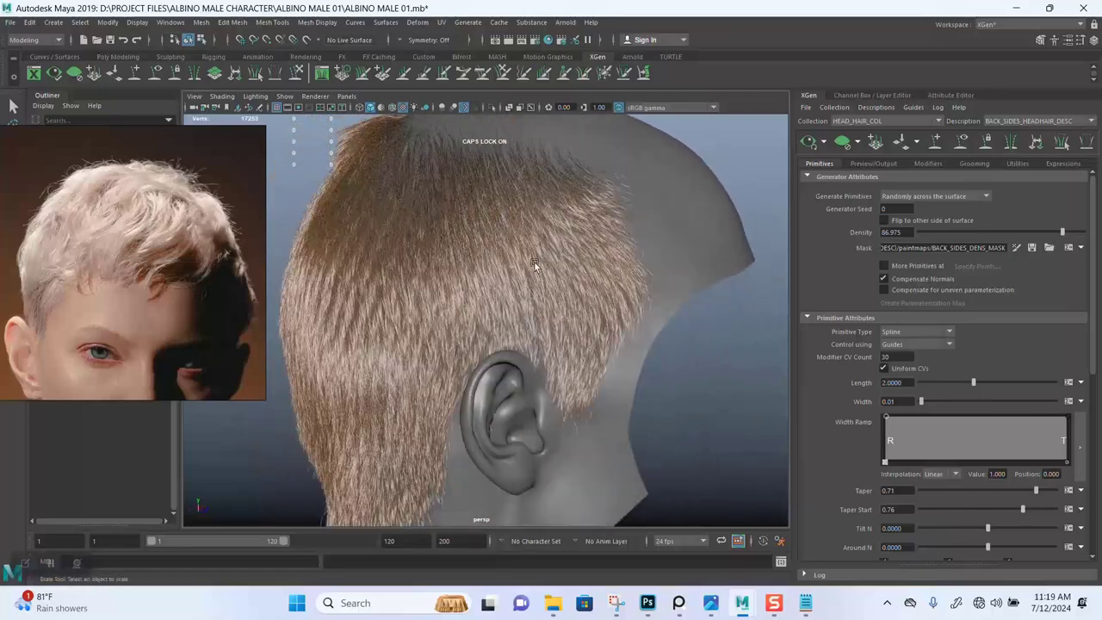
{"action": "right_click_drag", "start_coordinate": [514, 251], "coordinate": [510, 290], "text": "alt"}
{"action": "left_click_drag", "start_coordinate": [510, 290], "coordinate": [585, 286], "text": "alt"}
{"action": "left_click_drag", "start_coordinate": [550, 335], "coordinate": [537, 304], "text": "alt"}
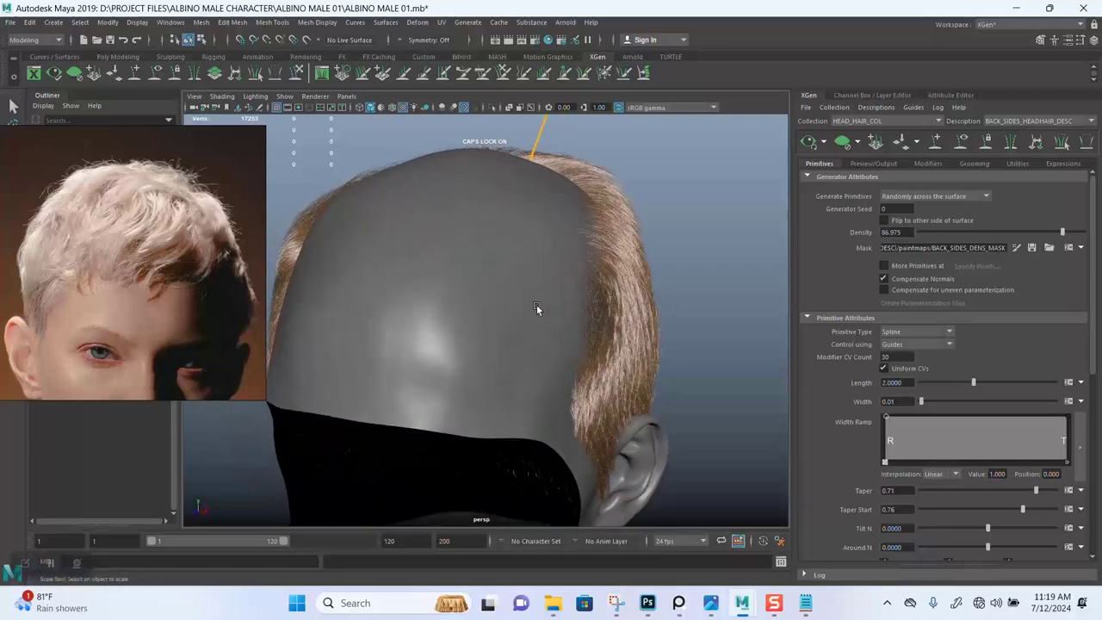
{"action": "left_click_drag", "start_coordinate": [534, 242], "coordinate": [325, 248], "text": "alt"}
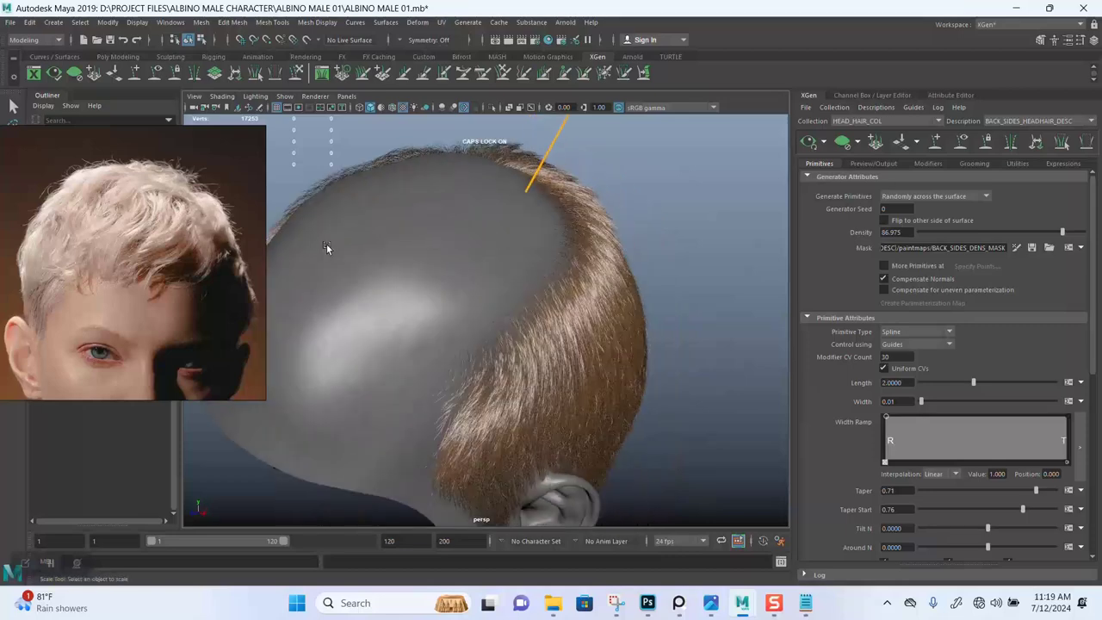
{"action": "left_click_drag", "start_coordinate": [466, 242], "coordinate": [486, 220], "text": "alt"}
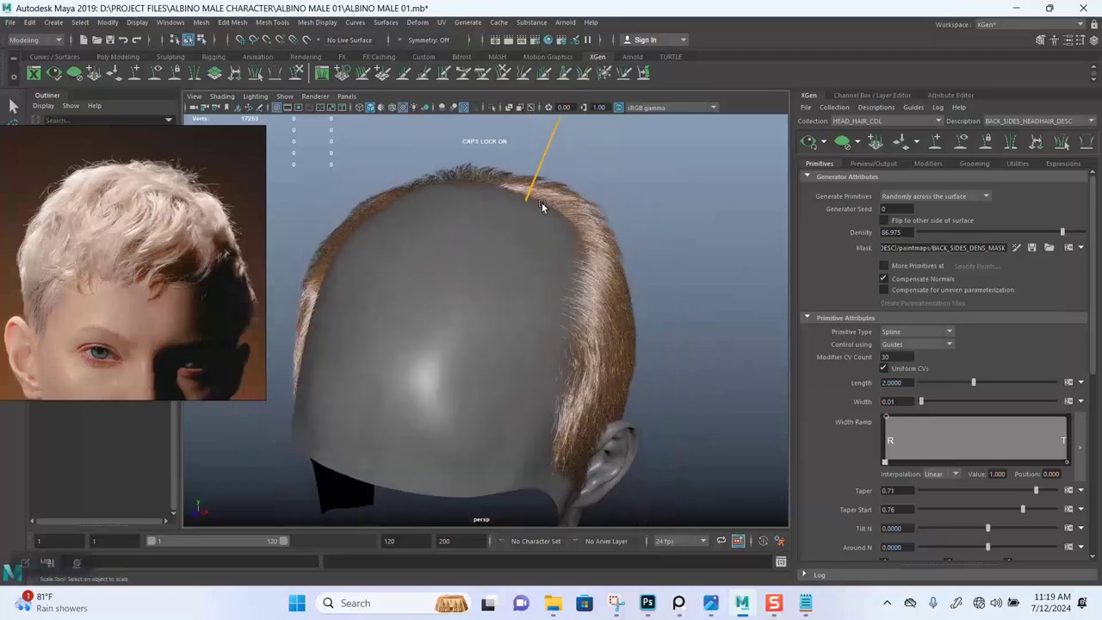
- Make CENTER_HEADHAIR_DESC the active description again and save the scene
{"action": "left_click", "coordinate": [1032, 122]}
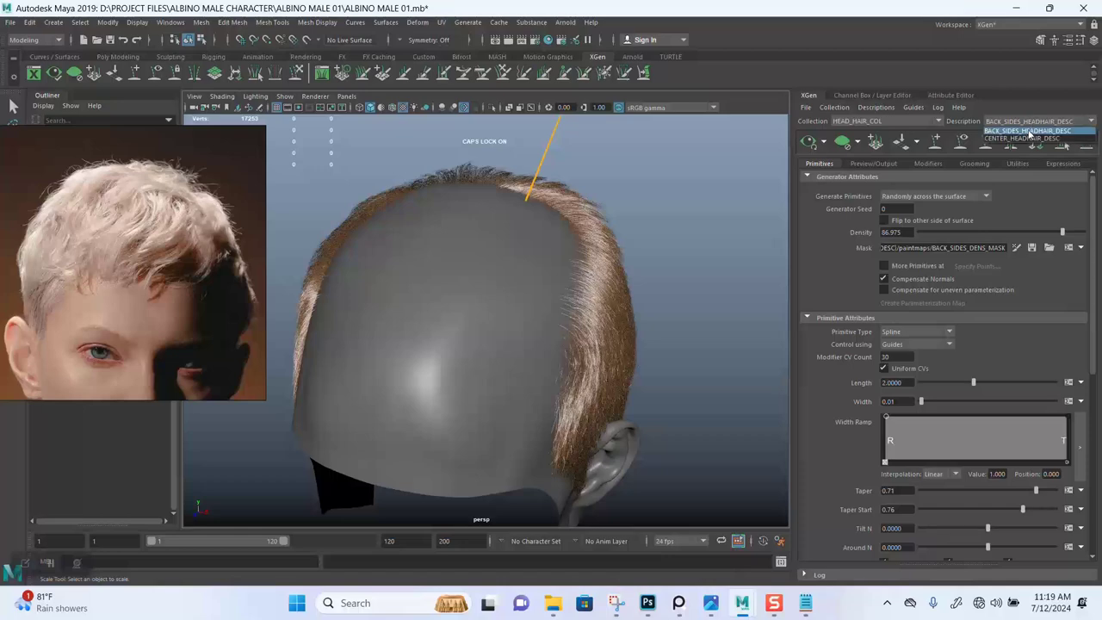
{"action": "left_click", "coordinate": [1027, 142]}
{"action": "left_click_drag", "start_coordinate": [564, 293], "coordinate": [616, 247], "text": "alt"}
{"action": "key", "text": "ctrl+s"}
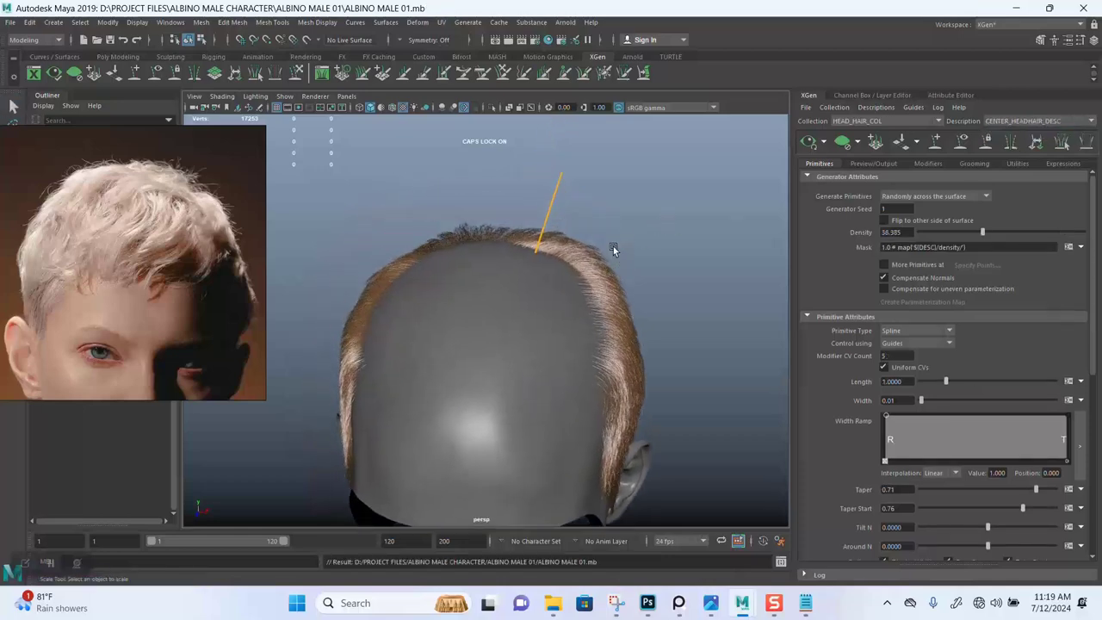
- Select the new crown guide for editing, viewing it over the top of the scalp
{"action": "left_click_drag", "start_coordinate": [542, 196], "coordinate": [579, 201], "text": "alt"}
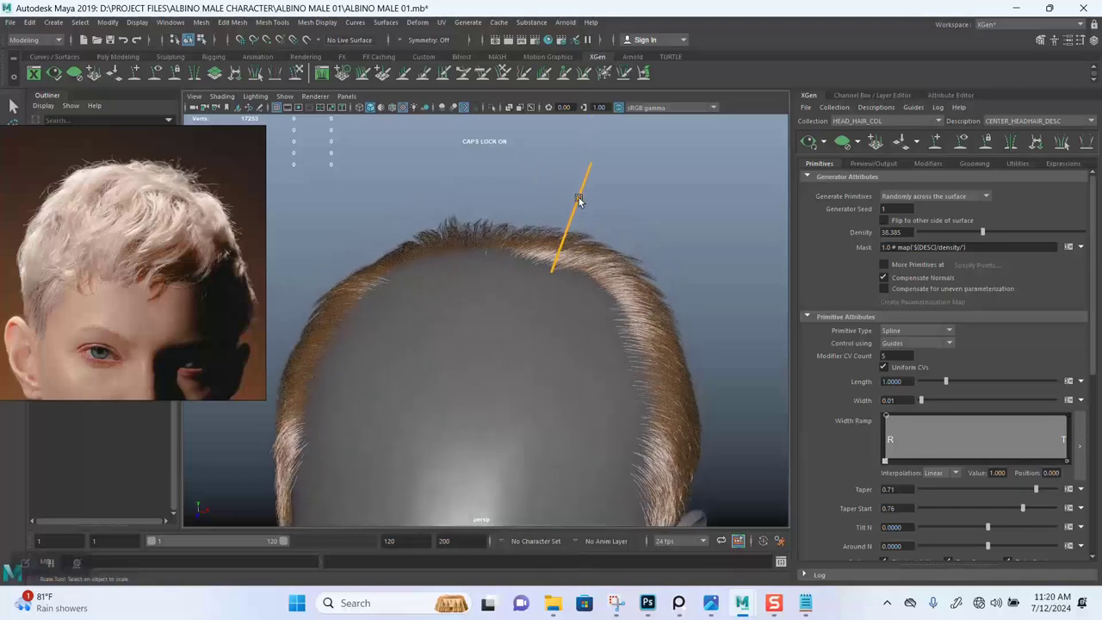
{"action": "left_click", "coordinate": [586, 175]}
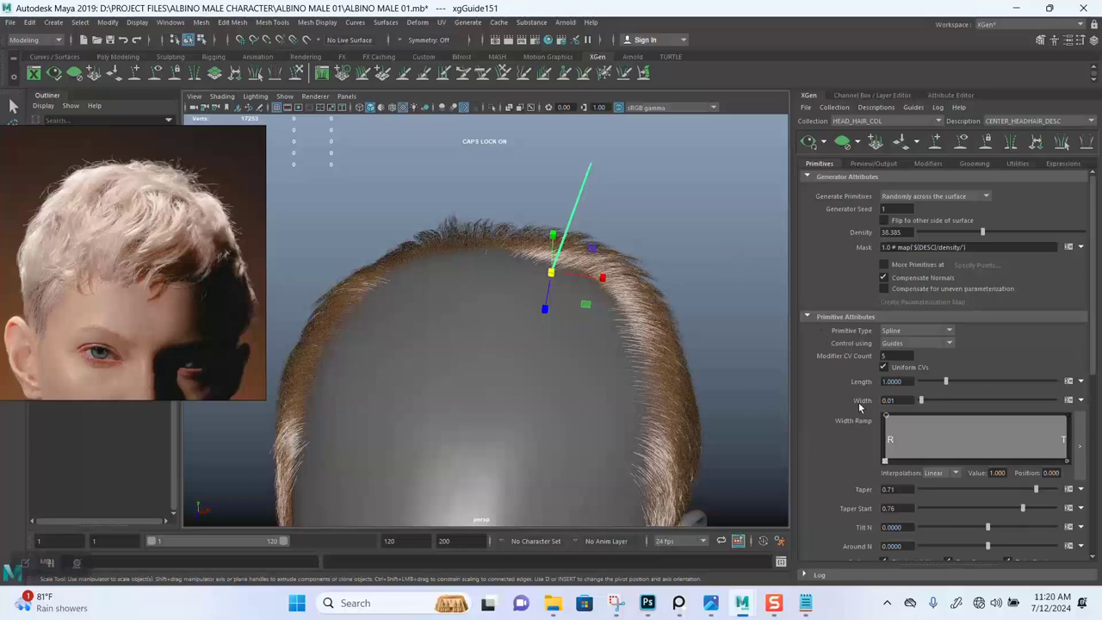
{"action": "middle_click_drag", "start_coordinate": [686, 436], "coordinate": [693, 376], "text": "alt"}
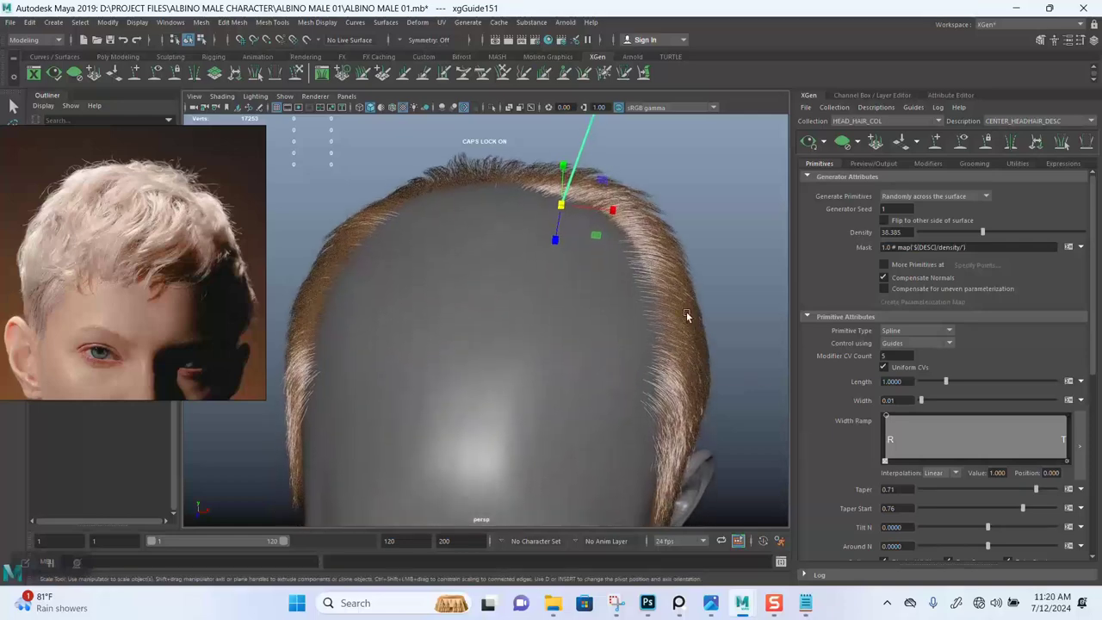
{"action": "middle_click_drag", "start_coordinate": [686, 316], "coordinate": [635, 344], "text": "alt"}
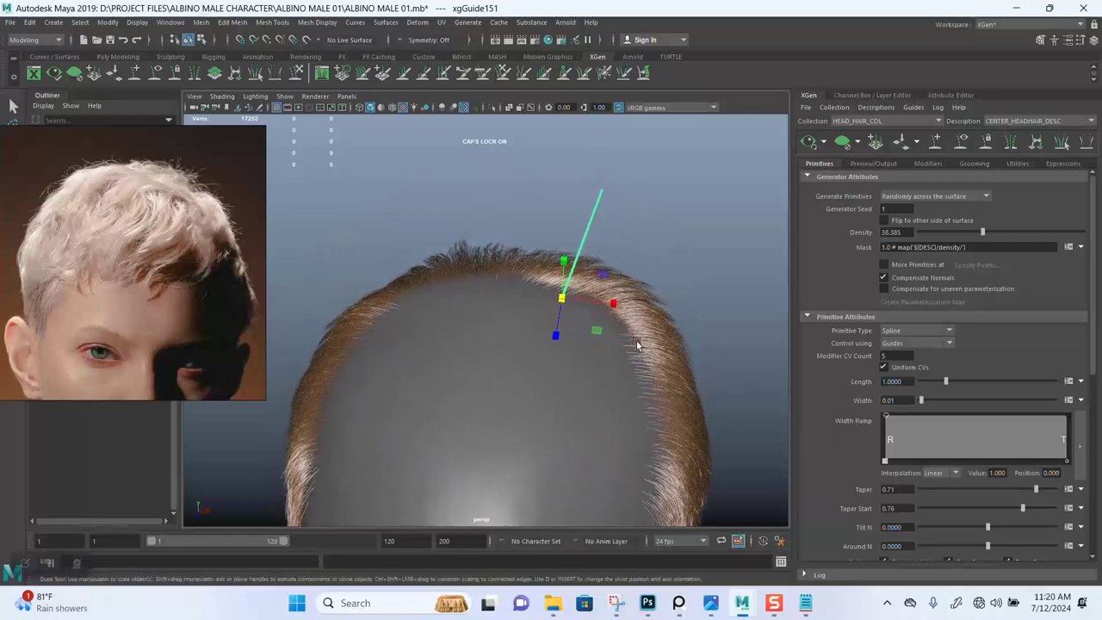
- Switch to the Sculpt Guides tool with Modifier CV Count 30 and frame the head
{"action": "left_click", "coordinate": [302, 74]}
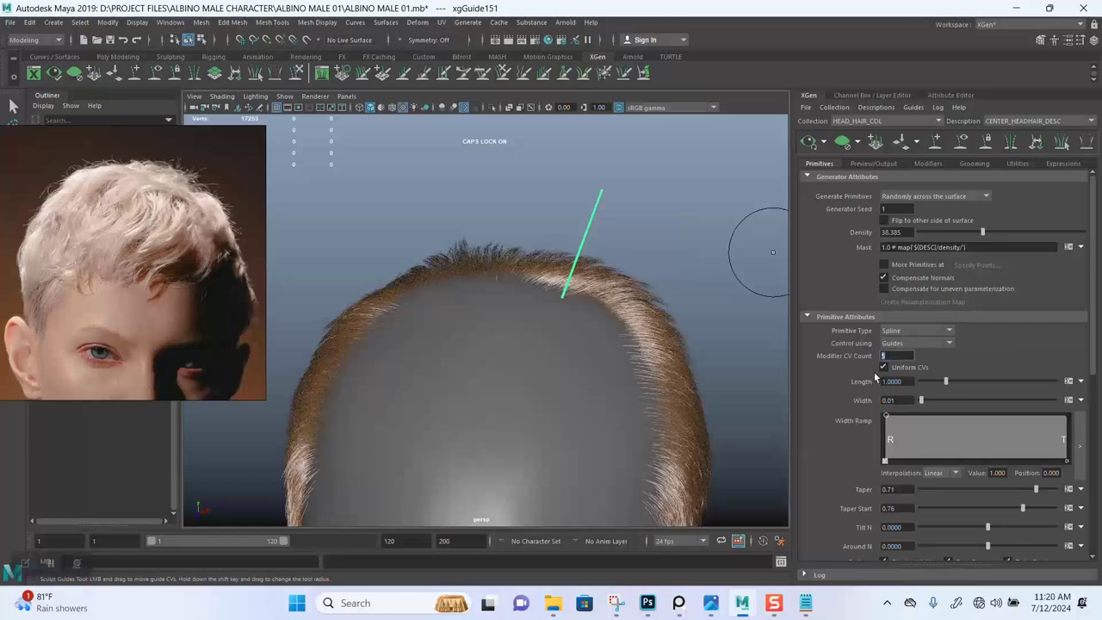
{"action": "type", "text": "0"}
{"action": "key", "text": "Return"}
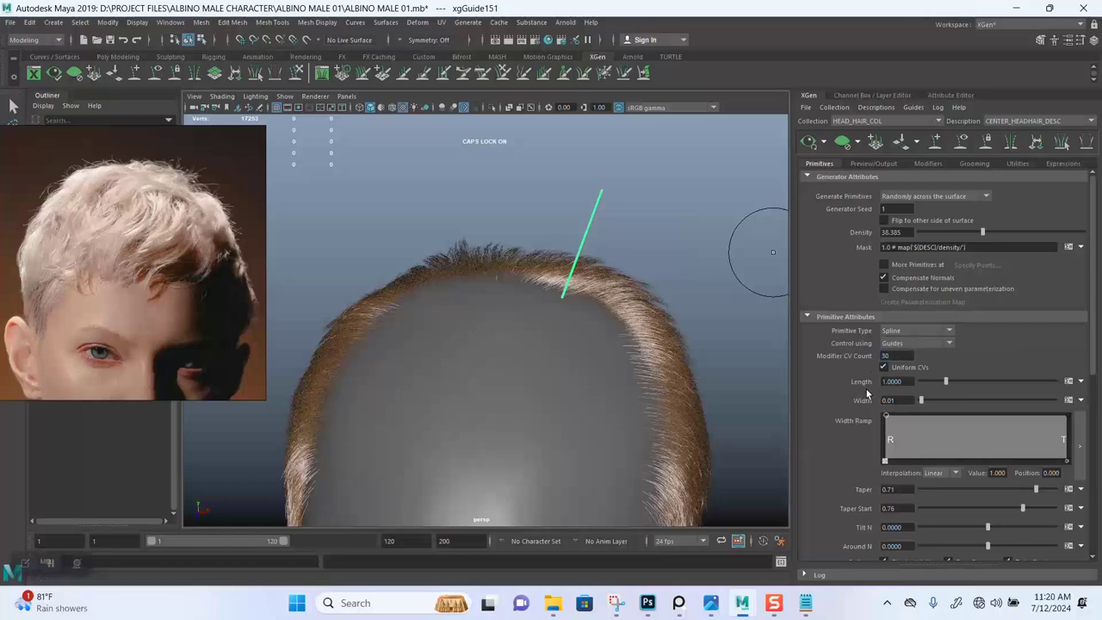
{"action": "scroll", "coordinate": [584, 323], "scroll_direction": "up", "scroll_amount": 2}
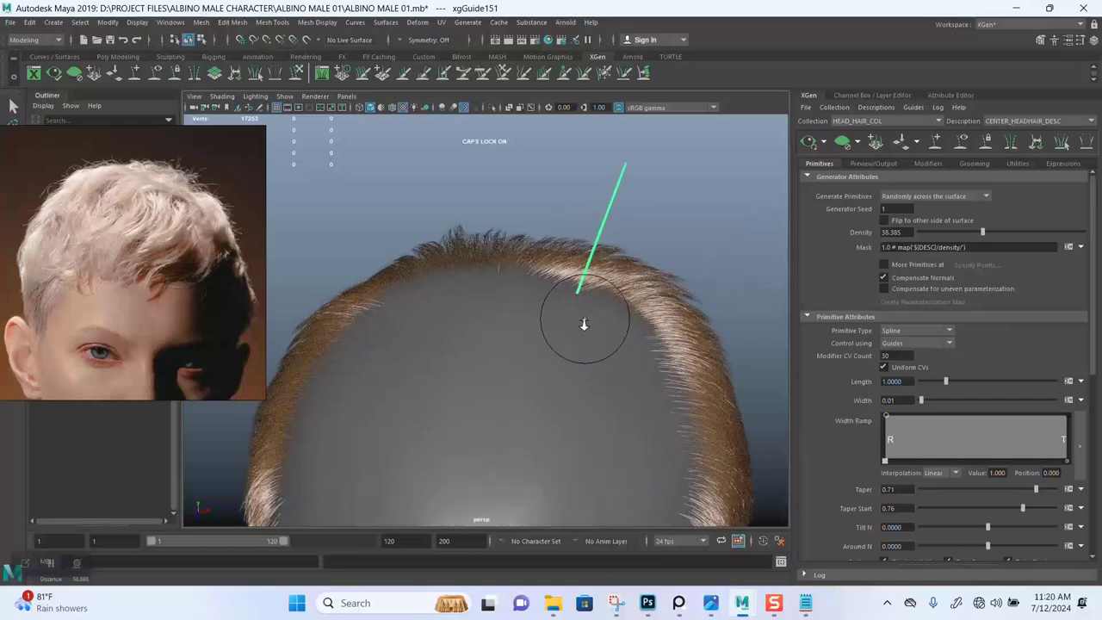
{"action": "left_click_drag", "start_coordinate": [583, 323], "coordinate": [572, 289], "text": "alt"}
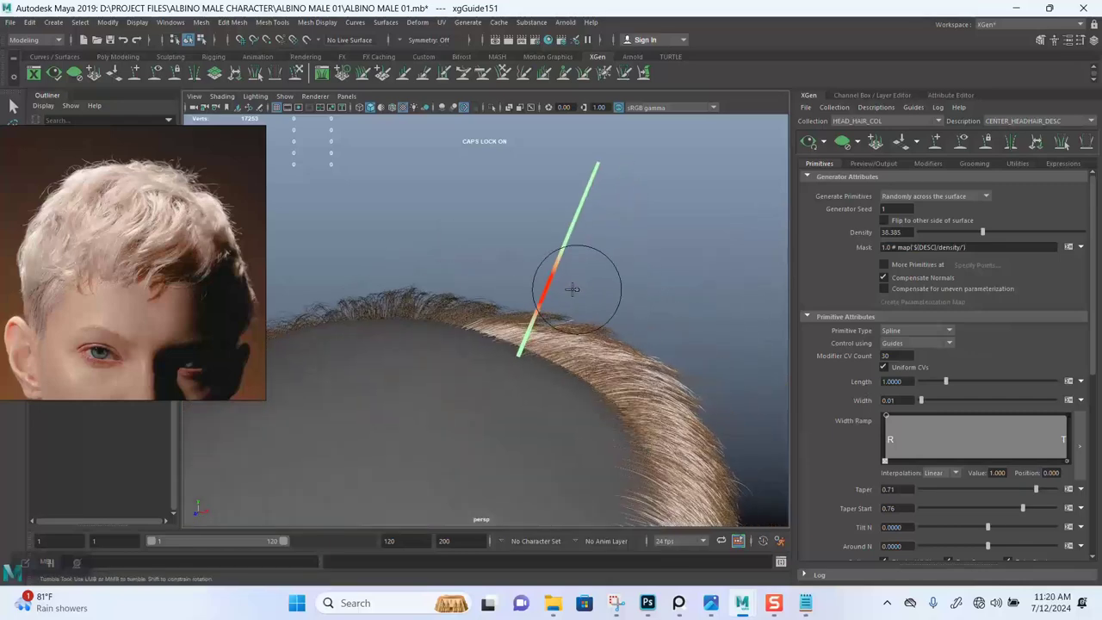
{"action": "right_click_drag", "start_coordinate": [570, 253], "coordinate": [573, 266], "text": "alt"}
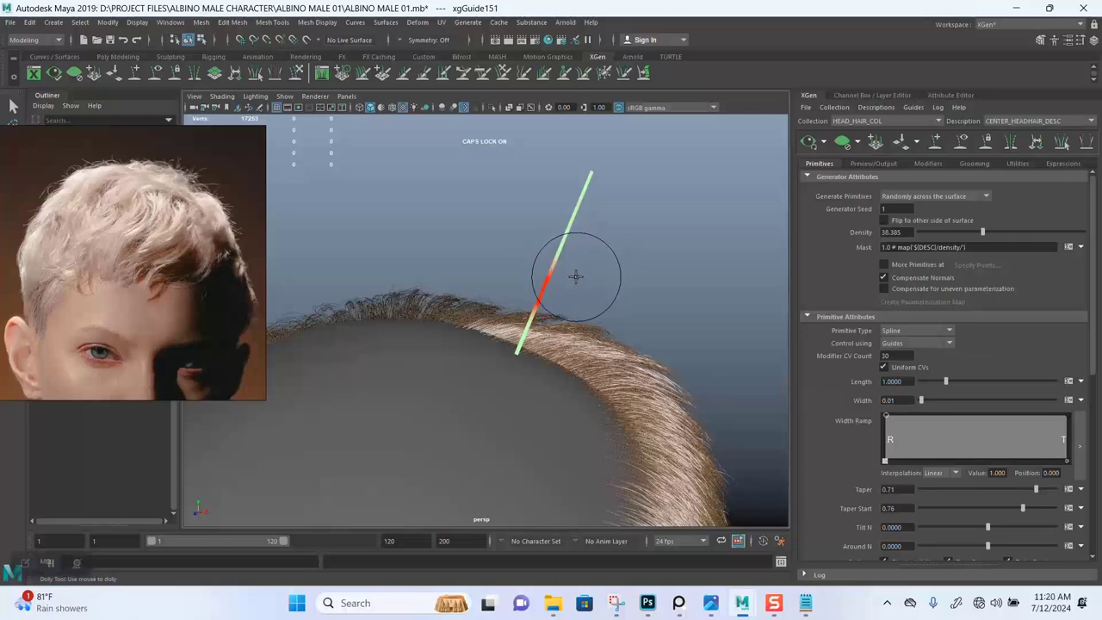
{"action": "middle_click_drag", "start_coordinate": [583, 280], "coordinate": [610, 290], "text": "alt"}
{"action": "right_click_drag", "start_coordinate": [592, 191], "coordinate": [631, 253], "text": "alt"}
{"action": "mouse_move", "coordinate": [631, 253]}
{"action": "left_mouse_down", "text": "alt"}
{"action": "mouse_move", "coordinate": [628, 264]}
{"action": "mouse_move", "coordinate": [646, 244]}
{"action": "mouse_move", "coordinate": [600, 225]}
{"action": "mouse_move", "coordinate": [697, 244]}
{"action": "mouse_move", "coordinate": [634, 209]}
{"action": "mouse_move", "coordinate": [677, 224]}
{"action": "mouse_move", "coordinate": [629, 168]}
{"action": "mouse_move", "coordinate": [499, 153]}
{"action": "mouse_move", "coordinate": [387, 200]}
{"action": "mouse_move", "coordinate": [542, 275]}
{"action": "mouse_move", "coordinate": [656, 276]}
{"action": "mouse_move", "coordinate": [666, 293]}
{"action": "mouse_move", "coordinate": [640, 290]}
{"action": "mouse_move", "coordinate": [673, 290]}
{"action": "mouse_move", "coordinate": [631, 283]}
{"action": "mouse_move", "coordinate": [642, 296]}
{"action": "mouse_move", "coordinate": [663, 275]}
{"action": "mouse_move", "coordinate": [695, 283]}
{"action": "mouse_move", "coordinate": [654, 285]}
{"action": "left_mouse_up", "text": "alt"}
- Lengthen the crown guide slightly and brush it into a gentle curve, then return to Select
{"action": "key", "text": "r"}
{"action": "left_click_drag", "start_coordinate": [499, 295], "coordinate": [636, 283]}
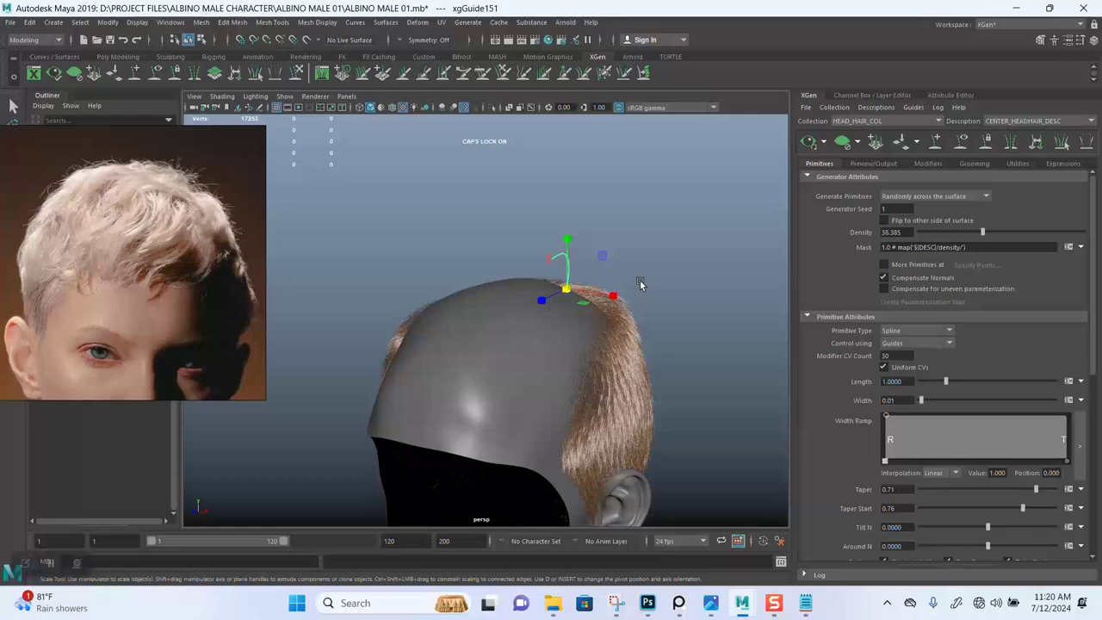
{"action": "key", "text": "y"}
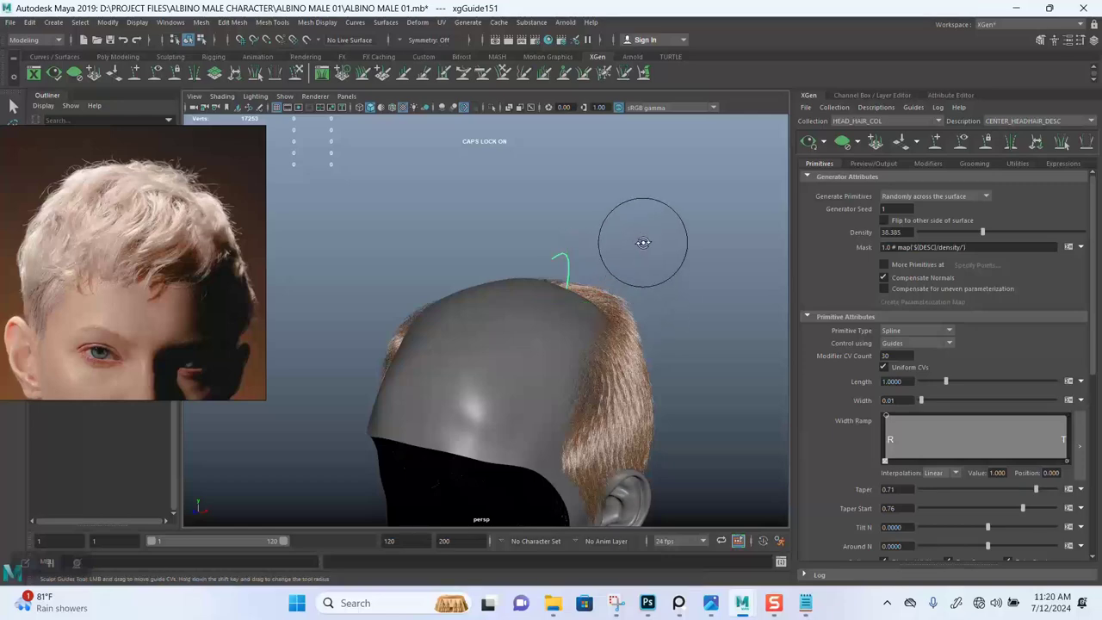
{"action": "mouse_move", "coordinate": [643, 243]}
{"action": "left_mouse_down", "text": "alt"}
{"action": "mouse_move", "coordinate": [659, 302]}
{"action": "mouse_move", "coordinate": [663, 258]}
{"action": "mouse_move", "coordinate": [656, 265]}
{"action": "mouse_move", "coordinate": [680, 246]}
{"action": "mouse_move", "coordinate": [634, 250]}
{"action": "mouse_move", "coordinate": [622, 261]}
{"action": "mouse_move", "coordinate": [634, 266]}
{"action": "mouse_move", "coordinate": [591, 278]}
{"action": "mouse_move", "coordinate": [514, 332]}
{"action": "left_mouse_up", "text": "alt"}
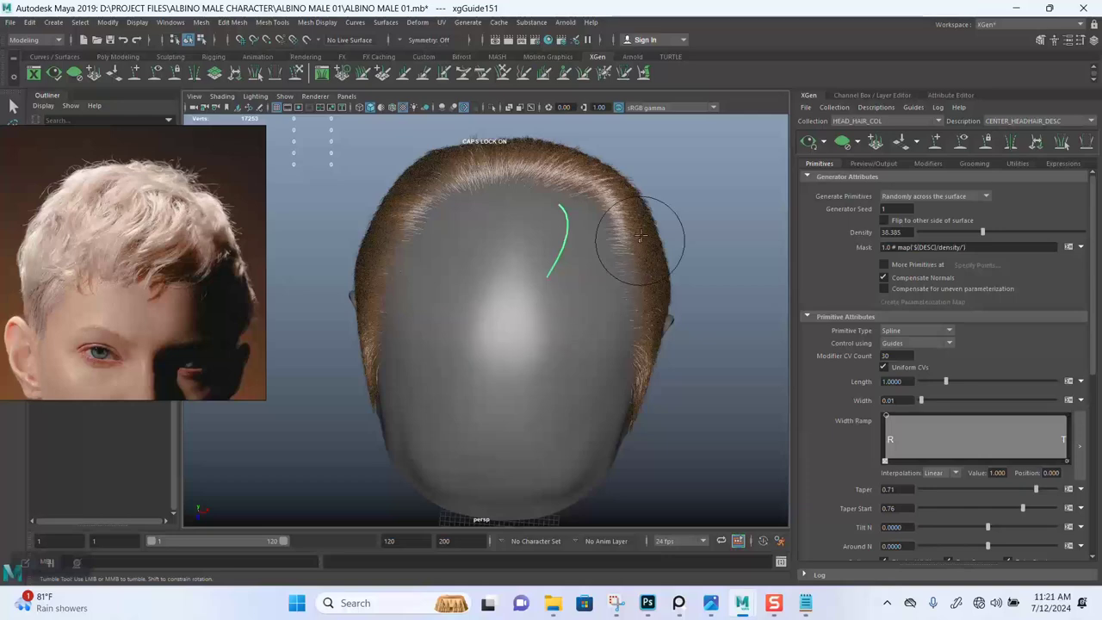
{"action": "mouse_move", "coordinate": [640, 235]}
{"action": "left_mouse_down", "text": "alt"}
{"action": "mouse_move", "coordinate": [651, 235]}
{"action": "mouse_move", "coordinate": [627, 270]}
{"action": "mouse_move", "coordinate": [597, 290]}
{"action": "left_mouse_up", "text": "alt"}
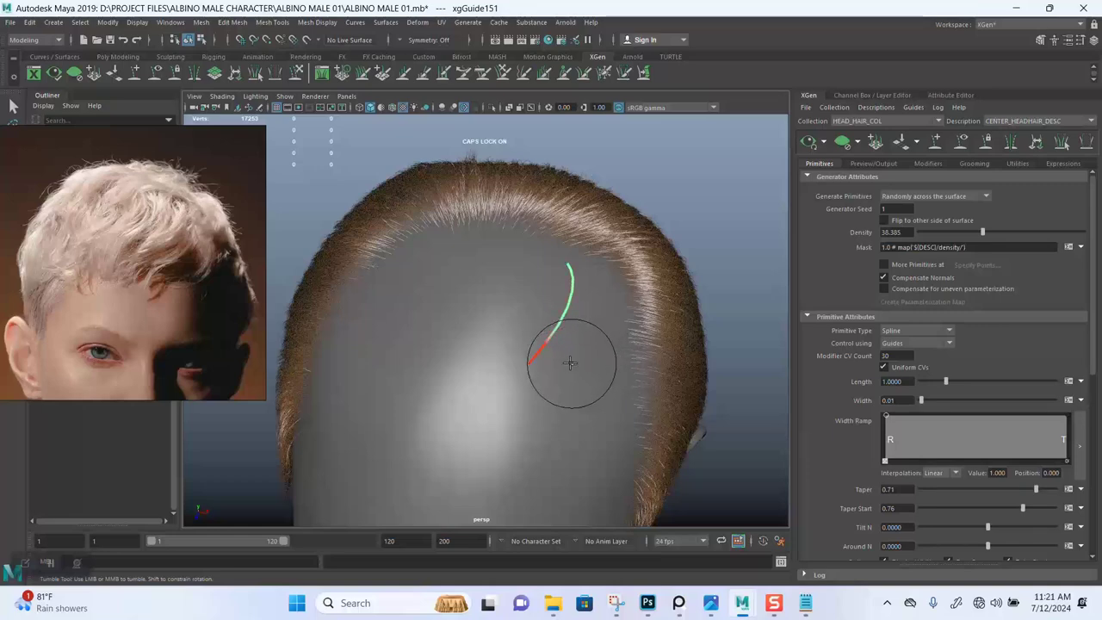
{"action": "mouse_move", "coordinate": [592, 351]}
{"action": "left_mouse_down", "text": "alt"}
{"action": "mouse_move", "coordinate": [645, 296]}
{"action": "mouse_move", "coordinate": [565, 288]}
{"action": "left_mouse_up", "text": "alt"}
{"action": "mouse_move", "coordinate": [474, 226]}
{"action": "left_mouse_down", "text": "alt"}
{"action": "mouse_move", "coordinate": [627, 216]}
{"action": "mouse_move", "coordinate": [461, 255]}
{"action": "left_mouse_up", "text": "alt"}
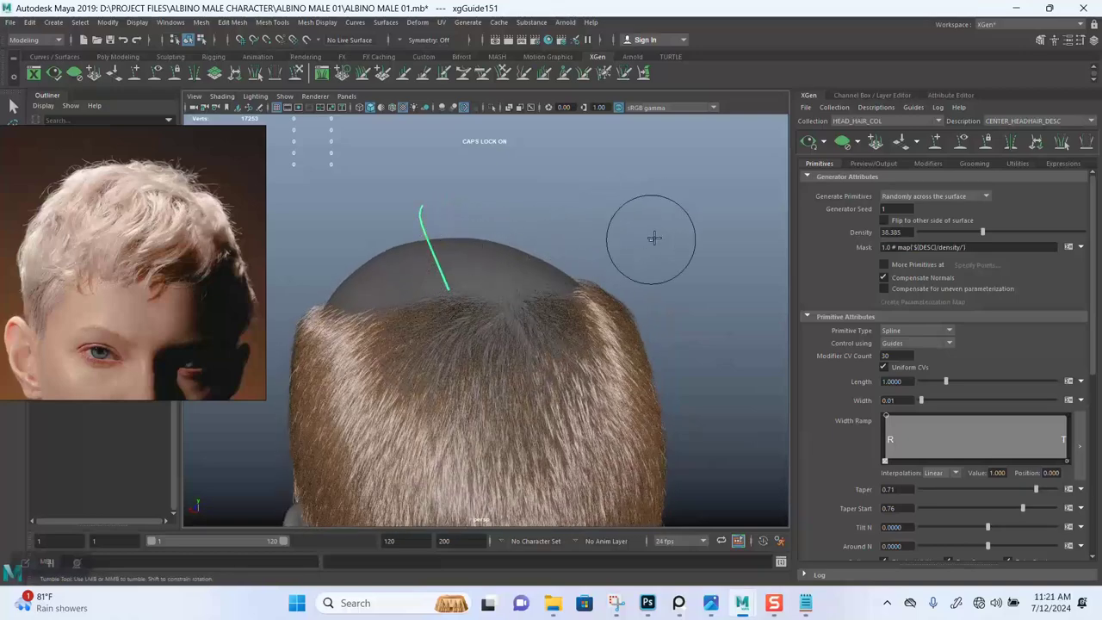
{"action": "key", "text": "q"}
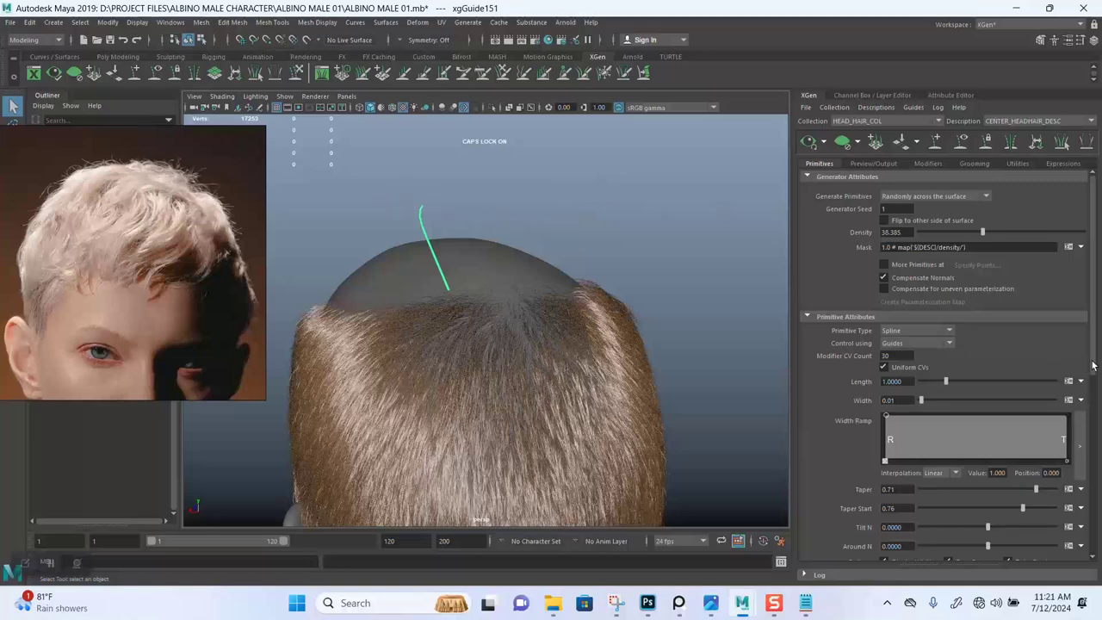
- Rebuild the crown guide with a new CV count from Guide Tools' Rebuild dialog
{"action": "scroll", "coordinate": [1093, 366], "scroll_direction": "down", "scroll_amount": 10}
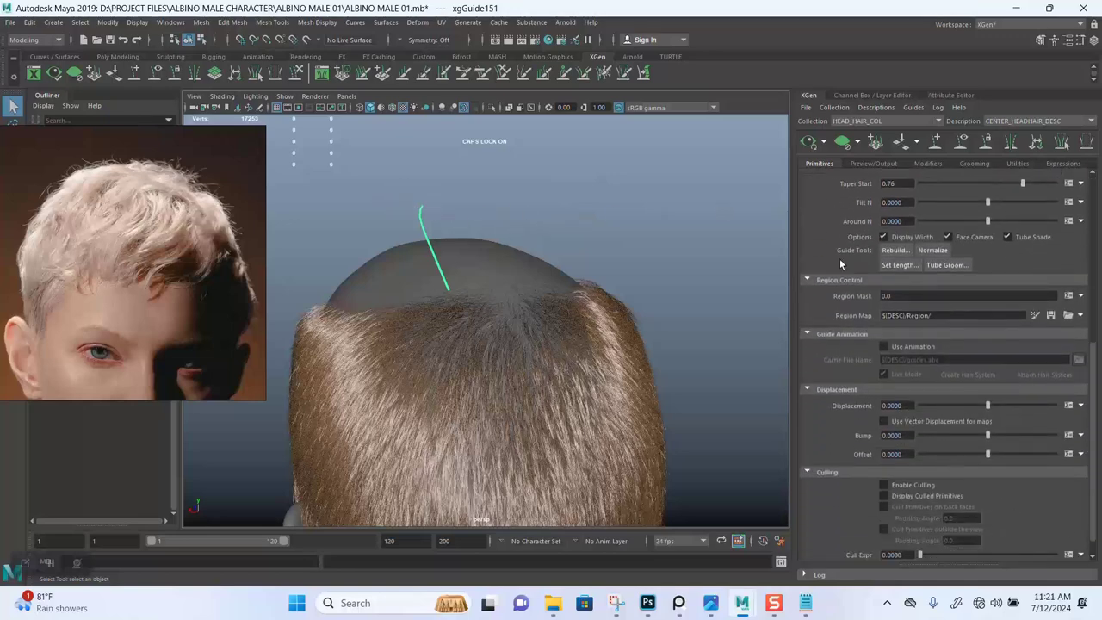
{"action": "left_click", "coordinate": [895, 251]}
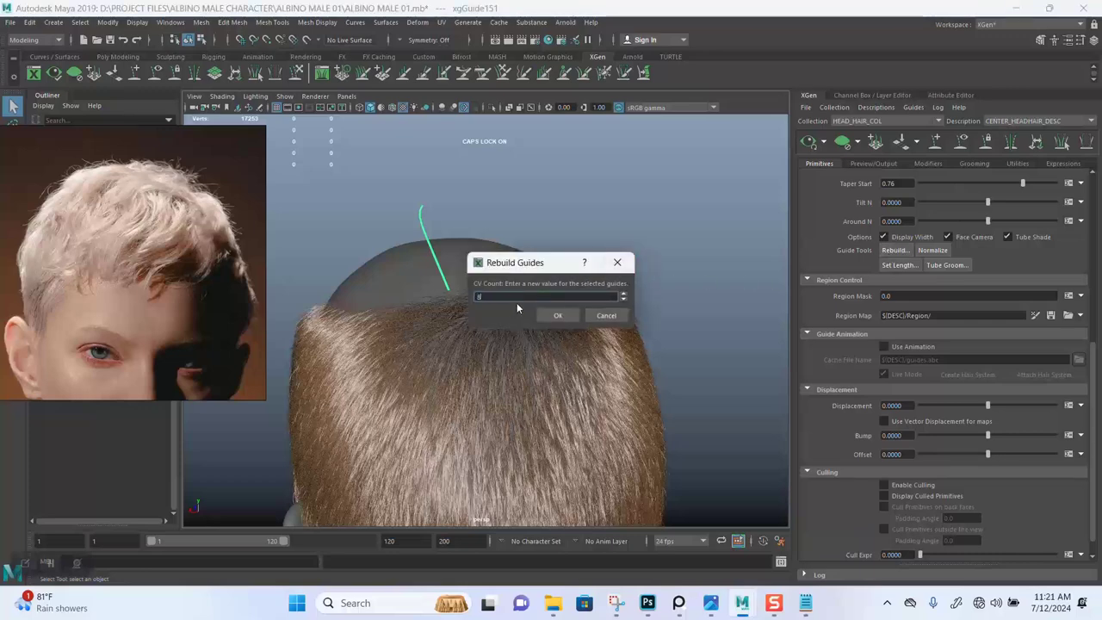
{"action": "left_click", "coordinate": [560, 315]}
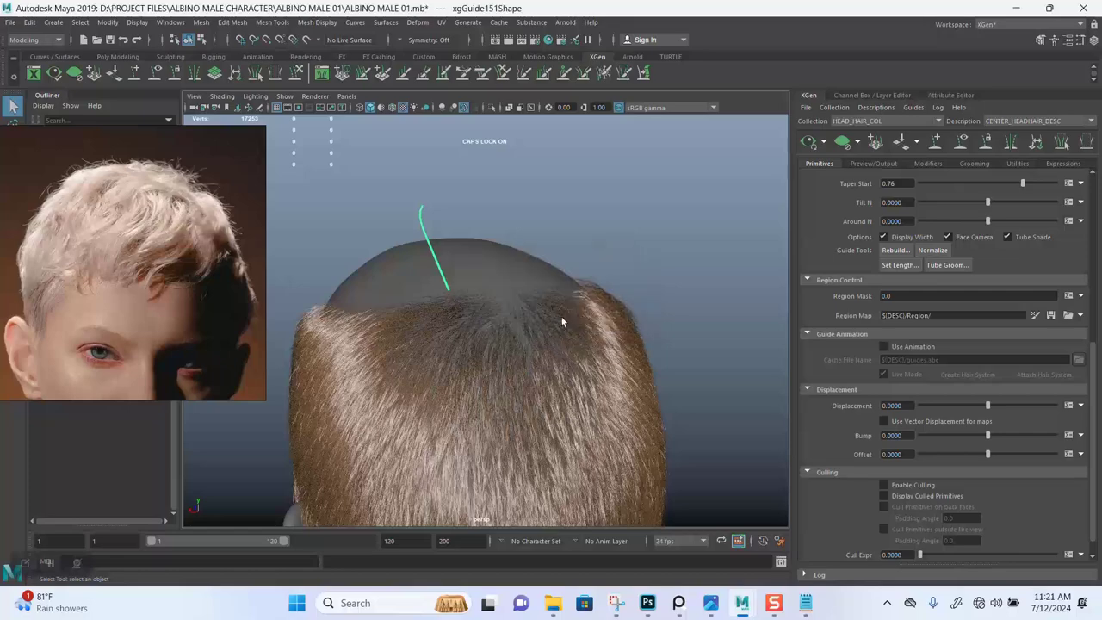
{"action": "left_click_drag", "start_coordinate": [681, 259], "coordinate": [560, 248], "text": "alt"}
- Brush-sculpt the rebuilt crown guide into an S-shaped bend curling back over the head
{"action": "key", "text": "y"}
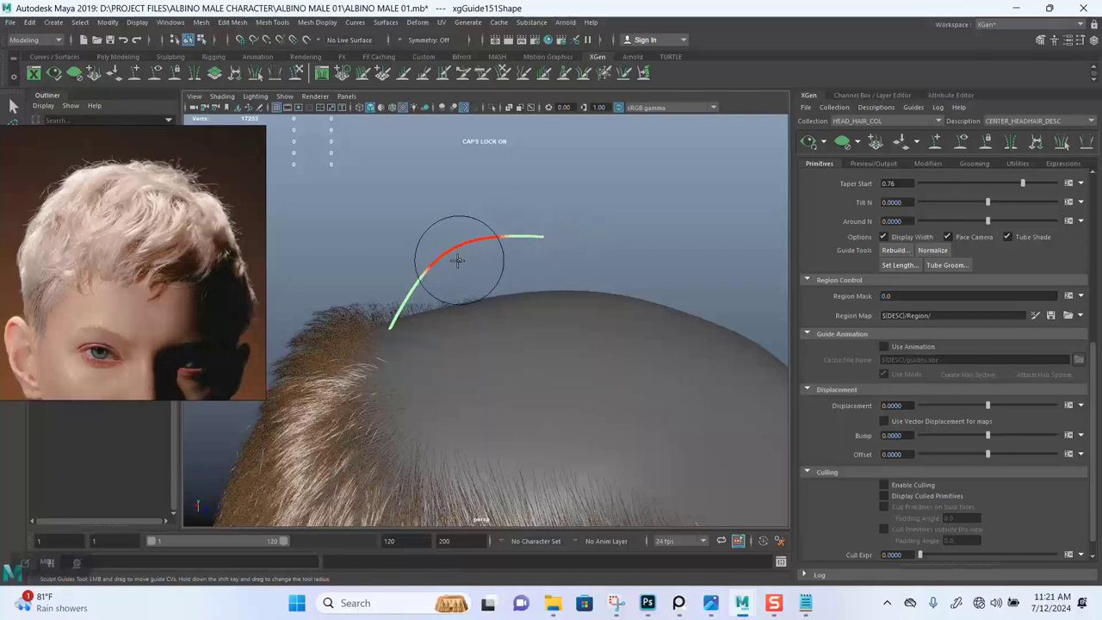
{"action": "left_click_drag", "start_coordinate": [451, 293], "coordinate": [408, 305], "text": "alt"}
{"action": "left_click_drag", "start_coordinate": [520, 284], "coordinate": [495, 341], "text": "alt"}
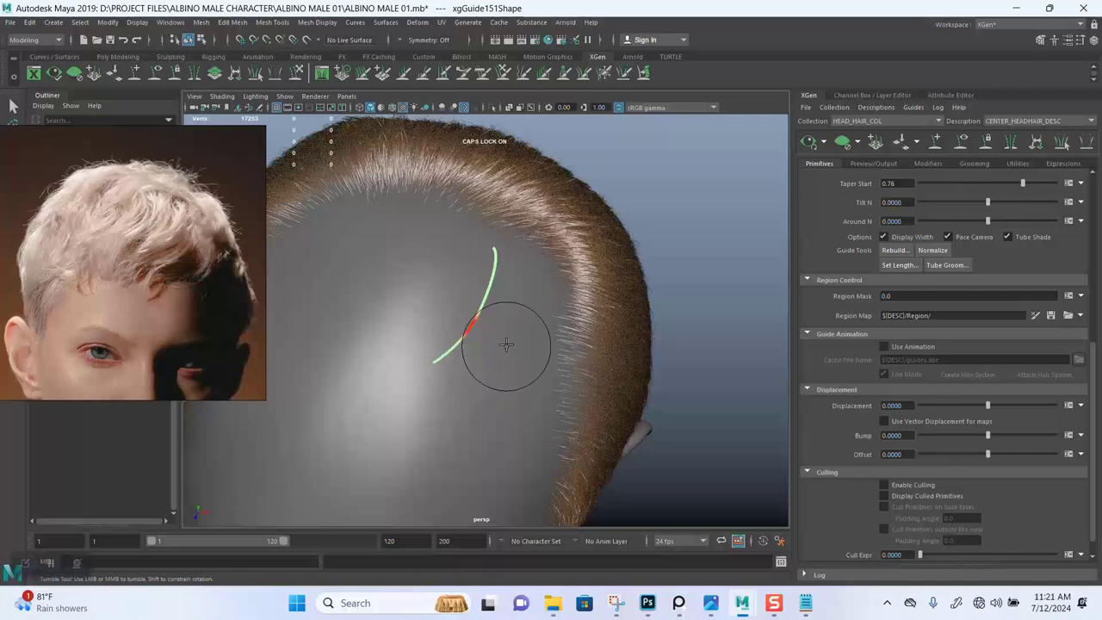
{"action": "left_click_drag", "start_coordinate": [545, 280], "coordinate": [479, 283], "text": "alt"}
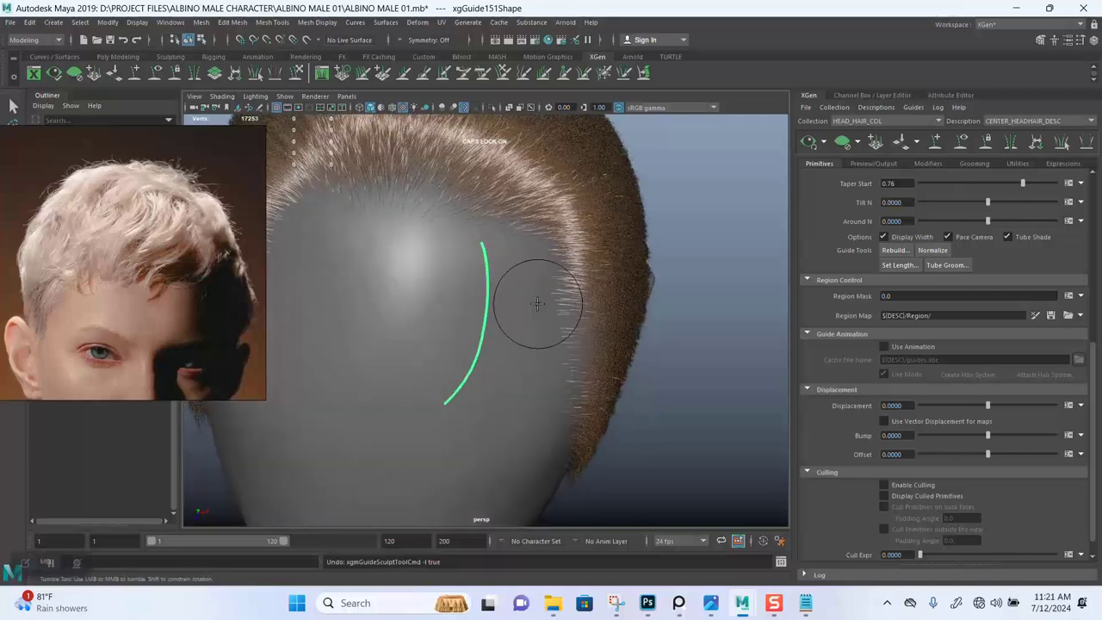
{"action": "mouse_move", "coordinate": [536, 303]}
{"action": "left_mouse_down", "text": "alt"}
{"action": "mouse_move", "coordinate": [525, 270]}
{"action": "mouse_move", "coordinate": [537, 276]}
{"action": "mouse_move", "coordinate": [536, 300]}
{"action": "mouse_move", "coordinate": [470, 245]}
{"action": "left_mouse_up", "text": "alt"}
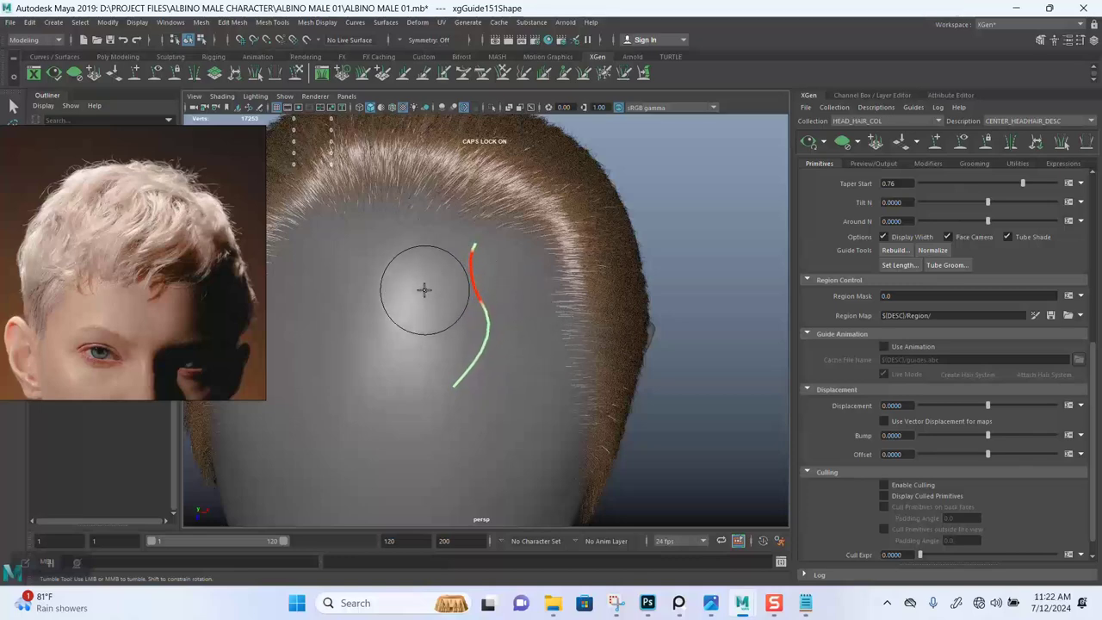
{"action": "left_click_drag", "start_coordinate": [533, 288], "coordinate": [528, 276], "text": "alt"}
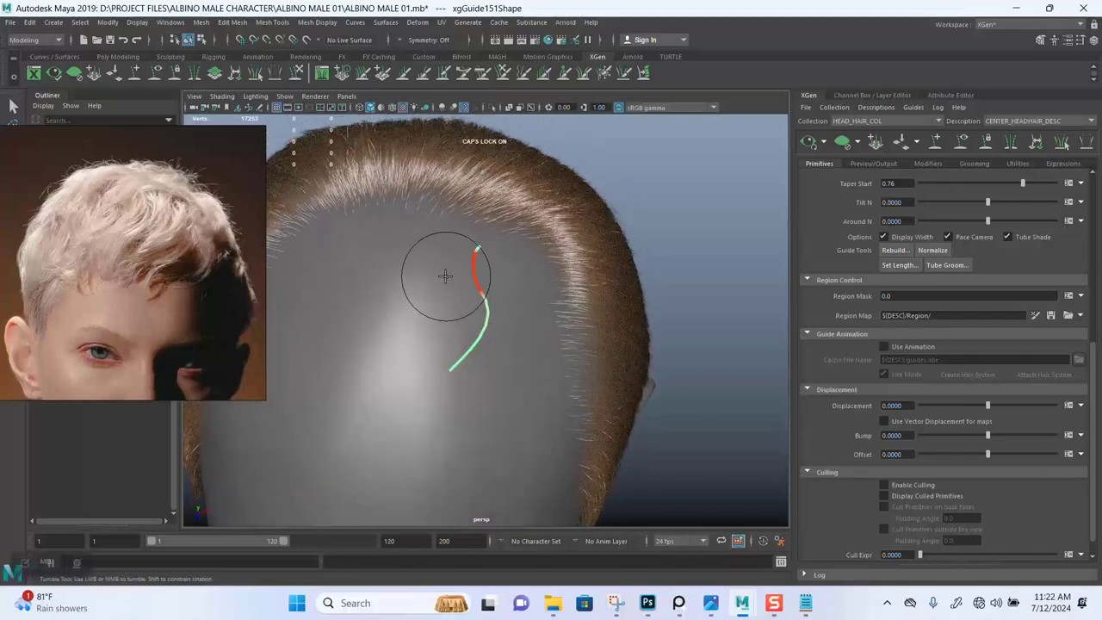
{"action": "left_click_drag", "start_coordinate": [428, 280], "coordinate": [561, 264], "text": "alt"}
{"action": "middle_click_drag", "start_coordinate": [561, 265], "coordinate": [465, 266], "text": "alt"}
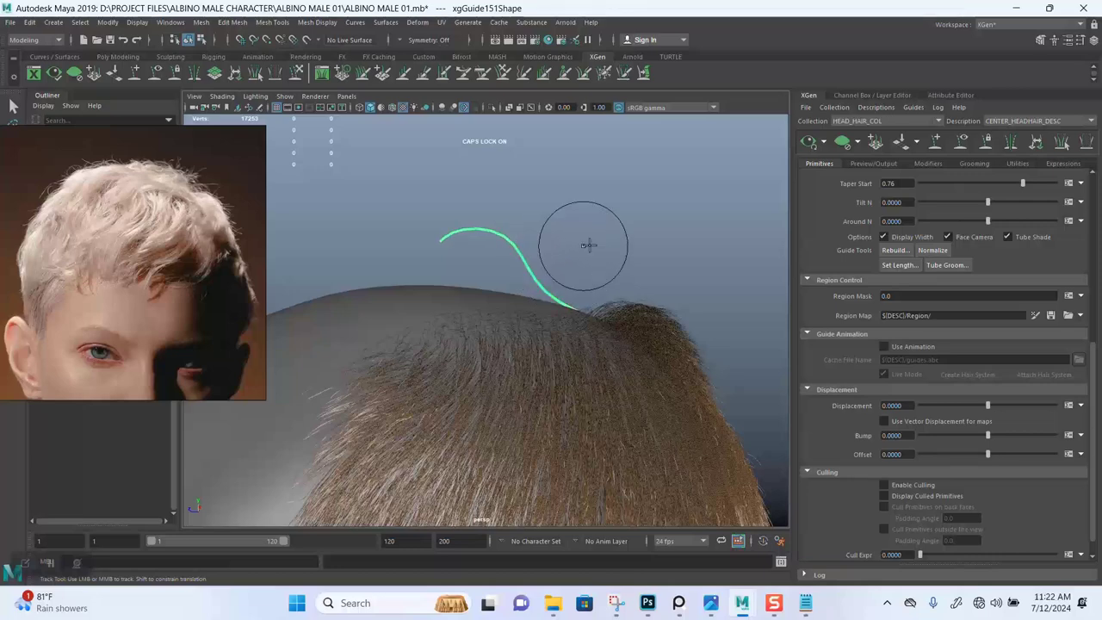
- Place a second guide on the crown beside the first one
{"action": "mouse_move", "coordinate": [584, 246]}
{"action": "left_mouse_down", "text": "alt"}
{"action": "mouse_move", "coordinate": [600, 243]}
{"action": "mouse_move", "coordinate": [562, 241]}
{"action": "mouse_move", "coordinate": [628, 276]}
{"action": "mouse_move", "coordinate": [660, 172]}
{"action": "mouse_move", "coordinate": [651, 229]}
{"action": "mouse_move", "coordinate": [438, 232]}
{"action": "mouse_move", "coordinate": [595, 254]}
{"action": "left_mouse_up", "text": "alt"}
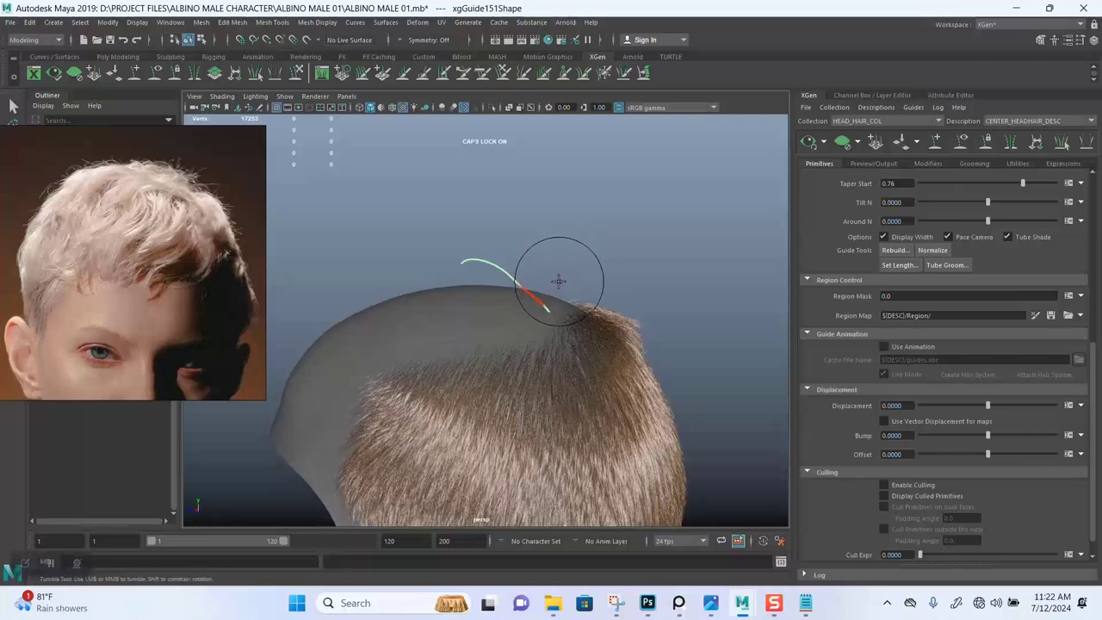
{"action": "left_click_drag", "start_coordinate": [559, 283], "coordinate": [462, 225], "text": "alt"}
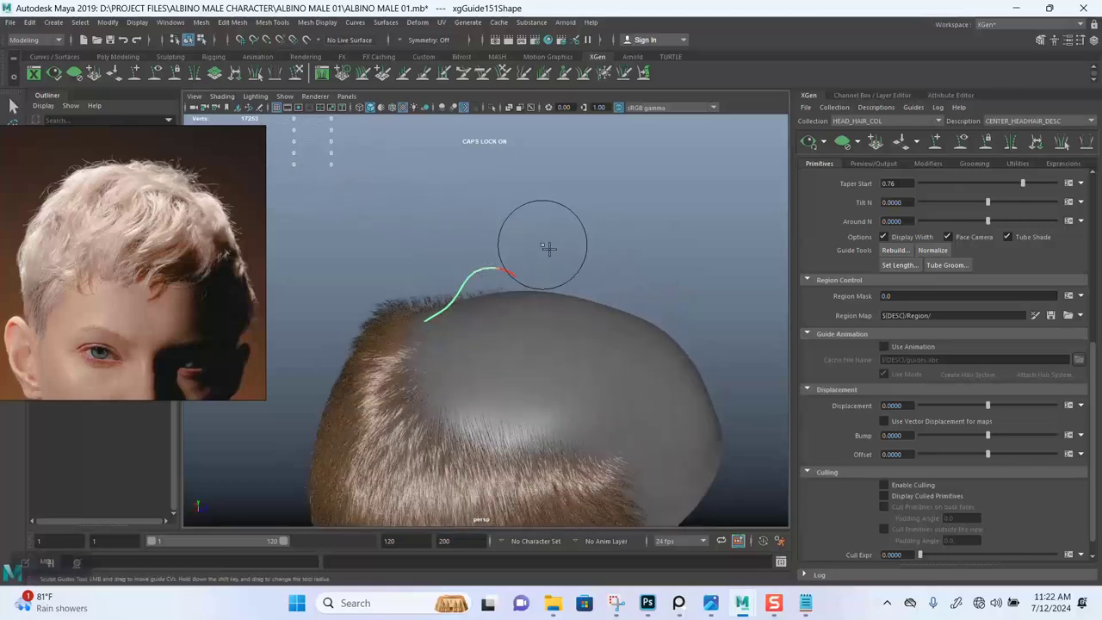
{"action": "right_click_drag", "start_coordinate": [547, 248], "coordinate": [576, 265], "text": "alt"}
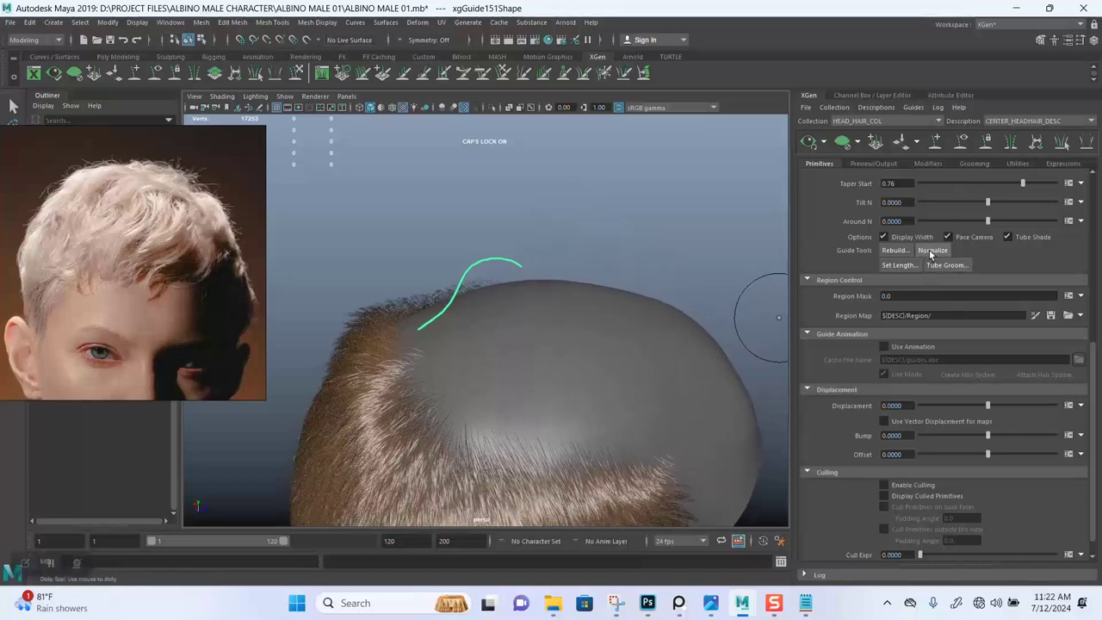
{"action": "right_click_drag", "start_coordinate": [611, 270], "coordinate": [618, 306], "text": "alt"}
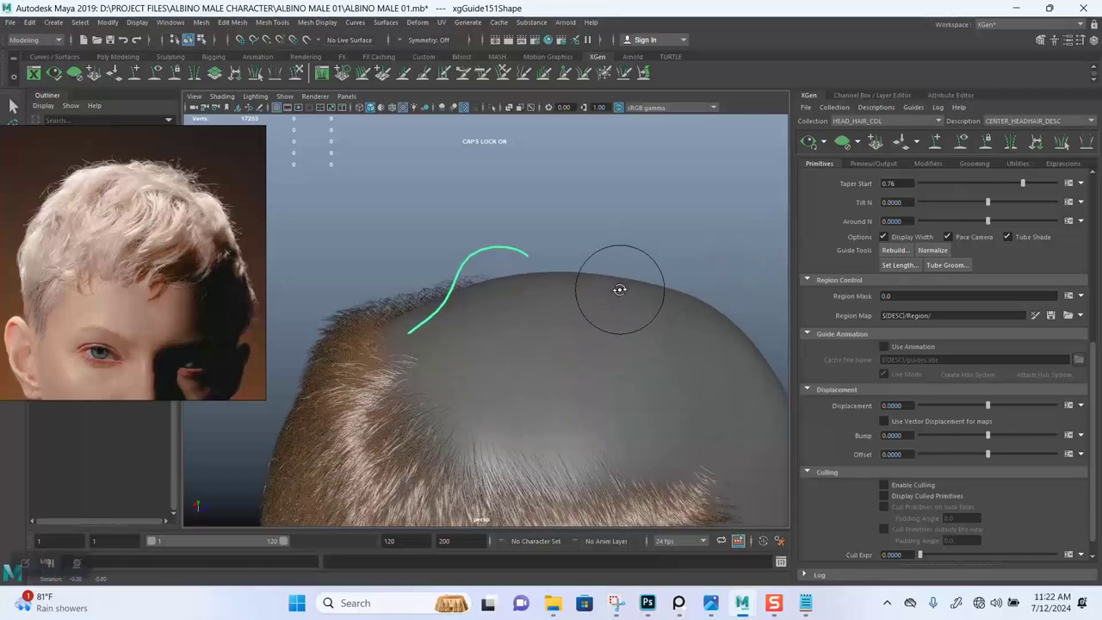
{"action": "right_click_drag", "start_coordinate": [561, 253], "coordinate": [569, 298], "text": "alt"}
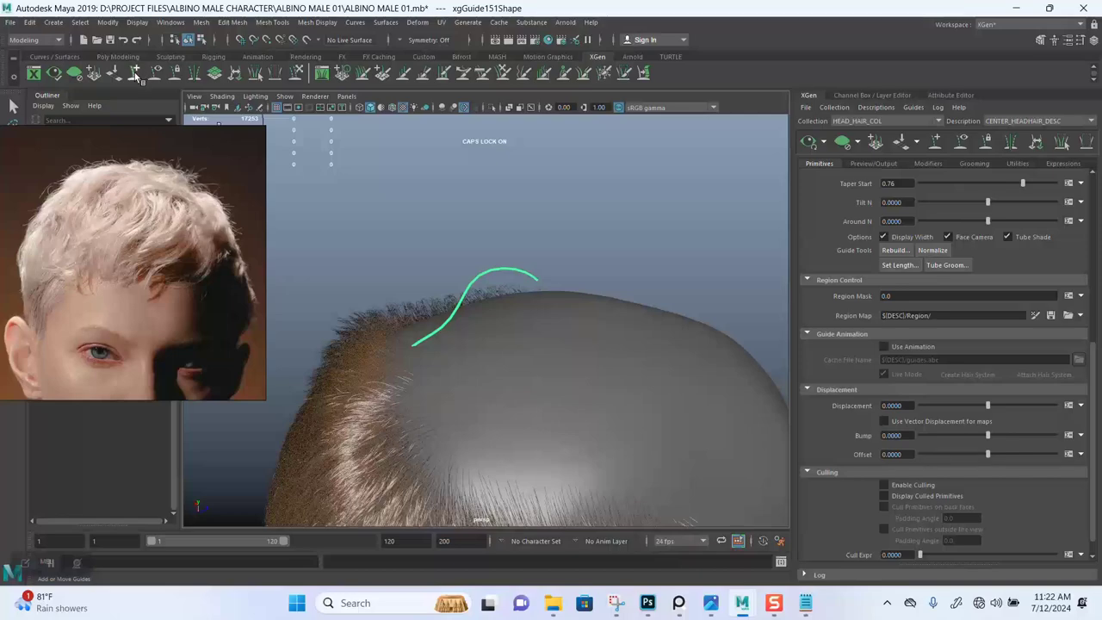
{"action": "mouse_move", "coordinate": [417, 284]}
{"action": "middle_mouse_down", "text": "alt"}
{"action": "mouse_move", "coordinate": [450, 248]}
{"action": "mouse_move", "coordinate": [556, 251]}
{"action": "middle_mouse_up", "text": "alt"}
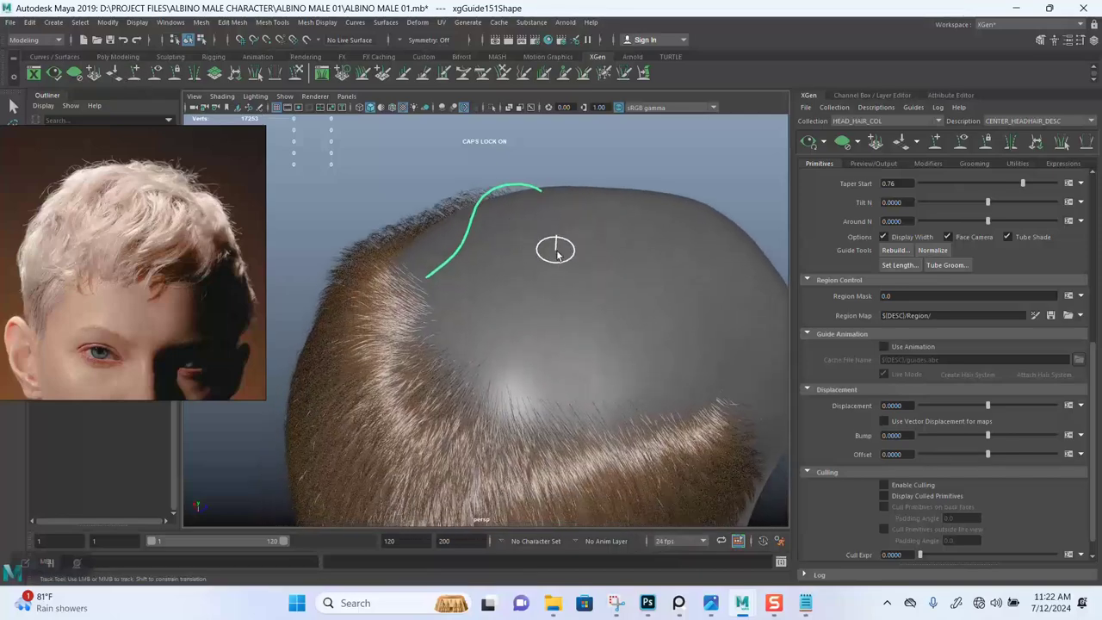
{"action": "left_click_drag", "start_coordinate": [557, 253], "coordinate": [557, 296], "text": "alt"}
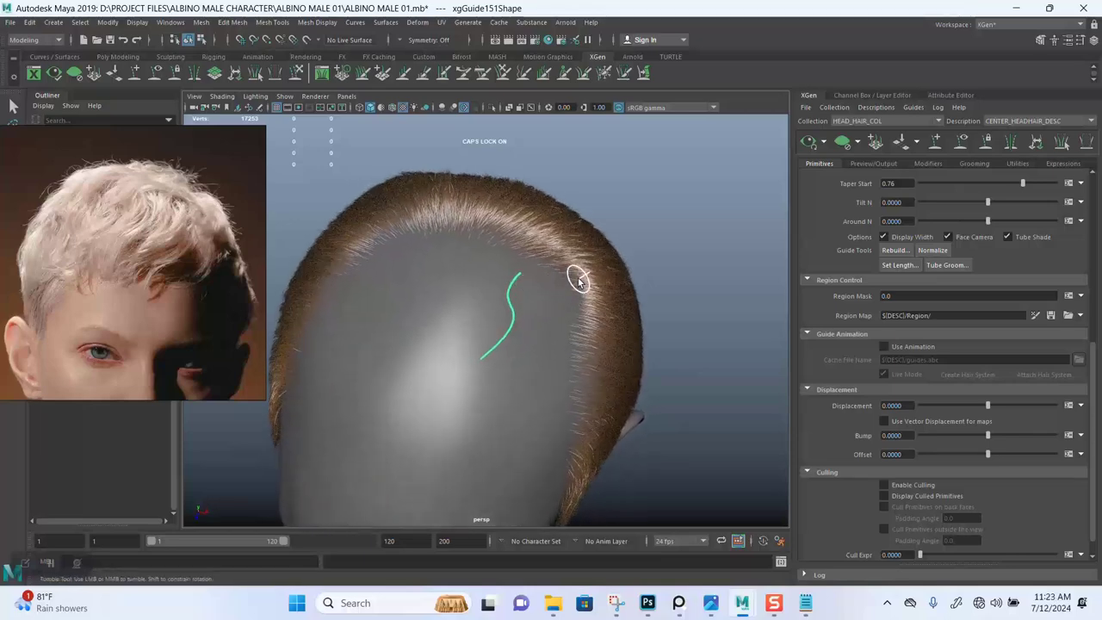
{"action": "left_click", "coordinate": [551, 366]}
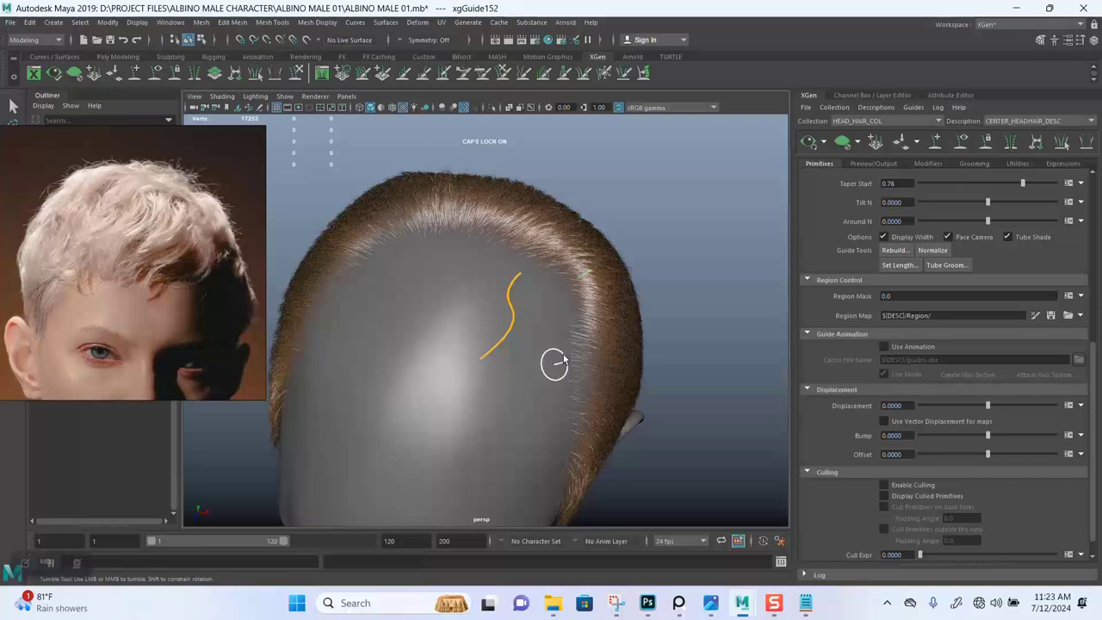
{"action": "left_click_drag", "start_coordinate": [551, 366], "coordinate": [454, 218], "text": "alt"}
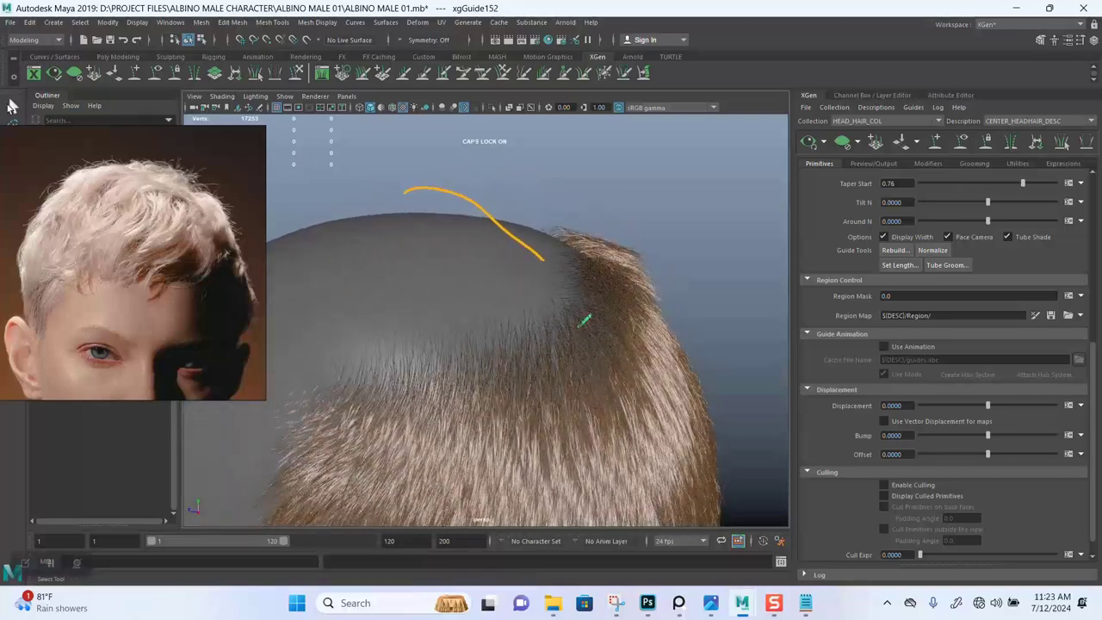
- Copy the first guide's S-curve shape and paste it onto the new guide
{"action": "mouse_move", "coordinate": [413, 160]}
{"action": "left_mouse_down", "text": "alt"}
{"action": "mouse_move", "coordinate": [421, 187]}
{"action": "mouse_move", "coordinate": [433, 161]}
{"action": "left_mouse_up", "text": "alt"}
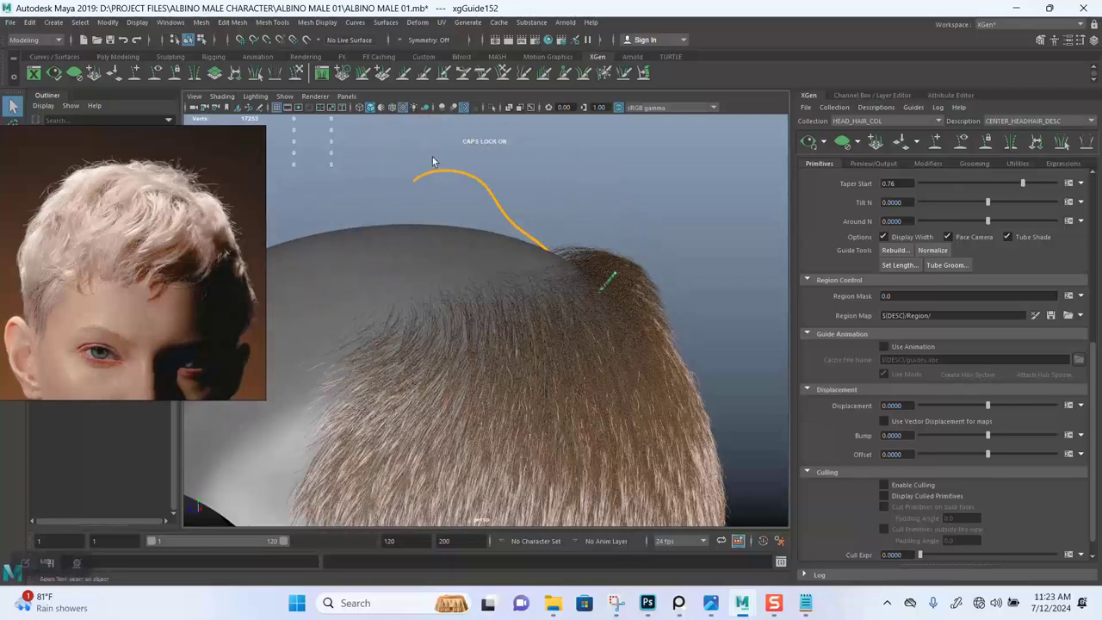
{"action": "right_click_drag", "start_coordinate": [453, 174], "coordinate": [593, 221]}
{"action": "left_click_drag", "start_coordinate": [593, 222], "coordinate": [538, 335], "text": "alt"}
{"action": "right_click", "coordinate": [525, 278]}
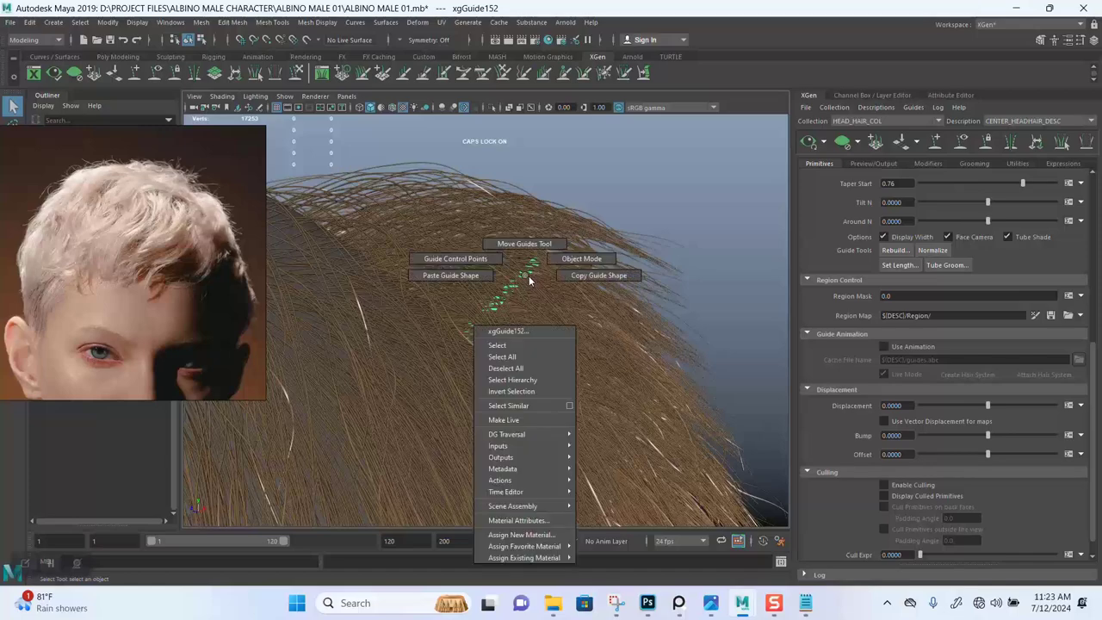
{"action": "left_click", "coordinate": [450, 276]}
{"action": "left_click_drag", "start_coordinate": [499, 284], "coordinate": [560, 229], "text": "alt"}
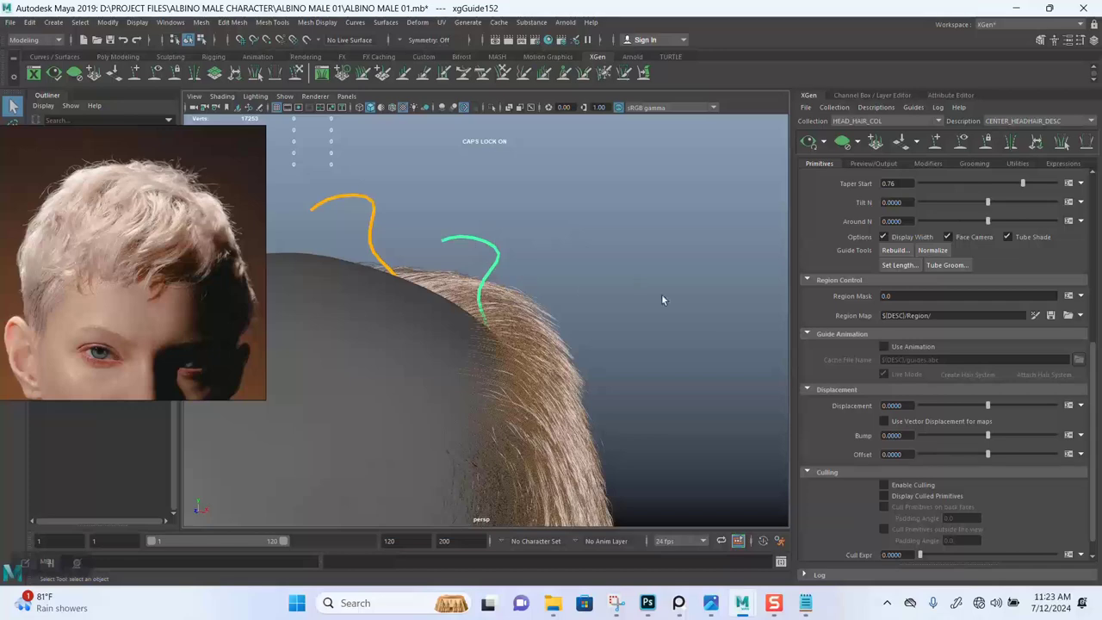
- Rebuild the new guide with the CV count confirmed in the Rebuild dialog
{"action": "left_click", "coordinate": [902, 250]}
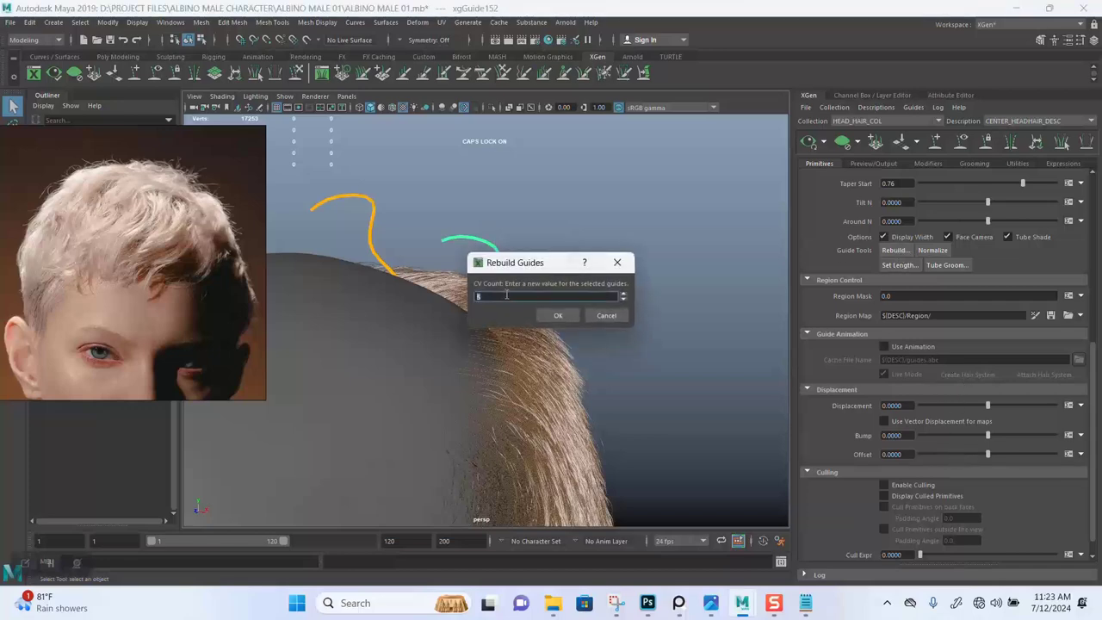
{"action": "left_click", "coordinate": [557, 315]}
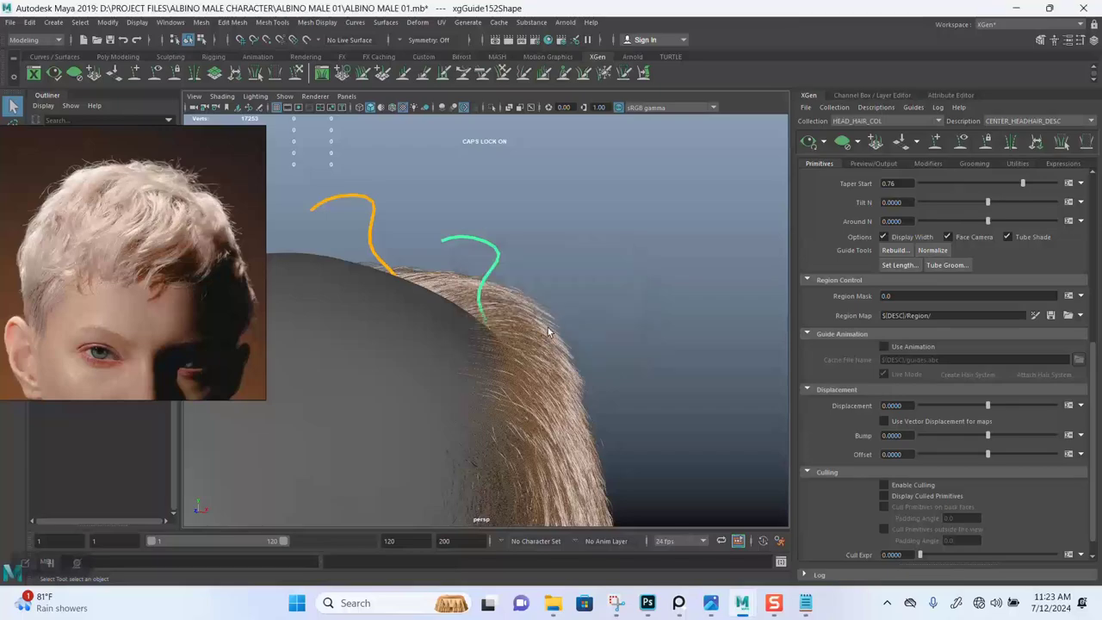
{"action": "left_click_drag", "start_coordinate": [550, 332], "coordinate": [551, 273], "text": "alt"}
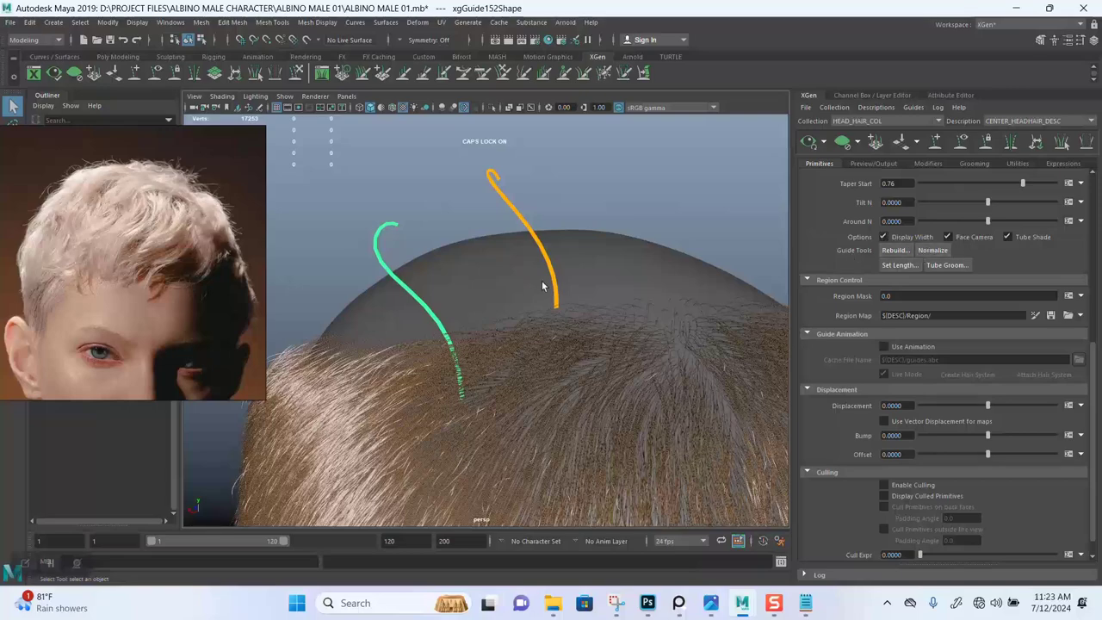
{"action": "left_click_drag", "start_coordinate": [483, 250], "coordinate": [538, 232], "text": "alt"}
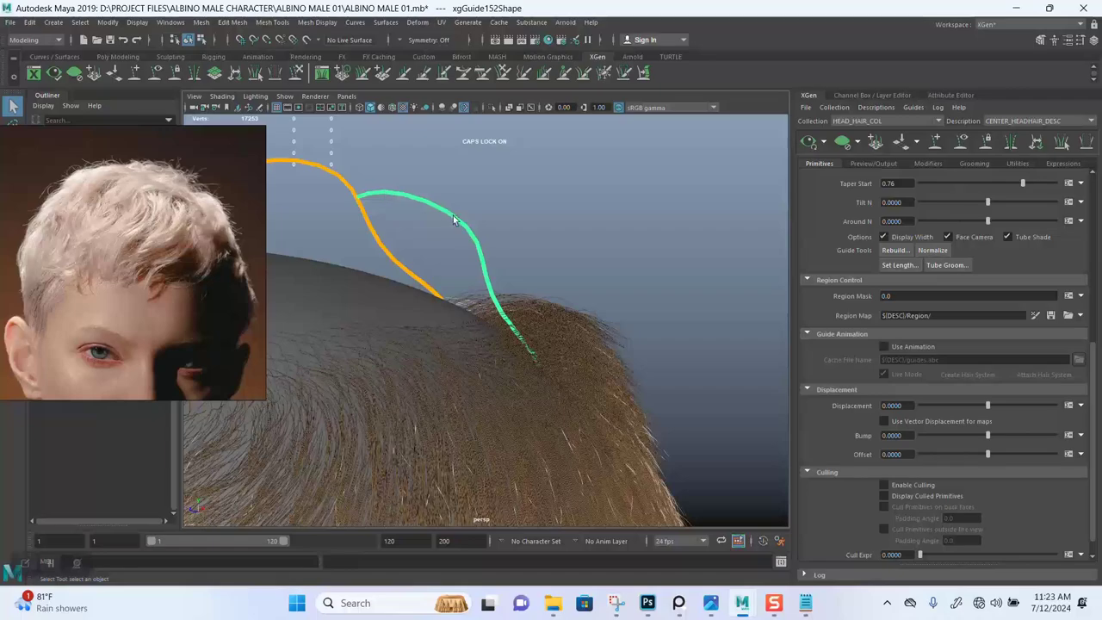
{"action": "mouse_move", "coordinate": [466, 274]}
{"action": "left_mouse_down", "text": "alt"}
{"action": "mouse_move", "coordinate": [543, 241]}
{"action": "mouse_move", "coordinate": [500, 245]}
{"action": "mouse_move", "coordinate": [488, 258]}
{"action": "mouse_move", "coordinate": [514, 238]}
{"action": "mouse_move", "coordinate": [582, 283]}
{"action": "mouse_move", "coordinate": [571, 238]}
{"action": "mouse_move", "coordinate": [546, 249]}
{"action": "mouse_move", "coordinate": [582, 249]}
{"action": "mouse_move", "coordinate": [580, 229]}
{"action": "mouse_move", "coordinate": [445, 224]}
{"action": "mouse_move", "coordinate": [445, 256]}
{"action": "mouse_move", "coordinate": [388, 253]}
{"action": "mouse_move", "coordinate": [423, 261]}
{"action": "mouse_move", "coordinate": [469, 311]}
{"action": "mouse_move", "coordinate": [442, 322]}
{"action": "mouse_move", "coordinate": [462, 256]}
{"action": "mouse_move", "coordinate": [531, 263]}
{"action": "mouse_move", "coordinate": [524, 280]}
{"action": "left_mouse_up", "text": "alt"}
- Sculpt the second guide into its own arching curve hooking over the scalp
{"action": "left_click", "coordinate": [297, 73]}
{"action": "right_click_drag", "start_coordinate": [525, 281], "coordinate": [508, 298], "text": "alt"}
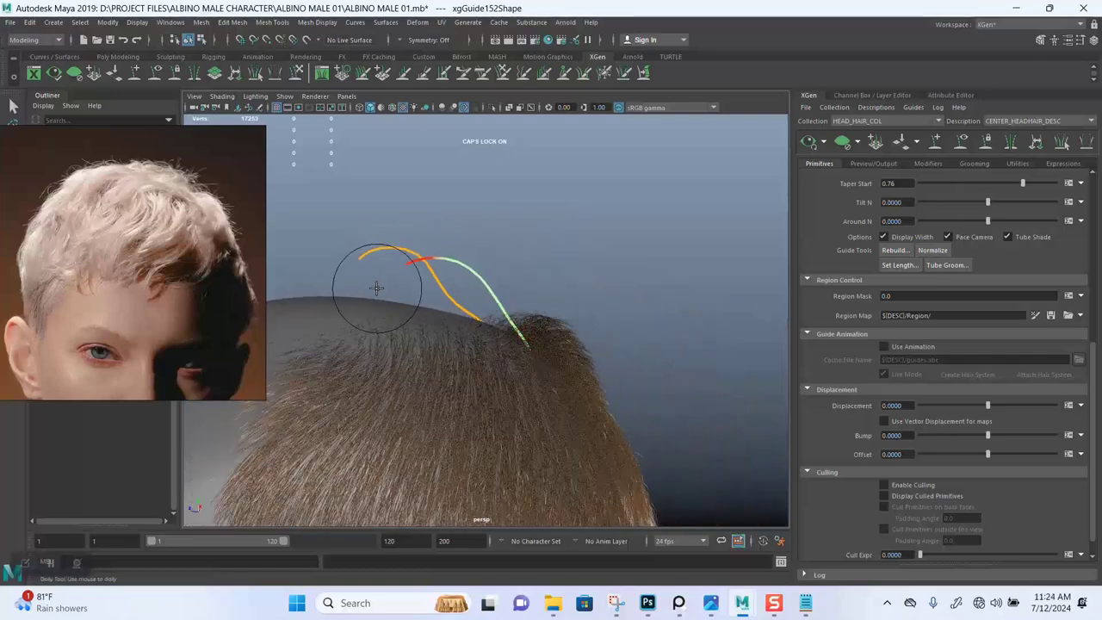
{"action": "mouse_move", "coordinate": [365, 291]}
{"action": "left_mouse_down", "text": "alt"}
{"action": "mouse_move", "coordinate": [566, 246]}
{"action": "mouse_move", "coordinate": [498, 287]}
{"action": "mouse_move", "coordinate": [442, 264]}
{"action": "mouse_move", "coordinate": [451, 246]}
{"action": "mouse_move", "coordinate": [536, 236]}
{"action": "mouse_move", "coordinate": [580, 255]}
{"action": "mouse_move", "coordinate": [591, 344]}
{"action": "mouse_move", "coordinate": [605, 305]}
{"action": "left_mouse_up", "text": "alt"}
{"action": "middle_click_drag", "start_coordinate": [605, 305], "coordinate": [567, 303], "text": "alt"}
{"action": "mouse_move", "coordinate": [567, 303]}
{"action": "left_mouse_down", "text": "alt"}
{"action": "mouse_move", "coordinate": [580, 290]}
{"action": "mouse_move", "coordinate": [554, 271]}
{"action": "mouse_move", "coordinate": [583, 278]}
{"action": "mouse_move", "coordinate": [487, 278]}
{"action": "mouse_move", "coordinate": [524, 307]}
{"action": "mouse_move", "coordinate": [438, 293]}
{"action": "mouse_move", "coordinate": [381, 266]}
{"action": "mouse_move", "coordinate": [465, 255]}
{"action": "mouse_move", "coordinate": [469, 299]}
{"action": "left_mouse_up", "text": "alt"}
{"action": "middle_click_drag", "start_coordinate": [469, 300], "coordinate": [454, 255], "text": "alt"}
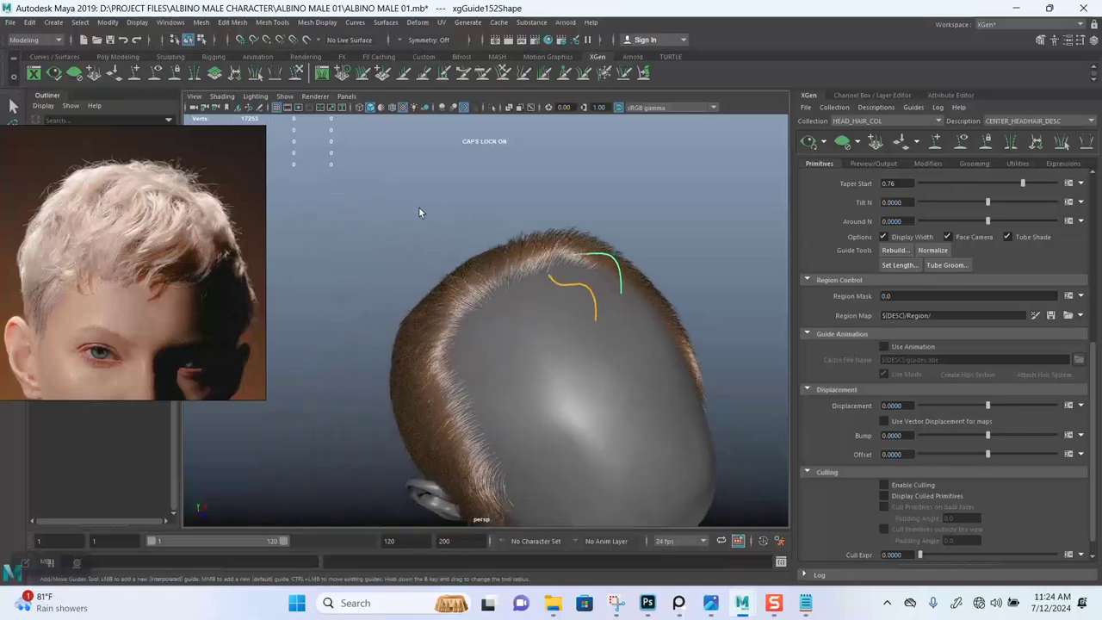
- Place short guides across the bare crown while checking rear, side and top views
{"action": "left_click_drag", "start_coordinate": [418, 207], "coordinate": [472, 281], "text": "alt"}
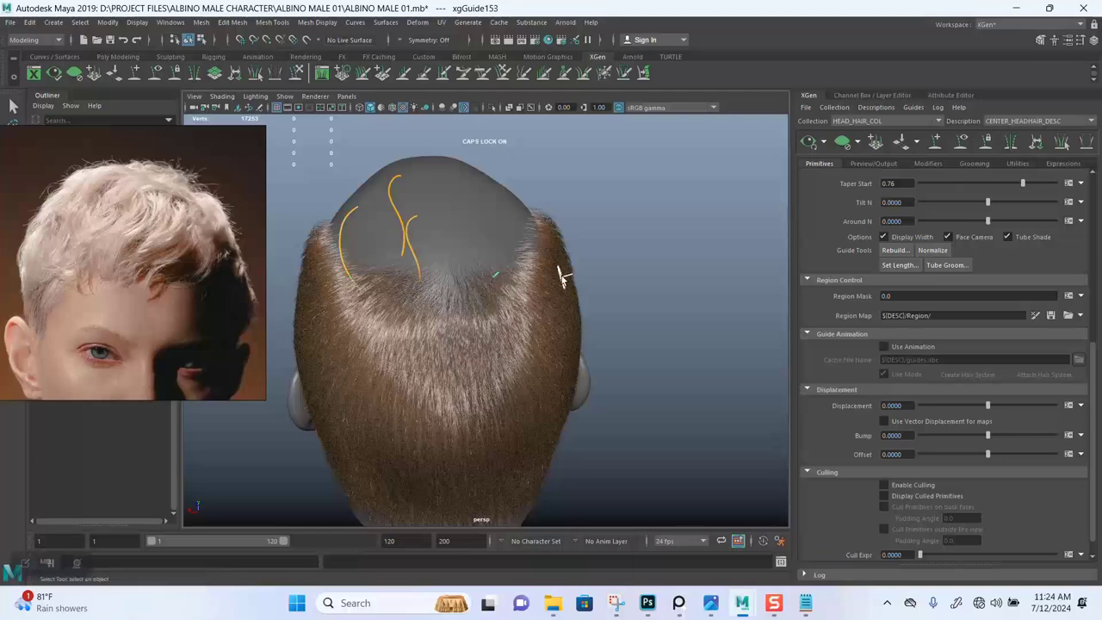
{"action": "left_click_drag", "start_coordinate": [557, 252], "coordinate": [503, 275], "text": "alt"}
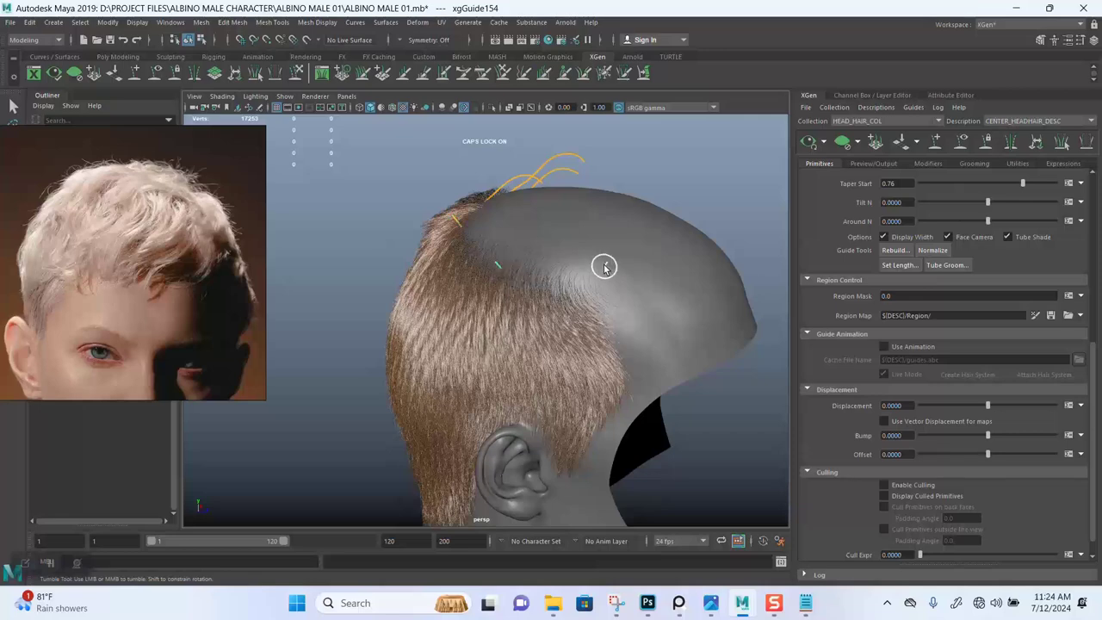
{"action": "left_click_drag", "start_coordinate": [604, 267], "coordinate": [535, 288], "text": "alt"}
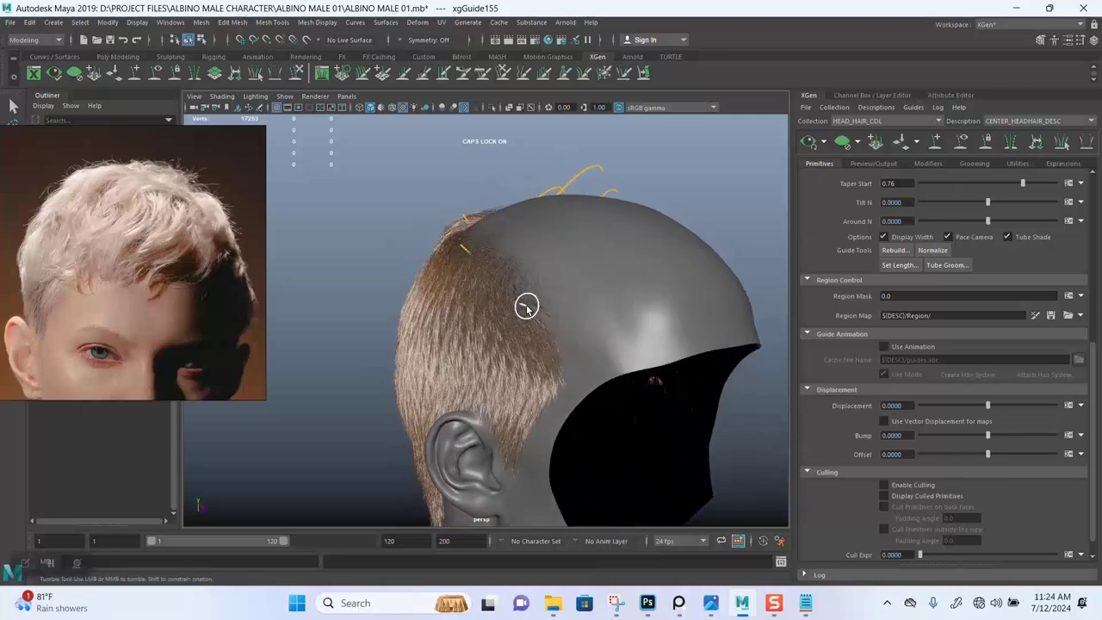
{"action": "left_click_drag", "start_coordinate": [584, 263], "coordinate": [519, 280], "text": "alt"}
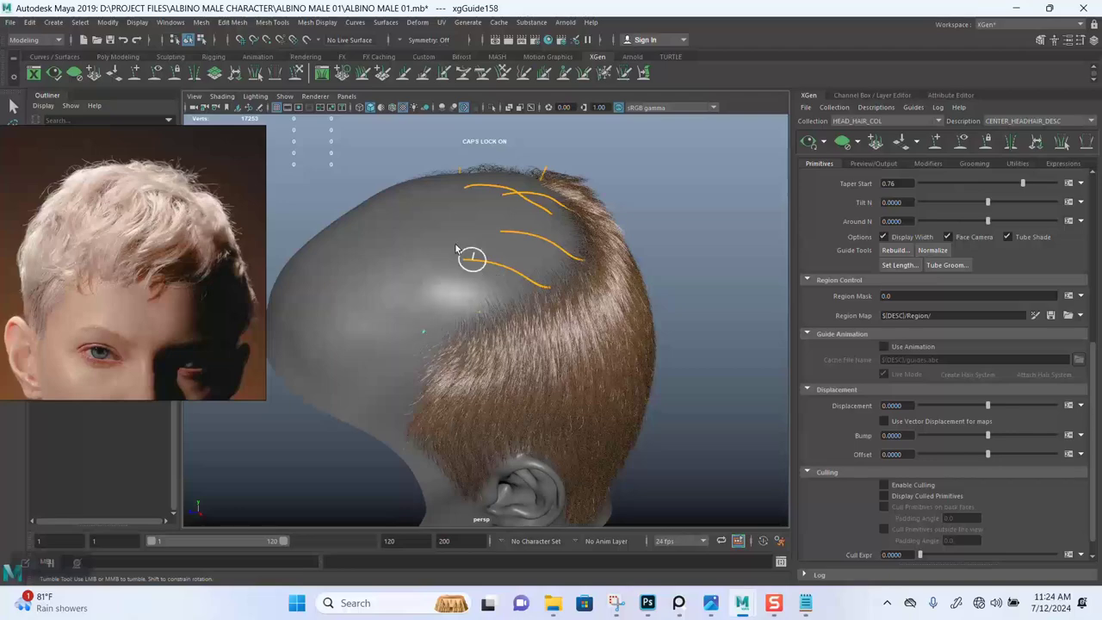
{"action": "mouse_move", "coordinate": [471, 258]}
{"action": "left_mouse_down", "text": "alt"}
{"action": "mouse_move", "coordinate": [581, 246]}
{"action": "mouse_move", "coordinate": [563, 221]}
{"action": "mouse_move", "coordinate": [528, 226]}
{"action": "mouse_move", "coordinate": [547, 258]}
{"action": "mouse_move", "coordinate": [504, 236]}
{"action": "mouse_move", "coordinate": [593, 209]}
{"action": "mouse_move", "coordinate": [450, 233]}
{"action": "mouse_move", "coordinate": [483, 241]}
{"action": "left_mouse_up", "text": "alt"}
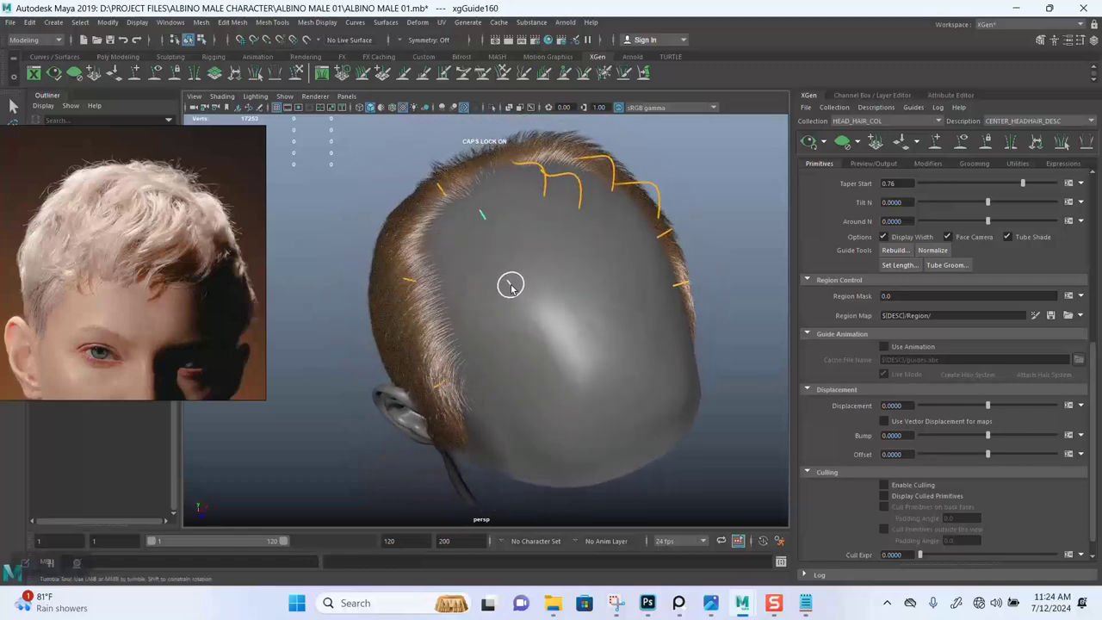
{"action": "left_click_drag", "start_coordinate": [604, 298], "coordinate": [551, 281], "text": "alt"}
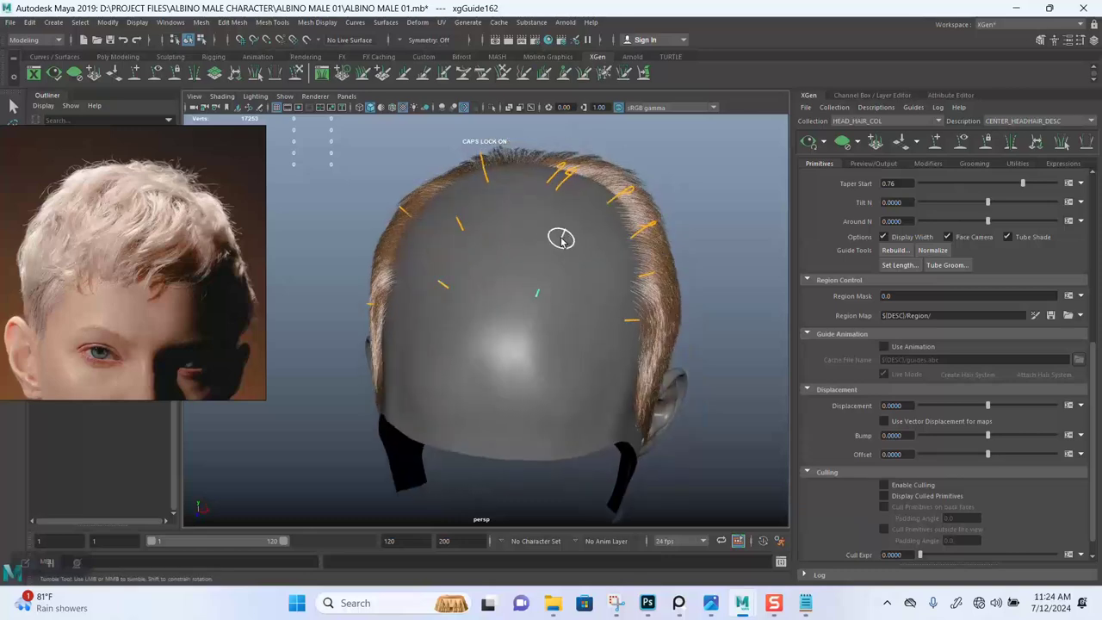
{"action": "left_click_drag", "start_coordinate": [590, 210], "coordinate": [515, 219], "text": "alt"}
{"action": "left_click_drag", "start_coordinate": [539, 288], "coordinate": [558, 250], "text": "alt"}
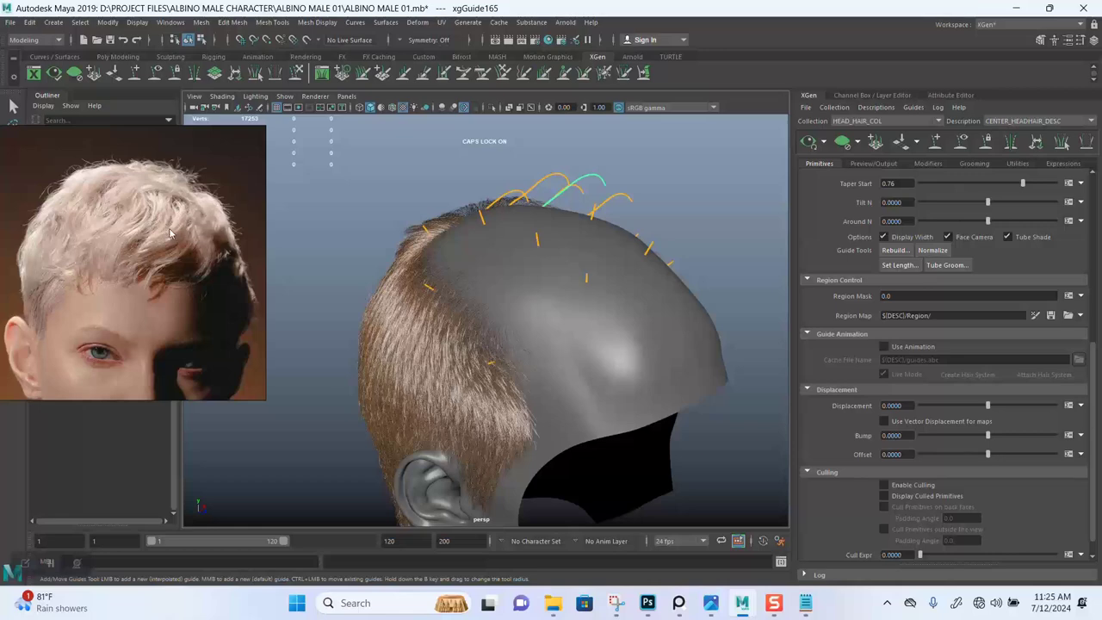
- Marquee-select the new short guides and scale them up to lengthen them
{"action": "key", "text": "q"}
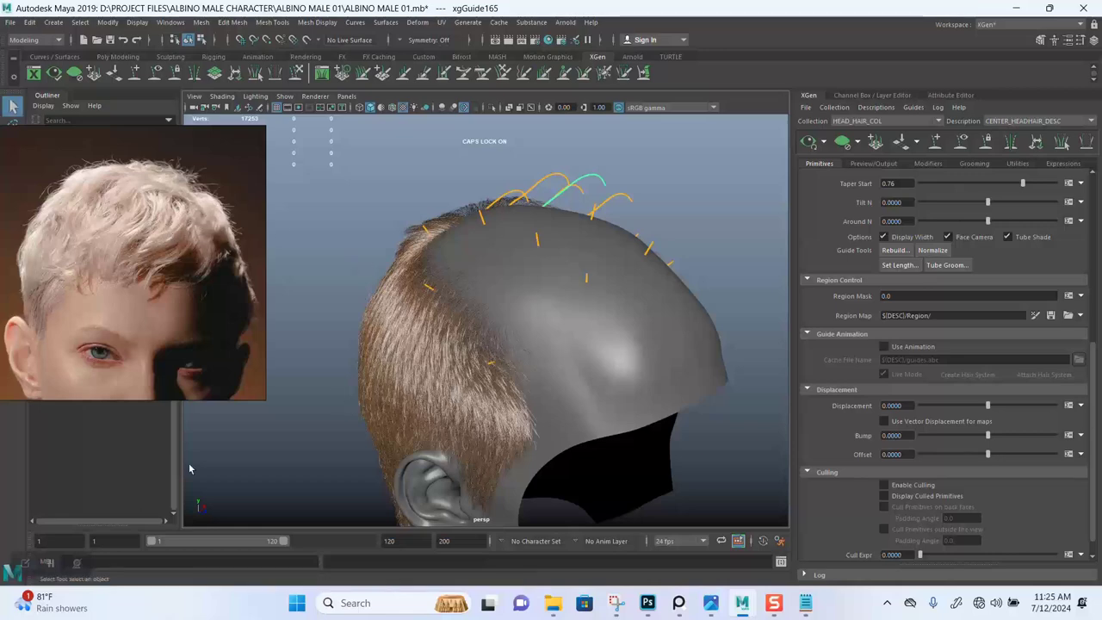
{"action": "left_click_drag", "start_coordinate": [568, 297], "coordinate": [459, 327], "text": "alt"}
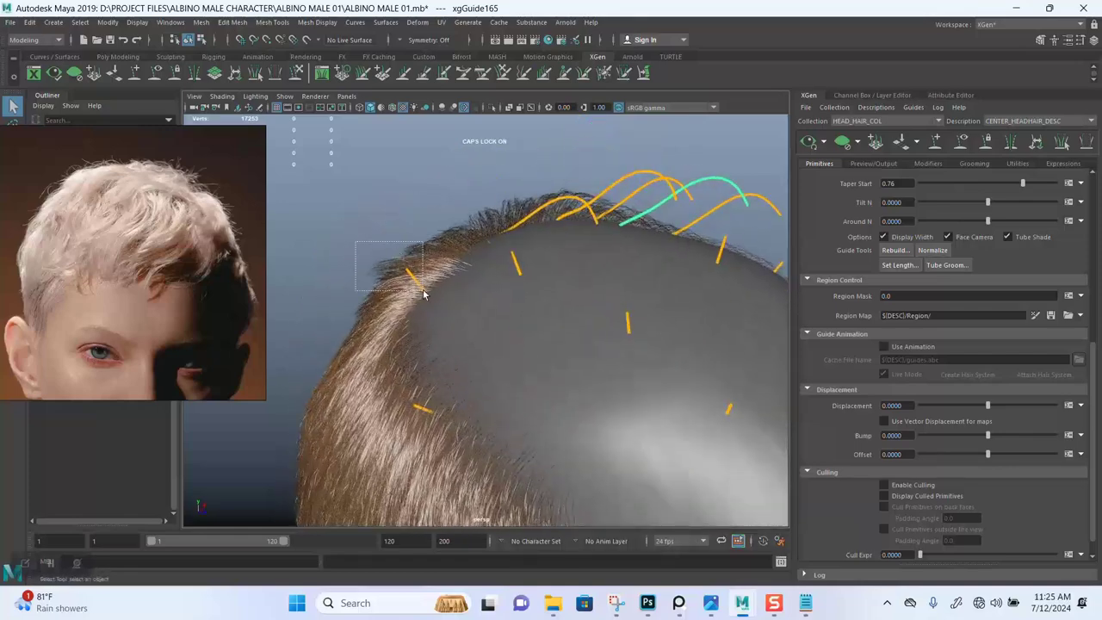
{"action": "key", "text": "r"}
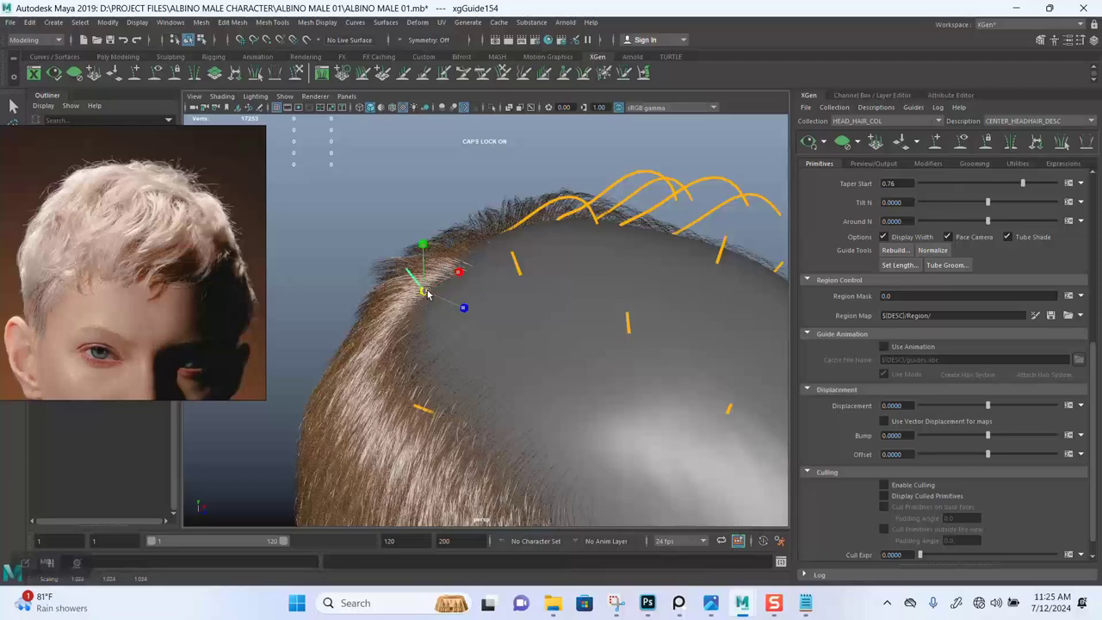
{"action": "right_click_drag", "start_coordinate": [509, 378], "coordinate": [480, 327], "text": "alt"}
{"action": "left_click_drag", "start_coordinate": [474, 332], "coordinate": [618, 337], "text": "alt"}
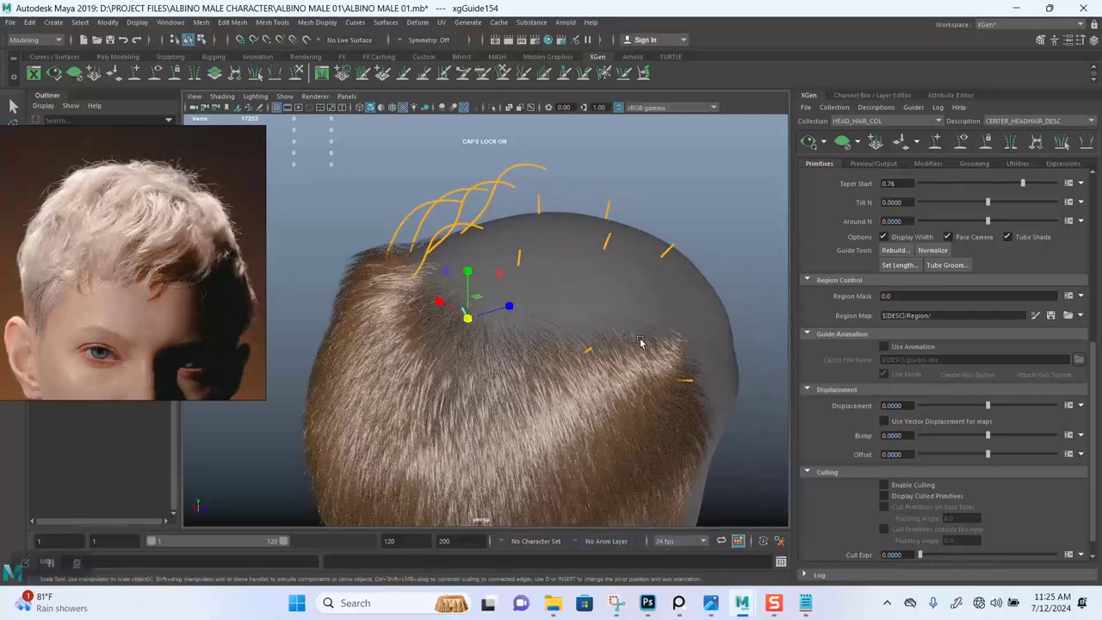
{"action": "left_click_drag", "start_coordinate": [527, 229], "coordinate": [425, 172]}
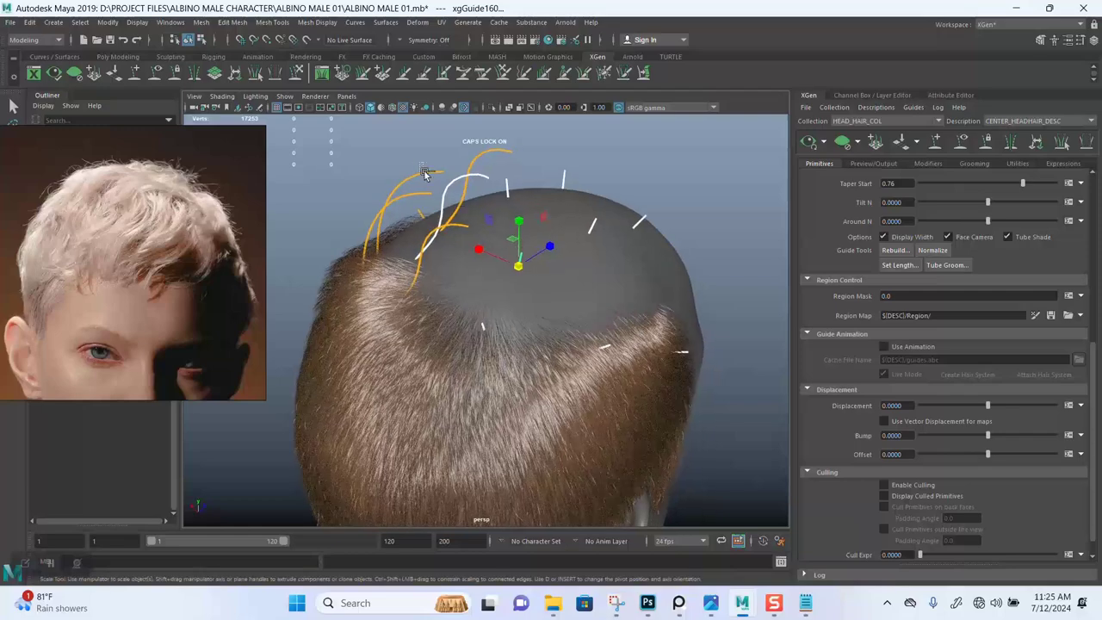
{"action": "left_click_drag", "start_coordinate": [526, 350], "coordinate": [495, 349], "text": "alt"}
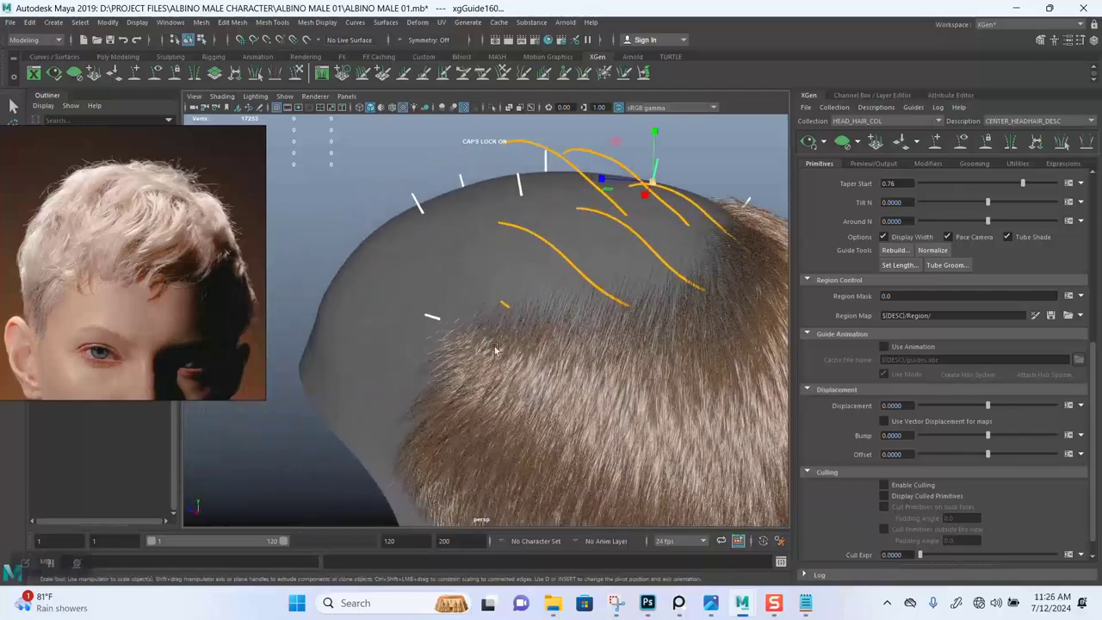
- Bring up the Rebuild Guides settings with a CV Count of 8
{"action": "left_click_drag", "start_coordinate": [587, 349], "coordinate": [778, 362], "text": "alt"}
{"action": "scroll", "coordinate": [568, 336], "scroll_direction": "down", "scroll_amount": 5}
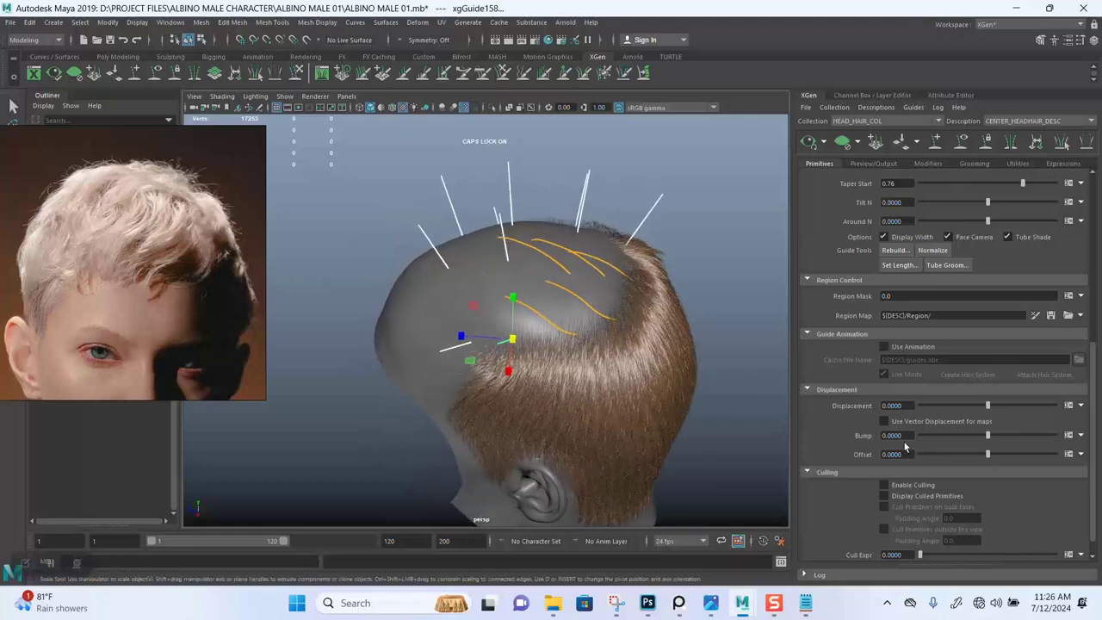
{"action": "left_click", "coordinate": [892, 250]}
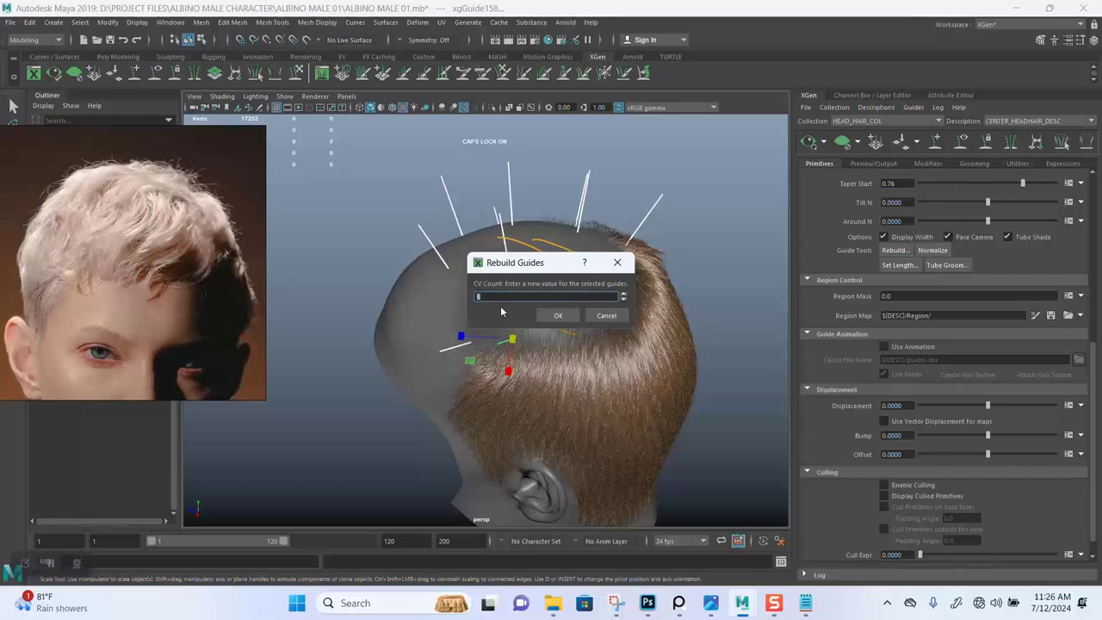
- Rebuild the selected guides with 8 CVs and inspect the resulting curves from rear and top
{"action": "left_click", "coordinate": [552, 316]}
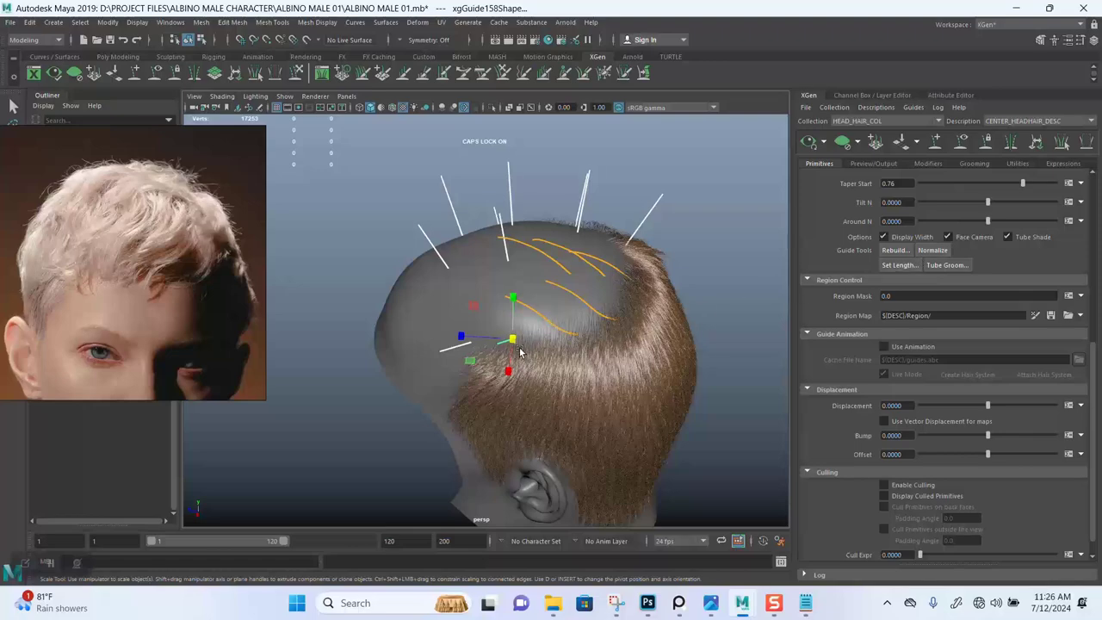
{"action": "left_click_drag", "start_coordinate": [519, 351], "coordinate": [538, 382], "text": "alt"}
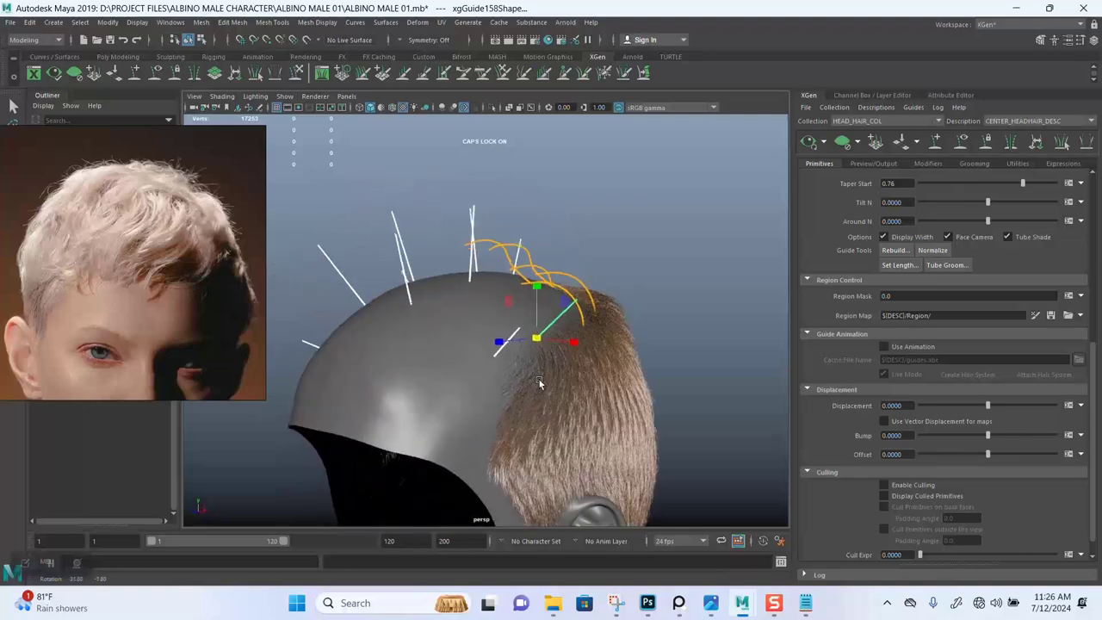
{"action": "left_click_drag", "start_coordinate": [654, 235], "coordinate": [510, 227]}
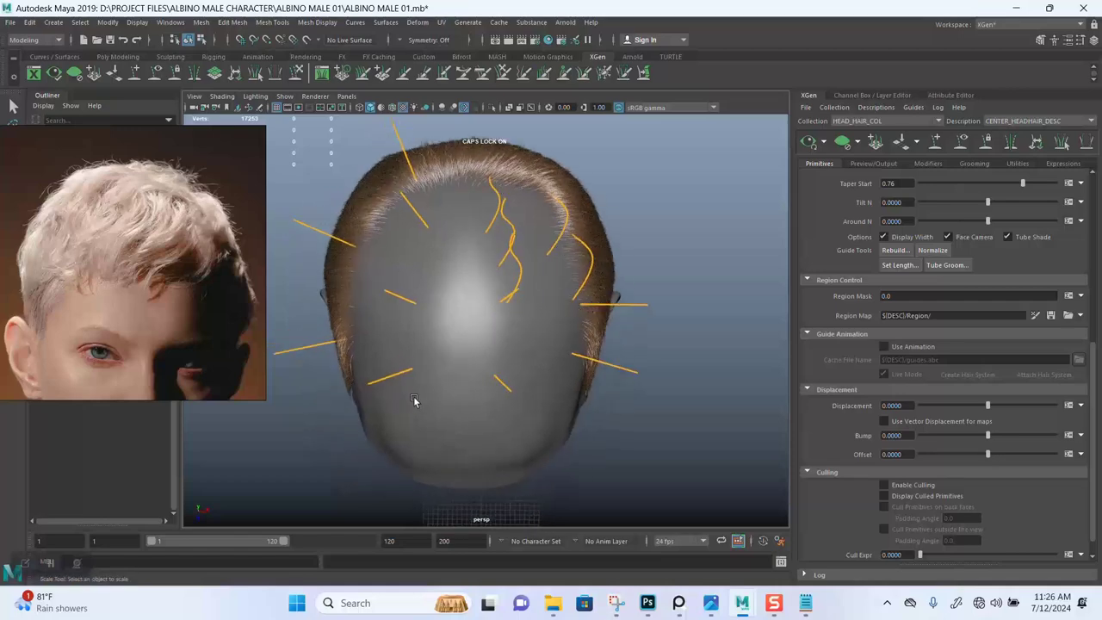
{"action": "left_click_drag", "start_coordinate": [449, 402], "coordinate": [517, 251], "text": "alt"}
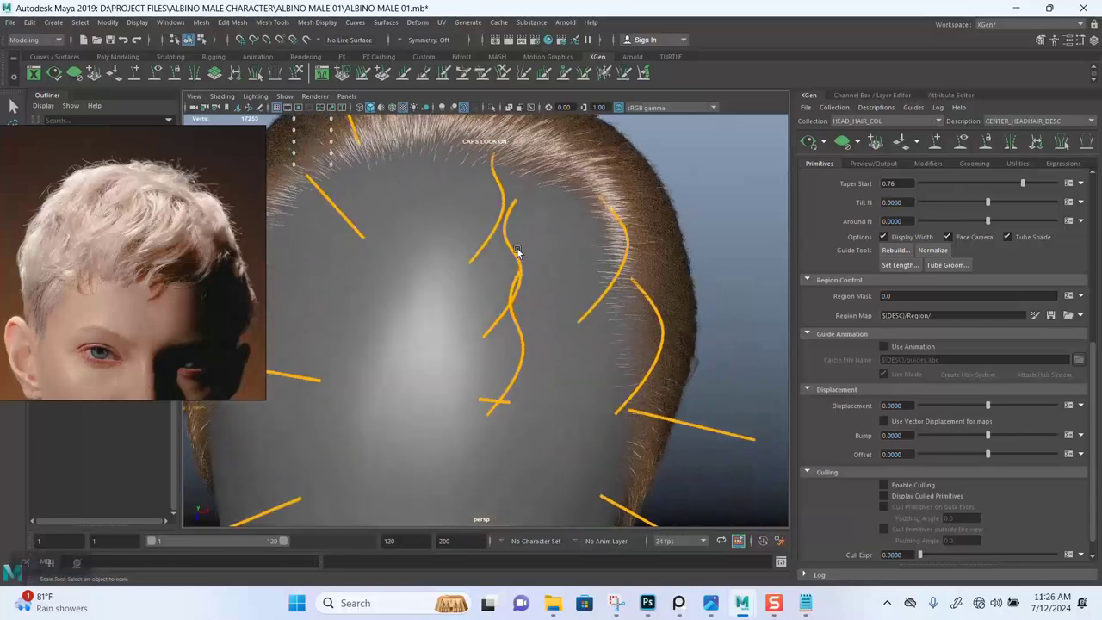
- Rotate several individual crown guides so they point in new directions across the scalp
{"action": "left_click", "coordinate": [506, 251]}
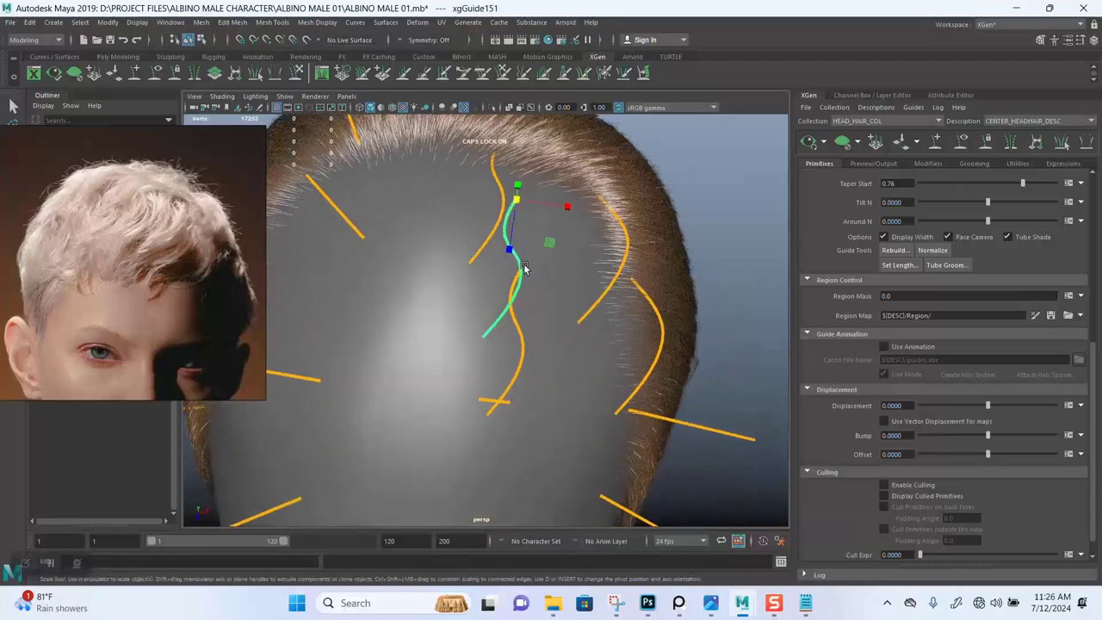
{"action": "key", "text": "e"}
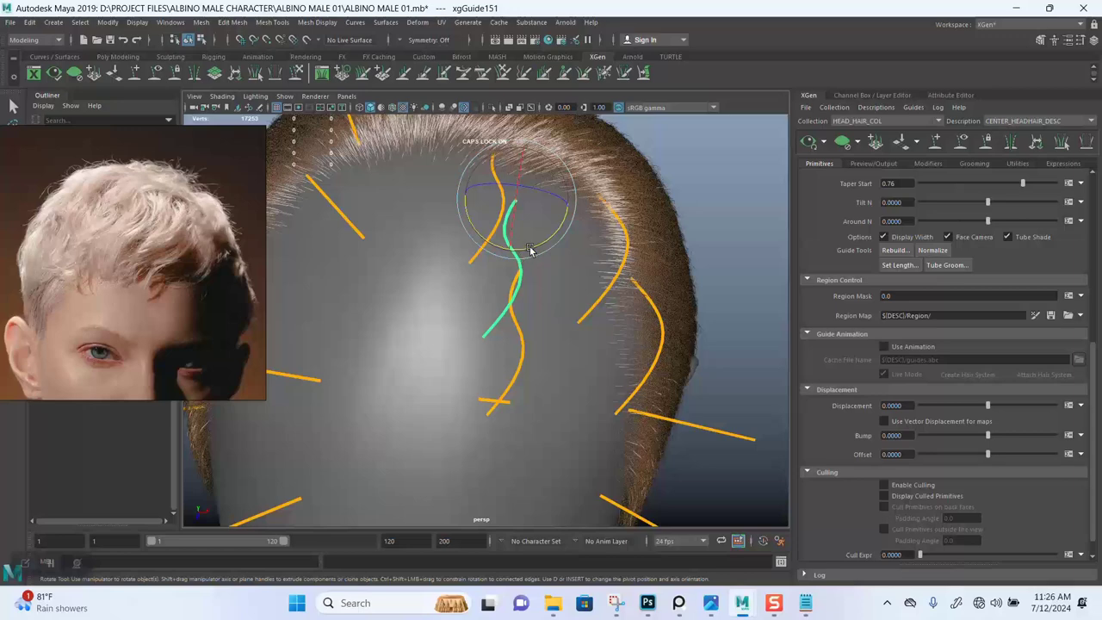
{"action": "left_click_drag", "start_coordinate": [529, 250], "coordinate": [540, 249]}
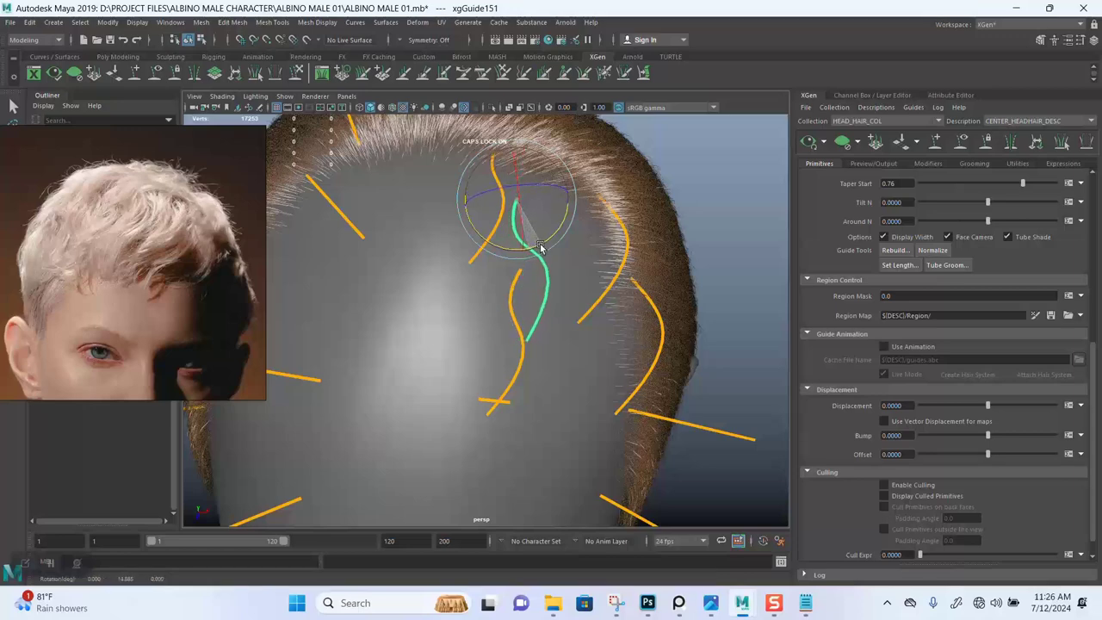
{"action": "left_click", "coordinate": [532, 343]}
{"action": "left_click_drag", "start_coordinate": [533, 321], "coordinate": [382, 320]}
{"action": "left_click", "coordinate": [420, 316]}
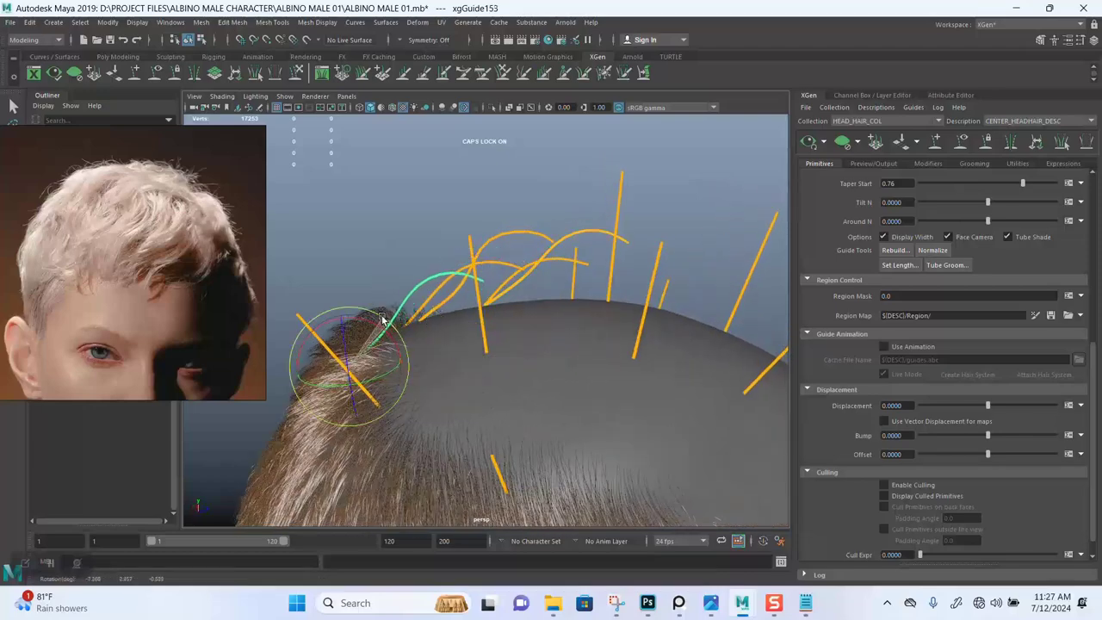
{"action": "left_click_drag", "start_coordinate": [506, 303], "coordinate": [463, 334], "text": "alt"}
{"action": "left_click_drag", "start_coordinate": [541, 262], "coordinate": [492, 283], "text": "alt"}
{"action": "middle_click_drag", "start_coordinate": [492, 283], "coordinate": [567, 285], "text": "alt"}
{"action": "left_click_drag", "start_coordinate": [566, 286], "coordinate": [495, 270], "text": "alt"}
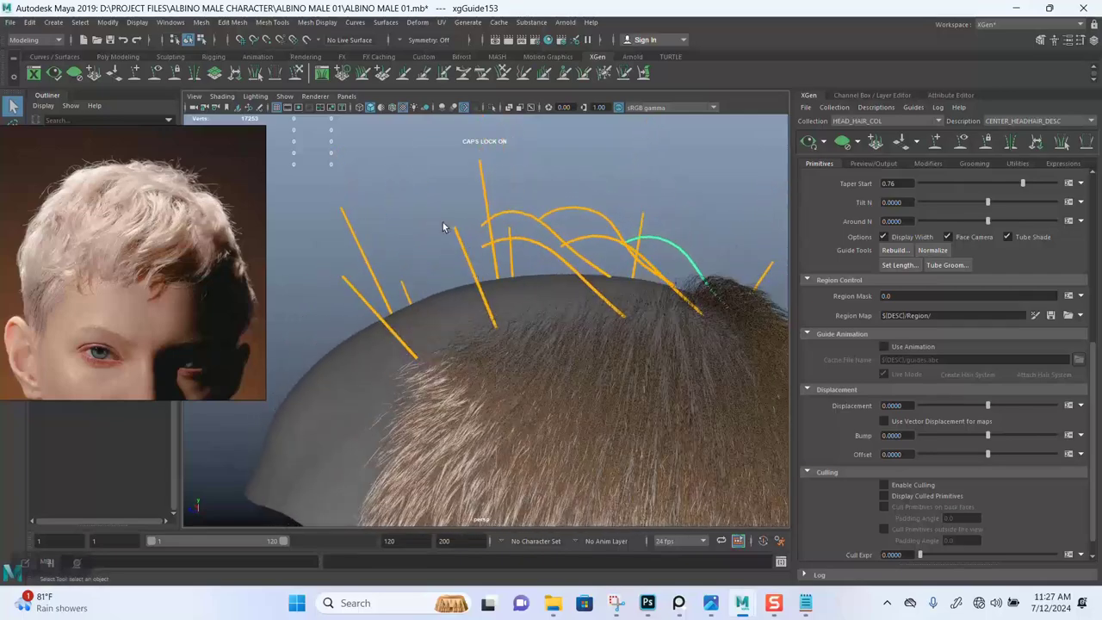
- Sculpt the upright guides above the ear into curves lying flat along the scalp
{"action": "left_click", "coordinate": [296, 73]}
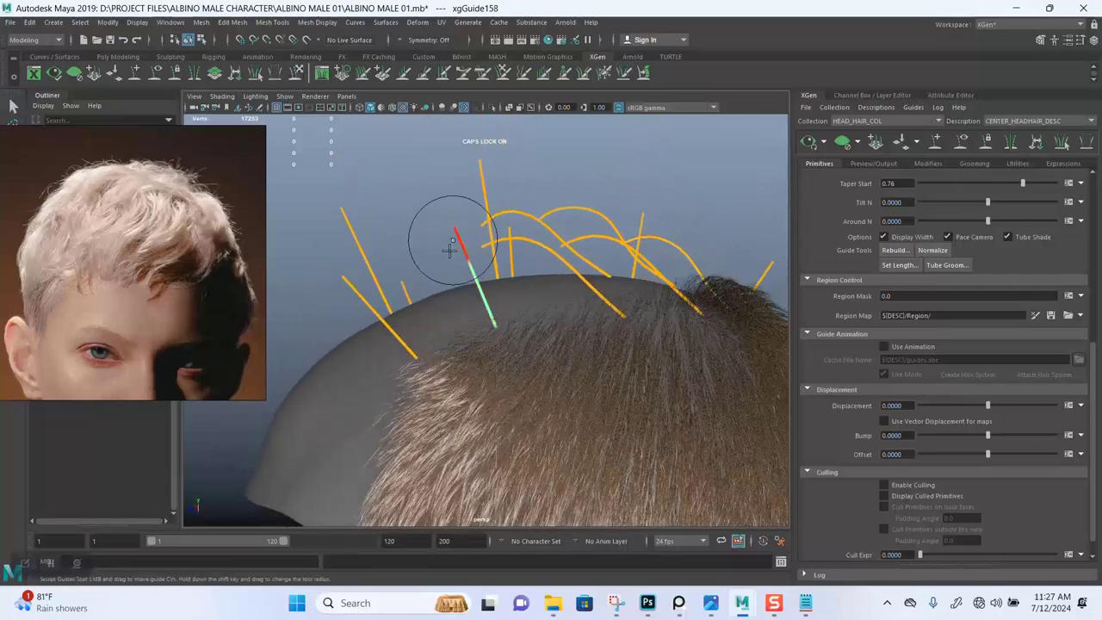
{"action": "mouse_move", "coordinate": [455, 238]}
{"action": "left_mouse_down", "text": "alt"}
{"action": "mouse_move", "coordinate": [537, 290]}
{"action": "mouse_move", "coordinate": [533, 184]}
{"action": "mouse_move", "coordinate": [529, 253]}
{"action": "mouse_move", "coordinate": [556, 197]}
{"action": "left_mouse_up", "text": "alt"}
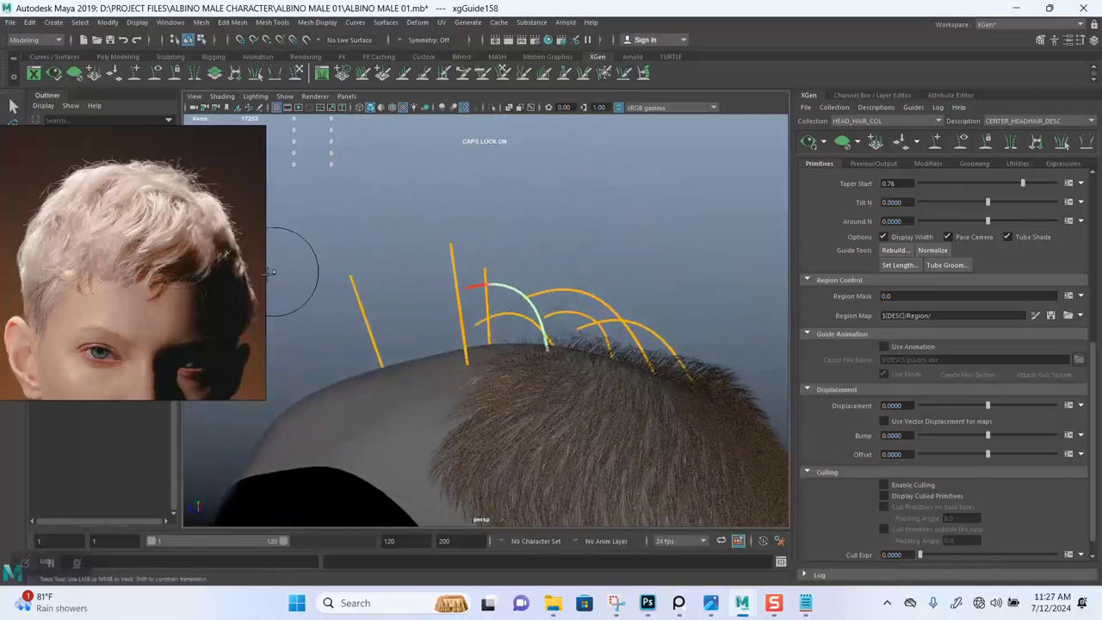
{"action": "mouse_move", "coordinate": [482, 241]}
{"action": "left_mouse_down", "text": "alt"}
{"action": "mouse_move", "coordinate": [505, 229]}
{"action": "mouse_move", "coordinate": [441, 278]}
{"action": "mouse_move", "coordinate": [504, 308]}
{"action": "mouse_move", "coordinate": [490, 261]}
{"action": "mouse_move", "coordinate": [505, 308]}
{"action": "left_mouse_up", "text": "alt"}
{"action": "key", "text": "r"}
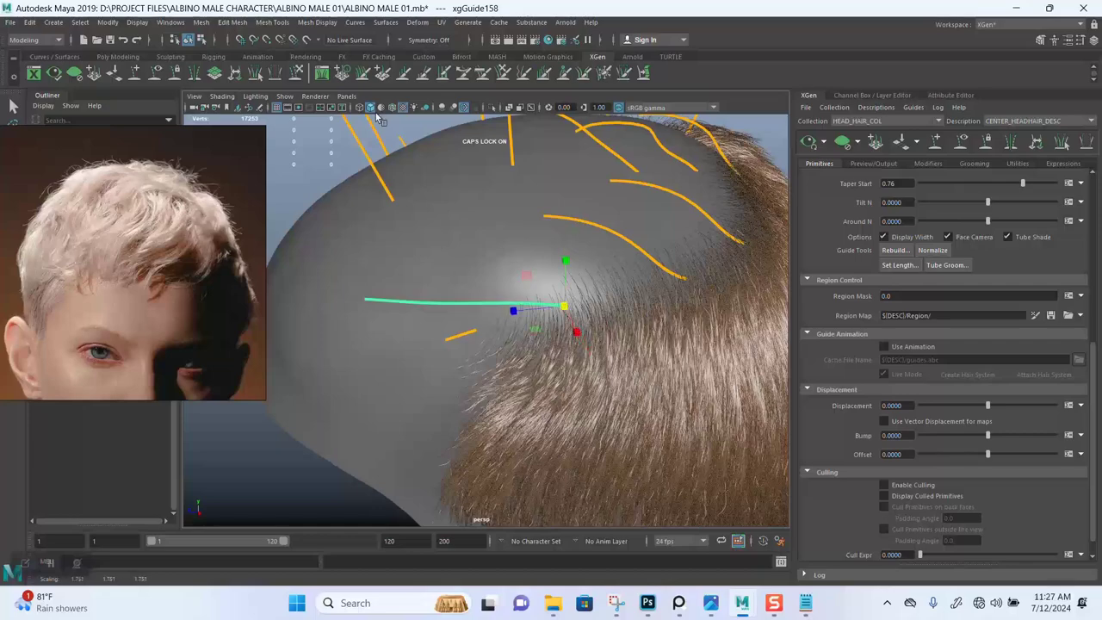
{"action": "left_click", "coordinate": [297, 72]}
{"action": "mouse_move", "coordinate": [442, 295]}
{"action": "left_mouse_down", "text": "alt"}
{"action": "mouse_move", "coordinate": [485, 253]}
{"action": "mouse_move", "coordinate": [487, 280]}
{"action": "mouse_move", "coordinate": [461, 270]}
{"action": "mouse_move", "coordinate": [516, 319]}
{"action": "left_mouse_up", "text": "alt"}
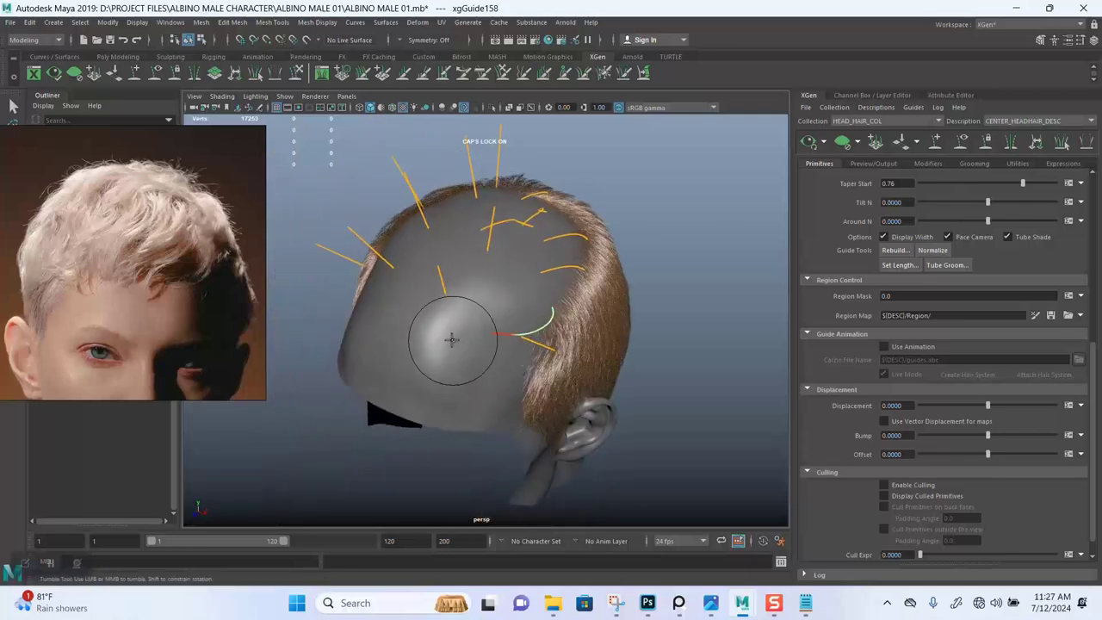
{"action": "left_click_drag", "start_coordinate": [444, 329], "coordinate": [577, 337], "text": "alt"}
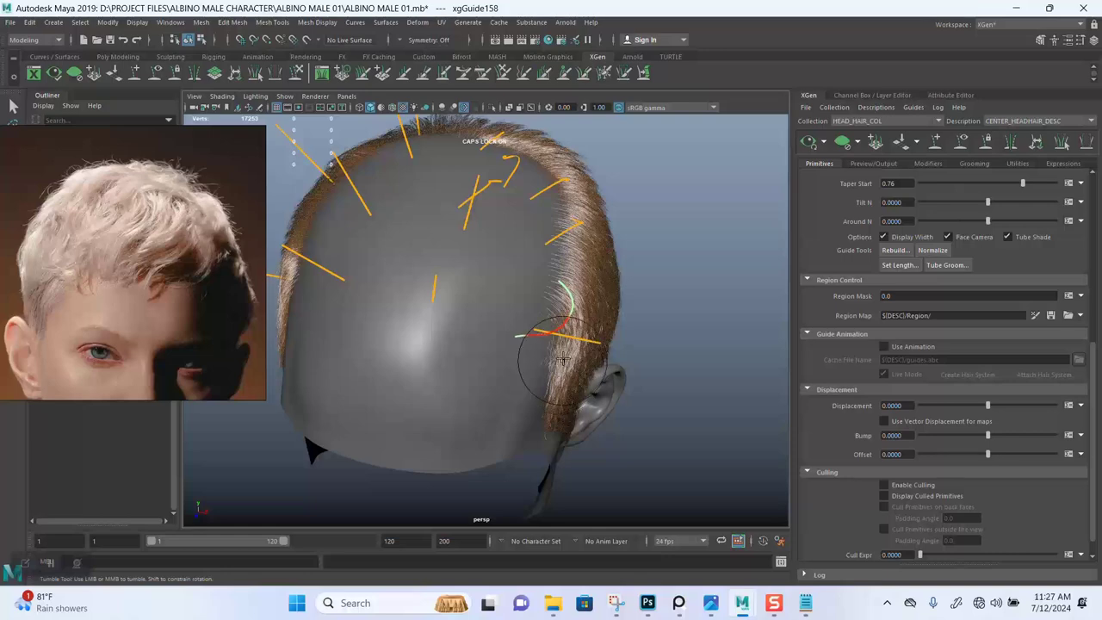
{"action": "left_click_drag", "start_coordinate": [524, 332], "coordinate": [445, 333], "text": "alt"}
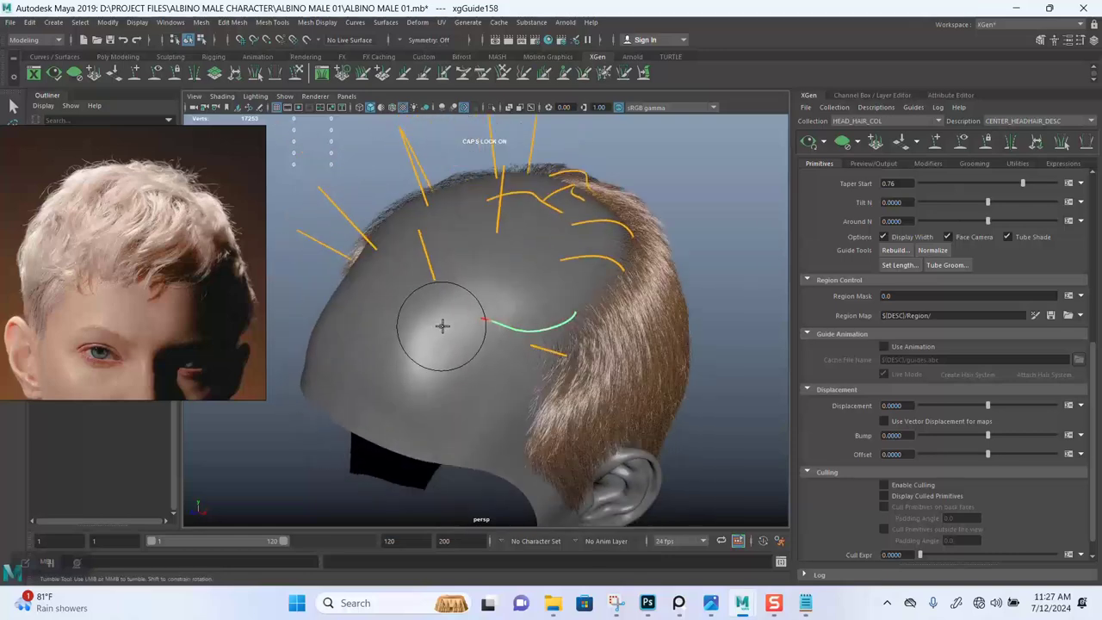
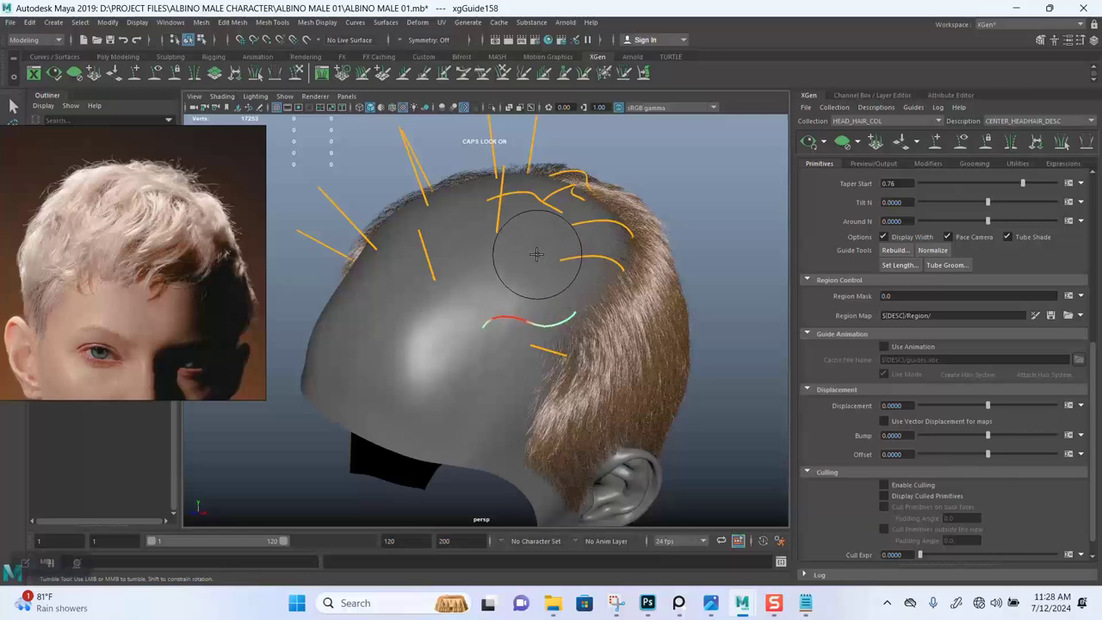
- Select one crown guide and scale it up slightly
{"action": "left_click_drag", "start_coordinate": [524, 292], "coordinate": [588, 299], "text": "alt"}
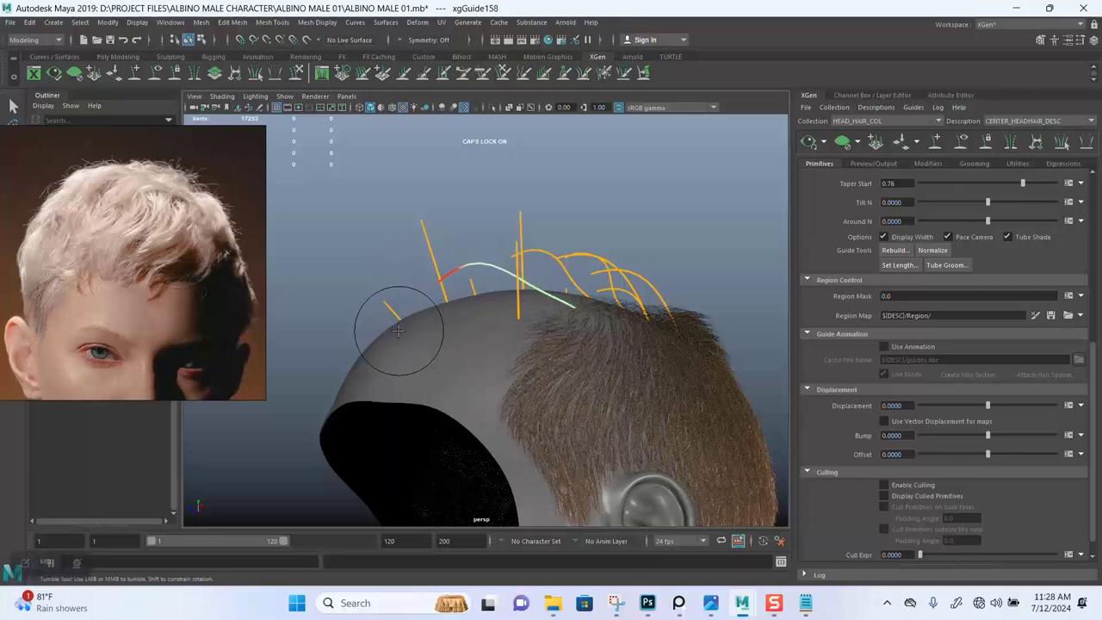
{"action": "left_click_drag", "start_coordinate": [442, 319], "coordinate": [583, 327], "text": "alt"}
{"action": "key", "text": "q"}
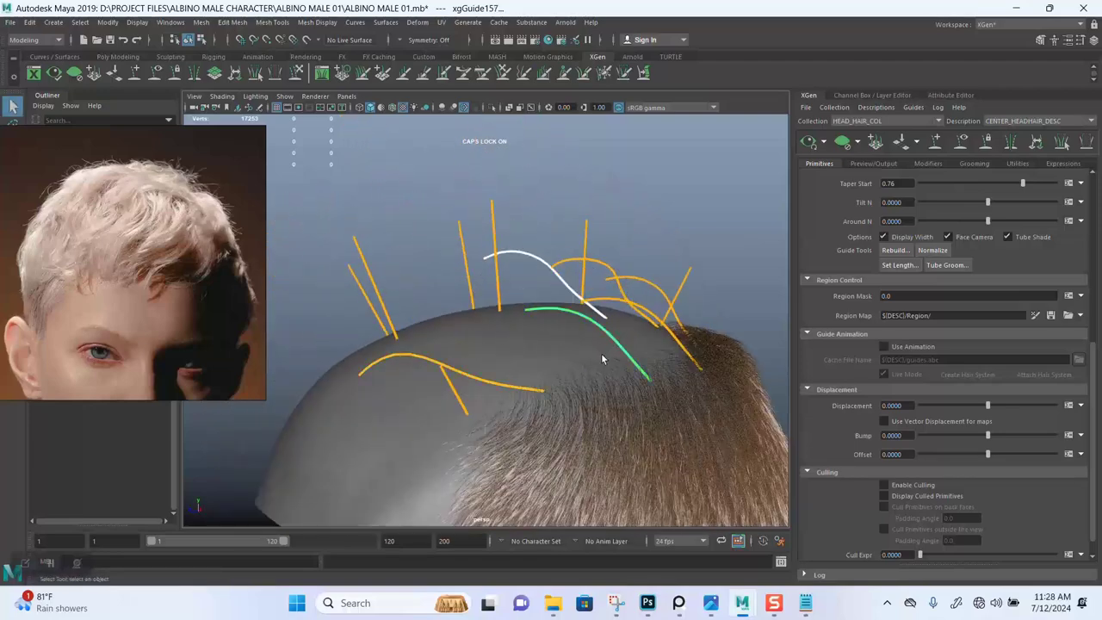
{"action": "left_click", "coordinate": [621, 370]}
{"action": "left_click", "coordinate": [651, 325]}
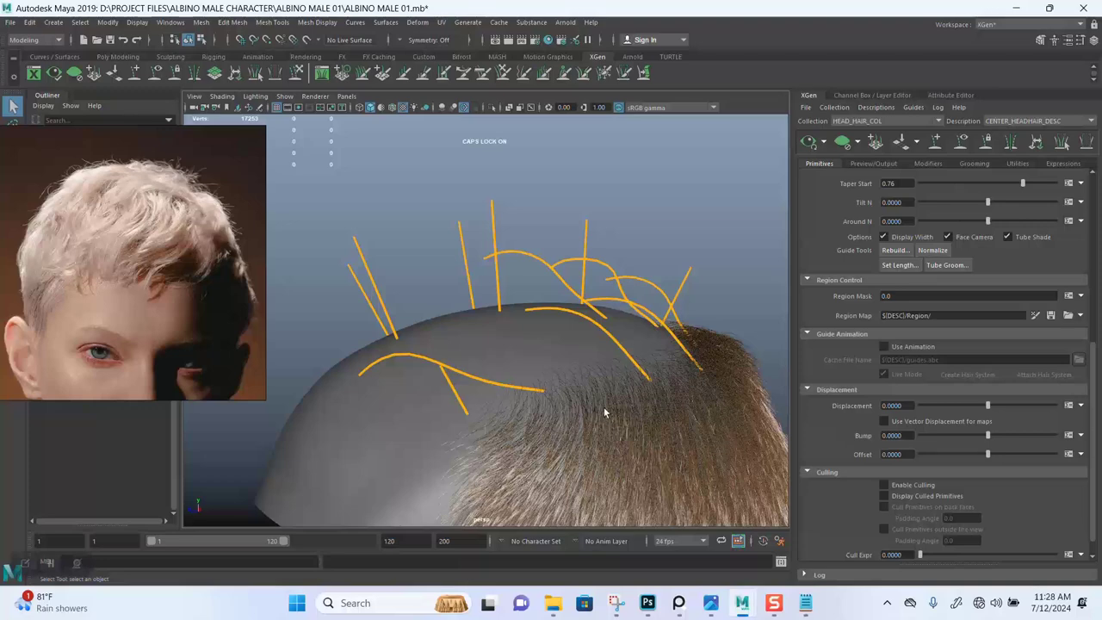
{"action": "left_click", "coordinate": [613, 338]}
{"action": "key", "text": "r"}
{"action": "left_click_drag", "start_coordinate": [652, 384], "coordinate": [663, 389]}
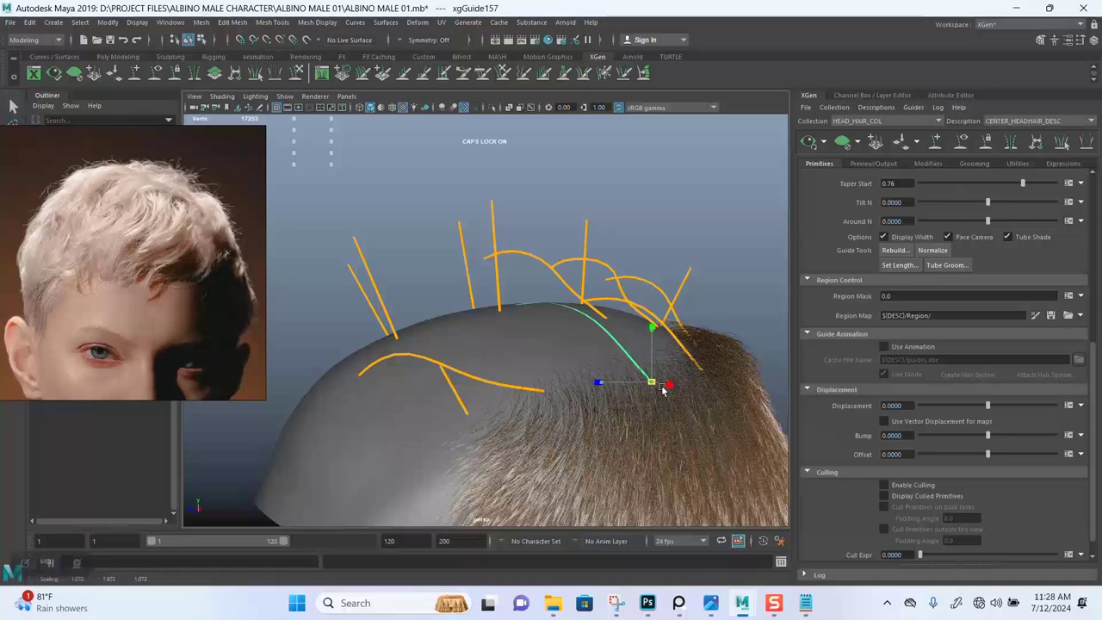
- Sculpt the lengthened guide so it bends down across the scalp
{"action": "left_click", "coordinate": [297, 73]}
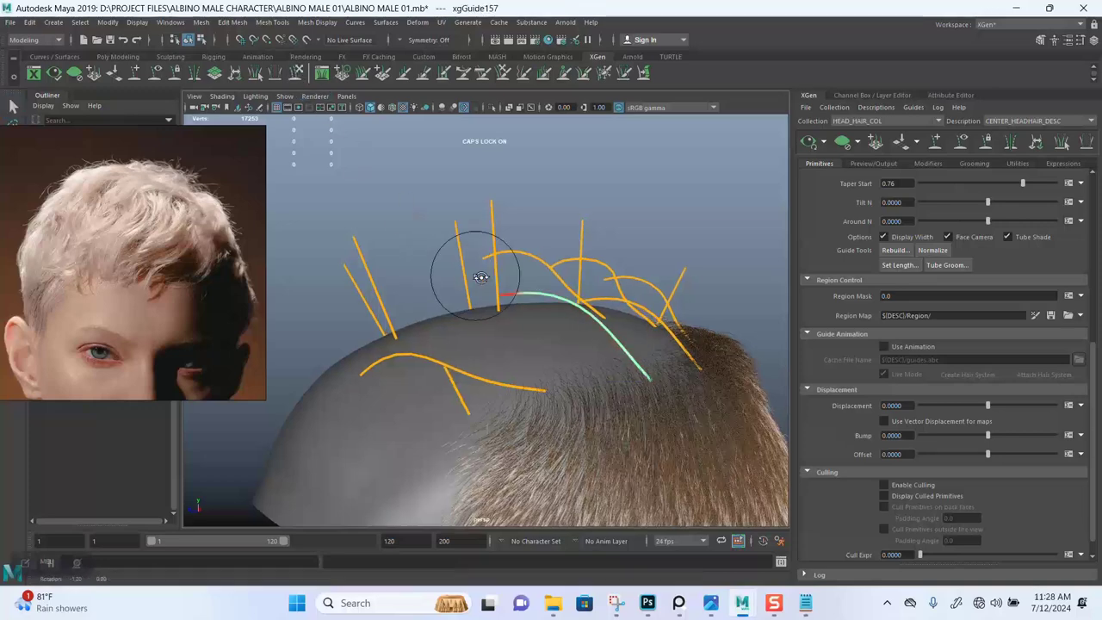
{"action": "mouse_move", "coordinate": [462, 253]}
{"action": "left_mouse_down", "text": "alt"}
{"action": "mouse_move", "coordinate": [528, 253]}
{"action": "mouse_move", "coordinate": [502, 295]}
{"action": "left_mouse_up", "text": "alt"}
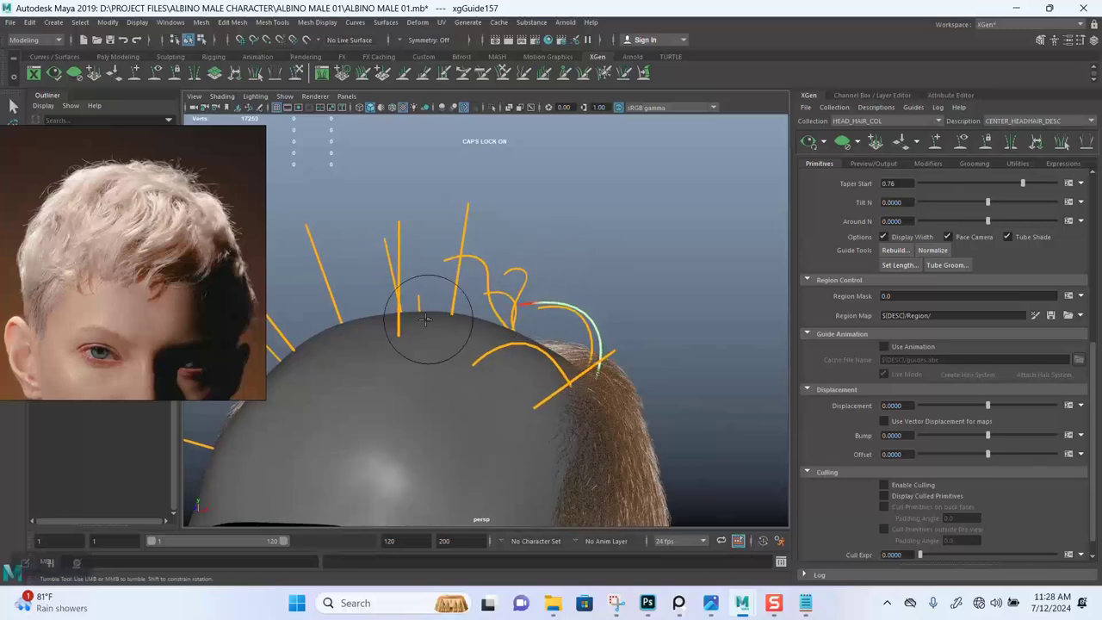
{"action": "mouse_move", "coordinate": [448, 340]}
{"action": "left_mouse_down", "text": "alt"}
{"action": "mouse_move", "coordinate": [553, 327]}
{"action": "mouse_move", "coordinate": [524, 339]}
{"action": "mouse_move", "coordinate": [491, 332]}
{"action": "mouse_move", "coordinate": [492, 345]}
{"action": "mouse_move", "coordinate": [475, 343]}
{"action": "mouse_move", "coordinate": [478, 328]}
{"action": "left_mouse_up", "text": "alt"}
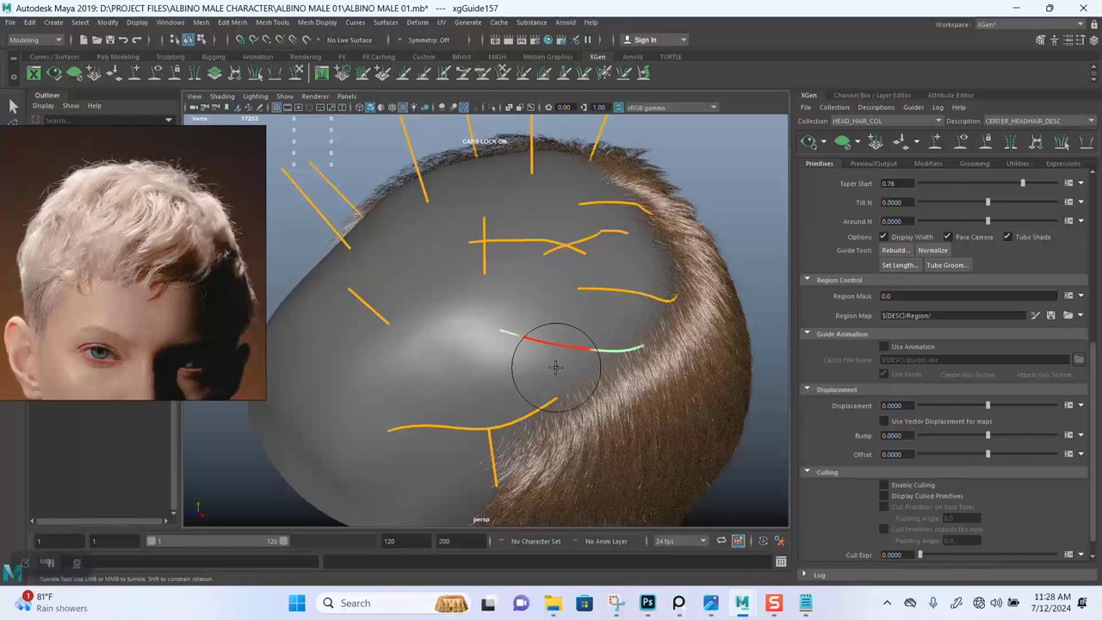
{"action": "left_click_drag", "start_coordinate": [524, 364], "coordinate": [504, 364]}
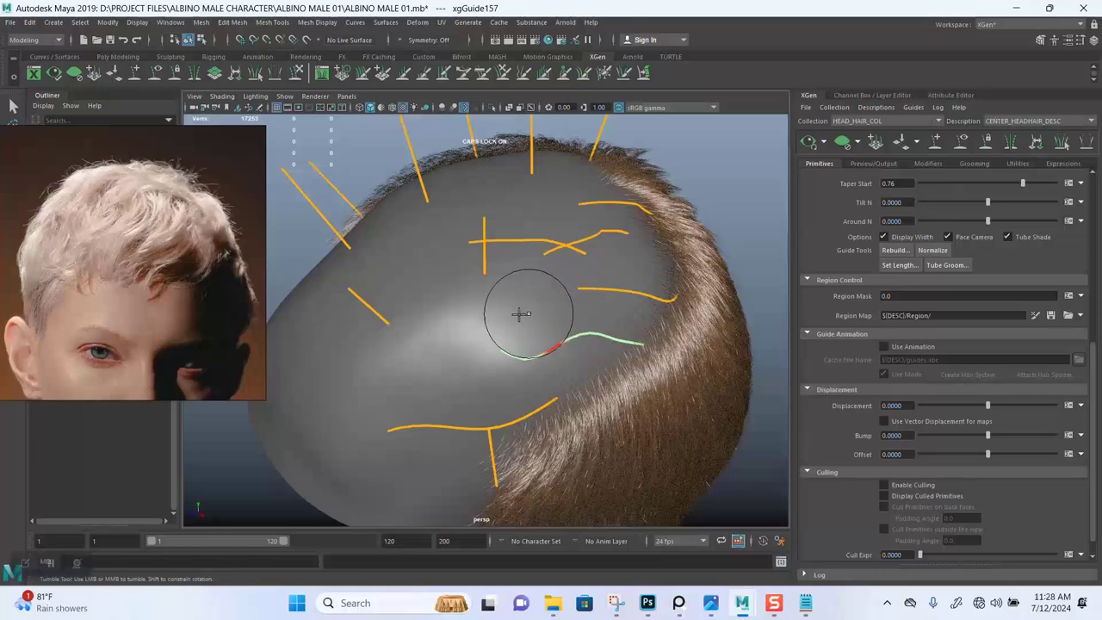
{"action": "mouse_move", "coordinate": [490, 299]}
{"action": "left_mouse_down", "text": "alt"}
{"action": "mouse_move", "coordinate": [614, 293]}
{"action": "mouse_move", "coordinate": [601, 273]}
{"action": "mouse_move", "coordinate": [641, 269]}
{"action": "mouse_move", "coordinate": [632, 259]}
{"action": "mouse_move", "coordinate": [494, 229]}
{"action": "mouse_move", "coordinate": [586, 267]}
{"action": "mouse_move", "coordinate": [591, 314]}
{"action": "mouse_move", "coordinate": [581, 323]}
{"action": "mouse_move", "coordinate": [464, 305]}
{"action": "mouse_move", "coordinate": [481, 308]}
{"action": "mouse_move", "coordinate": [466, 323]}
{"action": "mouse_move", "coordinate": [617, 362]}
{"action": "mouse_move", "coordinate": [568, 331]}
{"action": "mouse_move", "coordinate": [625, 361]}
{"action": "mouse_move", "coordinate": [572, 336]}
{"action": "mouse_move", "coordinate": [555, 355]}
{"action": "mouse_move", "coordinate": [608, 425]}
{"action": "mouse_move", "coordinate": [605, 380]}
{"action": "mouse_move", "coordinate": [494, 335]}
{"action": "mouse_move", "coordinate": [576, 370]}
{"action": "mouse_move", "coordinate": [550, 348]}
{"action": "mouse_move", "coordinate": [542, 351]}
{"action": "mouse_move", "coordinate": [574, 383]}
{"action": "mouse_move", "coordinate": [560, 333]}
{"action": "left_mouse_up", "text": "alt"}
- Bend another crown guide to the left and scale it up slightly
{"action": "key", "text": "q"}
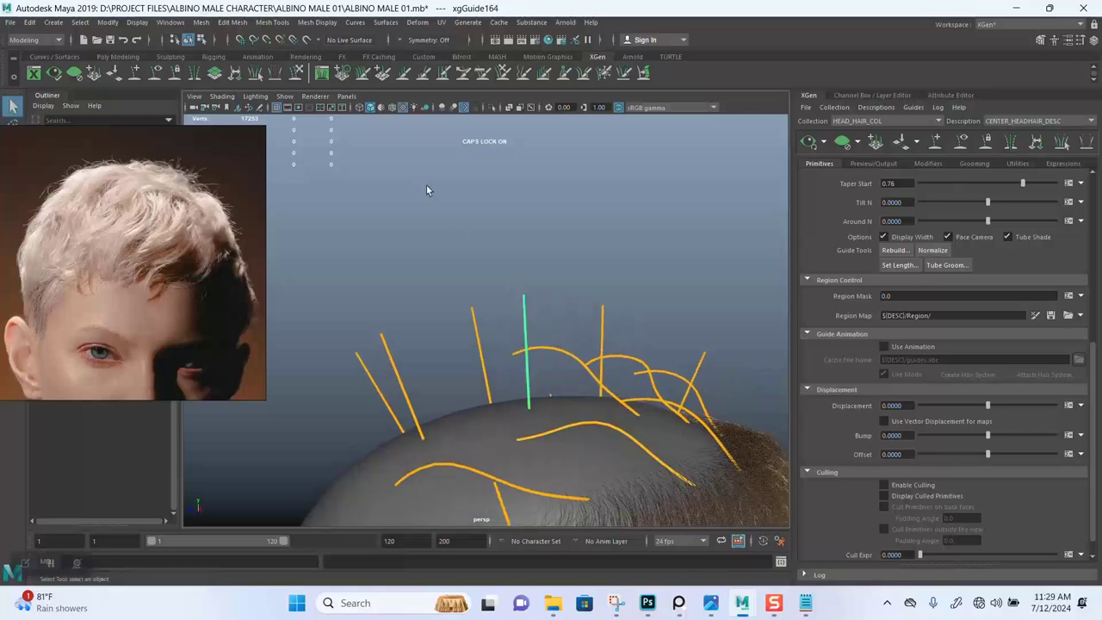
{"action": "left_click", "coordinate": [296, 72]}
{"action": "mouse_move", "coordinate": [504, 261]}
{"action": "left_mouse_down"}
{"action": "mouse_move", "coordinate": [363, 330]}
{"action": "mouse_move", "coordinate": [255, 425]}
{"action": "left_mouse_up"}
{"action": "left_click_drag", "start_coordinate": [464, 275], "coordinate": [572, 308], "text": "alt"}
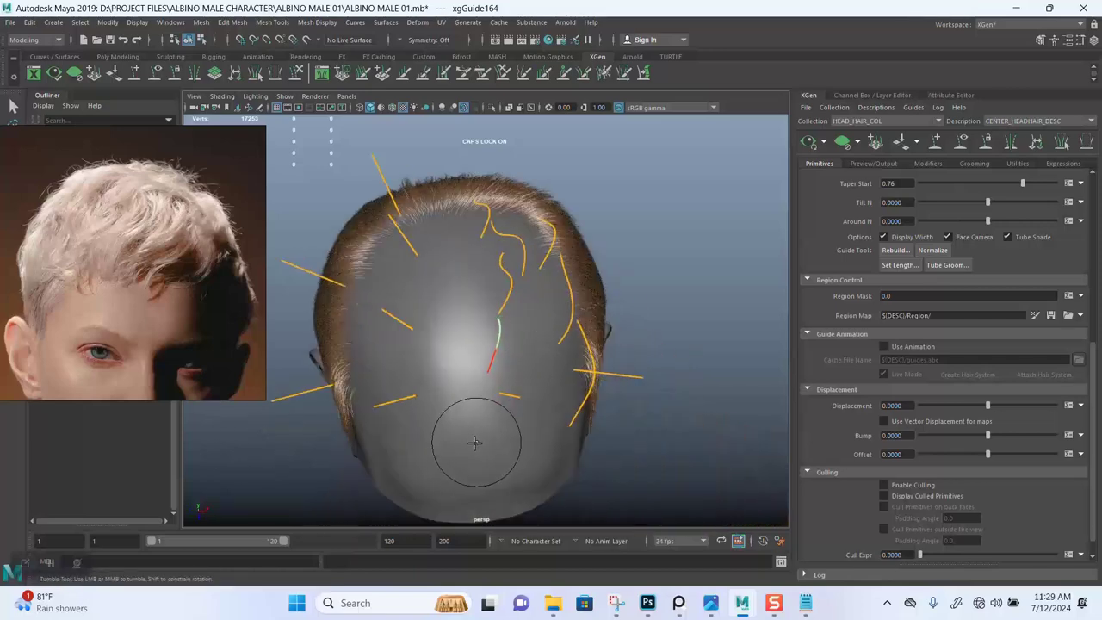
{"action": "key", "text": "r"}
{"action": "left_click_drag", "start_coordinate": [499, 319], "coordinate": [512, 322]}
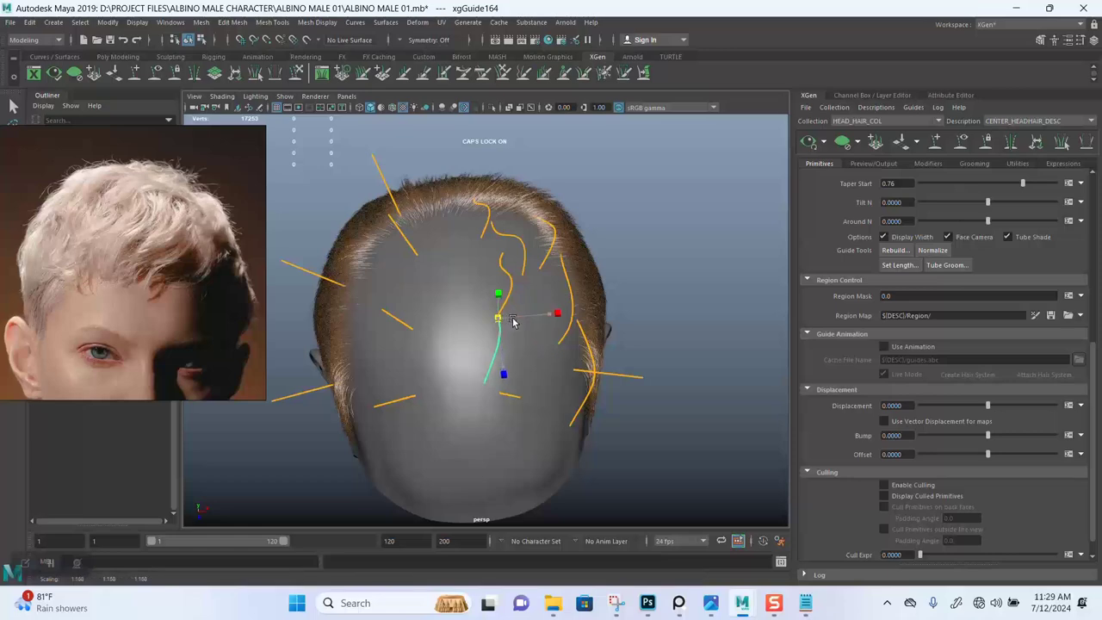
- Sculpt that guide into waves lying along the back of the scalp
{"action": "mouse_move", "coordinate": [454, 370]}
{"action": "left_mouse_down", "text": "alt"}
{"action": "mouse_move", "coordinate": [482, 328]}
{"action": "mouse_move", "coordinate": [344, 110]}
{"action": "left_mouse_up", "text": "alt"}
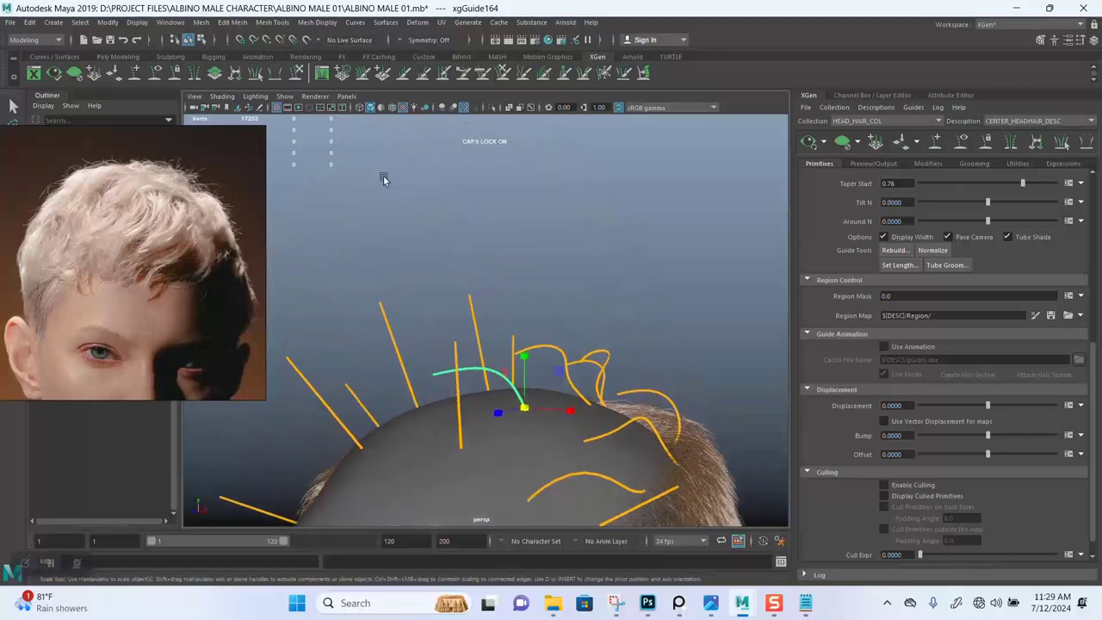
{"action": "key", "text": "y"}
{"action": "left_click_drag", "start_coordinate": [478, 297], "coordinate": [537, 368], "text": "alt"}
{"action": "right_click_drag", "start_coordinate": [537, 369], "coordinate": [561, 343], "text": "alt"}
{"action": "left_click_drag", "start_coordinate": [561, 343], "coordinate": [523, 410], "text": "alt"}
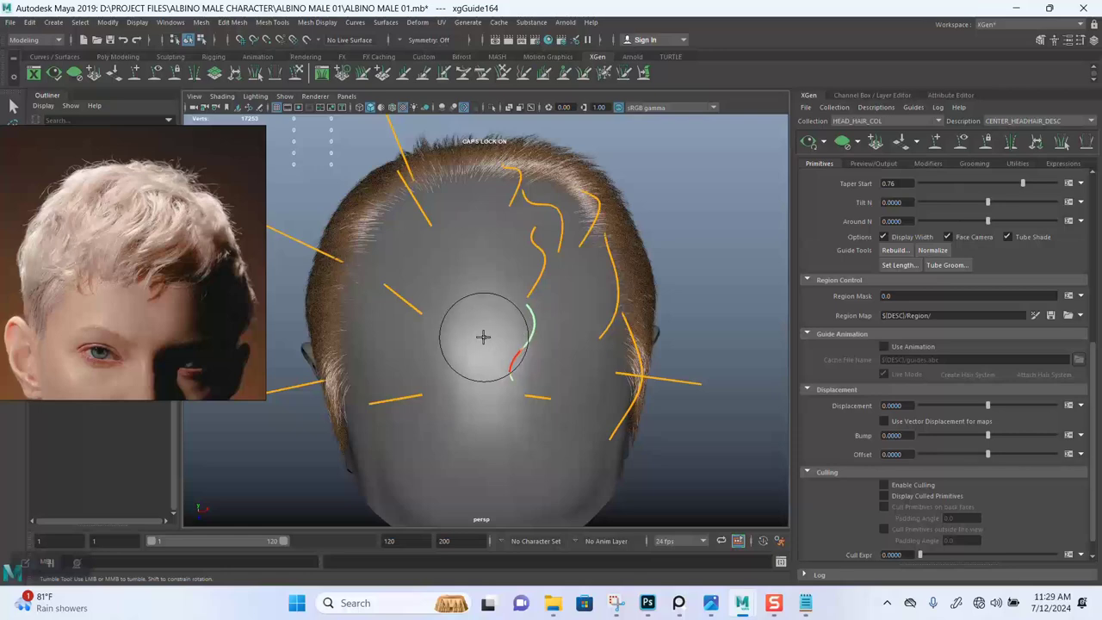
{"action": "mouse_move", "coordinate": [490, 336]}
{"action": "left_mouse_down", "text": "alt"}
{"action": "mouse_move", "coordinate": [591, 381]}
{"action": "mouse_move", "coordinate": [622, 310]}
{"action": "mouse_move", "coordinate": [637, 307]}
{"action": "mouse_move", "coordinate": [600, 348]}
{"action": "mouse_move", "coordinate": [555, 317]}
{"action": "left_mouse_up", "text": "alt"}
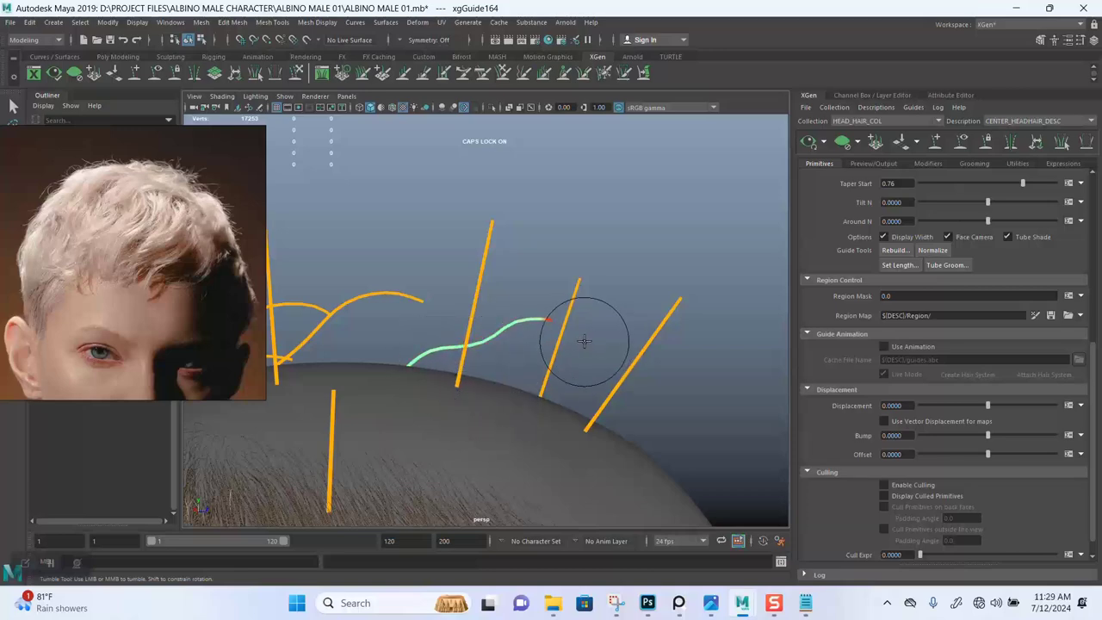
{"action": "left_click_drag", "start_coordinate": [620, 327], "coordinate": [449, 353], "text": "alt"}
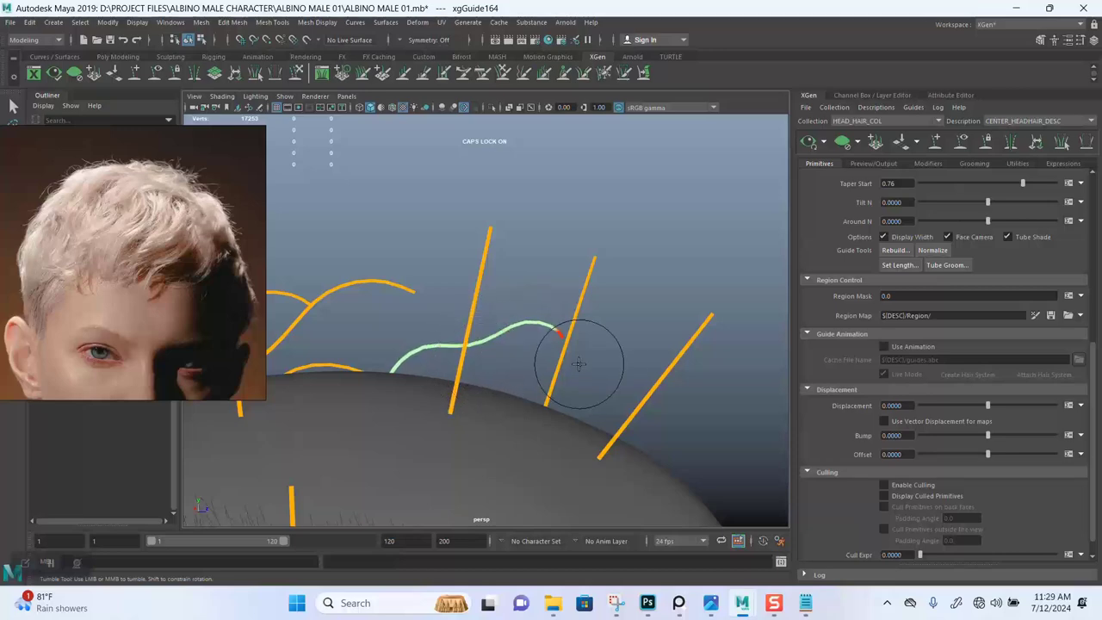
{"action": "left_click_drag", "start_coordinate": [579, 364], "coordinate": [549, 396], "text": "alt"}
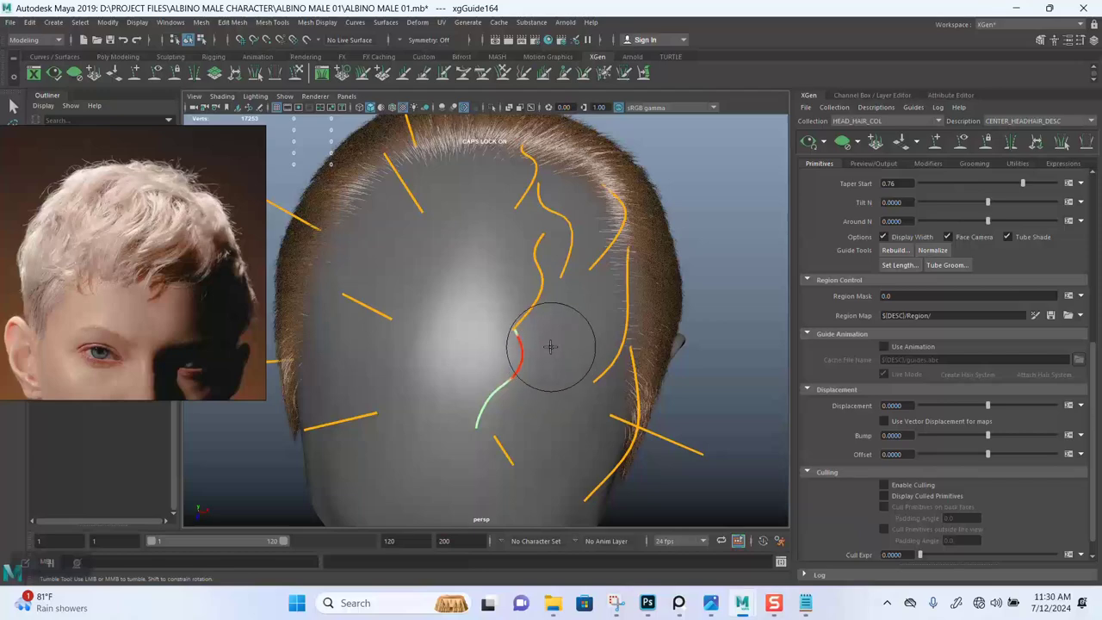
- Brush another crown guide into a curled, wavy strand close to the scalp
{"action": "mouse_move", "coordinate": [550, 346]}
{"action": "left_mouse_down", "text": "alt"}
{"action": "mouse_move", "coordinate": [590, 369]}
{"action": "mouse_move", "coordinate": [585, 315]}
{"action": "mouse_move", "coordinate": [529, 369]}
{"action": "mouse_move", "coordinate": [483, 359]}
{"action": "mouse_move", "coordinate": [504, 364]}
{"action": "mouse_move", "coordinate": [566, 319]}
{"action": "mouse_move", "coordinate": [517, 319]}
{"action": "mouse_move", "coordinate": [545, 343]}
{"action": "left_mouse_up", "text": "alt"}
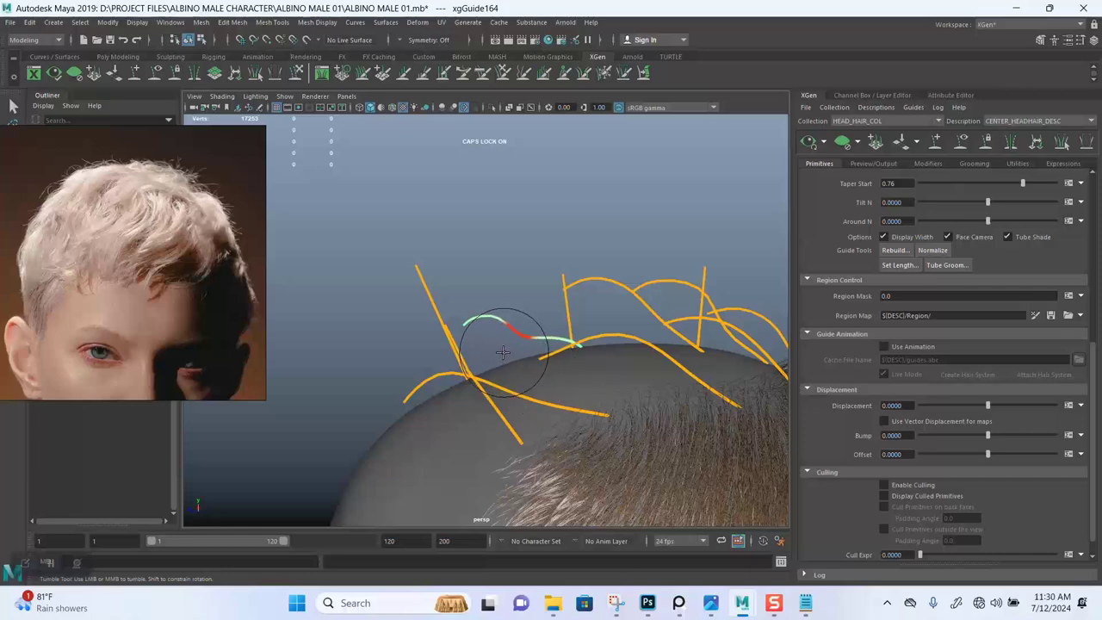
{"action": "left_click_drag", "start_coordinate": [557, 400], "coordinate": [589, 338], "text": "alt"}
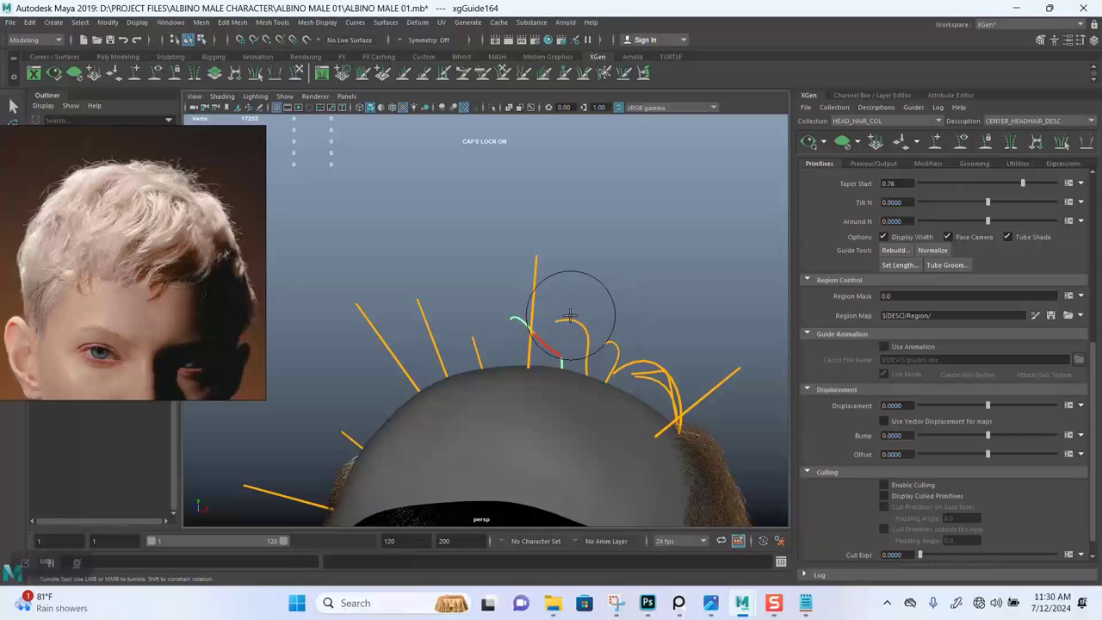
{"action": "left_click_drag", "start_coordinate": [653, 328], "coordinate": [617, 332], "text": "alt"}
{"action": "left_click_drag", "start_coordinate": [656, 322], "coordinate": [478, 279], "text": "alt"}
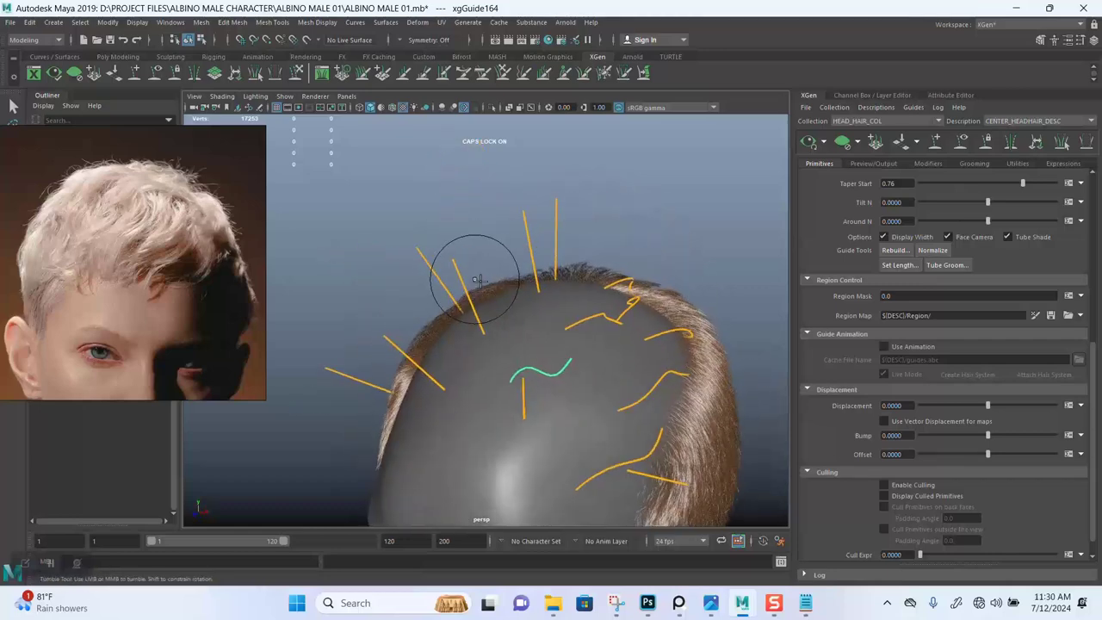
{"action": "middle_click_drag", "start_coordinate": [478, 280], "coordinate": [534, 277], "text": "alt"}
{"action": "left_click_drag", "start_coordinate": [535, 278], "coordinate": [561, 287], "text": "alt"}
{"action": "middle_click_drag", "start_coordinate": [560, 287], "coordinate": [533, 250], "text": "alt"}
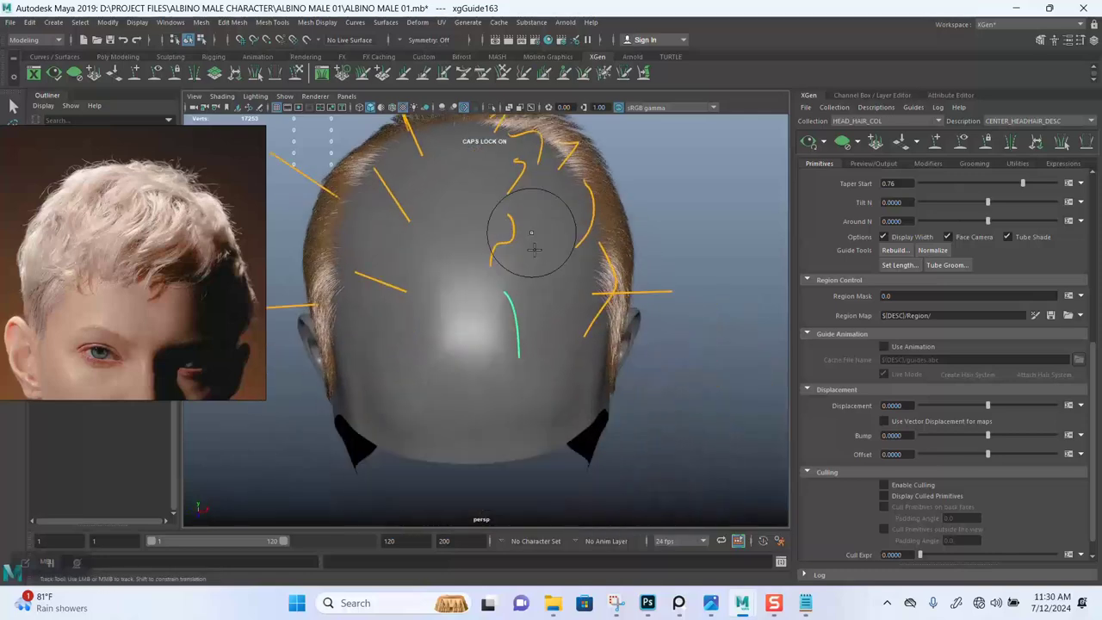
{"action": "left_click_drag", "start_coordinate": [534, 250], "coordinate": [541, 305], "text": "alt"}
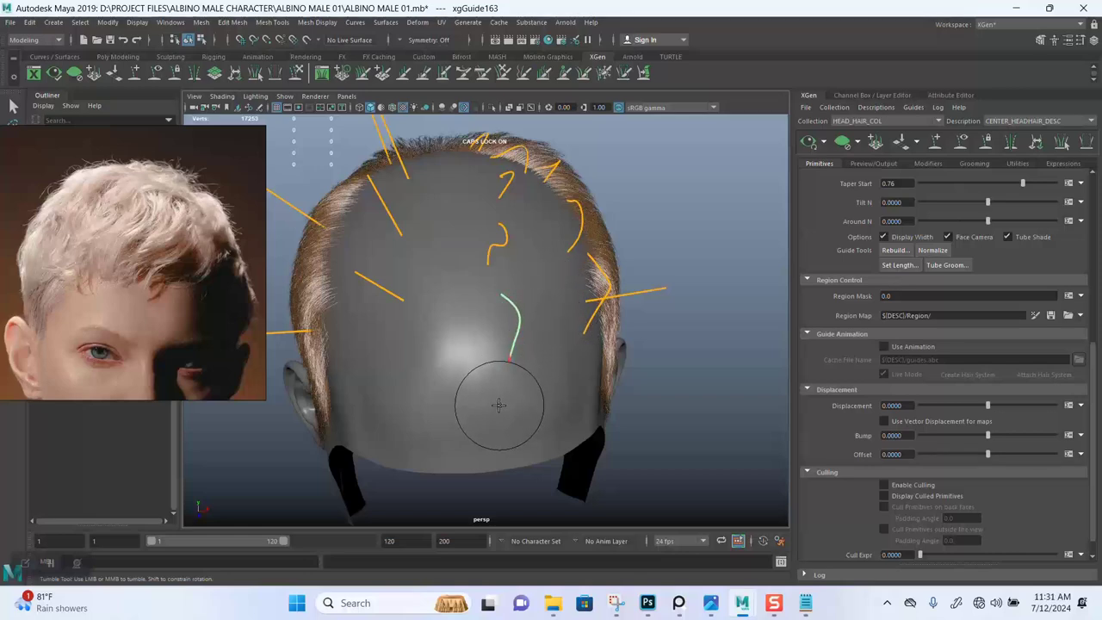
{"action": "mouse_move", "coordinate": [578, 307]}
{"action": "left_mouse_down", "text": "alt"}
{"action": "mouse_move", "coordinate": [460, 246]}
{"action": "mouse_move", "coordinate": [527, 271]}
{"action": "left_mouse_up", "text": "alt"}
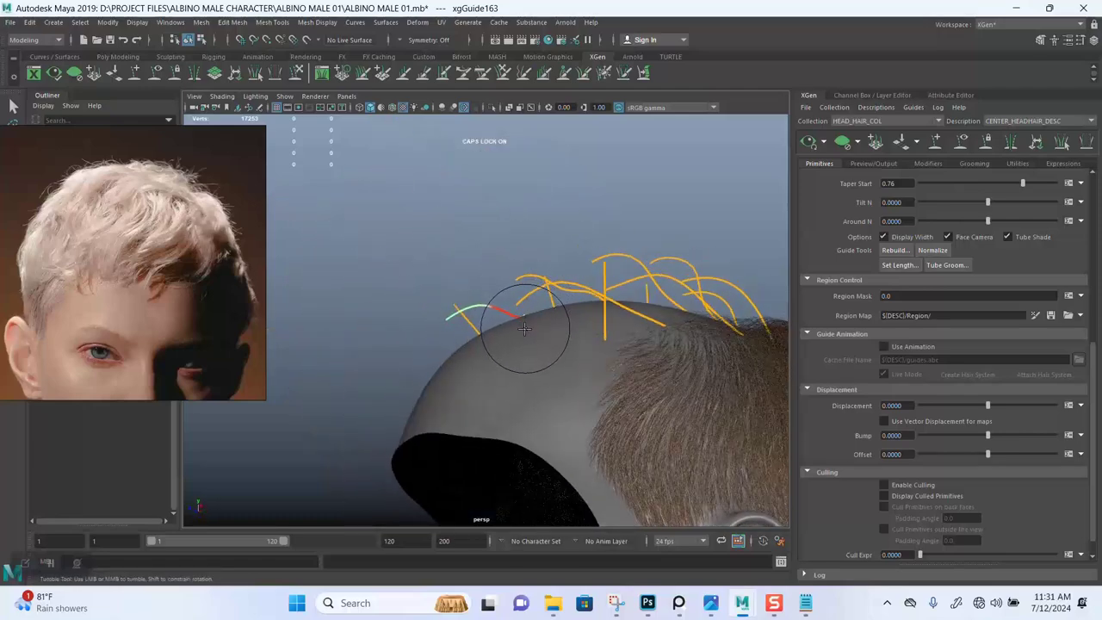
{"action": "mouse_move", "coordinate": [524, 328]}
{"action": "left_mouse_down", "text": "alt"}
{"action": "mouse_move", "coordinate": [553, 268]}
{"action": "mouse_move", "coordinate": [614, 287]}
{"action": "mouse_move", "coordinate": [497, 302]}
{"action": "mouse_move", "coordinate": [560, 352]}
{"action": "mouse_move", "coordinate": [521, 402]}
{"action": "left_mouse_up", "text": "alt"}
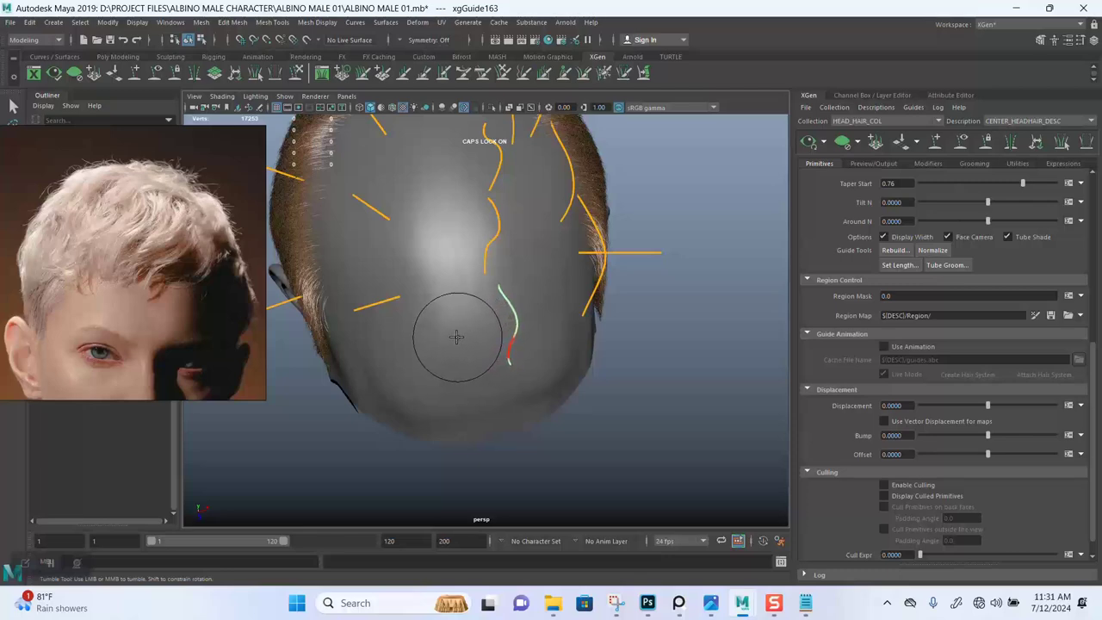
{"action": "mouse_move", "coordinate": [553, 351]}
{"action": "left_mouse_down", "text": "alt"}
{"action": "mouse_move", "coordinate": [561, 369]}
{"action": "mouse_move", "coordinate": [517, 325]}
{"action": "mouse_move", "coordinate": [485, 322]}
{"action": "mouse_move", "coordinate": [505, 356]}
{"action": "mouse_move", "coordinate": [492, 337]}
{"action": "mouse_move", "coordinate": [566, 327]}
{"action": "mouse_move", "coordinate": [583, 394]}
{"action": "mouse_move", "coordinate": [614, 345]}
{"action": "mouse_move", "coordinate": [546, 349]}
{"action": "mouse_move", "coordinate": [560, 401]}
{"action": "mouse_move", "coordinate": [571, 315]}
{"action": "mouse_move", "coordinate": [606, 372]}
{"action": "mouse_move", "coordinate": [594, 326]}
{"action": "mouse_move", "coordinate": [537, 327]}
{"action": "mouse_move", "coordinate": [562, 344]}
{"action": "mouse_move", "coordinate": [580, 315]}
{"action": "mouse_move", "coordinate": [598, 336]}
{"action": "mouse_move", "coordinate": [549, 328]}
{"action": "left_mouse_up", "text": "alt"}
- Scale the front hairline guide up to about 1.1
{"action": "key", "text": "q"}
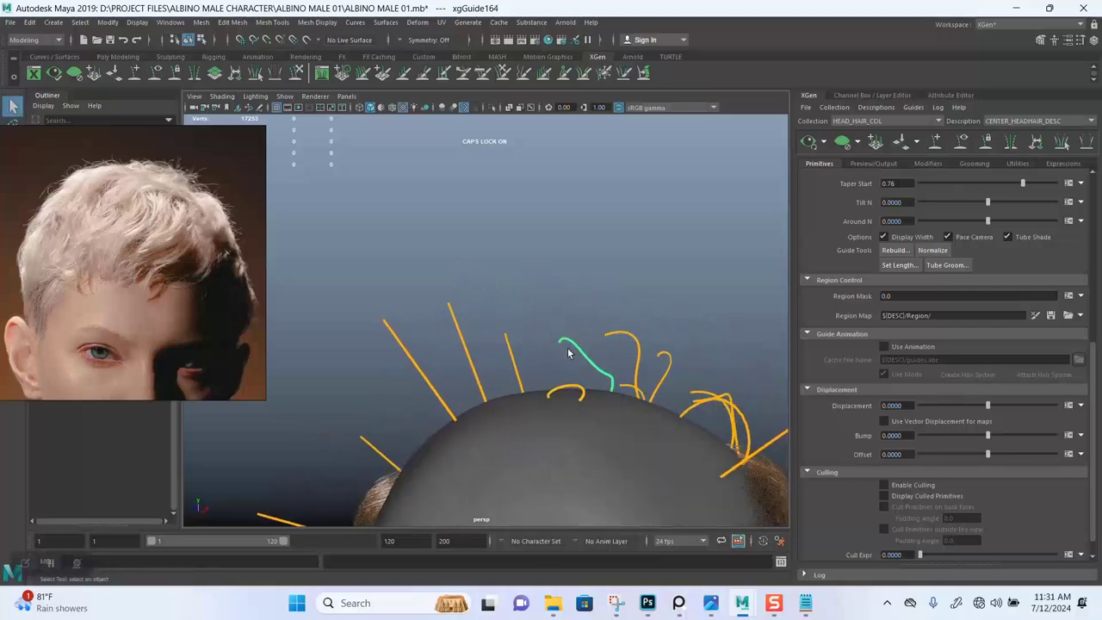
{"action": "left_click", "coordinate": [298, 74]}
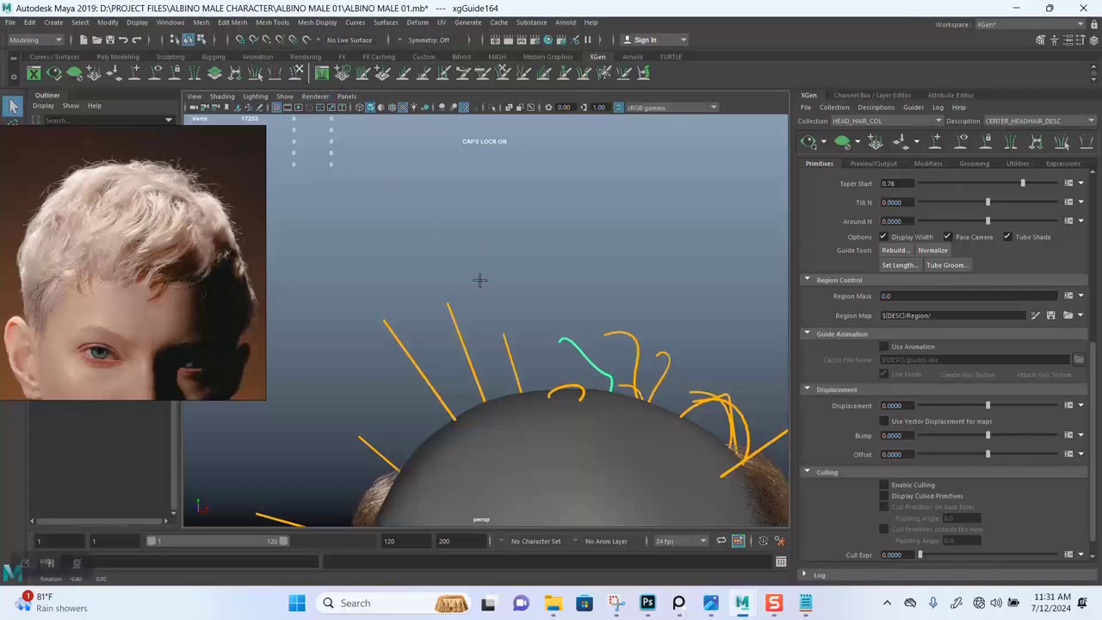
{"action": "mouse_move", "coordinate": [529, 332]}
{"action": "left_mouse_down", "text": "alt"}
{"action": "mouse_move", "coordinate": [524, 359]}
{"action": "mouse_move", "coordinate": [464, 387]}
{"action": "left_mouse_up", "text": "alt"}
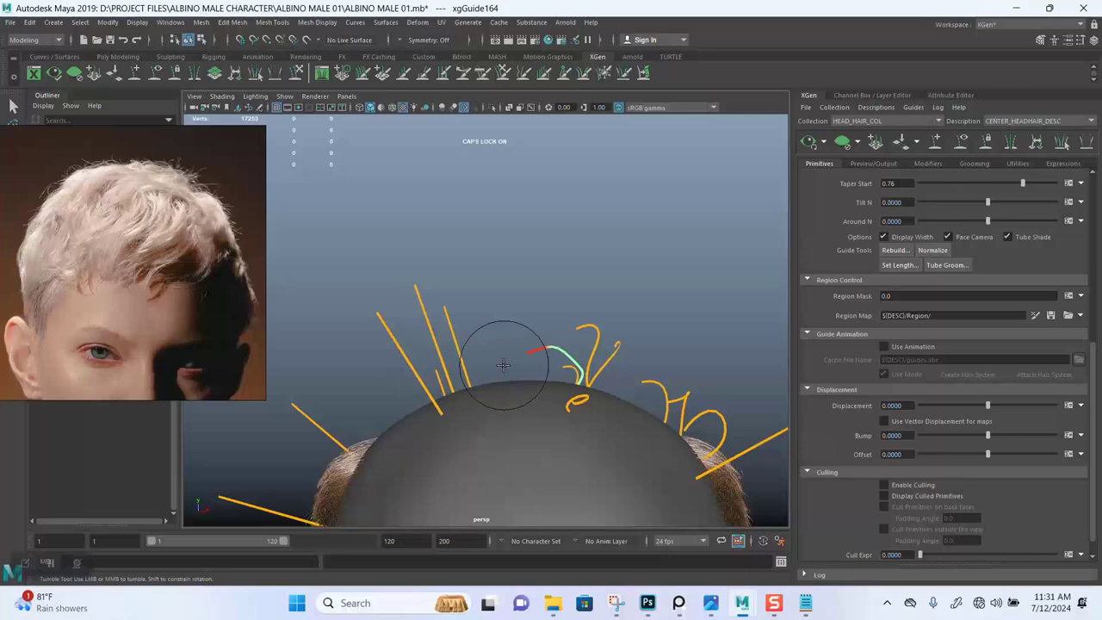
{"action": "left_click_drag", "start_coordinate": [504, 368], "coordinate": [571, 275], "text": "alt"}
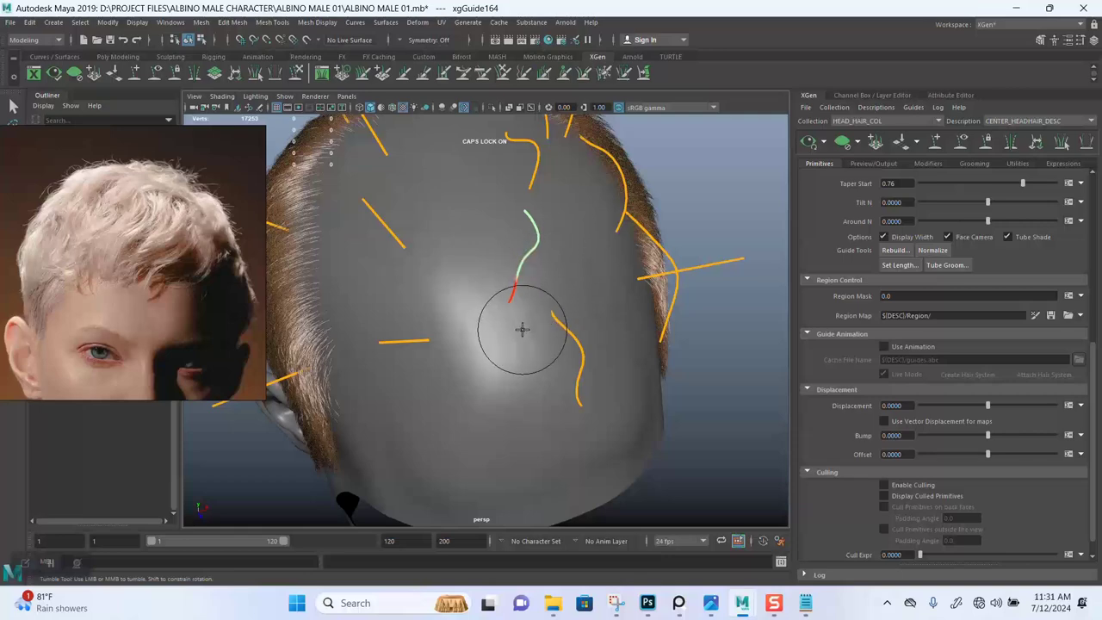
{"action": "left_click_drag", "start_coordinate": [525, 330], "coordinate": [519, 260], "text": "alt"}
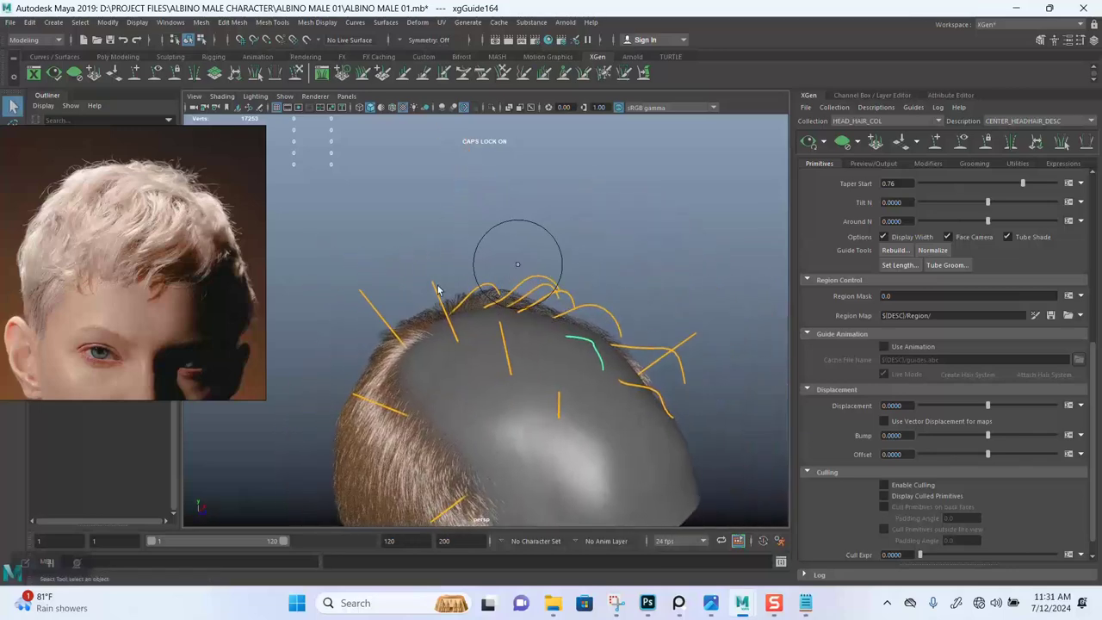
{"action": "left_click_drag", "start_coordinate": [437, 290], "coordinate": [459, 243], "text": "alt"}
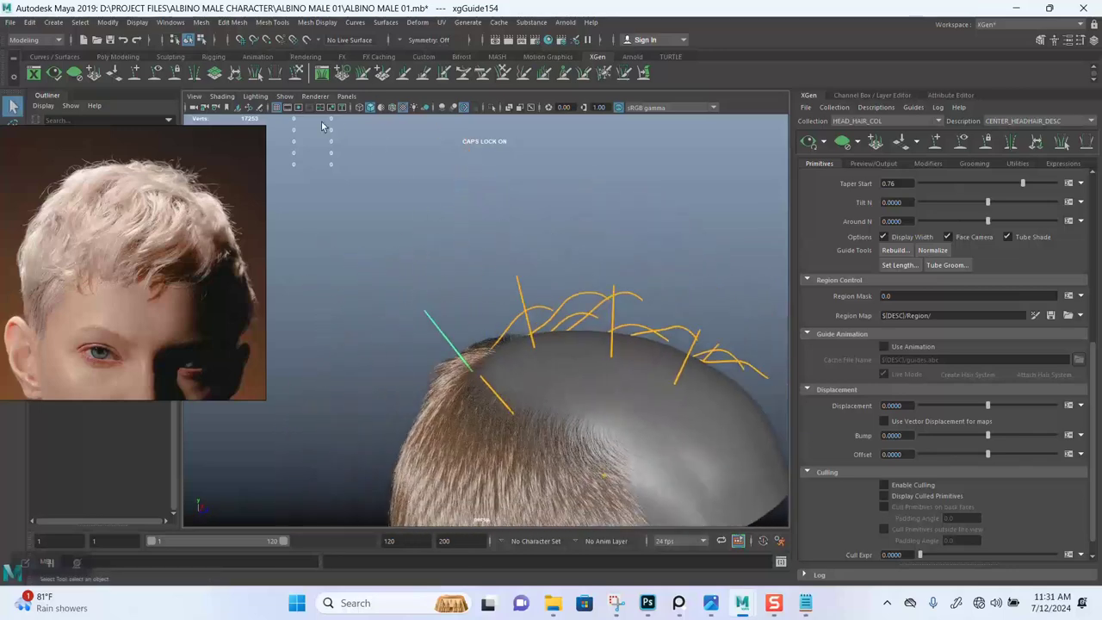
{"action": "left_click", "coordinate": [297, 73]}
{"action": "mouse_move", "coordinate": [482, 207]}
{"action": "left_mouse_down", "text": "alt"}
{"action": "mouse_move", "coordinate": [507, 246]}
{"action": "mouse_move", "coordinate": [408, 295]}
{"action": "left_mouse_up", "text": "alt"}
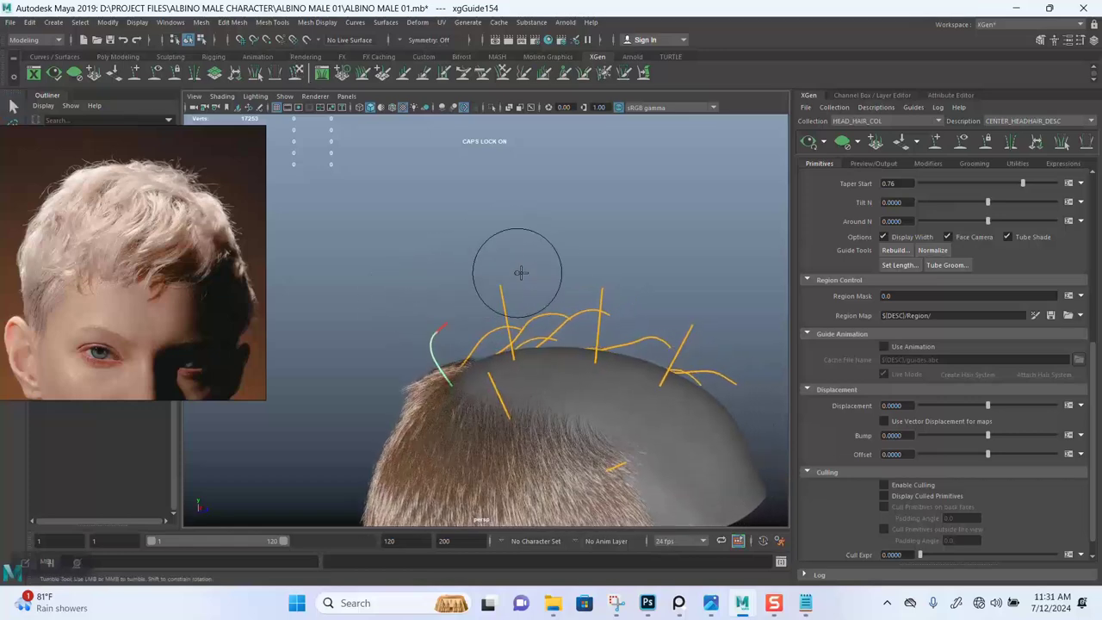
{"action": "key", "text": "r"}
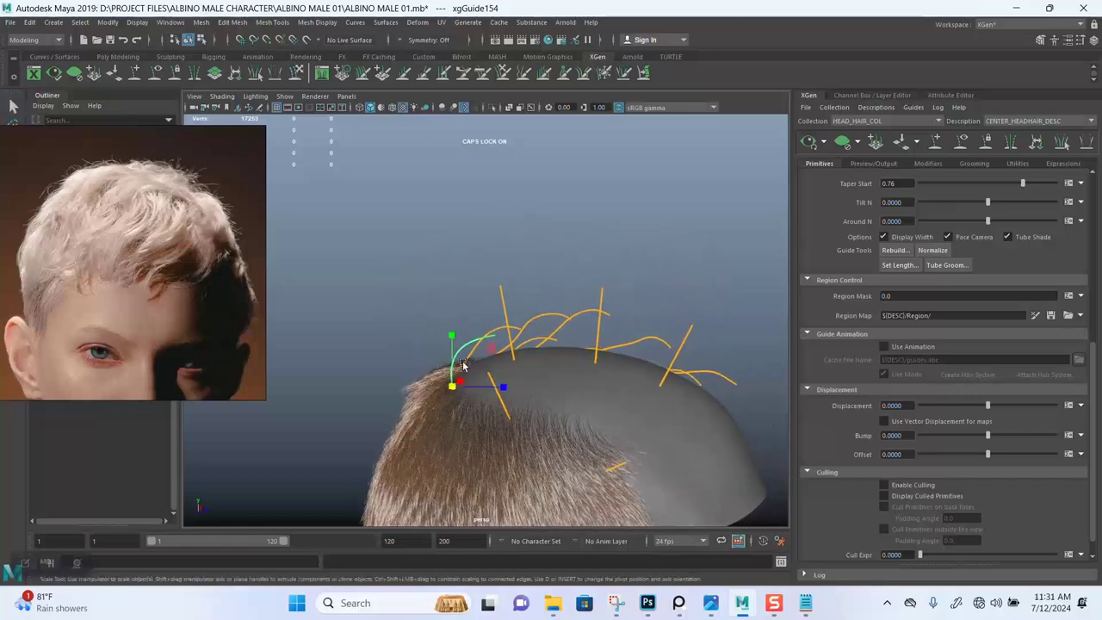
{"action": "left_click_drag", "start_coordinate": [449, 387], "coordinate": [458, 395]}
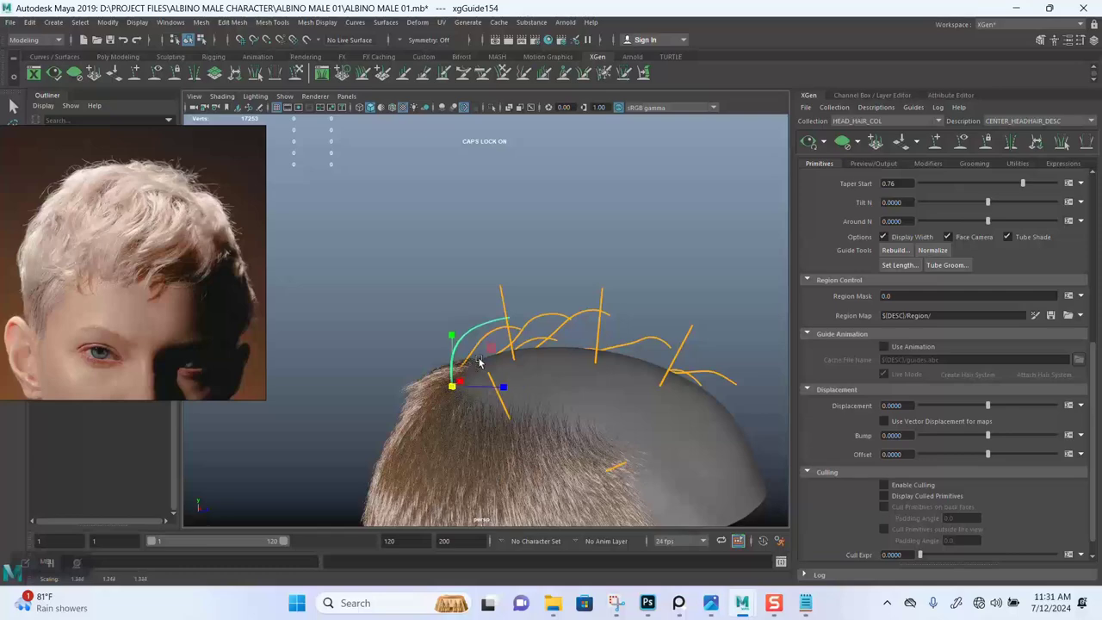
- Sculpt a guide near the top of the head so it arches over into a curl
{"action": "key", "text": "y"}
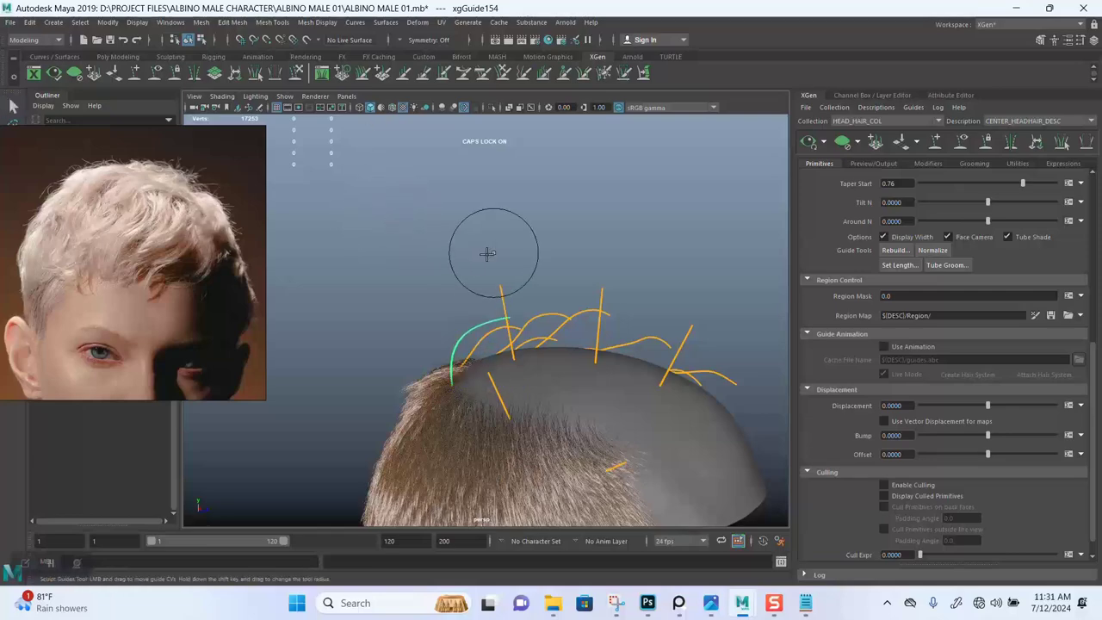
{"action": "mouse_move", "coordinate": [504, 261]}
{"action": "left_mouse_down", "text": "alt"}
{"action": "mouse_move", "coordinate": [582, 302]}
{"action": "mouse_move", "coordinate": [513, 259]}
{"action": "mouse_move", "coordinate": [590, 258]}
{"action": "mouse_move", "coordinate": [577, 283]}
{"action": "mouse_move", "coordinate": [468, 266]}
{"action": "mouse_move", "coordinate": [469, 296]}
{"action": "mouse_move", "coordinate": [531, 278]}
{"action": "mouse_move", "coordinate": [590, 290]}
{"action": "mouse_move", "coordinate": [645, 276]}
{"action": "mouse_move", "coordinate": [595, 336]}
{"action": "mouse_move", "coordinate": [603, 287]}
{"action": "mouse_move", "coordinate": [639, 276]}
{"action": "mouse_move", "coordinate": [603, 307]}
{"action": "mouse_move", "coordinate": [566, 240]}
{"action": "mouse_move", "coordinate": [575, 246]}
{"action": "mouse_move", "coordinate": [557, 254]}
{"action": "left_mouse_up", "text": "alt"}
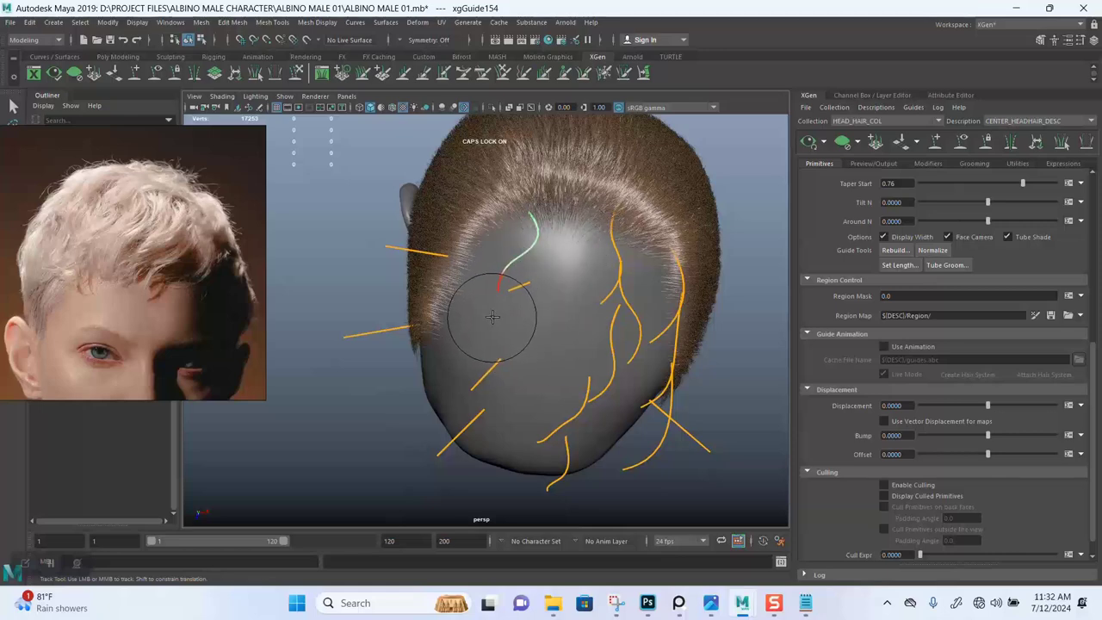
{"action": "mouse_move", "coordinate": [493, 316]}
{"action": "left_mouse_down", "text": "alt"}
{"action": "mouse_move", "coordinate": [566, 246]}
{"action": "mouse_move", "coordinate": [642, 221]}
{"action": "mouse_move", "coordinate": [533, 247]}
{"action": "mouse_move", "coordinate": [599, 223]}
{"action": "mouse_move", "coordinate": [583, 249]}
{"action": "mouse_move", "coordinate": [509, 246]}
{"action": "mouse_move", "coordinate": [496, 302]}
{"action": "left_mouse_up", "text": "alt"}
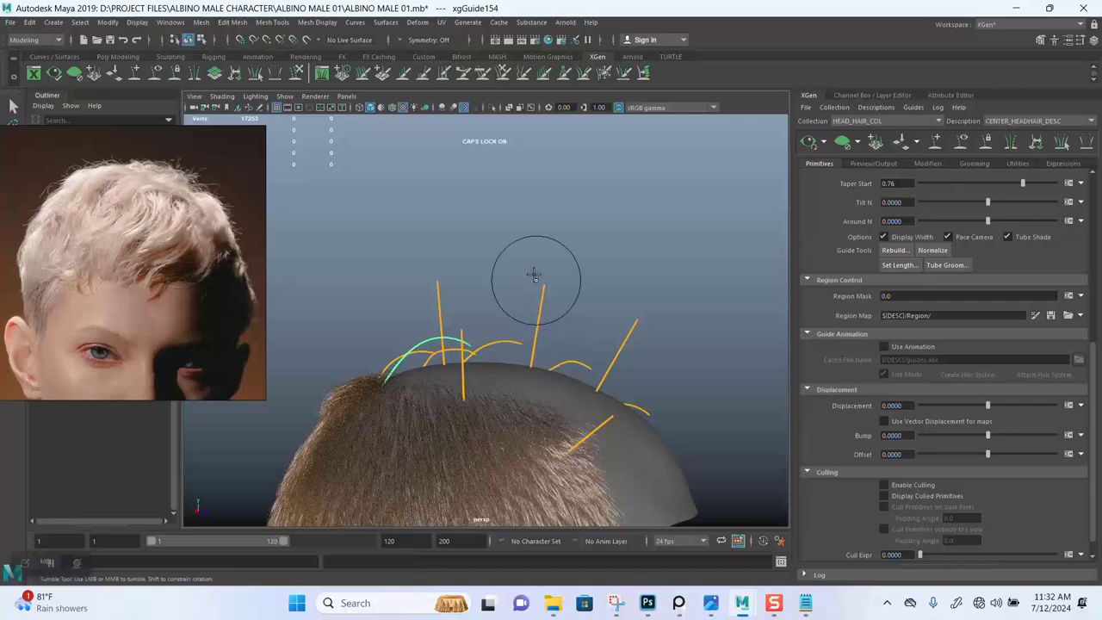
{"action": "mouse_move", "coordinate": [534, 274]}
{"action": "left_mouse_down", "text": "alt"}
{"action": "mouse_move", "coordinate": [580, 267]}
{"action": "mouse_move", "coordinate": [413, 376]}
{"action": "left_mouse_up", "text": "alt"}
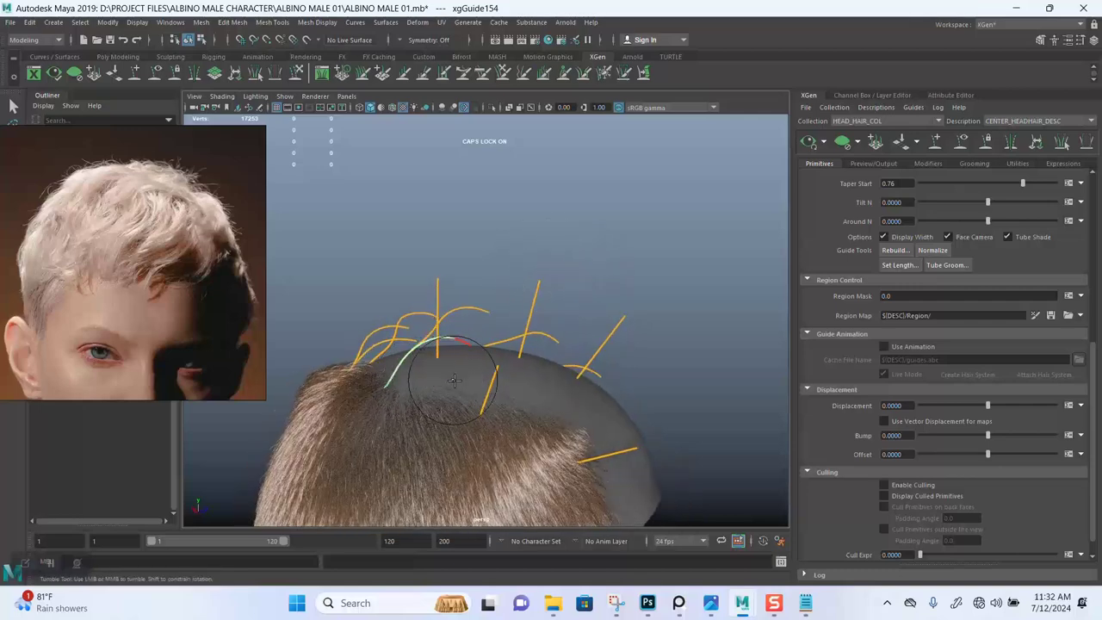
{"action": "mouse_move", "coordinate": [454, 380]}
{"action": "left_mouse_down", "text": "alt"}
{"action": "mouse_move", "coordinate": [546, 389]}
{"action": "mouse_move", "coordinate": [576, 421]}
{"action": "mouse_move", "coordinate": [429, 409]}
{"action": "mouse_move", "coordinate": [405, 315]}
{"action": "mouse_move", "coordinate": [480, 315]}
{"action": "mouse_move", "coordinate": [509, 278]}
{"action": "mouse_move", "coordinate": [525, 300]}
{"action": "mouse_move", "coordinate": [574, 290]}
{"action": "mouse_move", "coordinate": [534, 271]}
{"action": "mouse_move", "coordinate": [568, 290]}
{"action": "mouse_move", "coordinate": [559, 334]}
{"action": "mouse_move", "coordinate": [531, 313]}
{"action": "mouse_move", "coordinate": [543, 266]}
{"action": "mouse_move", "coordinate": [524, 246]}
{"action": "left_mouse_up", "text": "alt"}
- Paste the copied arc shape onto a crown guide
{"action": "key", "text": "q"}
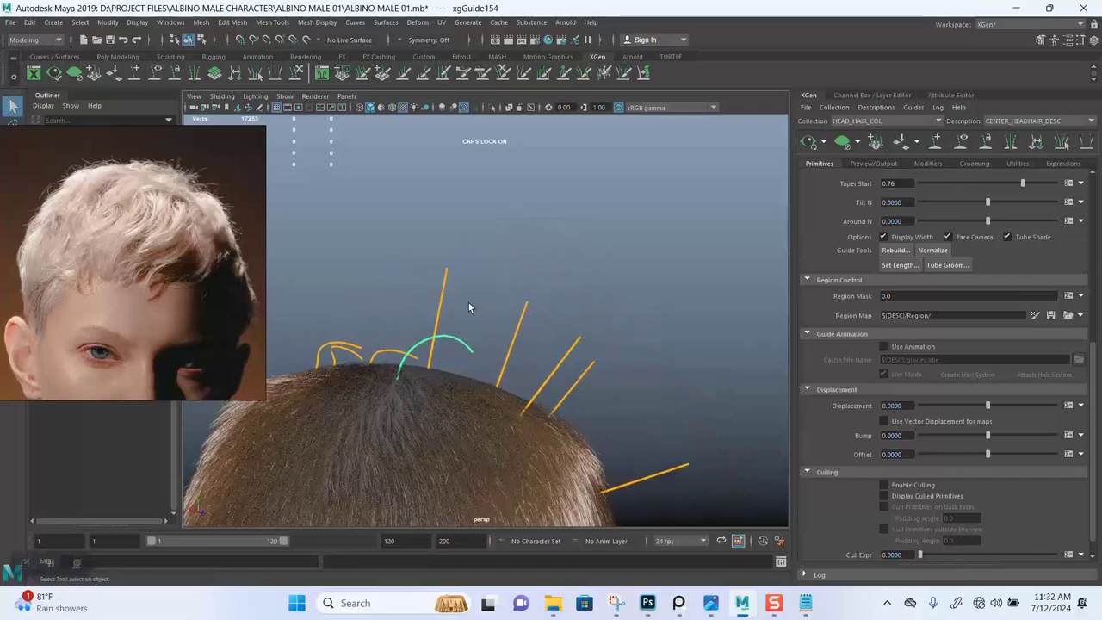
{"action": "left_click_drag", "start_coordinate": [468, 307], "coordinate": [456, 348], "text": "alt"}
{"action": "right_click_drag", "start_coordinate": [456, 349], "coordinate": [507, 328]}
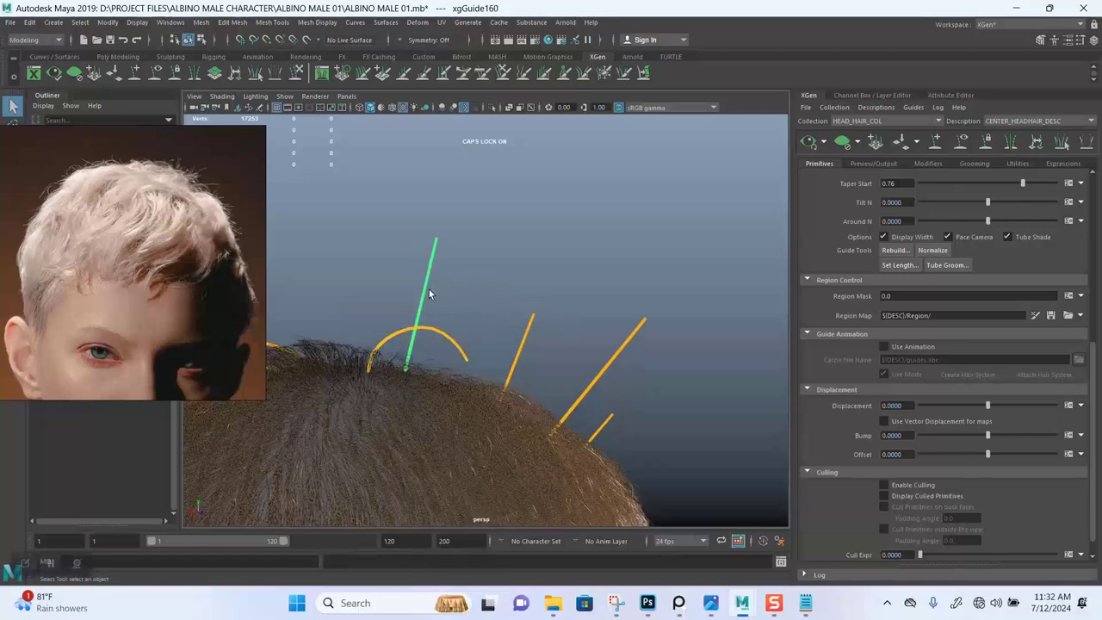
{"action": "right_click_drag", "start_coordinate": [424, 291], "coordinate": [396, 295]}
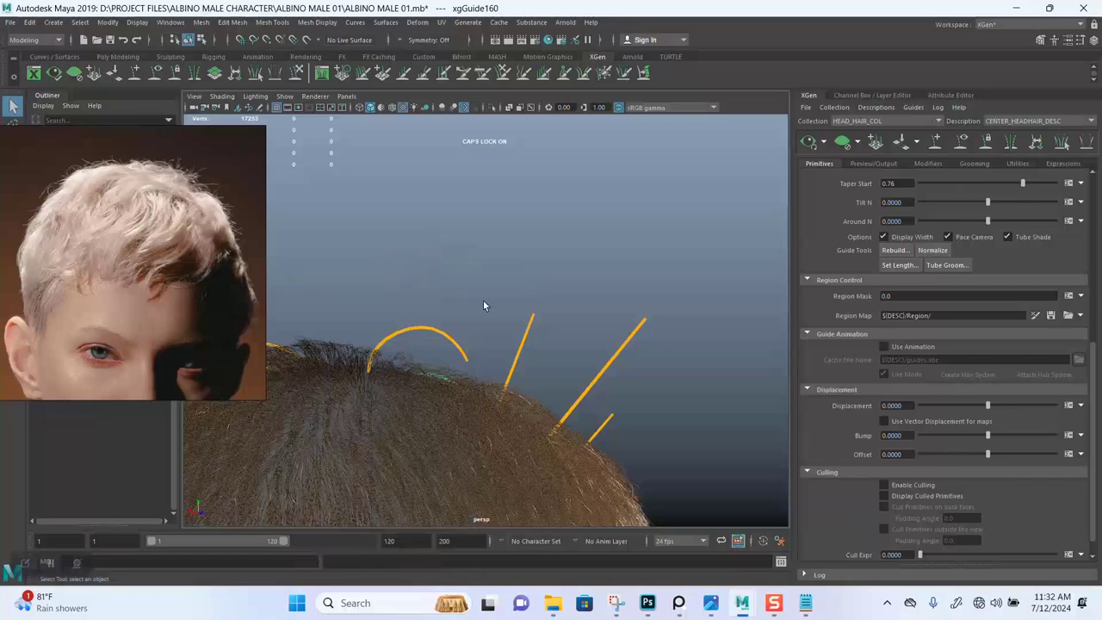
{"action": "left_click_drag", "start_coordinate": [483, 300], "coordinate": [524, 278], "text": "alt"}
{"action": "mouse_move", "coordinate": [525, 278]}
{"action": "right_mouse_down", "text": "alt"}
{"action": "mouse_move", "coordinate": [516, 263]}
{"action": "mouse_move", "coordinate": [528, 273]}
{"action": "right_mouse_up", "text": "alt"}
{"action": "mouse_move", "coordinate": [529, 273]}
{"action": "left_mouse_down", "text": "alt"}
{"action": "mouse_move", "coordinate": [538, 252]}
{"action": "mouse_move", "coordinate": [640, 265]}
{"action": "mouse_move", "coordinate": [484, 302]}
{"action": "mouse_move", "coordinate": [552, 269]}
{"action": "mouse_move", "coordinate": [560, 246]}
{"action": "mouse_move", "coordinate": [578, 246]}
{"action": "mouse_move", "coordinate": [487, 263]}
{"action": "mouse_move", "coordinate": [504, 247]}
{"action": "mouse_move", "coordinate": [520, 243]}
{"action": "mouse_move", "coordinate": [483, 278]}
{"action": "mouse_move", "coordinate": [505, 235]}
{"action": "mouse_move", "coordinate": [466, 207]}
{"action": "left_mouse_up", "text": "alt"}
- Lengthen the top guide at the back to 1.125 and save the scene
{"action": "key", "text": "y"}
{"action": "key", "text": "q"}
{"action": "left_click_drag", "start_coordinate": [465, 207], "coordinate": [510, 250]}
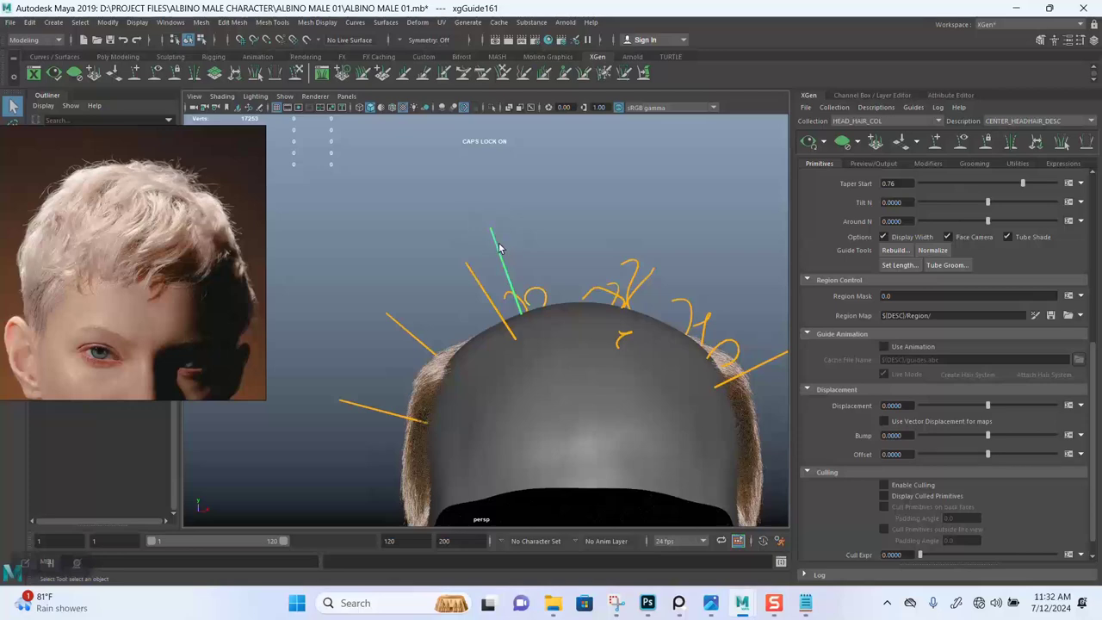
{"action": "key", "text": "r"}
{"action": "mouse_move", "coordinate": [519, 315]}
{"action": "left_mouse_down"}
{"action": "mouse_move", "coordinate": [461, 191]}
{"action": "mouse_move", "coordinate": [376, 300]}
{"action": "left_mouse_up"}
{"action": "left_click", "coordinate": [299, 74]}
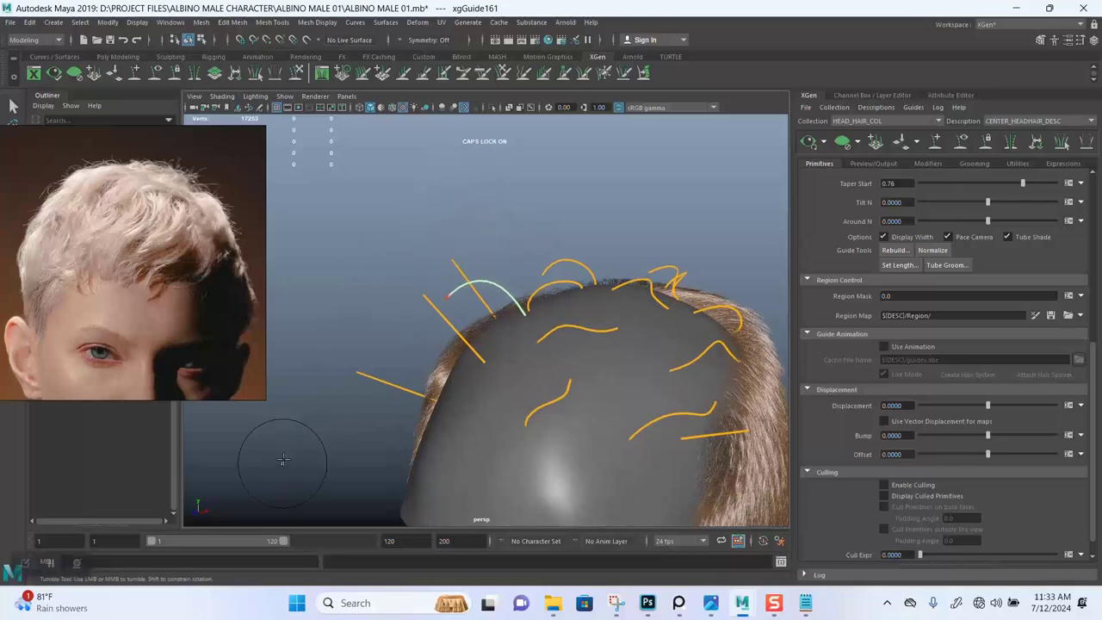
{"action": "key", "text": "ctrl+s"}
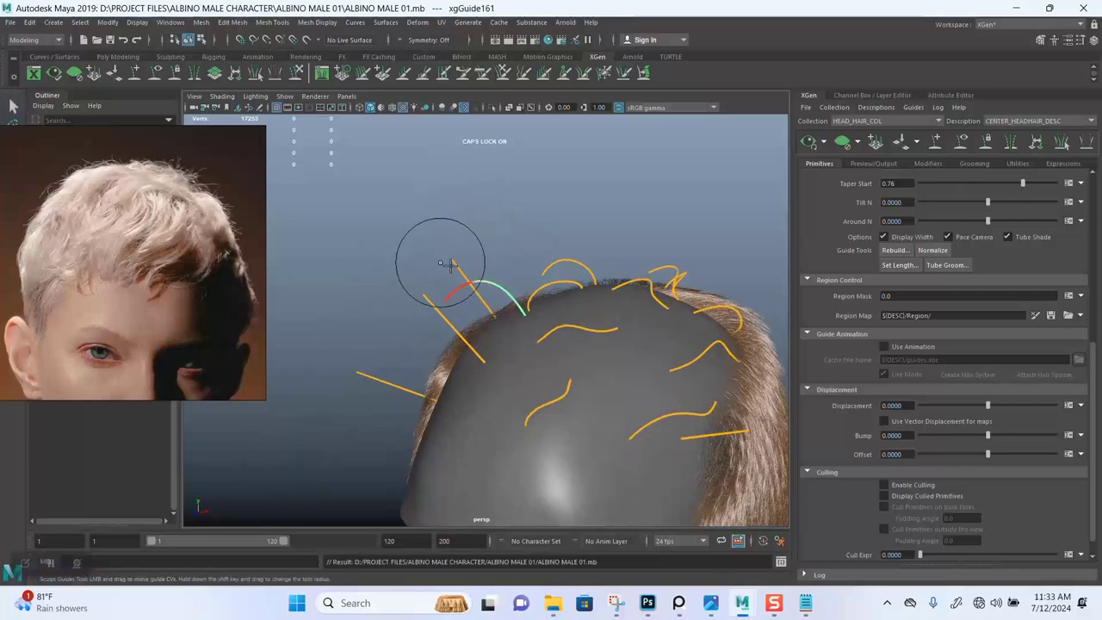
- Sculpt more crown guides into arcs and curls
{"action": "left_click_drag", "start_coordinate": [503, 270], "coordinate": [433, 323], "text": "alt"}
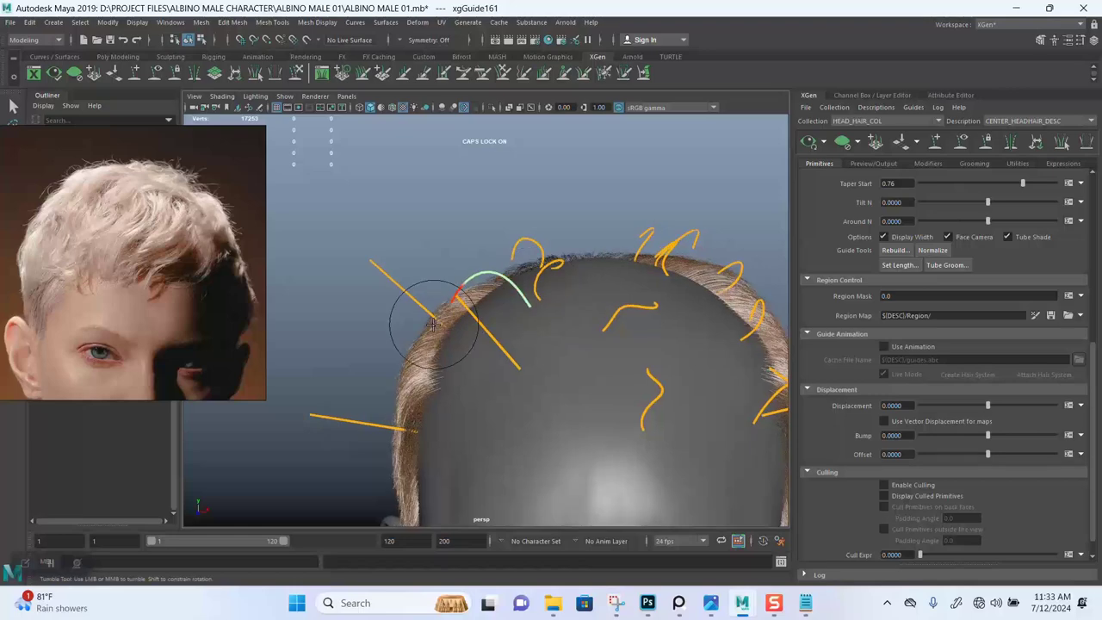
{"action": "left_click_drag", "start_coordinate": [381, 423], "coordinate": [563, 334], "text": "alt"}
{"action": "left_click_drag", "start_coordinate": [544, 389], "coordinate": [568, 359], "text": "alt"}
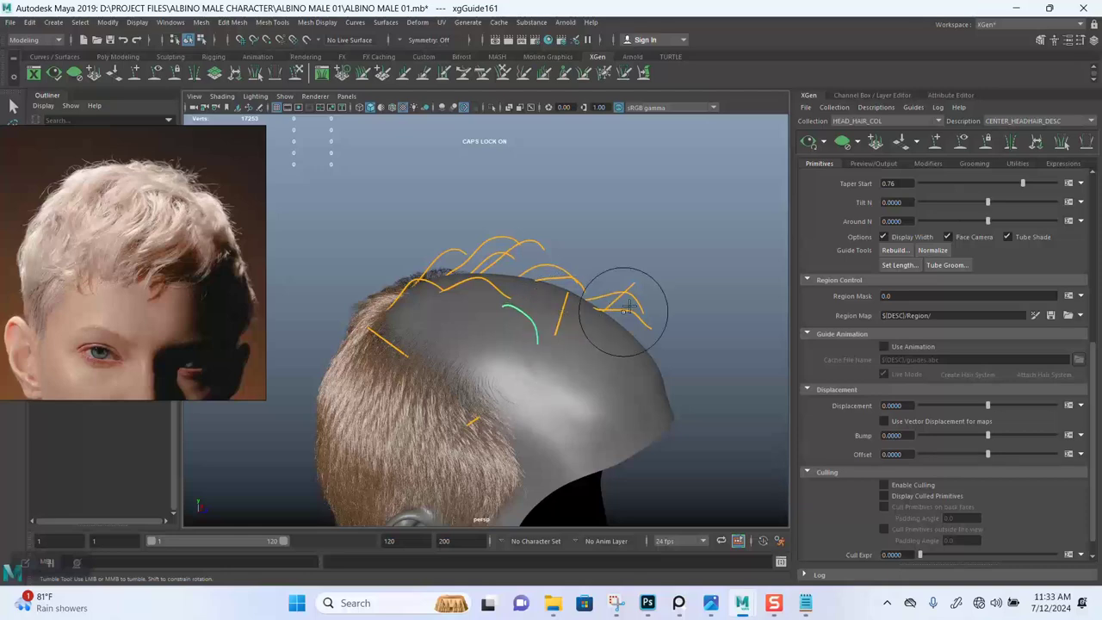
{"action": "left_click_drag", "start_coordinate": [628, 307], "coordinate": [488, 302], "text": "alt"}
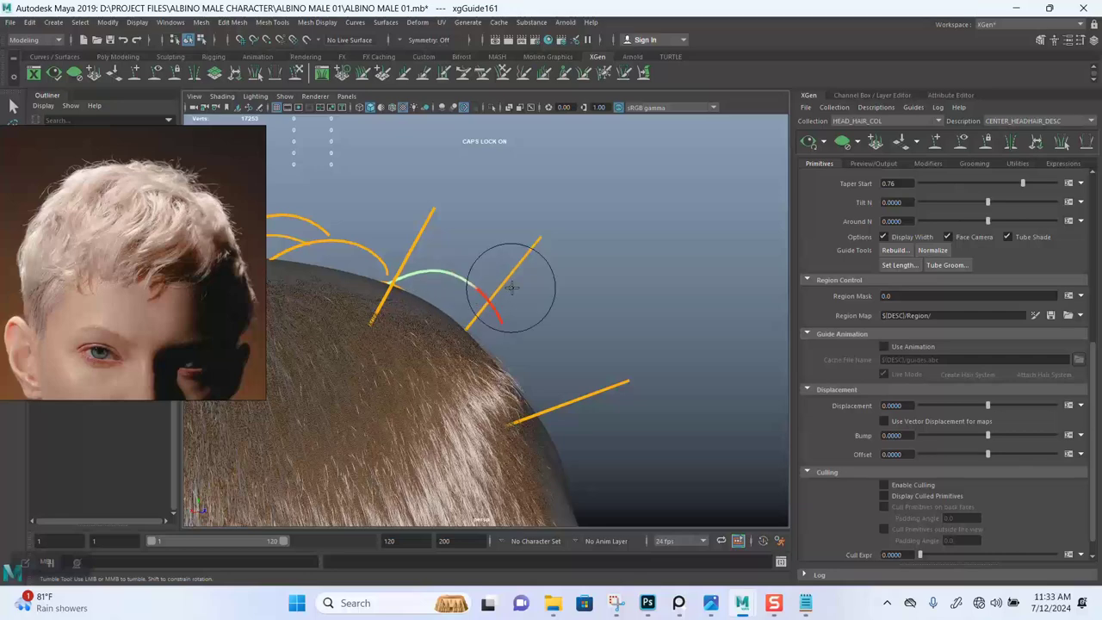
{"action": "left_click_drag", "start_coordinate": [511, 287], "coordinate": [471, 311], "text": "alt"}
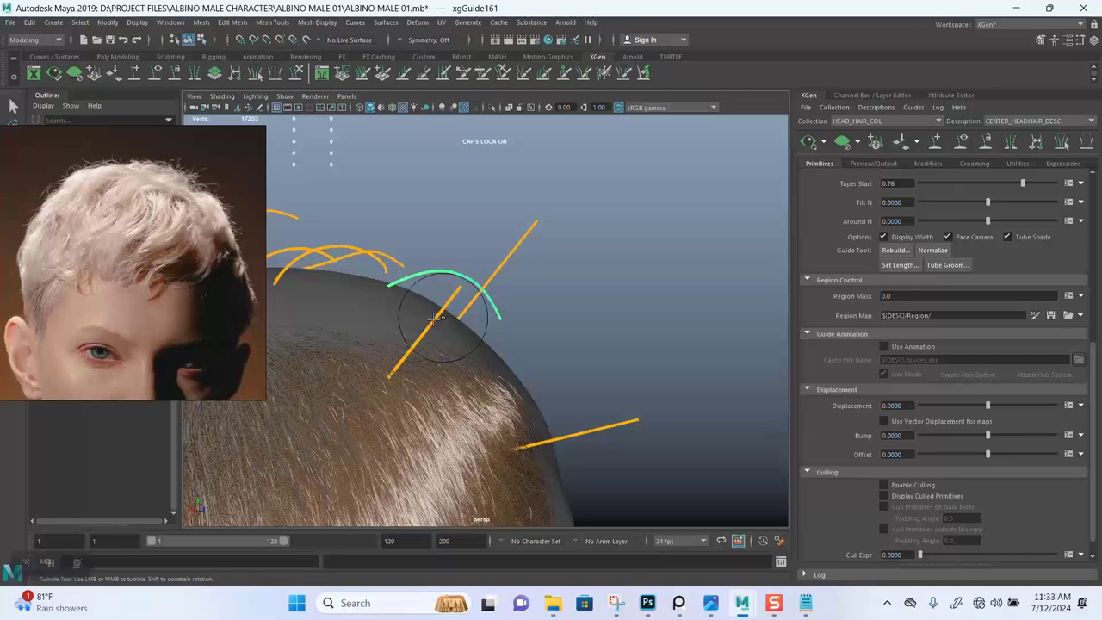
{"action": "left_click_drag", "start_coordinate": [437, 317], "coordinate": [458, 387], "text": "alt"}
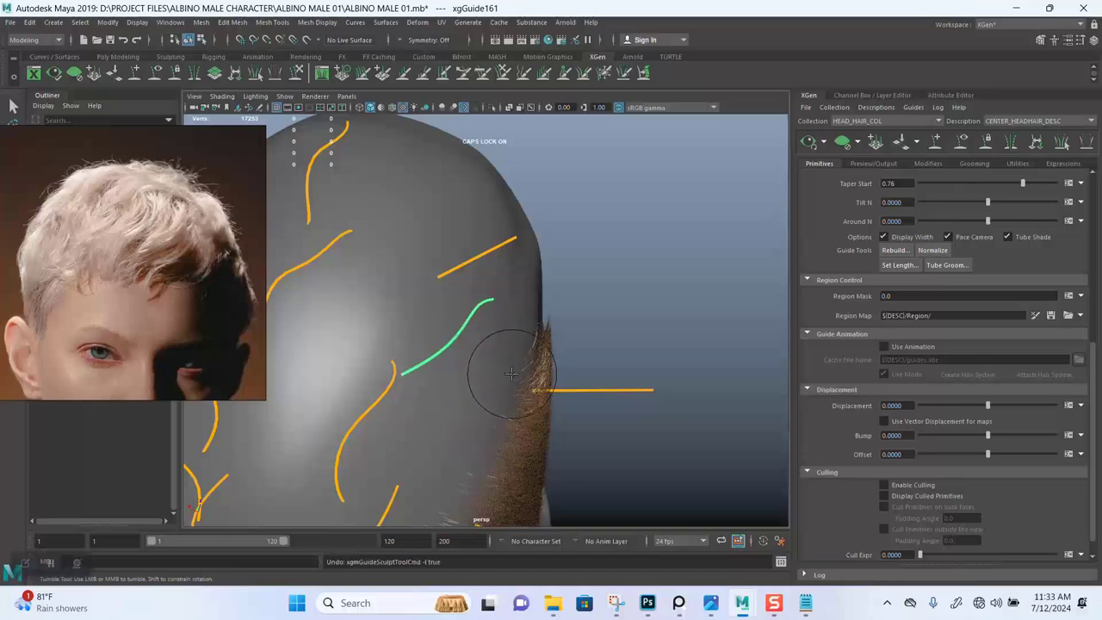
{"action": "left_click_drag", "start_coordinate": [510, 373], "coordinate": [495, 335], "text": "alt"}
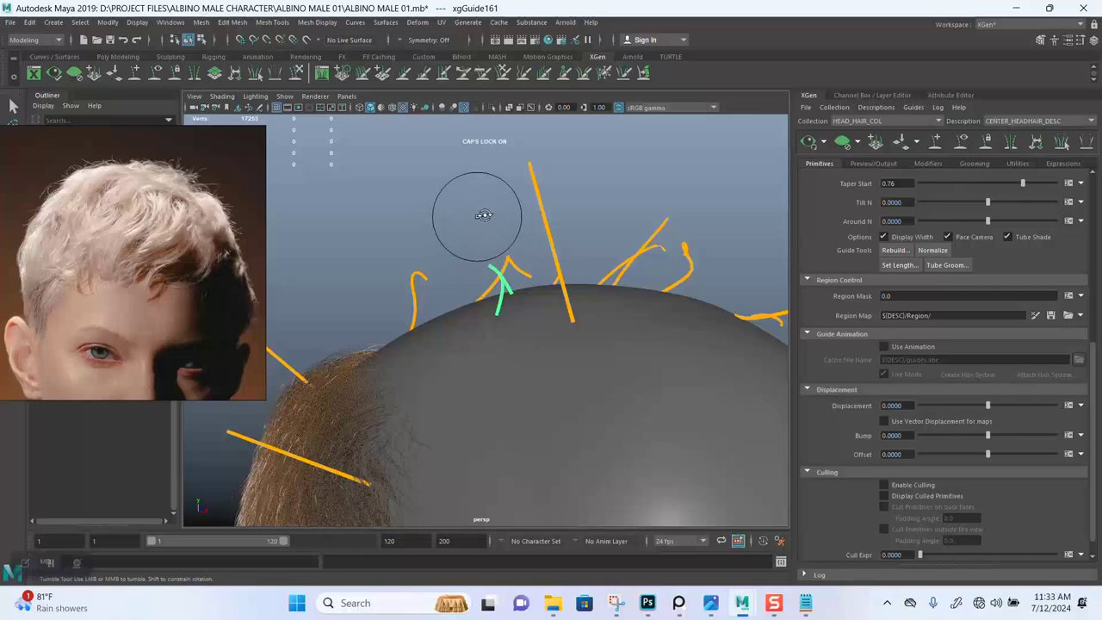
{"action": "left_click_drag", "start_coordinate": [484, 215], "coordinate": [473, 237], "text": "alt"}
- Copy the curved guide's shape and paste it onto the straight guide beside it
{"action": "right_click", "coordinate": [469, 273]}
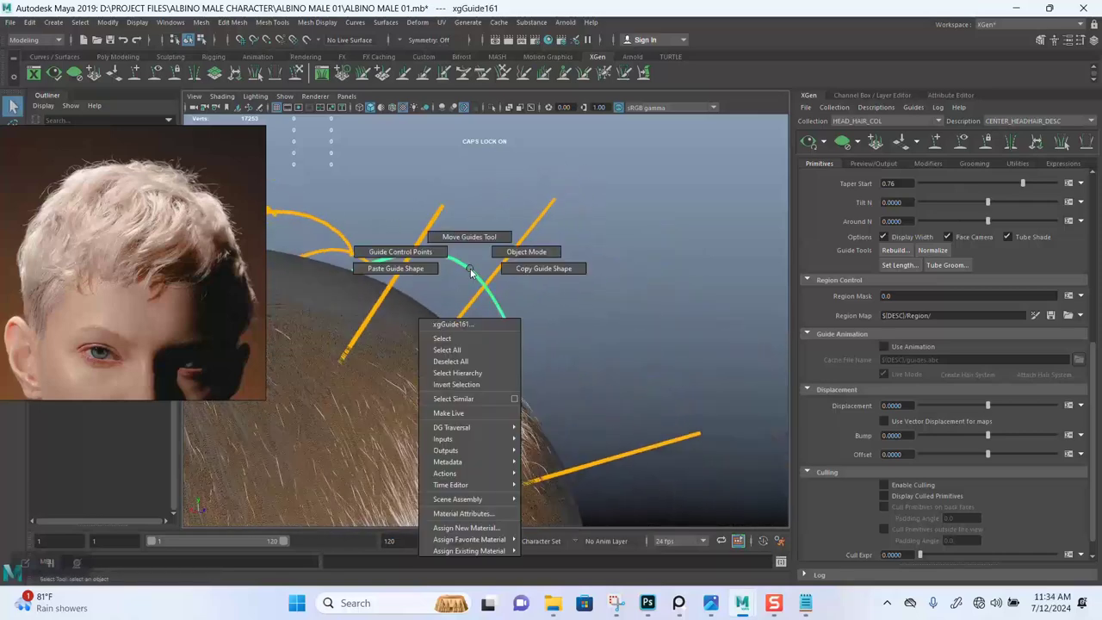
{"action": "left_click", "coordinate": [517, 273]}
{"action": "right_click", "coordinate": [523, 237]}
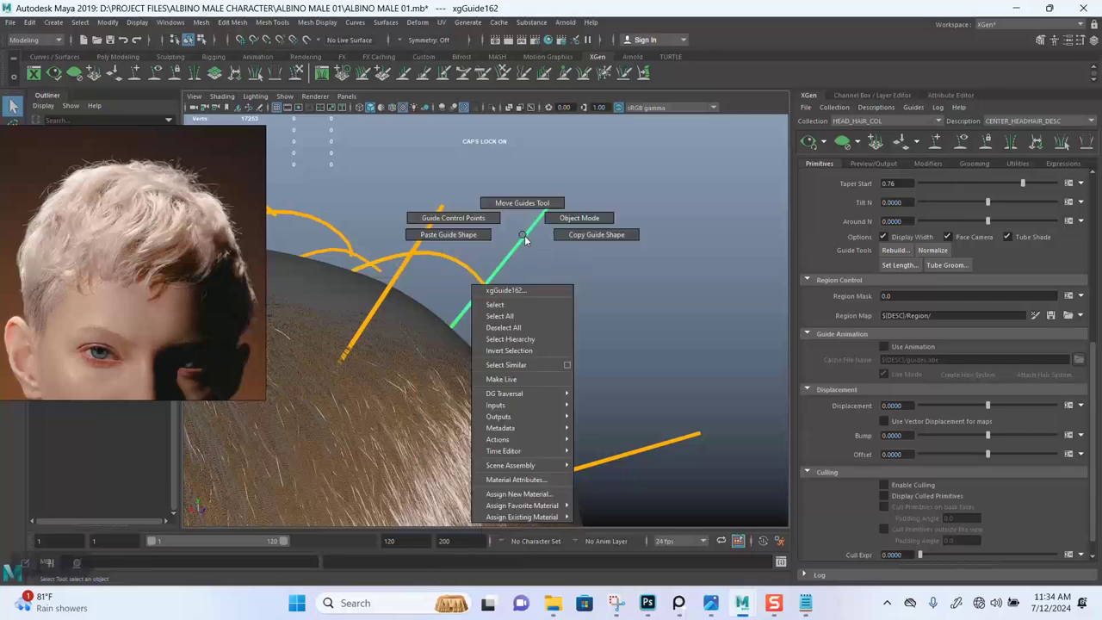
{"action": "left_click", "coordinate": [451, 234]}
{"action": "mouse_move", "coordinate": [580, 292]}
{"action": "left_mouse_down", "text": "alt"}
{"action": "mouse_move", "coordinate": [595, 180]}
{"action": "mouse_move", "coordinate": [502, 253]}
{"action": "mouse_move", "coordinate": [499, 275]}
{"action": "mouse_move", "coordinate": [512, 282]}
{"action": "mouse_move", "coordinate": [555, 247]}
{"action": "mouse_move", "coordinate": [535, 245]}
{"action": "mouse_move", "coordinate": [564, 271]}
{"action": "mouse_move", "coordinate": [614, 285]}
{"action": "mouse_move", "coordinate": [583, 240]}
{"action": "mouse_move", "coordinate": [622, 253]}
{"action": "mouse_move", "coordinate": [591, 251]}
{"action": "mouse_move", "coordinate": [563, 216]}
{"action": "mouse_move", "coordinate": [585, 273]}
{"action": "mouse_move", "coordinate": [614, 301]}
{"action": "mouse_move", "coordinate": [575, 241]}
{"action": "mouse_move", "coordinate": [584, 271]}
{"action": "left_mouse_up", "text": "alt"}
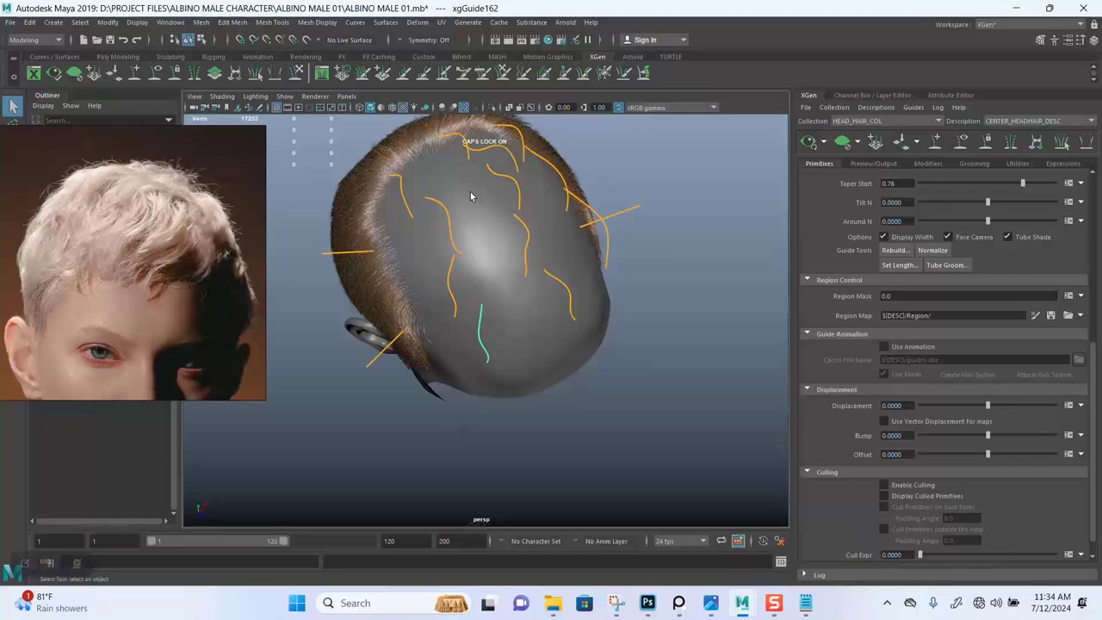
{"action": "left_click_drag", "start_coordinate": [522, 315], "coordinate": [479, 266], "text": "alt"}
{"action": "middle_click_drag", "start_coordinate": [479, 266], "coordinate": [535, 254], "text": "alt"}
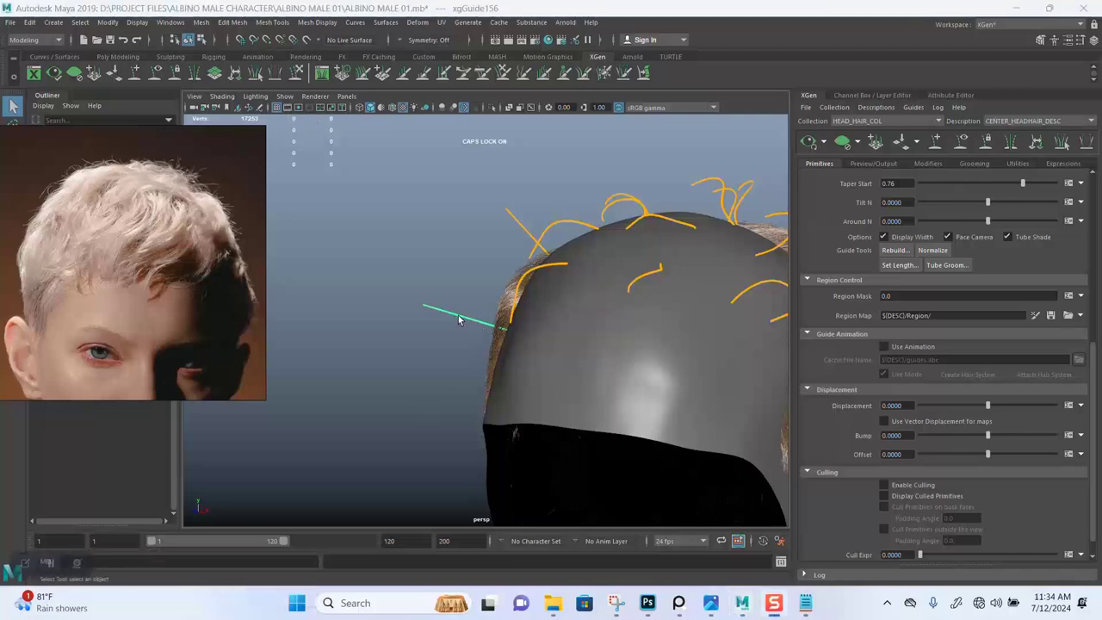
- Bend the back-of-head and side guides near the ear into short wavy curls
{"action": "left_click_drag", "start_coordinate": [435, 312], "coordinate": [456, 318], "text": "alt"}
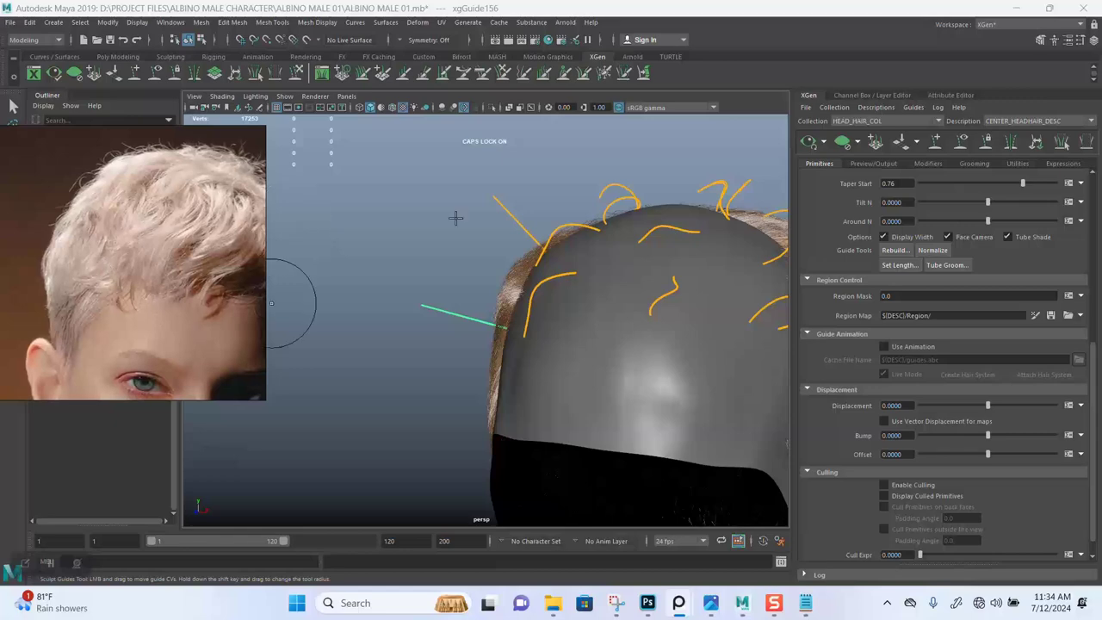
{"action": "left_click_drag", "start_coordinate": [455, 216], "coordinate": [468, 284], "text": "alt"}
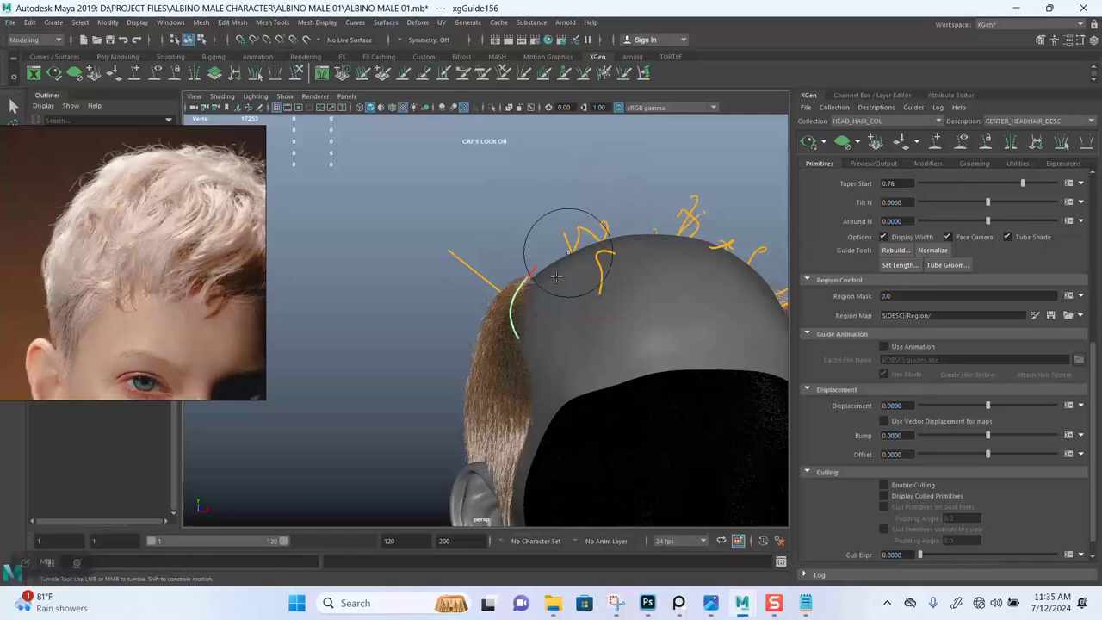
{"action": "left_click_drag", "start_coordinate": [556, 276], "coordinate": [462, 318], "text": "alt"}
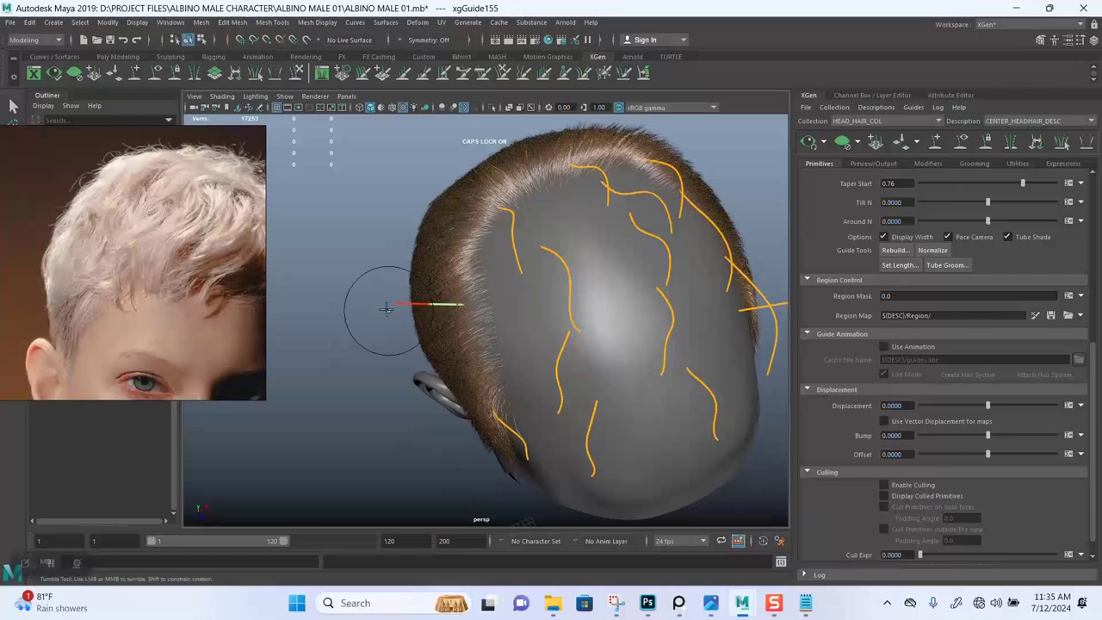
{"action": "left_click_drag", "start_coordinate": [498, 399], "coordinate": [628, 271], "text": "alt"}
{"action": "middle_click_drag", "start_coordinate": [628, 270], "coordinate": [534, 269], "text": "alt"}
{"action": "left_click_drag", "start_coordinate": [534, 269], "coordinate": [586, 293], "text": "alt"}
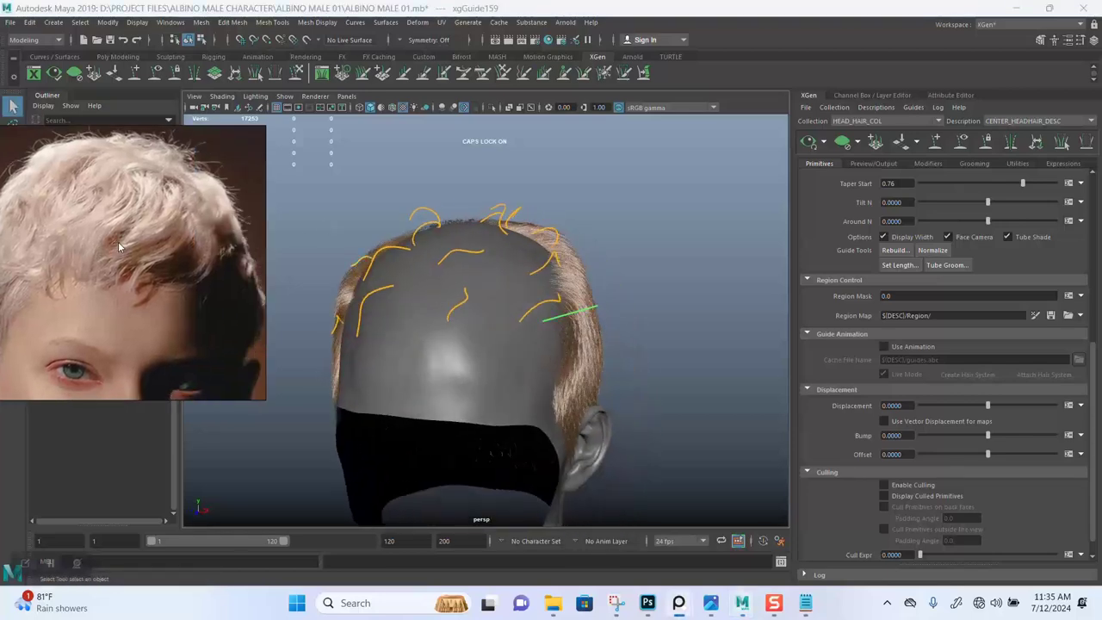
{"action": "left_click_drag", "start_coordinate": [384, 290], "coordinate": [551, 301], "text": "alt"}
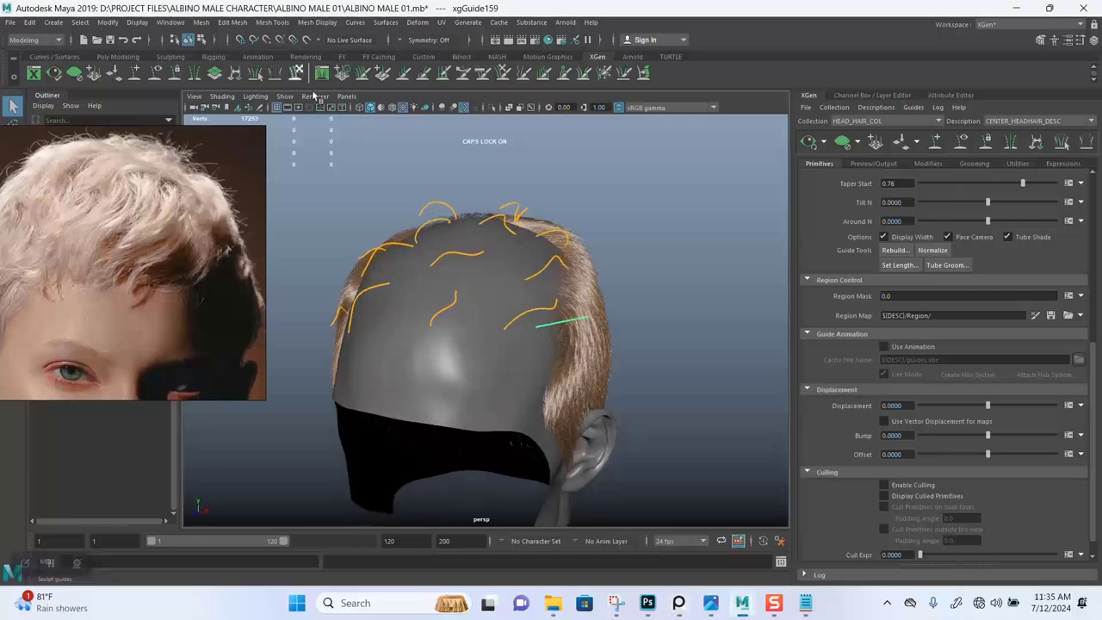
{"action": "left_click_drag", "start_coordinate": [349, 362], "coordinate": [472, 323], "text": "alt"}
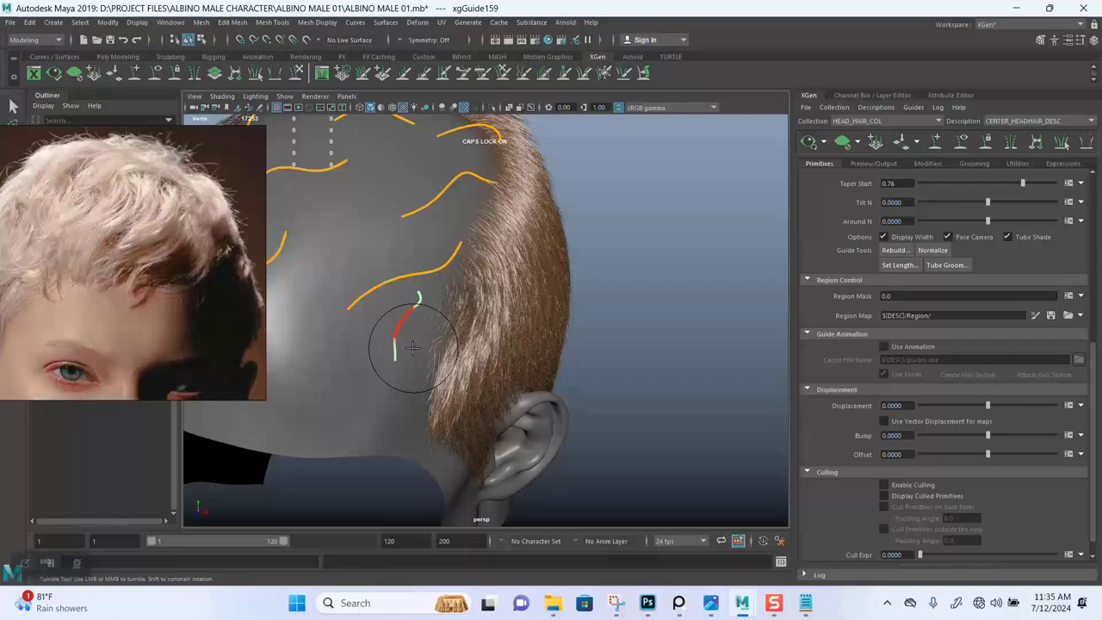
{"action": "left_click_drag", "start_coordinate": [411, 347], "coordinate": [512, 287], "text": "alt"}
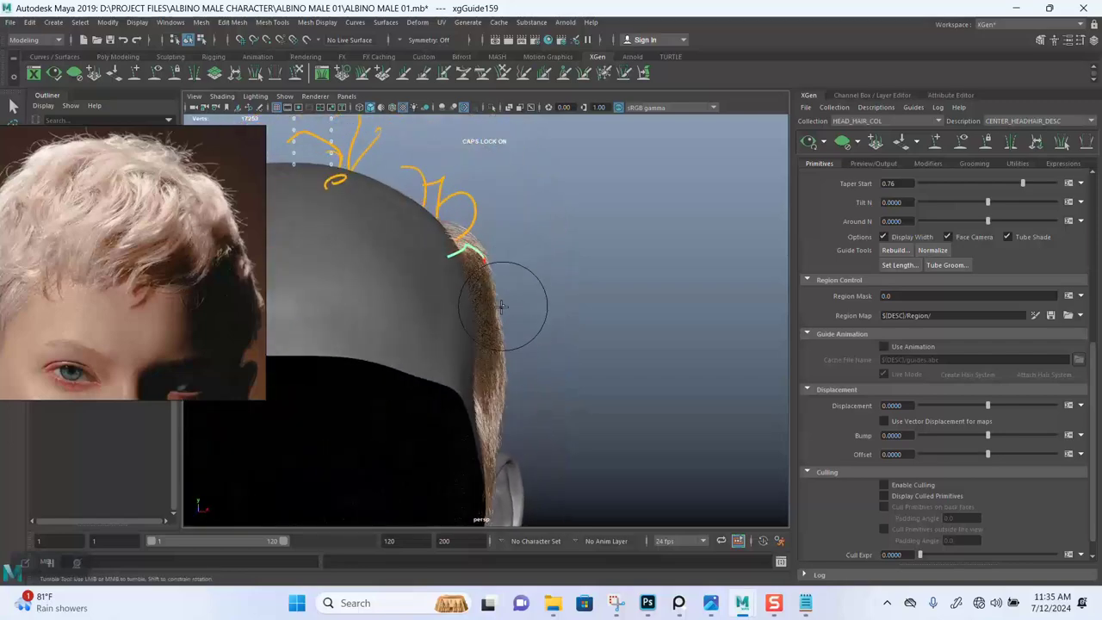
{"action": "left_click_drag", "start_coordinate": [471, 365], "coordinate": [683, 267], "text": "alt"}
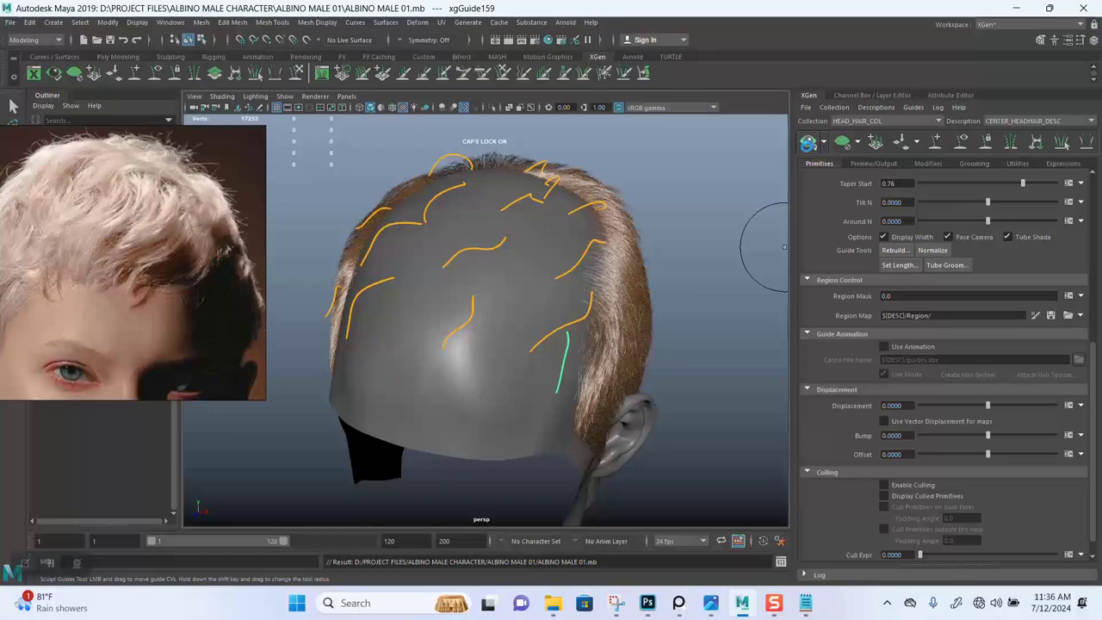
- Clear the XGen hair preview so the crown guides are visible
{"action": "left_click_drag", "start_coordinate": [523, 321], "coordinate": [520, 280], "text": "alt"}
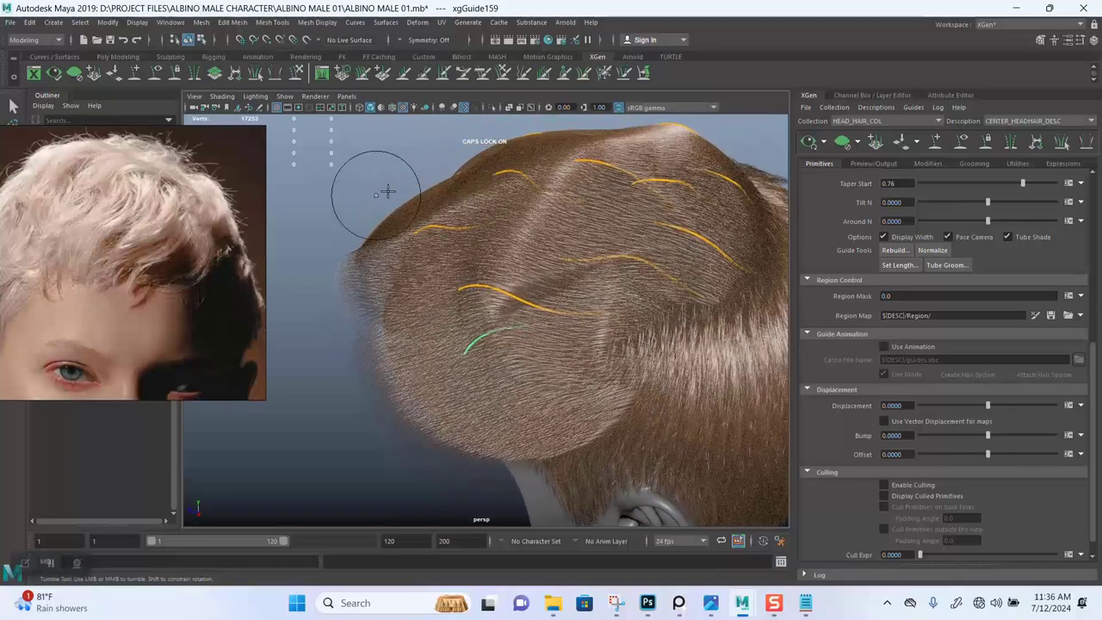
{"action": "left_click", "coordinate": [848, 146]}
{"action": "left_click_drag", "start_coordinate": [591, 258], "coordinate": [492, 251], "text": "alt"}
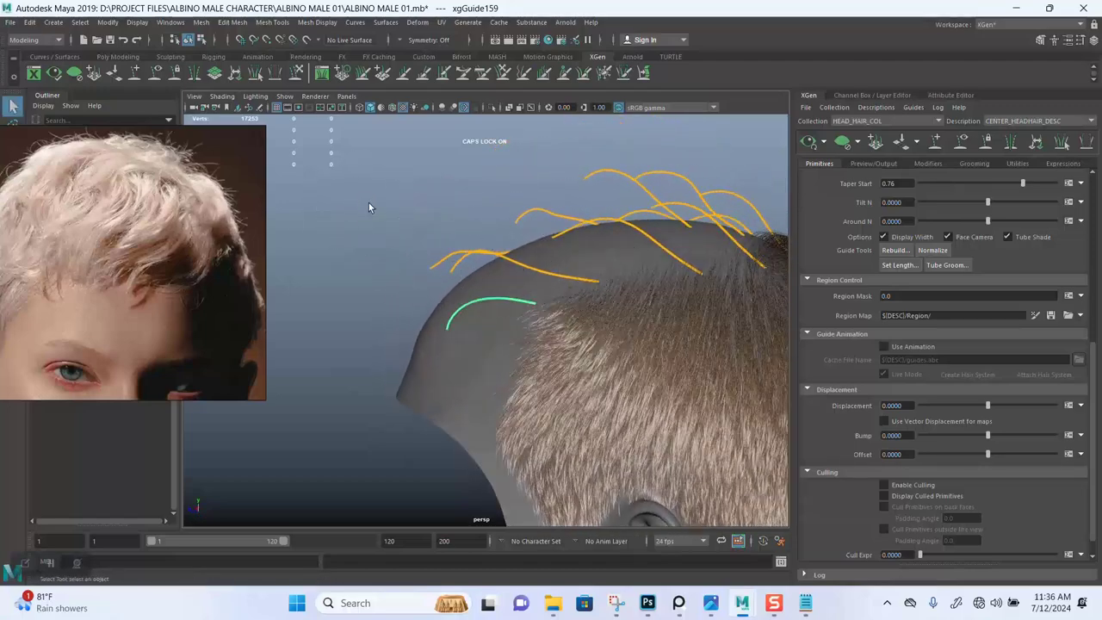
{"action": "left_click_drag", "start_coordinate": [522, 366], "coordinate": [586, 287], "text": "alt"}
- Shrink the selected back guides to about 0.88 and regenerate the hair preview
{"action": "key", "text": "r"}
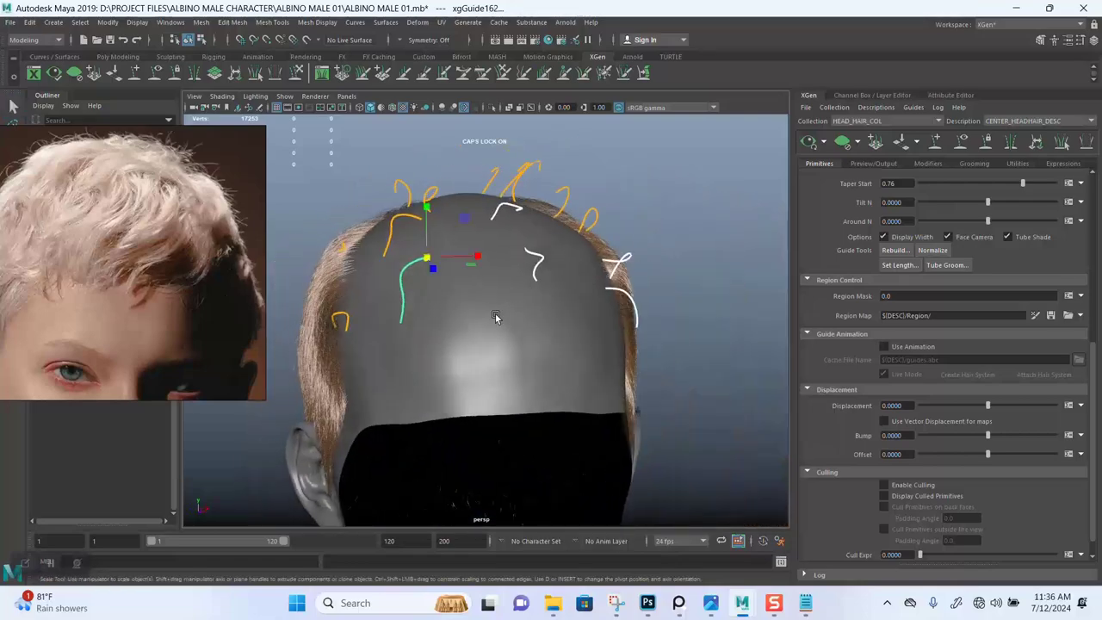
{"action": "left_click_drag", "start_coordinate": [497, 315], "coordinate": [502, 307], "text": "alt"}
{"action": "left_click_drag", "start_coordinate": [423, 283], "coordinate": [416, 280]}
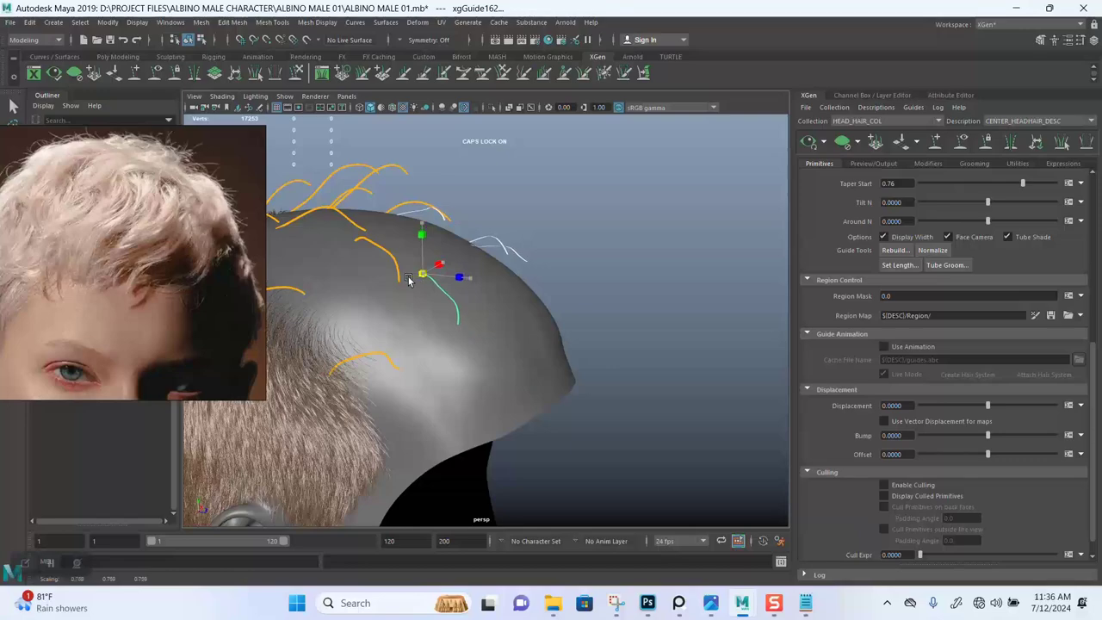
{"action": "left_click_drag", "start_coordinate": [654, 262], "coordinate": [835, 143], "text": "alt"}
{"action": "left_click", "coordinate": [809, 141]}
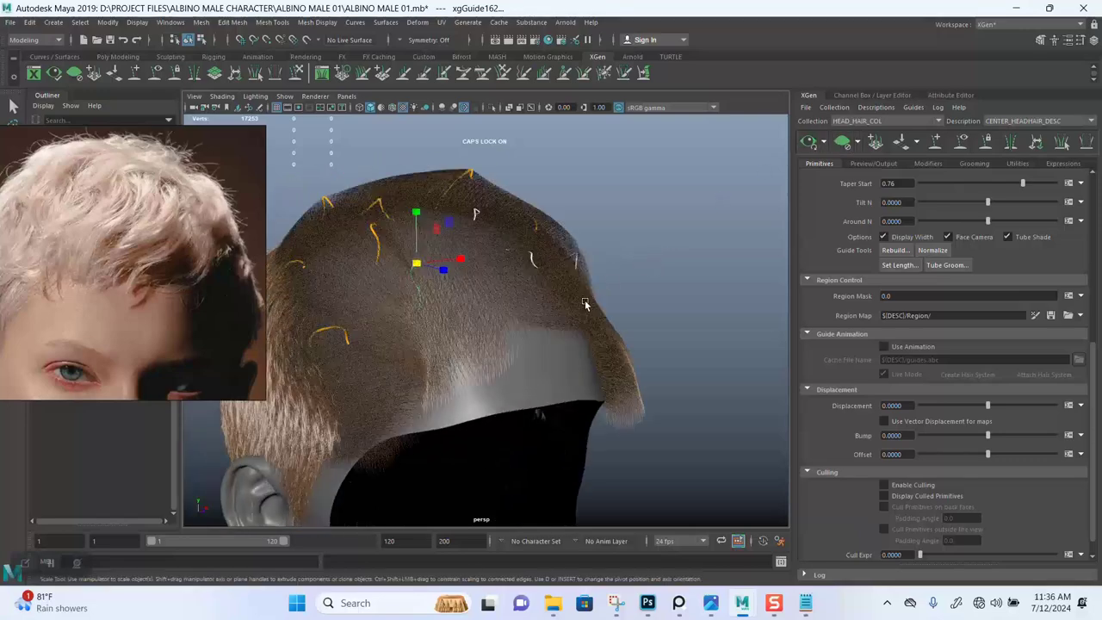
{"action": "left_click_drag", "start_coordinate": [629, 295], "coordinate": [592, 301], "text": "alt"}
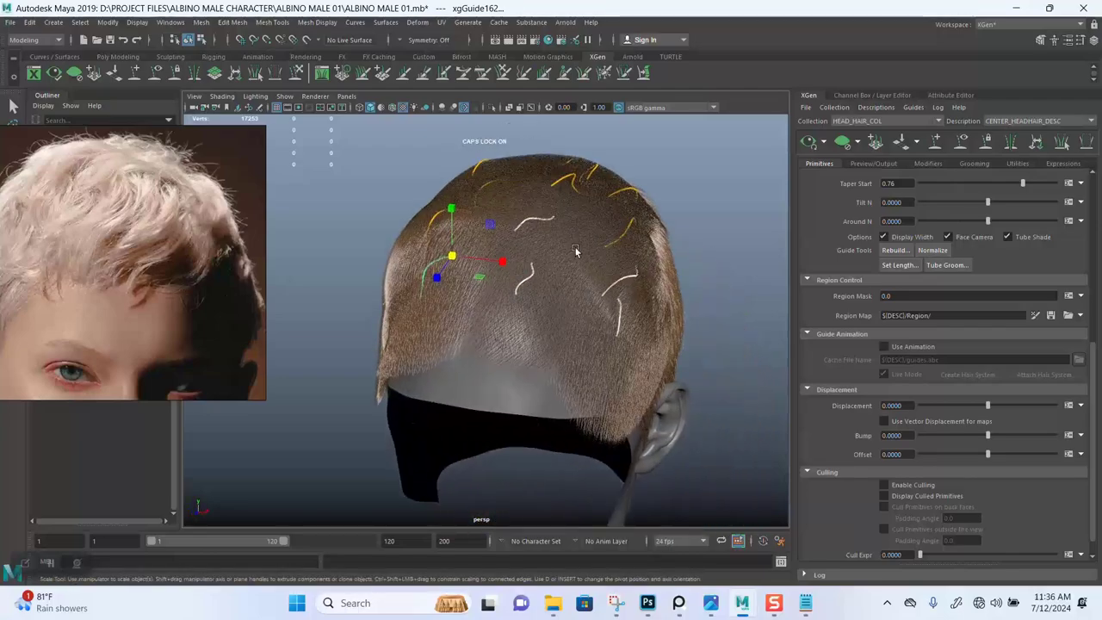
{"action": "left_click_drag", "start_coordinate": [575, 250], "coordinate": [598, 260], "text": "alt"}
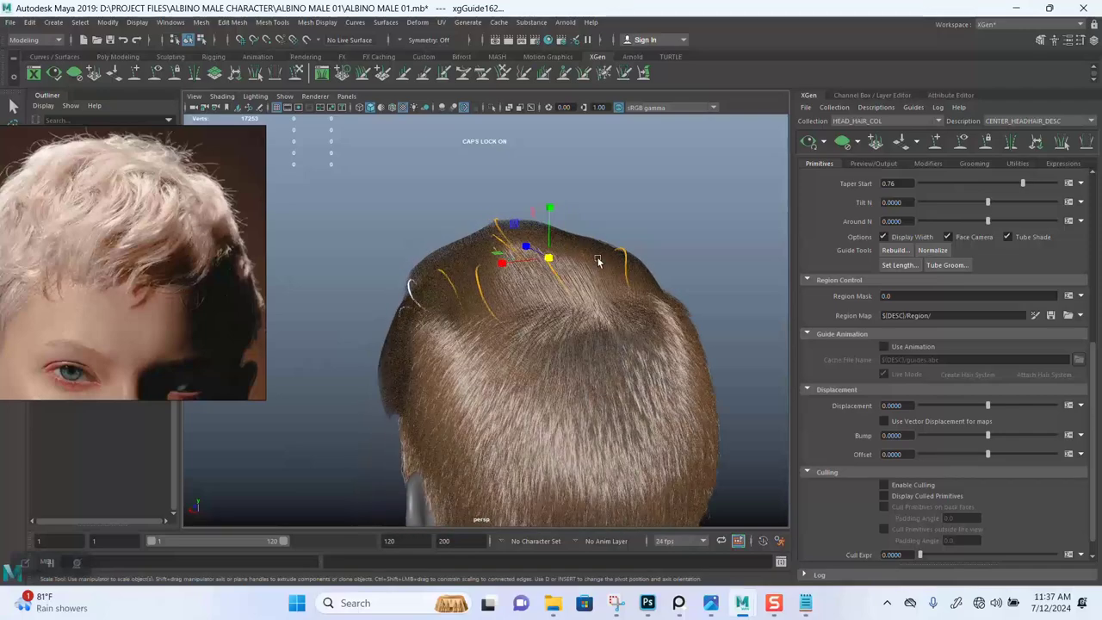
{"action": "left_click_drag", "start_coordinate": [527, 318], "coordinate": [626, 308], "text": "alt"}
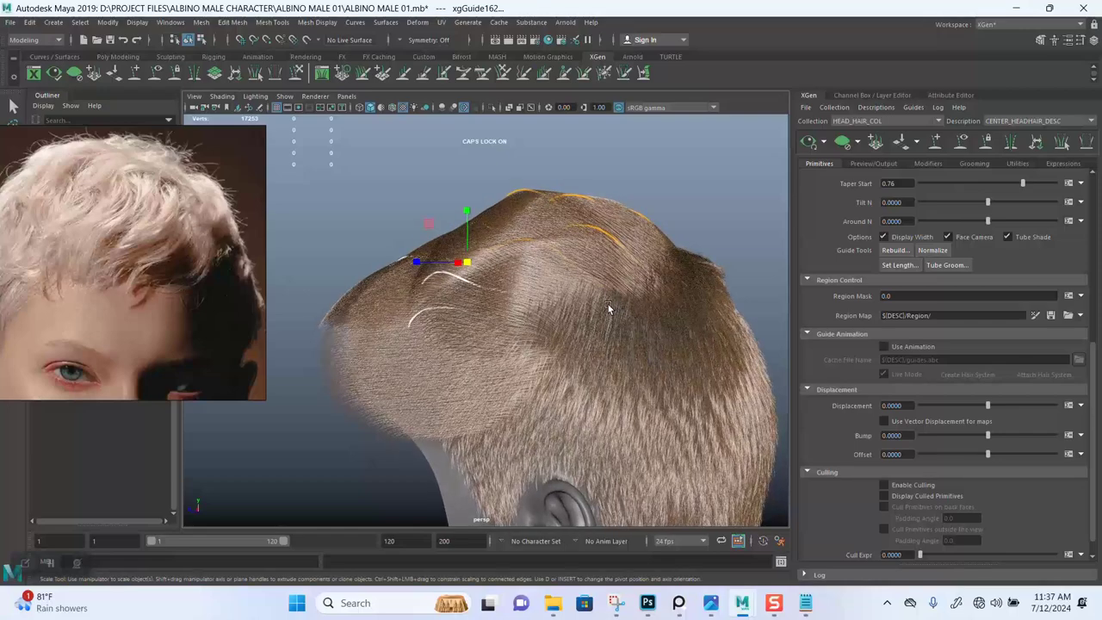
{"action": "left_click", "coordinate": [842, 143]}
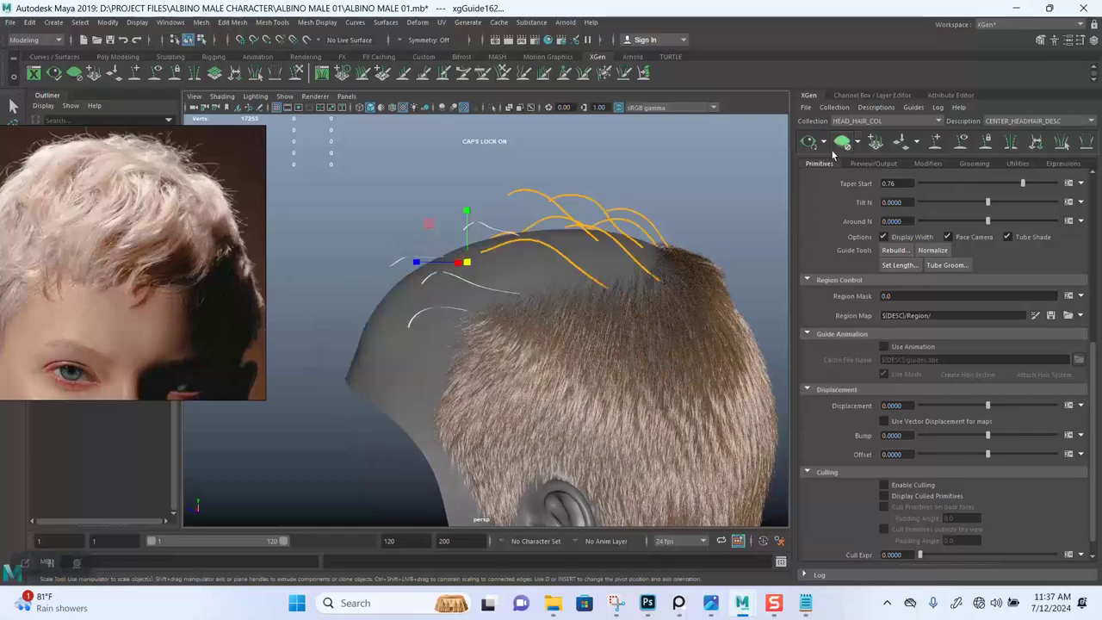
- Scale the green side guide down to about 0.94 so it lies flatter
{"action": "left_click_drag", "start_coordinate": [562, 315], "coordinate": [430, 353], "text": "alt"}
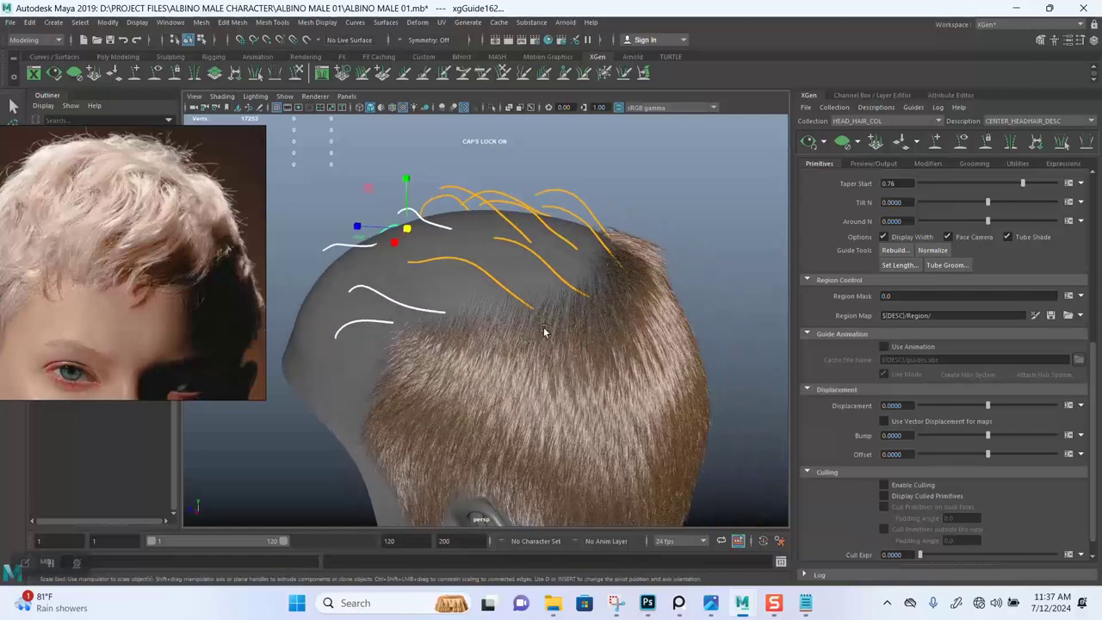
{"action": "left_click_drag", "start_coordinate": [543, 331], "coordinate": [401, 342], "text": "alt"}
{"action": "left_click_drag", "start_coordinate": [634, 336], "coordinate": [530, 321], "text": "alt"}
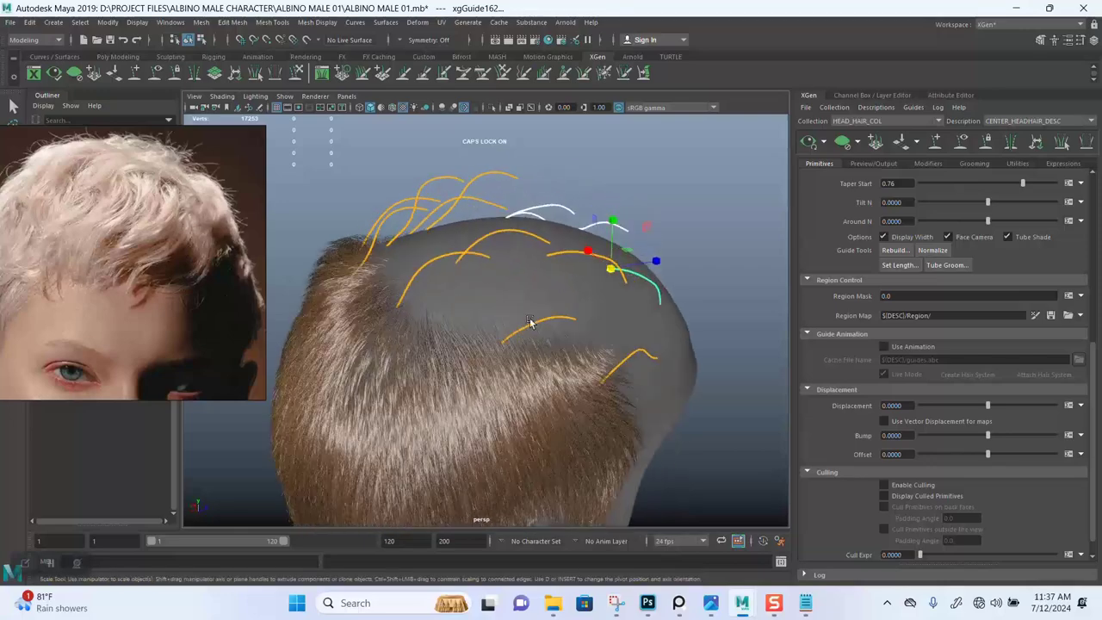
{"action": "left_click_drag", "start_coordinate": [476, 347], "coordinate": [550, 323], "text": "alt"}
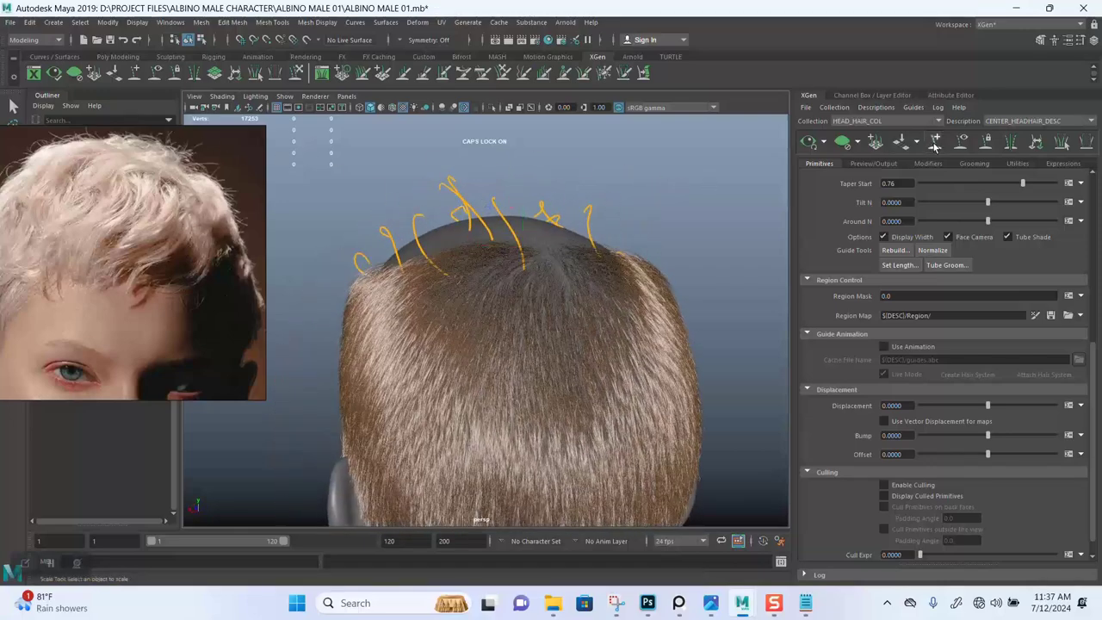
{"action": "left_click_drag", "start_coordinate": [556, 256], "coordinate": [530, 296], "text": "alt"}
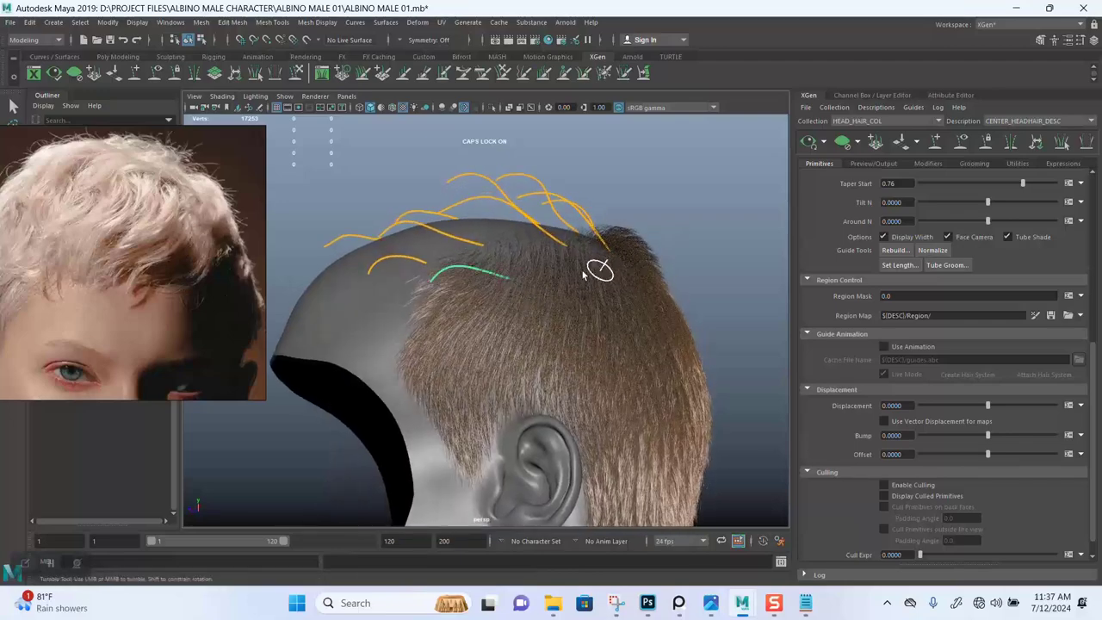
{"action": "left_click_drag", "start_coordinate": [602, 278], "coordinate": [544, 299], "text": "alt"}
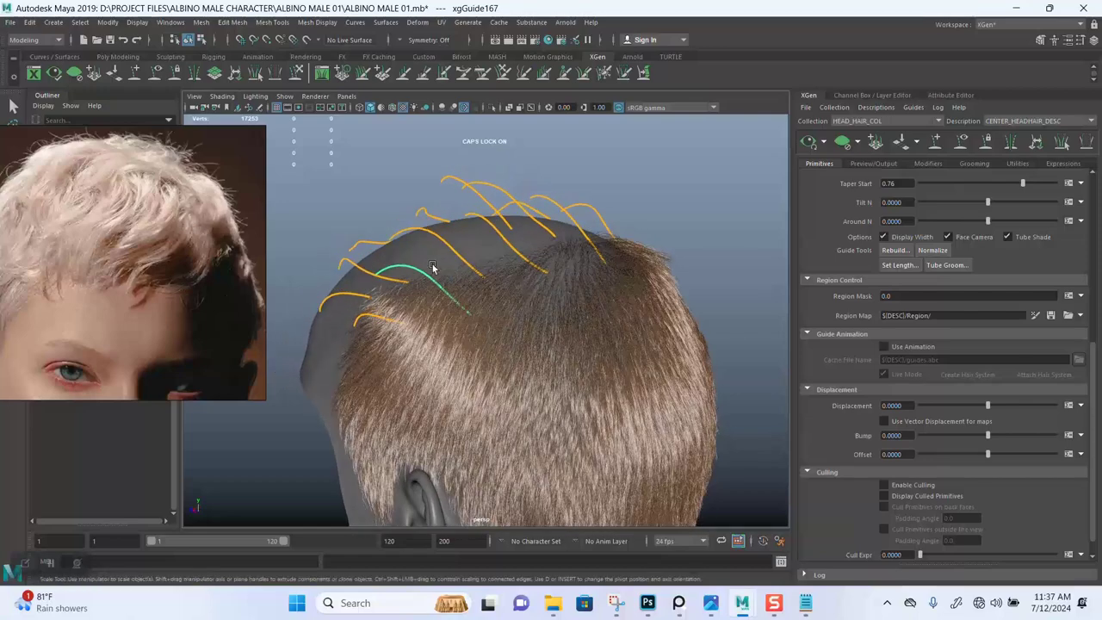
{"action": "left_click_drag", "start_coordinate": [470, 319], "coordinate": [670, 279]}
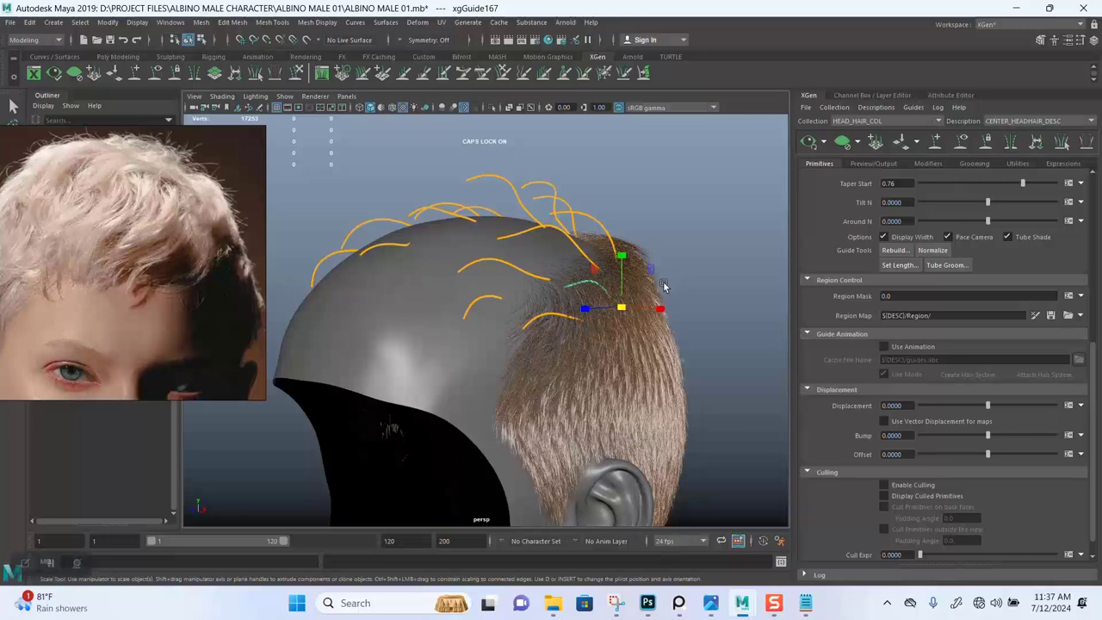
{"action": "key", "text": "w"}
{"action": "key", "text": "e"}
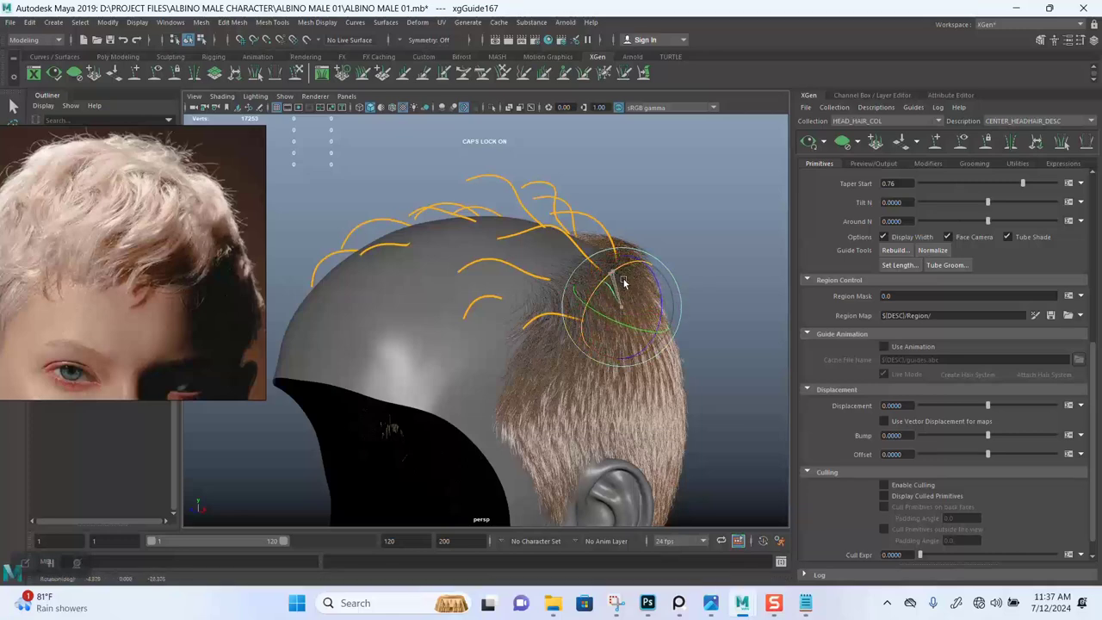
{"action": "left_click_drag", "start_coordinate": [664, 280], "coordinate": [626, 281], "text": "alt"}
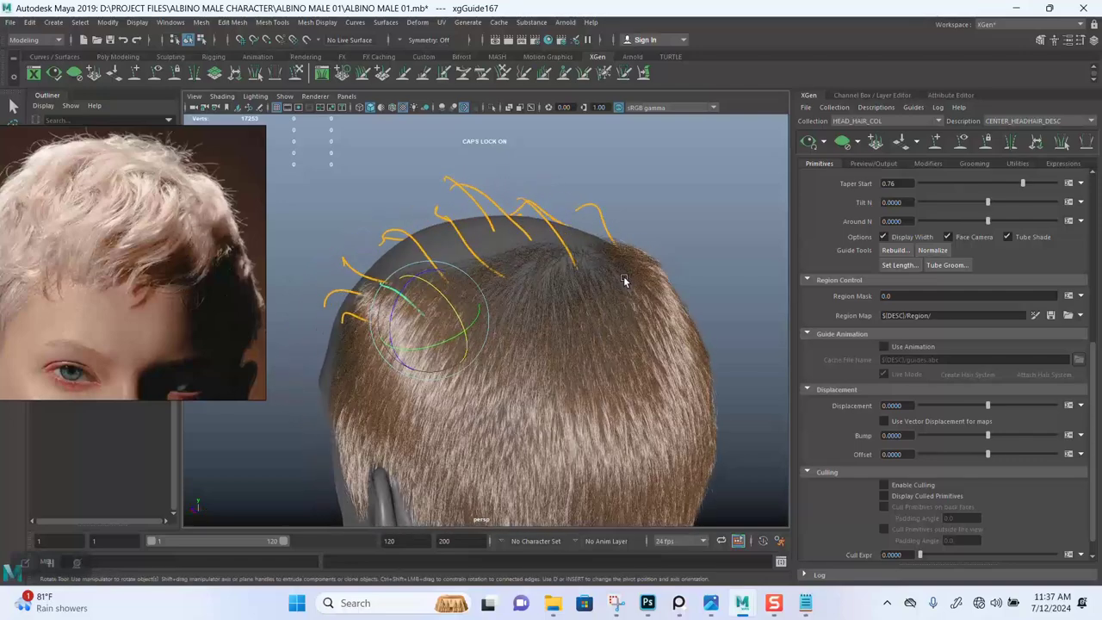
{"action": "key", "text": "q"}
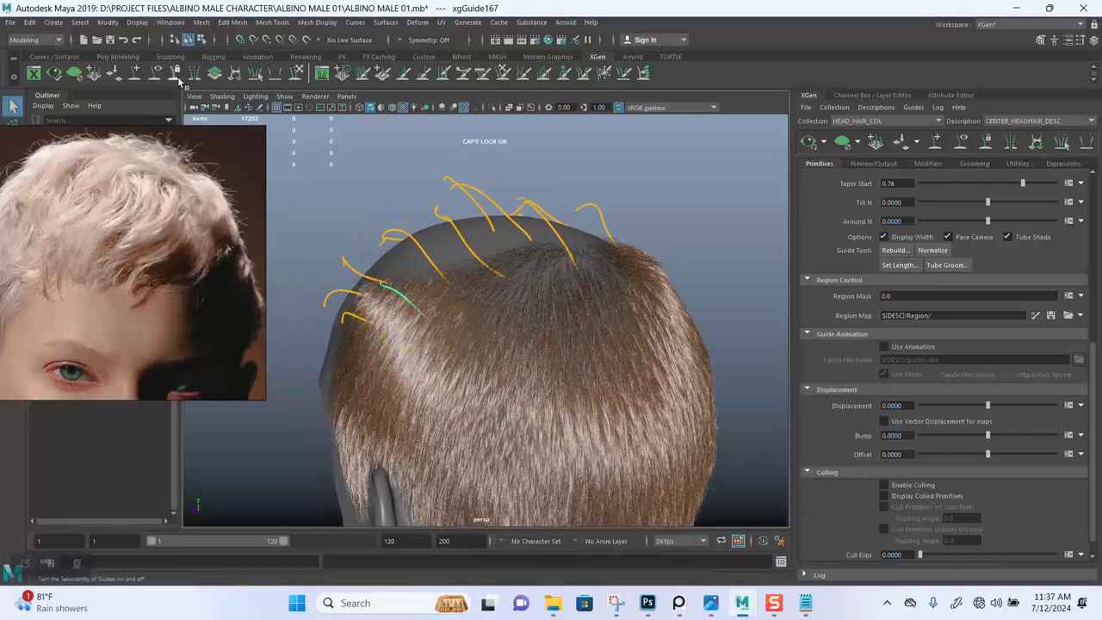
- Review the shortened hair from the rear and sides of the head
{"action": "left_click_drag", "start_coordinate": [487, 248], "coordinate": [513, 351], "text": "alt"}
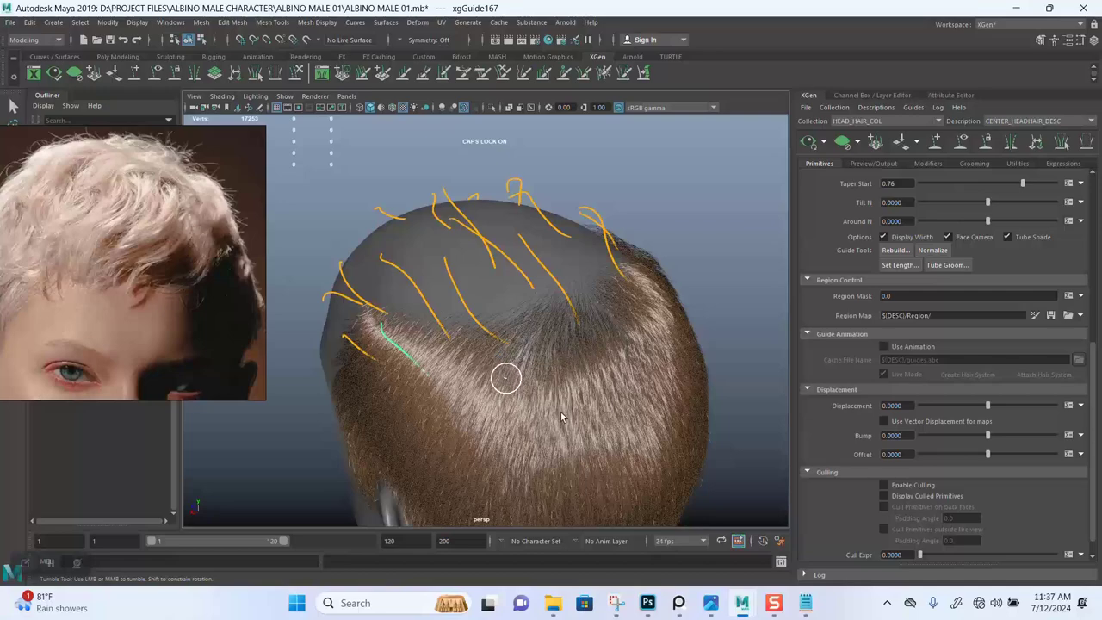
{"action": "left_click_drag", "start_coordinate": [559, 371], "coordinate": [424, 345], "text": "alt"}
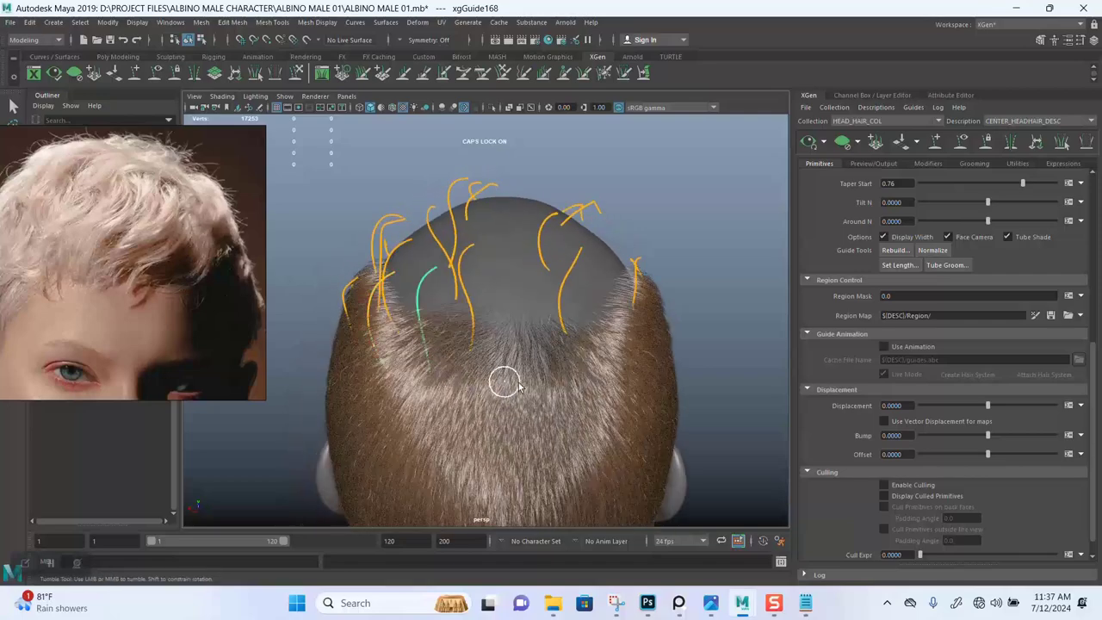
{"action": "left_click_drag", "start_coordinate": [506, 383], "coordinate": [439, 327], "text": "alt"}
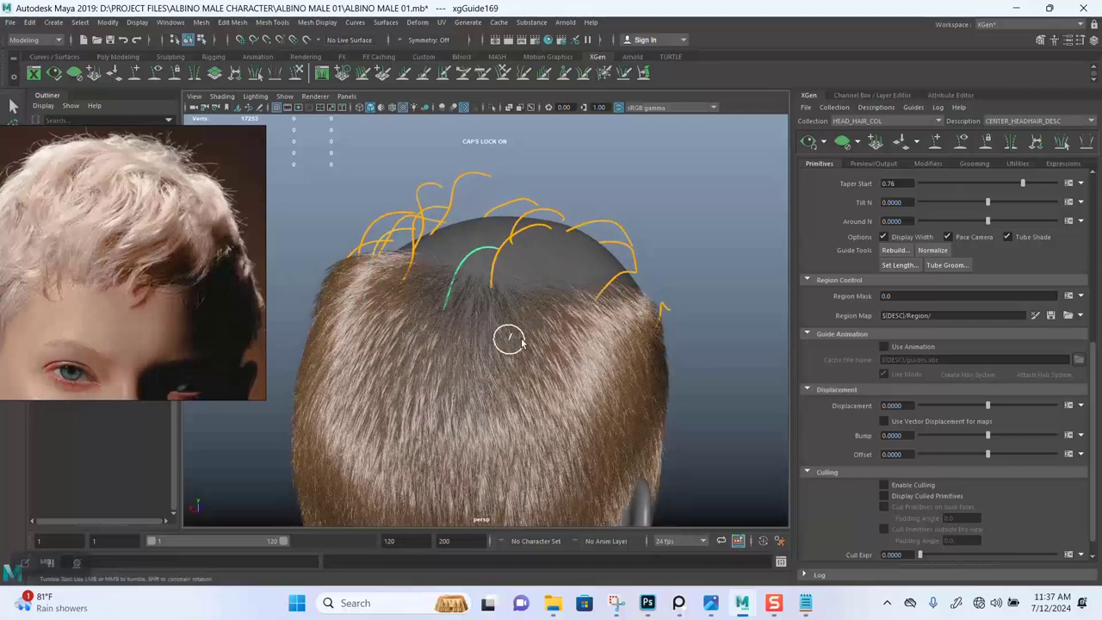
{"action": "left_click_drag", "start_coordinate": [509, 340], "coordinate": [380, 330], "text": "alt"}
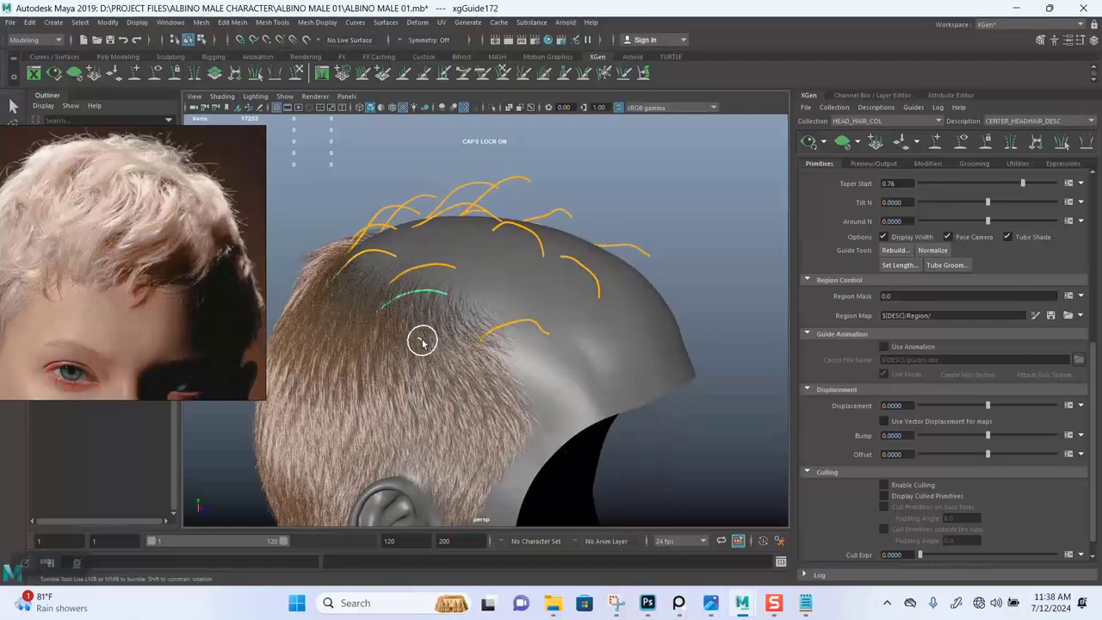
{"action": "left_click_drag", "start_coordinate": [449, 301], "coordinate": [551, 276], "text": "alt"}
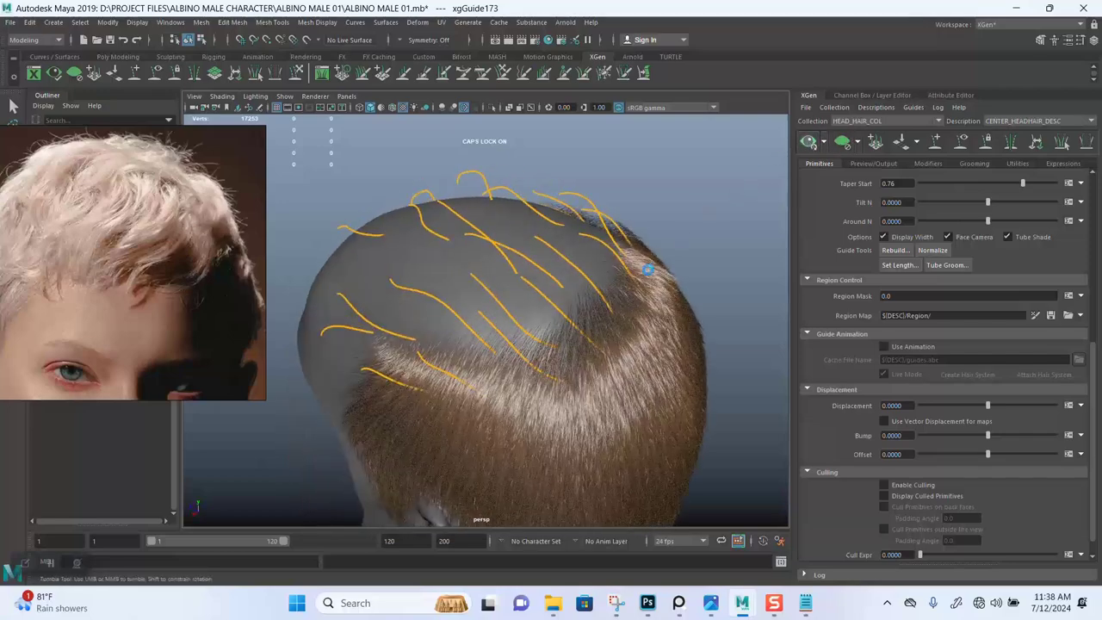
{"action": "key", "text": "y"}
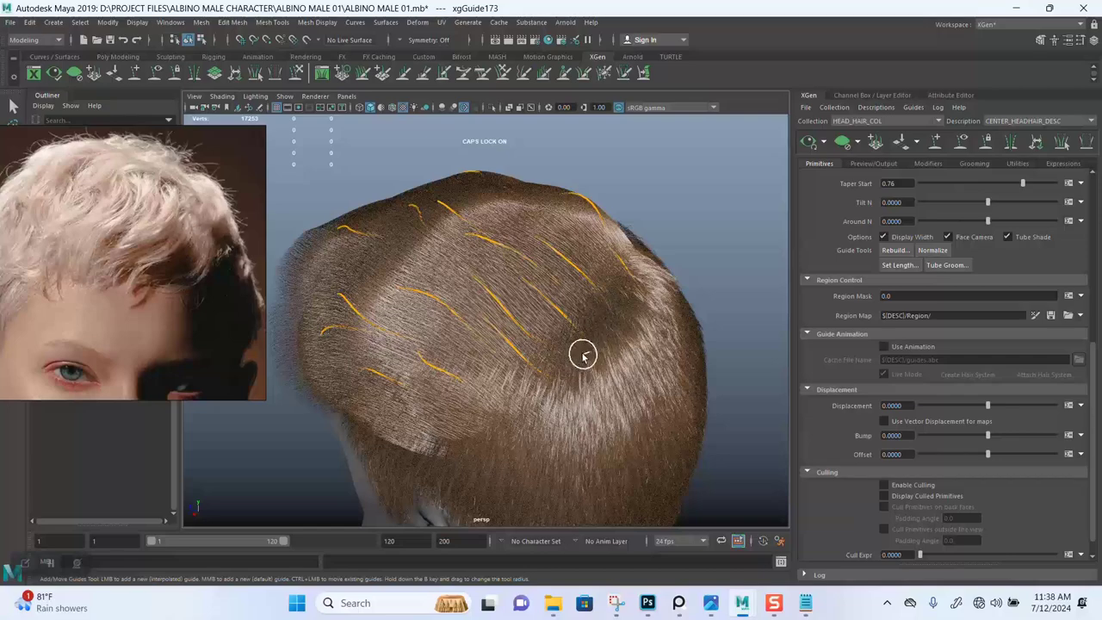
{"action": "left_click_drag", "start_coordinate": [583, 355], "coordinate": [598, 267], "text": "alt"}
{"action": "scroll", "coordinate": [583, 266], "scroll_direction": "down", "scroll_amount": 5}
{"action": "left_click_drag", "start_coordinate": [488, 214], "coordinate": [429, 238], "text": "alt"}
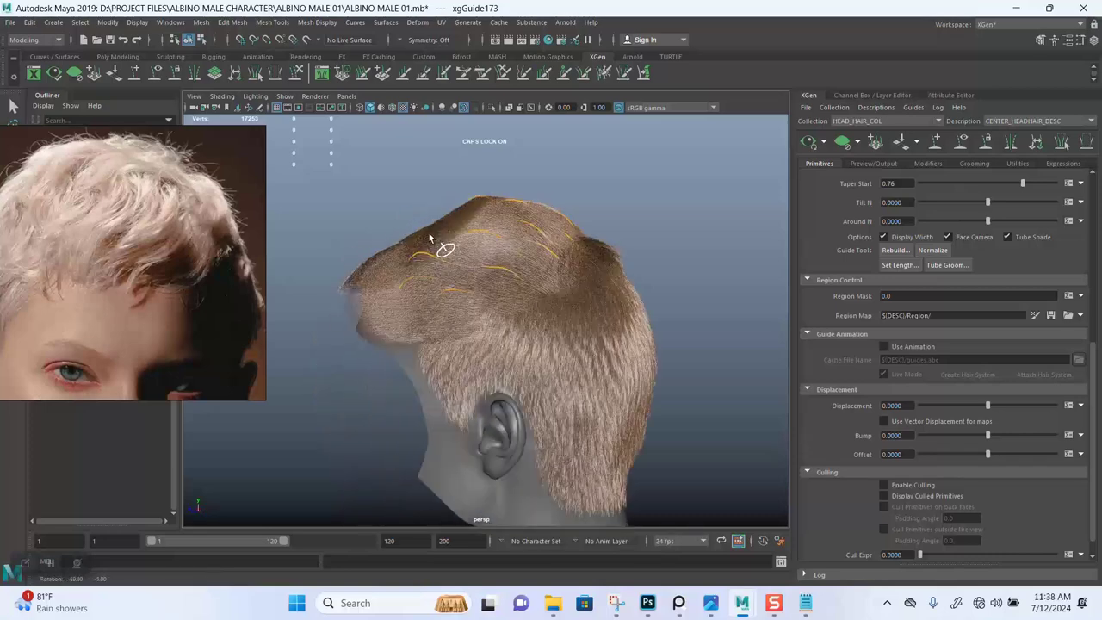
- Clear the preview and marquee-select the upright guides on top of the head
{"action": "left_click", "coordinate": [842, 143]}
{"action": "mouse_move", "coordinate": [603, 292]}
{"action": "left_mouse_down", "text": "alt"}
{"action": "mouse_move", "coordinate": [575, 307]}
{"action": "mouse_move", "coordinate": [391, 195]}
{"action": "mouse_move", "coordinate": [454, 200]}
{"action": "left_mouse_up", "text": "alt"}
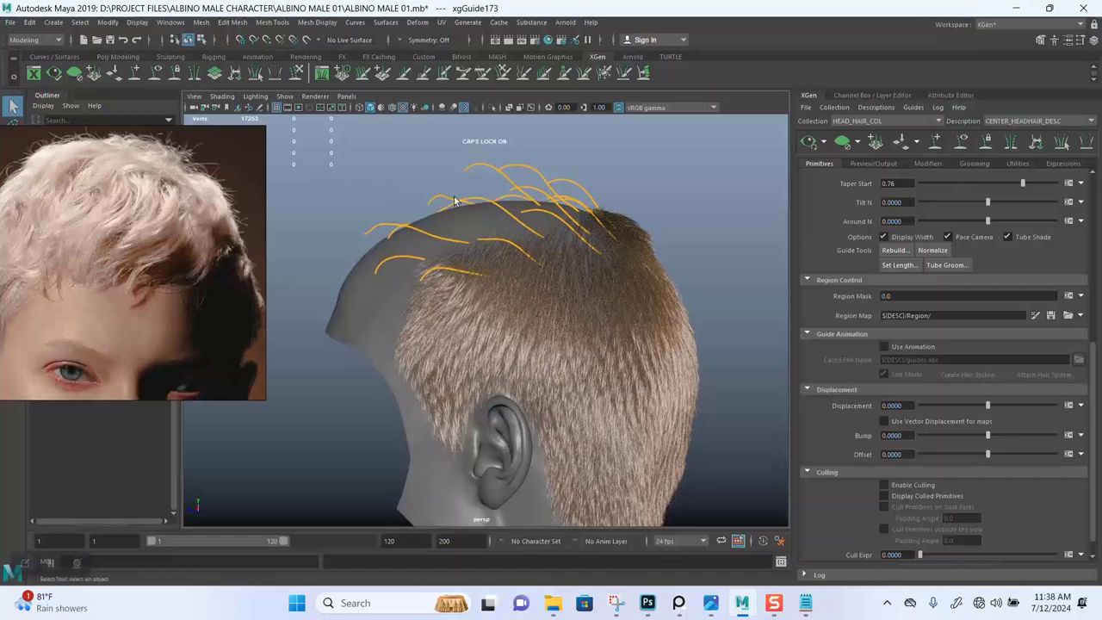
{"action": "left_click_drag", "start_coordinate": [457, 140], "coordinate": [543, 201]}
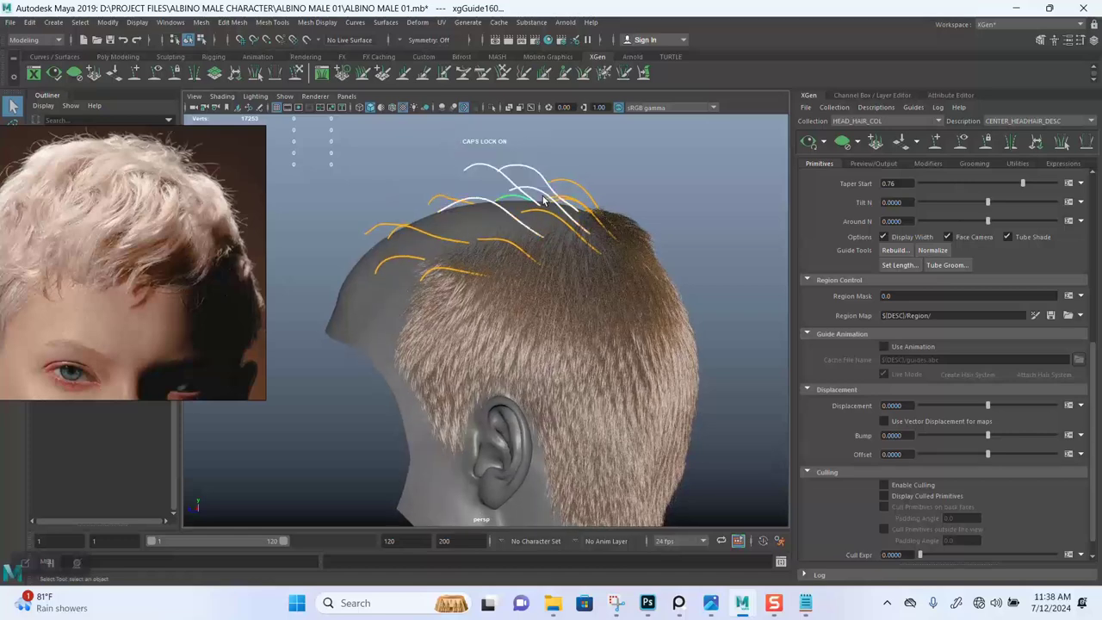
- Rotate the upright top-of-head guides down along the scalp and inspect them from the rear and sides
{"action": "key", "text": "e"}
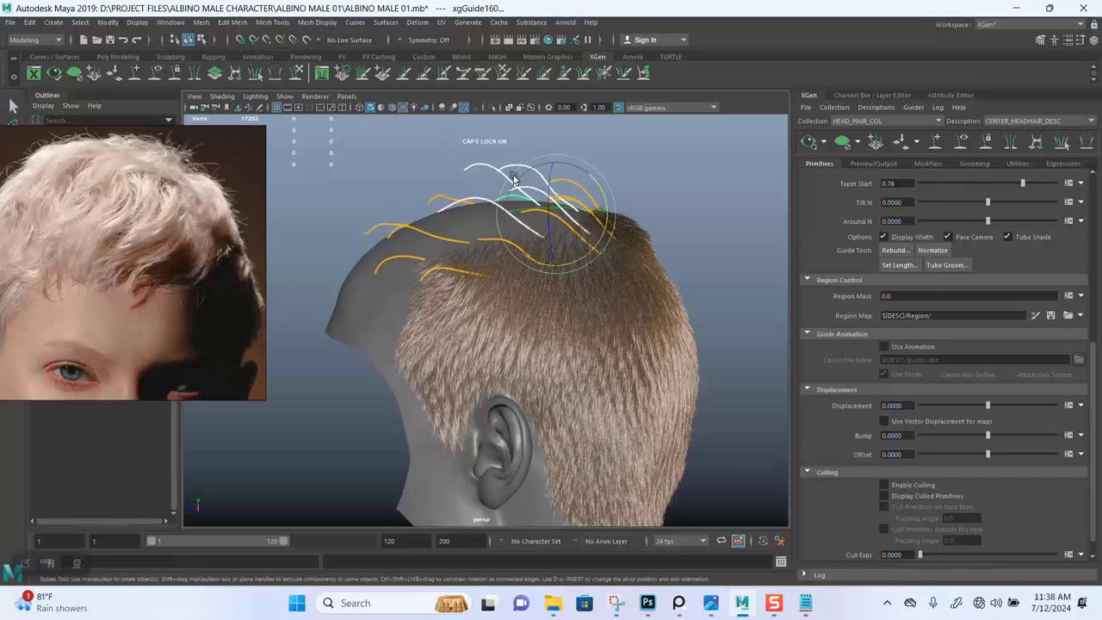
{"action": "left_click_drag", "start_coordinate": [515, 176], "coordinate": [555, 182]}
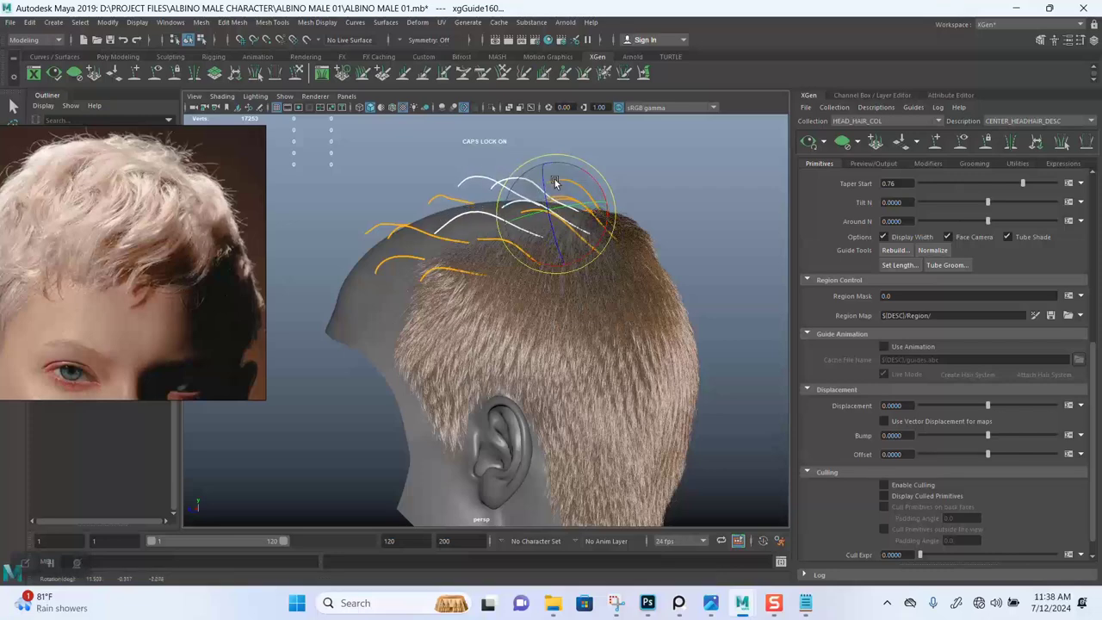
{"action": "left_click_drag", "start_coordinate": [614, 208], "coordinate": [539, 165]}
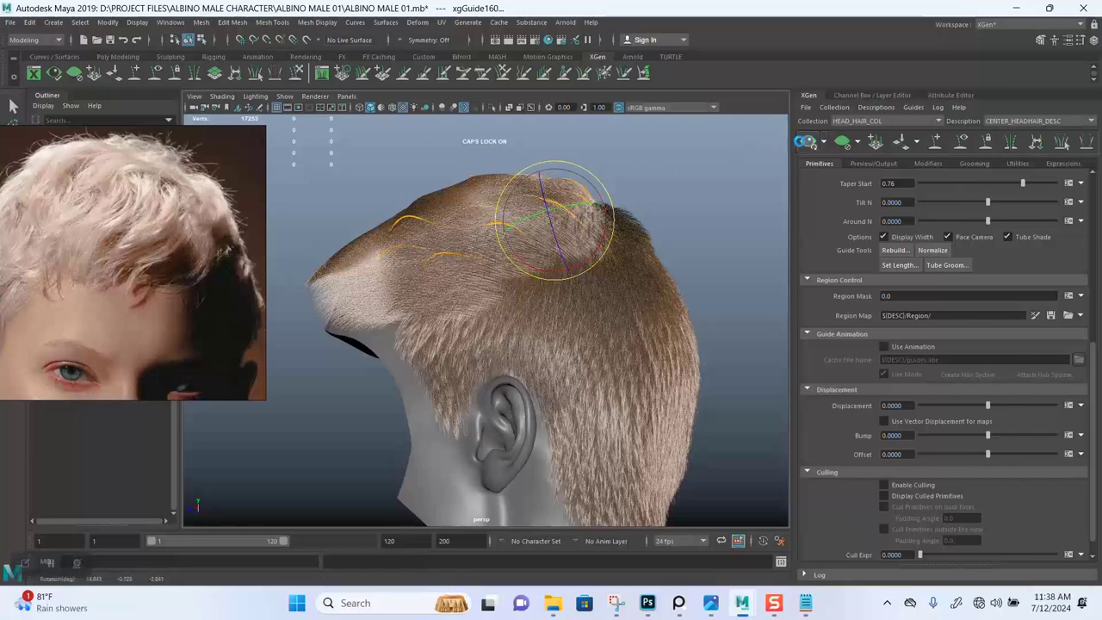
{"action": "left_click_drag", "start_coordinate": [586, 250], "coordinate": [495, 286], "text": "alt"}
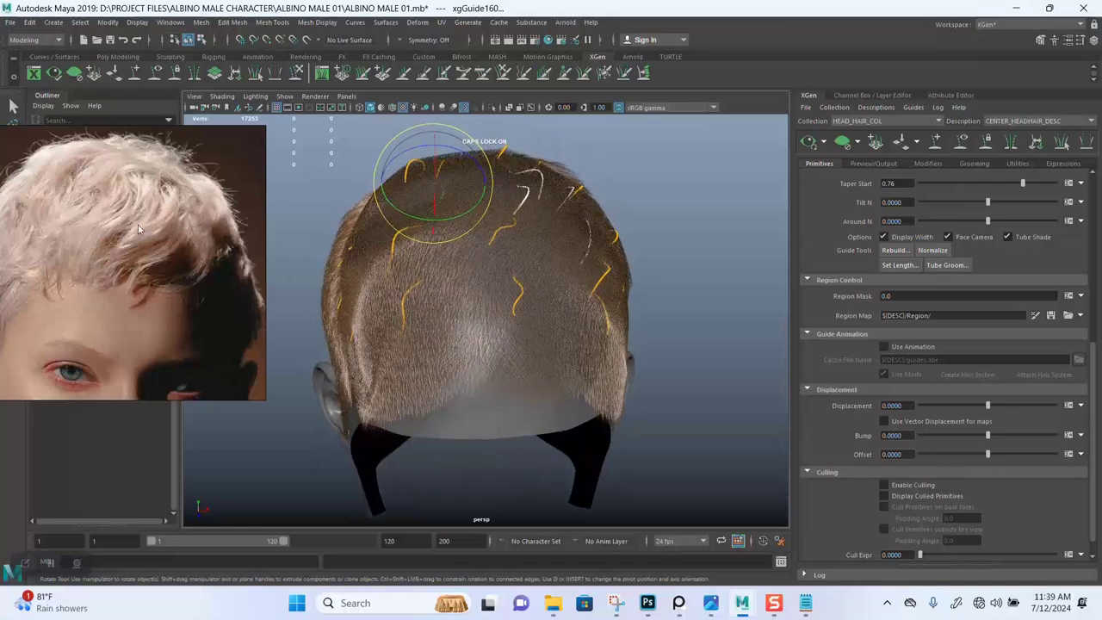
{"action": "left_click_drag", "start_coordinate": [574, 268], "coordinate": [515, 319], "text": "alt"}
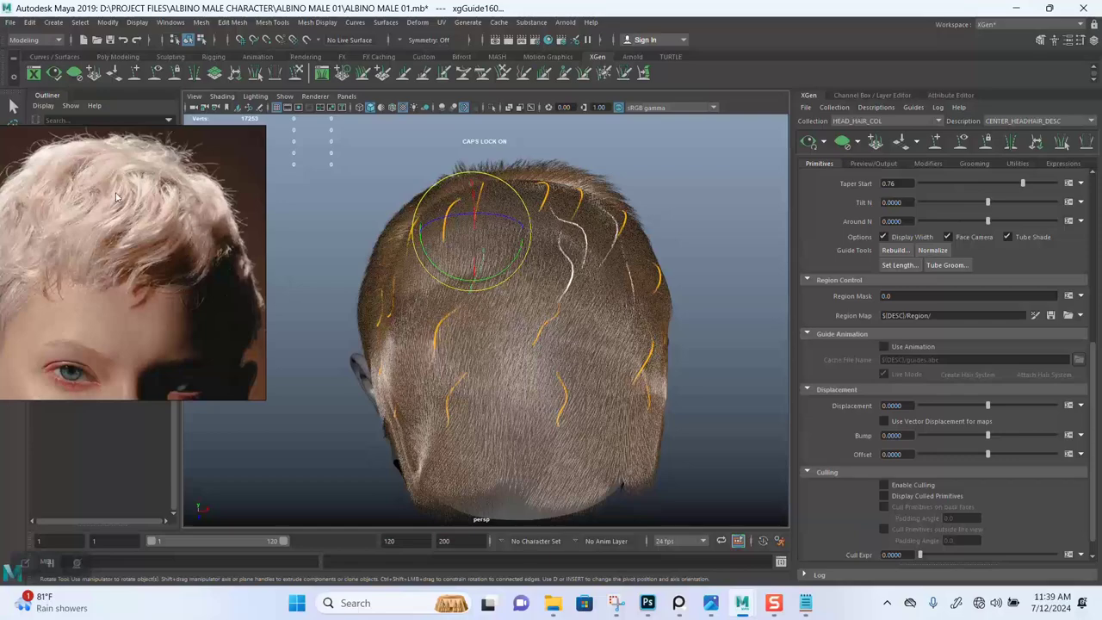
{"action": "scroll", "coordinate": [504, 333], "scroll_direction": "up", "scroll_amount": 5}
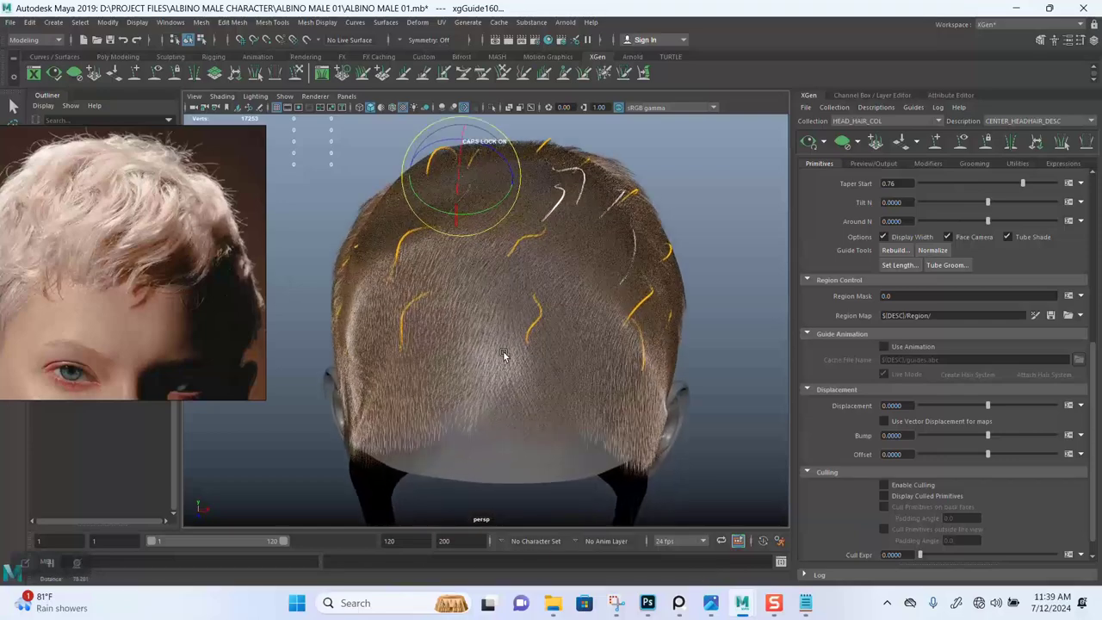
{"action": "left_click_drag", "start_coordinate": [502, 354], "coordinate": [536, 301], "text": "alt"}
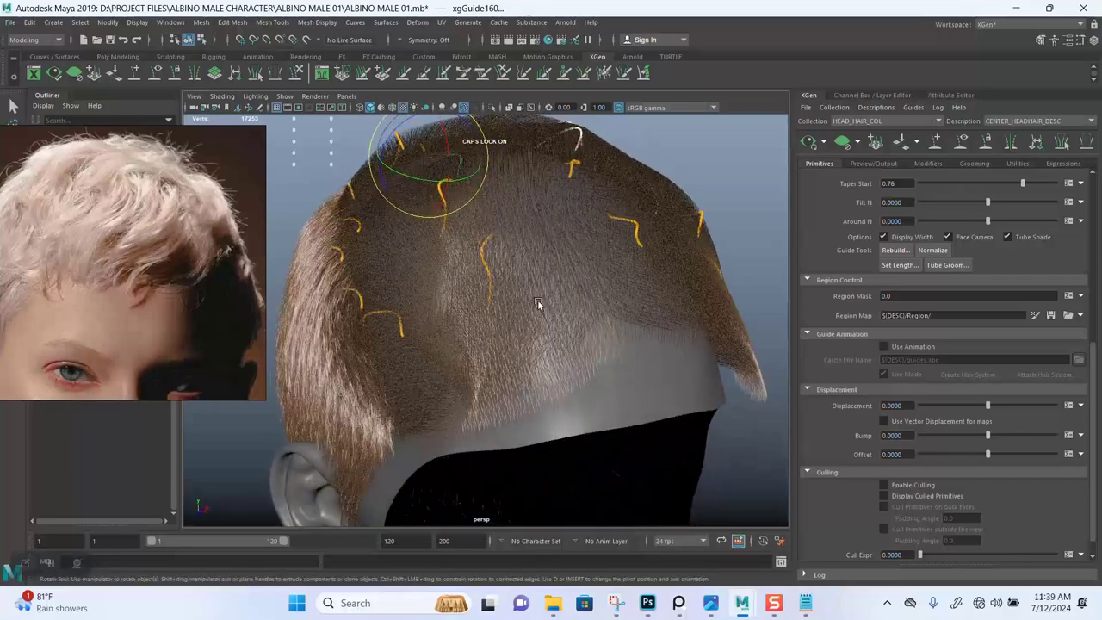
{"action": "left_click_drag", "start_coordinate": [570, 339], "coordinate": [606, 278], "text": "alt"}
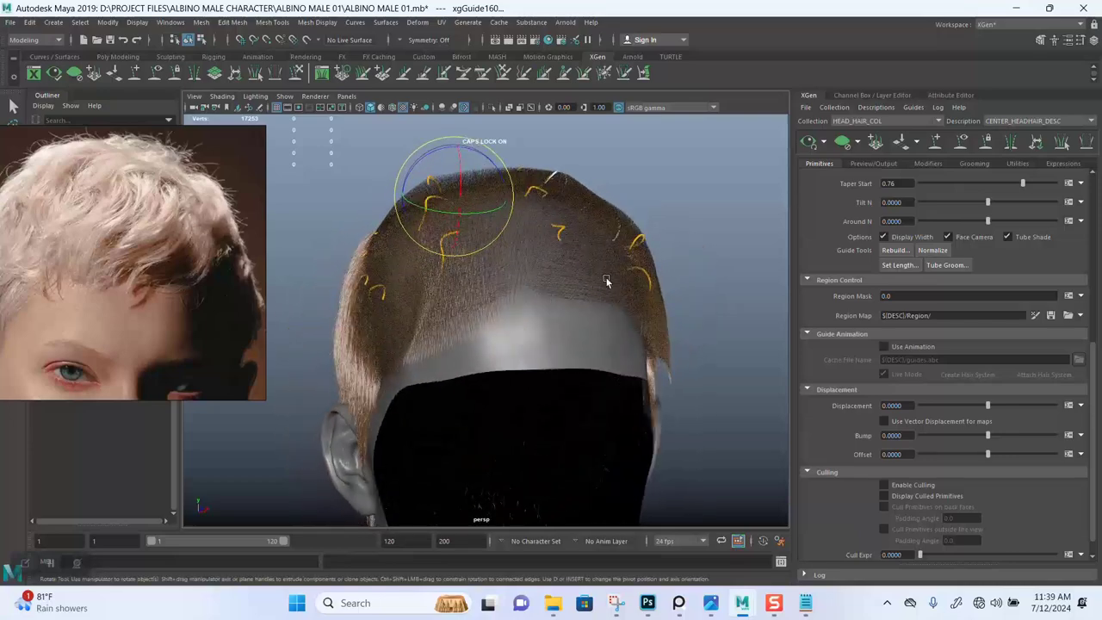
- Hide the hair preview and switch to the Sculpt Guides tool
{"action": "left_click", "coordinate": [842, 142]}
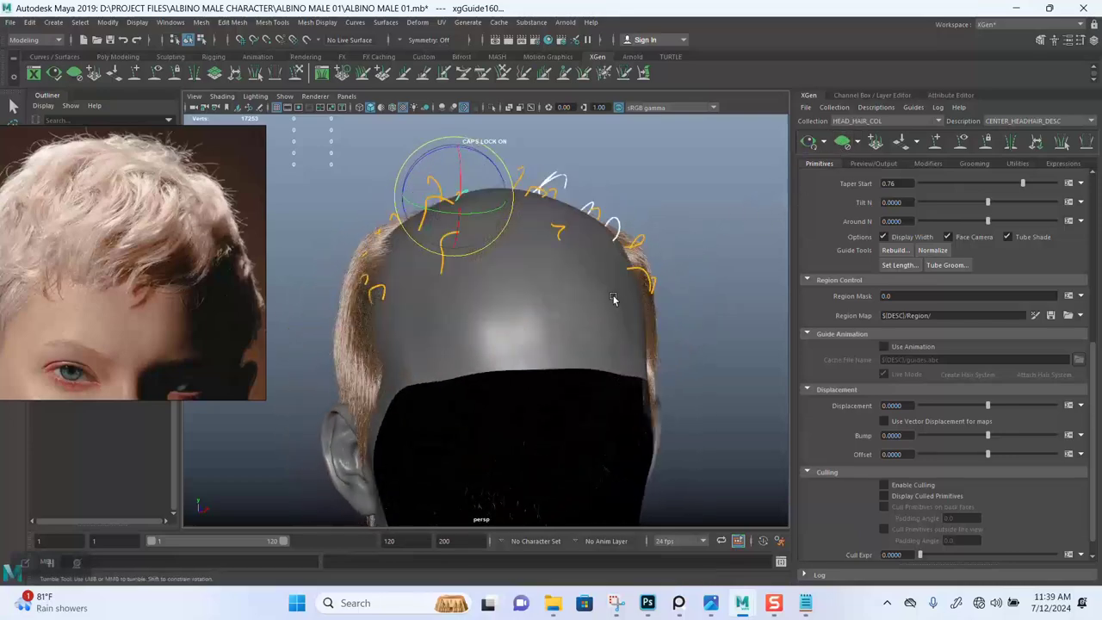
{"action": "mouse_move", "coordinate": [516, 292]}
{"action": "left_mouse_down", "text": "alt"}
{"action": "mouse_move", "coordinate": [528, 295]}
{"action": "mouse_move", "coordinate": [504, 281]}
{"action": "mouse_move", "coordinate": [431, 290]}
{"action": "mouse_move", "coordinate": [438, 301]}
{"action": "mouse_move", "coordinate": [414, 315]}
{"action": "mouse_move", "coordinate": [480, 336]}
{"action": "mouse_move", "coordinate": [551, 277]}
{"action": "mouse_move", "coordinate": [474, 292]}
{"action": "mouse_move", "coordinate": [403, 253]}
{"action": "mouse_move", "coordinate": [560, 238]}
{"action": "mouse_move", "coordinate": [529, 288]}
{"action": "left_mouse_up", "text": "alt"}
{"action": "left_click", "coordinate": [135, 74]}
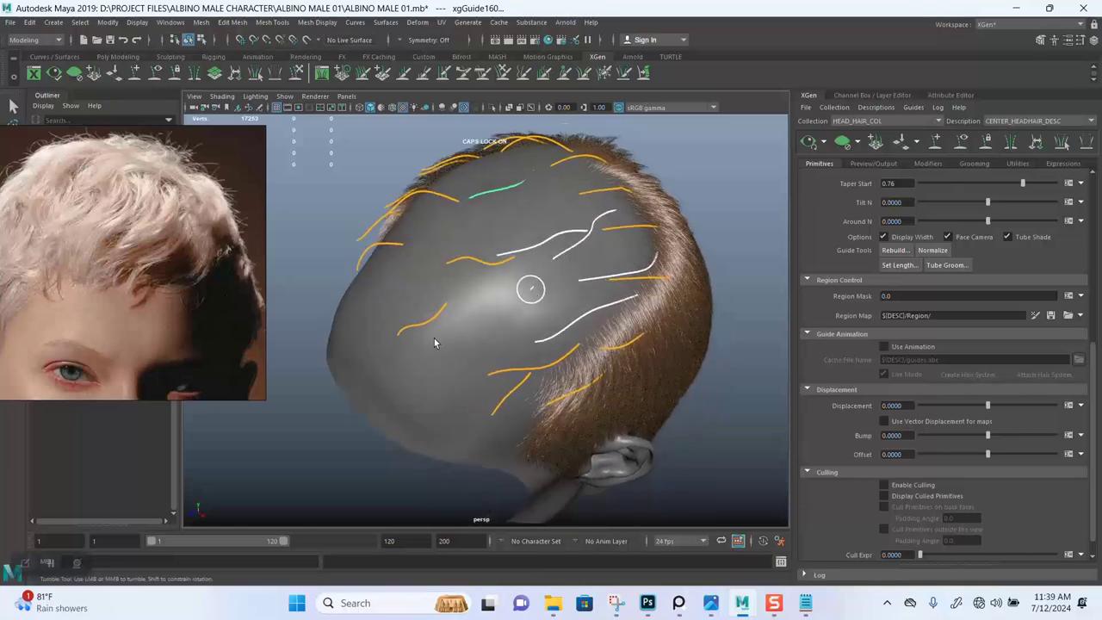
{"action": "left_click_drag", "start_coordinate": [432, 276], "coordinate": [496, 264], "text": "alt"}
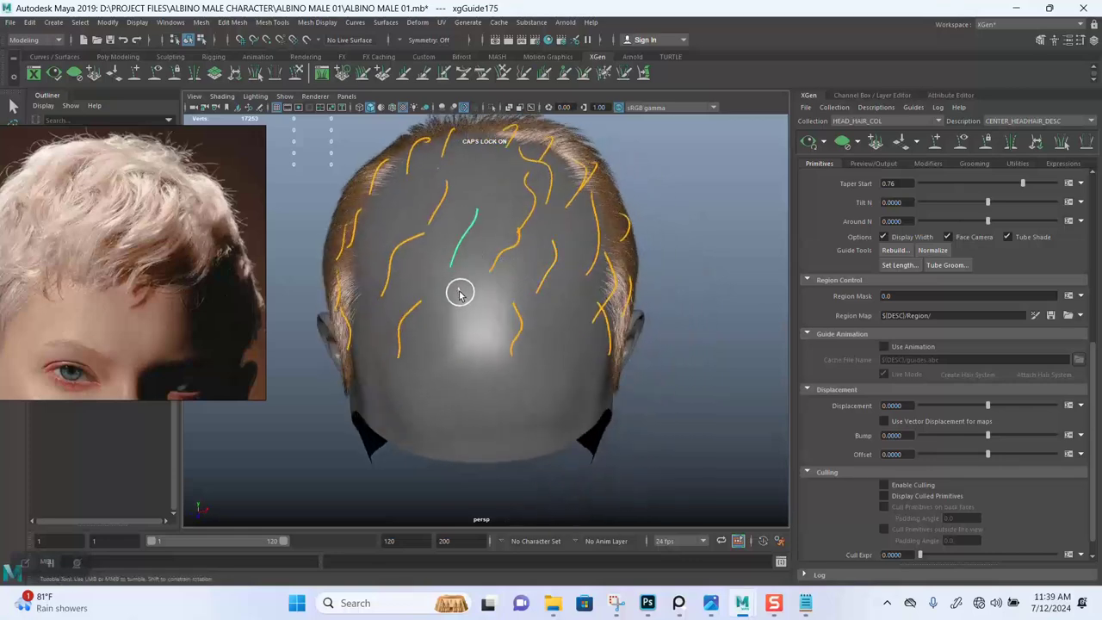
{"action": "left_click_drag", "start_coordinate": [469, 338], "coordinate": [414, 258], "text": "alt"}
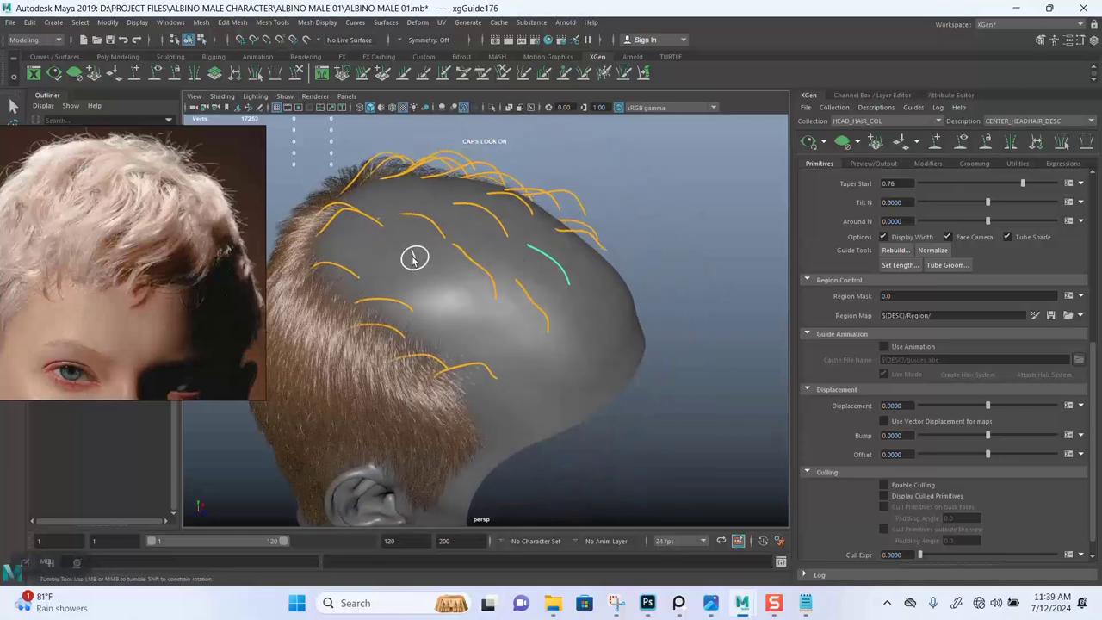
- Sculpt the crown and back guides into short curving strands, then regenerate the hair preview
{"action": "left_click", "coordinate": [504, 339]}
{"action": "left_click_drag", "start_coordinate": [503, 339], "coordinate": [475, 306], "text": "alt"}
{"action": "left_click", "coordinate": [514, 392]}
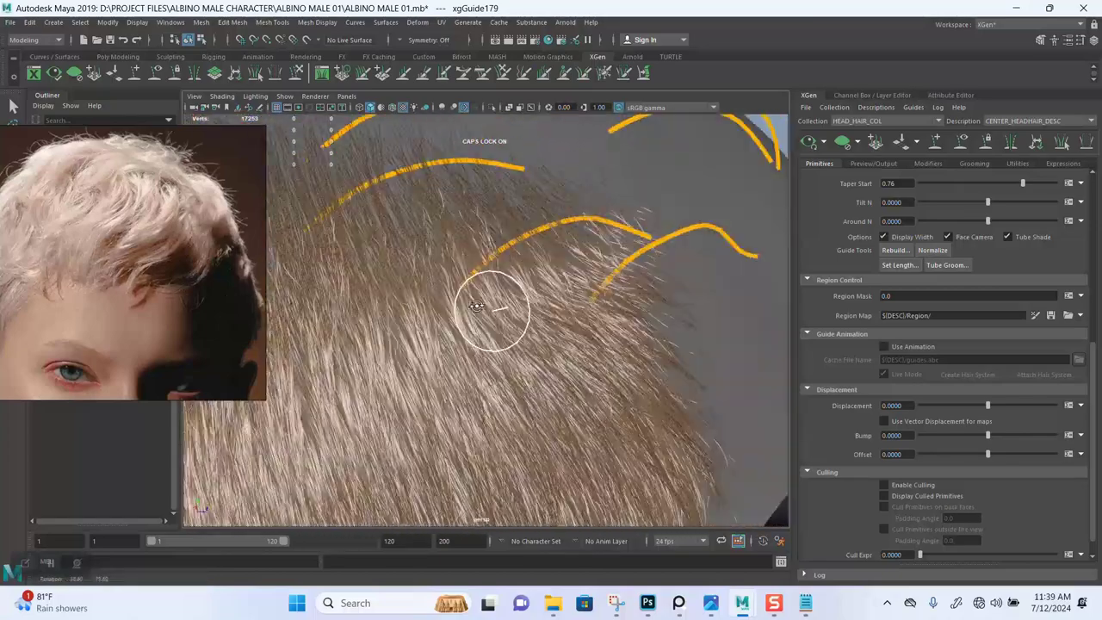
{"action": "scroll", "coordinate": [476, 306], "scroll_direction": "up", "scroll_amount": 3}
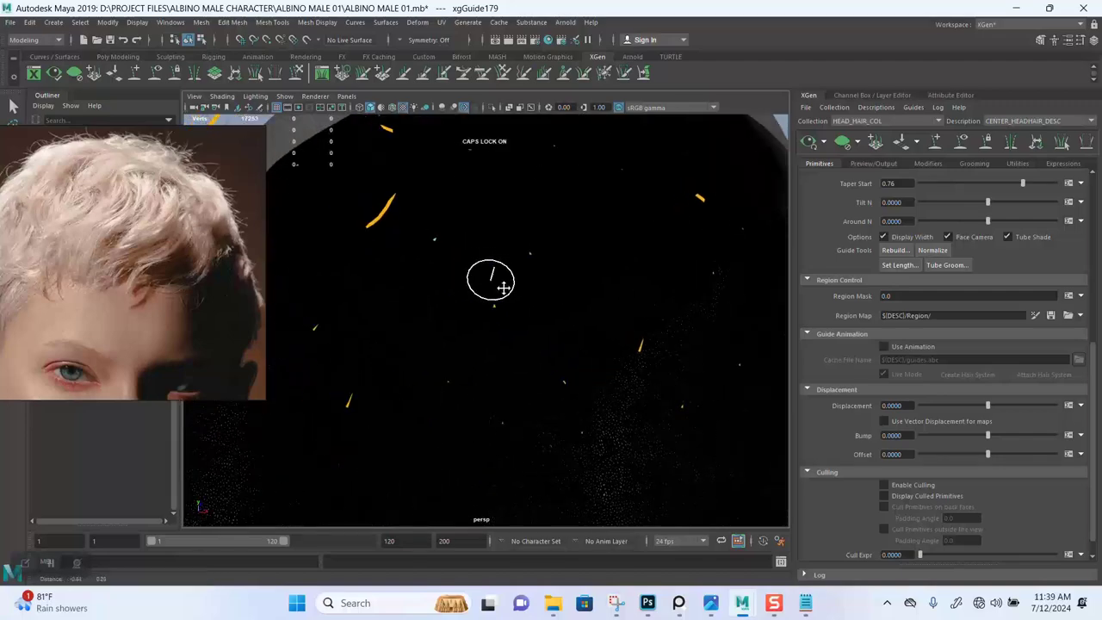
{"action": "middle_click_drag", "start_coordinate": [504, 288], "coordinate": [487, 290], "text": "alt"}
{"action": "scroll", "coordinate": [488, 302], "scroll_direction": "down", "scroll_amount": 5}
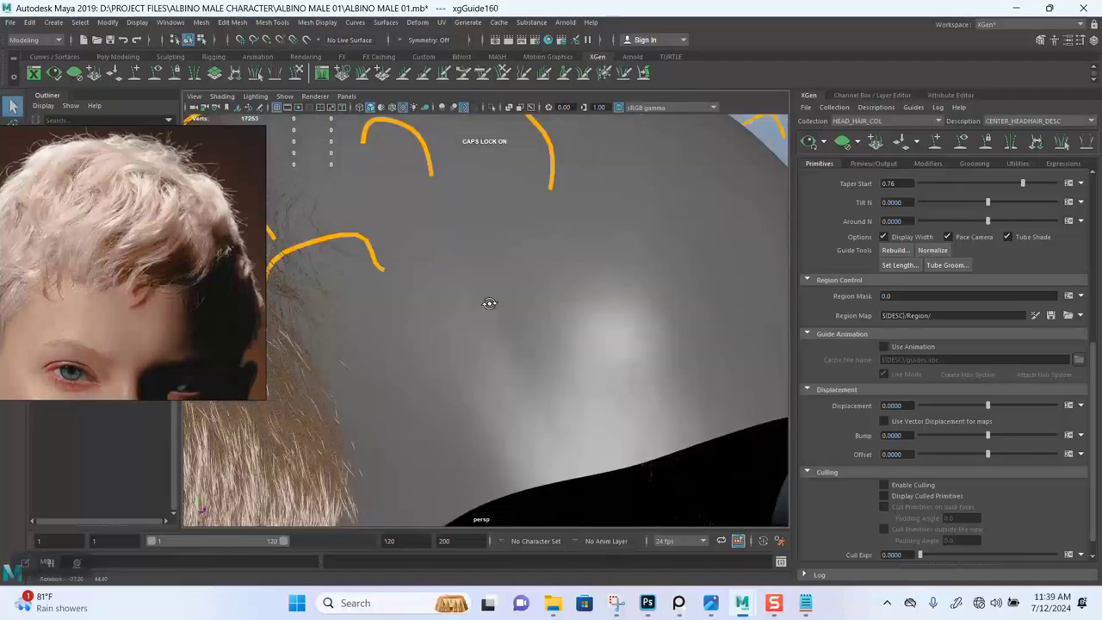
{"action": "left_click_drag", "start_coordinate": [487, 303], "coordinate": [427, 209], "text": "alt"}
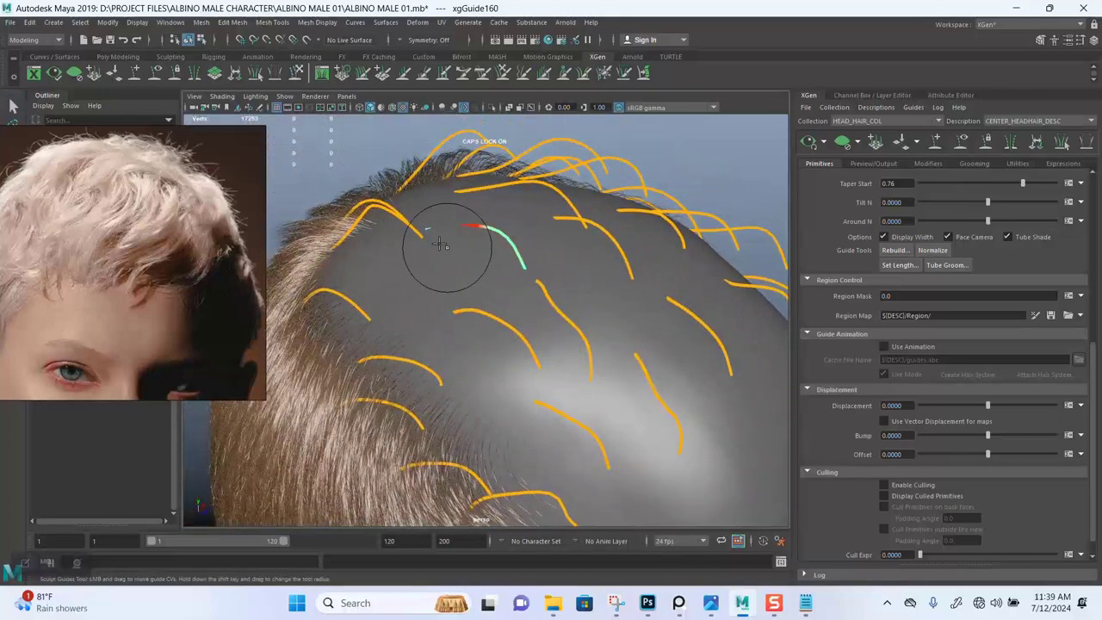
{"action": "left_click_drag", "start_coordinate": [440, 245], "coordinate": [428, 193], "text": "alt"}
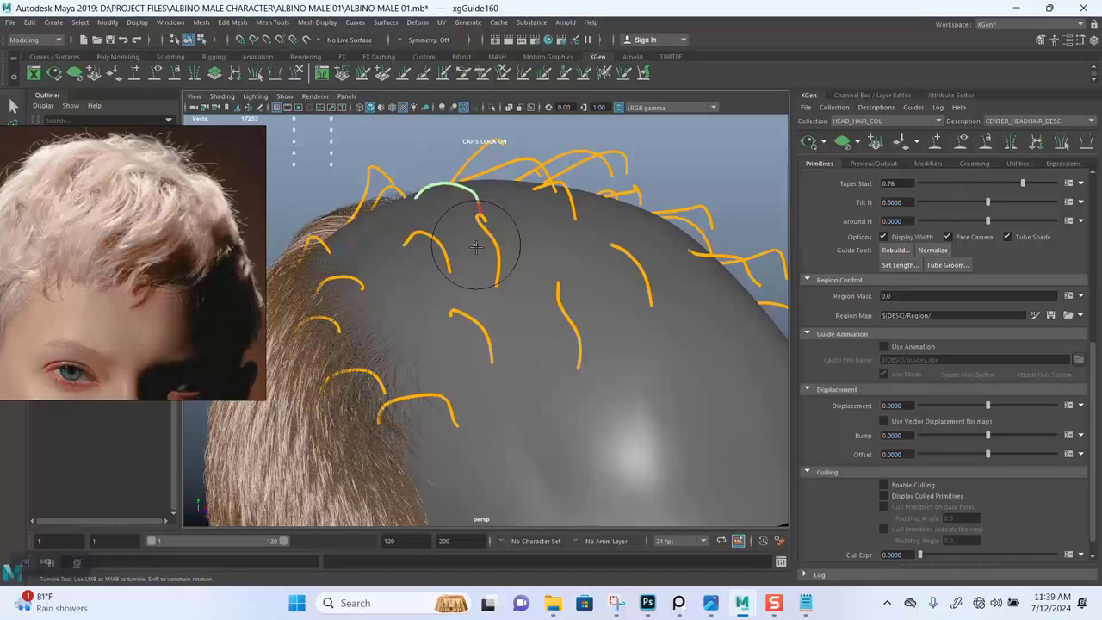
{"action": "left_click_drag", "start_coordinate": [476, 247], "coordinate": [448, 207], "text": "alt"}
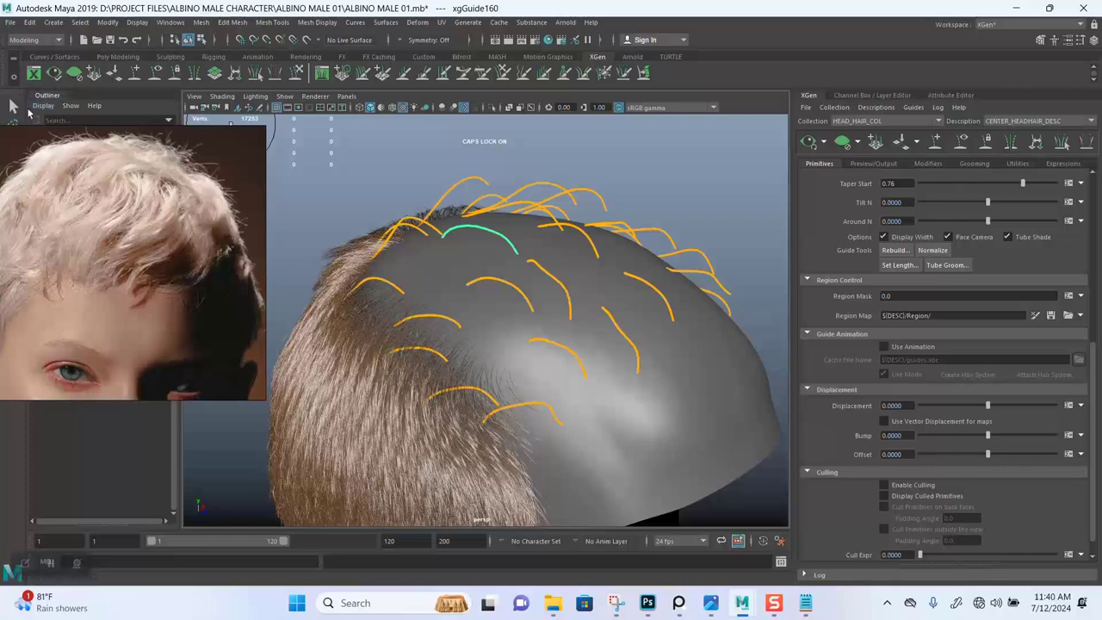
{"action": "left_click", "coordinate": [810, 142]}
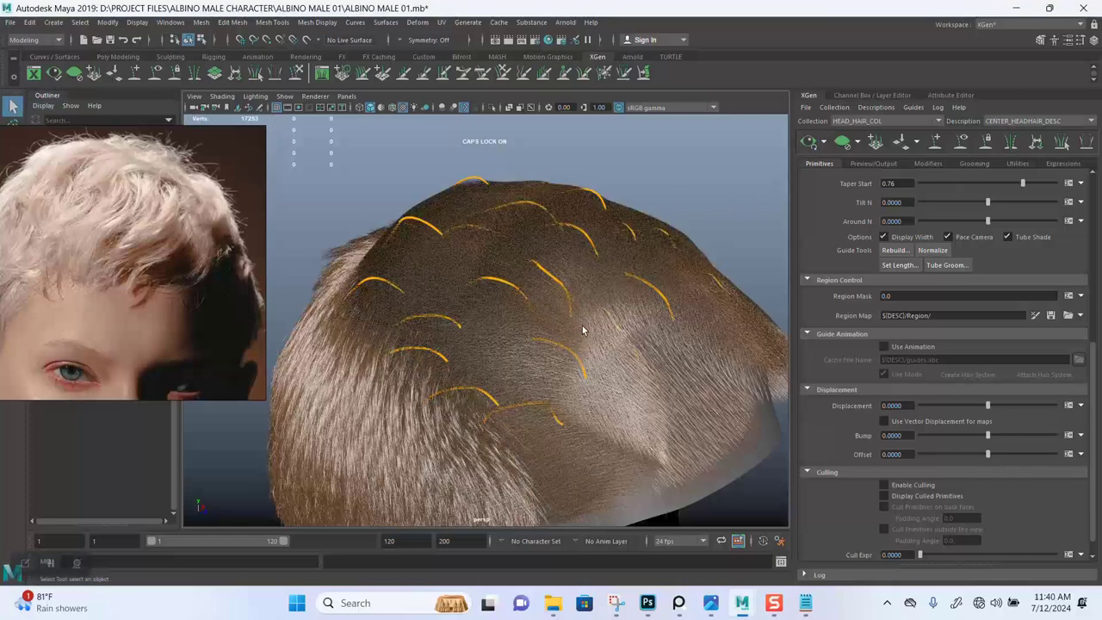
{"action": "mouse_move", "coordinate": [608, 285]}
{"action": "left_mouse_down", "text": "alt"}
{"action": "mouse_move", "coordinate": [643, 303]}
{"action": "mouse_move", "coordinate": [593, 280]}
{"action": "mouse_move", "coordinate": [615, 298]}
{"action": "mouse_move", "coordinate": [602, 226]}
{"action": "mouse_move", "coordinate": [580, 371]}
{"action": "mouse_move", "coordinate": [546, 300]}
{"action": "mouse_move", "coordinate": [583, 307]}
{"action": "mouse_move", "coordinate": [658, 256]}
{"action": "mouse_move", "coordinate": [652, 344]}
{"action": "mouse_move", "coordinate": [645, 302]}
{"action": "mouse_move", "coordinate": [597, 342]}
{"action": "mouse_move", "coordinate": [620, 270]}
{"action": "mouse_move", "coordinate": [619, 301]}
{"action": "mouse_move", "coordinate": [585, 264]}
{"action": "mouse_move", "coordinate": [625, 283]}
{"action": "mouse_move", "coordinate": [607, 290]}
{"action": "mouse_move", "coordinate": [620, 245]}
{"action": "mouse_move", "coordinate": [593, 263]}
{"action": "mouse_move", "coordinate": [601, 280]}
{"action": "mouse_move", "coordinate": [622, 259]}
{"action": "mouse_move", "coordinate": [602, 278]}
{"action": "left_mouse_up", "text": "alt"}
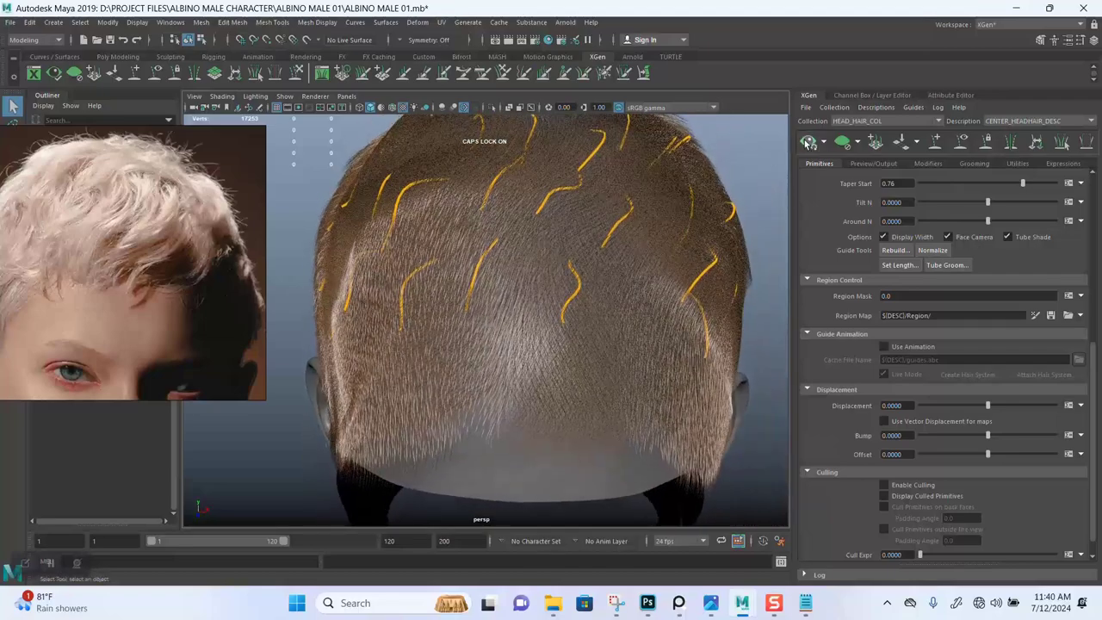
- Hide the hair preview and refine the guides on the back of the head
{"action": "left_click", "coordinate": [841, 142]}
{"action": "left_click_drag", "start_coordinate": [620, 295], "coordinate": [421, 231], "text": "alt"}
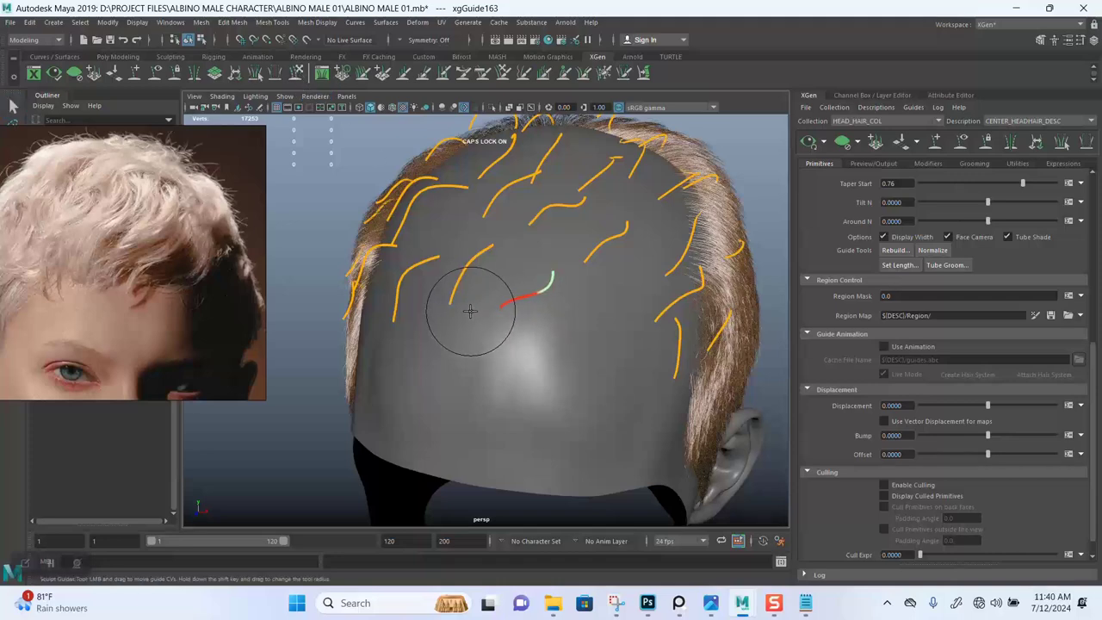
{"action": "left_click_drag", "start_coordinate": [509, 306], "coordinate": [496, 287], "text": "alt"}
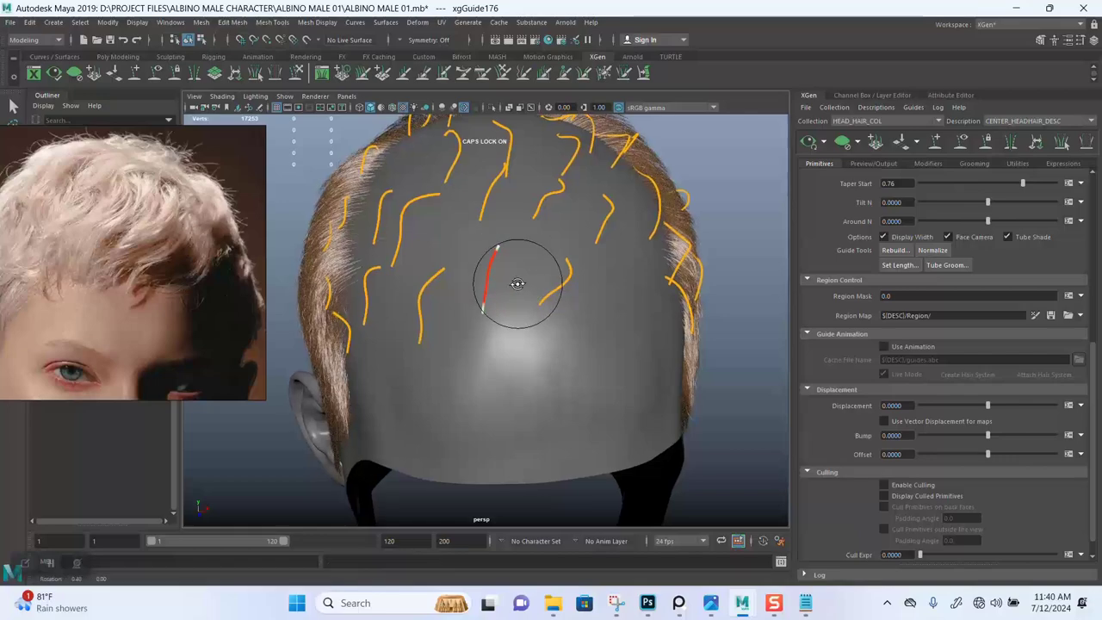
{"action": "left_click_drag", "start_coordinate": [517, 284], "coordinate": [511, 342], "text": "alt"}
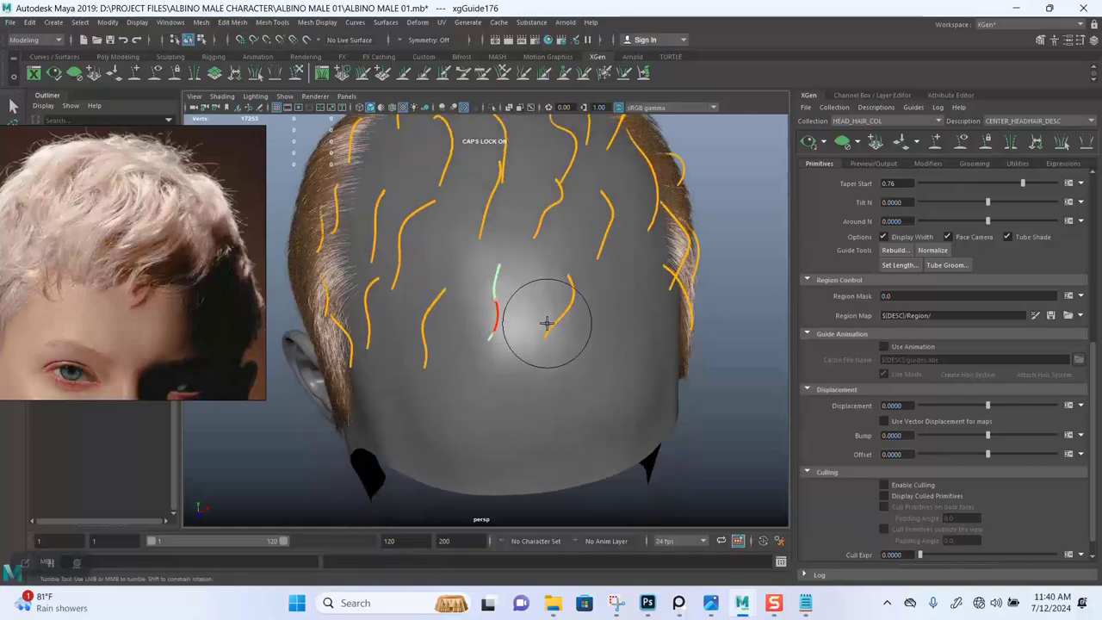
{"action": "left_click_drag", "start_coordinate": [617, 288], "coordinate": [500, 275], "text": "alt"}
{"action": "mouse_move", "coordinate": [454, 304]}
{"action": "left_mouse_down", "text": "alt"}
{"action": "mouse_move", "coordinate": [576, 329]}
{"action": "mouse_move", "coordinate": [598, 301]}
{"action": "mouse_move", "coordinate": [571, 246]}
{"action": "mouse_move", "coordinate": [556, 256]}
{"action": "mouse_move", "coordinate": [672, 189]}
{"action": "mouse_move", "coordinate": [654, 173]}
{"action": "left_mouse_up", "text": "alt"}
- Regenerate the preview to check the back guides, clear it again, and save the scene
{"action": "left_click", "coordinate": [808, 141]}
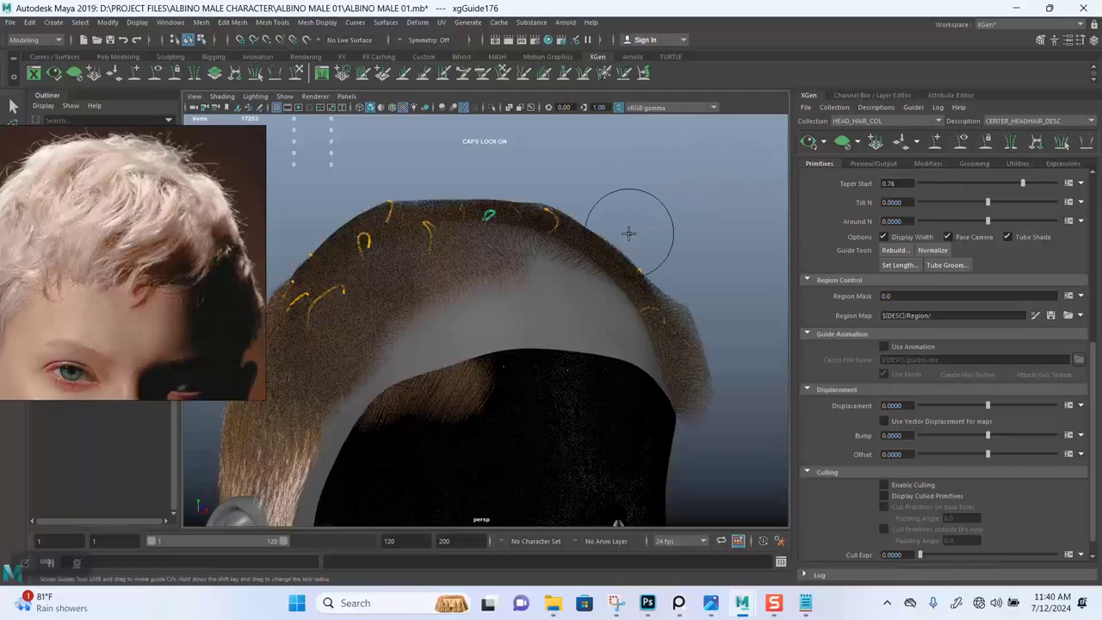
{"action": "mouse_move", "coordinate": [638, 237]}
{"action": "left_mouse_down", "text": "alt"}
{"action": "mouse_move", "coordinate": [591, 253]}
{"action": "mouse_move", "coordinate": [541, 295]}
{"action": "mouse_move", "coordinate": [491, 295]}
{"action": "mouse_move", "coordinate": [521, 301]}
{"action": "mouse_move", "coordinate": [689, 224]}
{"action": "left_mouse_up", "text": "alt"}
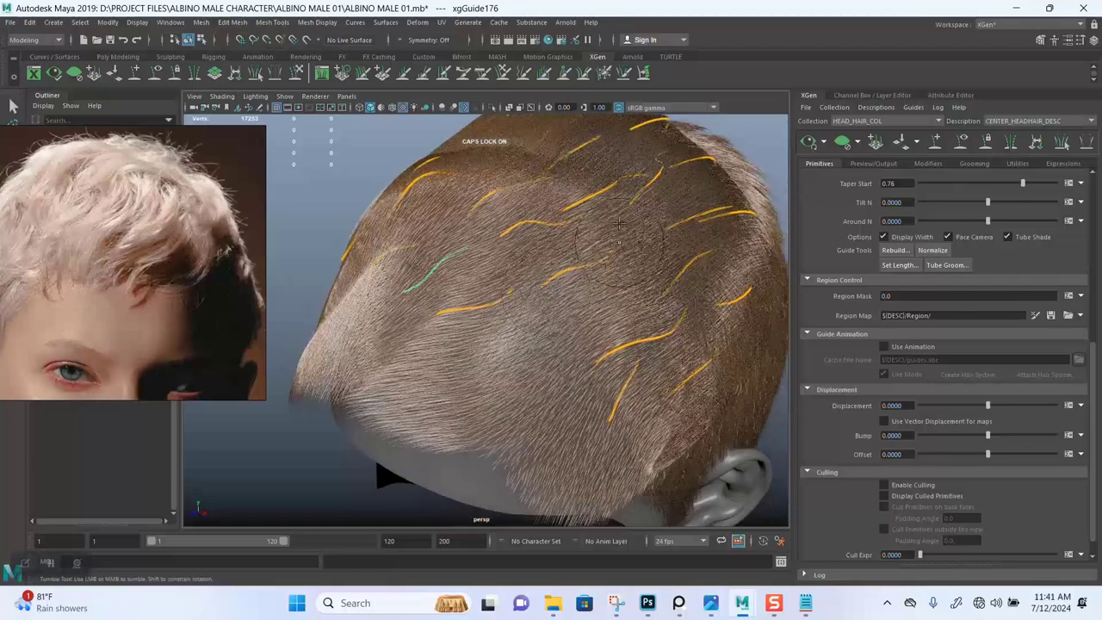
{"action": "left_click", "coordinate": [839, 148]}
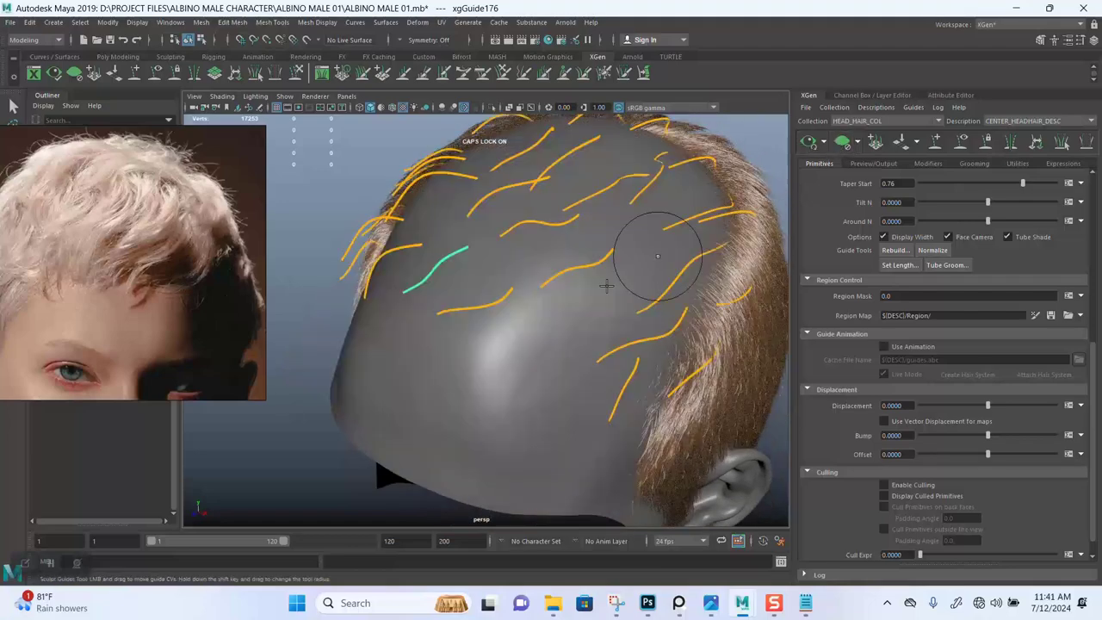
{"action": "left_click_drag", "start_coordinate": [652, 249], "coordinate": [499, 267], "text": "alt"}
{"action": "key", "text": "ctrl+s"}
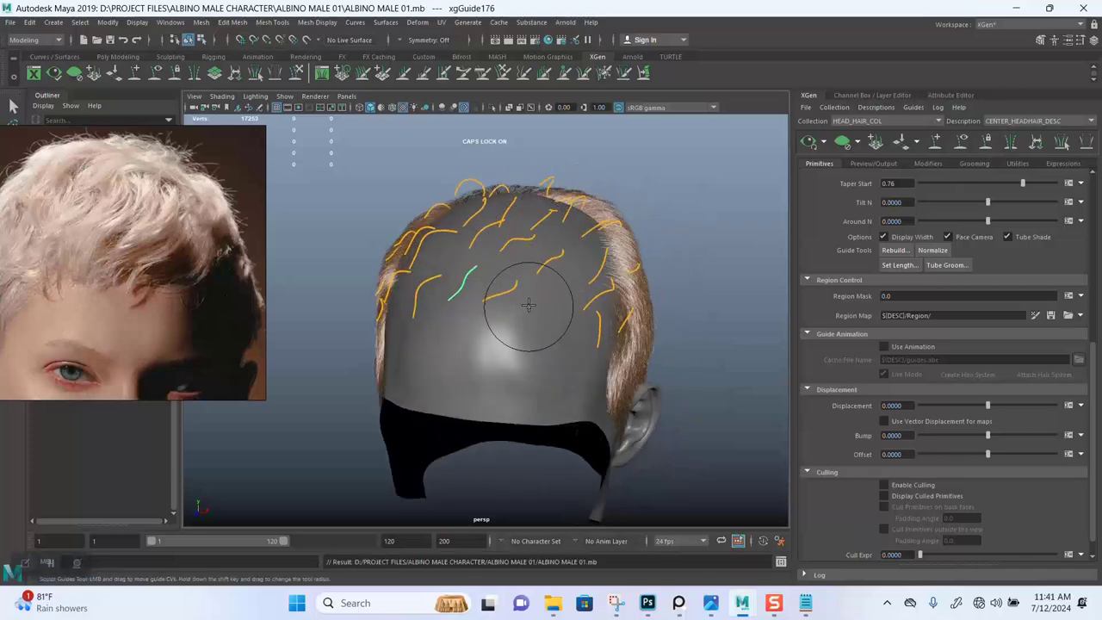
{"action": "mouse_move", "coordinate": [528, 305]}
{"action": "left_mouse_down", "text": "alt"}
{"action": "mouse_move", "coordinate": [531, 335]}
{"action": "mouse_move", "coordinate": [580, 283]}
{"action": "mouse_move", "coordinate": [531, 322]}
{"action": "mouse_move", "coordinate": [487, 318]}
{"action": "mouse_move", "coordinate": [561, 270]}
{"action": "mouse_move", "coordinate": [531, 342]}
{"action": "mouse_move", "coordinate": [521, 315]}
{"action": "left_mouse_up", "text": "alt"}
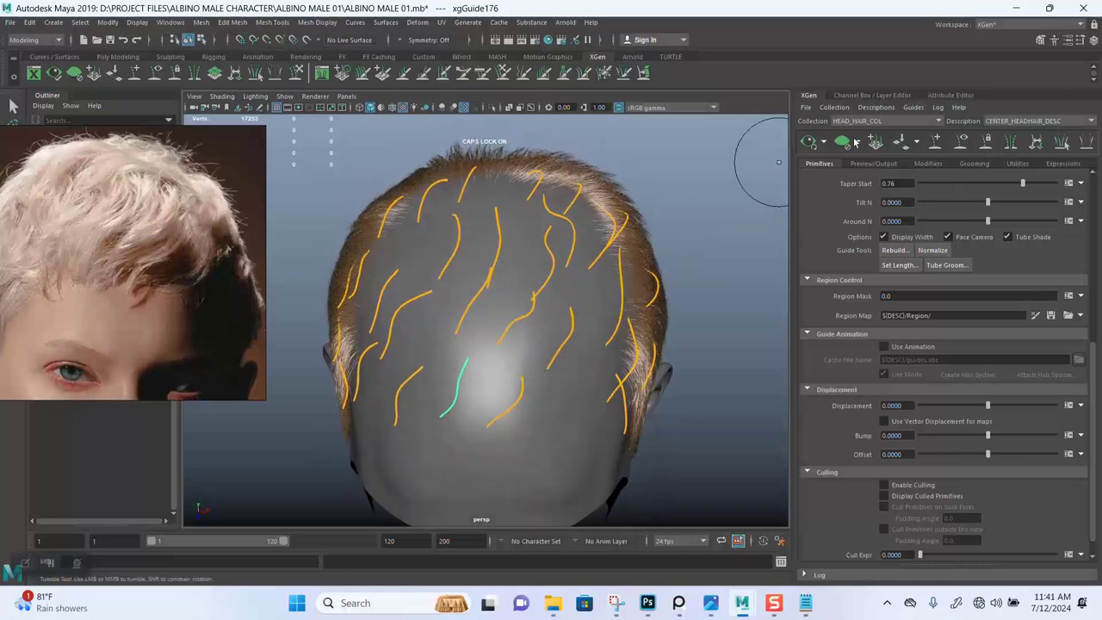
- Start a new density mask map with a Black start colour, named CENTER_HEADHAIR_DENS_MASK
{"action": "left_click_drag", "start_coordinate": [1091, 372], "coordinate": [1093, 203]}
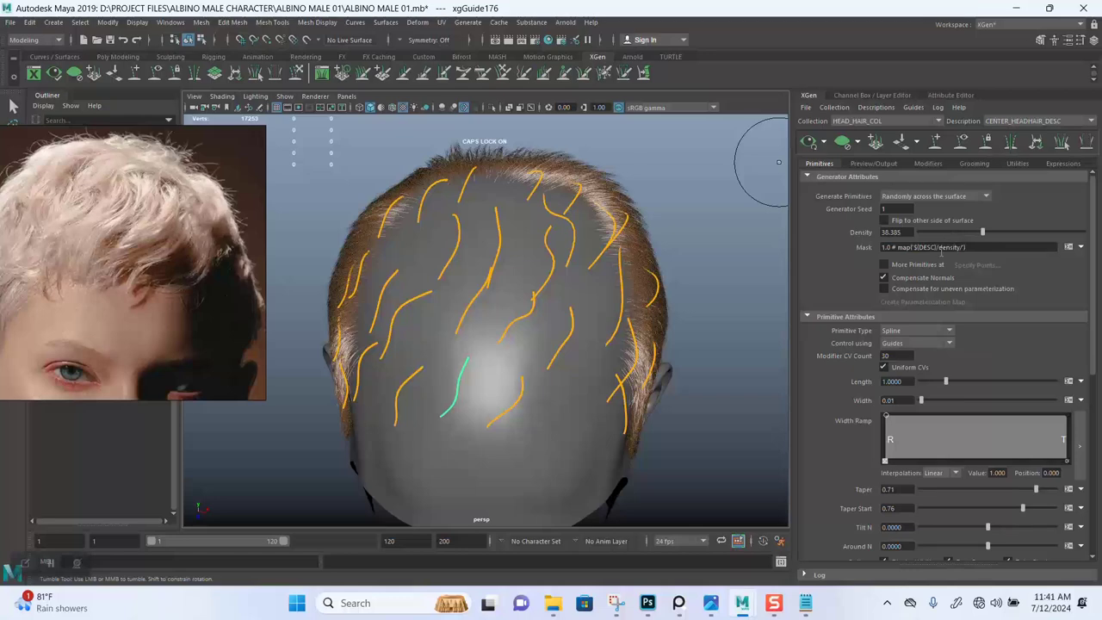
{"action": "left_click", "coordinate": [1081, 247]}
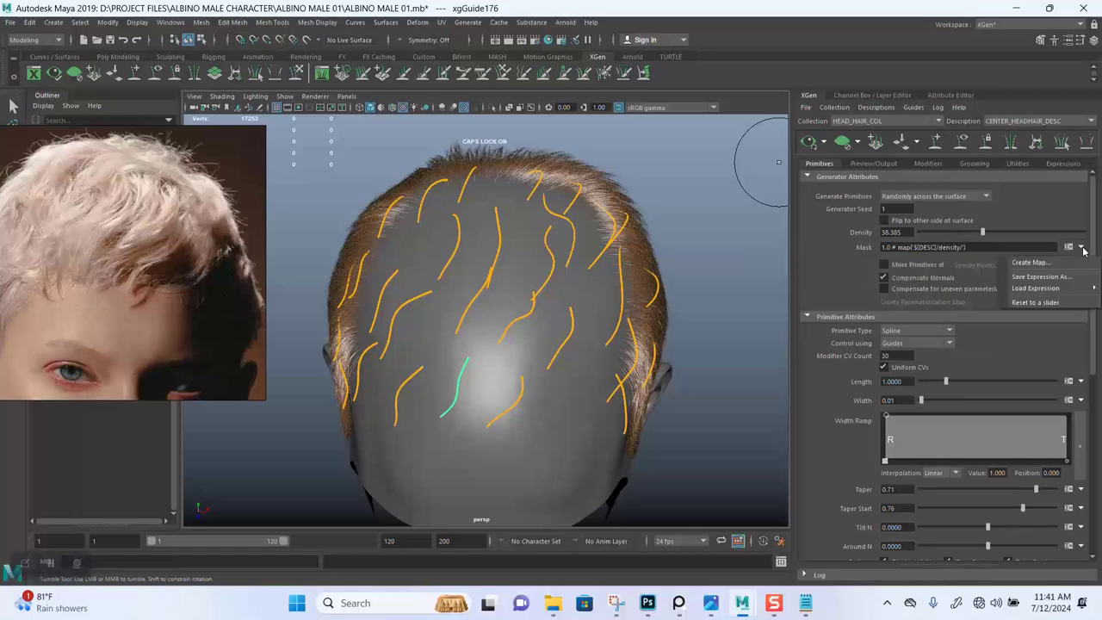
{"action": "left_click", "coordinate": [1060, 262]}
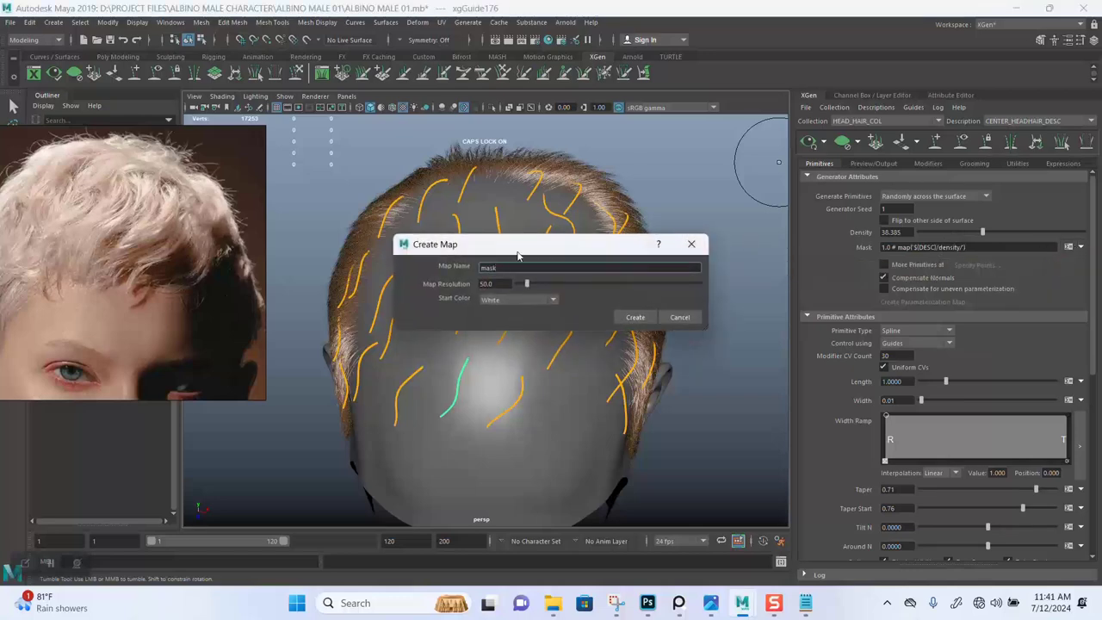
{"action": "left_click", "coordinate": [506, 298]}
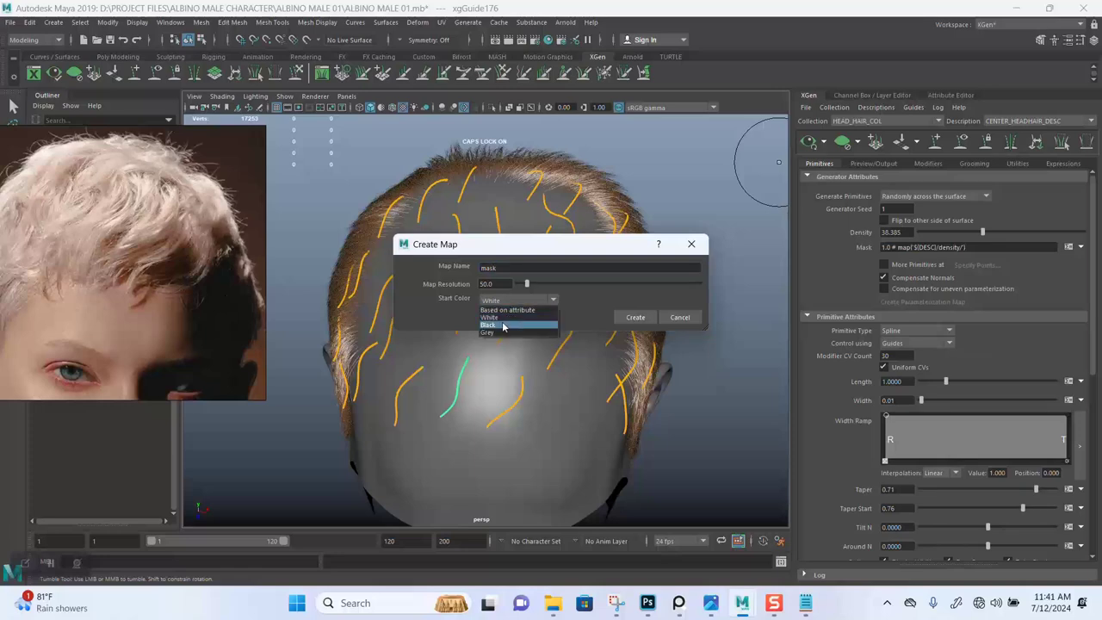
{"action": "left_click", "coordinate": [506, 325]}
{"action": "left_click_drag", "start_coordinate": [507, 268], "coordinate": [474, 267]}
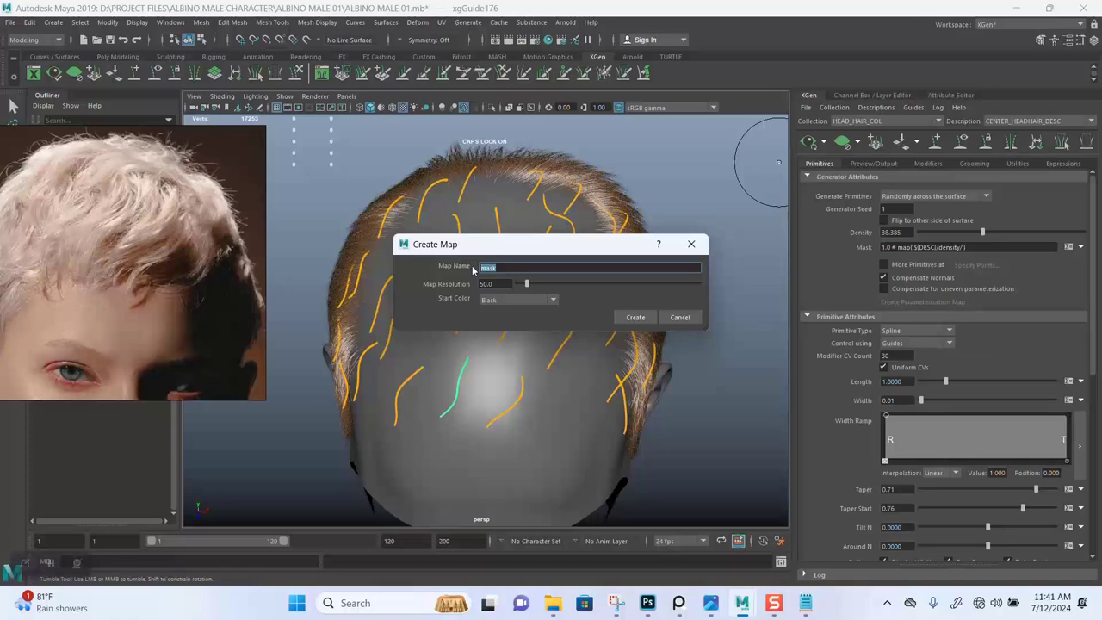
{"action": "type", "text": "CENTER_HEADHA"}
{"action": "type", "text": "IR_DENS_MASK"}
- Create the black CENTER_HEADHAIR_DENS_MASK map and set the 3D Paint Tool to a Solid brush
{"action": "left_click", "coordinate": [634, 317]}
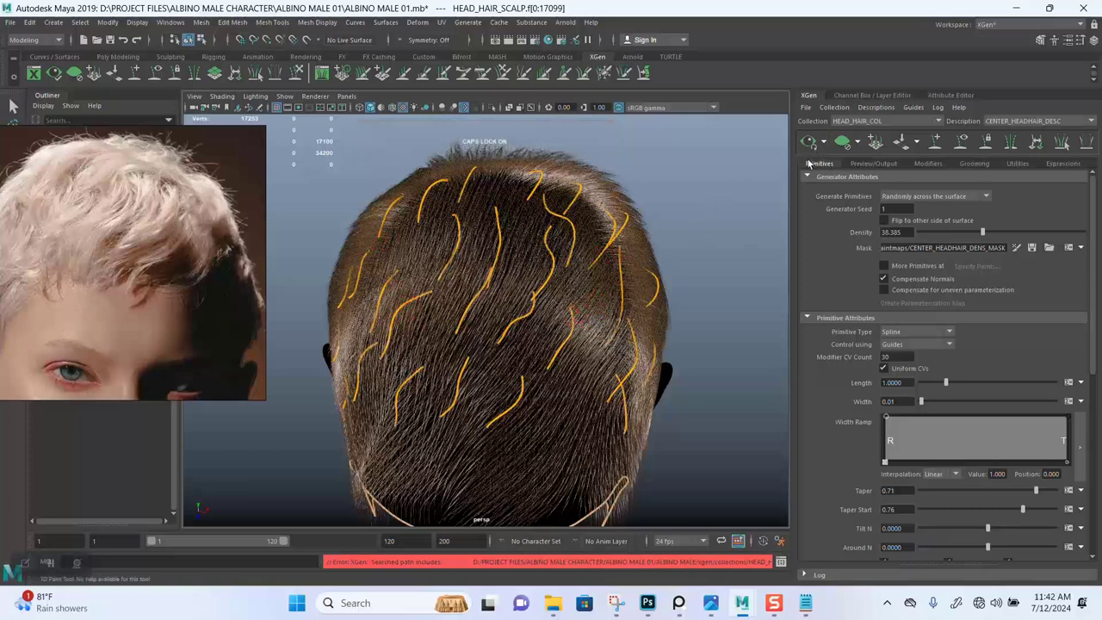
{"action": "left_click", "coordinate": [842, 144]}
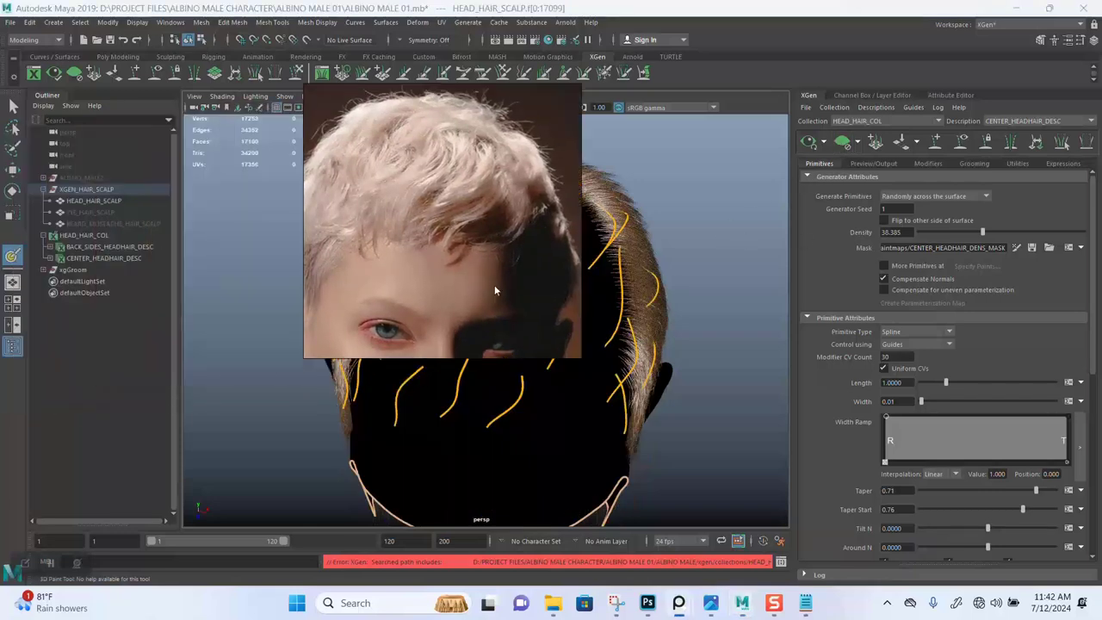
{"action": "double_click", "coordinate": [12, 255]}
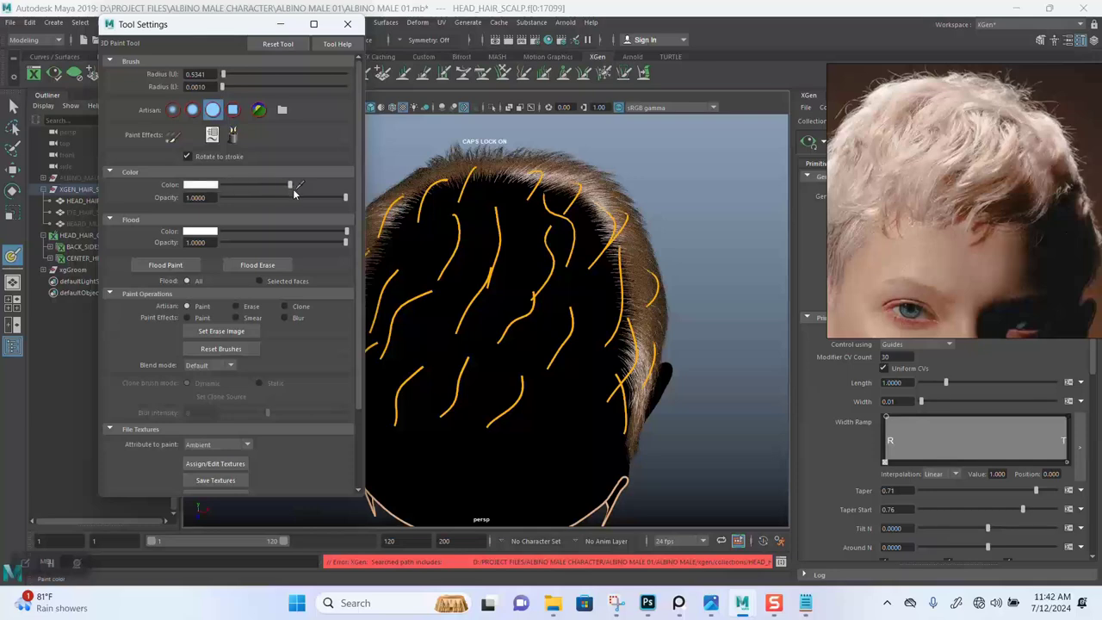
{"action": "left_click", "coordinate": [212, 110]}
{"action": "left_click", "coordinate": [283, 25]}
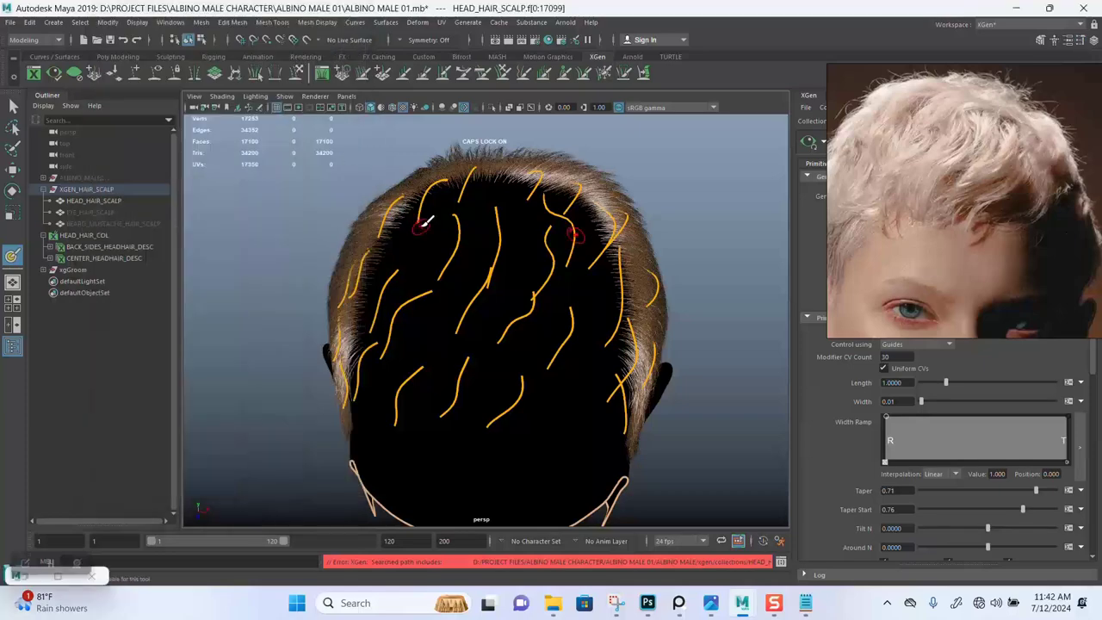
- Enlarge the brush and paint the crown and top of the scalp white, leaving the lower back black
{"action": "mouse_move", "coordinate": [436, 312]}
{"action": "left_mouse_down", "text": "alt"}
{"action": "mouse_move", "coordinate": [460, 362]}
{"action": "mouse_move", "coordinate": [500, 335]}
{"action": "mouse_move", "coordinate": [489, 320]}
{"action": "mouse_move", "coordinate": [505, 301]}
{"action": "mouse_move", "coordinate": [456, 326]}
{"action": "mouse_move", "coordinate": [471, 329]}
{"action": "mouse_move", "coordinate": [475, 319]}
{"action": "mouse_move", "coordinate": [451, 327]}
{"action": "left_mouse_up", "text": "alt"}
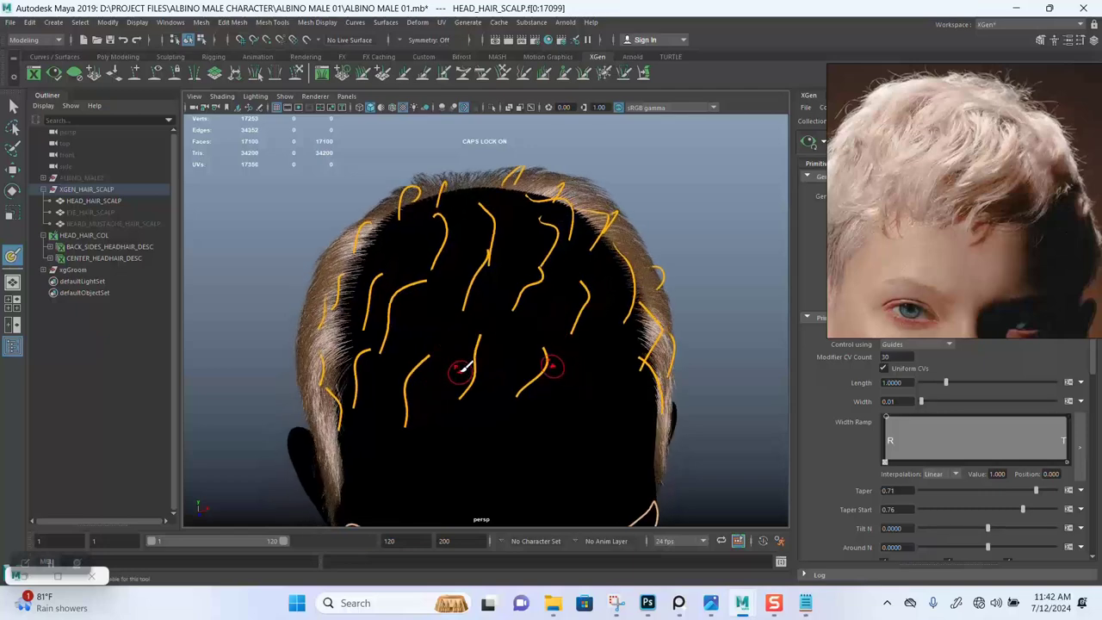
{"action": "mouse_move", "coordinate": [469, 356]}
{"action": "left_mouse_down"}
{"action": "mouse_move", "coordinate": [480, 354]}
{"action": "mouse_move", "coordinate": [467, 357]}
{"action": "left_mouse_up"}
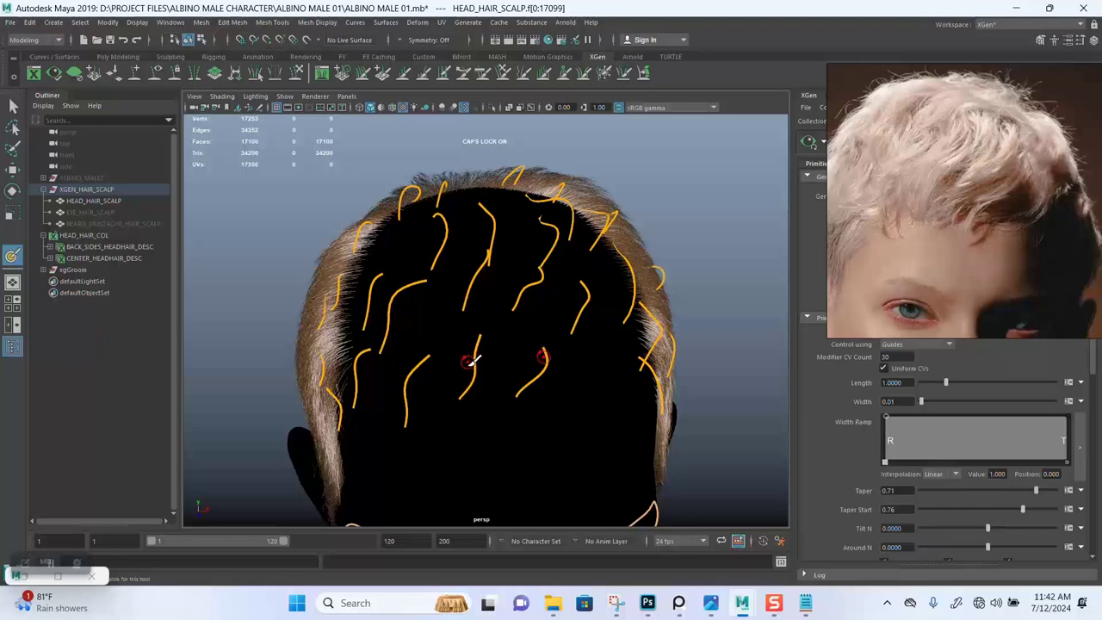
{"action": "mouse_move", "coordinate": [472, 396]}
{"action": "left_mouse_down", "text": "alt"}
{"action": "mouse_move", "coordinate": [502, 381]}
{"action": "mouse_move", "coordinate": [492, 388]}
{"action": "mouse_move", "coordinate": [544, 321]}
{"action": "mouse_move", "coordinate": [442, 344]}
{"action": "mouse_move", "coordinate": [491, 374]}
{"action": "mouse_move", "coordinate": [514, 371]}
{"action": "mouse_move", "coordinate": [480, 389]}
{"action": "mouse_move", "coordinate": [459, 379]}
{"action": "left_mouse_up", "text": "alt"}
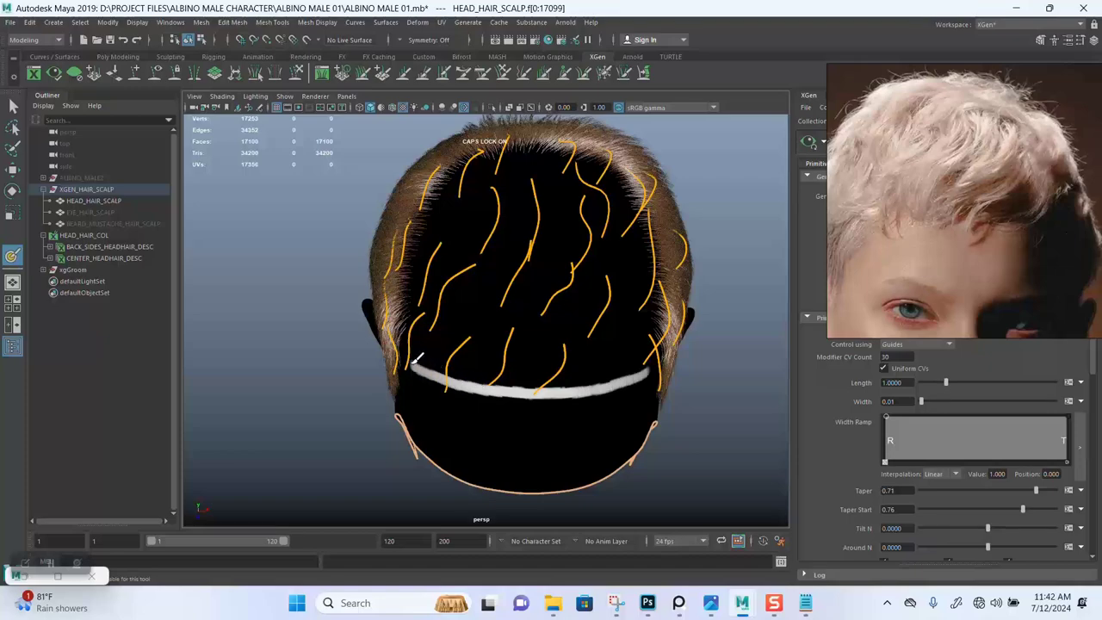
{"action": "left_click_drag", "start_coordinate": [488, 361], "coordinate": [530, 368], "text": "alt"}
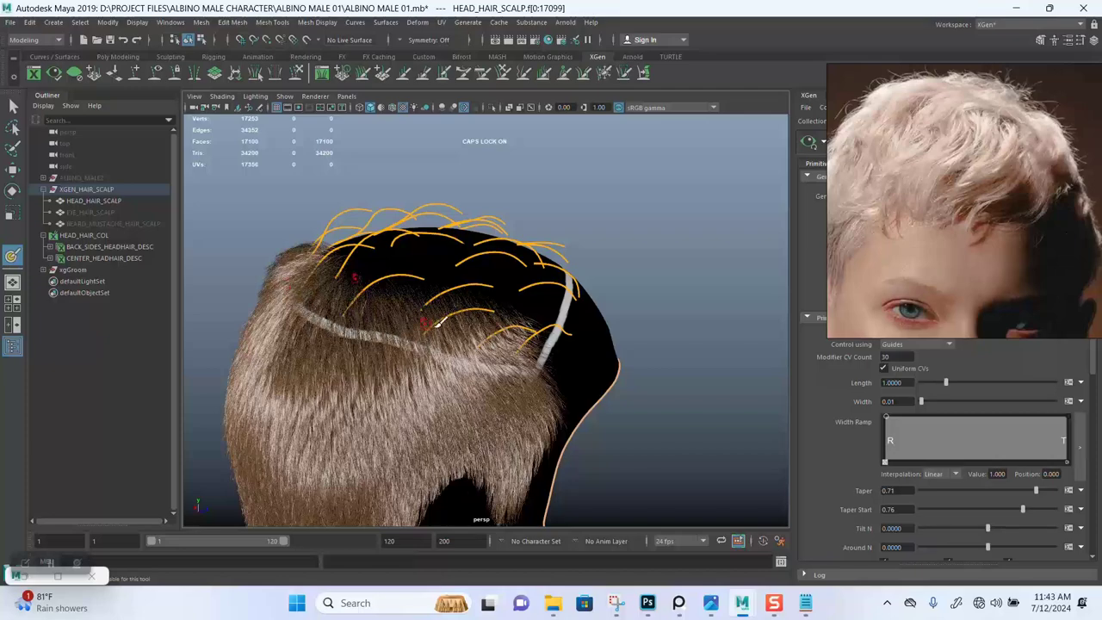
{"action": "left_click_drag", "start_coordinate": [437, 321], "coordinate": [535, 398], "text": "alt"}
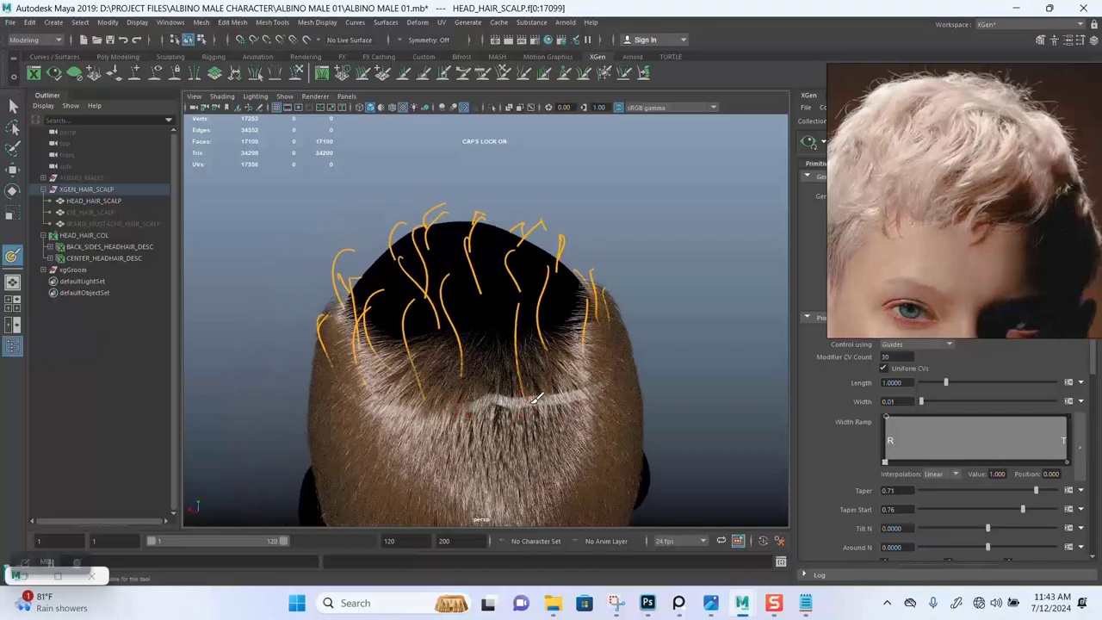
{"action": "left_click_drag", "start_coordinate": [459, 360], "coordinate": [594, 332], "text": "alt"}
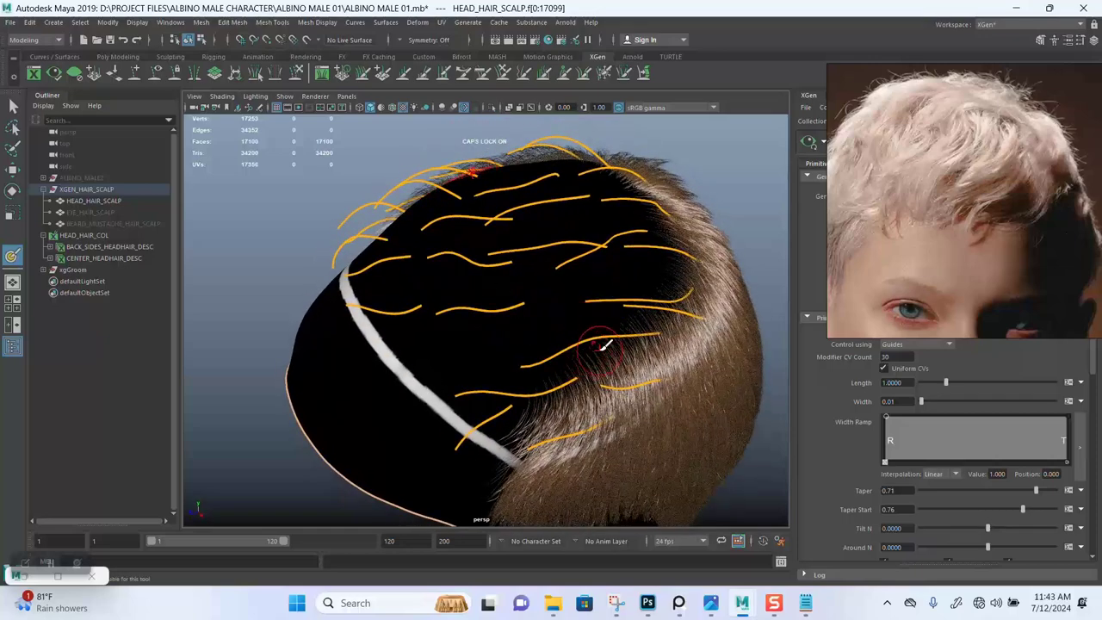
{"action": "mouse_move", "coordinate": [594, 349]}
{"action": "left_mouse_down", "text": "alt"}
{"action": "mouse_move", "coordinate": [645, 346]}
{"action": "mouse_move", "coordinate": [669, 324]}
{"action": "mouse_move", "coordinate": [581, 370]}
{"action": "mouse_move", "coordinate": [406, 384]}
{"action": "mouse_move", "coordinate": [389, 291]}
{"action": "mouse_move", "coordinate": [404, 223]}
{"action": "mouse_move", "coordinate": [577, 209]}
{"action": "mouse_move", "coordinate": [642, 245]}
{"action": "left_mouse_up", "text": "alt"}
{"action": "mouse_move", "coordinate": [642, 245]}
{"action": "left_mouse_down", "text": "alt"}
{"action": "mouse_move", "coordinate": [614, 281]}
{"action": "mouse_move", "coordinate": [677, 286]}
{"action": "mouse_move", "coordinate": [644, 283]}
{"action": "mouse_move", "coordinate": [585, 305]}
{"action": "mouse_move", "coordinate": [626, 350]}
{"action": "mouse_move", "coordinate": [472, 266]}
{"action": "left_mouse_up", "text": "alt"}
{"action": "mouse_move", "coordinate": [591, 347]}
{"action": "left_mouse_down"}
{"action": "mouse_move", "coordinate": [653, 401]}
{"action": "mouse_move", "coordinate": [677, 353]}
{"action": "mouse_move", "coordinate": [648, 421]}
{"action": "mouse_move", "coordinate": [677, 375]}
{"action": "mouse_move", "coordinate": [683, 332]}
{"action": "mouse_move", "coordinate": [667, 283]}
{"action": "mouse_move", "coordinate": [623, 241]}
{"action": "mouse_move", "coordinate": [519, 192]}
{"action": "mouse_move", "coordinate": [477, 219]}
{"action": "mouse_move", "coordinate": [429, 277]}
{"action": "mouse_move", "coordinate": [396, 328]}
{"action": "mouse_move", "coordinate": [532, 216]}
{"action": "mouse_move", "coordinate": [386, 404]}
{"action": "mouse_move", "coordinate": [413, 342]}
{"action": "mouse_move", "coordinate": [372, 412]}
{"action": "mouse_move", "coordinate": [384, 378]}
{"action": "mouse_move", "coordinate": [397, 428]}
{"action": "mouse_move", "coordinate": [409, 410]}
{"action": "mouse_move", "coordinate": [403, 441]}
{"action": "mouse_move", "coordinate": [473, 326]}
{"action": "mouse_move", "coordinate": [437, 396]}
{"action": "mouse_move", "coordinate": [483, 332]}
{"action": "mouse_move", "coordinate": [410, 459]}
{"action": "mouse_move", "coordinate": [500, 350]}
{"action": "mouse_move", "coordinate": [455, 428]}
{"action": "mouse_move", "coordinate": [537, 324]}
{"action": "mouse_move", "coordinate": [538, 346]}
{"action": "mouse_move", "coordinate": [597, 283]}
{"action": "mouse_move", "coordinate": [497, 417]}
{"action": "mouse_move", "coordinate": [574, 336]}
{"action": "mouse_move", "coordinate": [478, 445]}
{"action": "mouse_move", "coordinate": [447, 469]}
{"action": "mouse_move", "coordinate": [457, 445]}
{"action": "mouse_move", "coordinate": [437, 455]}
{"action": "mouse_move", "coordinate": [455, 449]}
{"action": "mouse_move", "coordinate": [523, 478]}
{"action": "mouse_move", "coordinate": [637, 357]}
{"action": "mouse_move", "coordinate": [645, 305]}
{"action": "mouse_move", "coordinate": [609, 337]}
{"action": "left_mouse_up"}
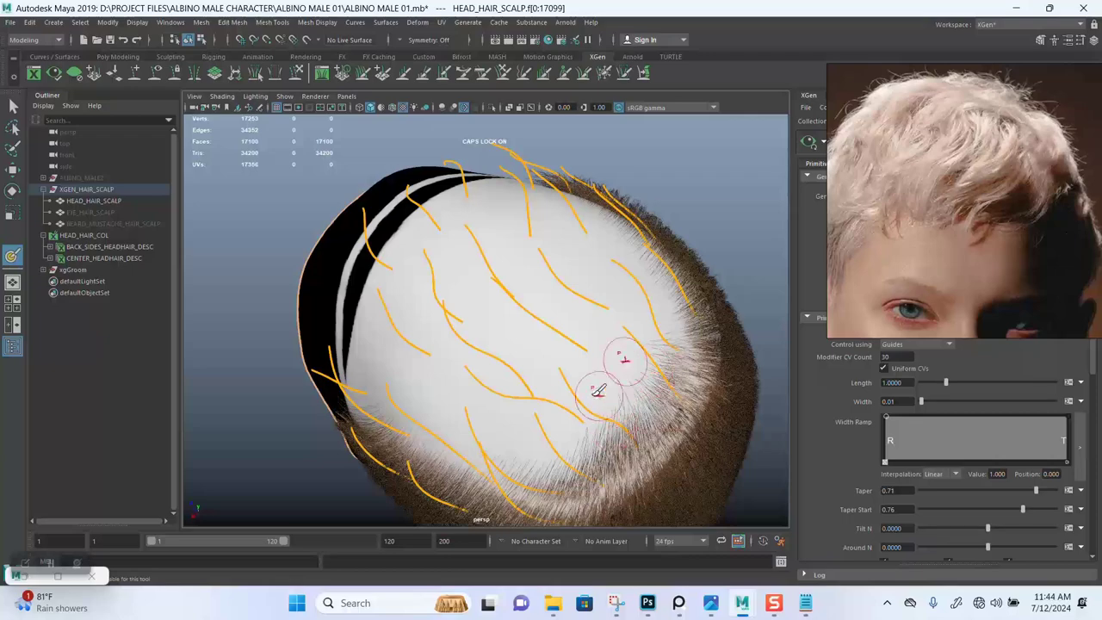
{"action": "mouse_move", "coordinate": [598, 389]}
{"action": "left_mouse_down", "text": "alt"}
{"action": "mouse_move", "coordinate": [525, 369]}
{"action": "mouse_move", "coordinate": [594, 374]}
{"action": "left_mouse_up", "text": "alt"}
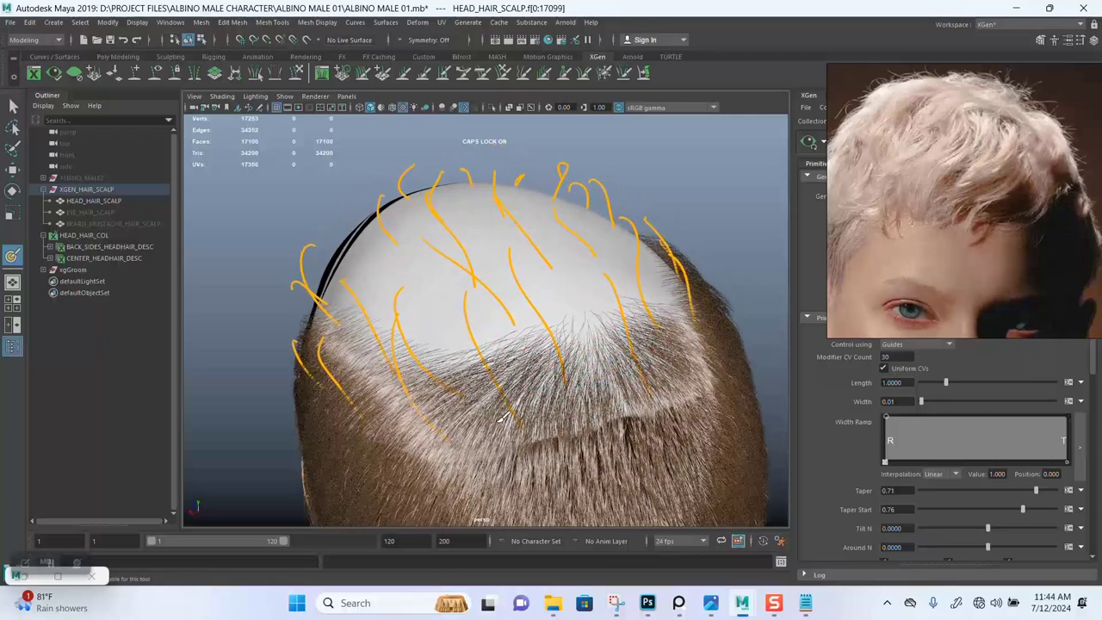
{"action": "mouse_move", "coordinate": [496, 360]}
{"action": "left_mouse_down", "text": "alt"}
{"action": "mouse_move", "coordinate": [536, 352]}
{"action": "mouse_move", "coordinate": [525, 337]}
{"action": "mouse_move", "coordinate": [597, 351]}
{"action": "mouse_move", "coordinate": [568, 342]}
{"action": "mouse_move", "coordinate": [571, 368]}
{"action": "mouse_move", "coordinate": [654, 337]}
{"action": "mouse_move", "coordinate": [677, 343]}
{"action": "mouse_move", "coordinate": [497, 392]}
{"action": "mouse_move", "coordinate": [613, 352]}
{"action": "left_mouse_up", "text": "alt"}
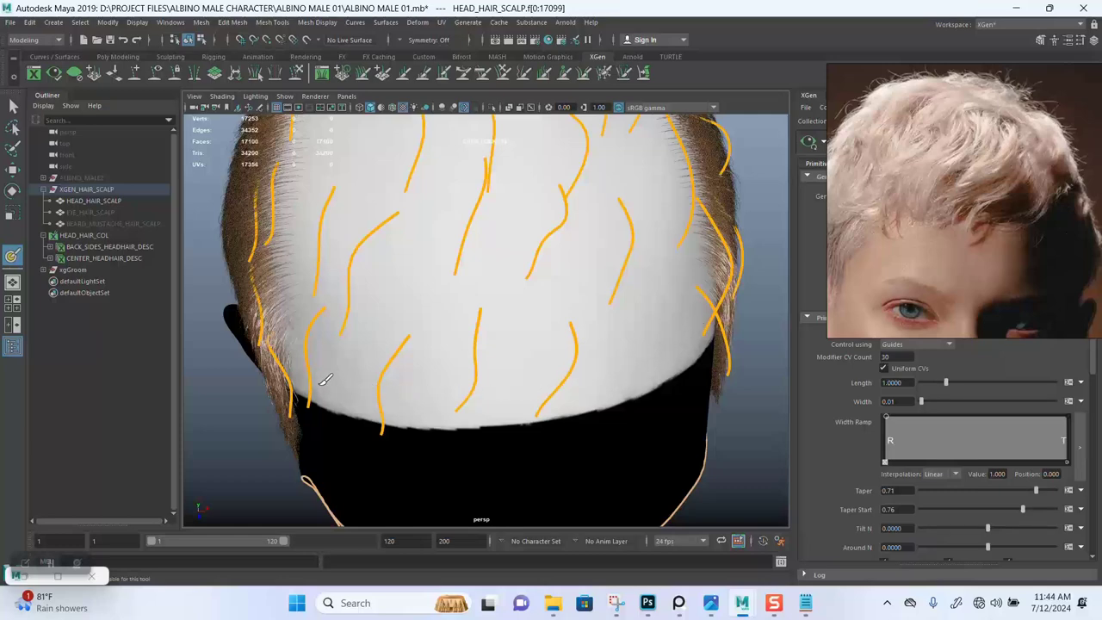
{"action": "left_click_drag", "start_coordinate": [521, 368], "coordinate": [564, 310], "text": "alt"}
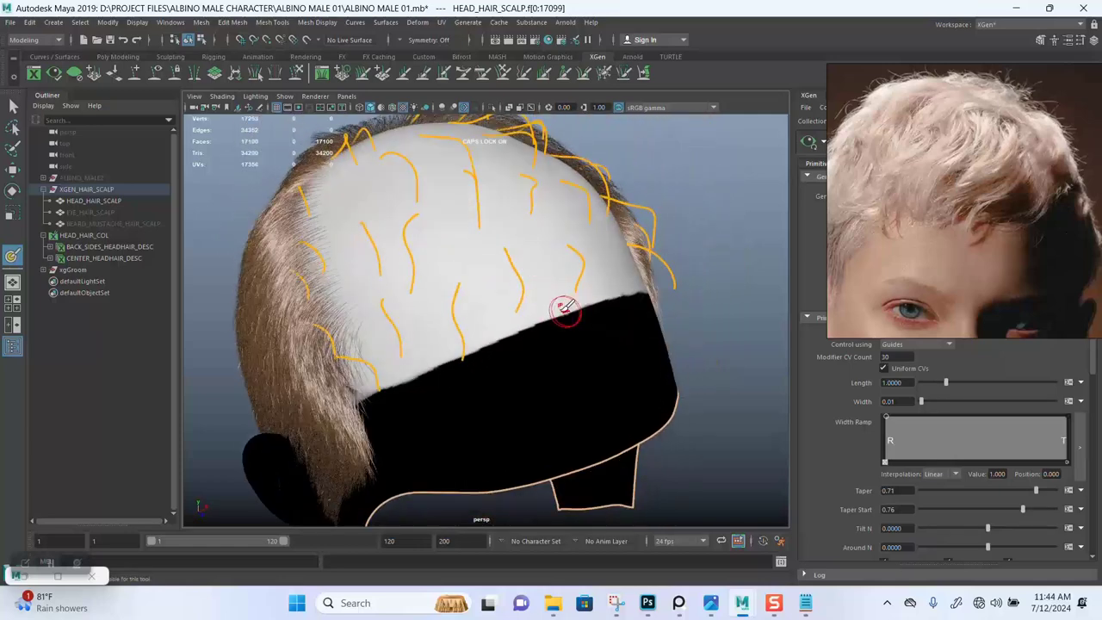
- Save the painted mask texture and refresh the hair preview from the new mask
{"action": "double_click", "coordinate": [13, 256]}
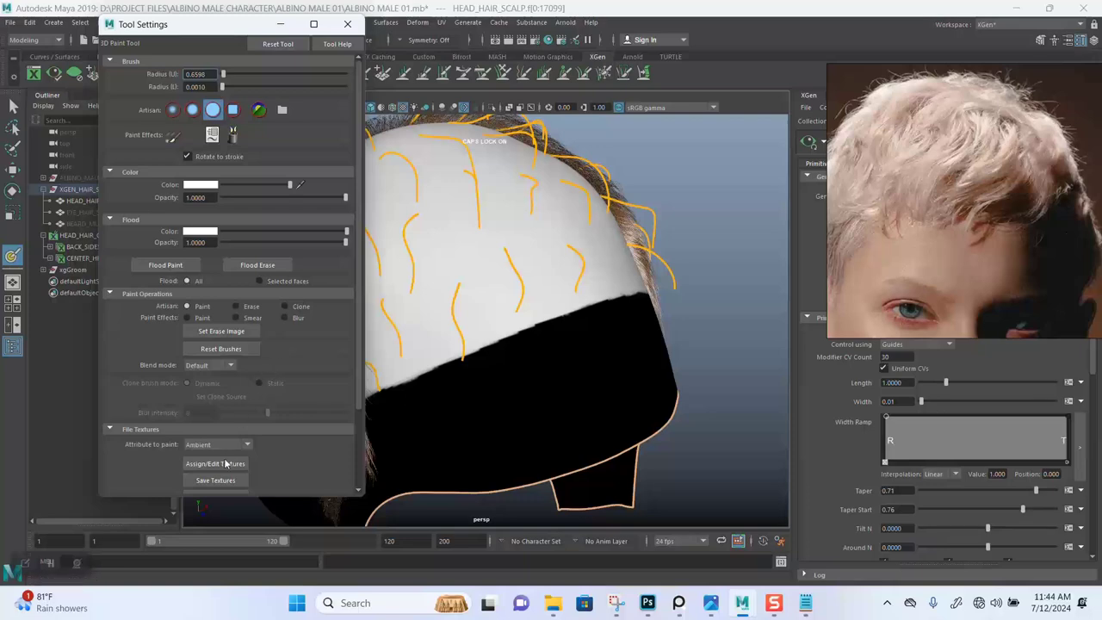
{"action": "left_click", "coordinate": [217, 481]}
{"action": "left_click_drag", "start_coordinate": [909, 279], "coordinate": [637, 240]}
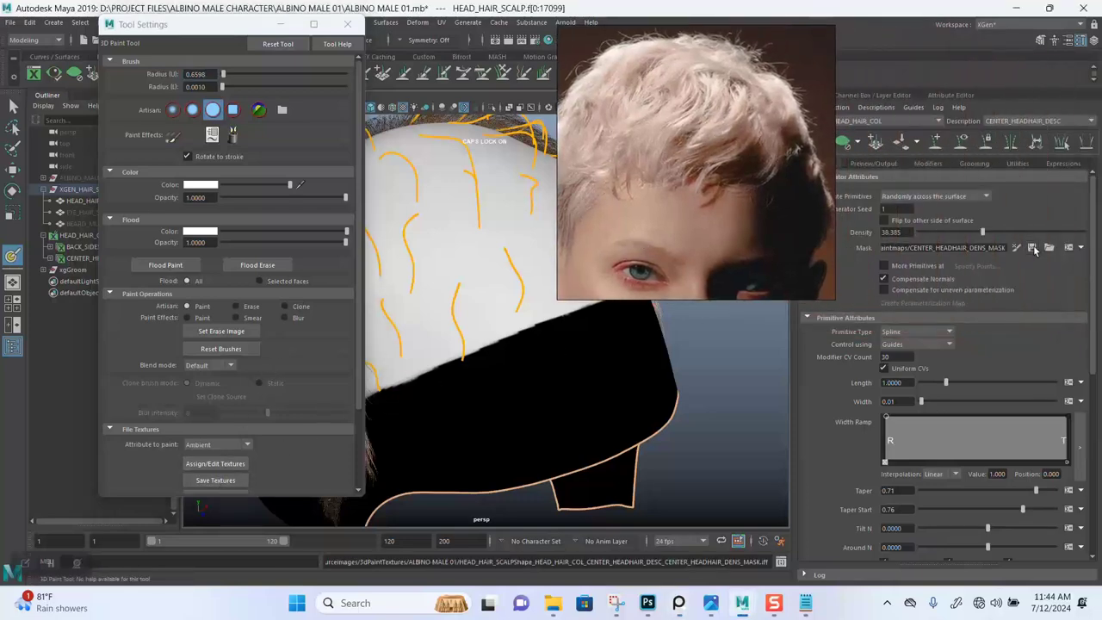
{"action": "left_click", "coordinate": [1033, 248]}
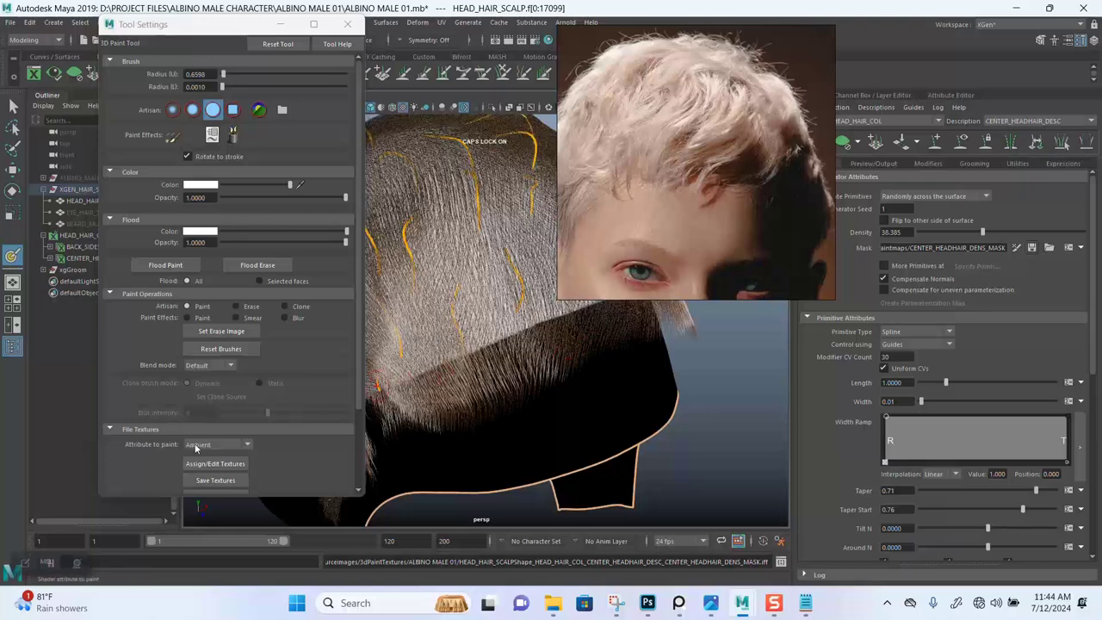
- Save the mask texture again and move the paint settings and reference image aside
{"action": "left_click", "coordinate": [208, 469]}
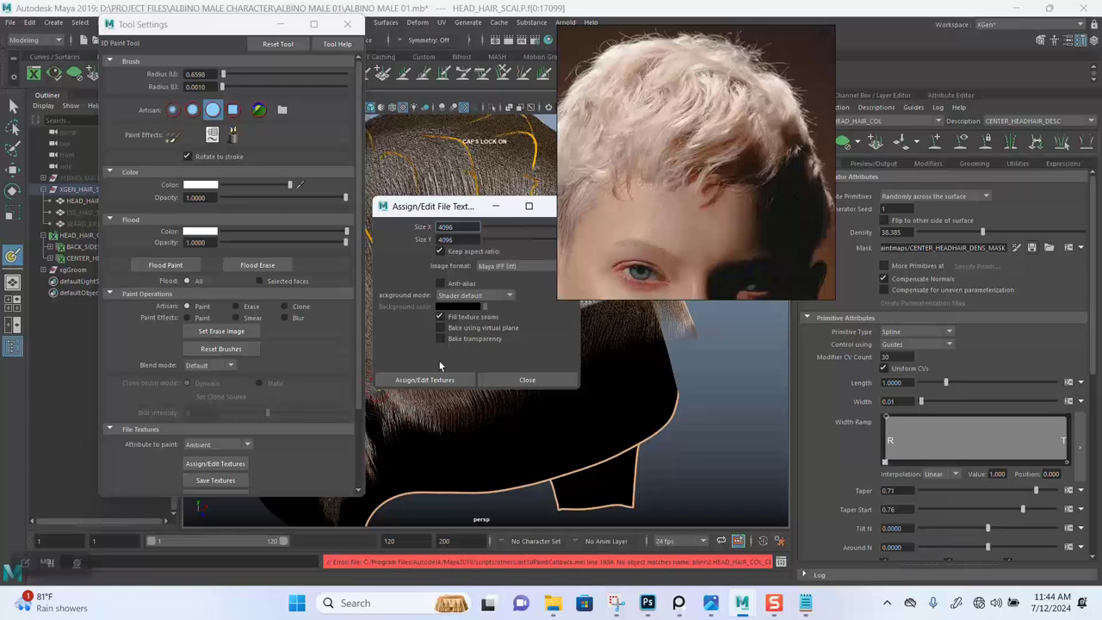
{"action": "left_click", "coordinate": [527, 379]}
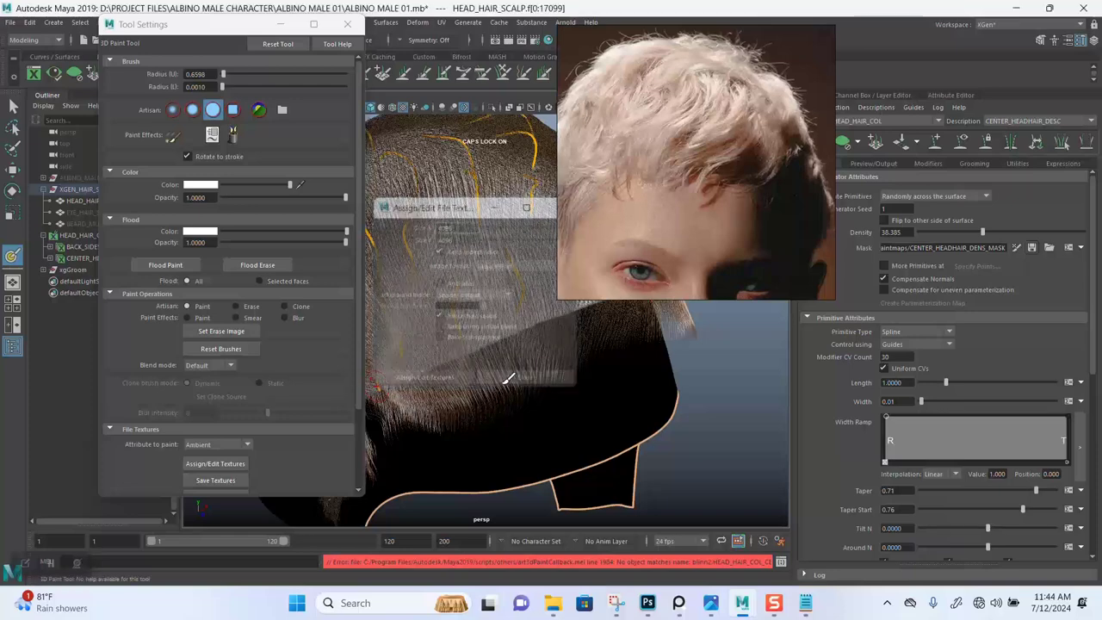
{"action": "left_click", "coordinate": [240, 482]}
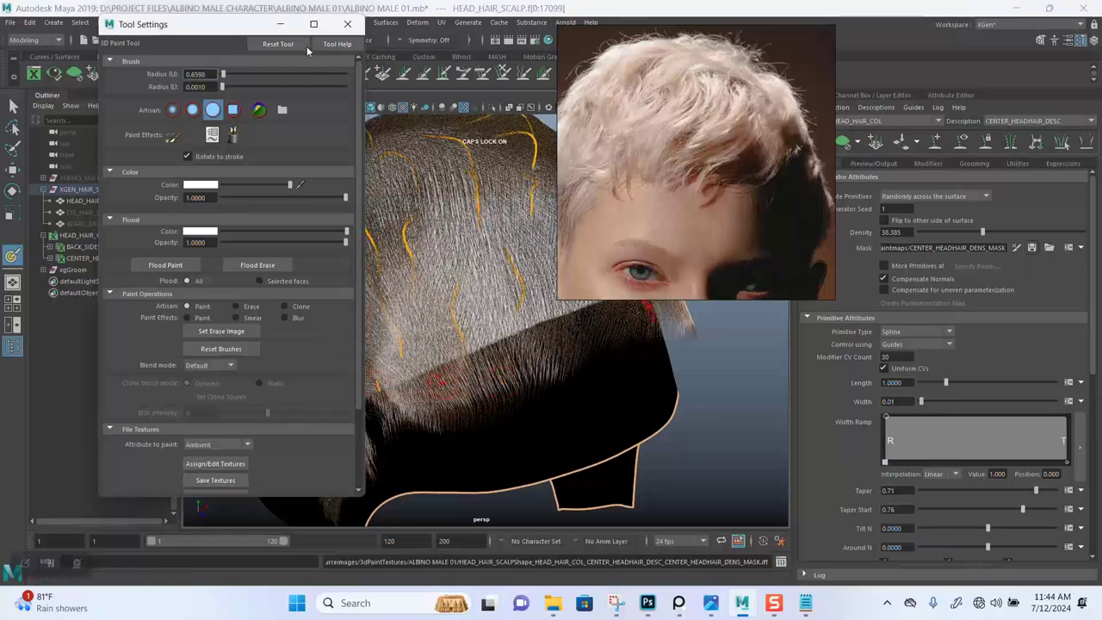
{"action": "left_click", "coordinate": [280, 24]}
{"action": "left_click_drag", "start_coordinate": [701, 226], "coordinate": [97, 227]}
{"action": "left_click_drag", "start_coordinate": [654, 327], "coordinate": [669, 229], "text": "alt"}
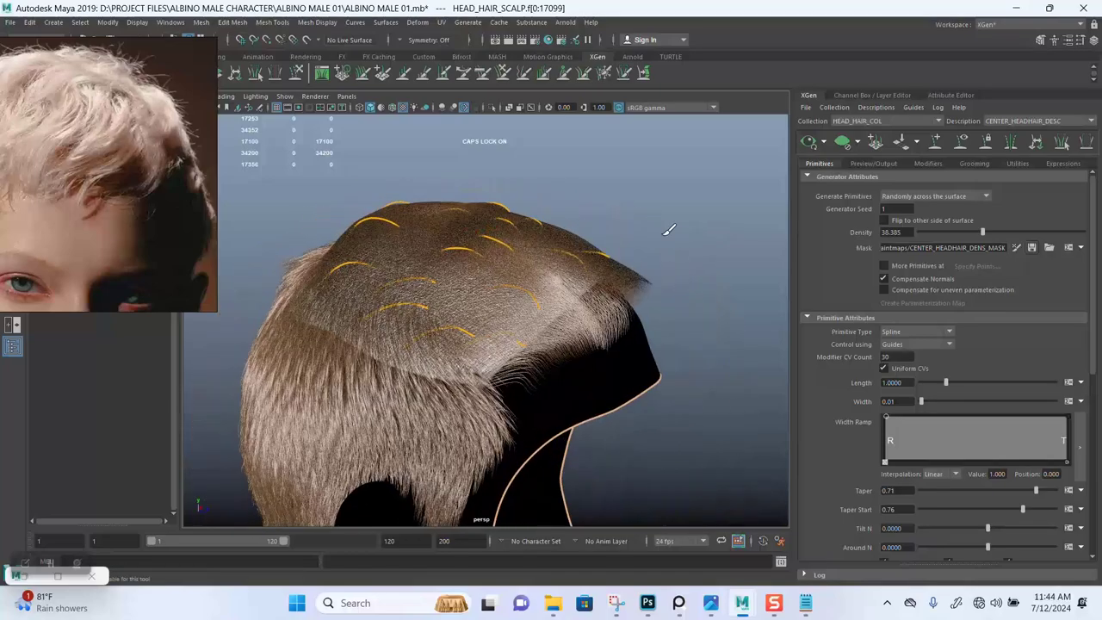
- Update the BACK_SIDES_HEADHAIR_DESC hair preview, then switch to CENTER_HEADHAIR_DESC
{"action": "left_click", "coordinate": [1015, 122]}
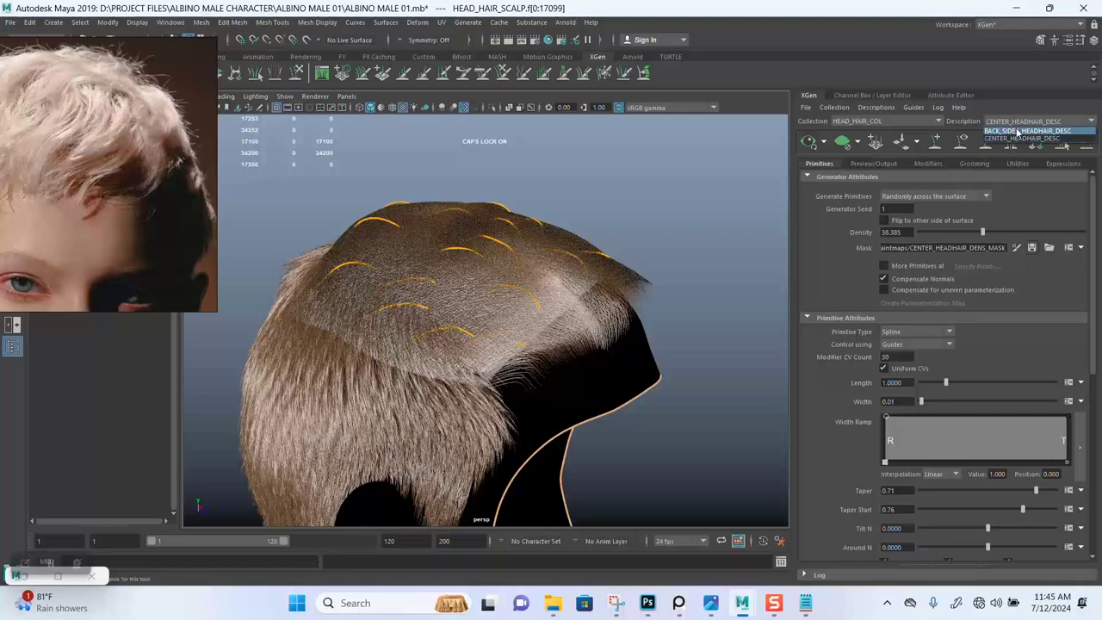
{"action": "left_click", "coordinate": [1017, 131]}
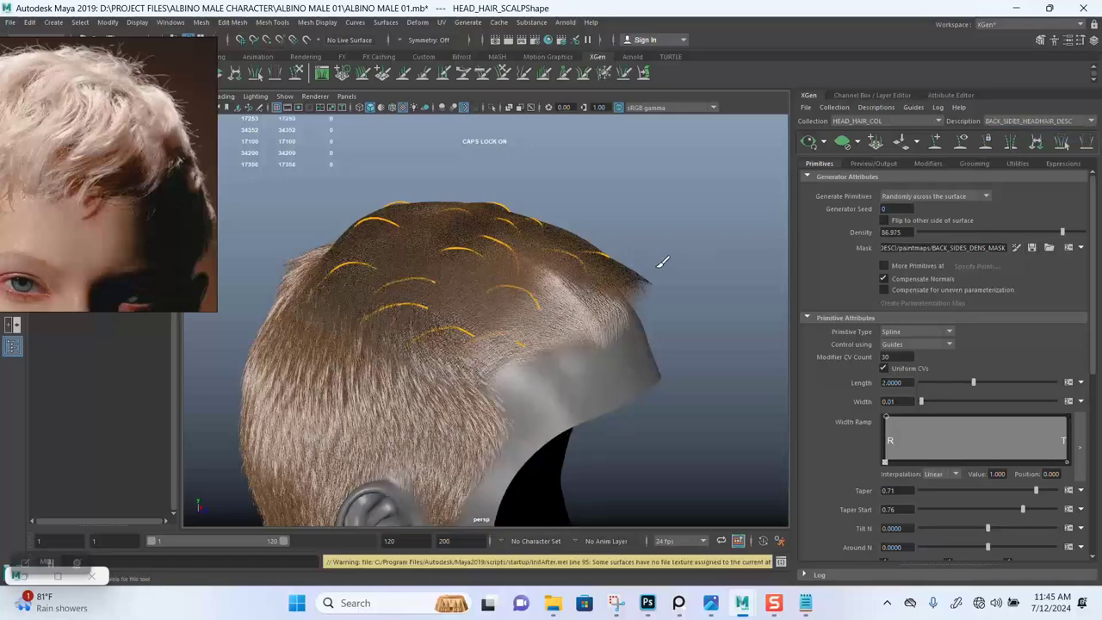
{"action": "left_click_drag", "start_coordinate": [662, 261], "coordinate": [623, 312], "text": "alt"}
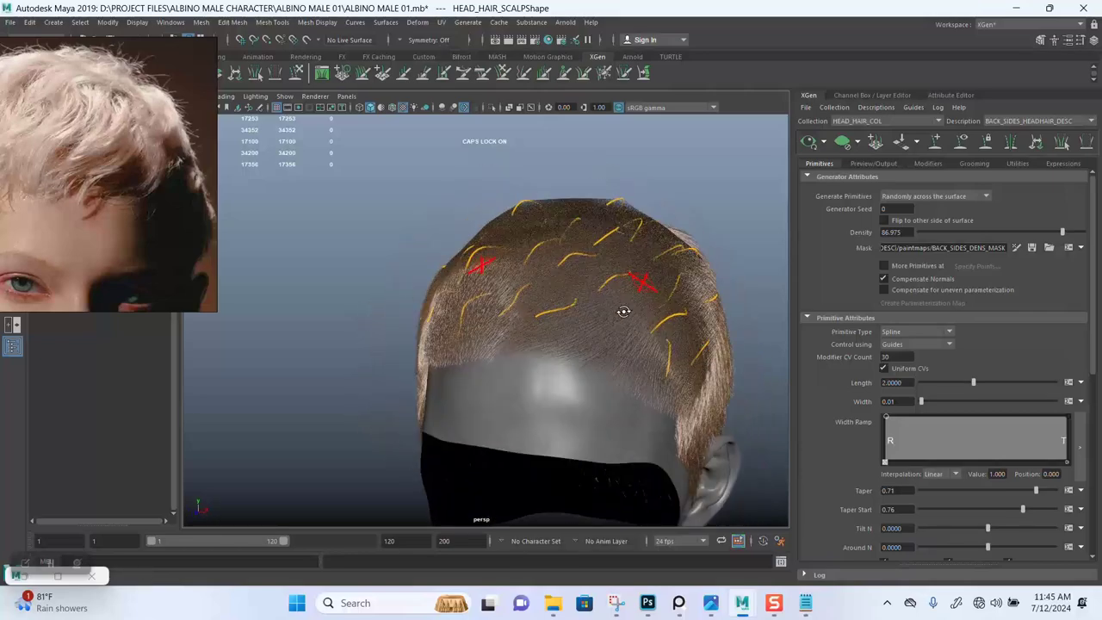
{"action": "left_click", "coordinate": [843, 144]}
{"action": "left_click_drag", "start_coordinate": [562, 278], "coordinate": [606, 283], "text": "alt"}
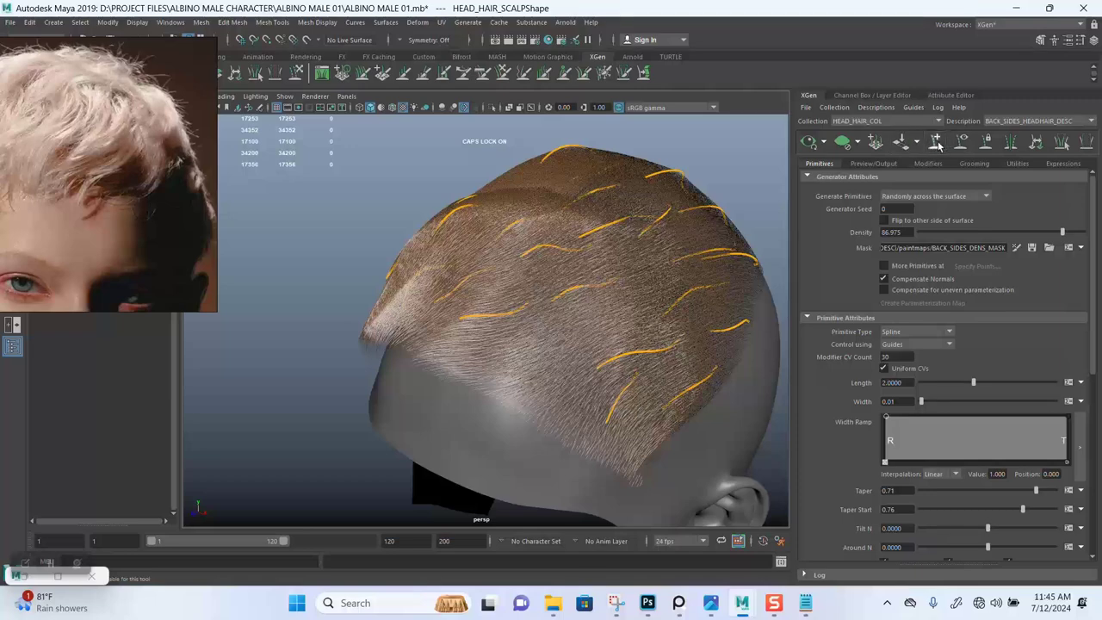
{"action": "left_click", "coordinate": [992, 123]}
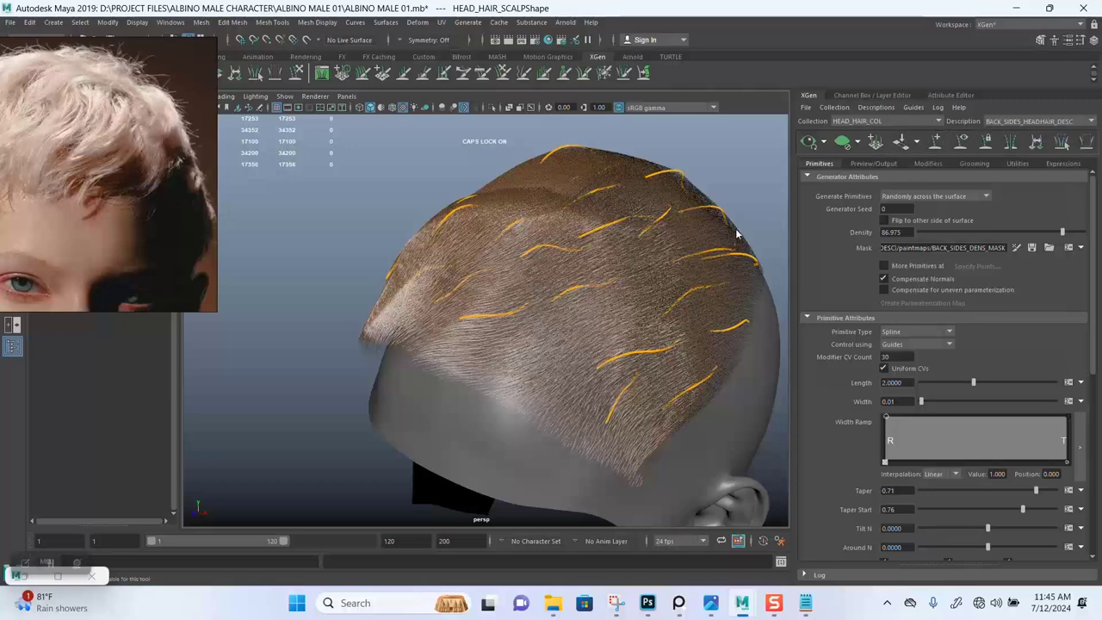
{"action": "left_click", "coordinate": [1006, 142]}
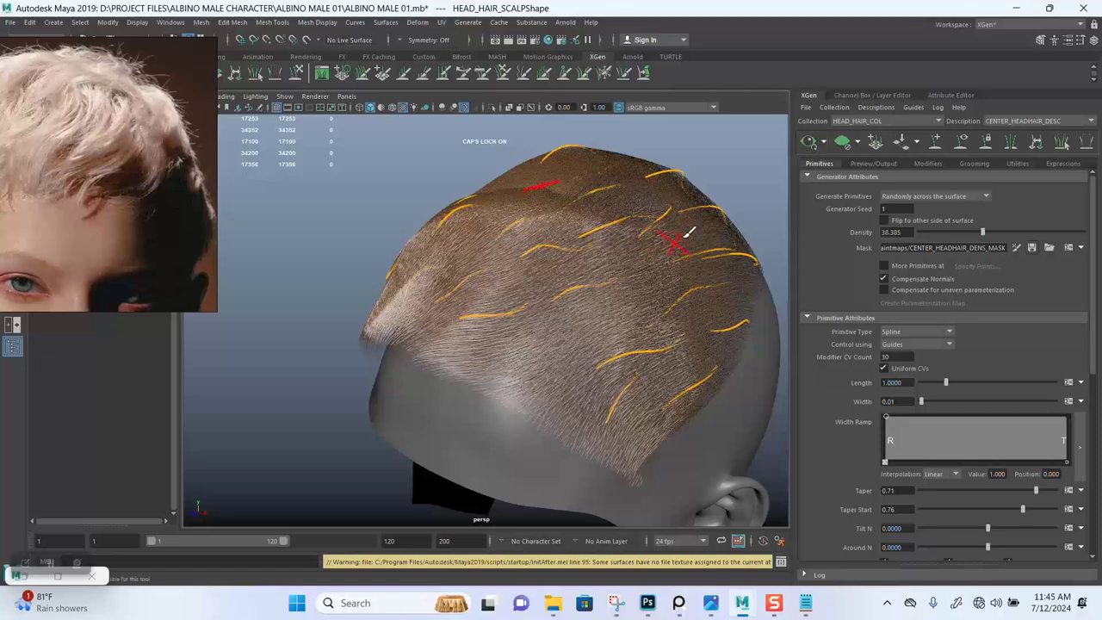
- Activate Add/Move Guides, clear the hair preview, and select a guide at the back of the scalp
{"action": "left_click", "coordinate": [937, 142]}
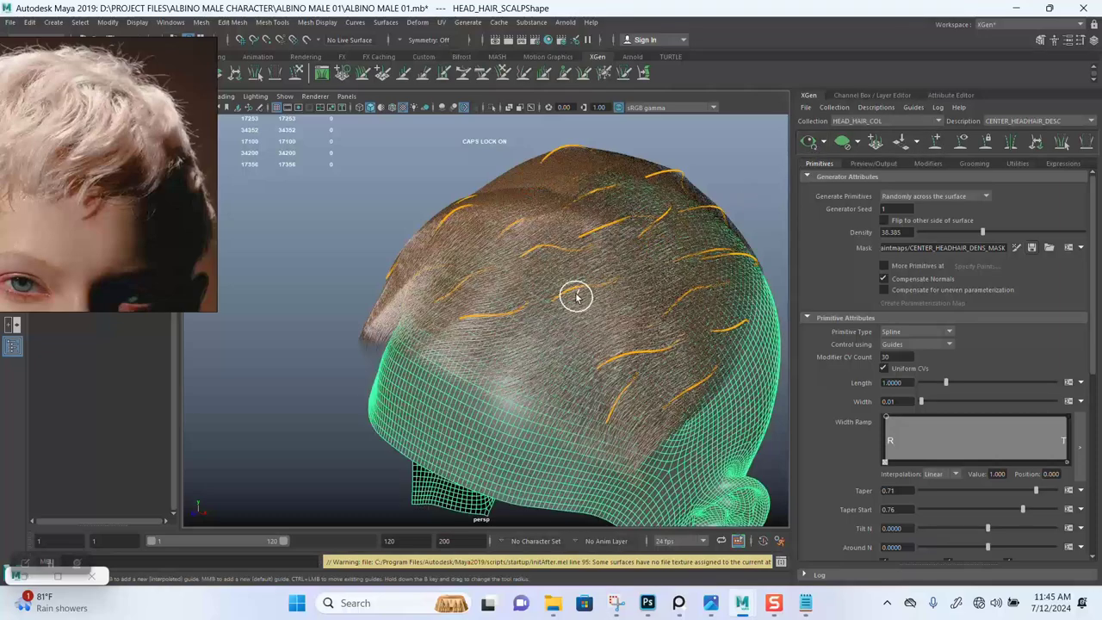
{"action": "left_click_drag", "start_coordinate": [576, 297], "coordinate": [722, 156], "text": "alt"}
{"action": "left_click_drag", "start_coordinate": [679, 232], "coordinate": [676, 269], "text": "alt"}
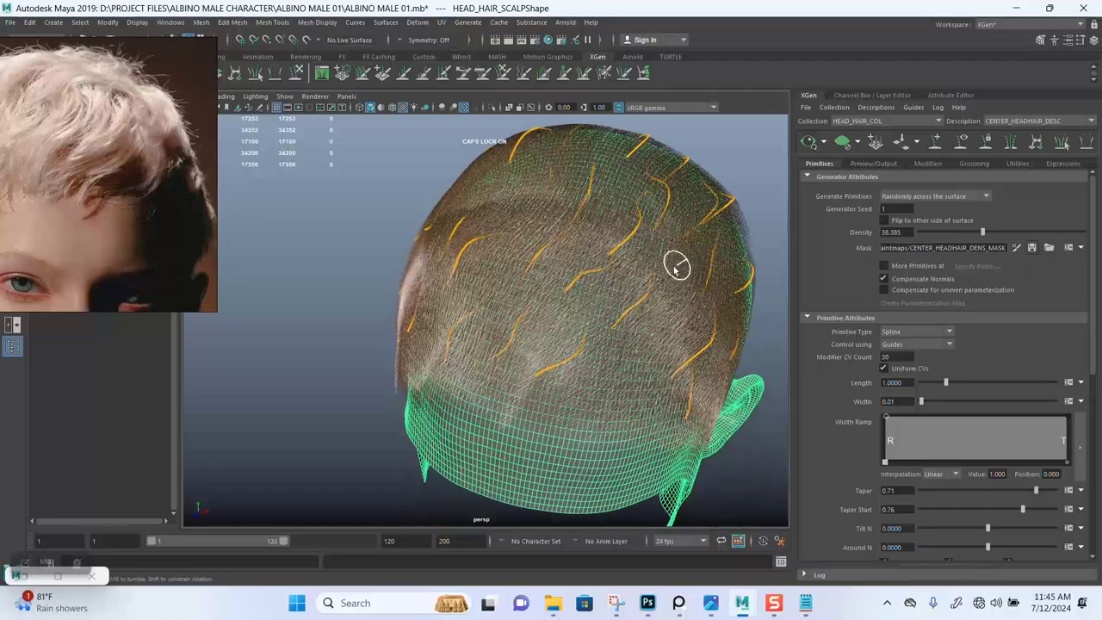
{"action": "left_click", "coordinate": [842, 142]}
{"action": "left_click_drag", "start_coordinate": [784, 204], "coordinate": [643, 318], "text": "alt"}
{"action": "scroll", "coordinate": [615, 317], "scroll_direction": "up", "scroll_amount": 2}
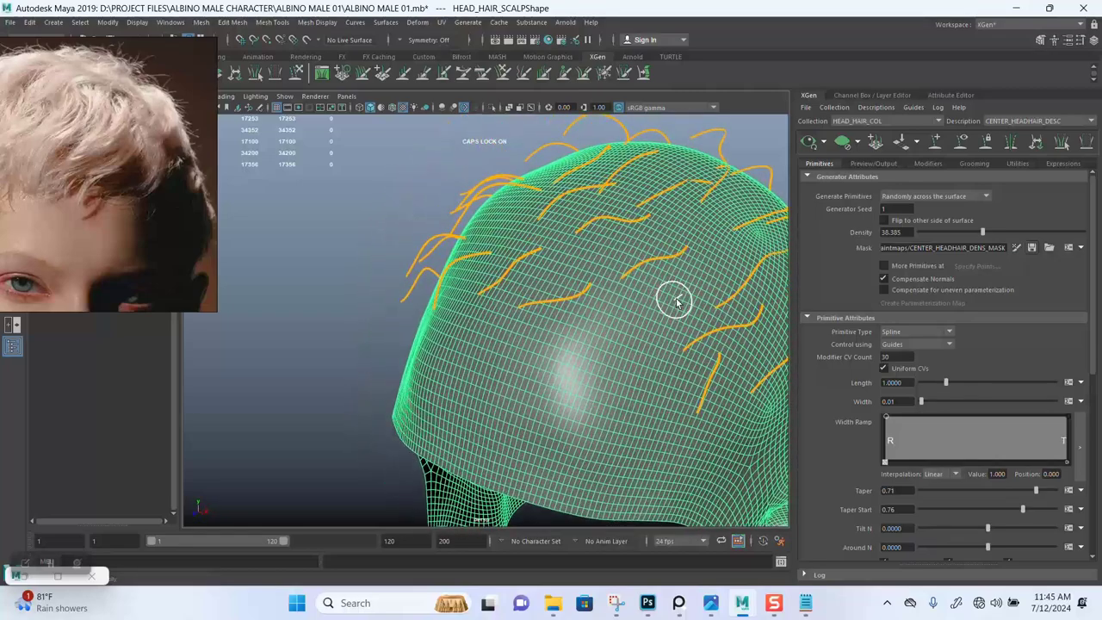
{"action": "left_click", "coordinate": [621, 387]}
{"action": "left_click_drag", "start_coordinate": [618, 299], "coordinate": [684, 248], "text": "alt"}
{"action": "middle_click_drag", "start_coordinate": [683, 248], "coordinate": [638, 277], "text": "alt"}
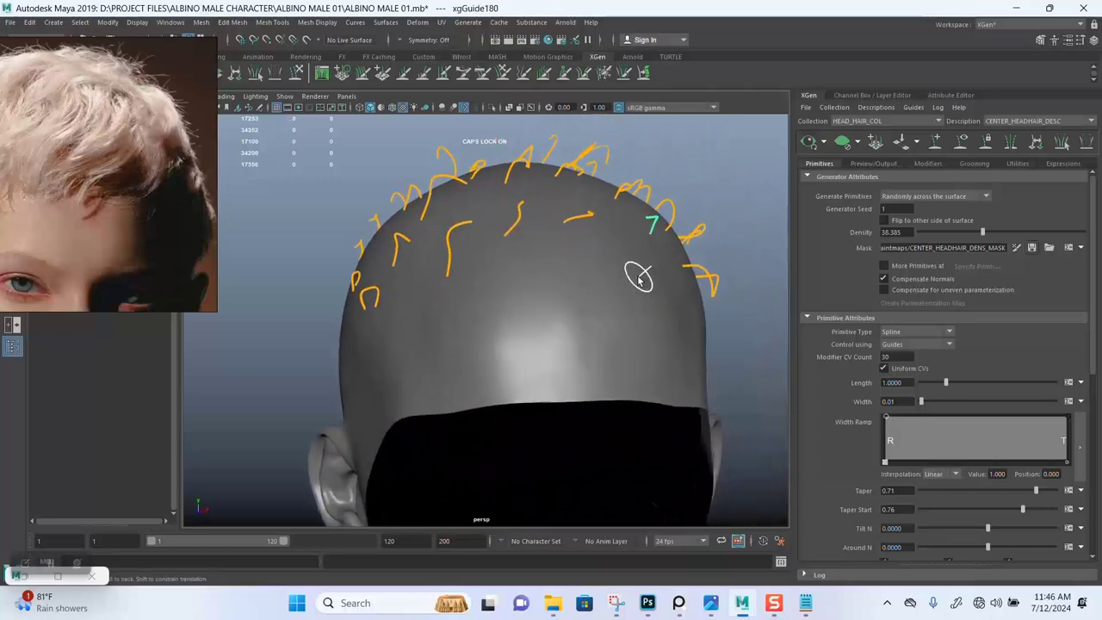
- Move and rotate the selected back guide into shape
{"action": "left_click", "coordinate": [653, 226]}
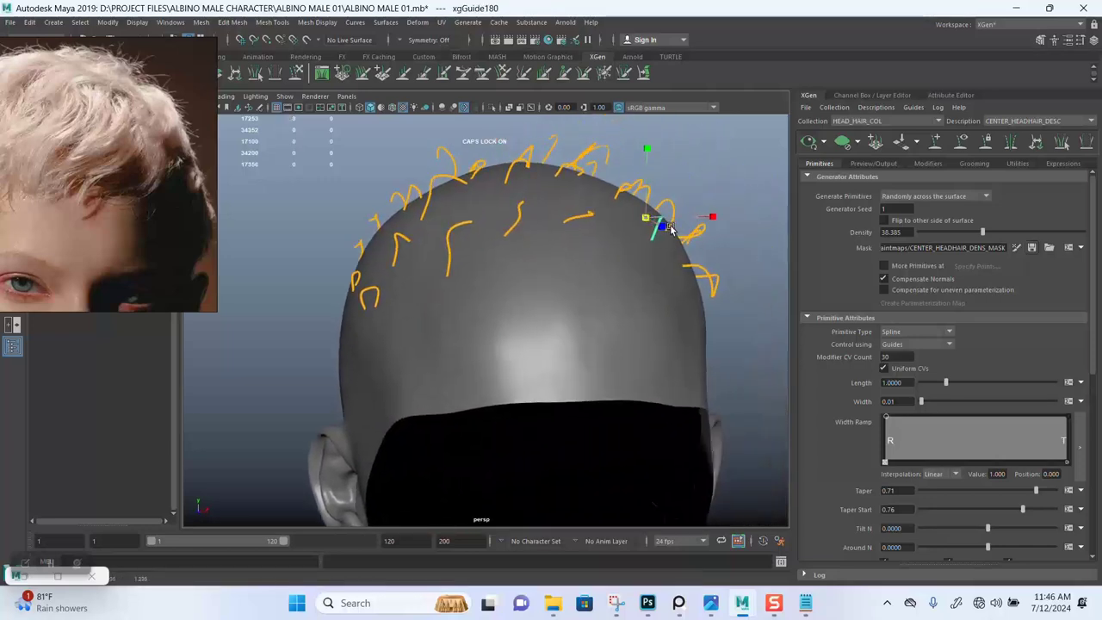
{"action": "left_click", "coordinate": [321, 72]}
{"action": "left_click_drag", "start_coordinate": [615, 233], "coordinate": [578, 267], "text": "alt"}
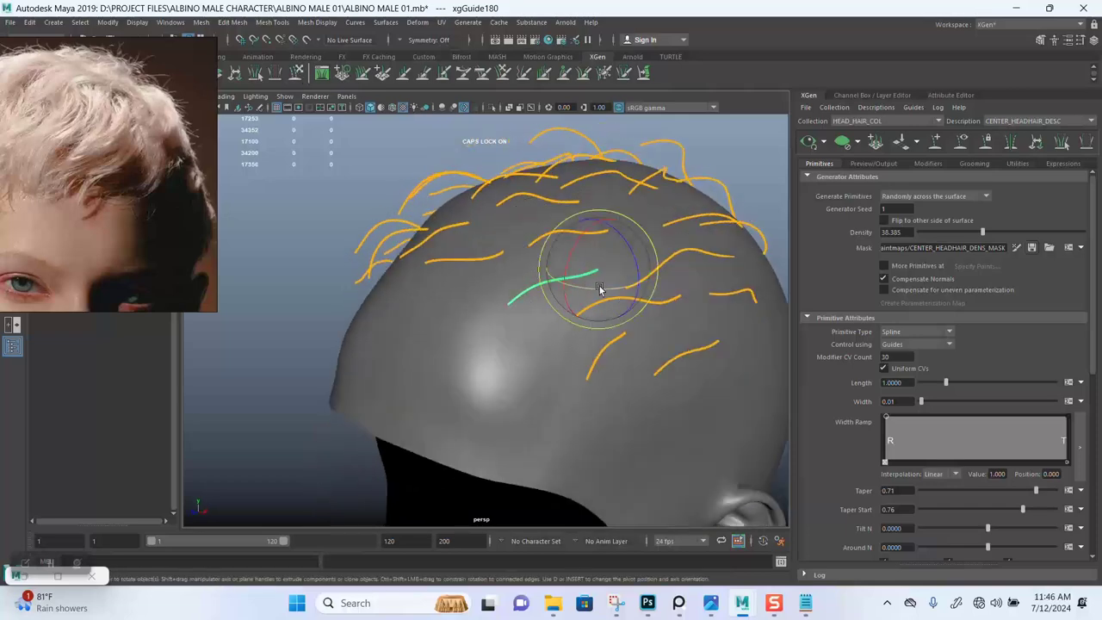
{"action": "key", "text": "e"}
{"action": "mouse_move", "coordinate": [598, 290]}
{"action": "left_mouse_down", "text": "alt"}
{"action": "mouse_move", "coordinate": [632, 339]}
{"action": "mouse_move", "coordinate": [597, 325]}
{"action": "mouse_move", "coordinate": [591, 254]}
{"action": "mouse_move", "coordinate": [591, 275]}
{"action": "mouse_move", "coordinate": [622, 243]}
{"action": "mouse_move", "coordinate": [561, 237]}
{"action": "mouse_move", "coordinate": [563, 263]}
{"action": "mouse_move", "coordinate": [524, 263]}
{"action": "mouse_move", "coordinate": [668, 249]}
{"action": "mouse_move", "coordinate": [706, 269]}
{"action": "mouse_move", "coordinate": [713, 307]}
{"action": "mouse_move", "coordinate": [681, 325]}
{"action": "mouse_move", "coordinate": [526, 295]}
{"action": "mouse_move", "coordinate": [540, 285]}
{"action": "mouse_move", "coordinate": [528, 300]}
{"action": "mouse_move", "coordinate": [563, 304]}
{"action": "mouse_move", "coordinate": [568, 342]}
{"action": "mouse_move", "coordinate": [556, 302]}
{"action": "mouse_move", "coordinate": [519, 302]}
{"action": "mouse_move", "coordinate": [499, 344]}
{"action": "mouse_move", "coordinate": [524, 315]}
{"action": "mouse_move", "coordinate": [571, 305]}
{"action": "mouse_move", "coordinate": [585, 327]}
{"action": "mouse_move", "coordinate": [585, 250]}
{"action": "mouse_move", "coordinate": [597, 332]}
{"action": "mouse_move", "coordinate": [563, 283]}
{"action": "mouse_move", "coordinate": [550, 292]}
{"action": "left_mouse_up", "text": "alt"}
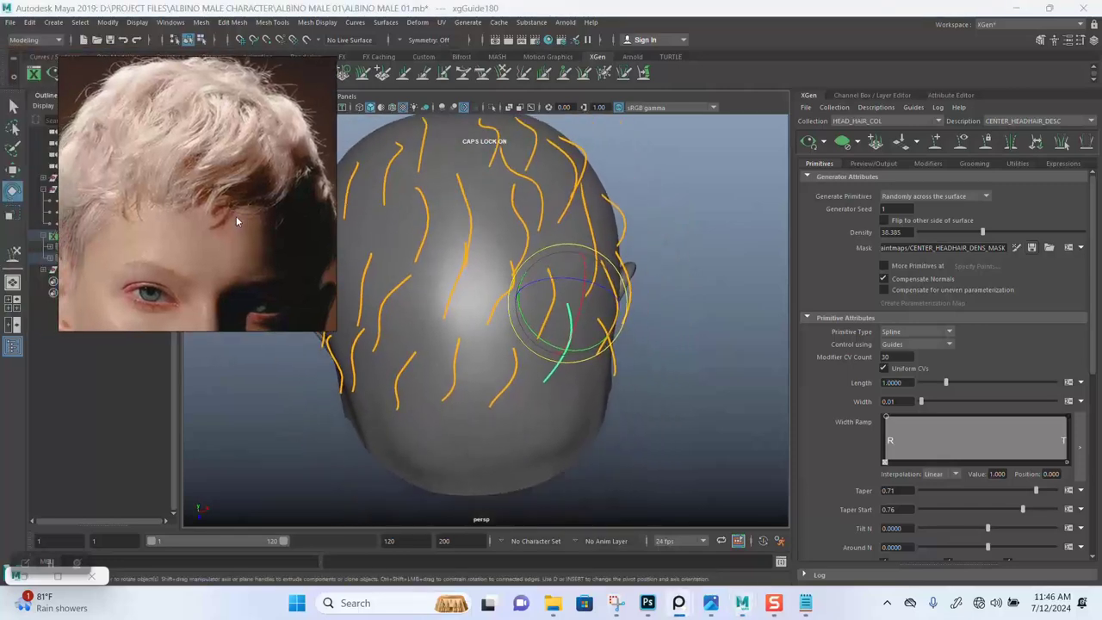
{"action": "left_click_drag", "start_coordinate": [335, 260], "coordinate": [579, 299], "text": "alt"}
- Scale the guide, then add a new guide on the back of the scalp and lengthen it slightly
{"action": "key", "text": "r"}
{"action": "left_click", "coordinate": [606, 308]}
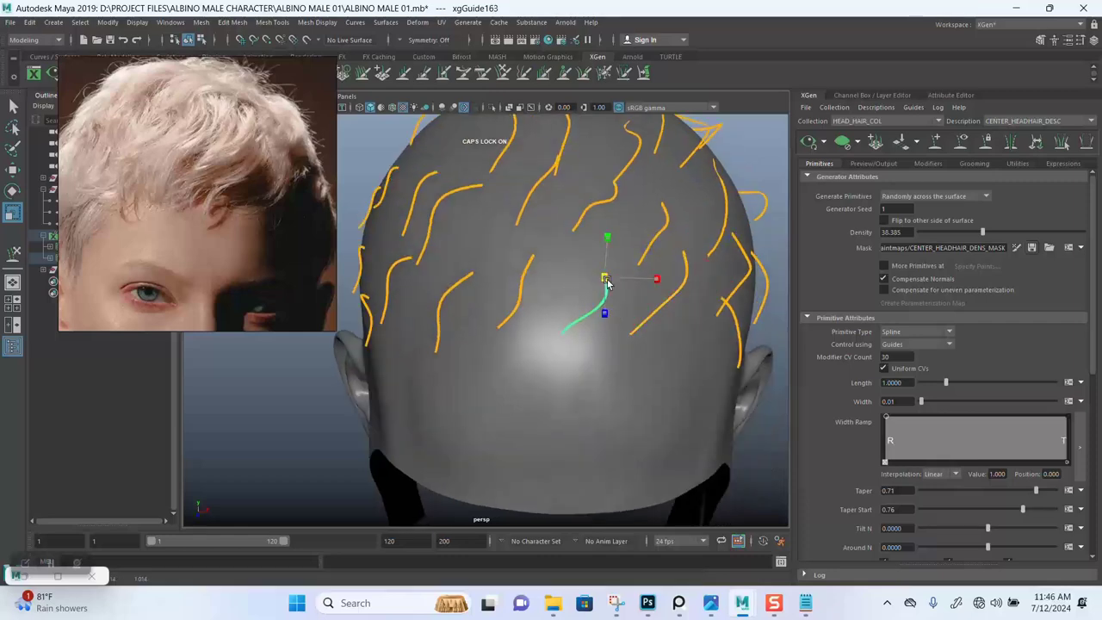
{"action": "left_click", "coordinate": [622, 282]}
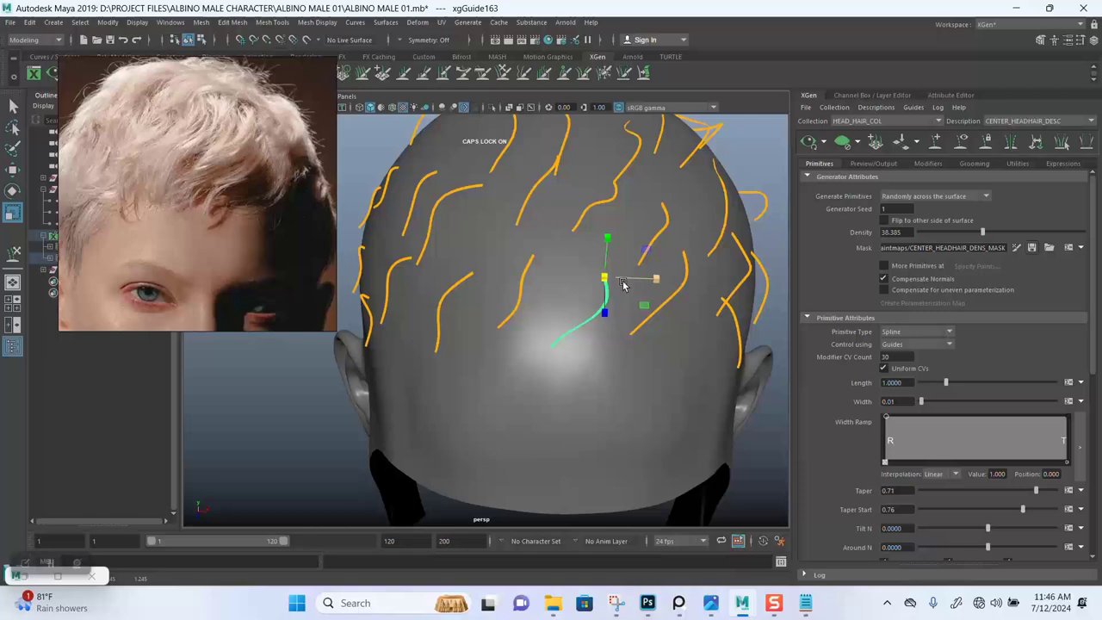
{"action": "left_click", "coordinate": [533, 256]}
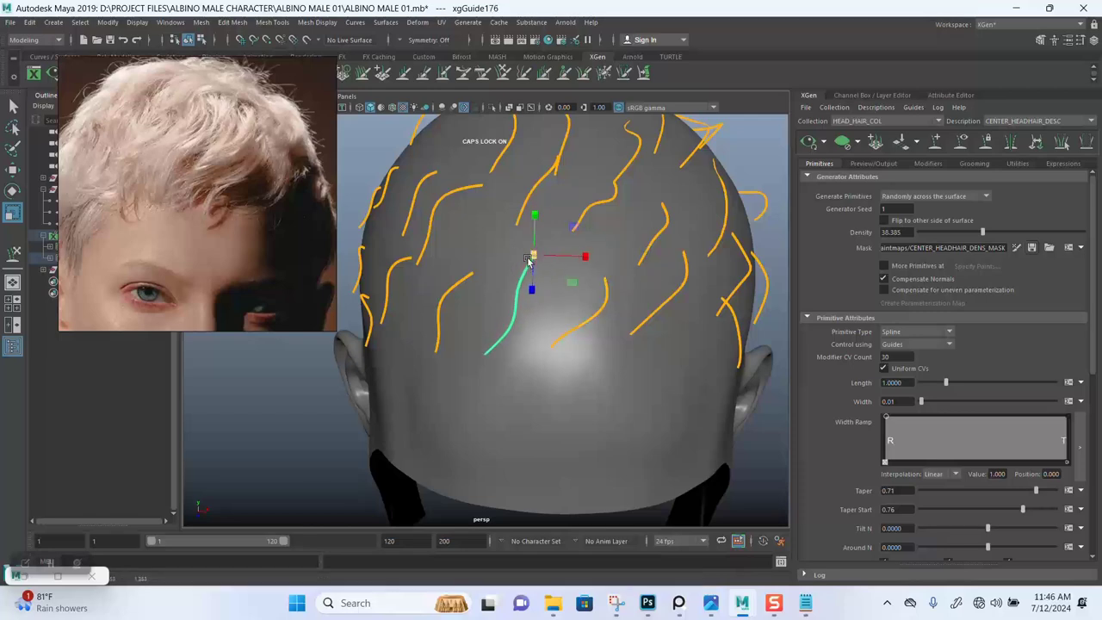
{"action": "left_click_drag", "start_coordinate": [528, 260], "coordinate": [540, 262]}
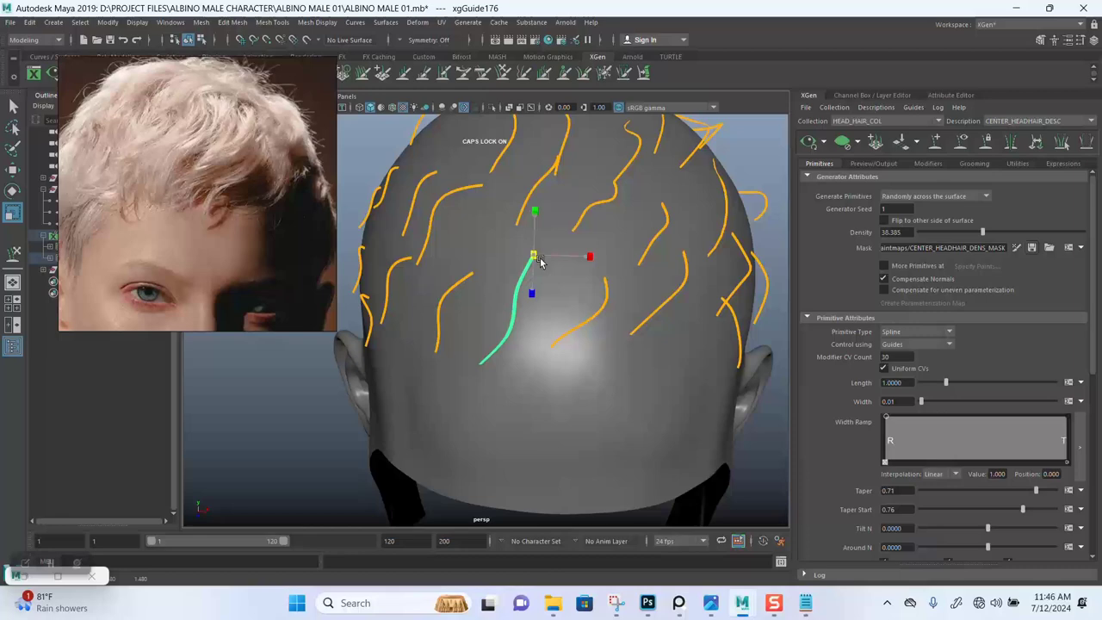
{"action": "left_click", "coordinate": [602, 296]}
{"action": "left_click_drag", "start_coordinate": [624, 279], "coordinate": [516, 258], "text": "alt"}
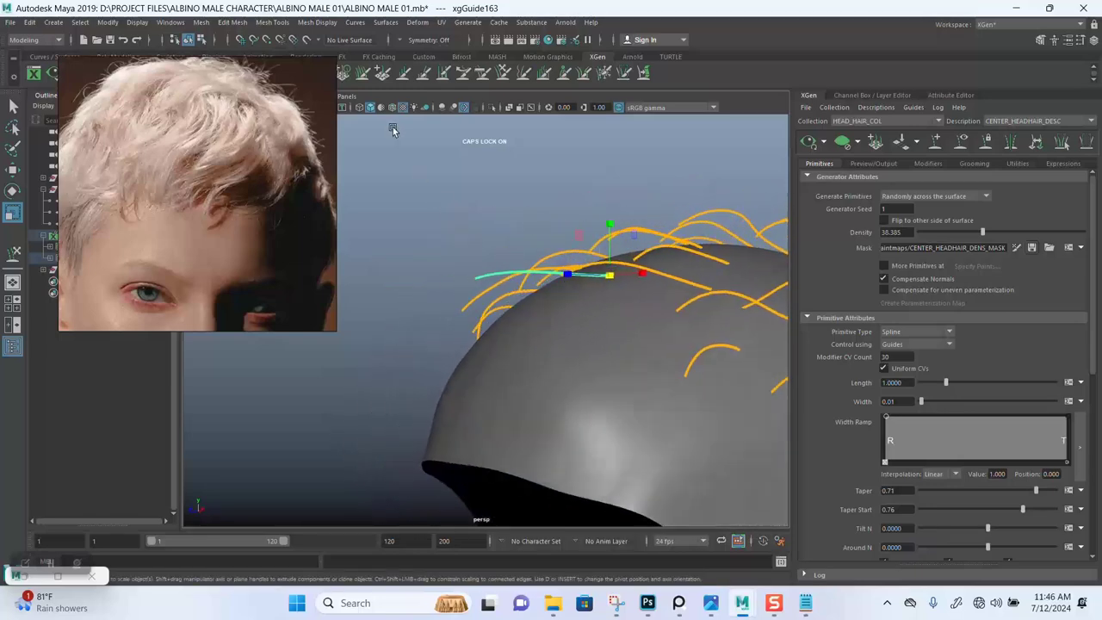
- Preview the CENTER_HEADHAIR_DESC hair from back and side, then clear it to show the curled guides
{"action": "left_click", "coordinate": [296, 72]}
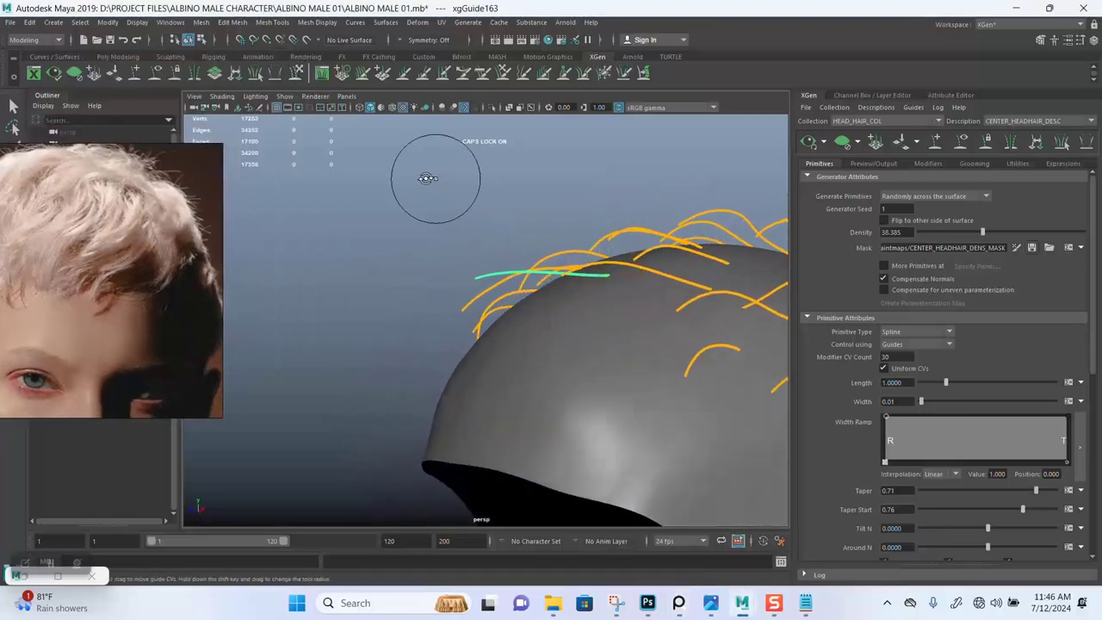
{"action": "left_click_drag", "start_coordinate": [431, 179], "coordinate": [393, 249], "text": "alt"}
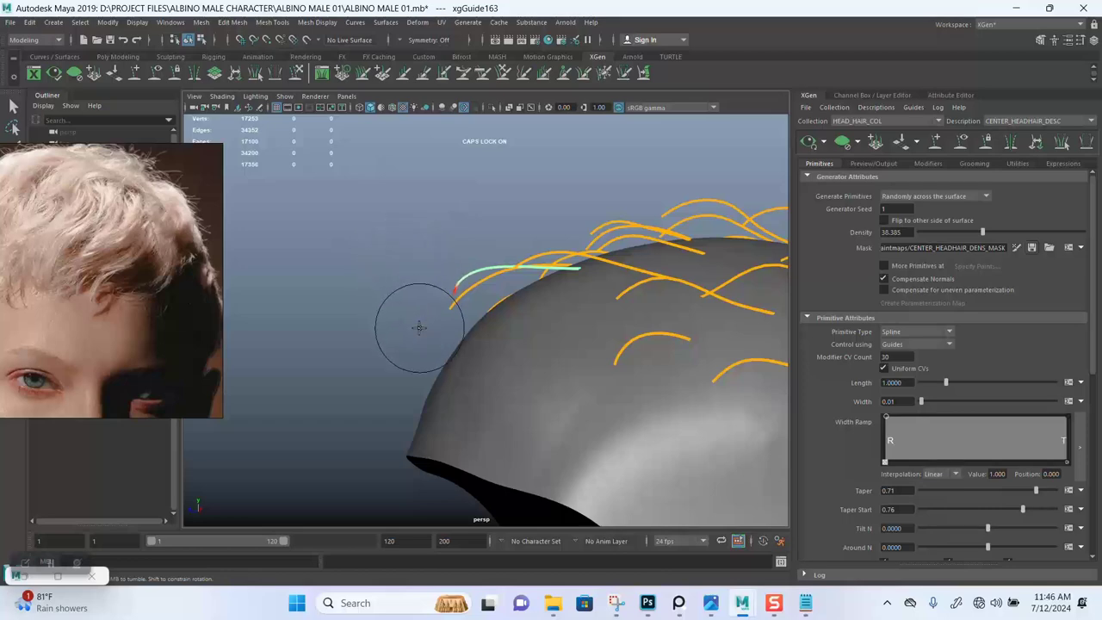
{"action": "left_click_drag", "start_coordinate": [429, 326], "coordinate": [556, 298], "text": "alt"}
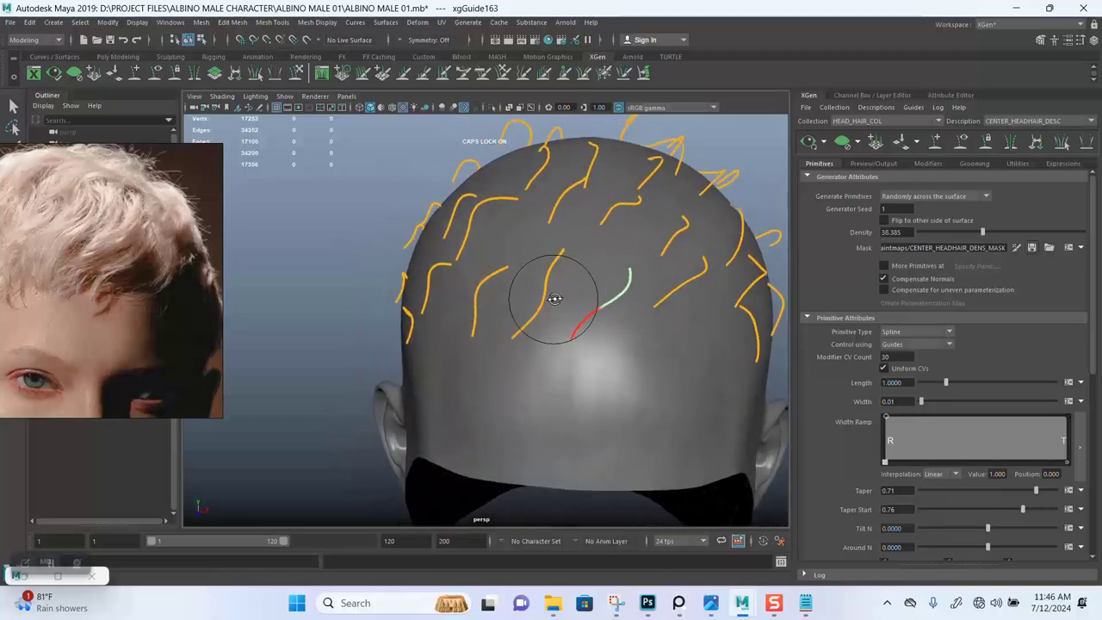
{"action": "left_click", "coordinate": [808, 142]}
{"action": "mouse_move", "coordinate": [573, 339]}
{"action": "left_mouse_down", "text": "alt"}
{"action": "mouse_move", "coordinate": [700, 342]}
{"action": "mouse_move", "coordinate": [661, 319]}
{"action": "mouse_move", "coordinate": [651, 345]}
{"action": "mouse_move", "coordinate": [720, 344]}
{"action": "mouse_move", "coordinate": [541, 353]}
{"action": "mouse_move", "coordinate": [596, 352]}
{"action": "mouse_move", "coordinate": [511, 340]}
{"action": "mouse_move", "coordinate": [481, 349]}
{"action": "mouse_move", "coordinate": [642, 357]}
{"action": "mouse_move", "coordinate": [660, 327]}
{"action": "mouse_move", "coordinate": [645, 336]}
{"action": "mouse_move", "coordinate": [566, 315]}
{"action": "mouse_move", "coordinate": [560, 296]}
{"action": "mouse_move", "coordinate": [440, 247]}
{"action": "left_mouse_up", "text": "alt"}
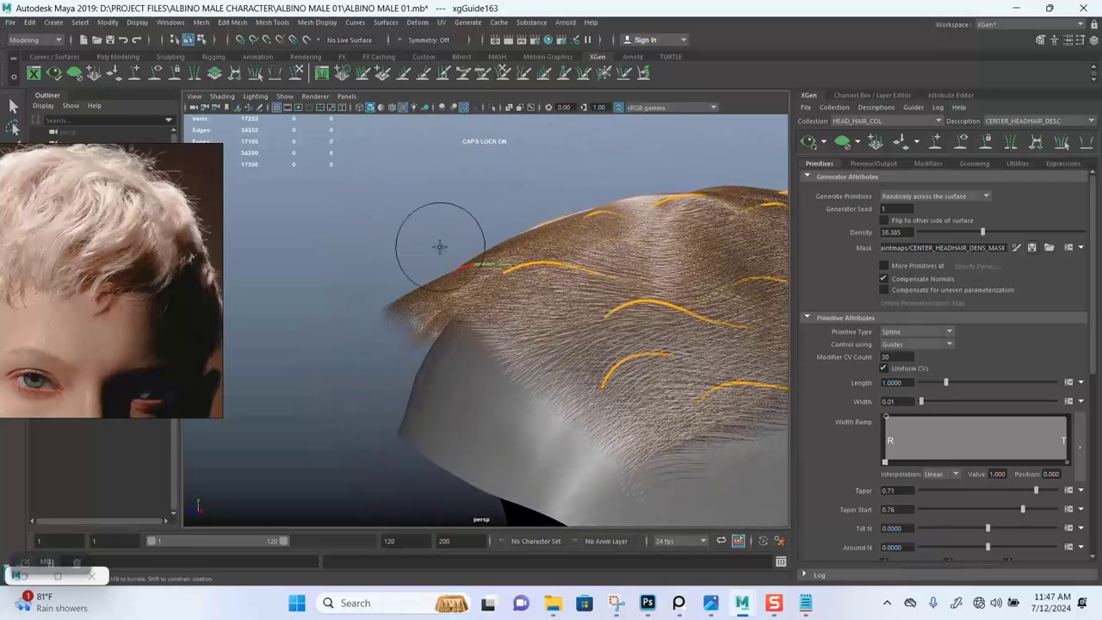
{"action": "left_click", "coordinate": [841, 140]}
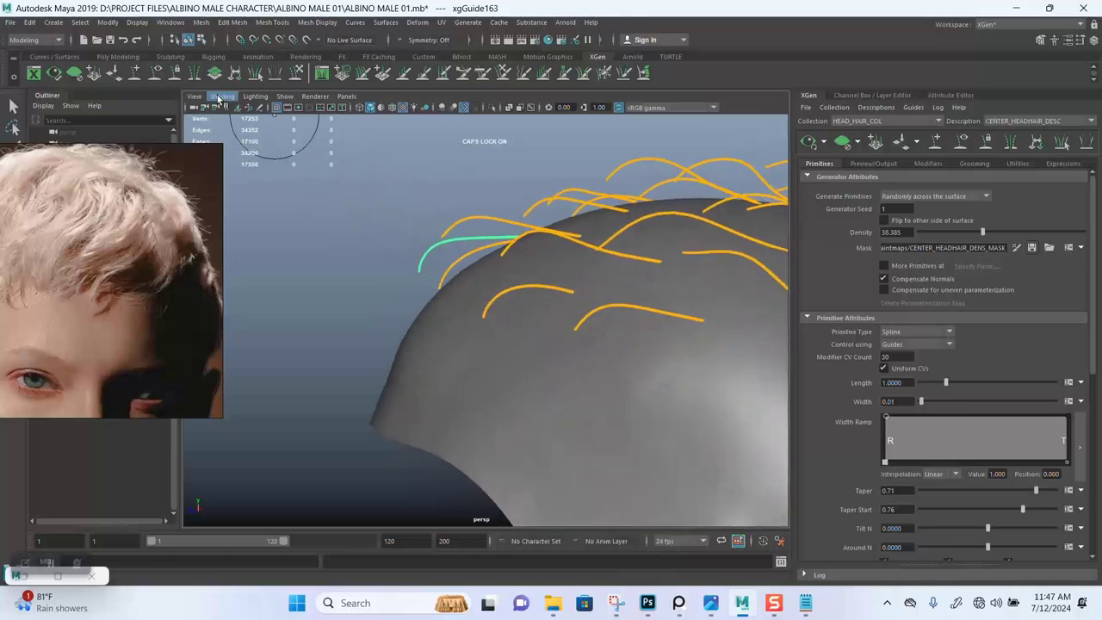
{"action": "left_click_drag", "start_coordinate": [379, 196], "coordinate": [515, 242], "text": "alt"}
{"action": "left_click_drag", "start_coordinate": [487, 229], "coordinate": [582, 245], "text": "alt"}
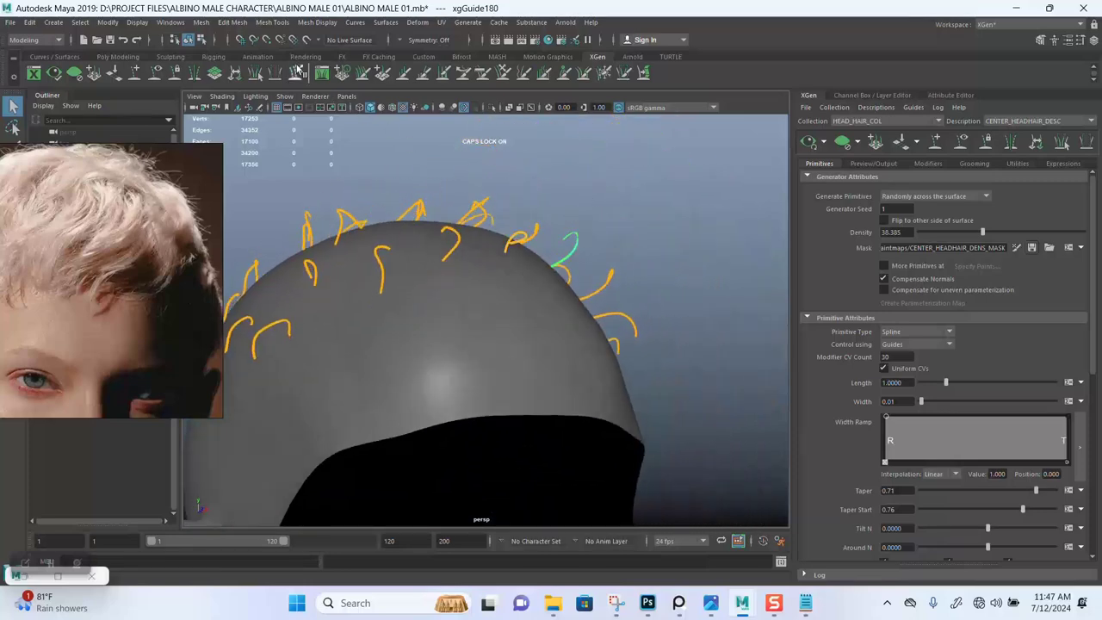
- Orbit the head to a straight back view of the crown guides, ready for brushing
{"action": "left_click", "coordinate": [297, 71]}
{"action": "left_click_drag", "start_coordinate": [430, 258], "coordinate": [508, 244], "text": "alt"}
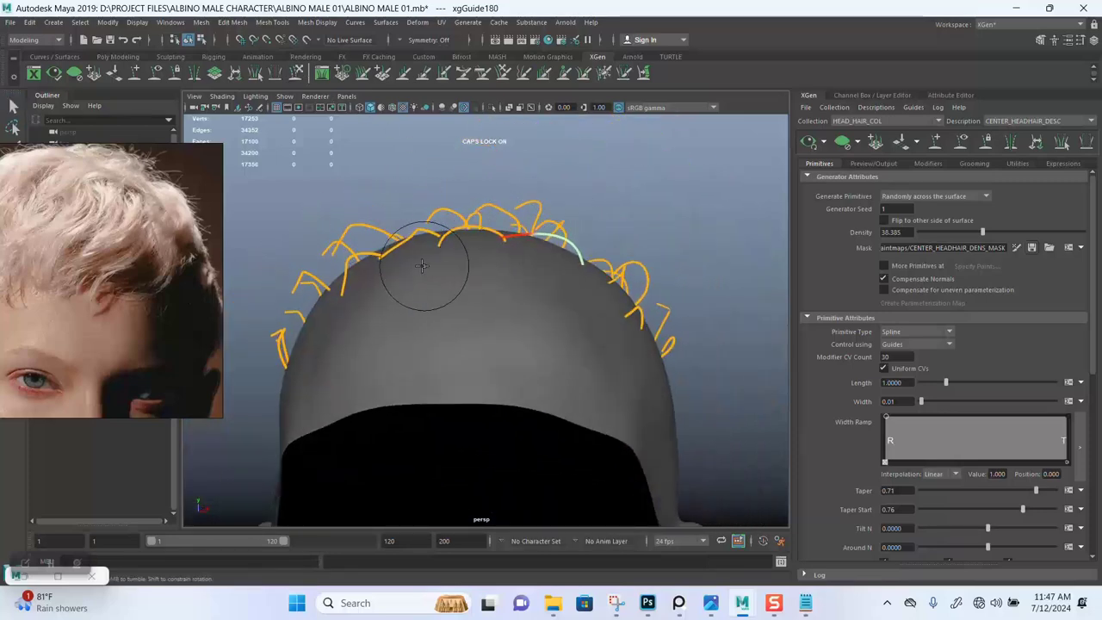
{"action": "mouse_move", "coordinate": [490, 240]}
{"action": "left_mouse_down", "text": "alt"}
{"action": "mouse_move", "coordinate": [565, 233]}
{"action": "mouse_move", "coordinate": [524, 300]}
{"action": "mouse_move", "coordinate": [505, 246]}
{"action": "mouse_move", "coordinate": [535, 290]}
{"action": "mouse_move", "coordinate": [525, 285]}
{"action": "mouse_move", "coordinate": [563, 248]}
{"action": "mouse_move", "coordinate": [543, 275]}
{"action": "mouse_move", "coordinate": [553, 312]}
{"action": "mouse_move", "coordinate": [590, 278]}
{"action": "mouse_move", "coordinate": [660, 246]}
{"action": "mouse_move", "coordinate": [580, 278]}
{"action": "mouse_move", "coordinate": [659, 263]}
{"action": "mouse_move", "coordinate": [551, 276]}
{"action": "mouse_move", "coordinate": [492, 315]}
{"action": "mouse_move", "coordinate": [497, 305]}
{"action": "mouse_move", "coordinate": [467, 310]}
{"action": "mouse_move", "coordinate": [510, 360]}
{"action": "mouse_move", "coordinate": [513, 335]}
{"action": "left_mouse_up", "text": "alt"}
{"action": "scroll", "coordinate": [158, 311], "scroll_direction": "up", "scroll_amount": 2}
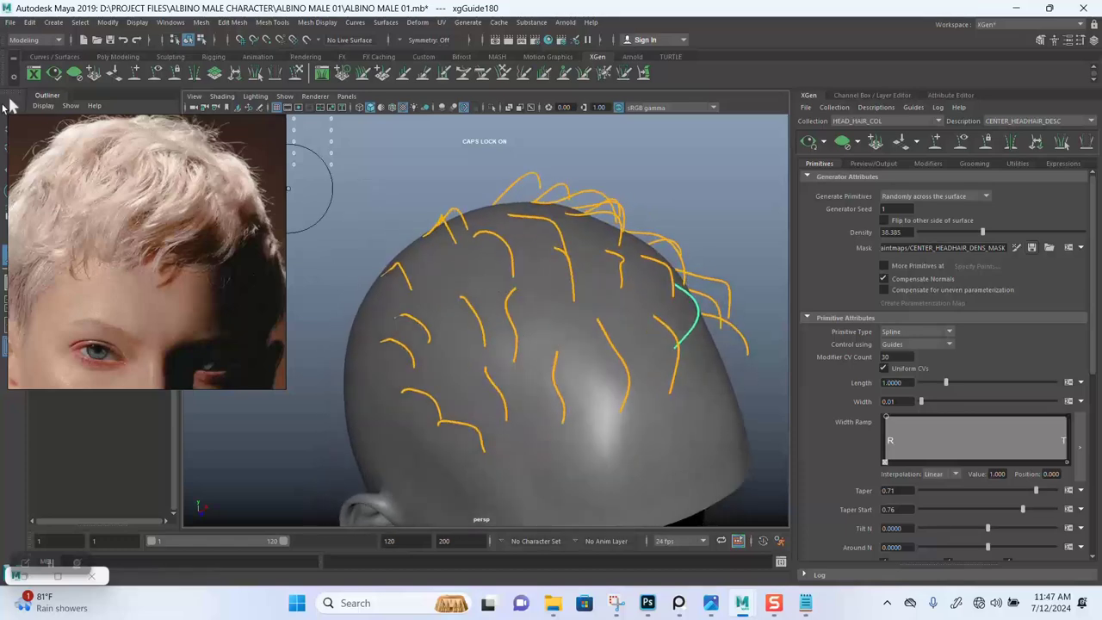
{"action": "left_click_drag", "start_coordinate": [559, 284], "coordinate": [469, 365], "text": "alt"}
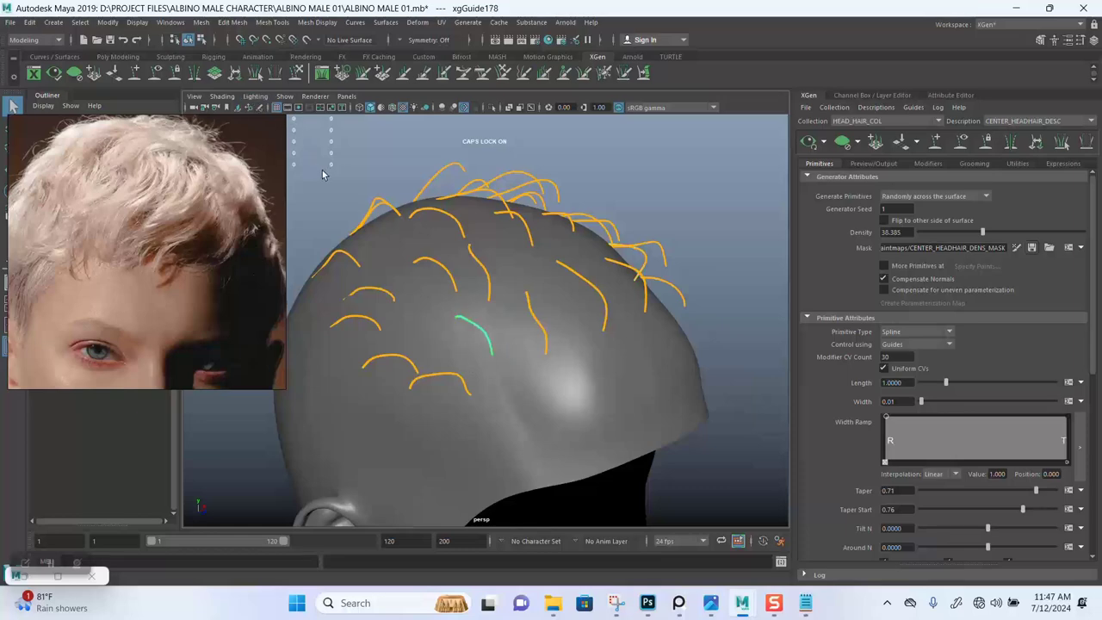
{"action": "key", "text": "w"}
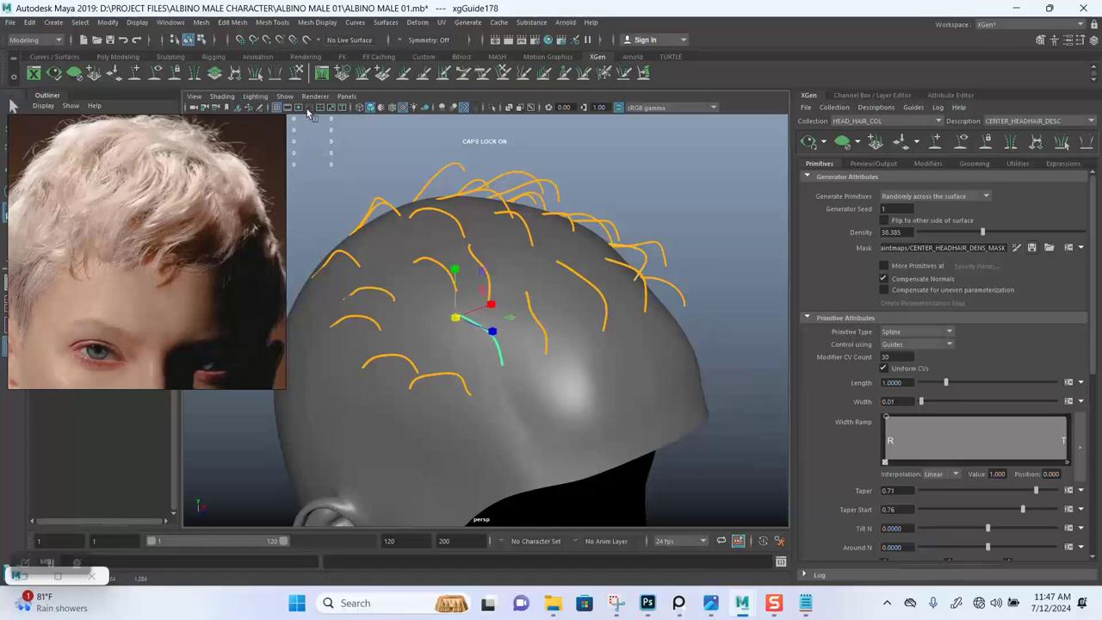
{"action": "left_click", "coordinate": [297, 72]}
{"action": "left_click_drag", "start_coordinate": [404, 224], "coordinate": [457, 296], "text": "alt"}
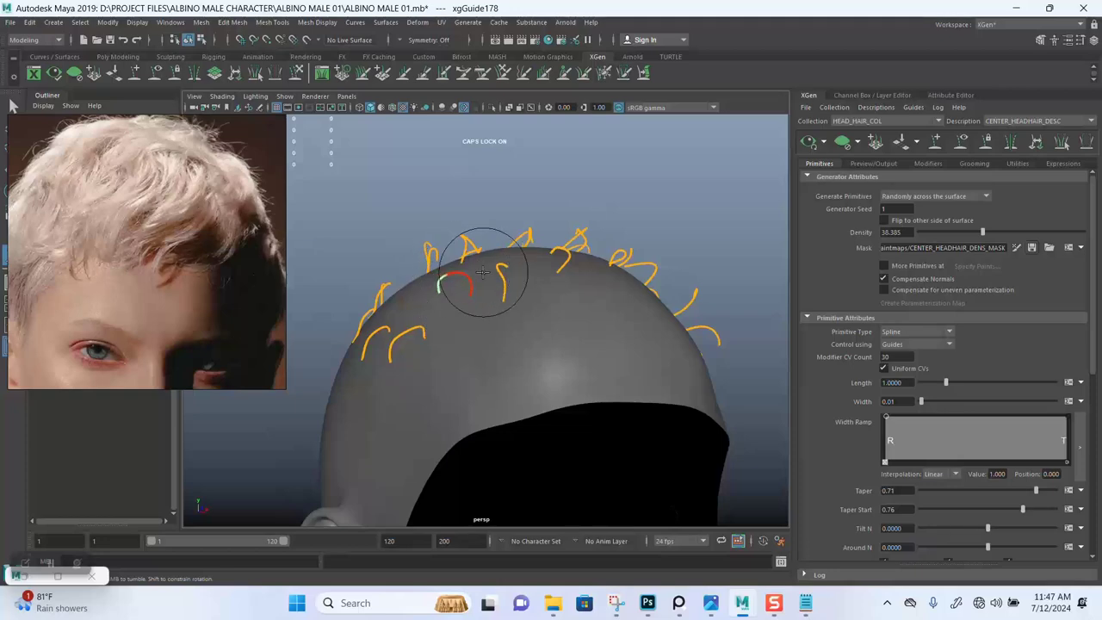
{"action": "left_click_drag", "start_coordinate": [482, 272], "coordinate": [520, 315], "text": "alt"}
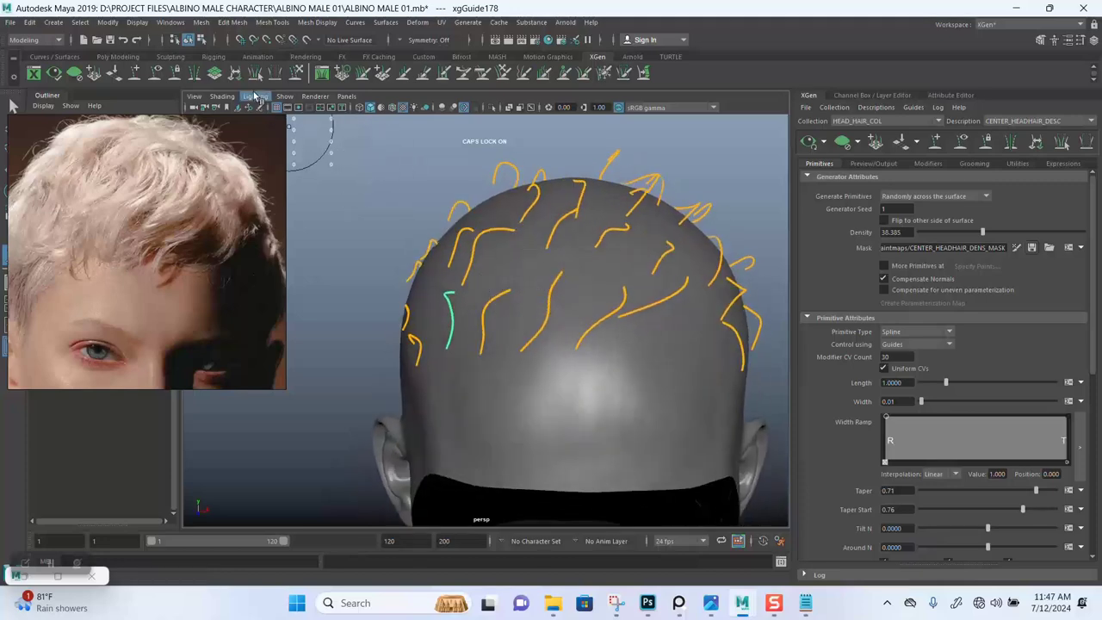
- Select the middle back guide and sculpt the guides on the upper back of the head
{"action": "key", "text": "q"}
{"action": "left_click_drag", "start_coordinate": [499, 263], "coordinate": [563, 338]}
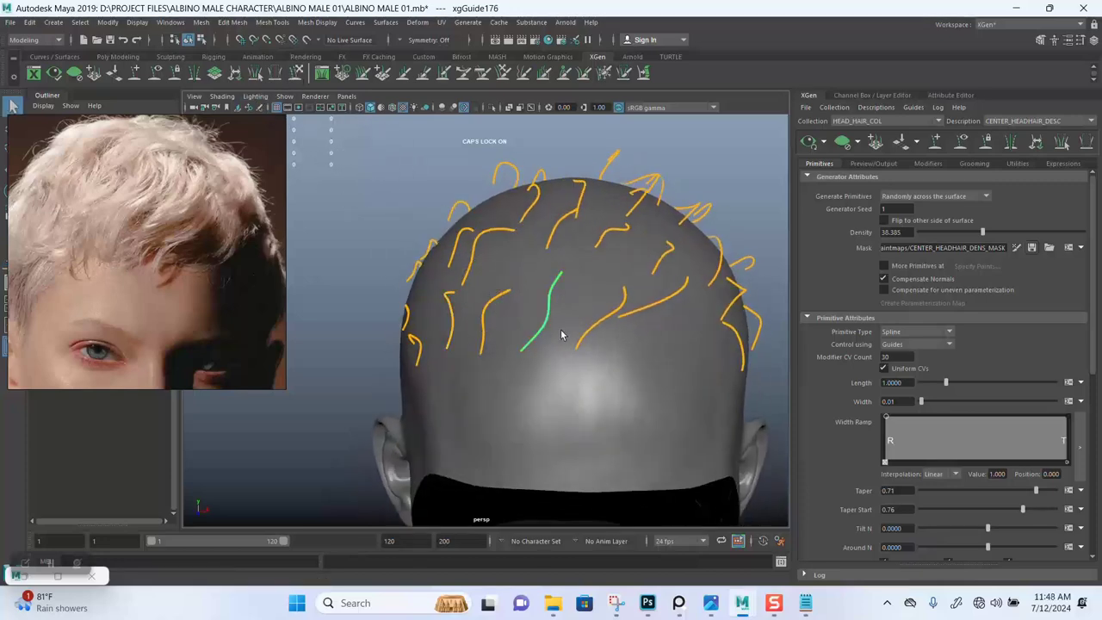
{"action": "key", "text": "y"}
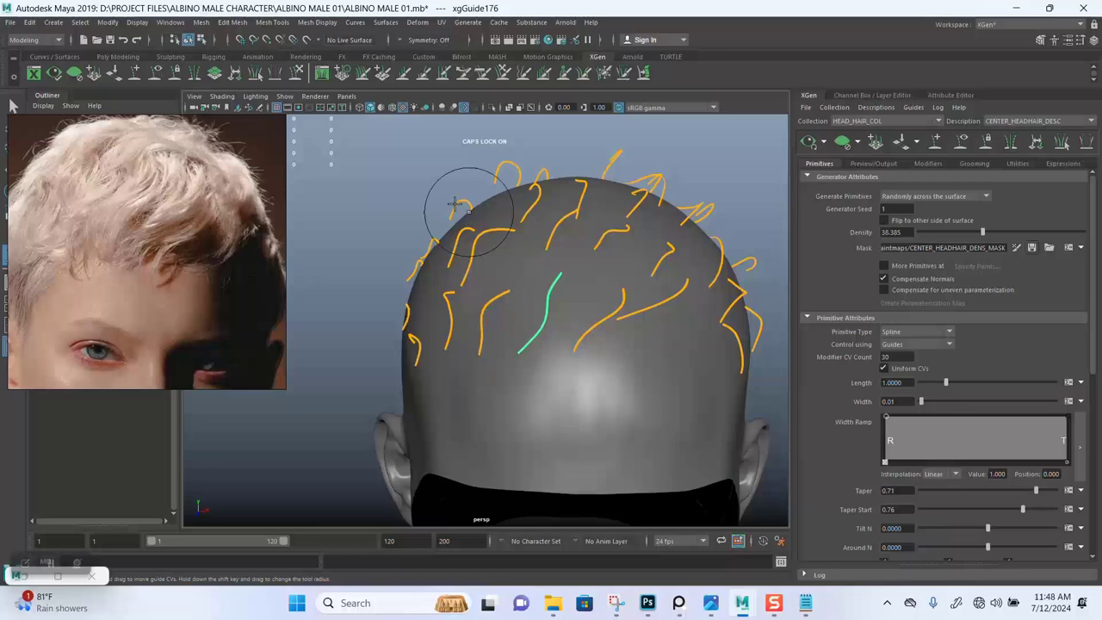
{"action": "mouse_move", "coordinate": [460, 197]}
{"action": "left_mouse_down", "text": "alt"}
{"action": "mouse_move", "coordinate": [401, 160]}
{"action": "mouse_move", "coordinate": [498, 292]}
{"action": "mouse_move", "coordinate": [516, 308]}
{"action": "mouse_move", "coordinate": [583, 307]}
{"action": "mouse_move", "coordinate": [566, 320]}
{"action": "left_mouse_up", "text": "alt"}
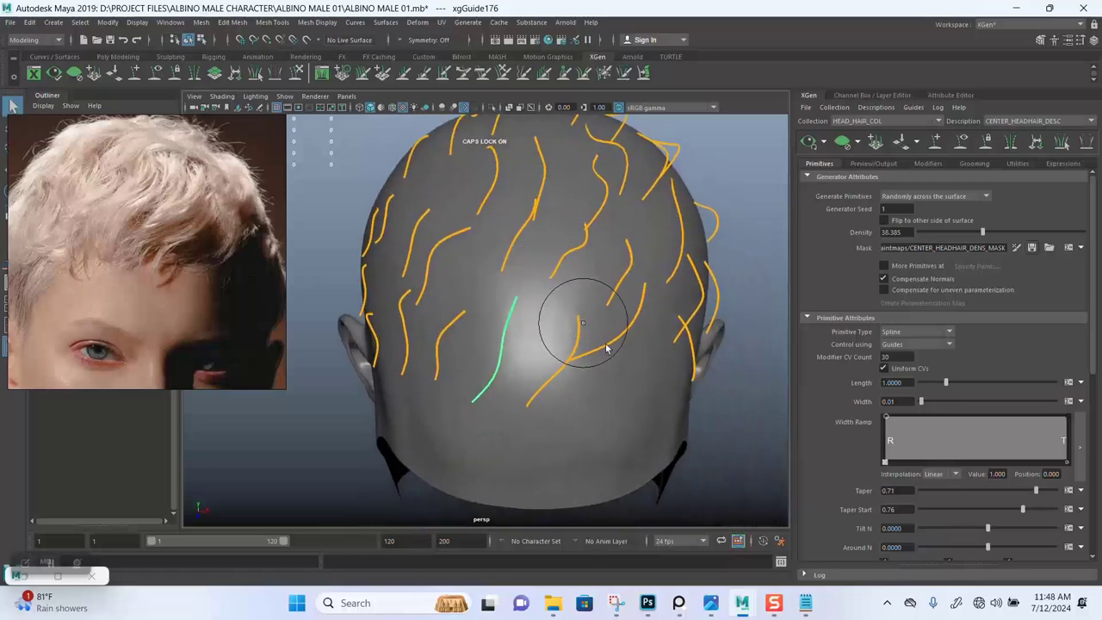
{"action": "left_click", "coordinate": [570, 392]}
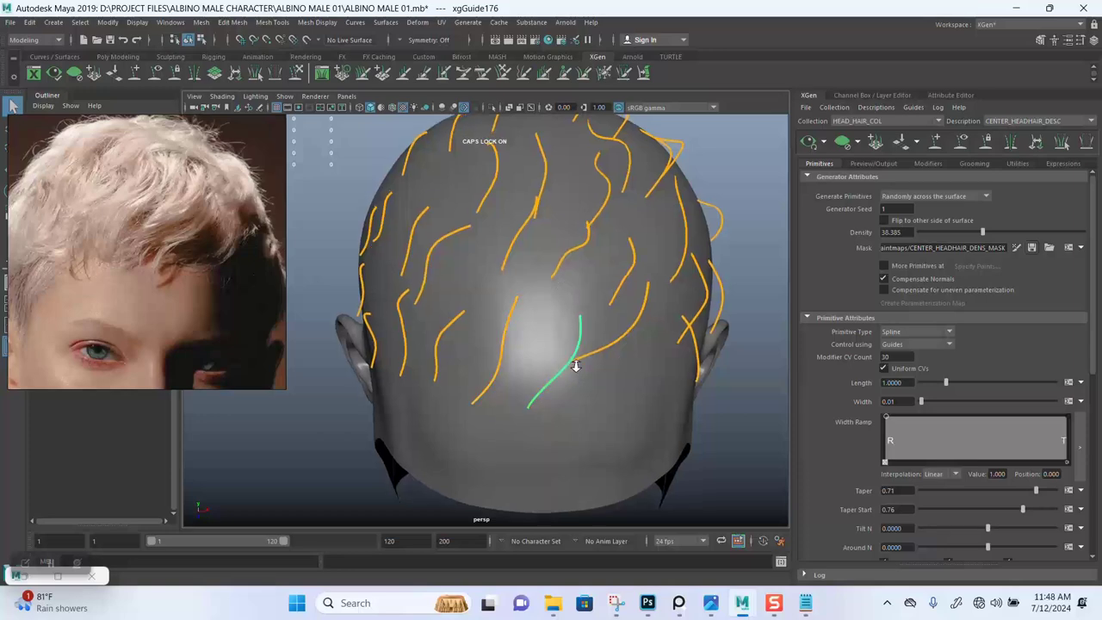
{"action": "left_click_drag", "start_coordinate": [569, 391], "coordinate": [517, 336], "text": "alt"}
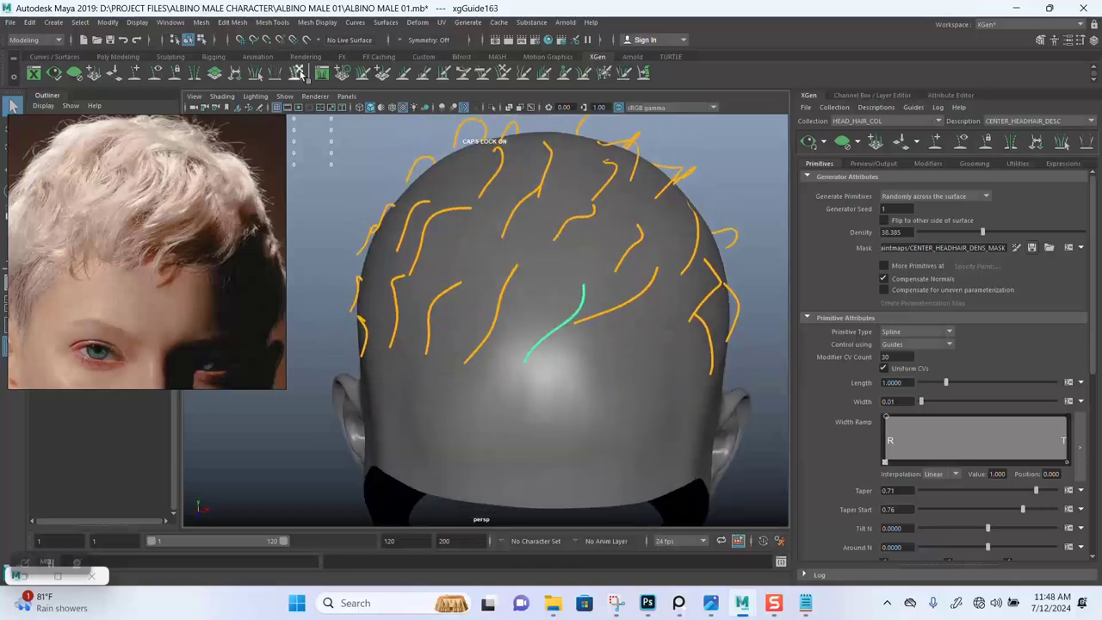
- Check the curled crown guides from several angles, then save the scene
{"action": "left_click", "coordinate": [298, 74]}
{"action": "left_click_drag", "start_coordinate": [455, 246], "coordinate": [516, 287], "text": "alt"}
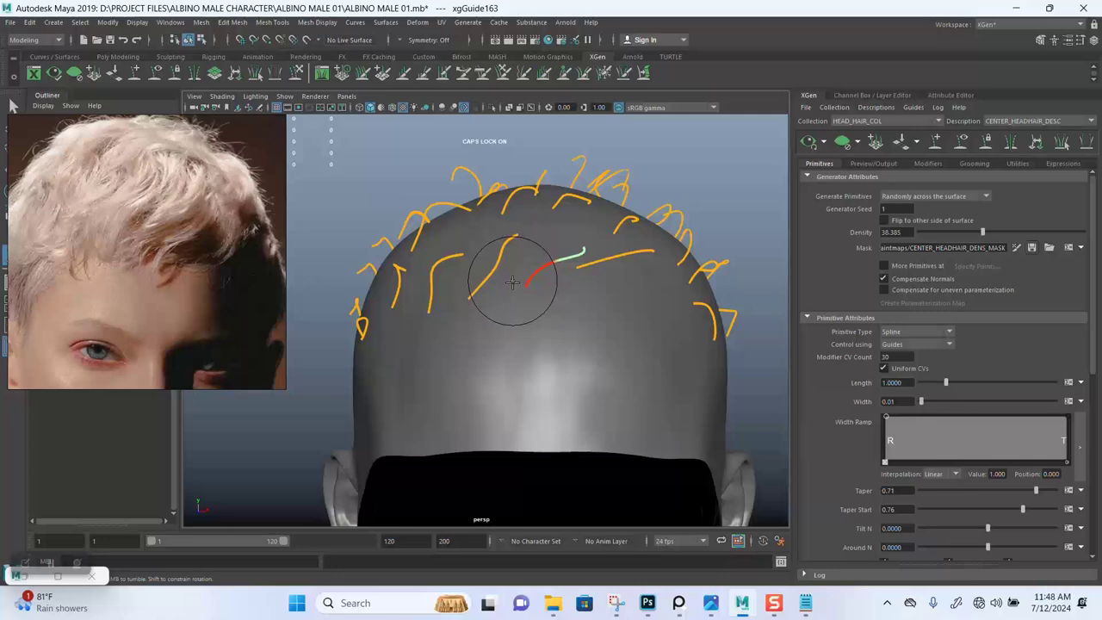
{"action": "left_click_drag", "start_coordinate": [509, 299], "coordinate": [546, 364], "text": "alt"}
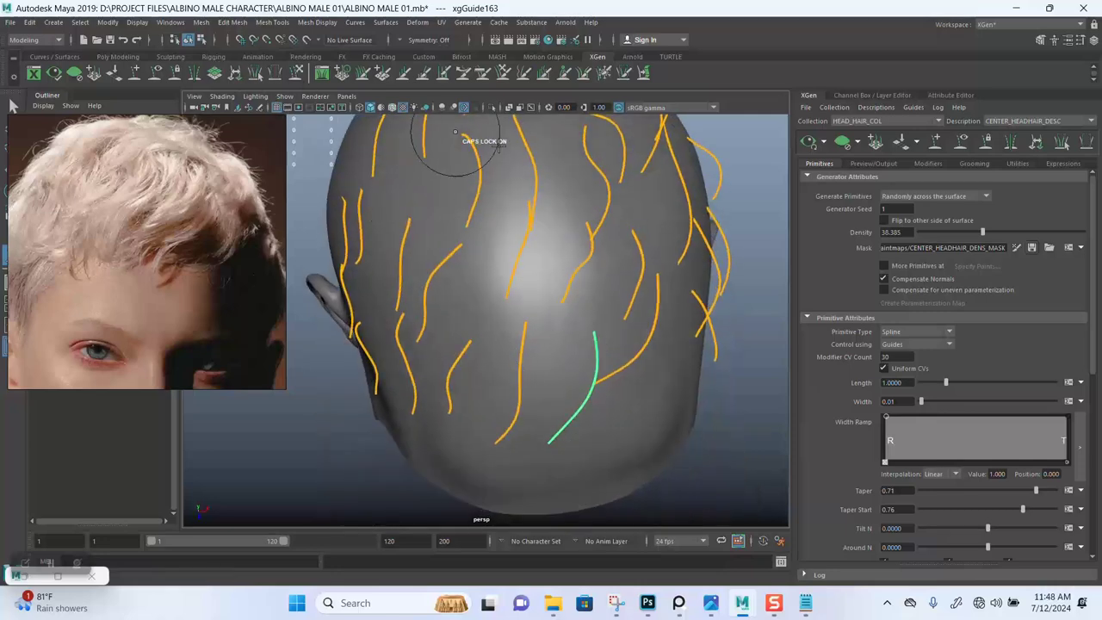
{"action": "left_click_drag", "start_coordinate": [607, 237], "coordinate": [539, 261], "text": "alt"}
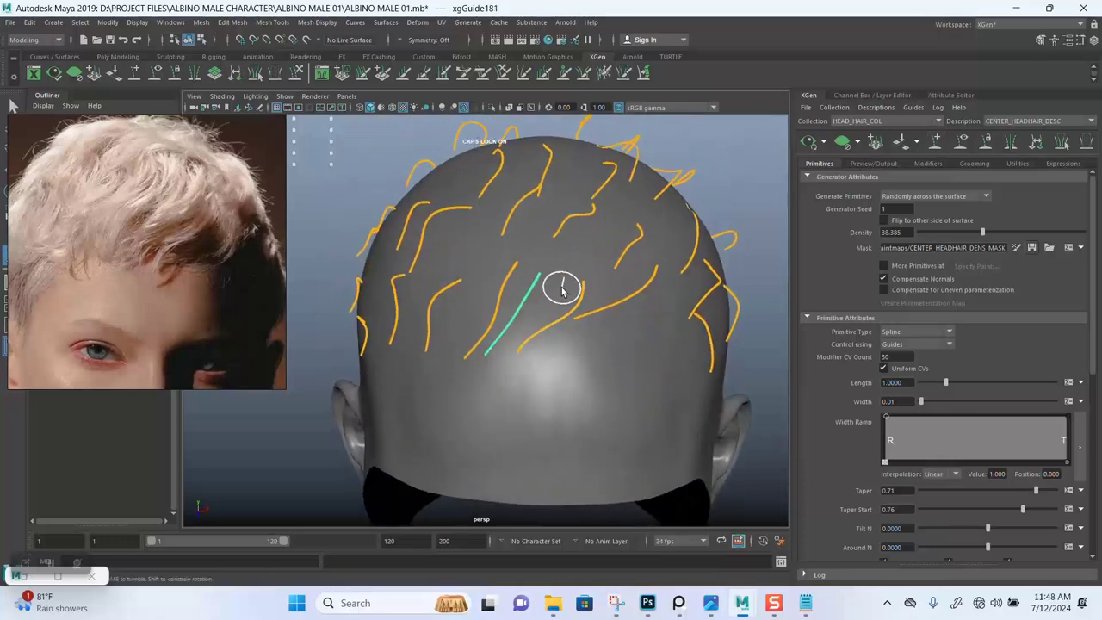
{"action": "mouse_move", "coordinate": [473, 209]}
{"action": "left_mouse_down", "text": "alt"}
{"action": "mouse_move", "coordinate": [590, 258]}
{"action": "mouse_move", "coordinate": [508, 258]}
{"action": "mouse_move", "coordinate": [566, 226]}
{"action": "left_mouse_up", "text": "alt"}
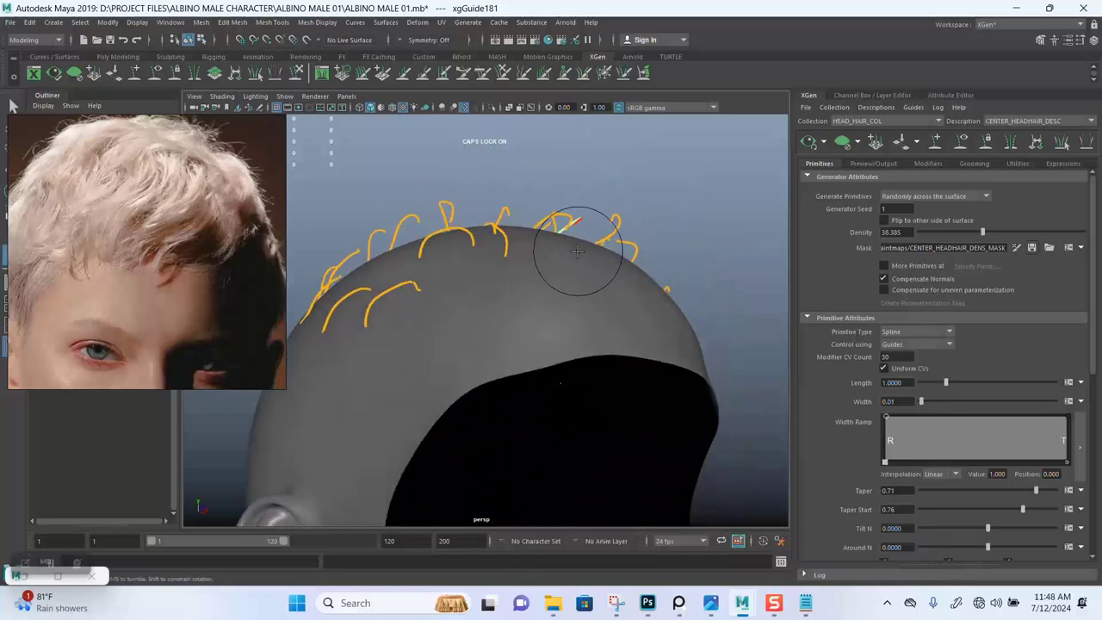
{"action": "mouse_move", "coordinate": [583, 260]}
{"action": "left_mouse_down", "text": "alt"}
{"action": "mouse_move", "coordinate": [590, 238]}
{"action": "mouse_move", "coordinate": [583, 324]}
{"action": "left_mouse_up", "text": "alt"}
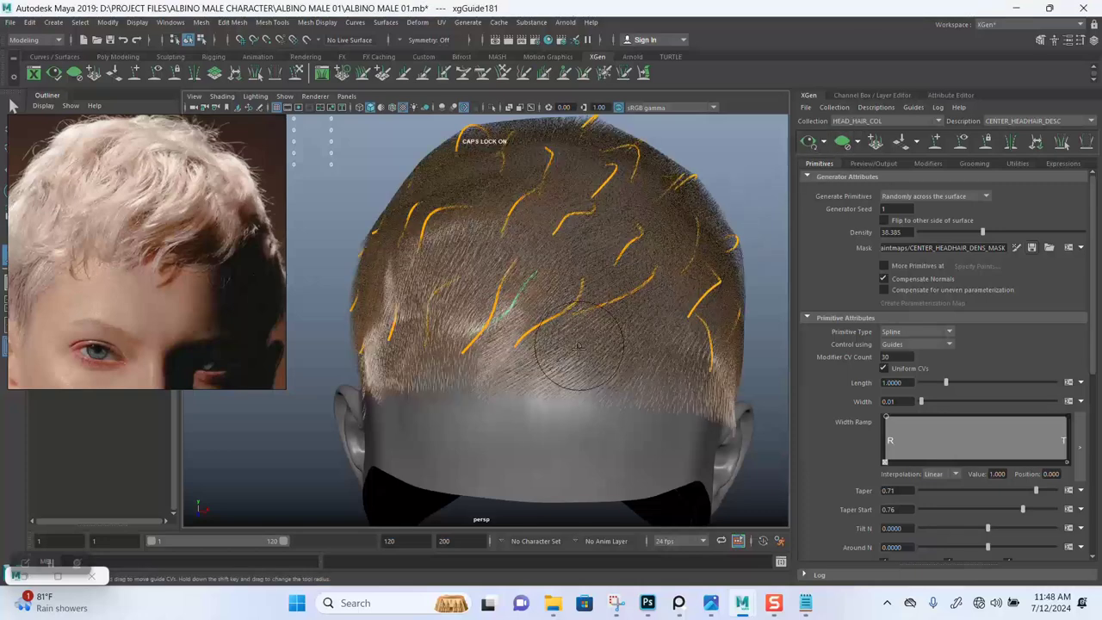
{"action": "mouse_move", "coordinate": [578, 346]}
{"action": "left_mouse_down", "text": "alt"}
{"action": "mouse_move", "coordinate": [580, 315]}
{"action": "mouse_move", "coordinate": [571, 336]}
{"action": "mouse_move", "coordinate": [528, 278]}
{"action": "mouse_move", "coordinate": [541, 300]}
{"action": "mouse_move", "coordinate": [529, 258]}
{"action": "mouse_move", "coordinate": [559, 297]}
{"action": "mouse_move", "coordinate": [686, 275]}
{"action": "left_mouse_up", "text": "alt"}
{"action": "key", "text": "ctrl+s"}
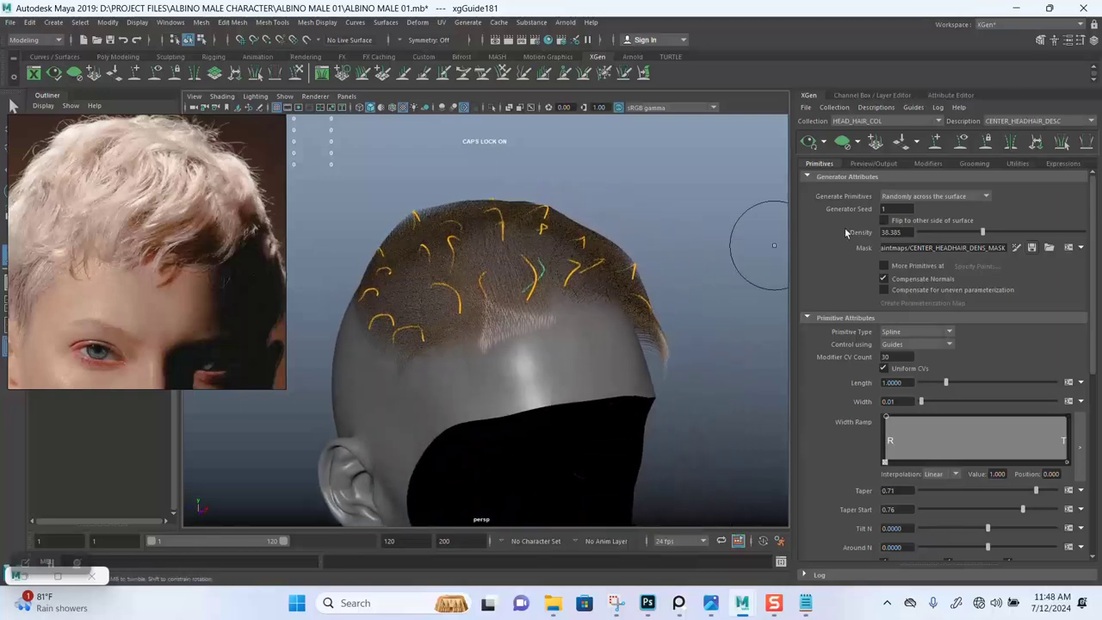
- Add a Clumping modifier from the Modifiers tab and open its Generate Clumping Maps dialog
{"action": "left_click", "coordinate": [926, 163]}
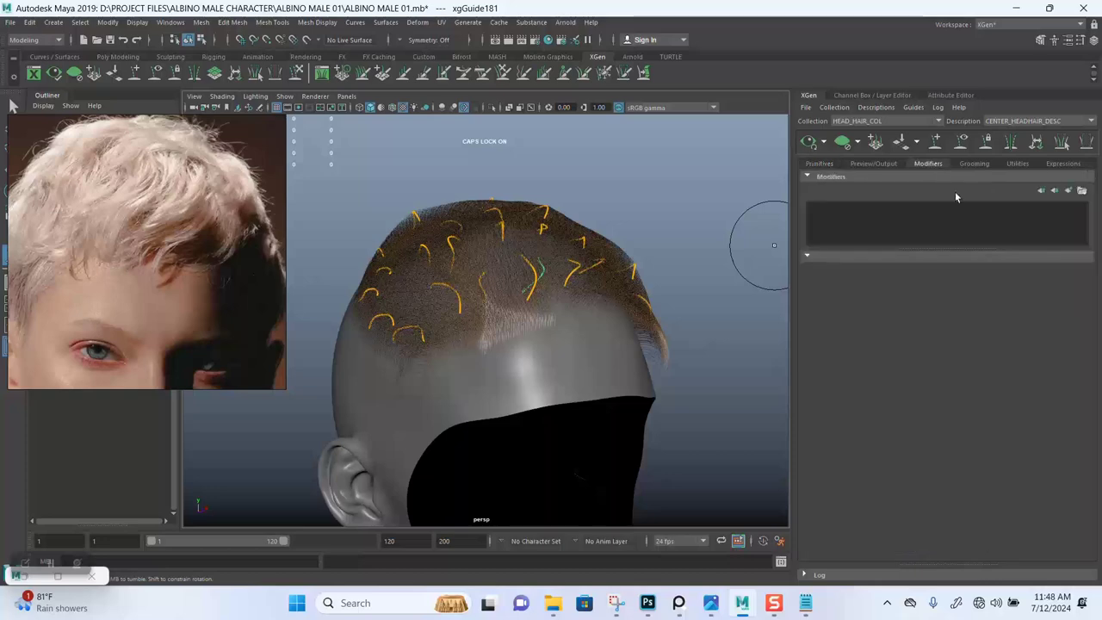
{"action": "left_click", "coordinate": [1063, 191]}
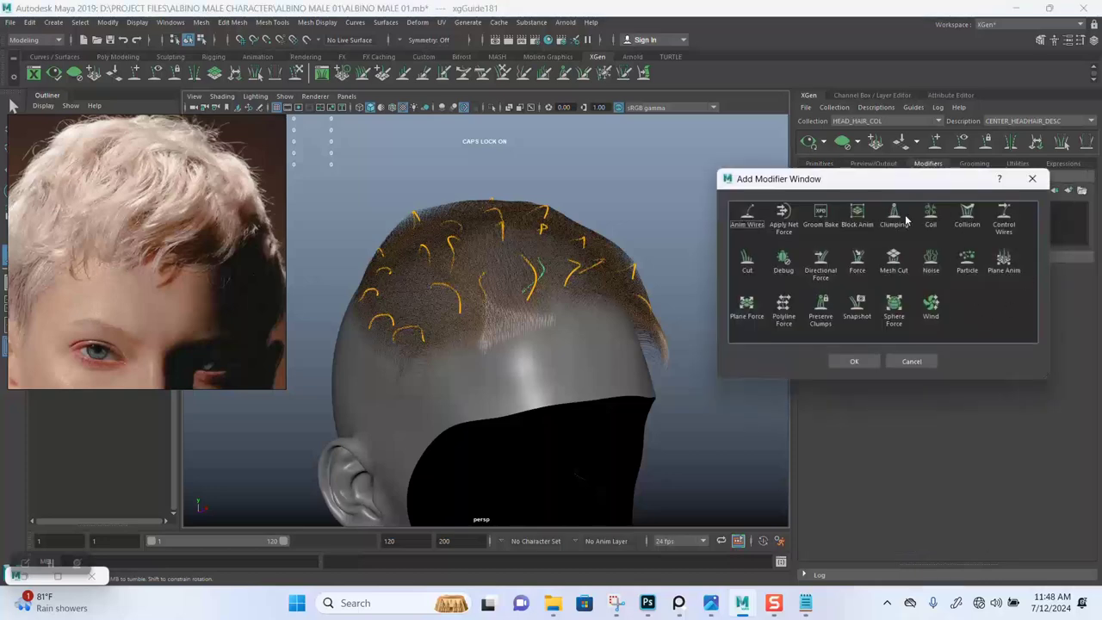
{"action": "left_click", "coordinate": [854, 361]}
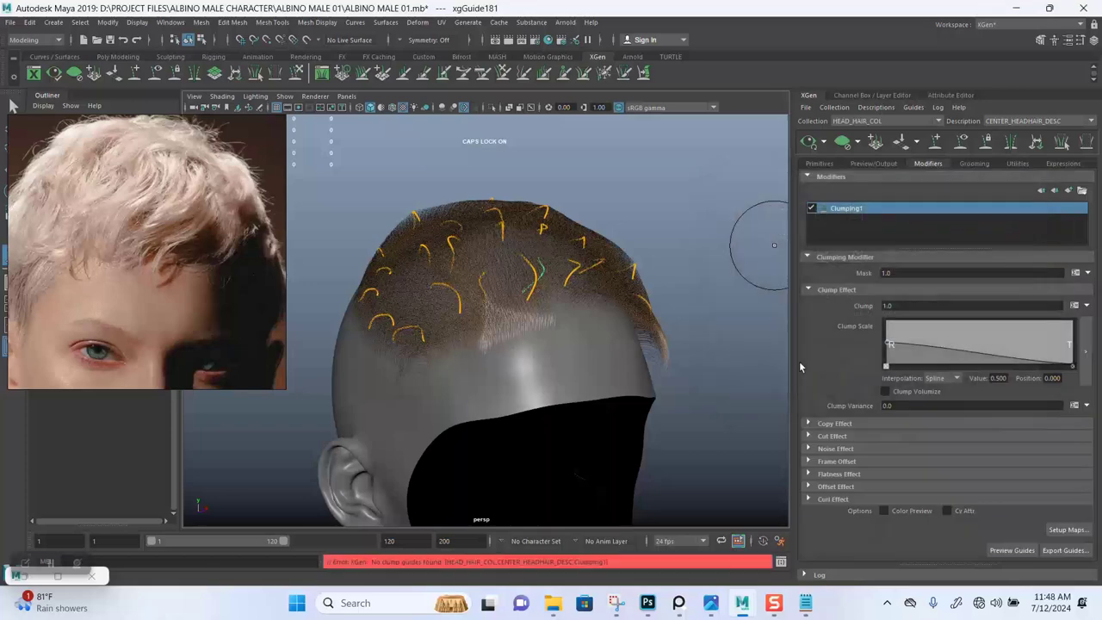
{"action": "left_click", "coordinate": [1065, 529]}
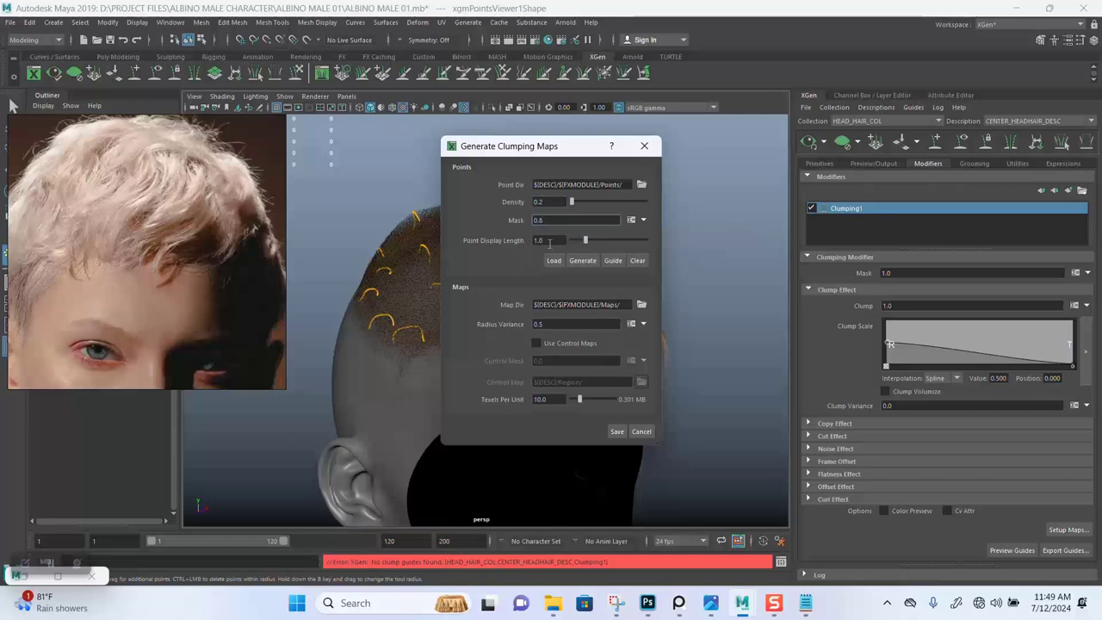
- Generate clump points at Density 0.4 and Mask 0.8, with the dialog moved aside
{"action": "left_click", "coordinate": [573, 261]}
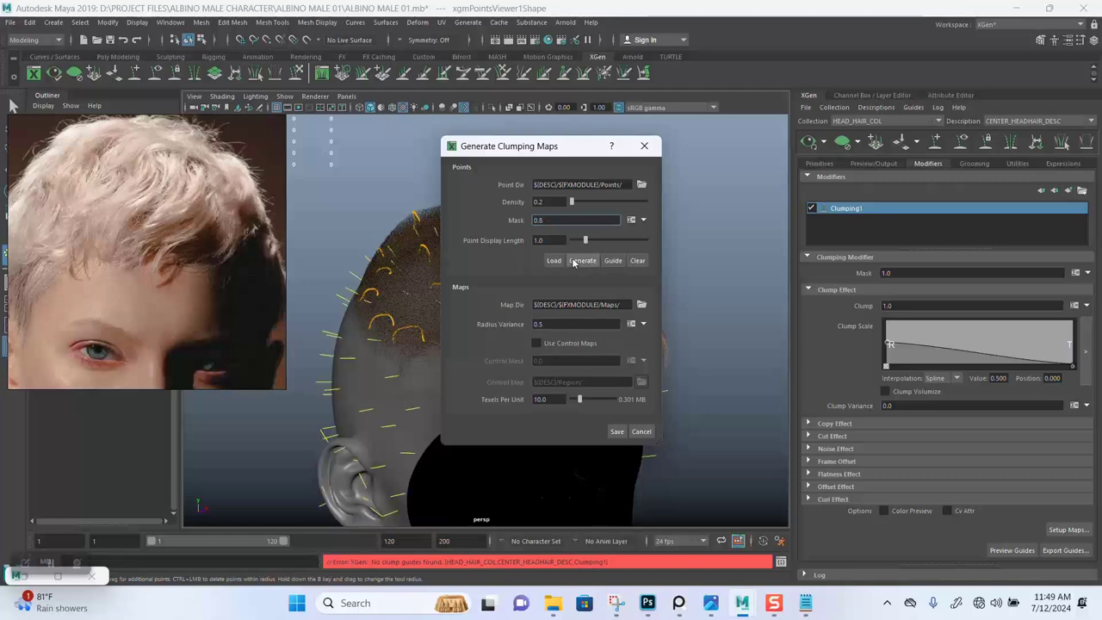
{"action": "left_click_drag", "start_coordinate": [540, 154], "coordinate": [755, 164]}
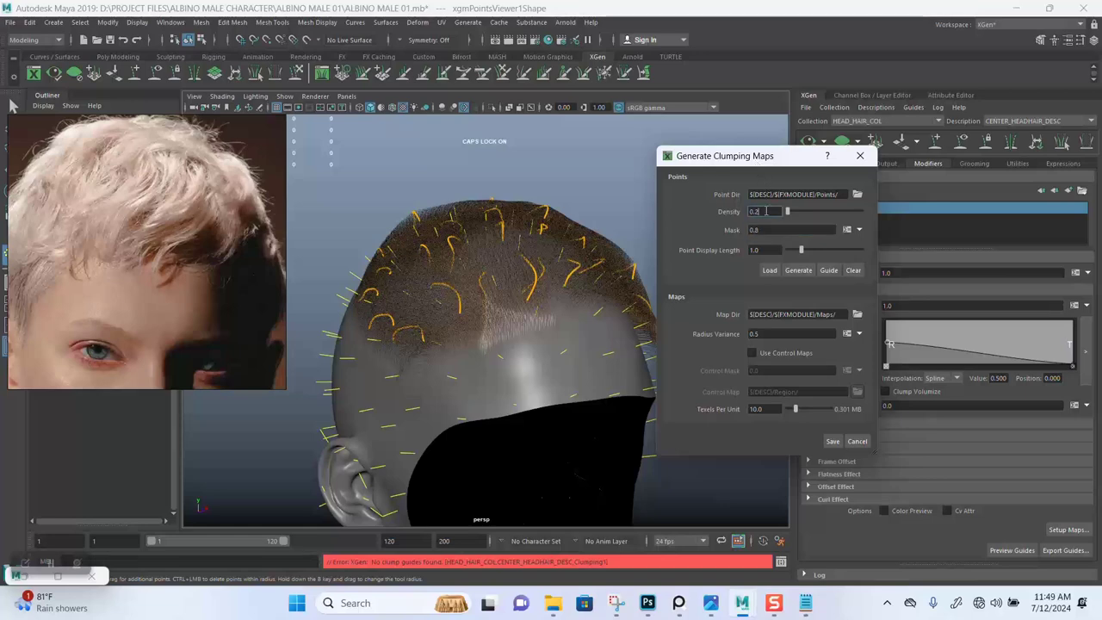
{"action": "left_click", "coordinate": [797, 270]}
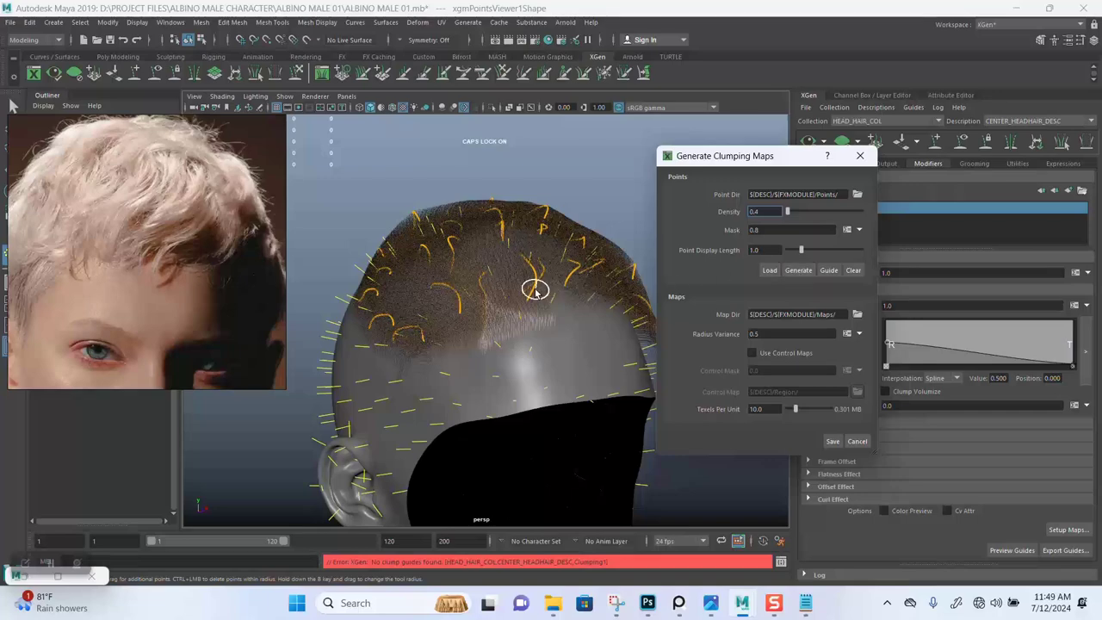
{"action": "left_click_drag", "start_coordinate": [535, 291], "coordinate": [631, 381], "text": "alt"}
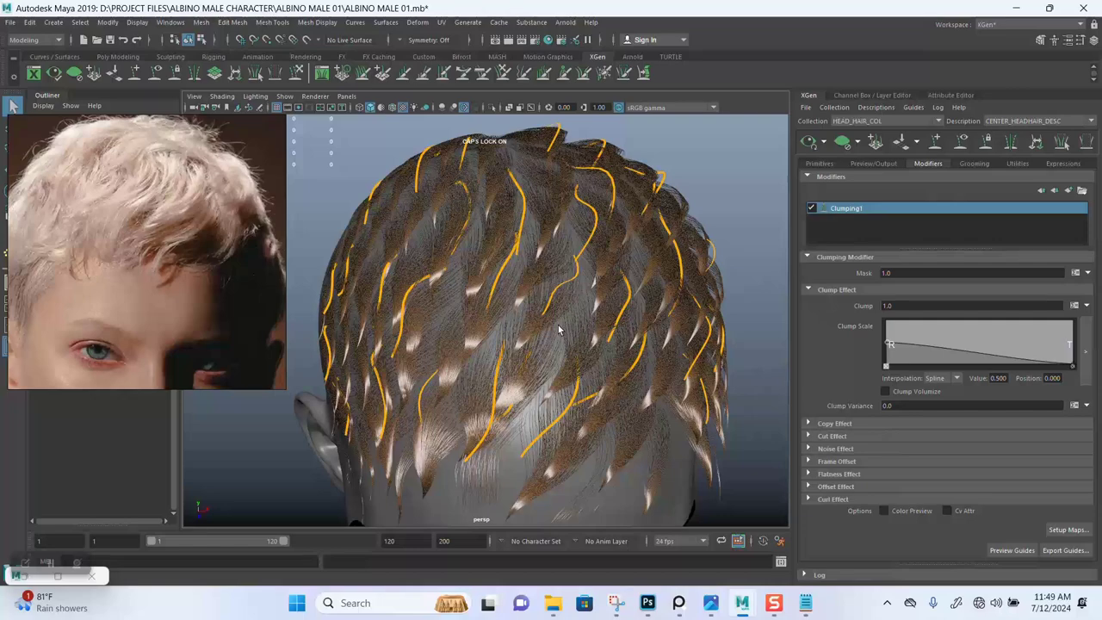
- Inspect the clumped hair from several angles, then marquee-select the guides on top of the head
{"action": "left_click_drag", "start_coordinate": [575, 322], "coordinate": [518, 263], "text": "alt"}
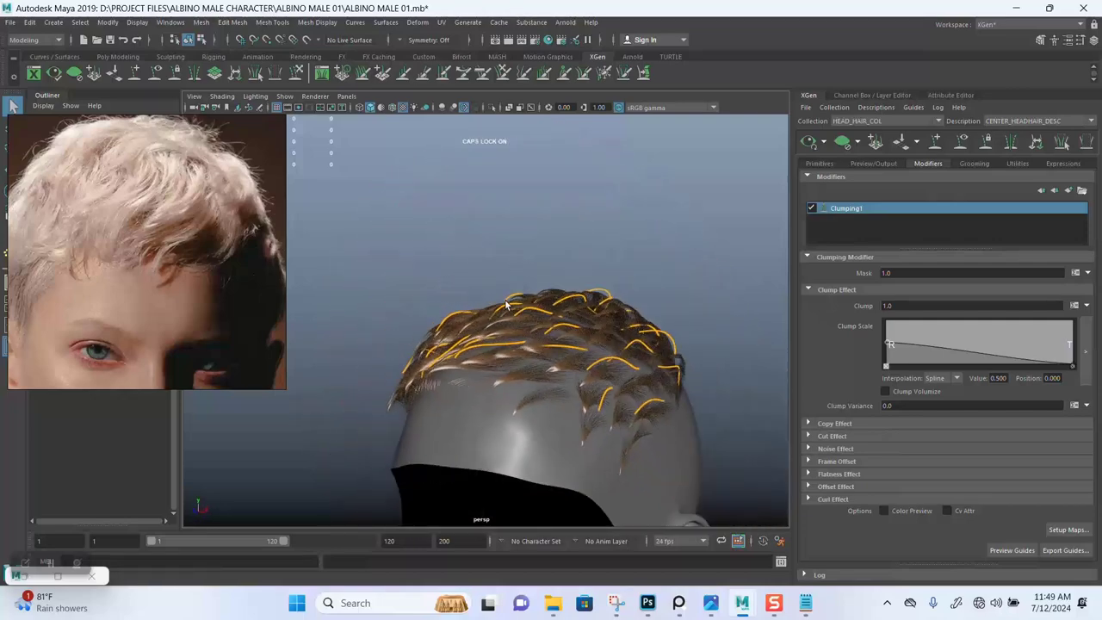
{"action": "left_click_drag", "start_coordinate": [508, 304], "coordinate": [414, 326], "text": "alt"}
{"action": "left_click_drag", "start_coordinate": [579, 305], "coordinate": [484, 301], "text": "alt"}
{"action": "right_click_drag", "start_coordinate": [484, 302], "coordinate": [475, 336], "text": "alt"}
{"action": "left_click_drag", "start_coordinate": [366, 249], "coordinate": [441, 203]}
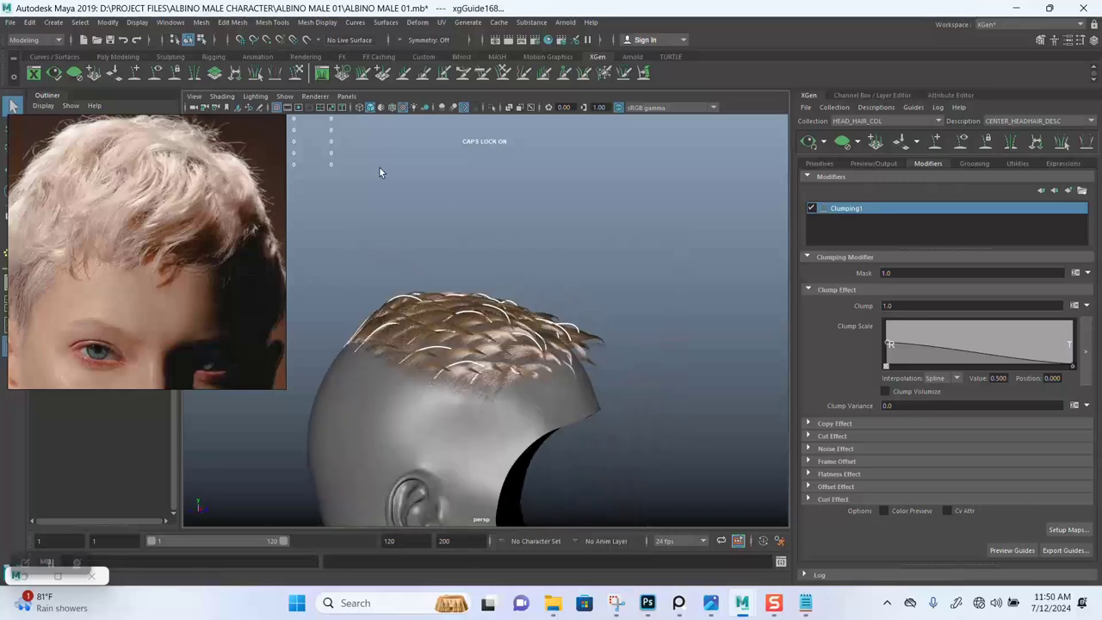
- Rotate, stretch and uniformly enlarge the selected top guides, then refresh the hair preview
{"action": "key", "text": "e"}
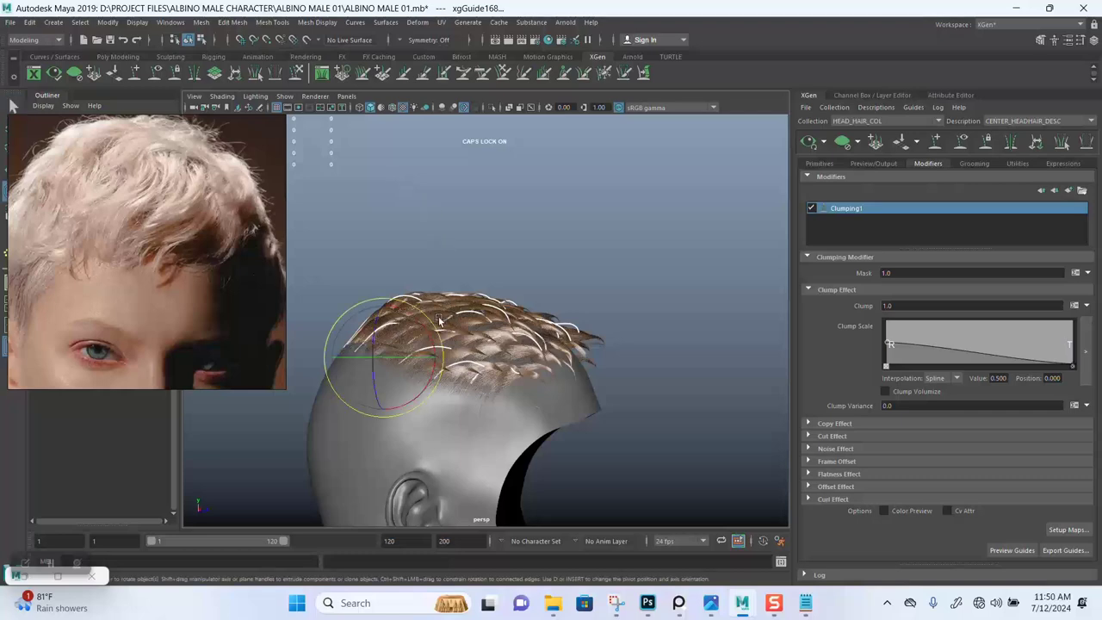
{"action": "left_click_drag", "start_coordinate": [438, 320], "coordinate": [447, 362]}
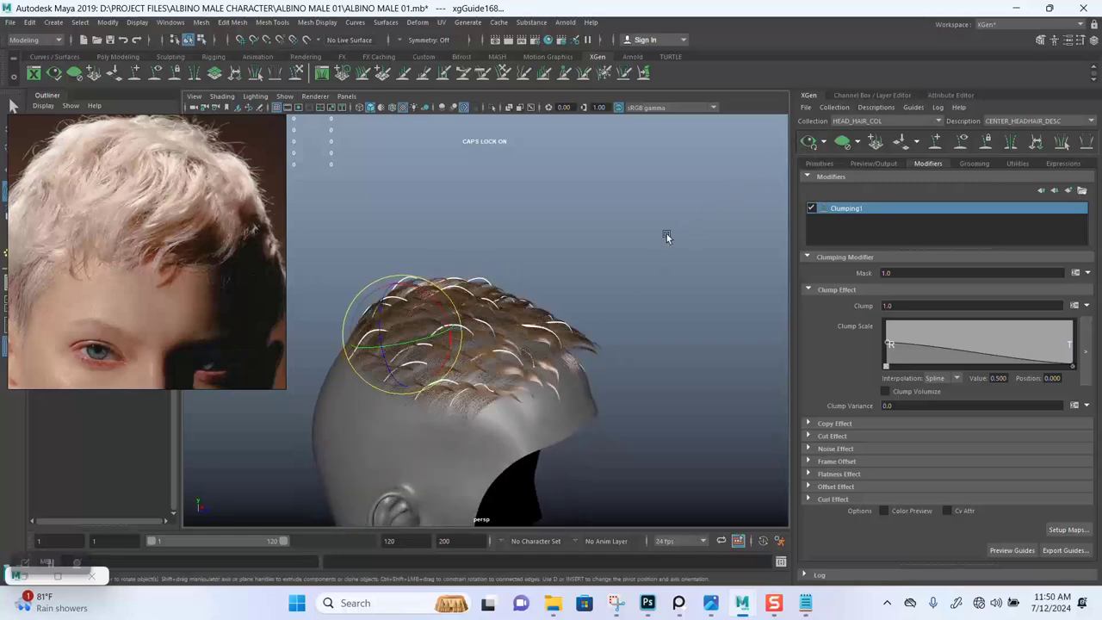
{"action": "mouse_move", "coordinate": [508, 312]}
{"action": "left_mouse_down", "text": "alt"}
{"action": "mouse_move", "coordinate": [573, 288]}
{"action": "mouse_move", "coordinate": [536, 300]}
{"action": "mouse_move", "coordinate": [538, 311]}
{"action": "mouse_move", "coordinate": [568, 315]}
{"action": "mouse_move", "coordinate": [490, 308]}
{"action": "left_mouse_up", "text": "alt"}
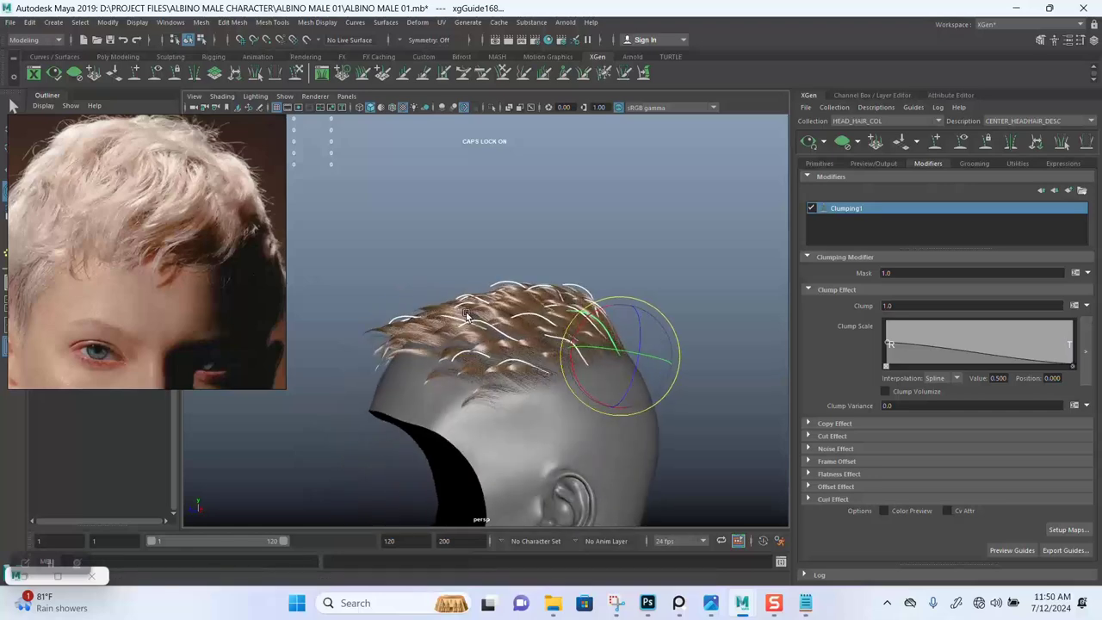
{"action": "key", "text": "r"}
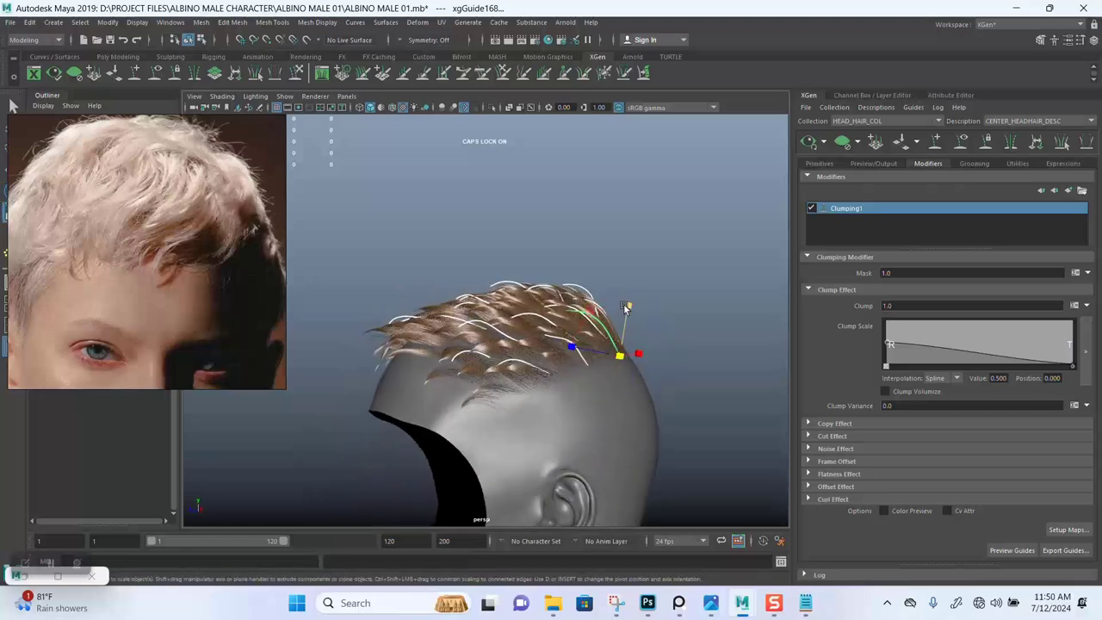
{"action": "left_click_drag", "start_coordinate": [627, 306], "coordinate": [621, 310]}
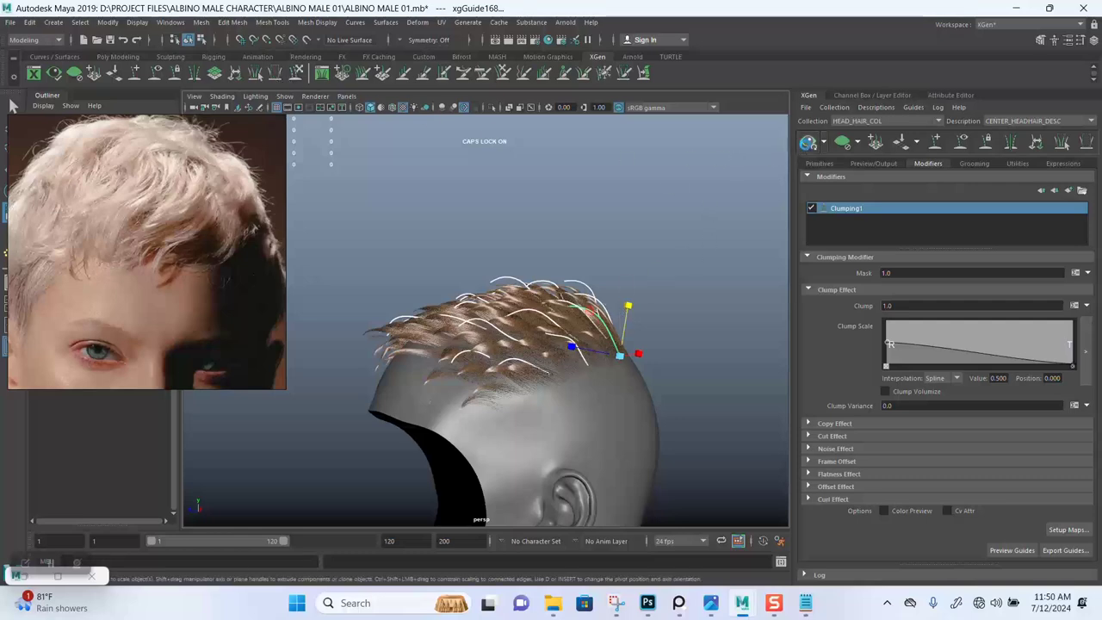
{"action": "left_click_drag", "start_coordinate": [615, 301], "coordinate": [590, 334], "text": "alt"}
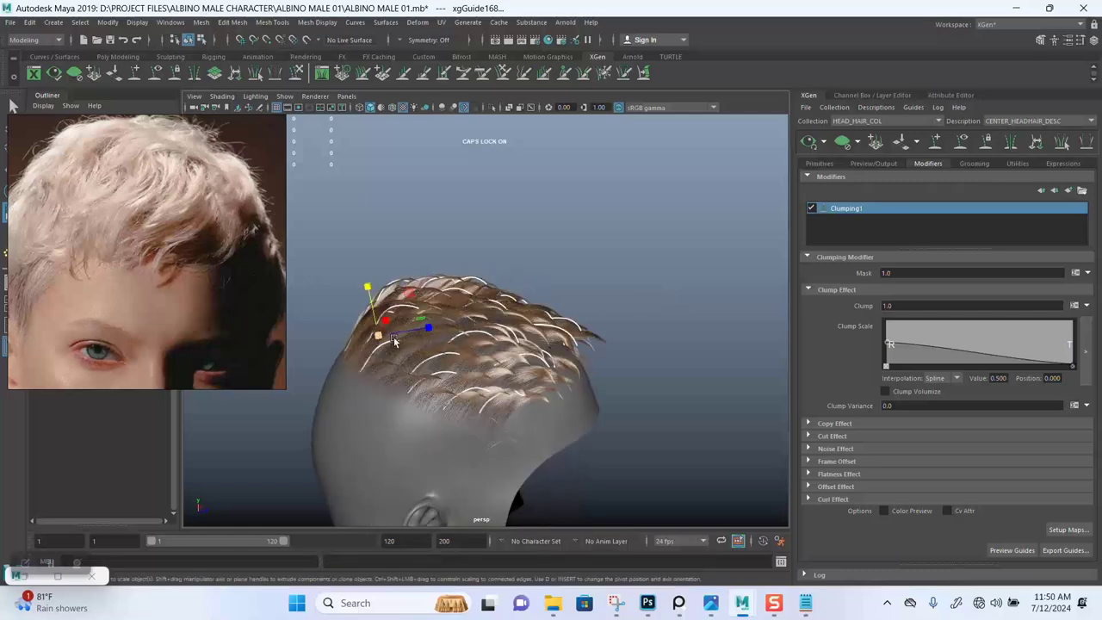
{"action": "left_click_drag", "start_coordinate": [389, 339], "coordinate": [423, 320]}
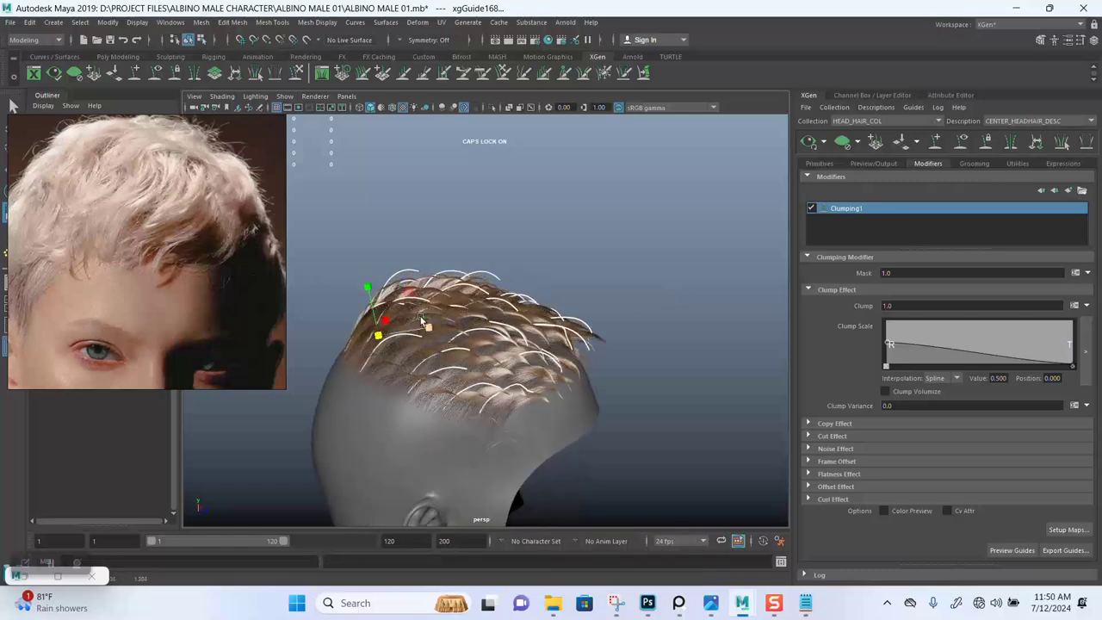
{"action": "left_click", "coordinate": [809, 143]}
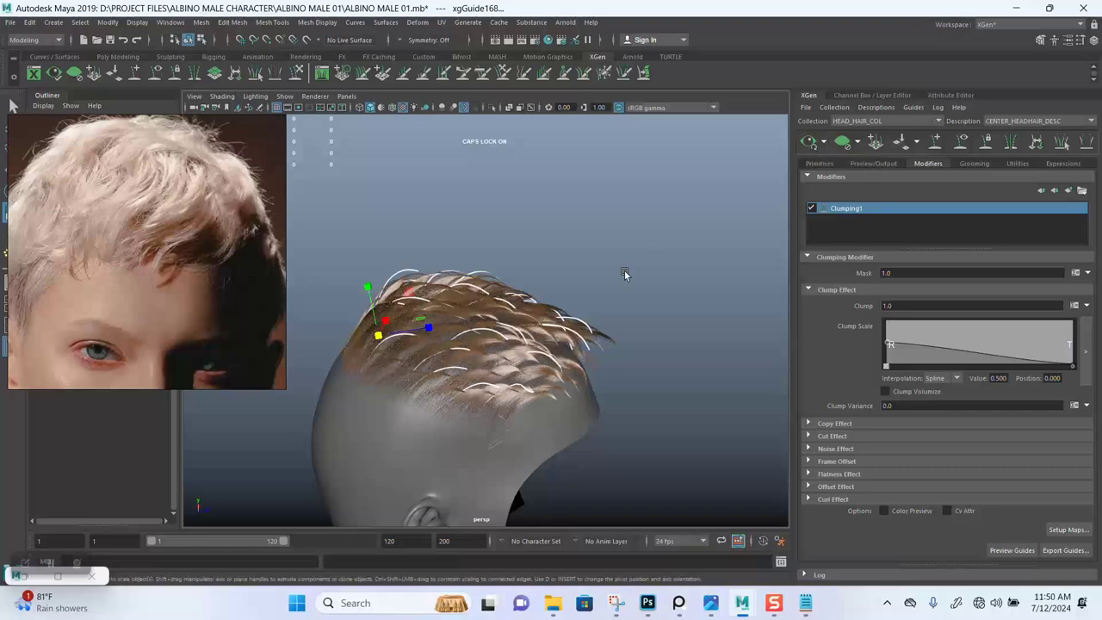
- In the maximized side view, select another crown guide group and rotate it to tilt that hair
{"action": "left_click_drag", "start_coordinate": [625, 273], "coordinate": [482, 306], "text": "alt"}
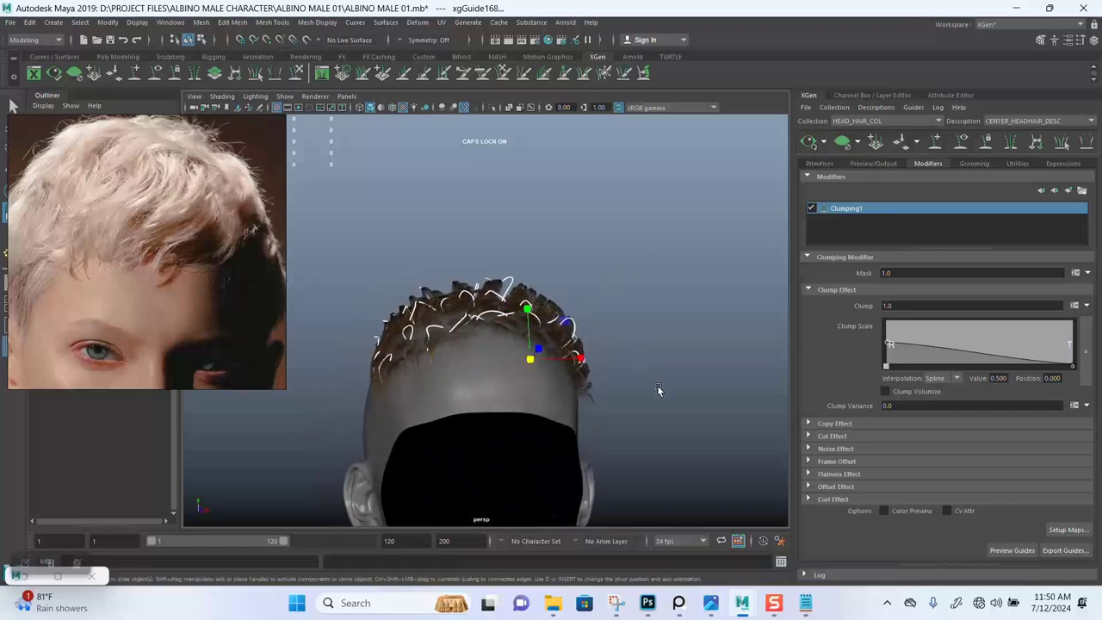
{"action": "key", "text": "space"}
{"action": "key", "text": "space"}
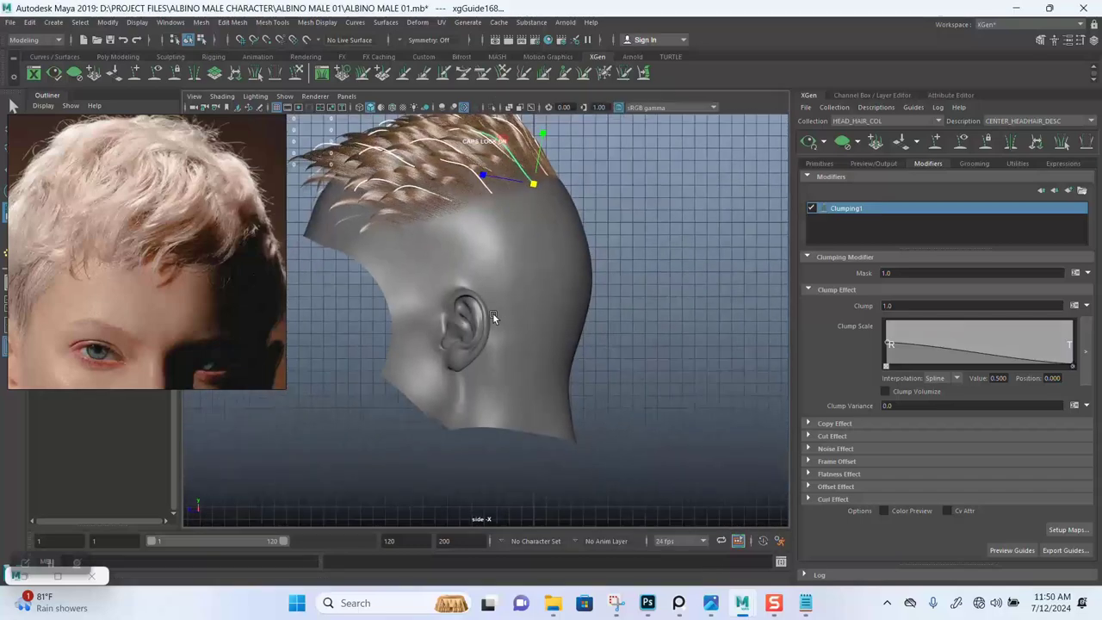
{"action": "middle_click_drag", "start_coordinate": [492, 316], "coordinate": [586, 396], "text": "alt"}
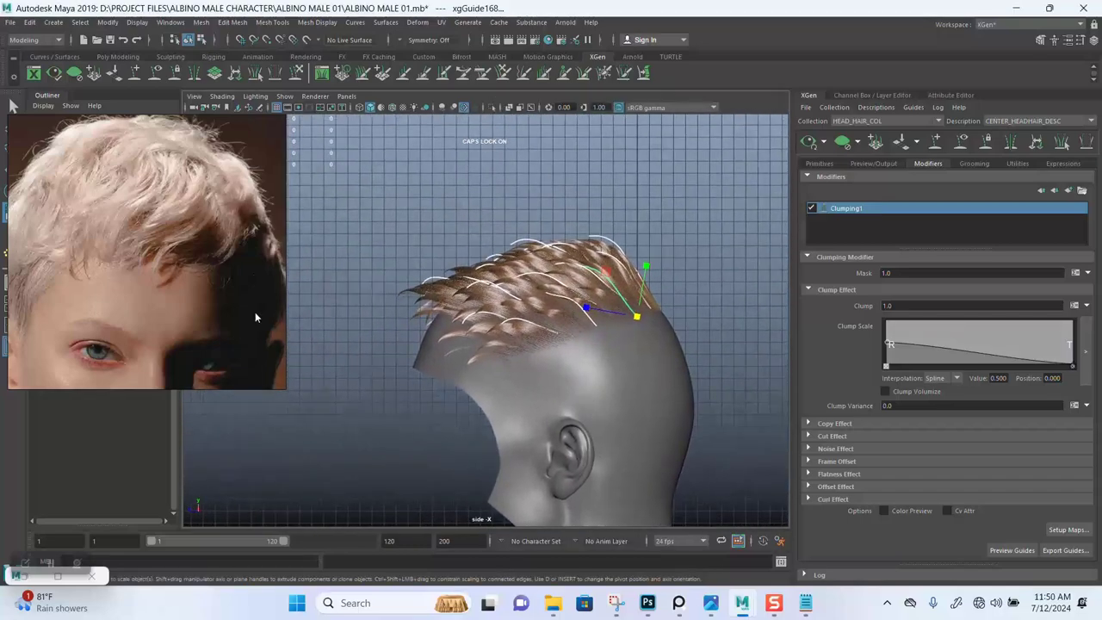
{"action": "scroll", "coordinate": [205, 292], "scroll_direction": "down", "scroll_amount": 4}
{"action": "left_click_drag", "start_coordinate": [633, 385], "coordinate": [581, 368], "text": "alt"}
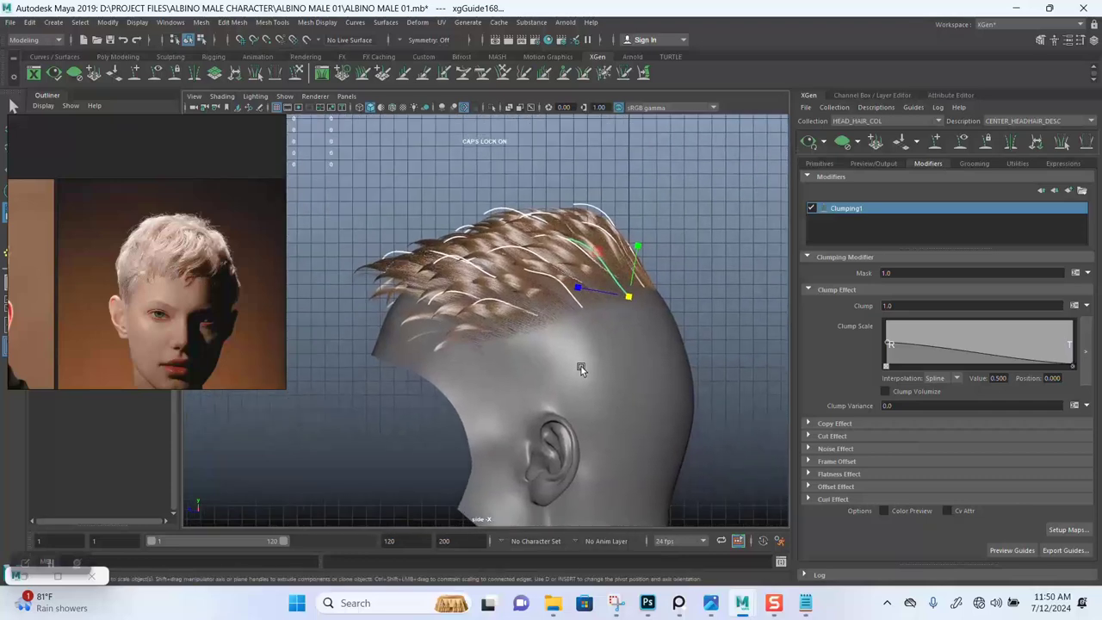
{"action": "middle_click_drag", "start_coordinate": [578, 366], "coordinate": [580, 391], "text": "alt"}
{"action": "left_click_drag", "start_coordinate": [493, 291], "coordinate": [536, 353]}
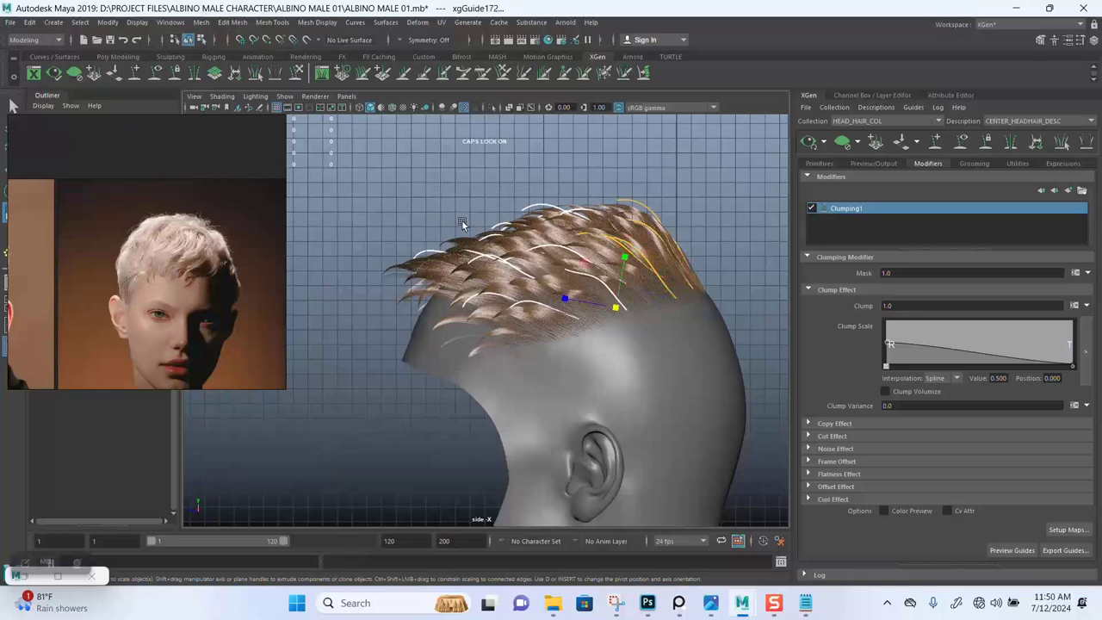
{"action": "key", "text": "e"}
{"action": "left_click_drag", "start_coordinate": [667, 276], "coordinate": [527, 231]}
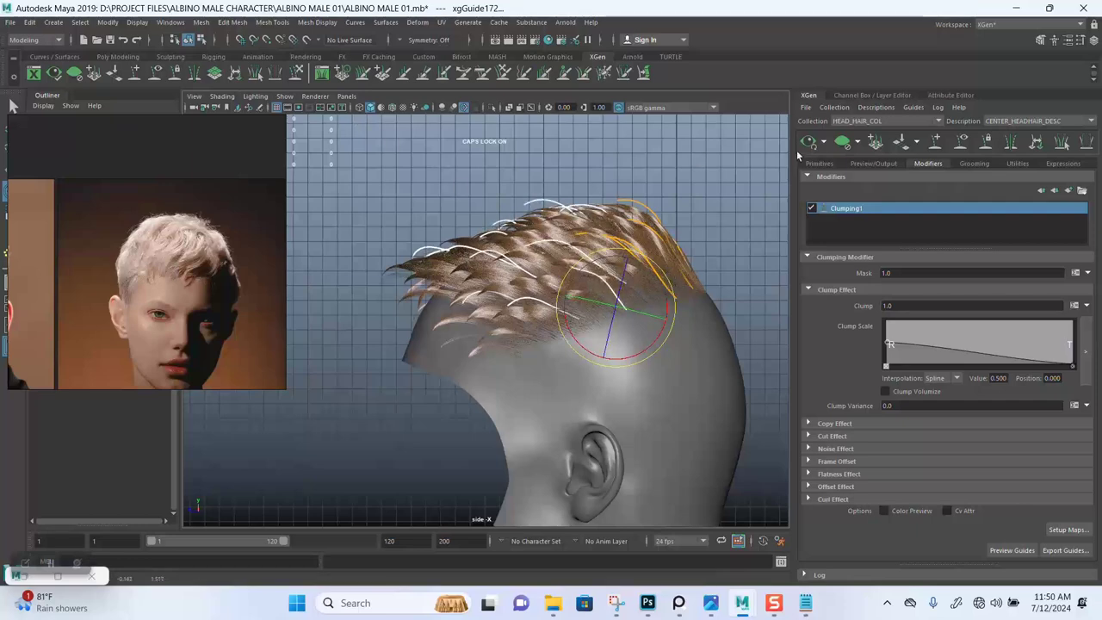
- Maximise the perspective view, orbit behind the head, and show the Primitives settings (Density 38.385)
{"action": "key", "text": "space"}
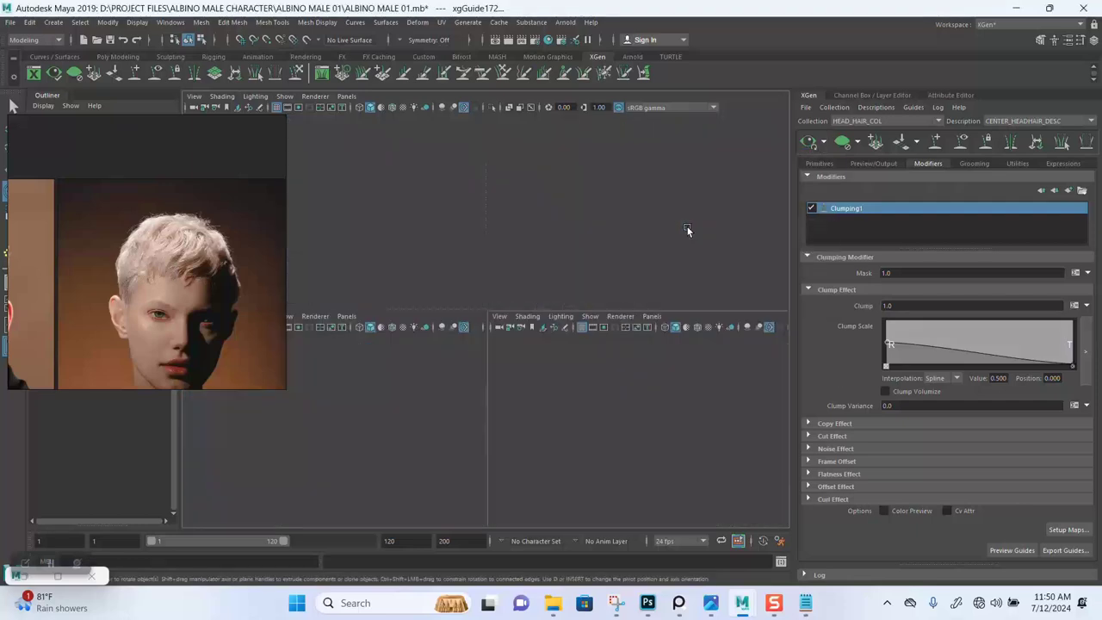
{"action": "key", "text": "space"}
{"action": "left_click_drag", "start_coordinate": [555, 299], "coordinate": [626, 235], "text": "alt"}
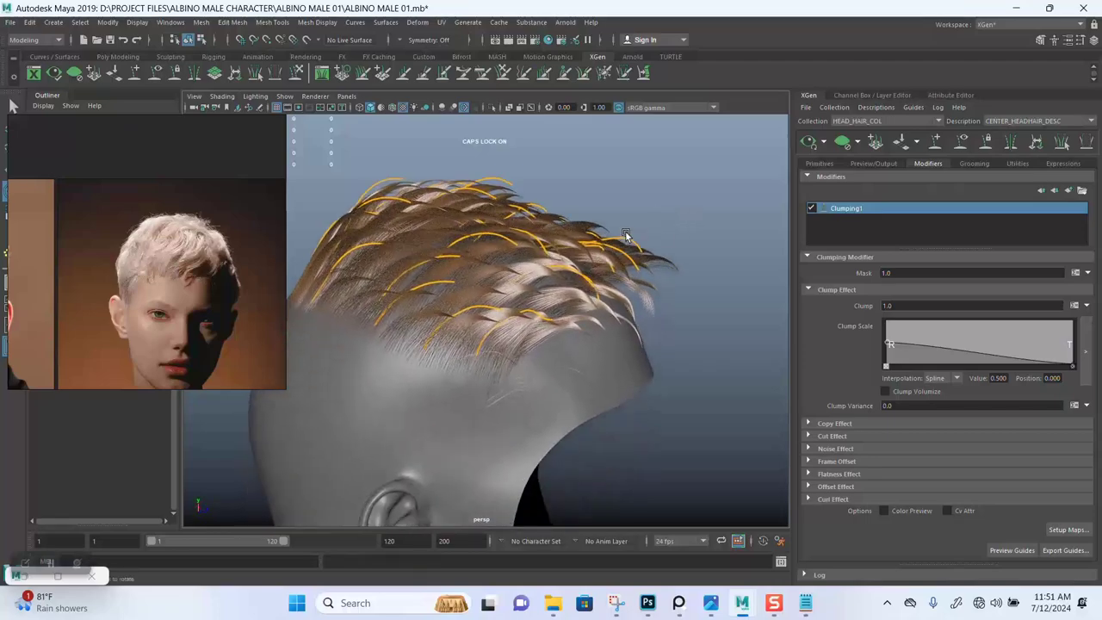
{"action": "left_click_drag", "start_coordinate": [567, 255], "coordinate": [253, 272], "text": "alt"}
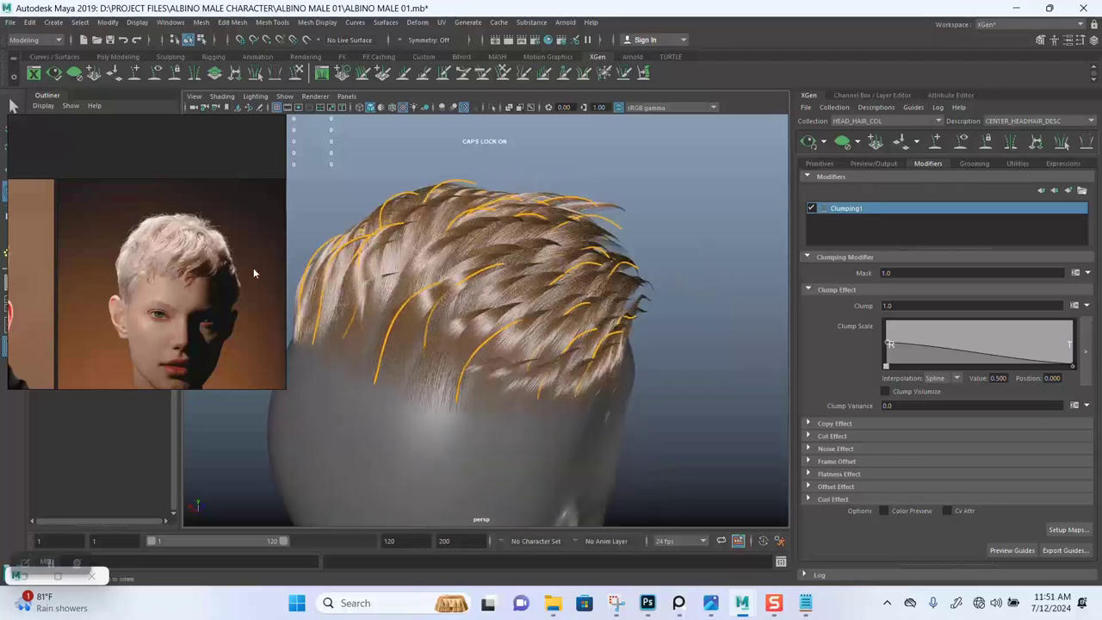
{"action": "scroll", "coordinate": [173, 249], "scroll_direction": "up", "scroll_amount": 3}
{"action": "scroll", "coordinate": [173, 248], "scroll_direction": "up", "scroll_amount": 2}
{"action": "left_click_drag", "start_coordinate": [495, 287], "coordinate": [507, 314], "text": "alt"}
{"action": "left_click", "coordinate": [820, 164]}
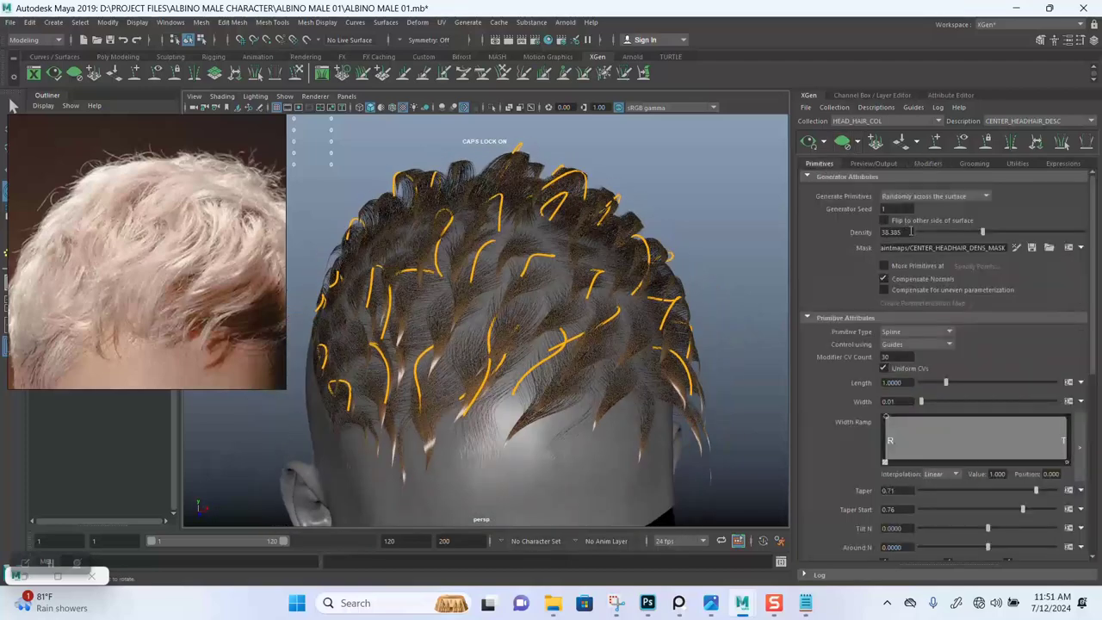
- Set the hair Density to 80 and orbit over the crown to inspect the thicker hair
{"action": "left_click_drag", "start_coordinate": [910, 231], "coordinate": [846, 232]}
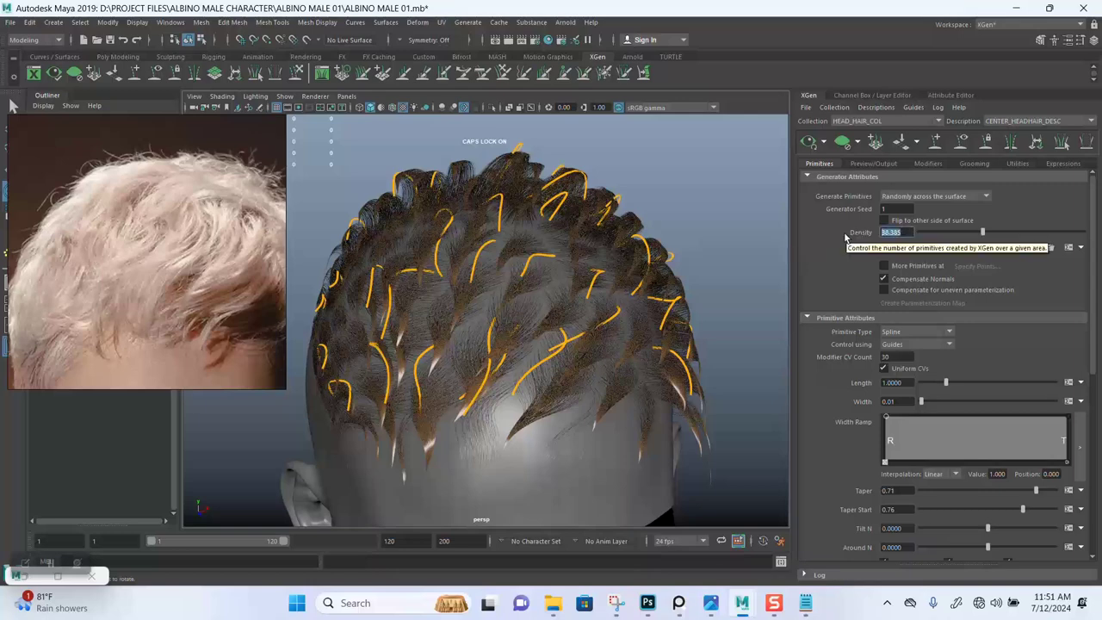
{"action": "key", "text": "Return"}
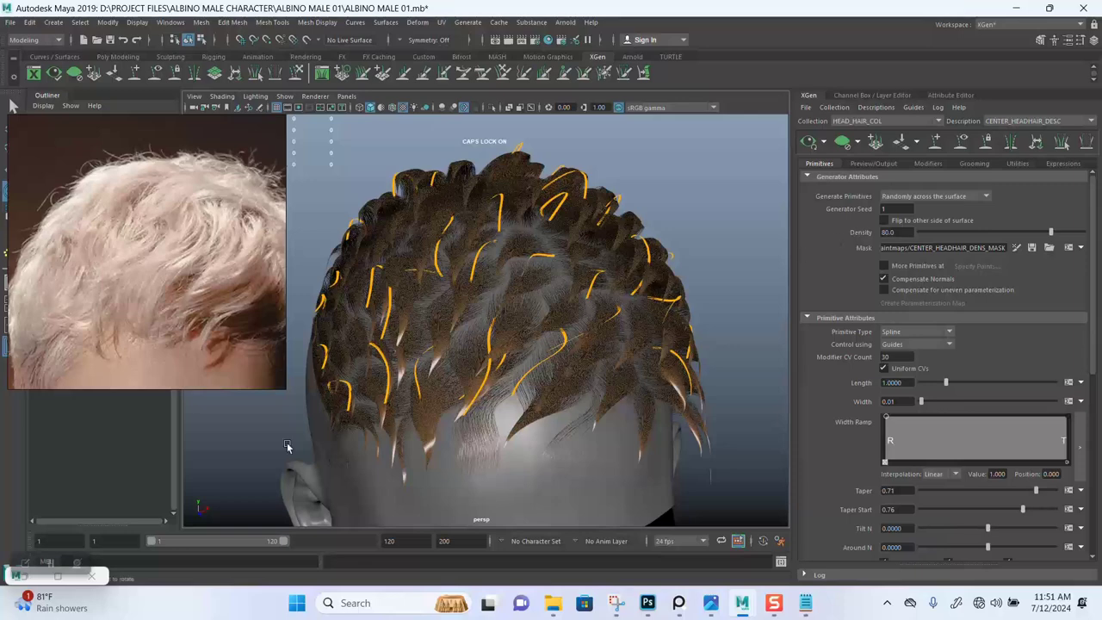
{"action": "scroll", "coordinate": [611, 375], "scroll_direction": "up", "scroll_amount": 3}
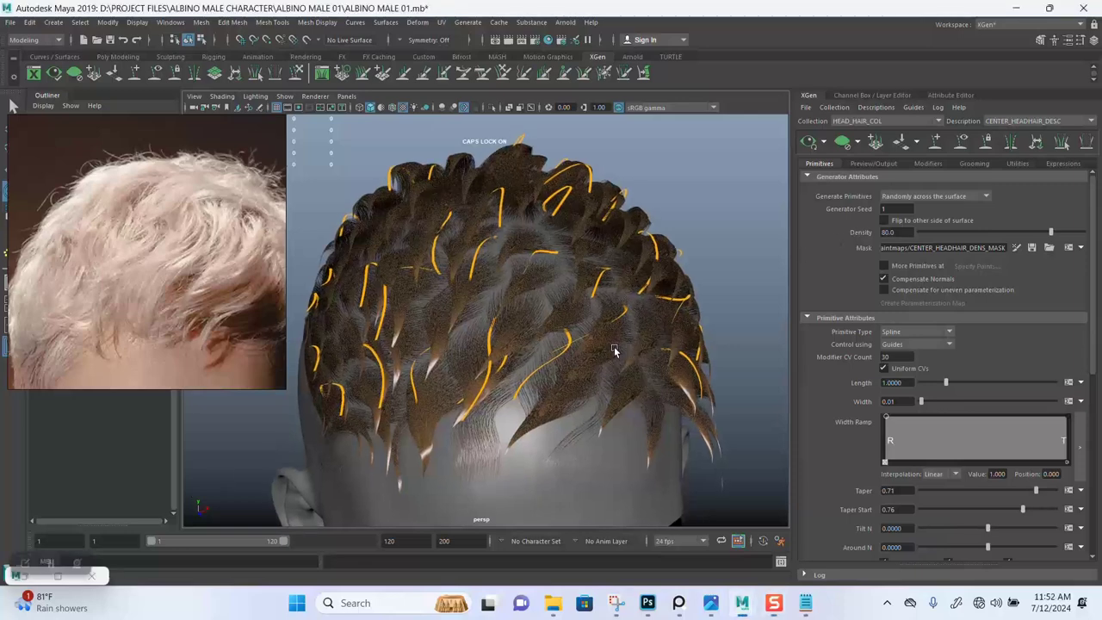
{"action": "left_click_drag", "start_coordinate": [610, 375], "coordinate": [610, 317], "text": "alt"}
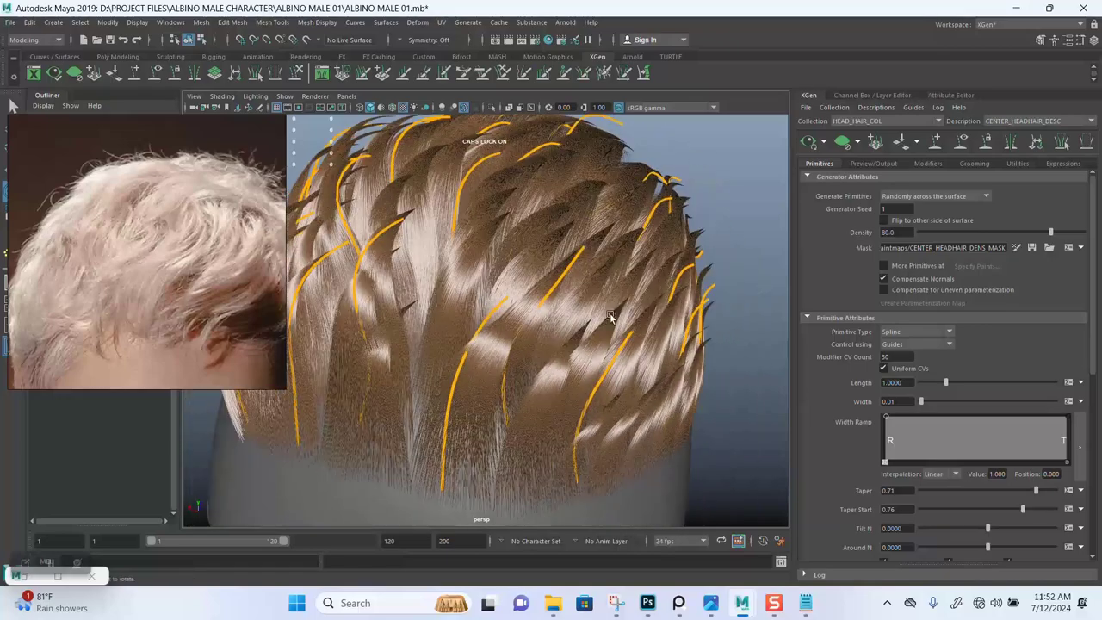
{"action": "left_click_drag", "start_coordinate": [508, 256], "coordinate": [621, 329], "text": "alt"}
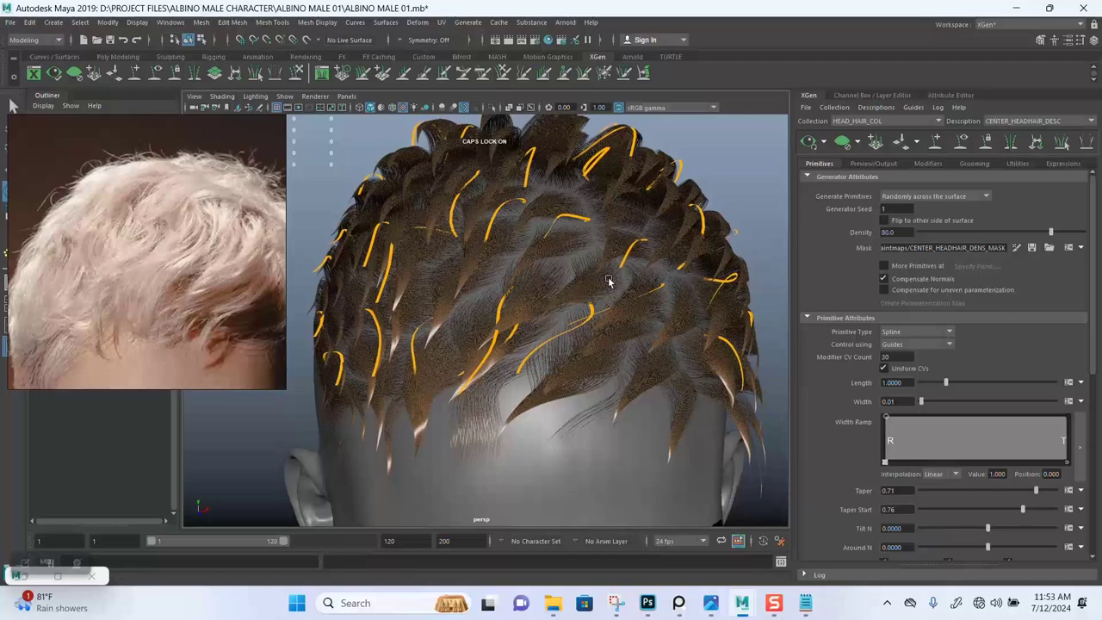
{"action": "left_click_drag", "start_coordinate": [612, 325], "coordinate": [613, 332], "text": "alt"}
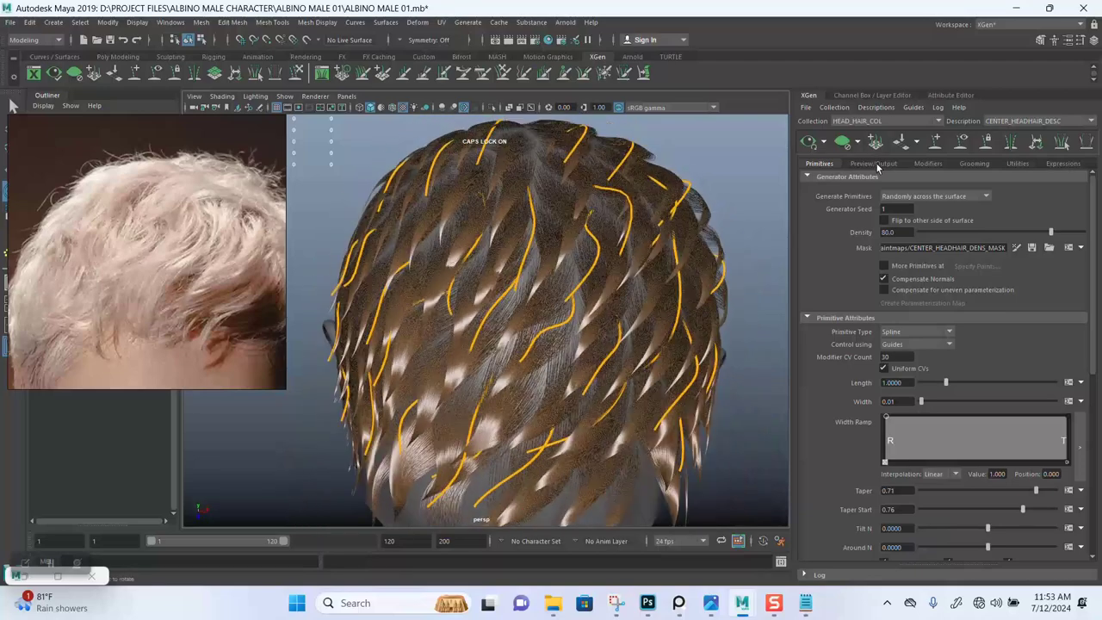
- Return to the Clumping1 modifier and open its Generate Clumping Maps dialog
{"action": "left_click", "coordinate": [887, 164]}
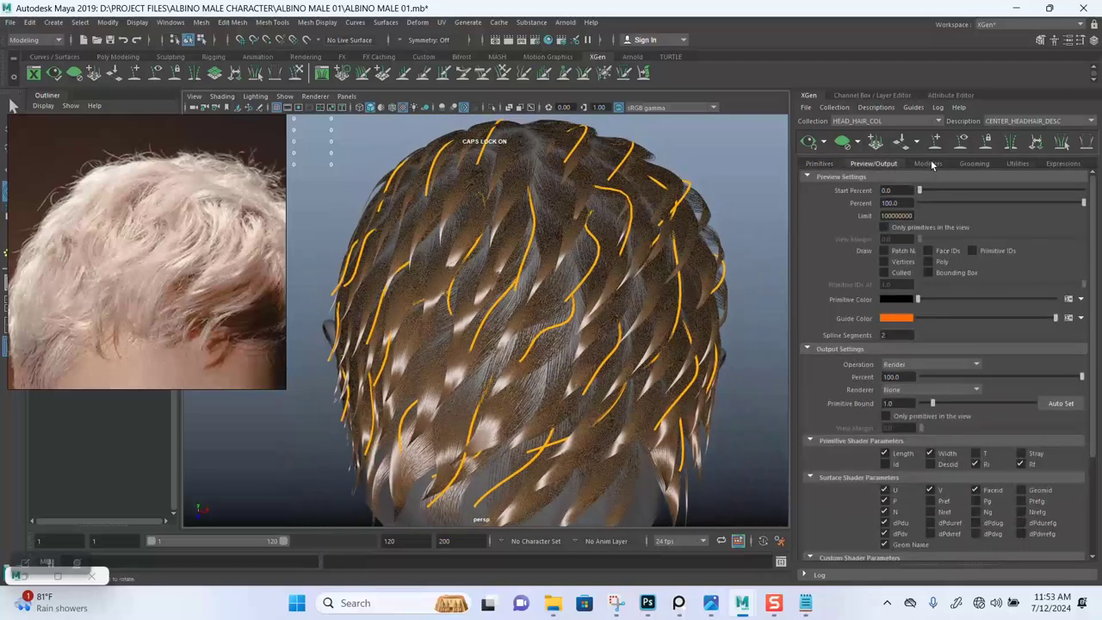
{"action": "left_click", "coordinate": [928, 163]}
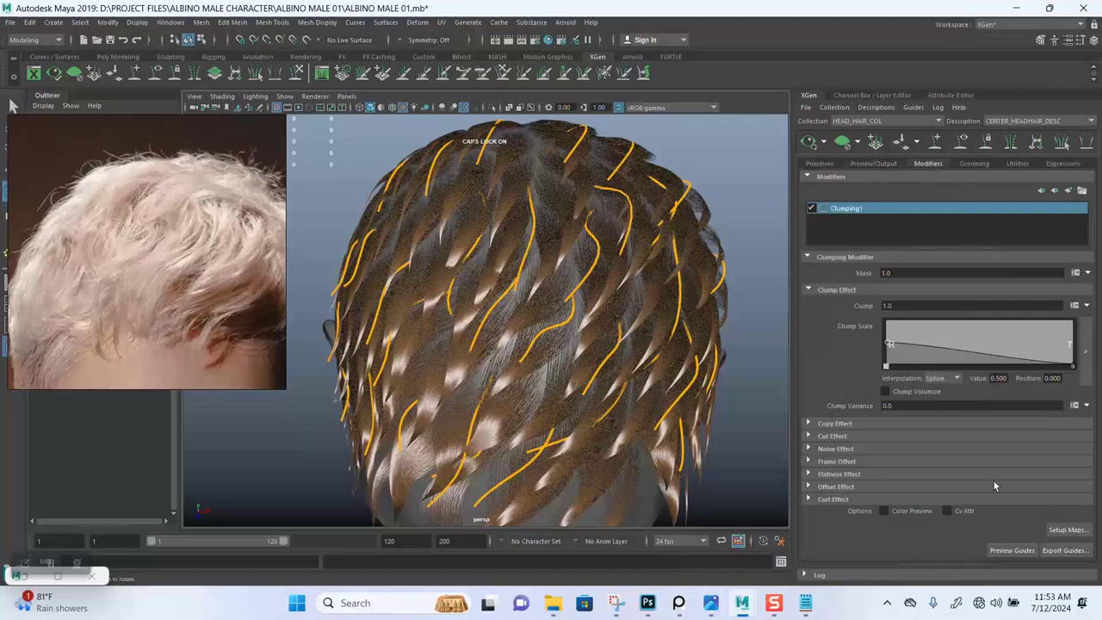
{"action": "left_click", "coordinate": [1054, 529]}
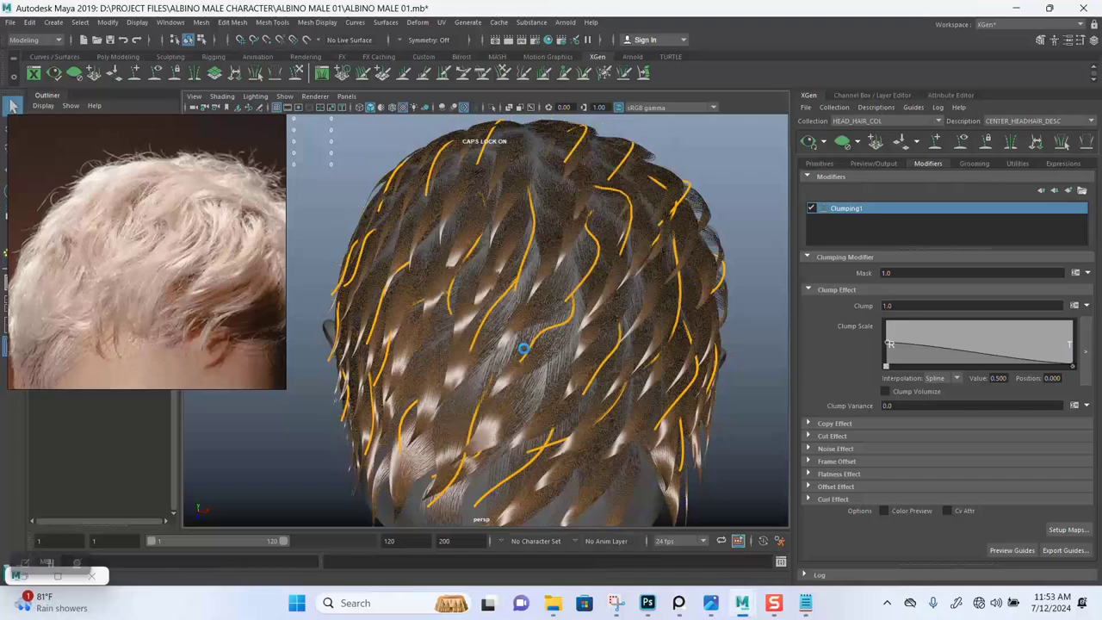
- Raise the tip end and adjust the middle point of Clumping1's Clump Scale ramp, checking the crown
{"action": "left_click_drag", "start_coordinate": [559, 366], "coordinate": [596, 332], "text": "alt"}
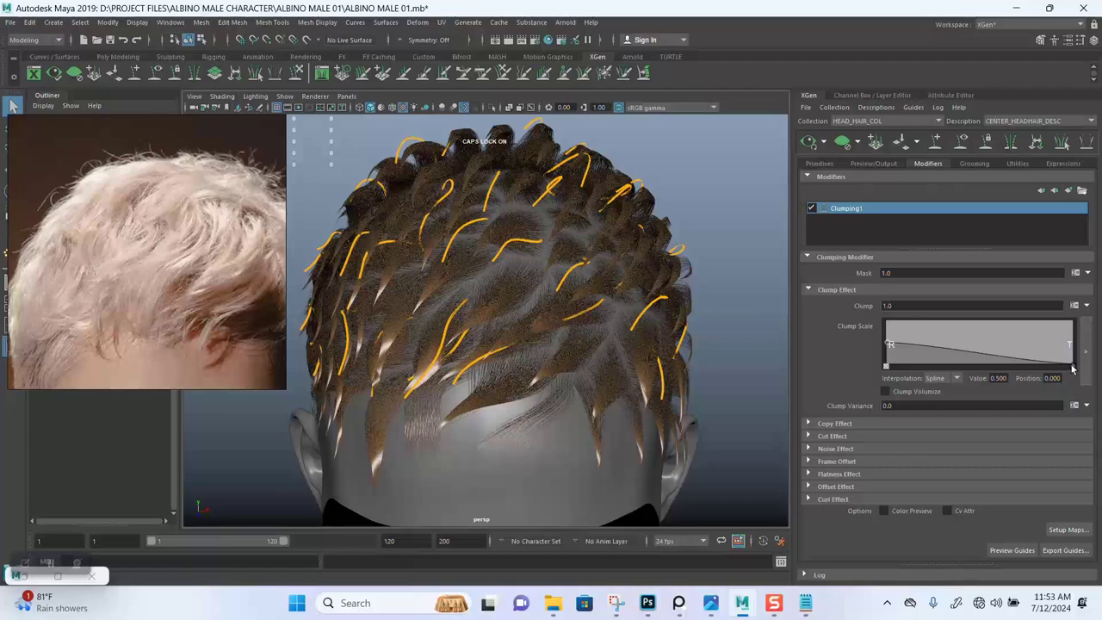
{"action": "left_click_drag", "start_coordinate": [1072, 362], "coordinate": [1073, 354]}
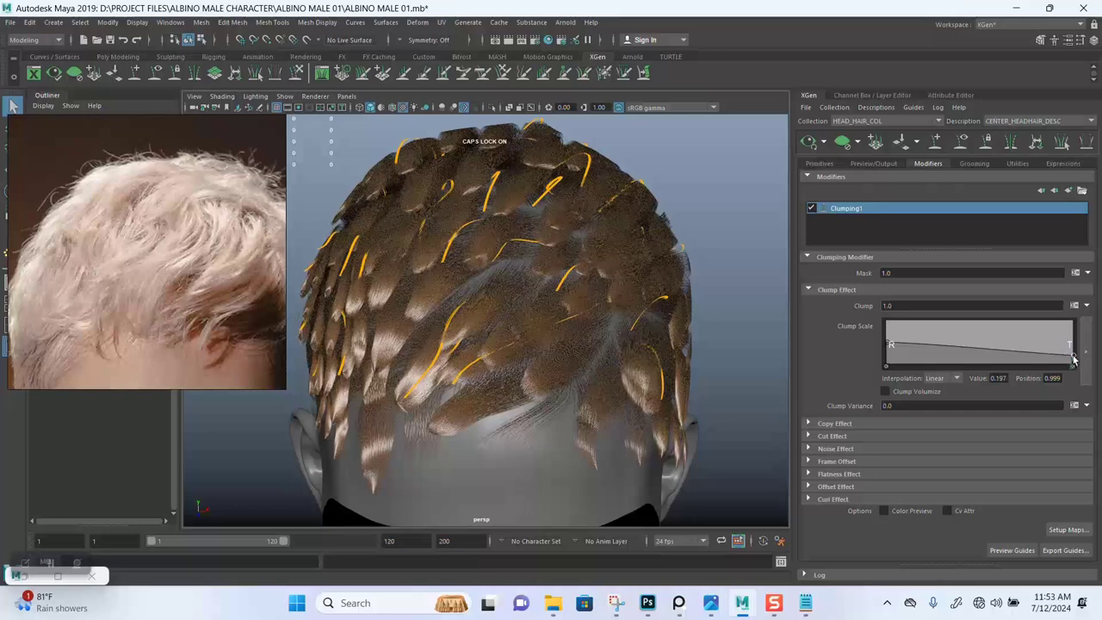
{"action": "left_click_drag", "start_coordinate": [1071, 356], "coordinate": [1073, 362]}
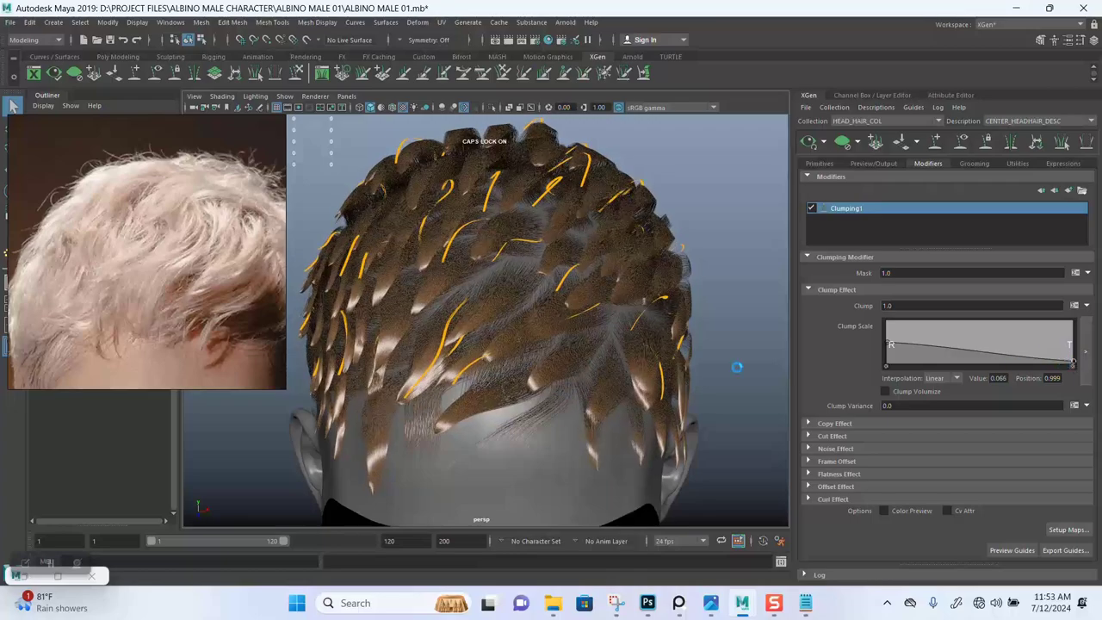
{"action": "left_click_drag", "start_coordinate": [588, 335], "coordinate": [638, 353], "text": "alt"}
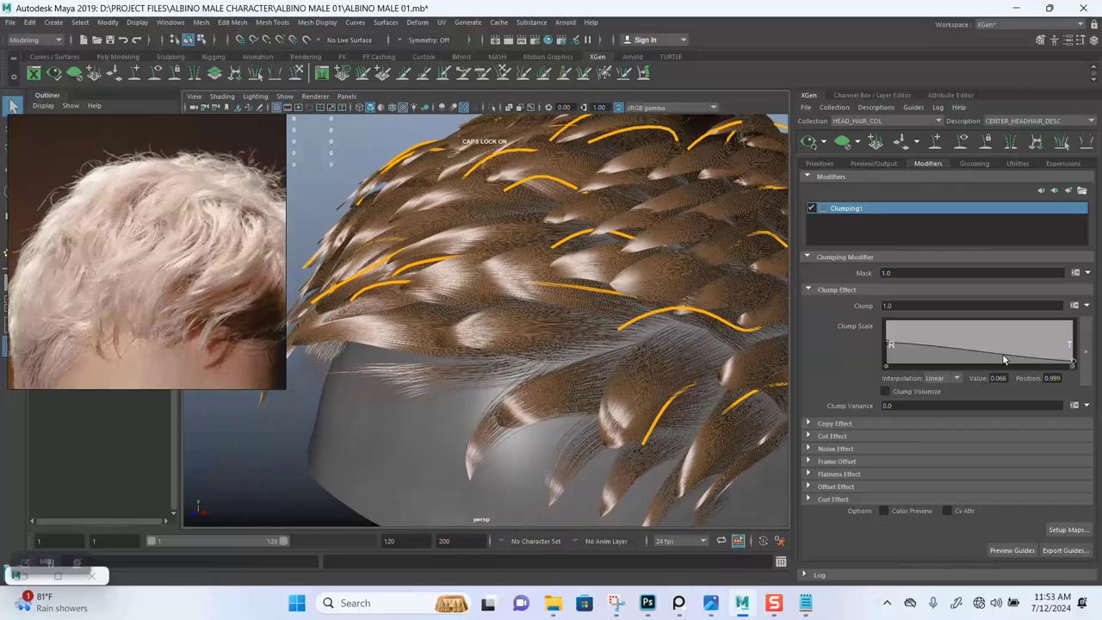
{"action": "left_click_drag", "start_coordinate": [996, 355], "coordinate": [997, 359]}
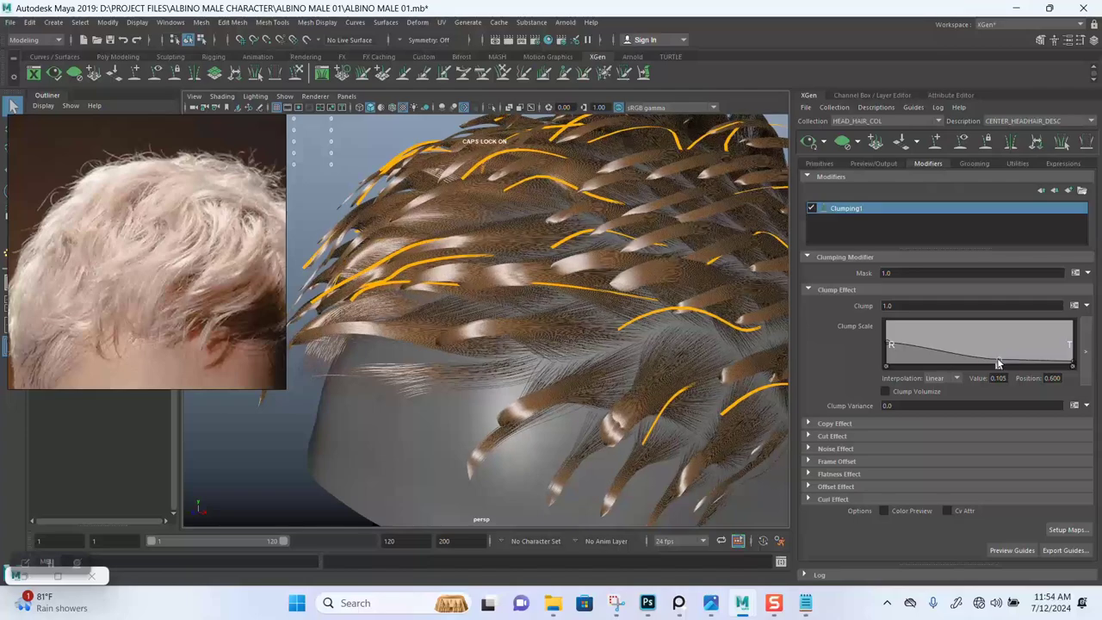
{"action": "left_click_drag", "start_coordinate": [558, 328], "coordinate": [637, 305], "text": "alt"}
{"action": "scroll", "coordinate": [632, 370], "scroll_direction": "up", "scroll_amount": 5}
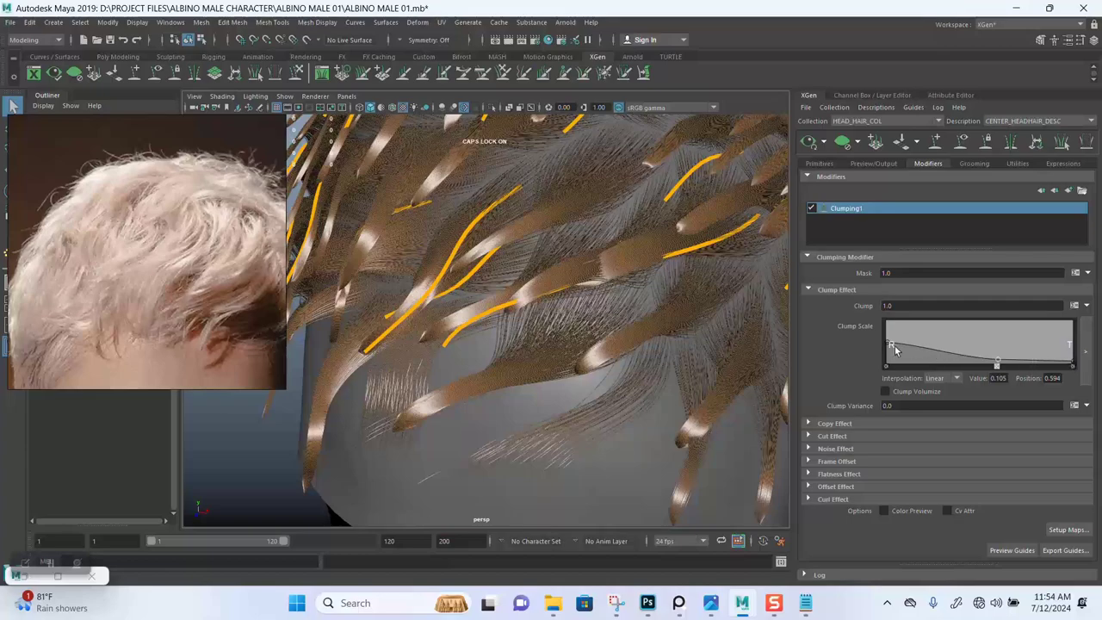
{"action": "left_click_drag", "start_coordinate": [618, 365], "coordinate": [761, 354], "text": "alt"}
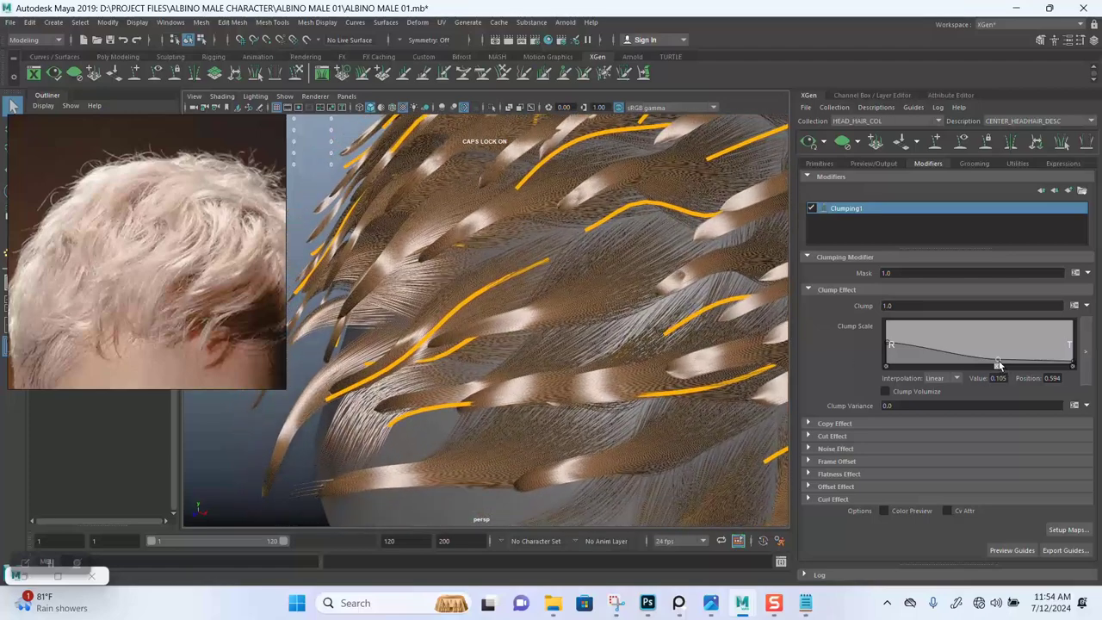
{"action": "left_click_drag", "start_coordinate": [997, 352], "coordinate": [1038, 358]}
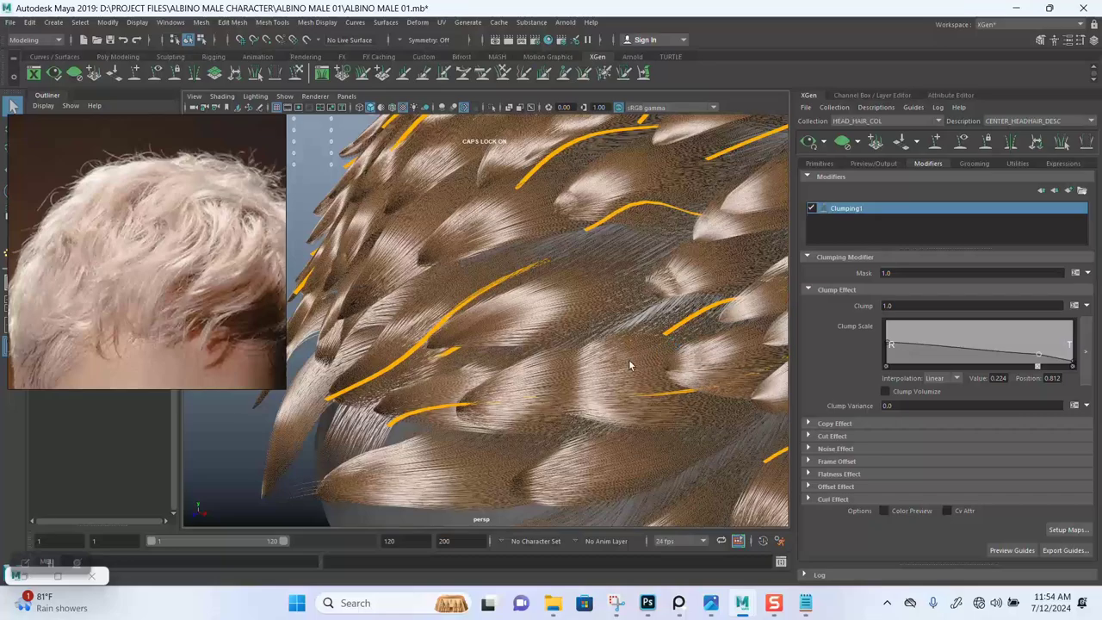
- Lower the root end of the Clump Scale ramp to 0.658
{"action": "left_click_drag", "start_coordinate": [631, 364], "coordinate": [661, 310], "text": "alt"}
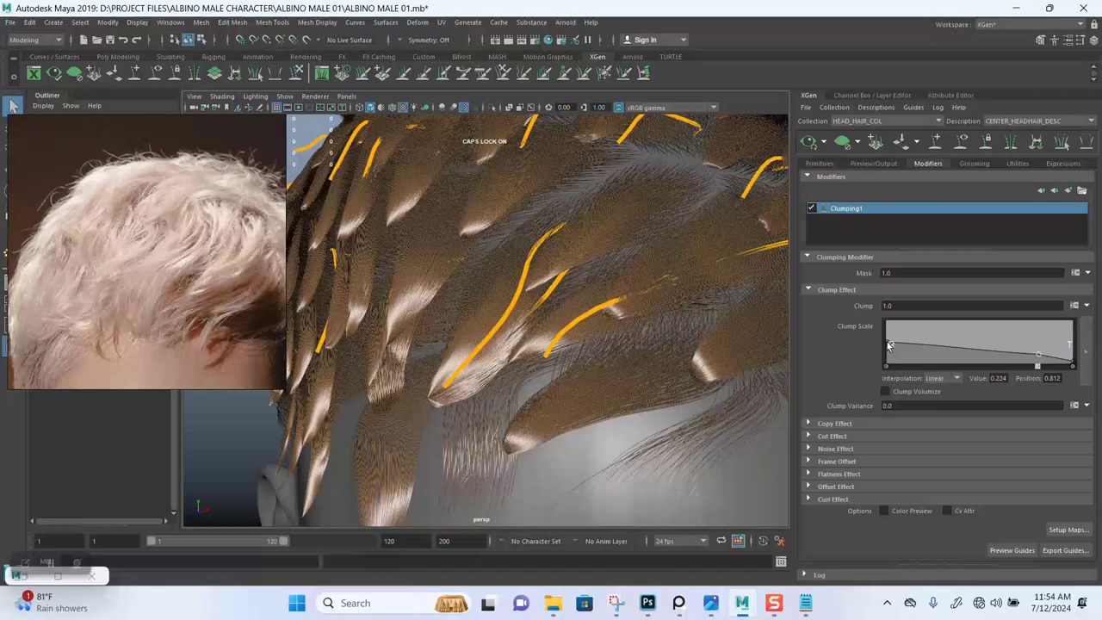
{"action": "left_click_drag", "start_coordinate": [884, 345], "coordinate": [884, 347]}
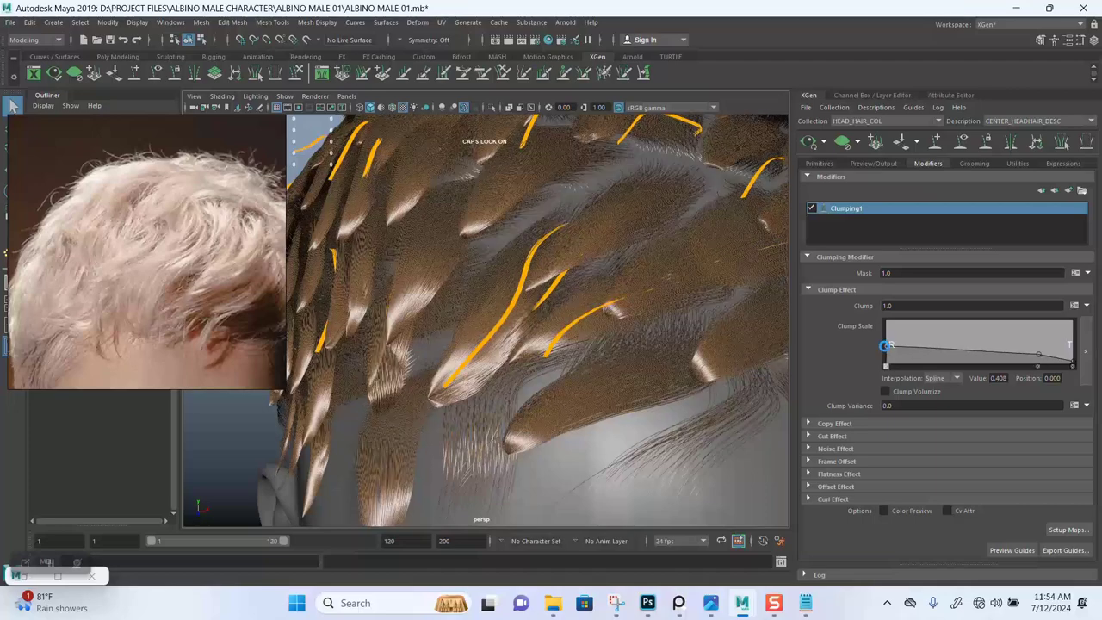
{"action": "left_click_drag", "start_coordinate": [884, 345], "coordinate": [888, 334]}
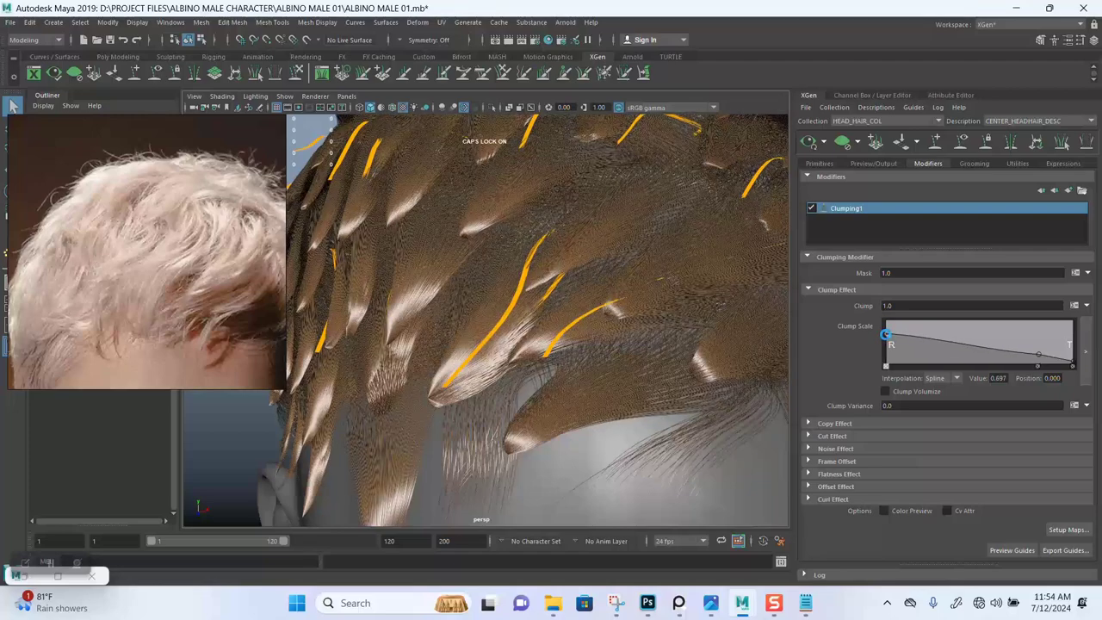
{"action": "left_click_drag", "start_coordinate": [885, 333], "coordinate": [886, 335]}
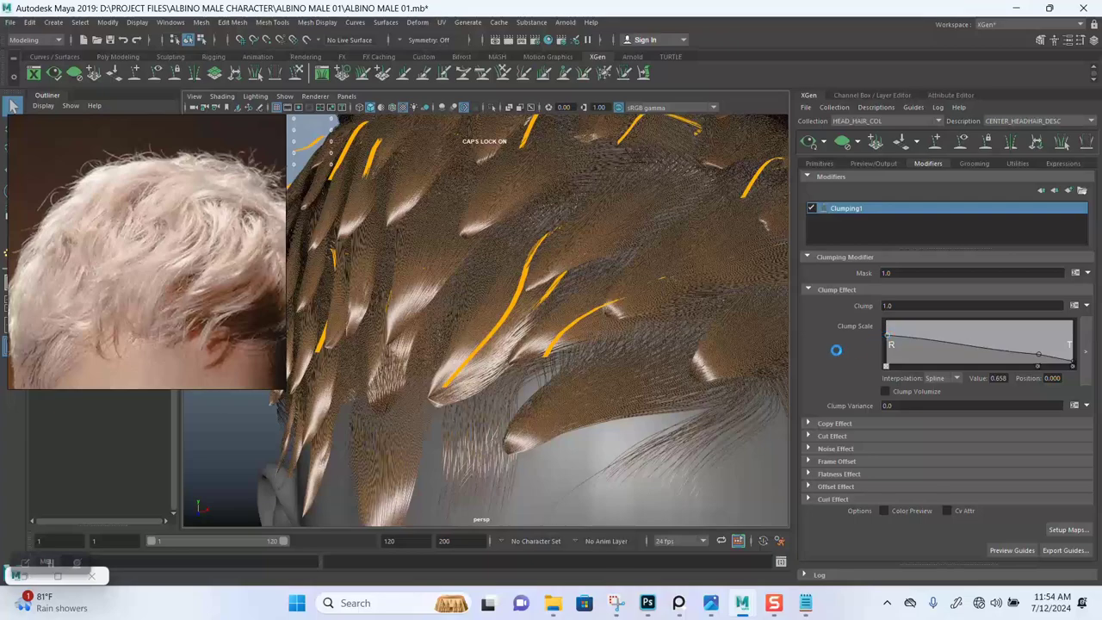
{"action": "left_click_drag", "start_coordinate": [634, 365], "coordinate": [652, 344], "text": "alt"}
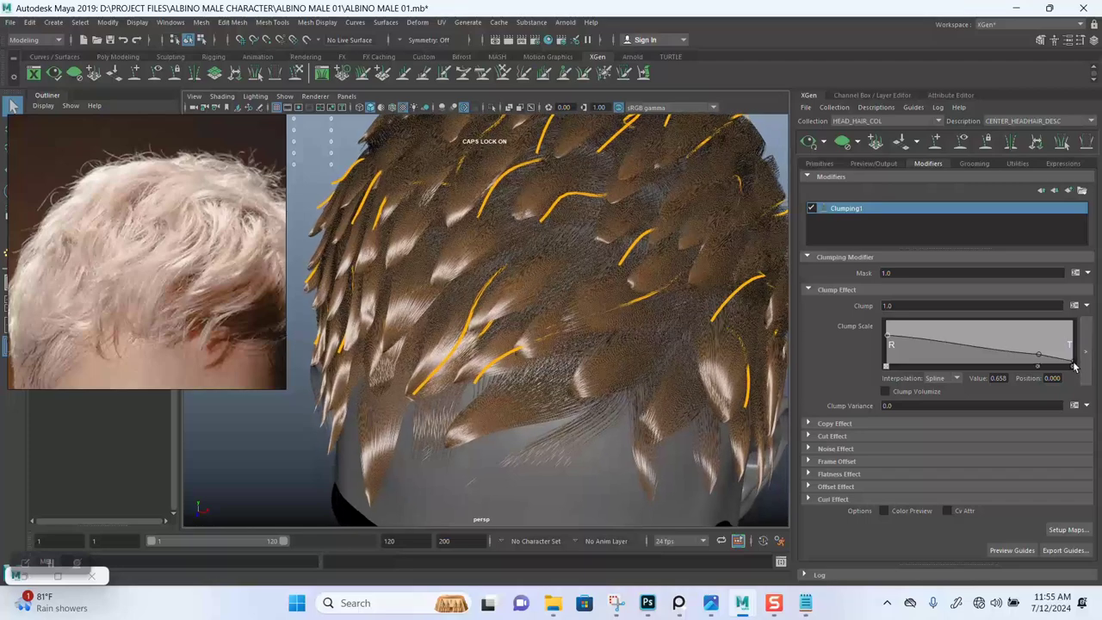
- Set the Clump Scale ramp's tip point to 0.105, checking the hair from several angles
{"action": "left_click_drag", "start_coordinate": [1072, 362], "coordinate": [1074, 351]}
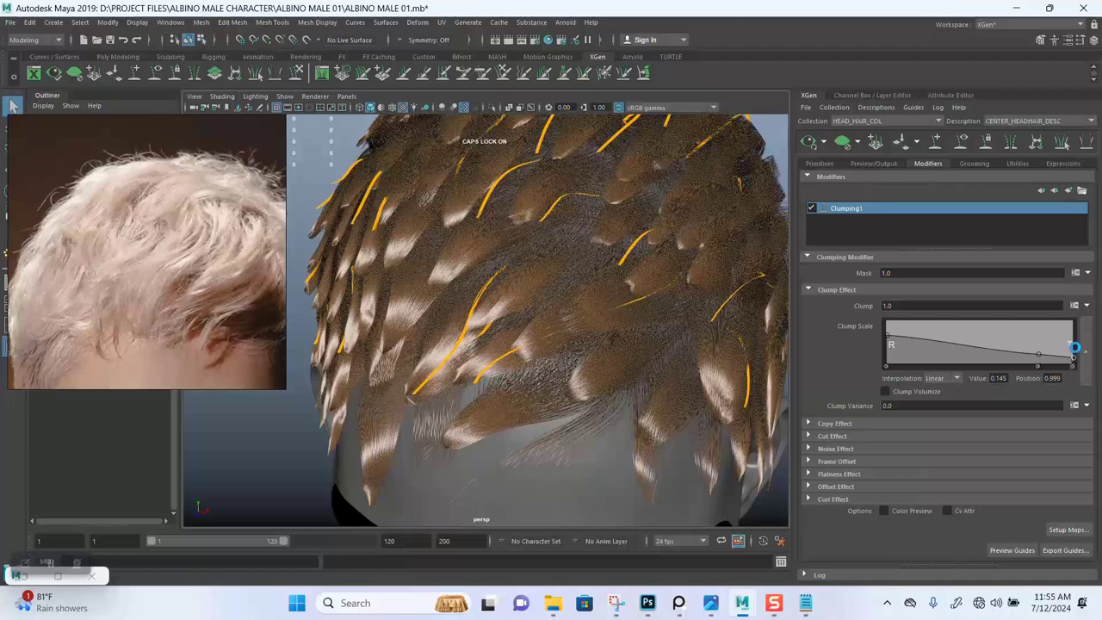
{"action": "left_click_drag", "start_coordinate": [1074, 347], "coordinate": [1072, 365]}
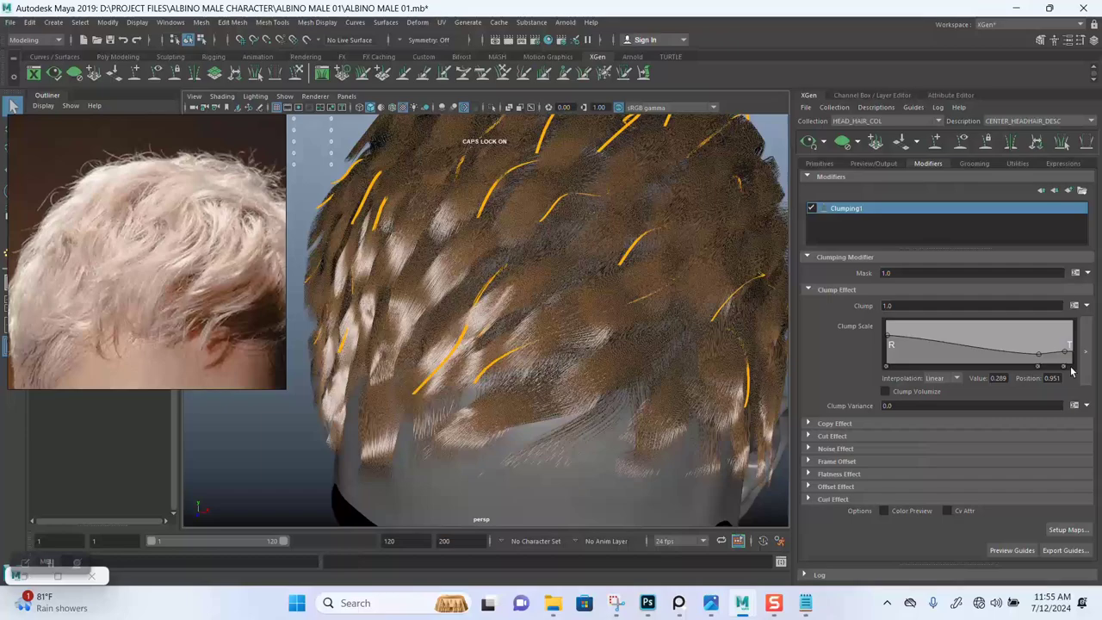
{"action": "left_click_drag", "start_coordinate": [562, 365], "coordinate": [568, 332], "text": "alt"}
{"action": "scroll", "coordinate": [578, 386], "scroll_direction": "up", "scroll_amount": 5}
{"action": "scroll", "coordinate": [597, 388], "scroll_direction": "down", "scroll_amount": 5}
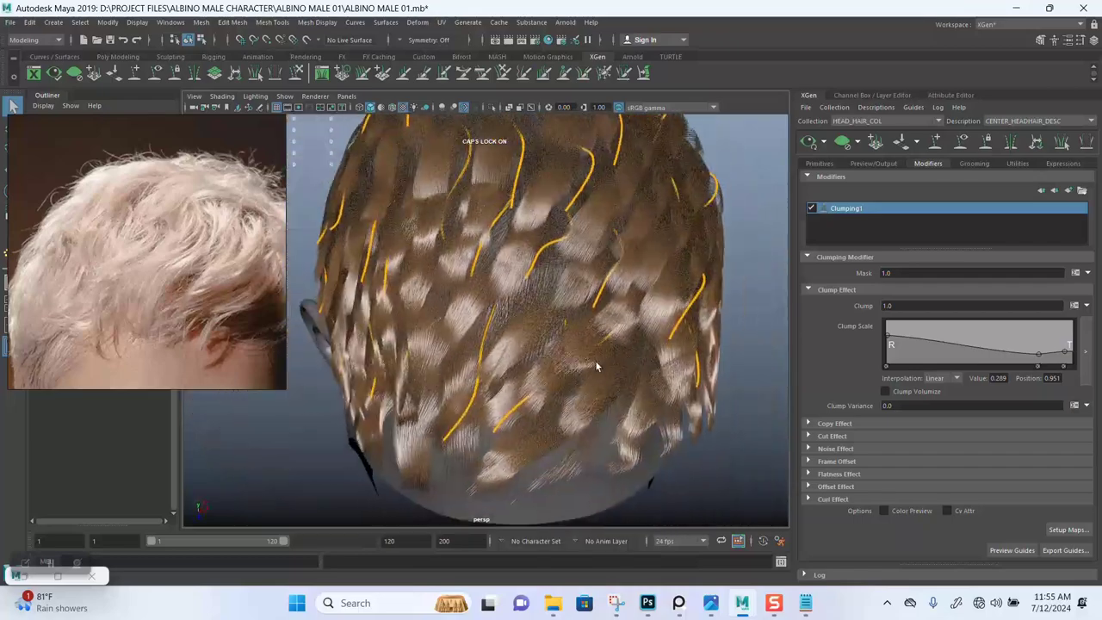
{"action": "scroll", "coordinate": [615, 366], "scroll_direction": "up", "scroll_amount": 2}
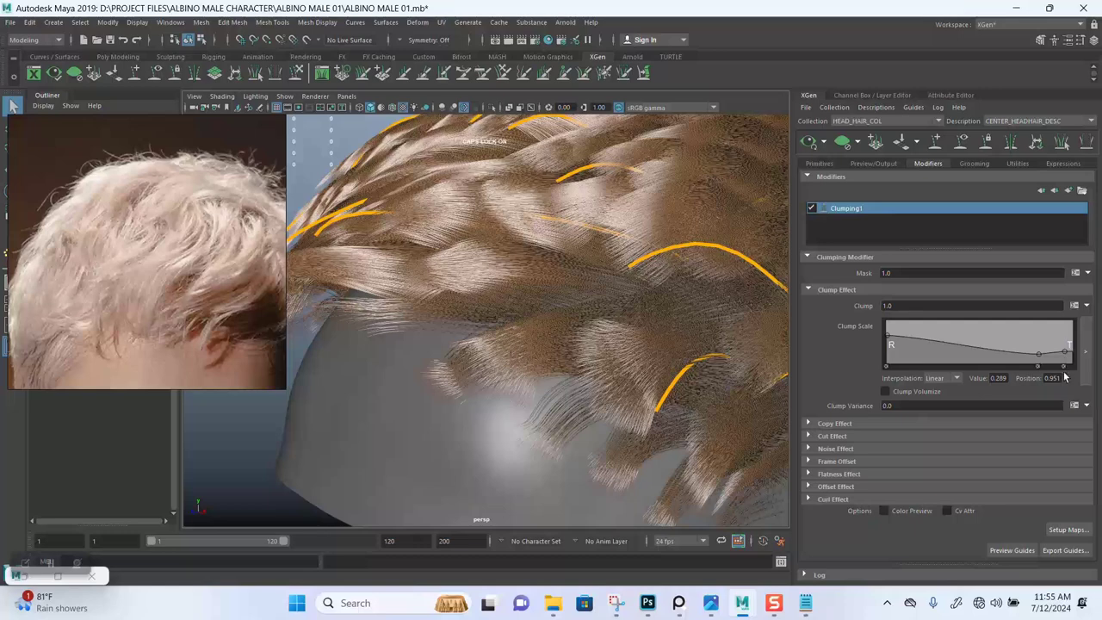
{"action": "mouse_move", "coordinate": [1065, 370]}
{"action": "left_mouse_down"}
{"action": "mouse_move", "coordinate": [1069, 378]}
{"action": "mouse_move", "coordinate": [1074, 360]}
{"action": "left_mouse_up"}
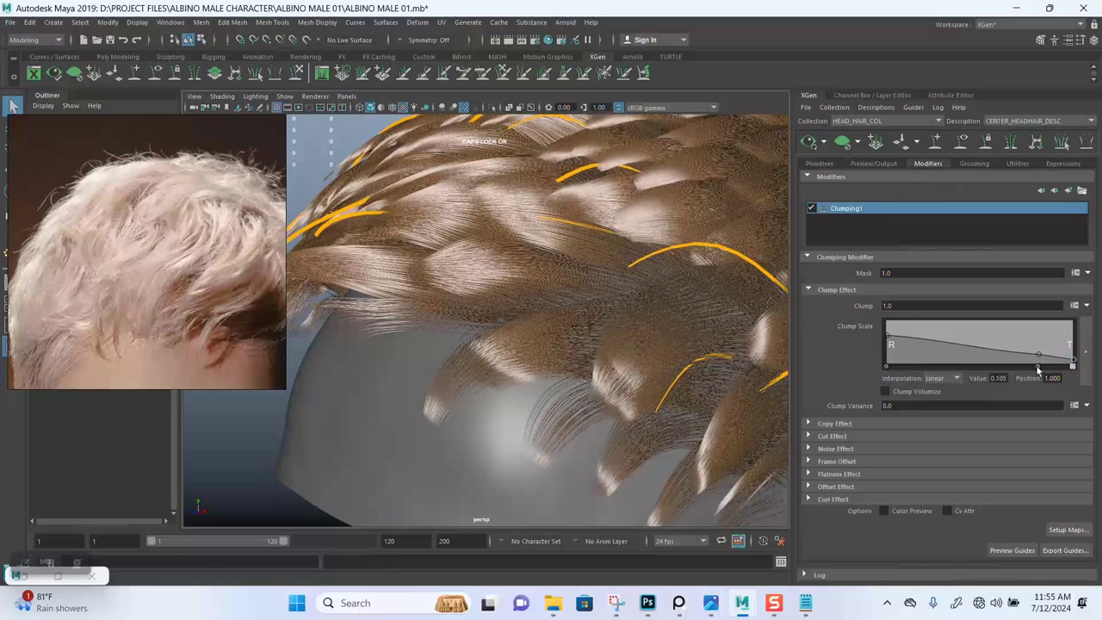
{"action": "scroll", "coordinate": [582, 268], "scroll_direction": "down", "scroll_amount": 5}
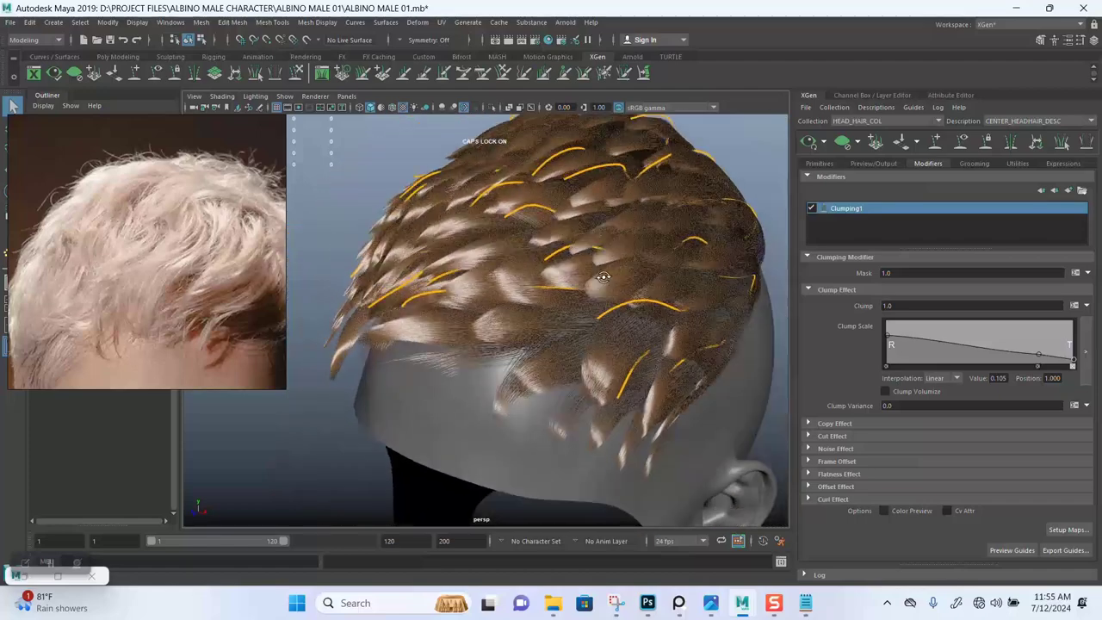
{"action": "left_click_drag", "start_coordinate": [603, 276], "coordinate": [497, 300], "text": "alt"}
{"action": "scroll", "coordinate": [585, 293], "scroll_direction": "up", "scroll_amount": 3}
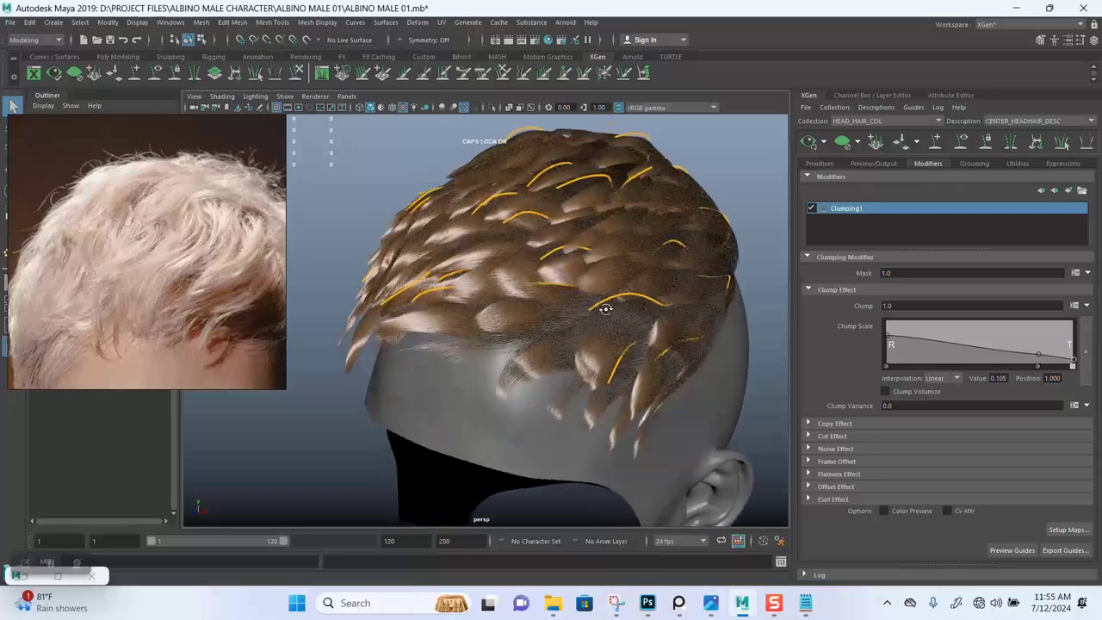
{"action": "mouse_move", "coordinate": [605, 309]}
{"action": "left_mouse_down", "text": "alt"}
{"action": "mouse_move", "coordinate": [536, 352]}
{"action": "mouse_move", "coordinate": [594, 320]}
{"action": "left_mouse_up", "text": "alt"}
- Set the description's Modifier CV Count to 50 in the Primitives attributes
{"action": "left_click", "coordinate": [819, 164]}
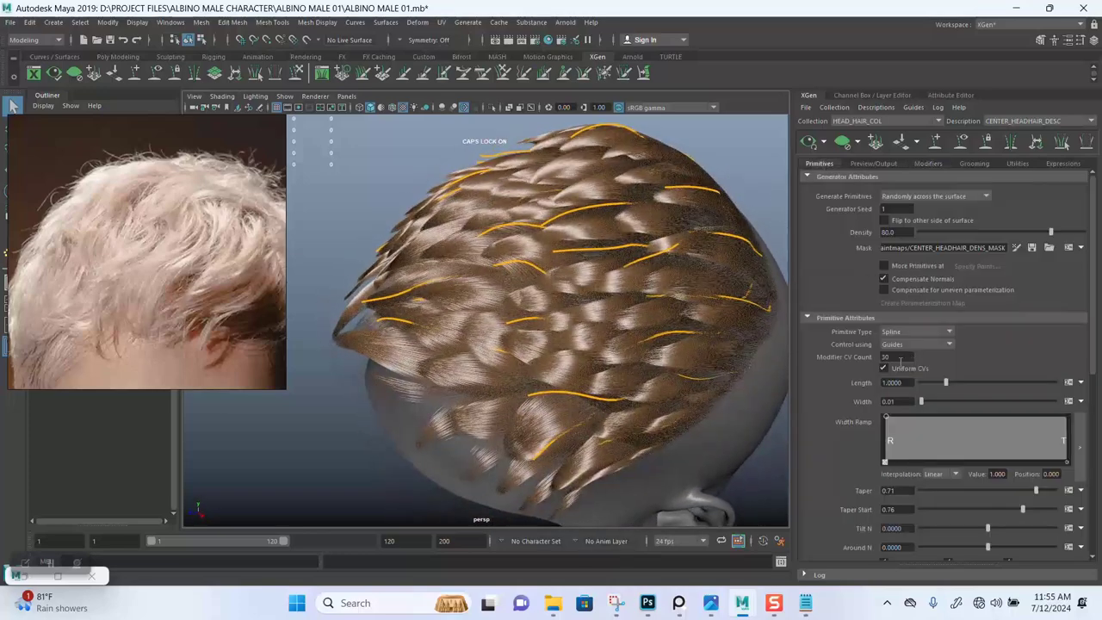
{"action": "left_click_drag", "start_coordinate": [901, 361], "coordinate": [871, 355]}
{"action": "type", "text": "50"}
{"action": "key", "text": "Return"}
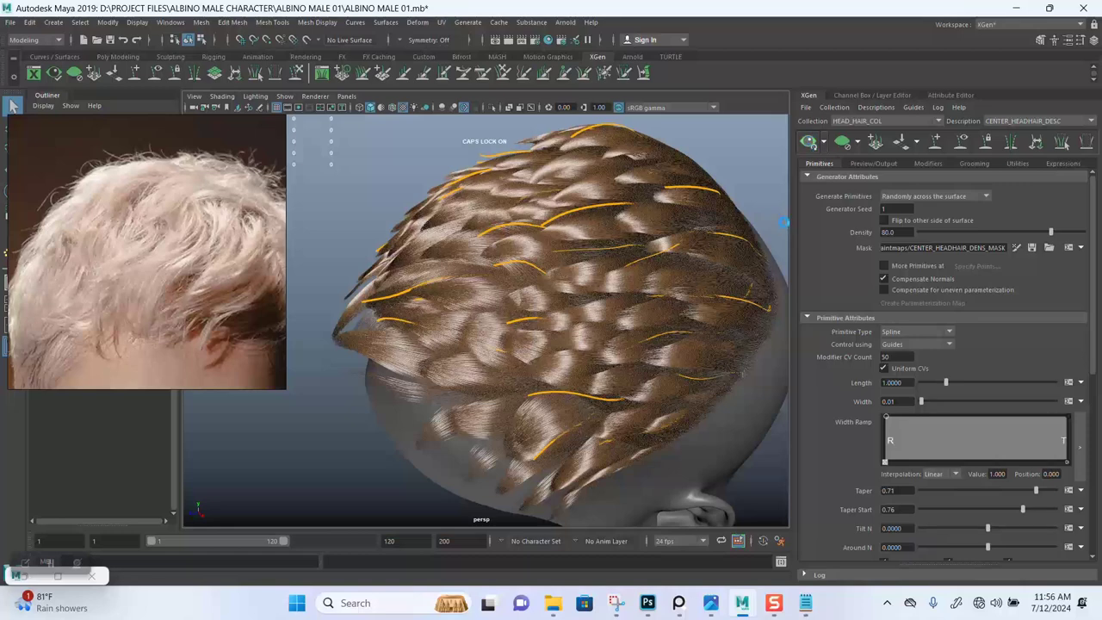
- Regenerate and save Clumping1's clumping maps, then inspect the clumped hair
{"action": "left_click", "coordinate": [925, 163]}
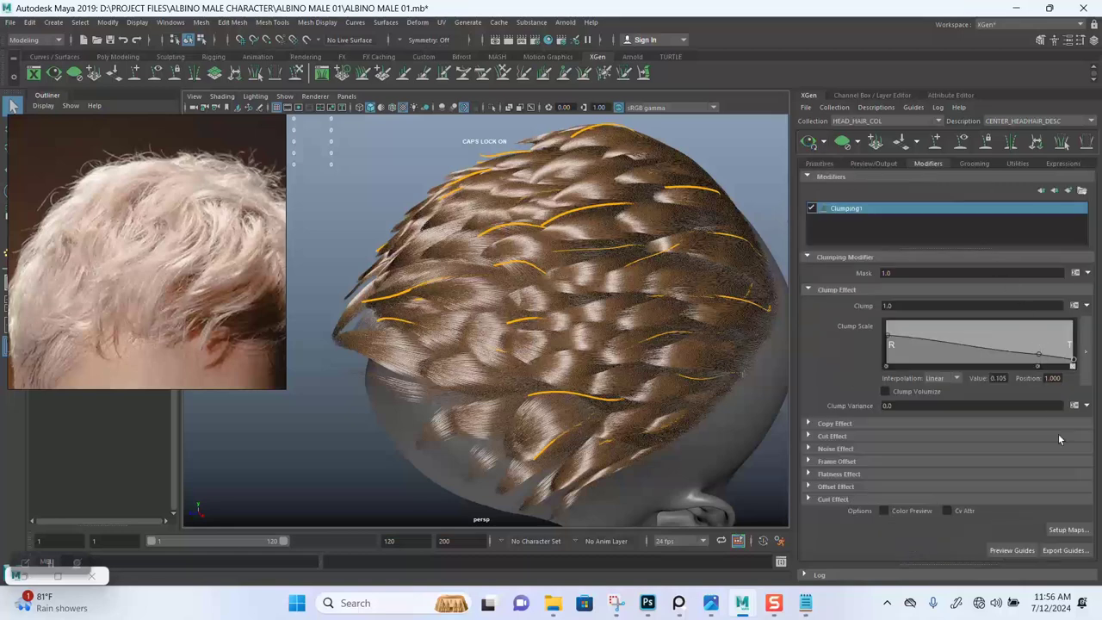
{"action": "left_click", "coordinate": [1067, 529]}
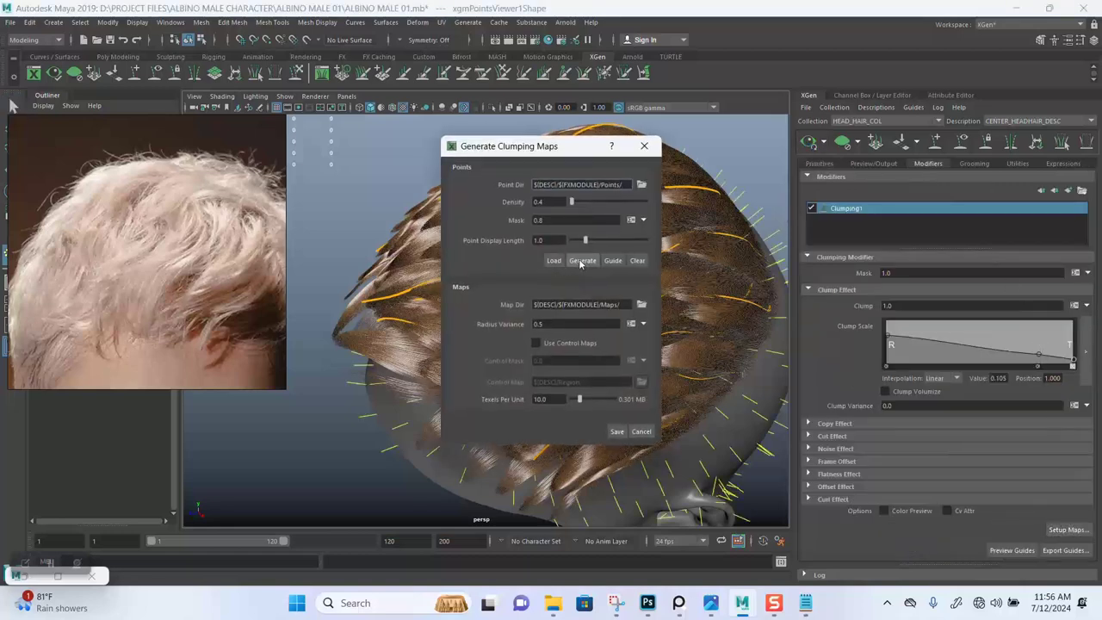
{"action": "left_click", "coordinate": [582, 260]}
{"action": "left_click", "coordinate": [616, 431]}
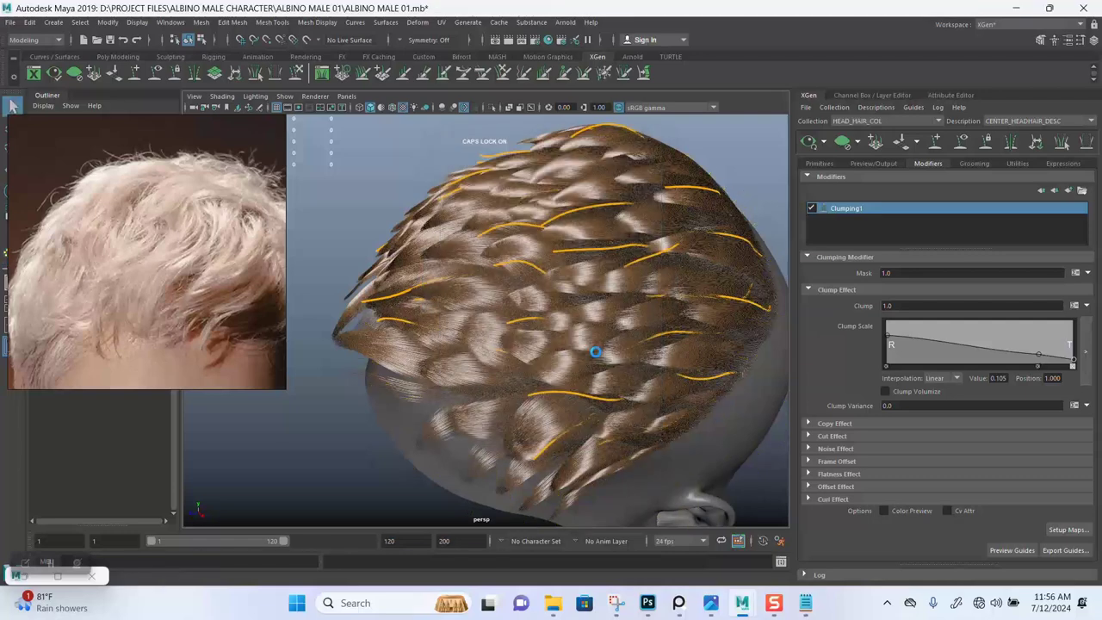
{"action": "left_click_drag", "start_coordinate": [595, 350], "coordinate": [568, 329], "text": "alt"}
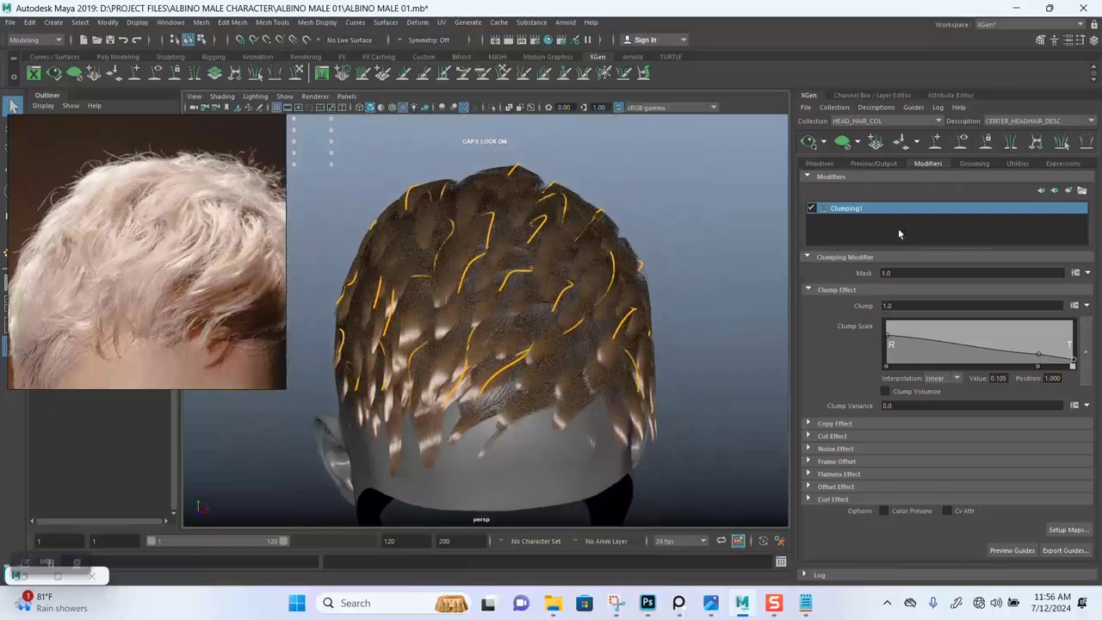
- Add a second Clumping modifier, Clumping2, to the description
{"action": "left_click", "coordinate": [1069, 192]}
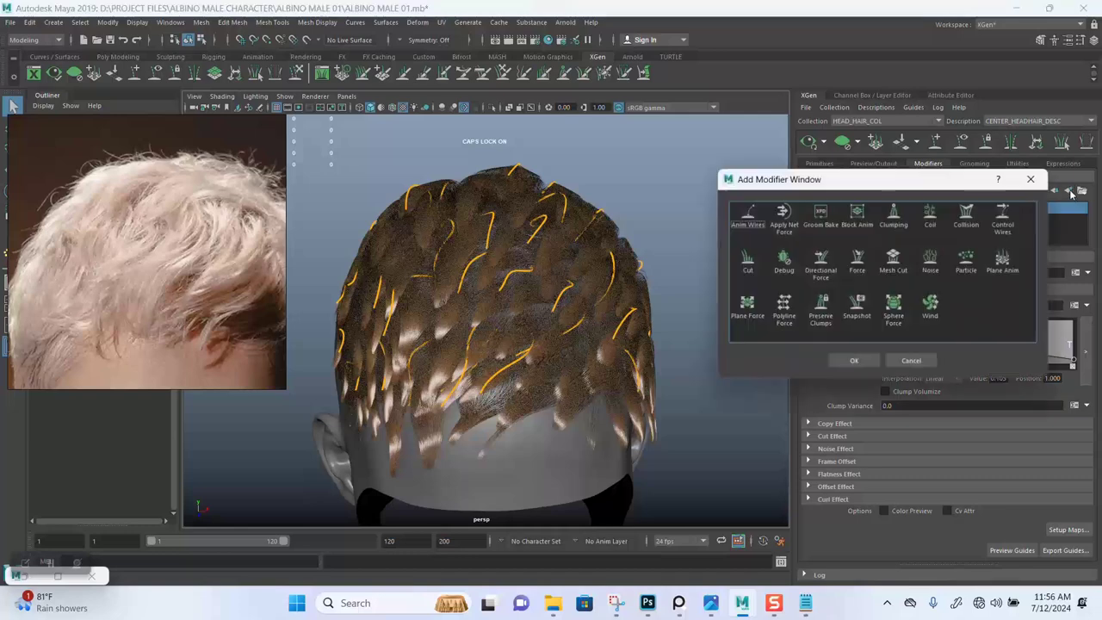
{"action": "left_click", "coordinate": [894, 219]}
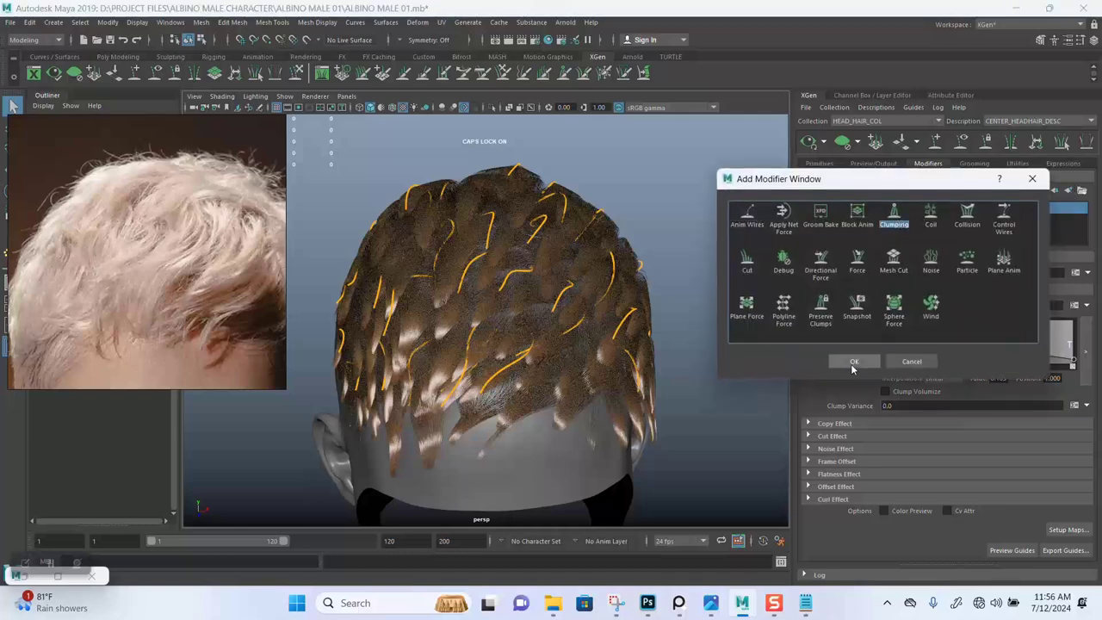
{"action": "left_click", "coordinate": [851, 362]}
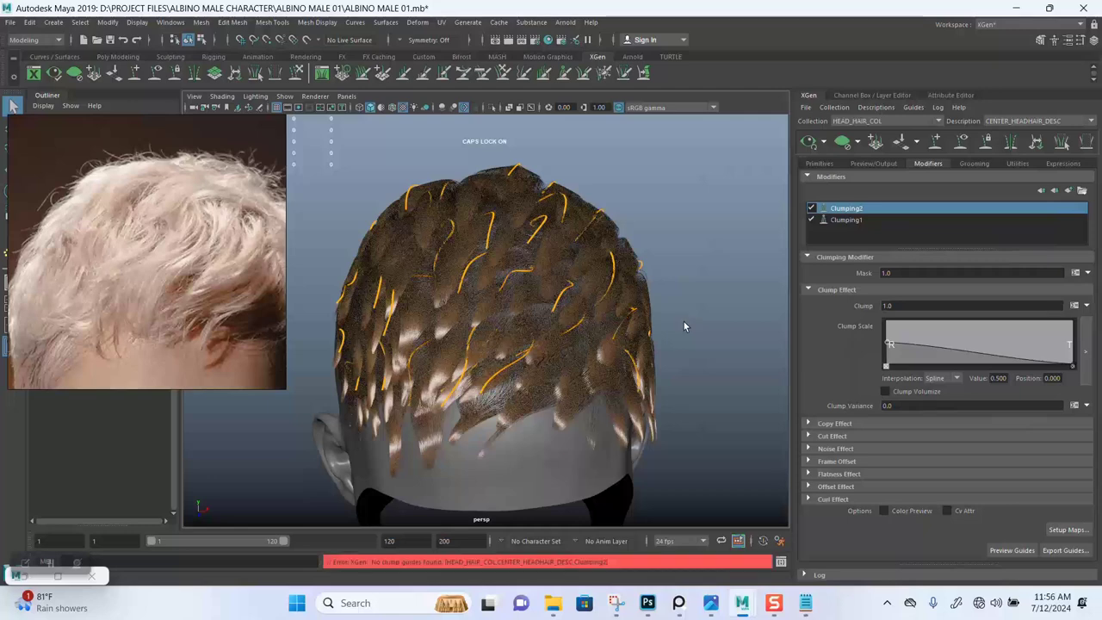
- Generate and save Clumping2's clump maps using Clumping1's map as control
{"action": "left_click", "coordinate": [1067, 529]}
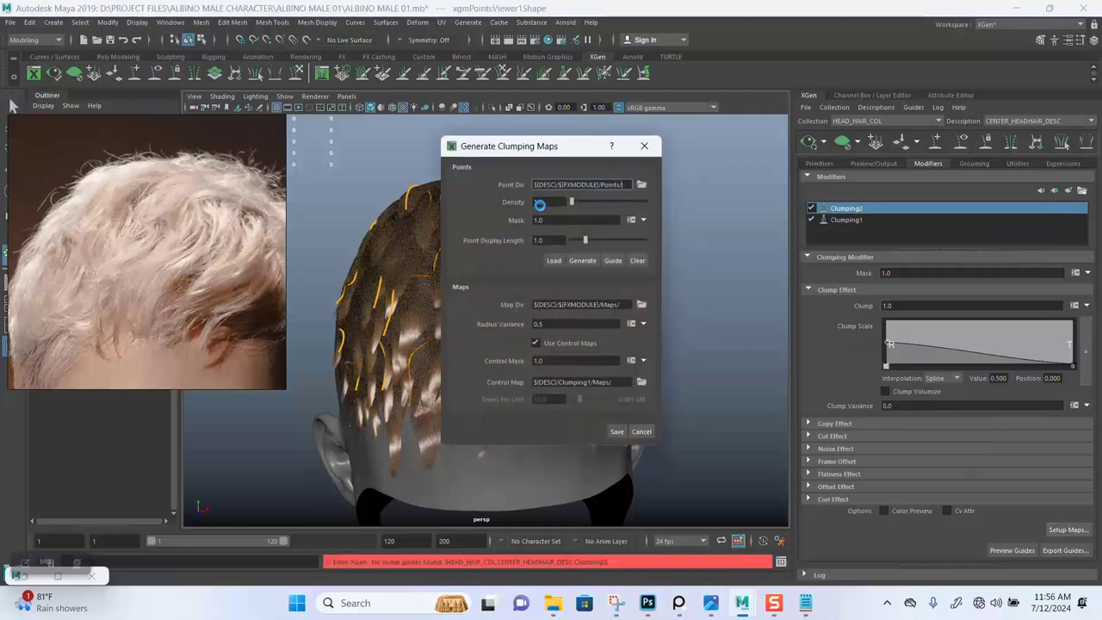
{"action": "left_click", "coordinate": [582, 261]}
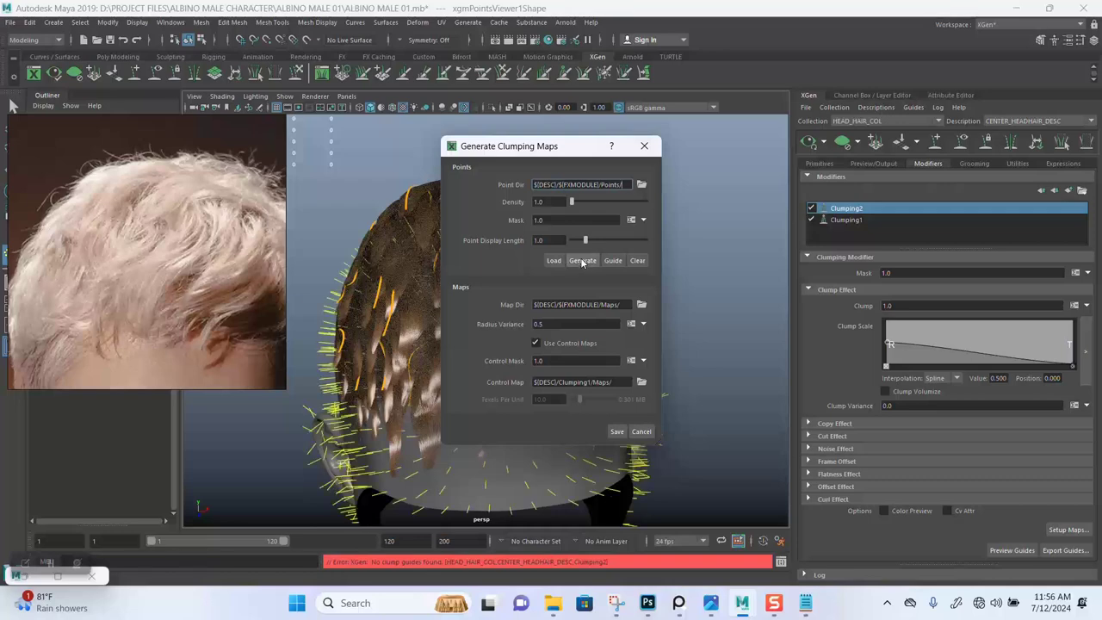
{"action": "left_click", "coordinate": [616, 431]}
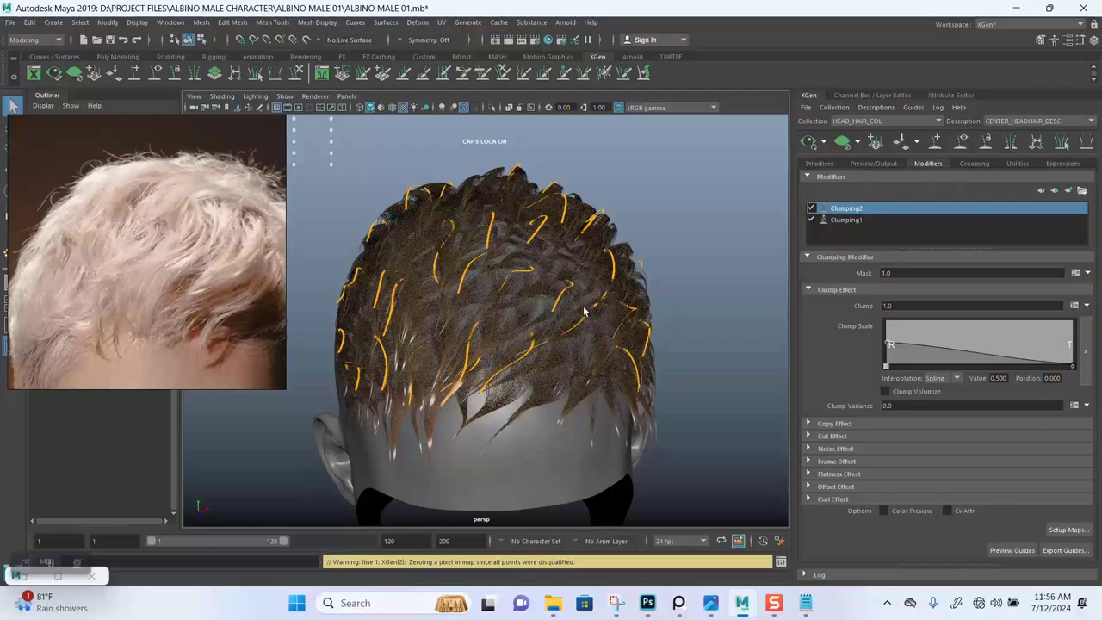
{"action": "left_click_drag", "start_coordinate": [584, 312], "coordinate": [581, 337], "text": "alt"}
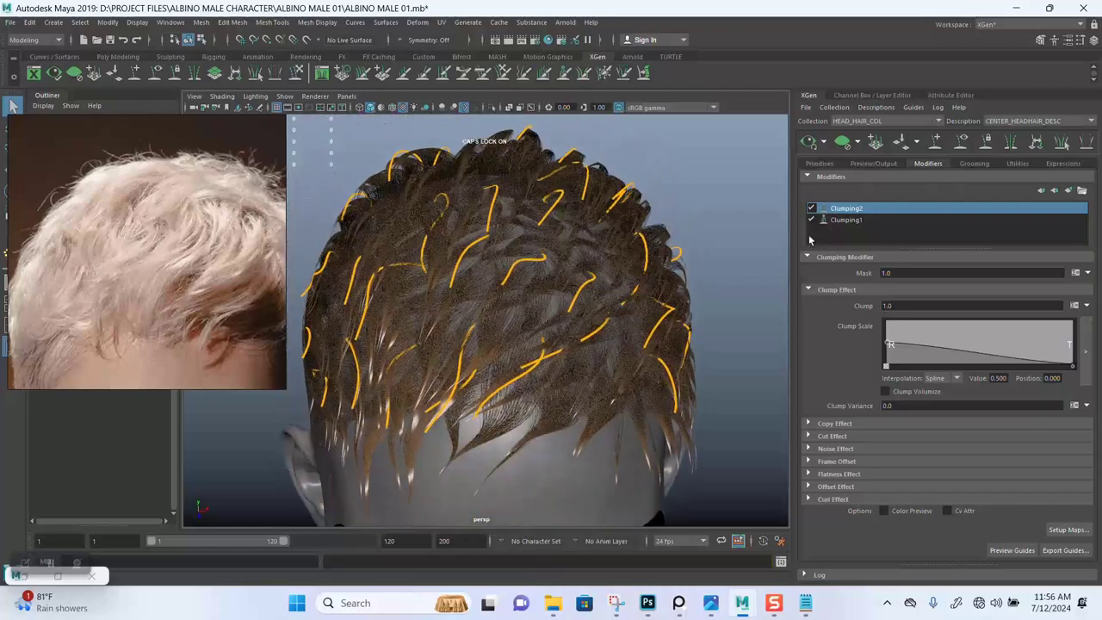
- Hide the guide curves and orbit around the back of the haircut
{"action": "left_click", "coordinate": [960, 143]}
{"action": "right_click_drag", "start_coordinate": [597, 327], "coordinate": [502, 313], "text": "alt"}
{"action": "left_click_drag", "start_coordinate": [502, 312], "coordinate": [613, 313], "text": "alt"}
{"action": "scroll", "coordinate": [495, 349], "scroll_direction": "up", "scroll_amount": 5}
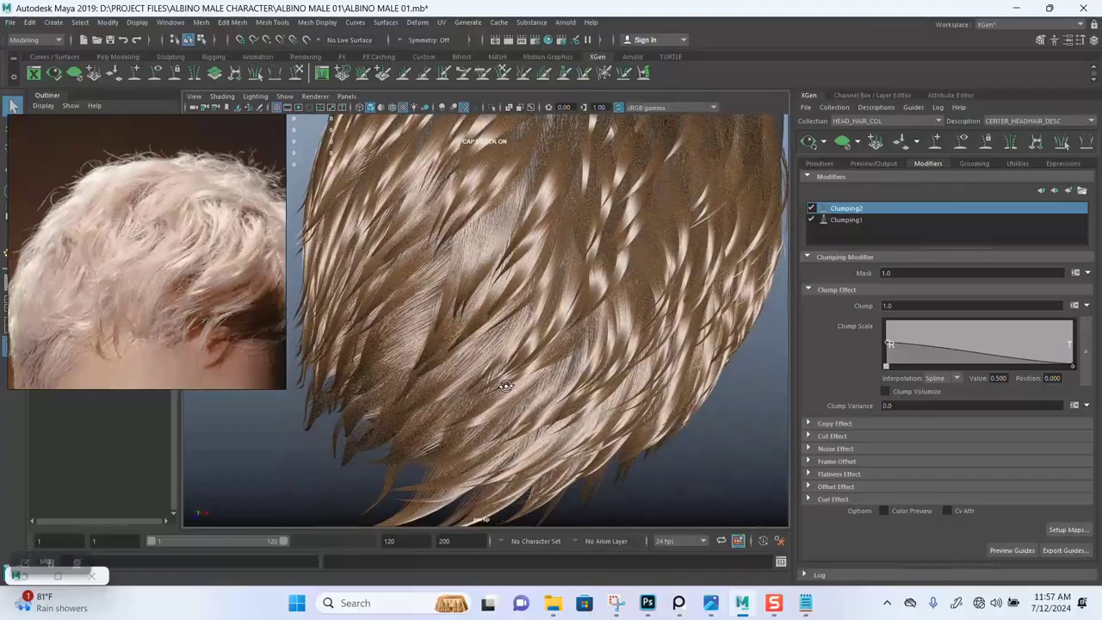
{"action": "scroll", "coordinate": [510, 364], "scroll_direction": "down", "scroll_amount": 4}
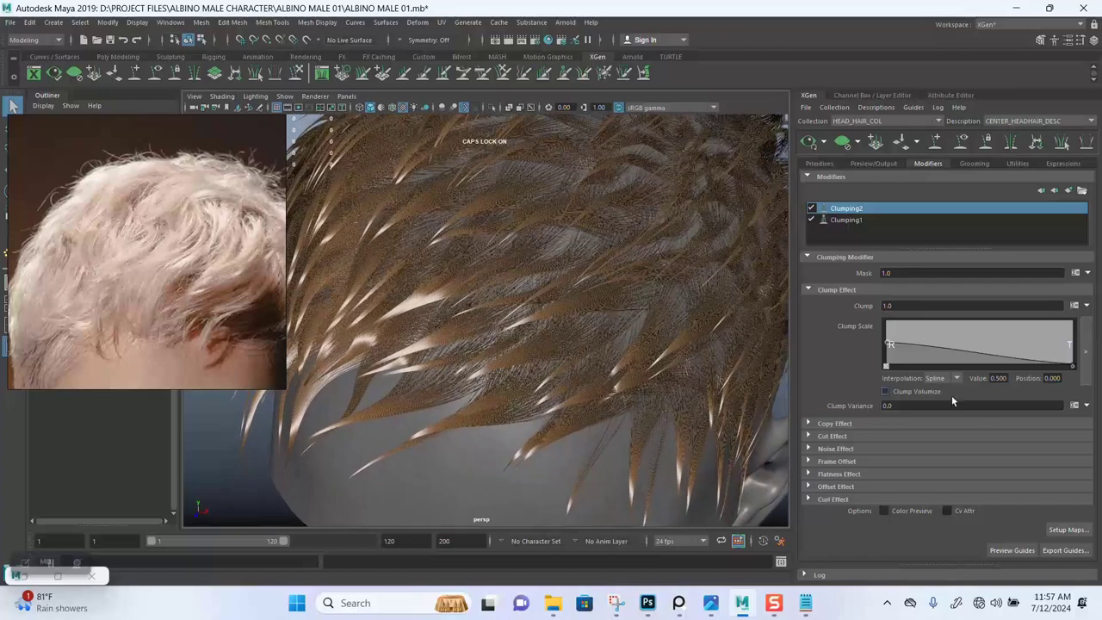
{"action": "mouse_move", "coordinate": [499, 295]}
{"action": "left_mouse_down", "text": "alt"}
{"action": "mouse_move", "coordinate": [468, 257]}
{"action": "mouse_move", "coordinate": [485, 296]}
{"action": "left_mouse_up", "text": "alt"}
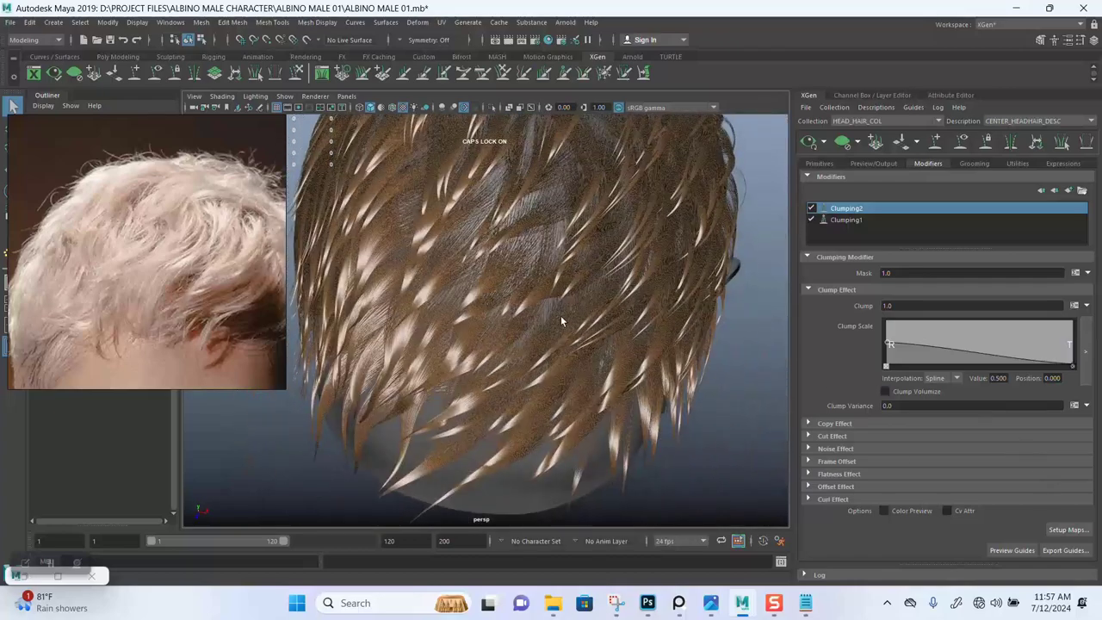
{"action": "left_click_drag", "start_coordinate": [563, 321], "coordinate": [560, 303], "text": "alt"}
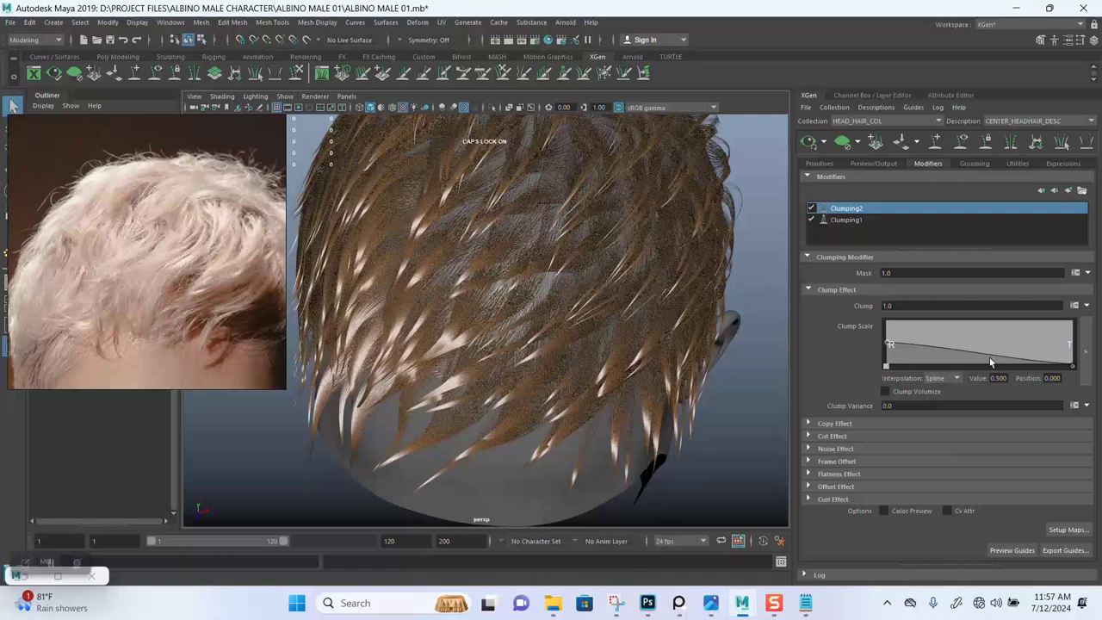
- Test Clumping2's tip Clump Scale at 0.171, then undo it back to 0
{"action": "left_click", "coordinate": [1073, 368]}
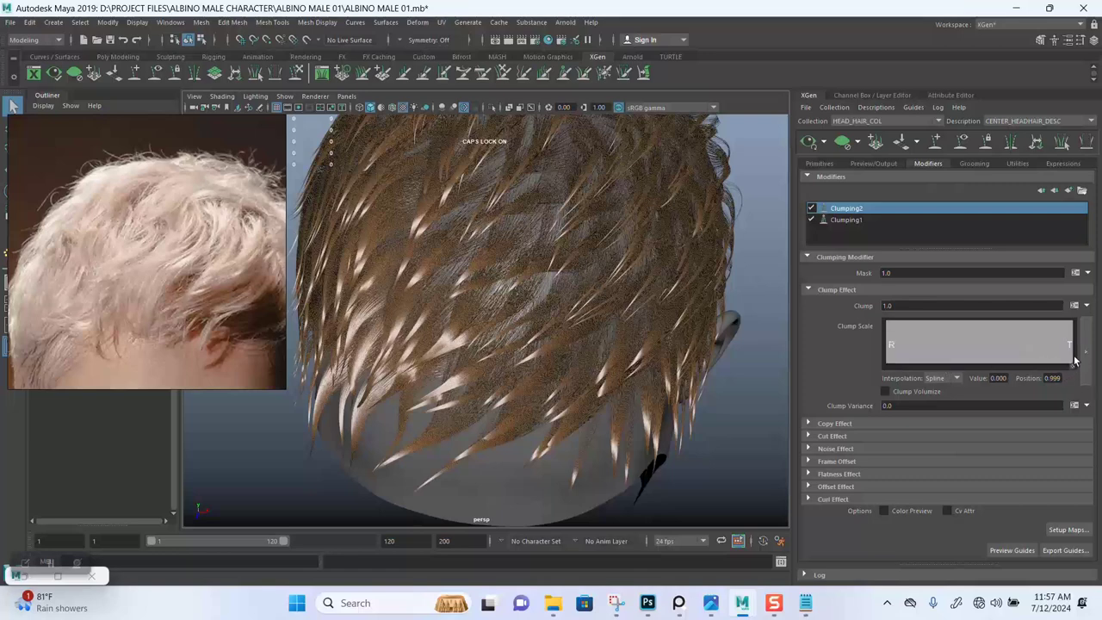
{"action": "left_click_drag", "start_coordinate": [1074, 361], "coordinate": [1052, 377]}
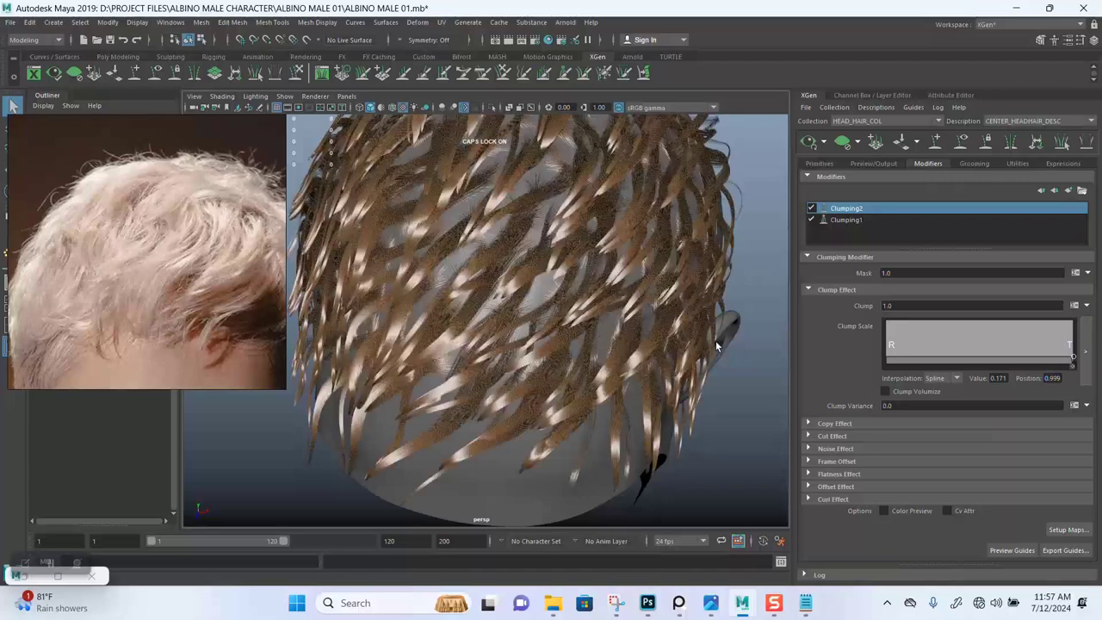
{"action": "key", "text": "ctrl+z"}
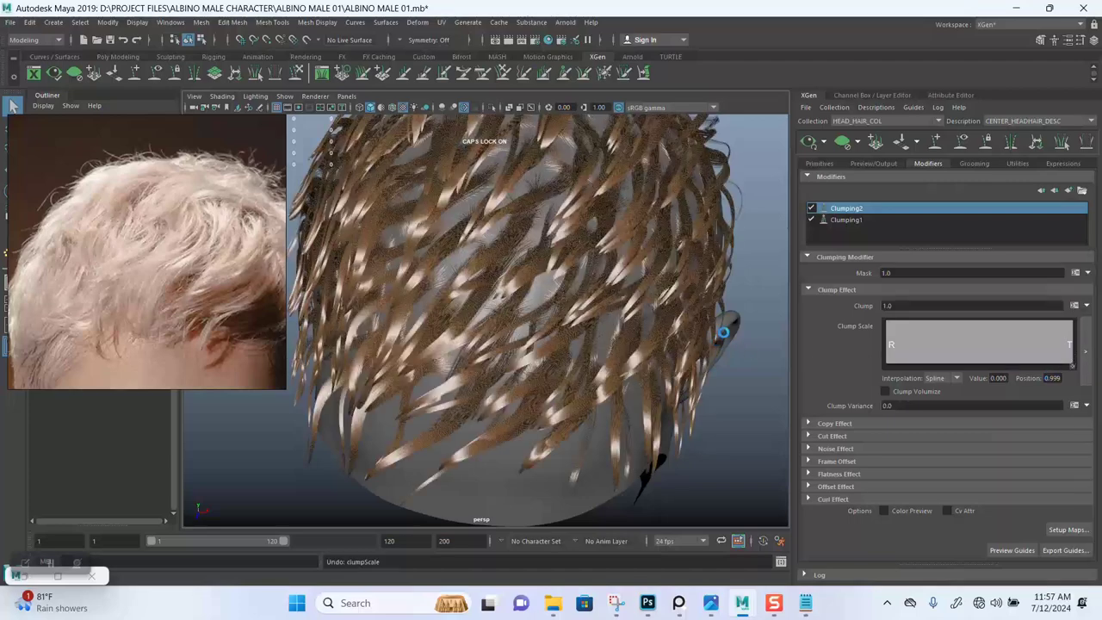
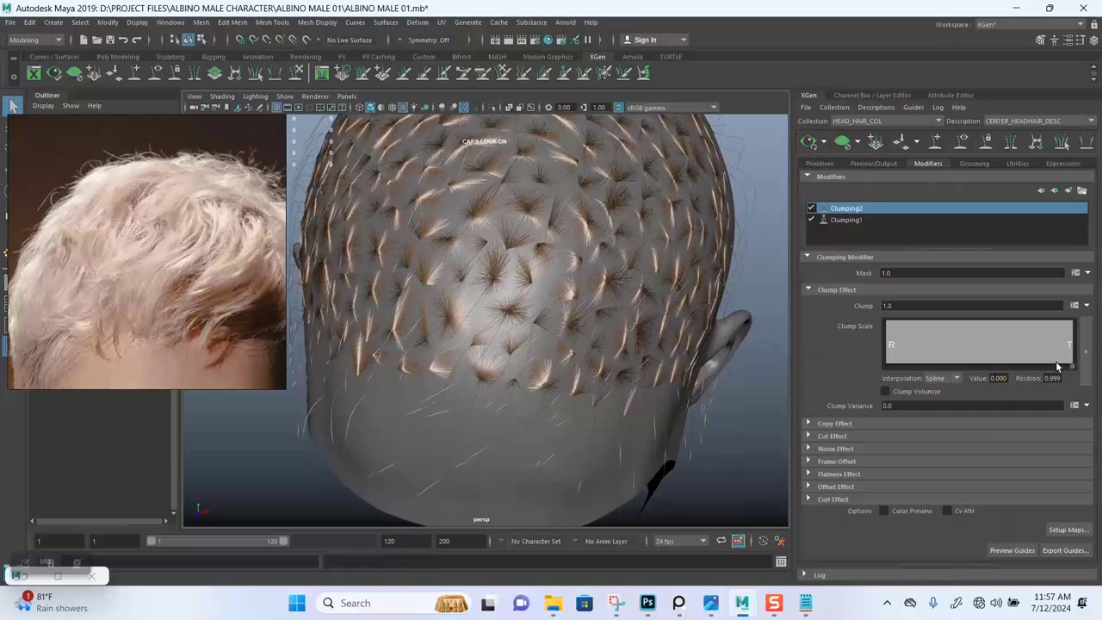
- Undo the last ramp edit, then reshape Clumping2's clump scale curve: root about 0.711, tip about 0.1
{"action": "key", "text": "ctrl+z"}
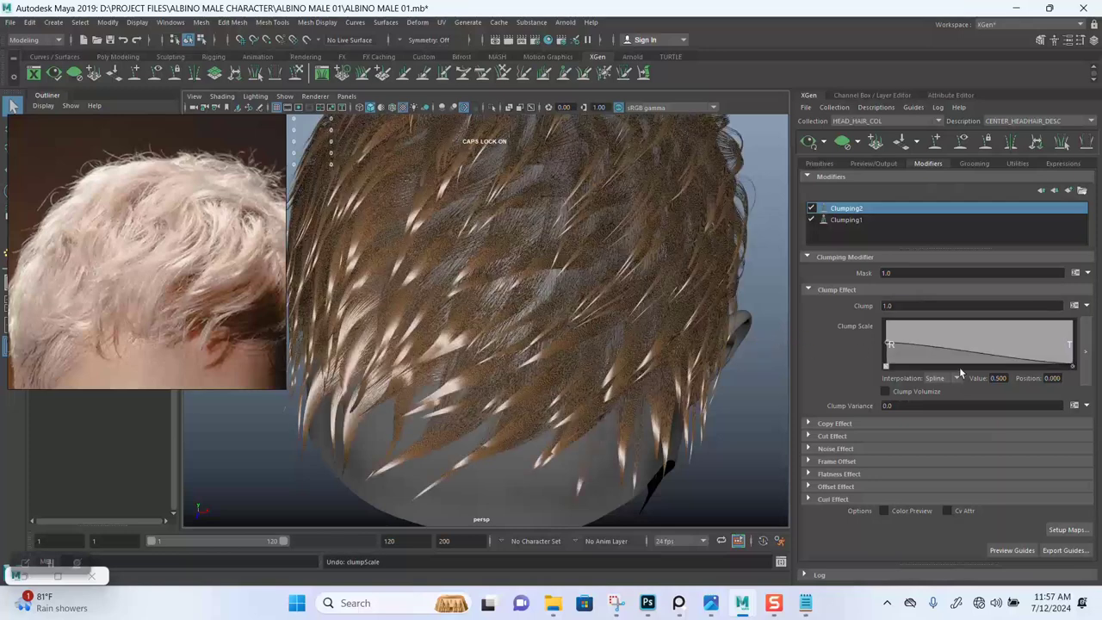
{"action": "left_click", "coordinate": [1070, 361]}
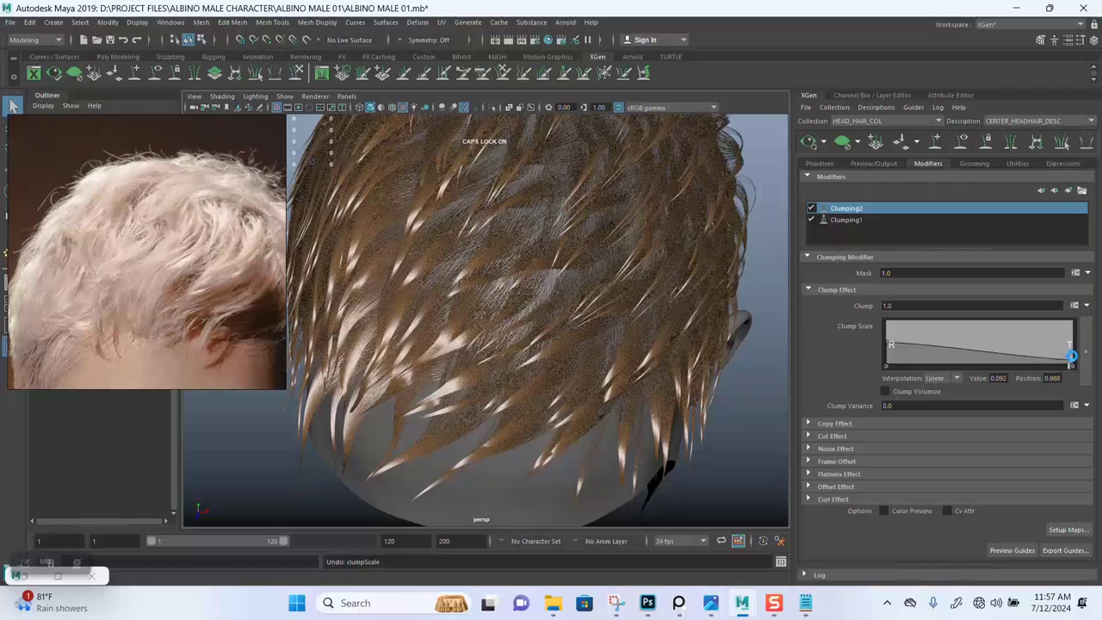
{"action": "left_click_drag", "start_coordinate": [1072, 357], "coordinate": [1050, 353]}
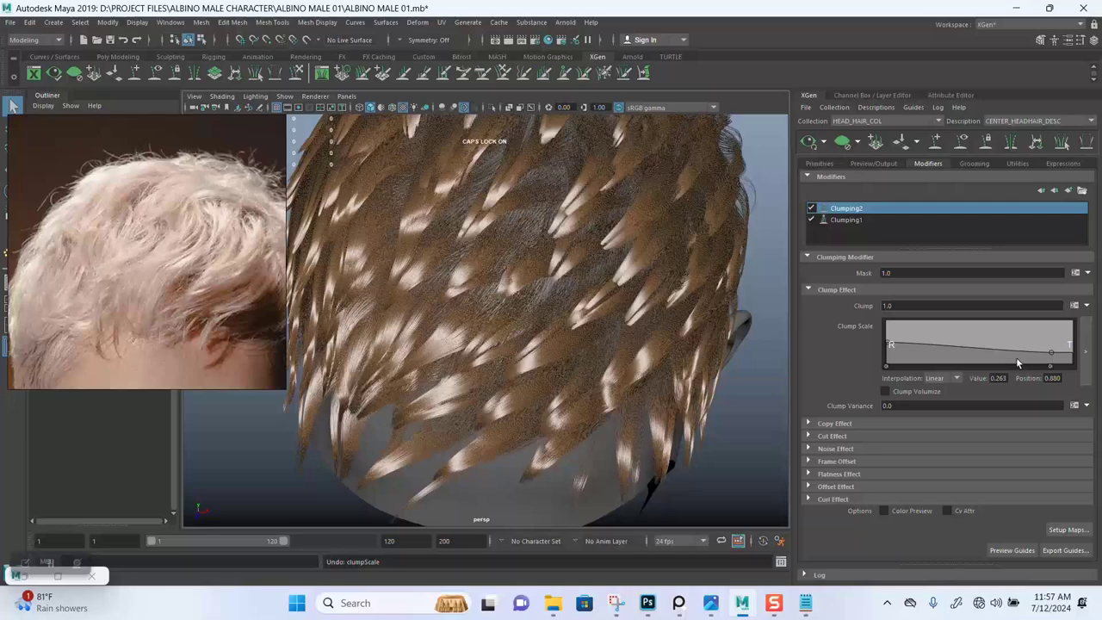
{"action": "mouse_move", "coordinate": [1051, 355]}
{"action": "left_mouse_down"}
{"action": "mouse_move", "coordinate": [1073, 353]}
{"action": "mouse_move", "coordinate": [1074, 342]}
{"action": "mouse_move", "coordinate": [1073, 362]}
{"action": "left_mouse_up"}
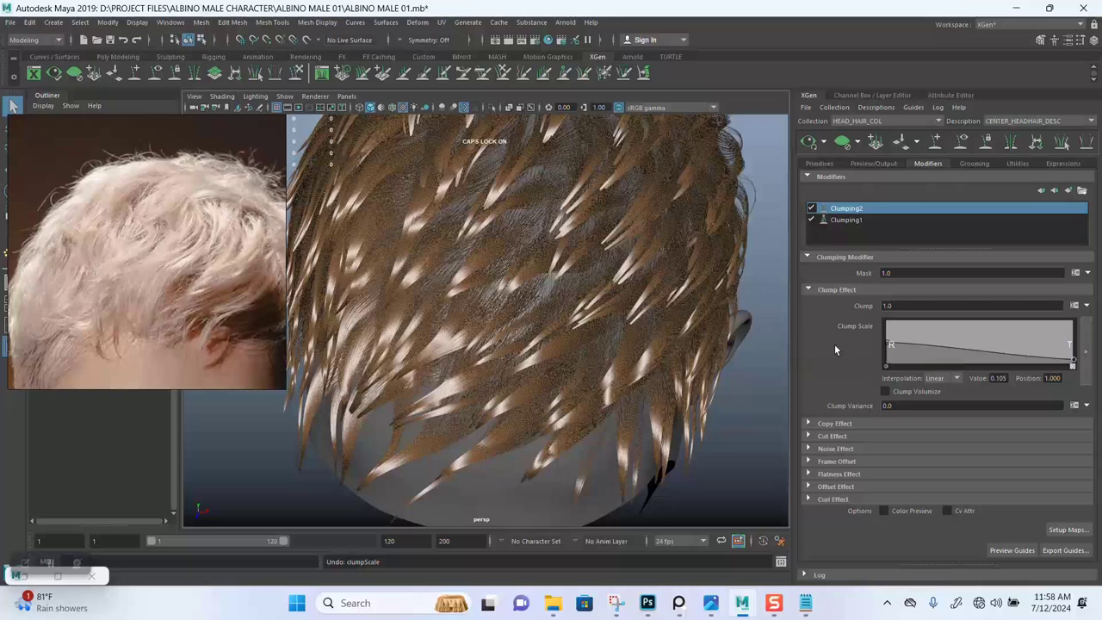
{"action": "left_click_drag", "start_coordinate": [889, 345], "coordinate": [882, 333]}
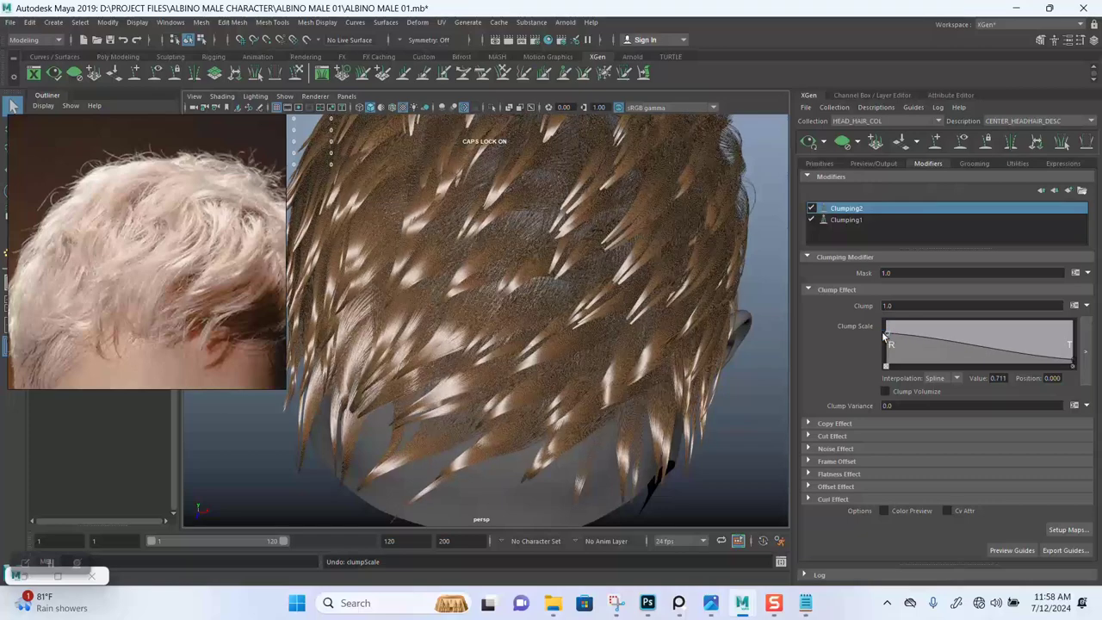
{"action": "left_click_drag", "start_coordinate": [642, 333], "coordinate": [611, 332], "text": "alt"}
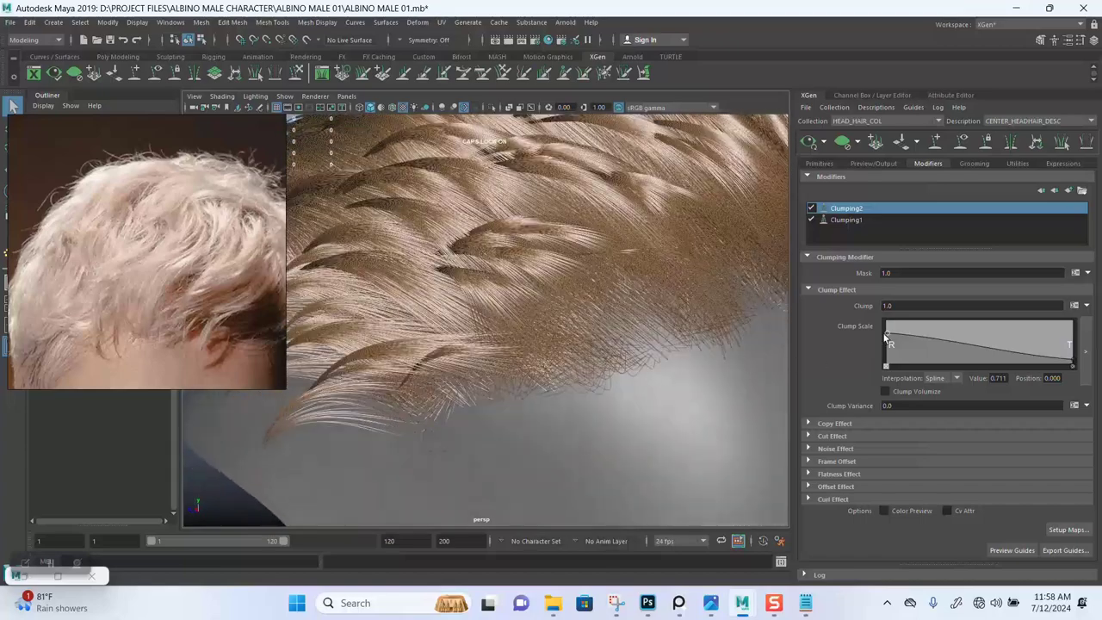
- Lower the clump scale root point to 0.5 and add a middle point shifted toward the tip
{"action": "left_click_drag", "start_coordinate": [888, 335], "coordinate": [878, 345]}
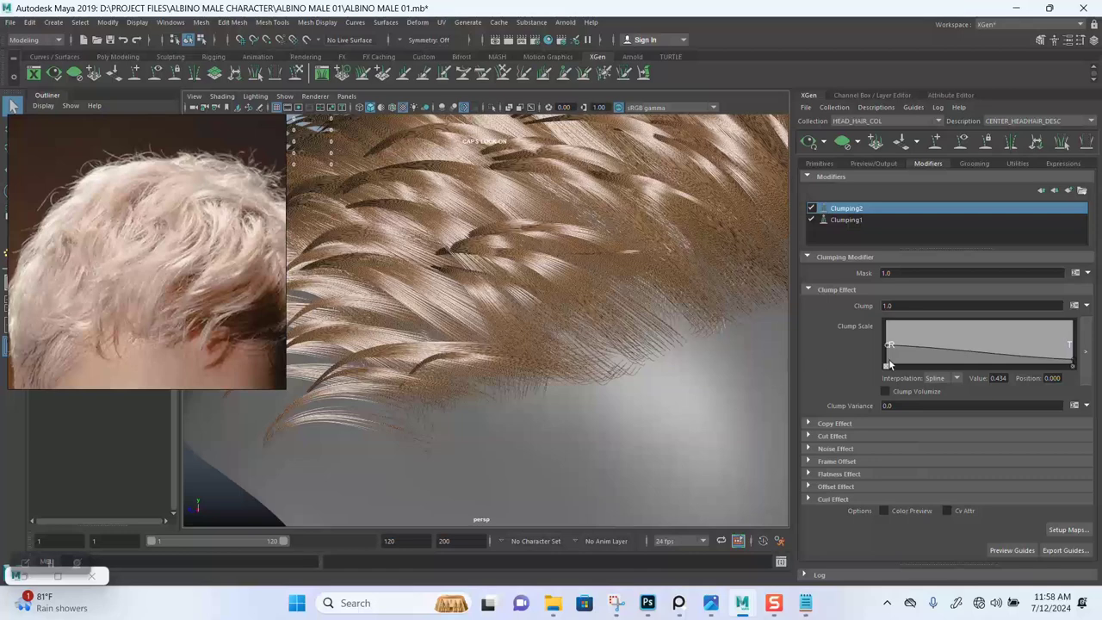
{"action": "left_click", "coordinate": [956, 348]}
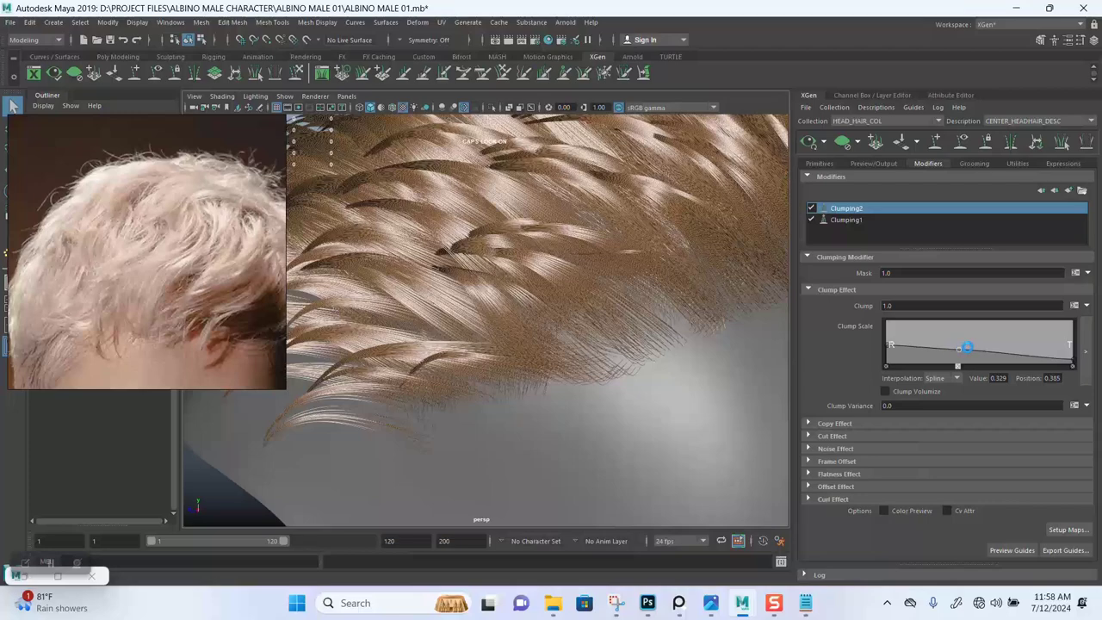
{"action": "left_click_drag", "start_coordinate": [969, 348], "coordinate": [1006, 344]}
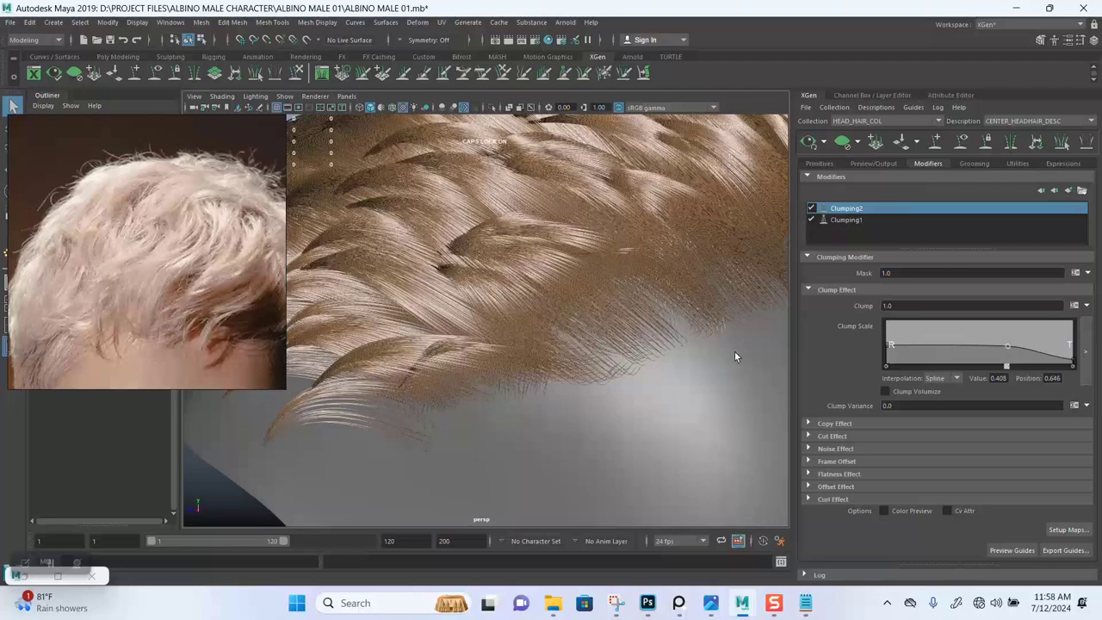
{"action": "scroll", "coordinate": [634, 340], "scroll_direction": "down", "scroll_amount": 5}
{"action": "left_click_drag", "start_coordinate": [505, 299], "coordinate": [479, 302], "text": "alt"}
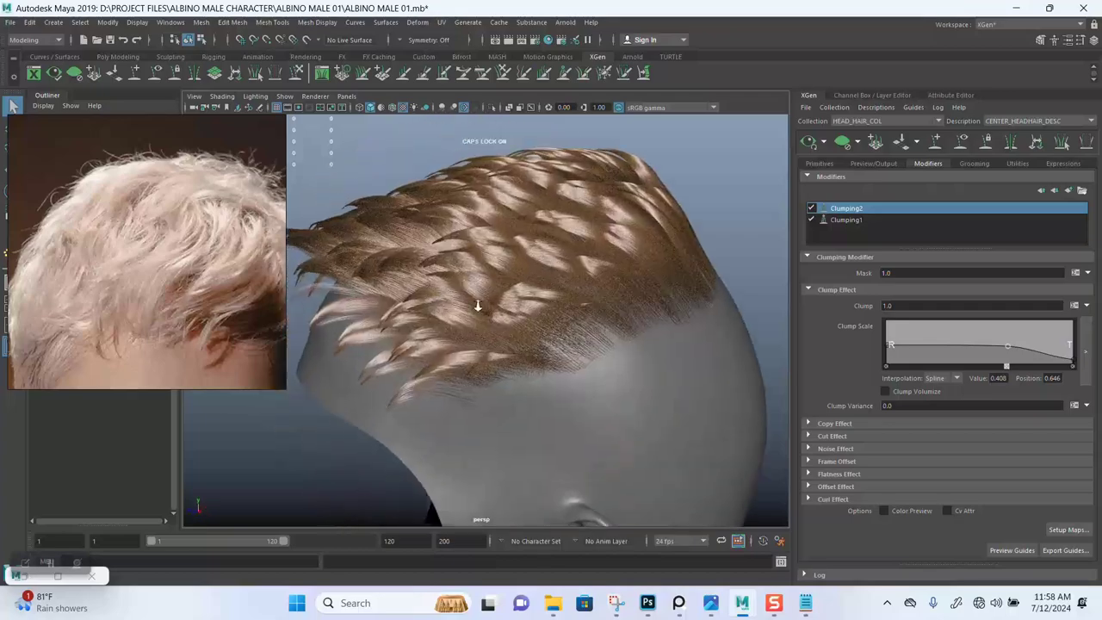
{"action": "scroll", "coordinate": [524, 310], "scroll_direction": "up", "scroll_amount": 8}
{"action": "middle_click_drag", "start_coordinate": [566, 353], "coordinate": [584, 368], "text": "alt"}
{"action": "scroll", "coordinate": [583, 369], "scroll_direction": "down", "scroll_amount": 2}
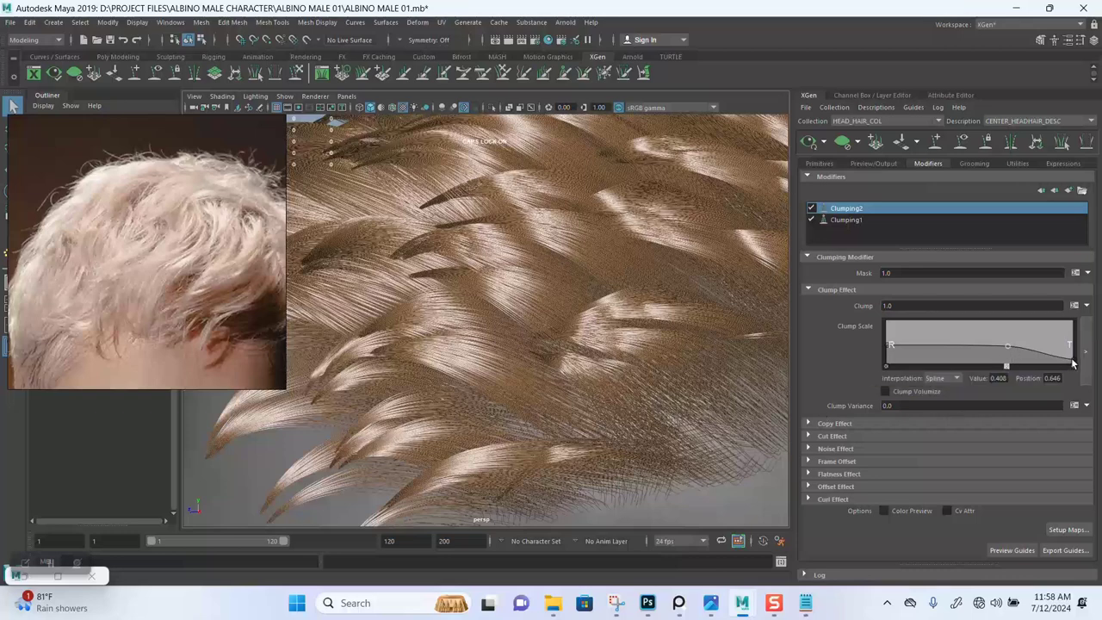
- Fine-tune the tip value and add a near-tip point at 0.342, position 0.778
{"action": "left_click_drag", "start_coordinate": [1072, 356], "coordinate": [1074, 353]}
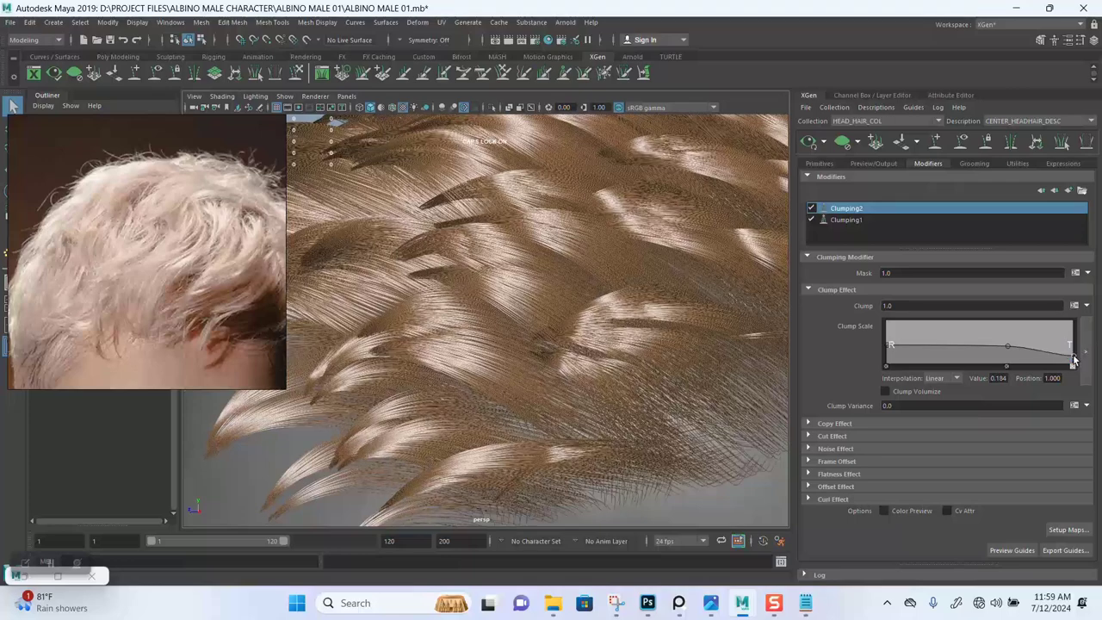
{"action": "mouse_move", "coordinate": [1073, 357]}
{"action": "left_mouse_down"}
{"action": "mouse_move", "coordinate": [1055, 348]}
{"action": "mouse_move", "coordinate": [1076, 352]}
{"action": "left_mouse_up"}
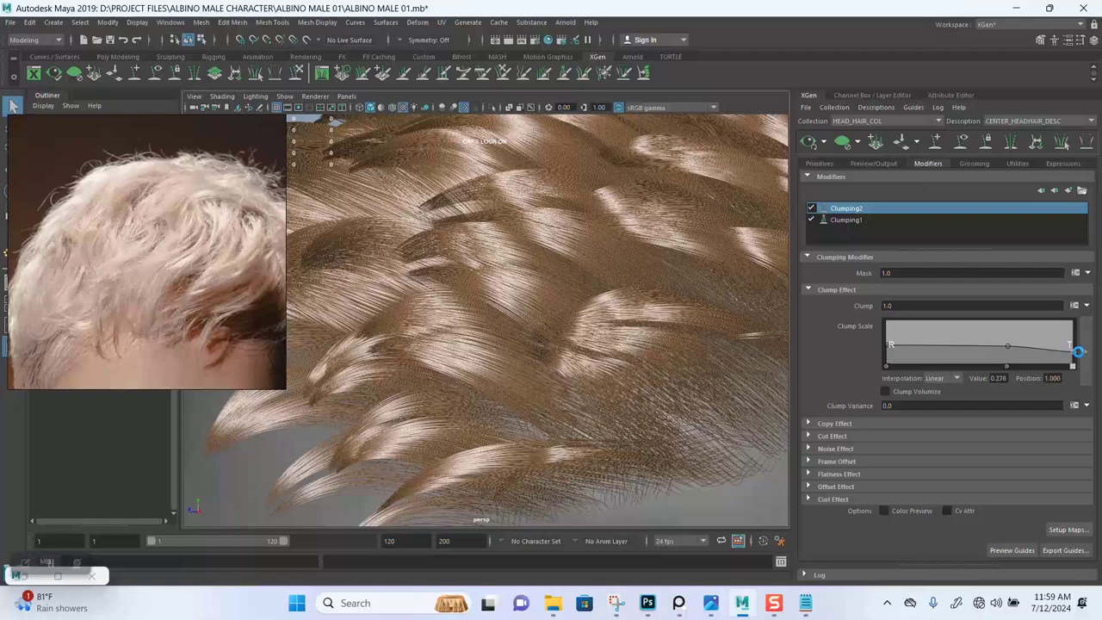
{"action": "left_click_drag", "start_coordinate": [1080, 358], "coordinate": [1078, 355]}
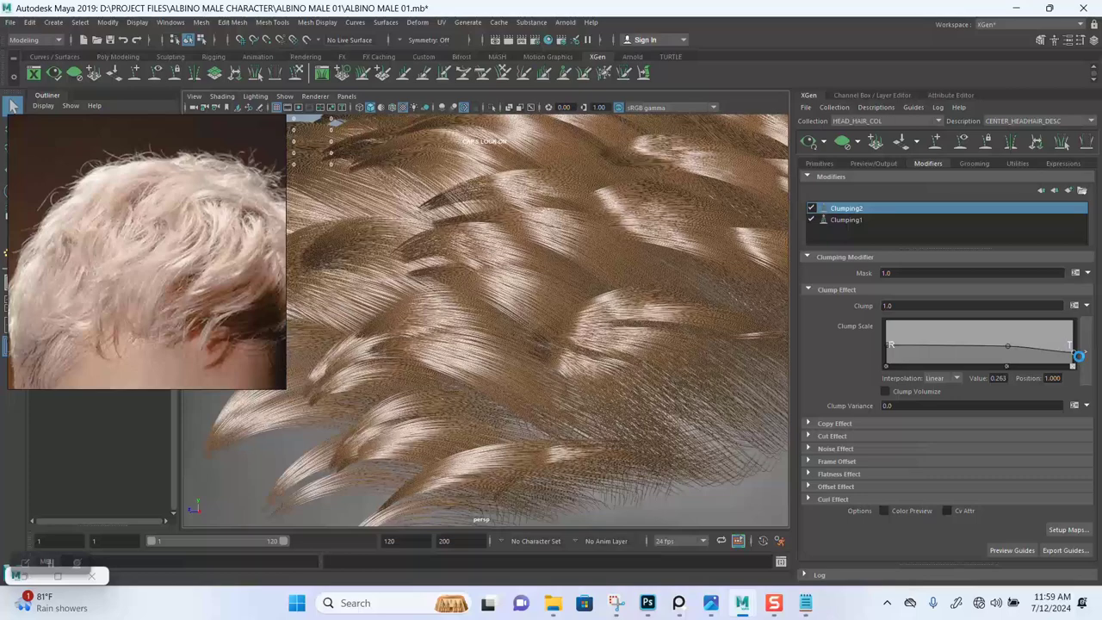
{"action": "left_click", "coordinate": [1008, 345]}
{"action": "left_click", "coordinate": [1032, 354]}
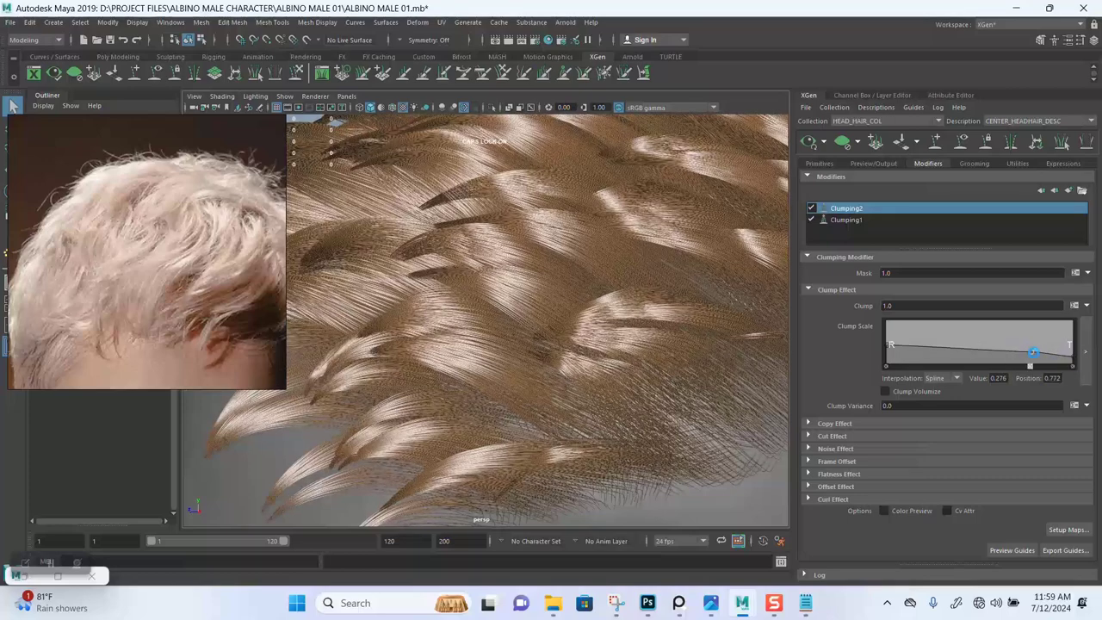
{"action": "left_click_drag", "start_coordinate": [1032, 353], "coordinate": [1035, 349]}
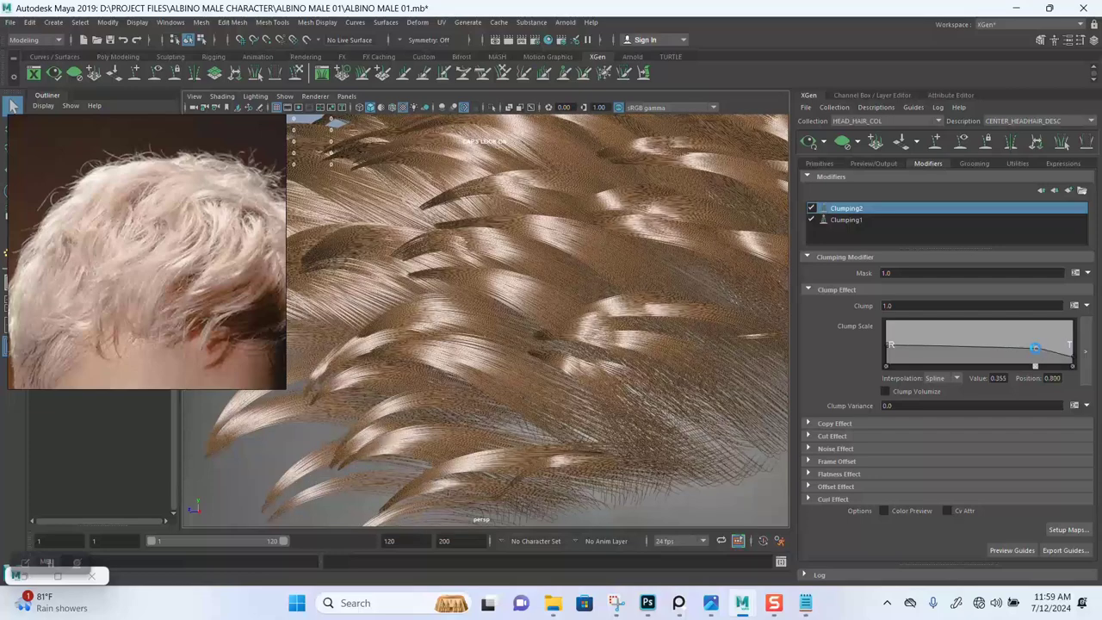
{"action": "left_click_drag", "start_coordinate": [1035, 348], "coordinate": [1031, 348]}
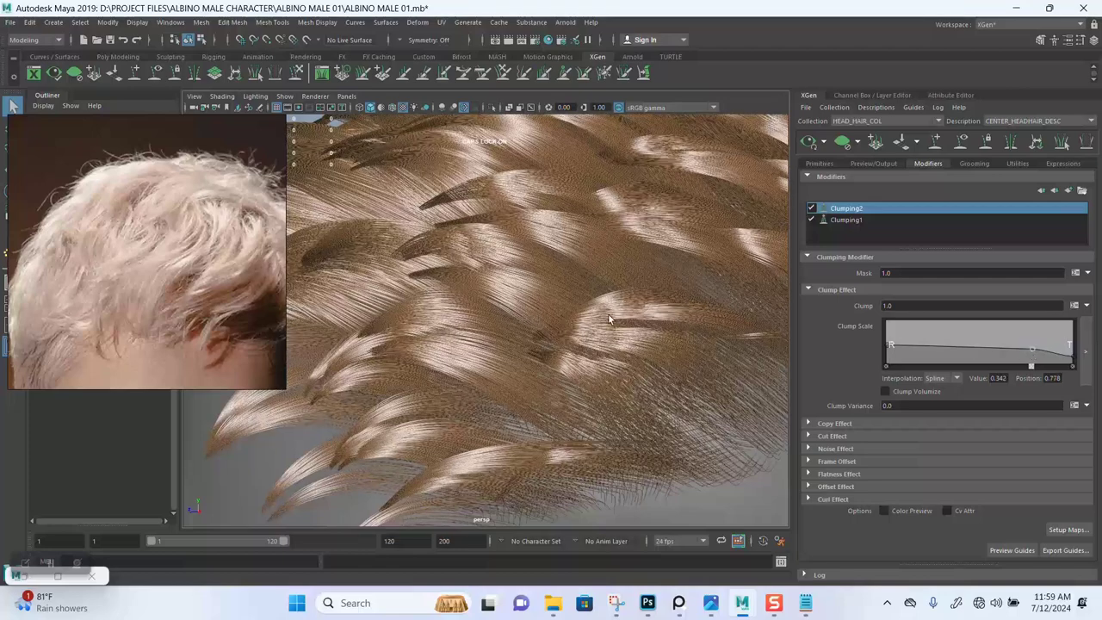
{"action": "scroll", "coordinate": [608, 319], "scroll_direction": "down", "scroll_amount": 5}
{"action": "left_click_drag", "start_coordinate": [608, 319], "coordinate": [463, 306], "text": "alt"}
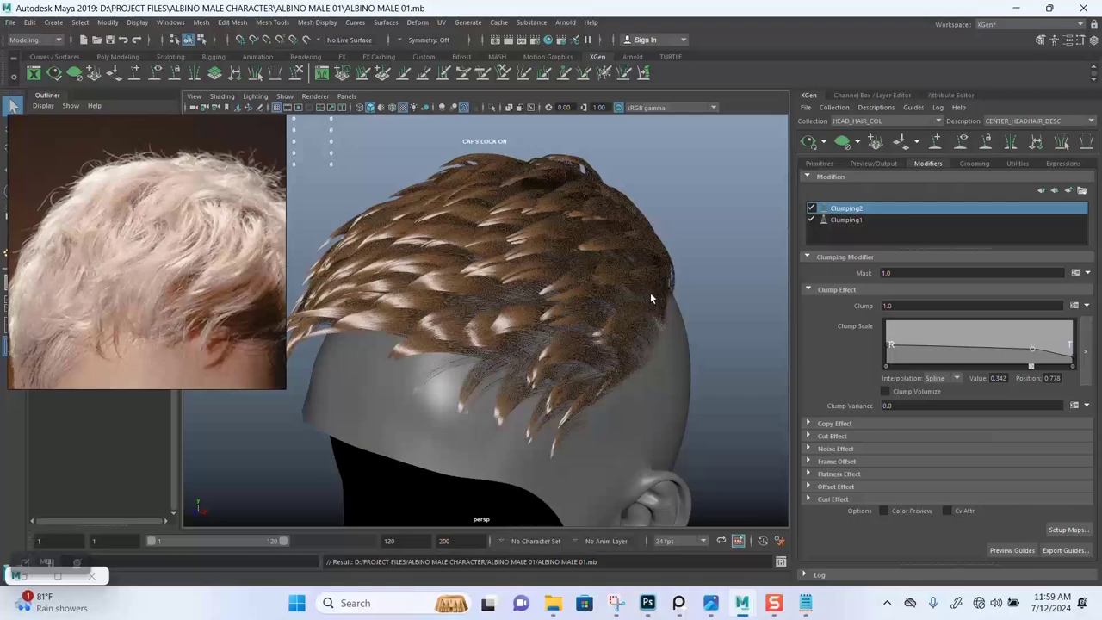
- Add a Noise1 modifier above Clumping2 and orbit the head to inspect the frizzier strands
{"action": "mouse_move", "coordinate": [574, 294]}
{"action": "left_mouse_down", "text": "alt"}
{"action": "mouse_move", "coordinate": [581, 339]}
{"action": "mouse_move", "coordinate": [603, 337]}
{"action": "mouse_move", "coordinate": [581, 296]}
{"action": "left_mouse_up", "text": "alt"}
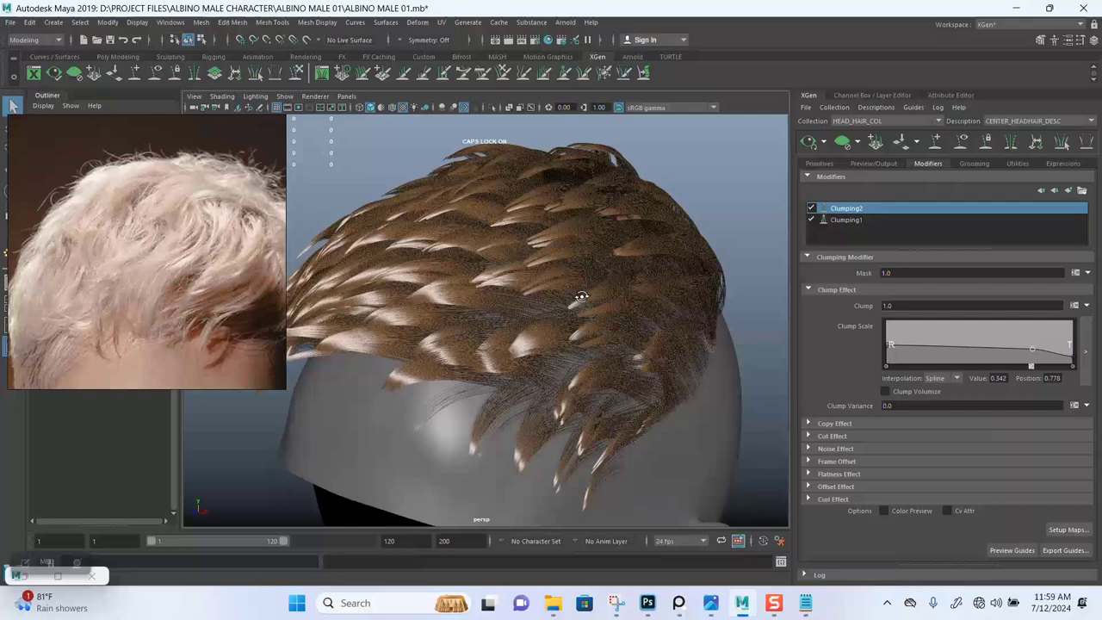
{"action": "left_click", "coordinate": [1068, 193]}
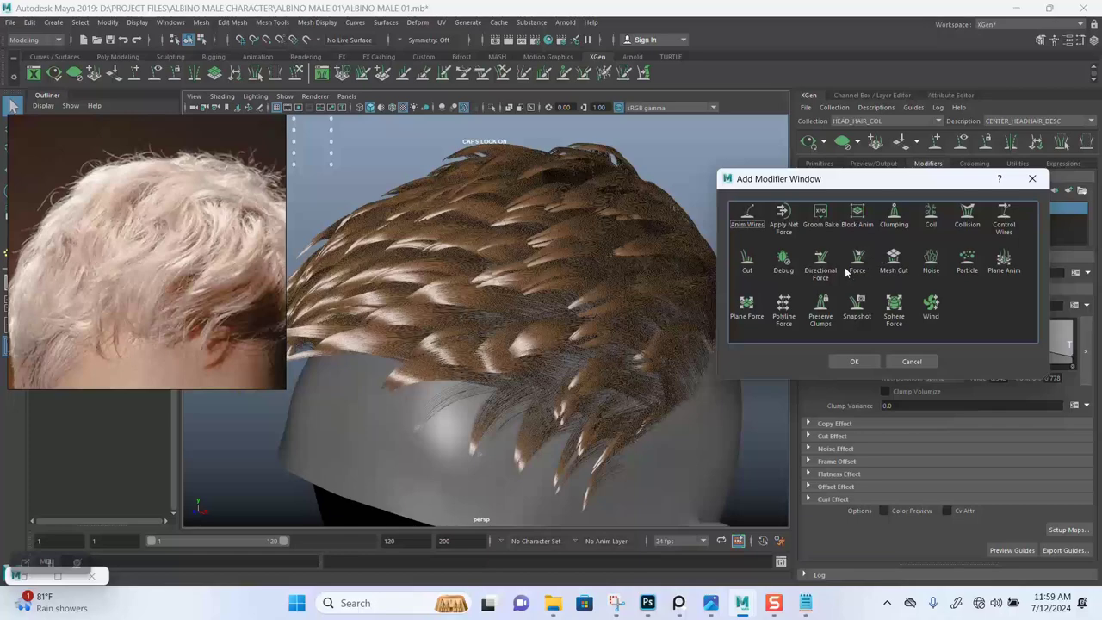
{"action": "left_click", "coordinate": [854, 360]}
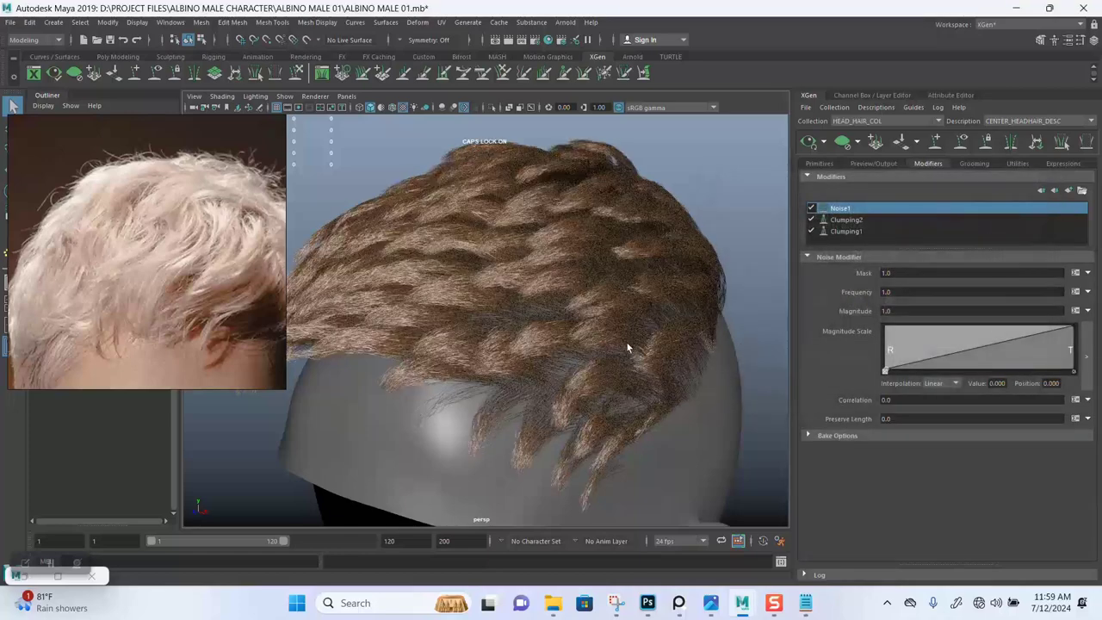
{"action": "left_click_drag", "start_coordinate": [630, 344], "coordinate": [541, 342], "text": "alt"}
{"action": "scroll", "coordinate": [570, 376], "scroll_direction": "up", "scroll_amount": 3}
{"action": "scroll", "coordinate": [542, 343], "scroll_direction": "down", "scroll_amount": 3}
{"action": "left_click_drag", "start_coordinate": [560, 297], "coordinate": [462, 299], "text": "alt"}
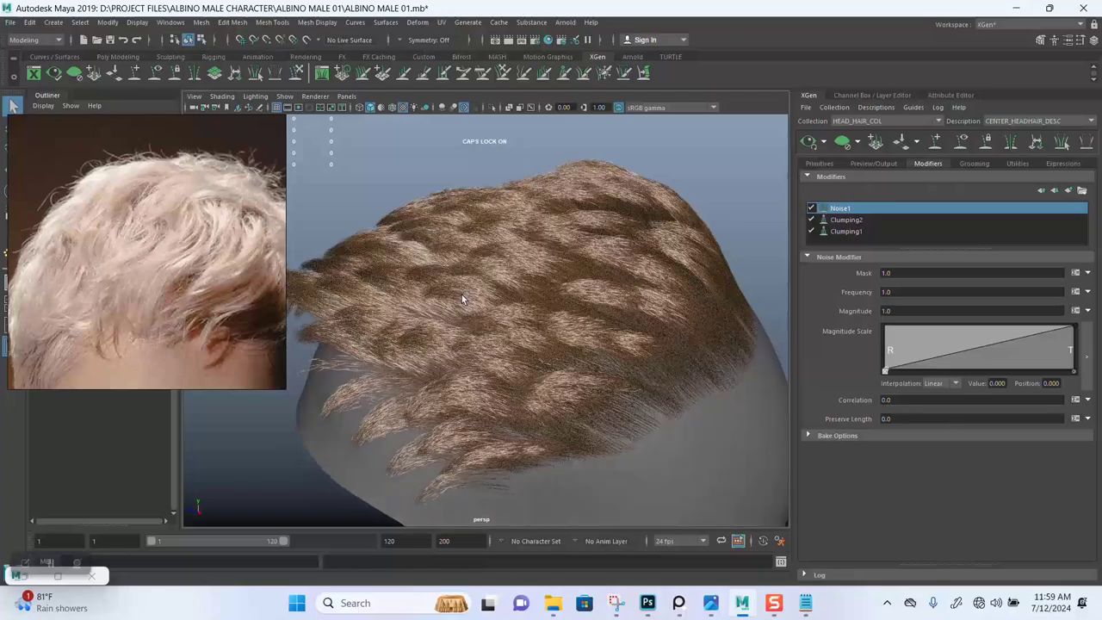
{"action": "left_click_drag", "start_coordinate": [537, 323], "coordinate": [750, 256], "text": "alt"}
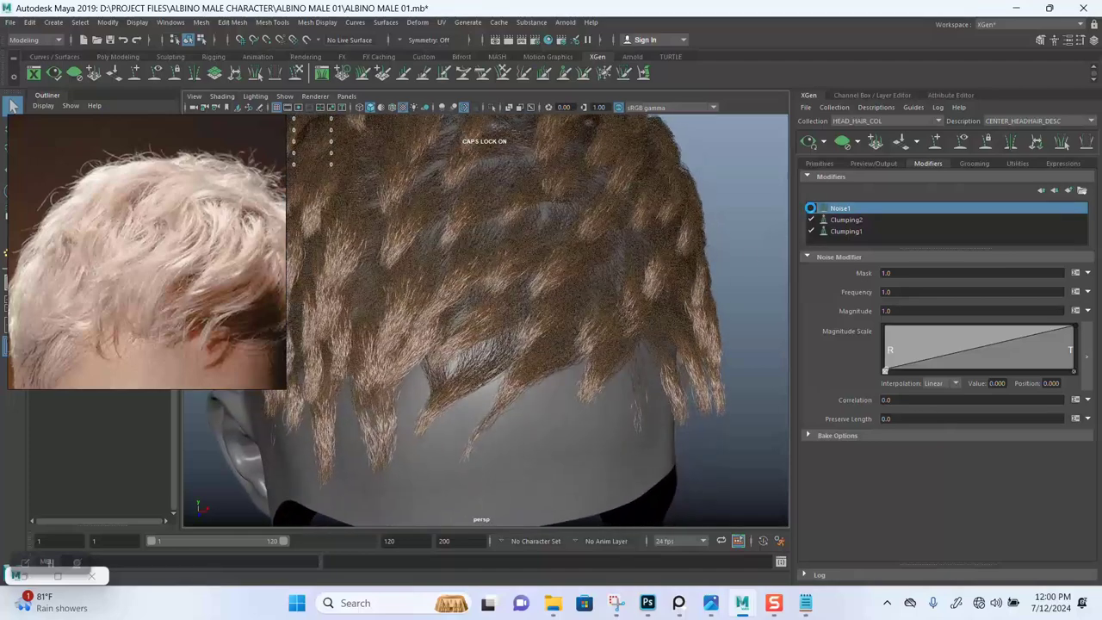
- Disable Noise1 and regenerate Clumping1's clumping maps with density 1.0 and mask 0.8
{"action": "left_click", "coordinate": [810, 209]}
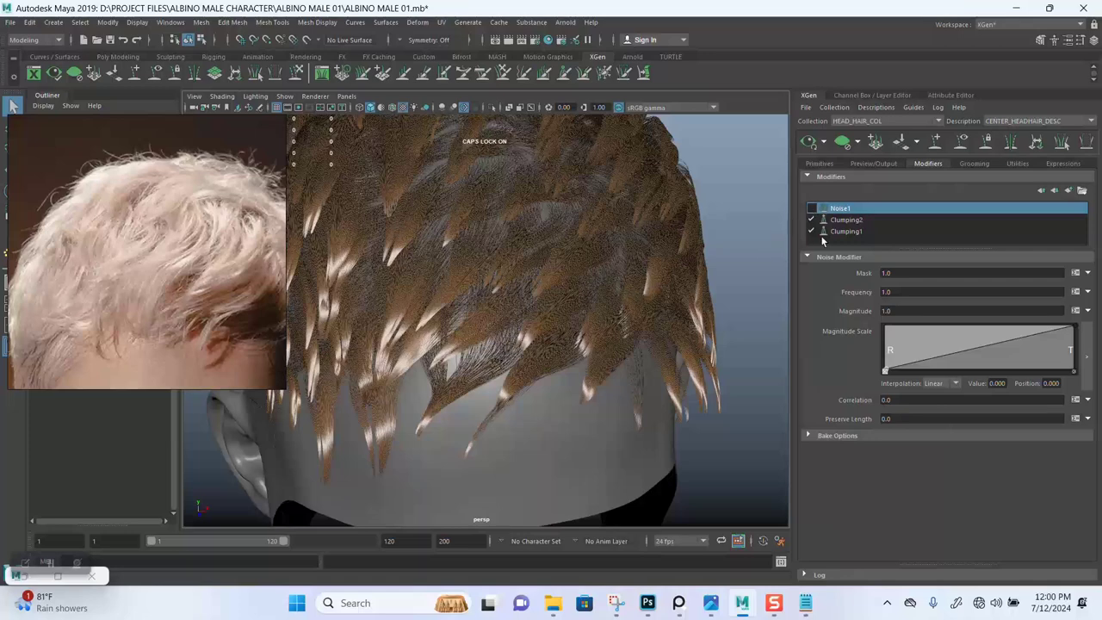
{"action": "left_click", "coordinate": [841, 231]}
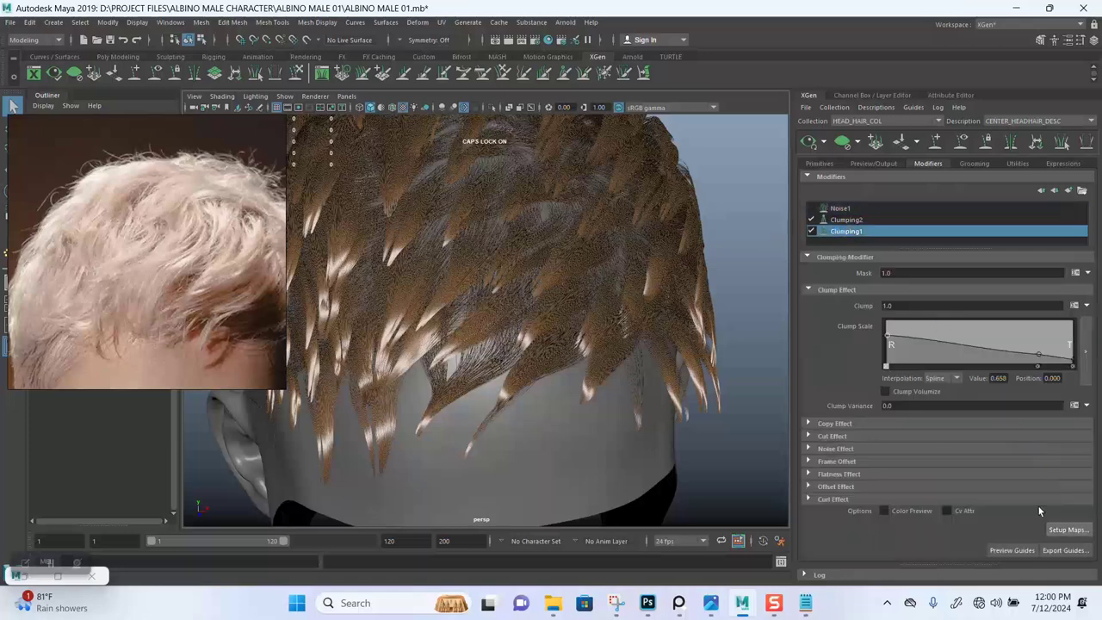
{"action": "left_click", "coordinate": [1066, 530]}
{"action": "double_click", "coordinate": [550, 201]}
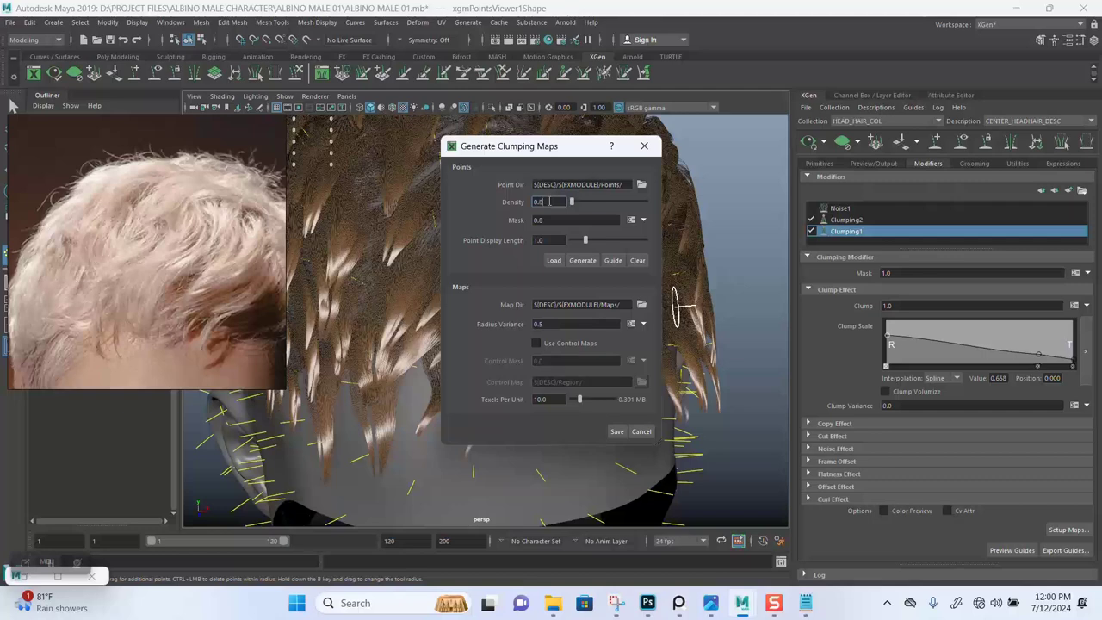
{"action": "left_click", "coordinate": [583, 260]}
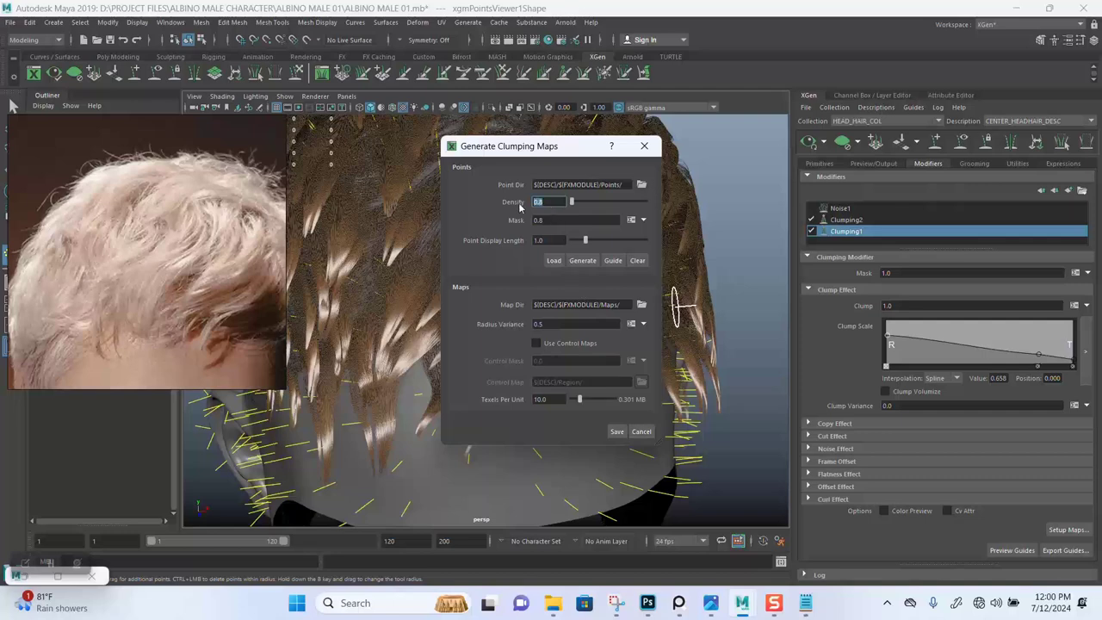
{"action": "left_click", "coordinate": [582, 260]}
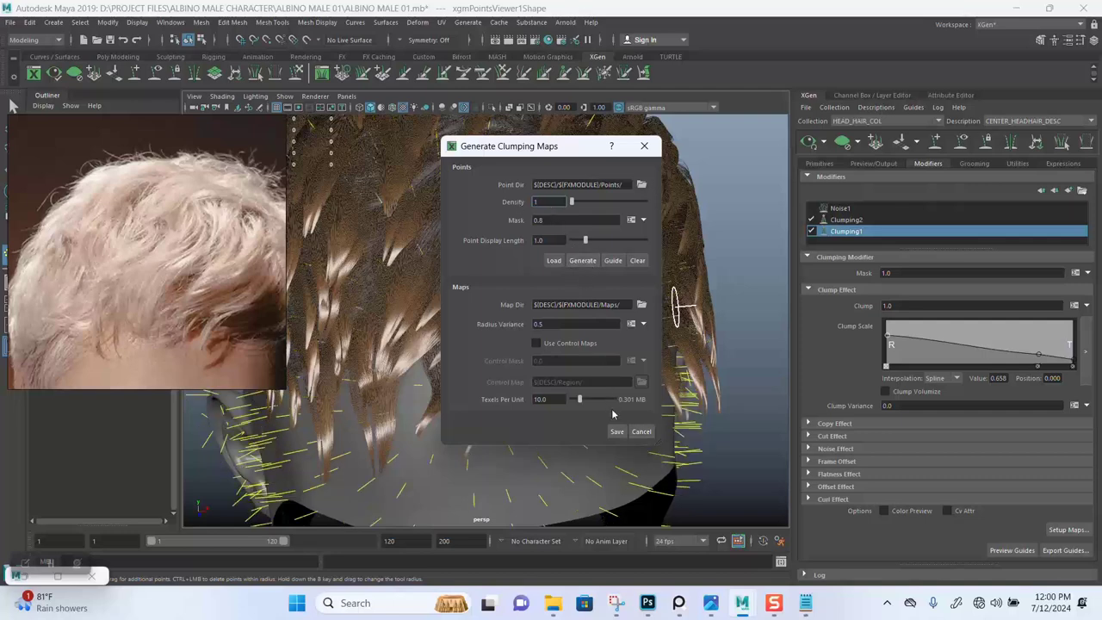
{"action": "left_click", "coordinate": [587, 263]}
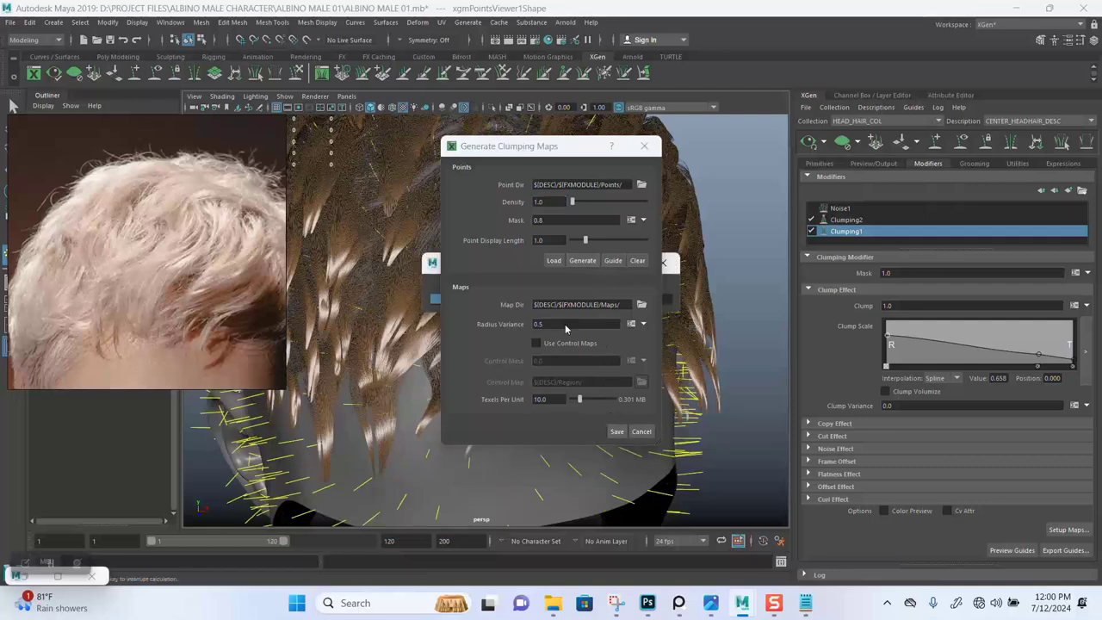
{"action": "key", "text": "Caps_Lock"}
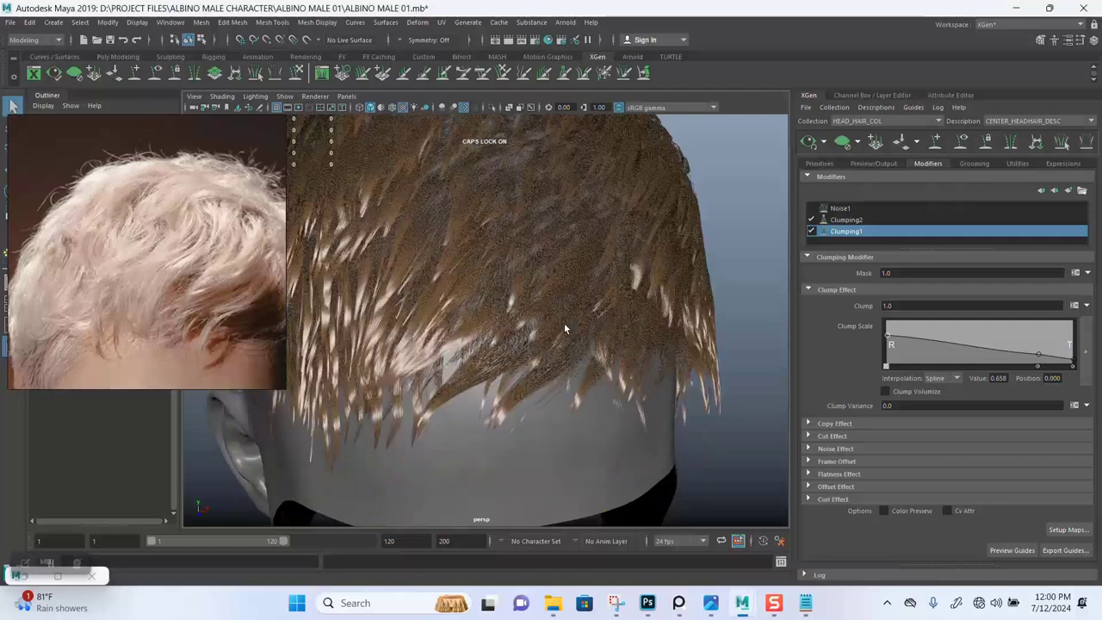
{"action": "scroll", "coordinate": [568, 332], "scroll_direction": "down", "scroll_amount": 3}
- Orbit around the head to inspect the hair clumps from low, rear, top and side angles
{"action": "left_click_drag", "start_coordinate": [548, 312], "coordinate": [396, 263], "text": "alt"}
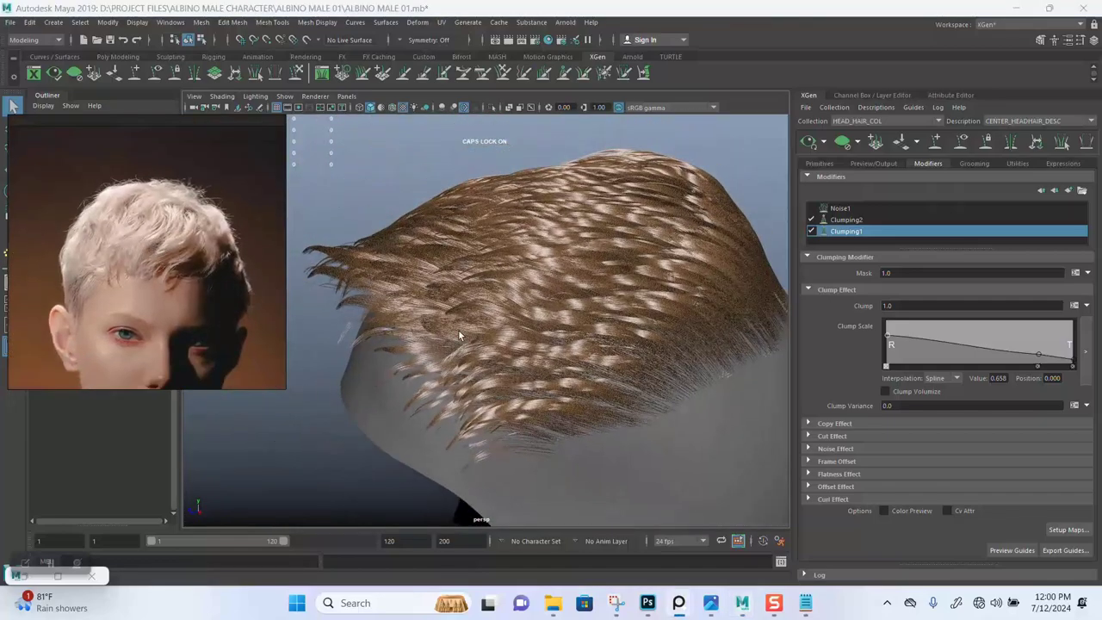
{"action": "left_click_drag", "start_coordinate": [458, 328], "coordinate": [670, 292], "text": "alt"}
{"action": "left_click_drag", "start_coordinate": [560, 302], "coordinate": [600, 254], "text": "alt"}
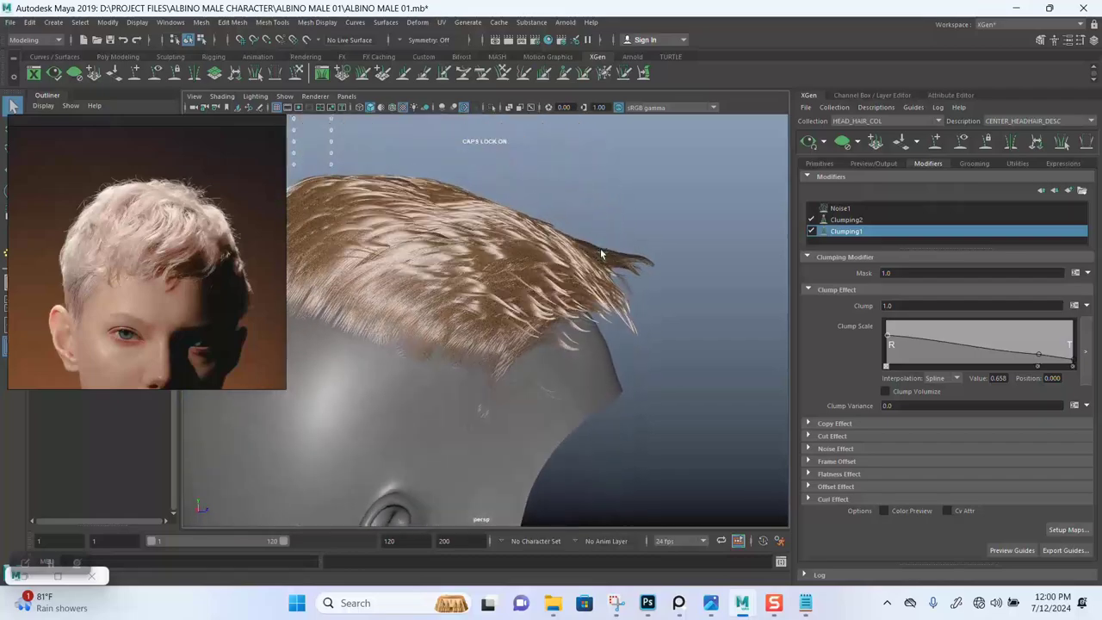
{"action": "left_click_drag", "start_coordinate": [507, 315], "coordinate": [424, 311], "text": "alt"}
{"action": "left_click_drag", "start_coordinate": [544, 325], "coordinate": [546, 241], "text": "alt"}
- Clear the hair preview, show the guide curves, and select a few guides at the hairline
{"action": "left_click", "coordinate": [843, 143]}
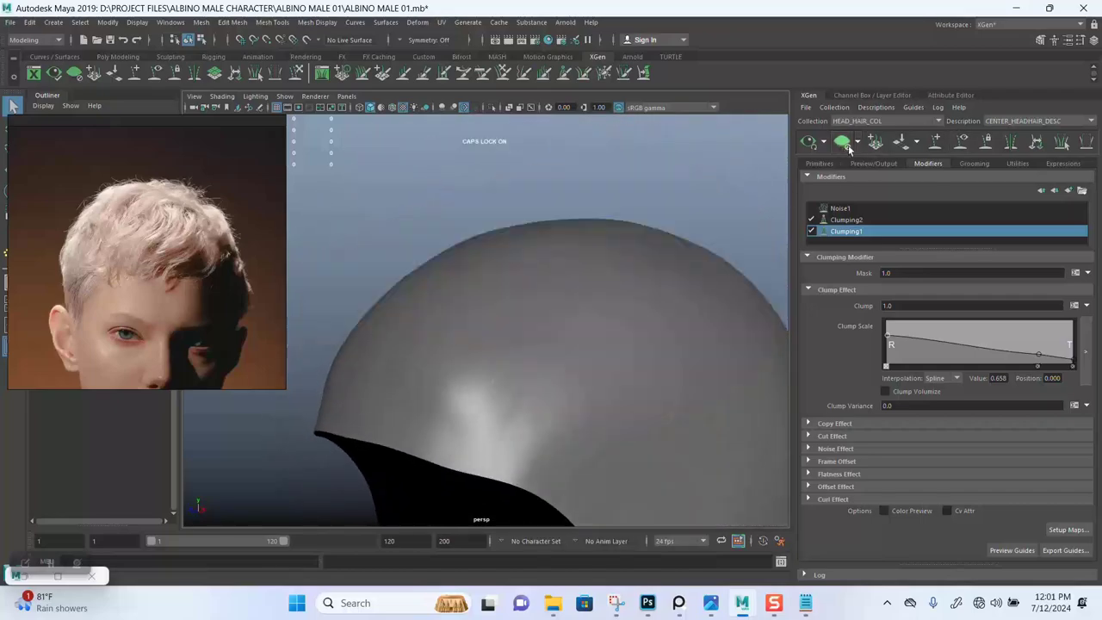
{"action": "left_click", "coordinate": [961, 143]}
{"action": "left_click_drag", "start_coordinate": [487, 345], "coordinate": [578, 225], "text": "alt"}
{"action": "middle_click_drag", "start_coordinate": [578, 226], "coordinate": [581, 312], "text": "alt"}
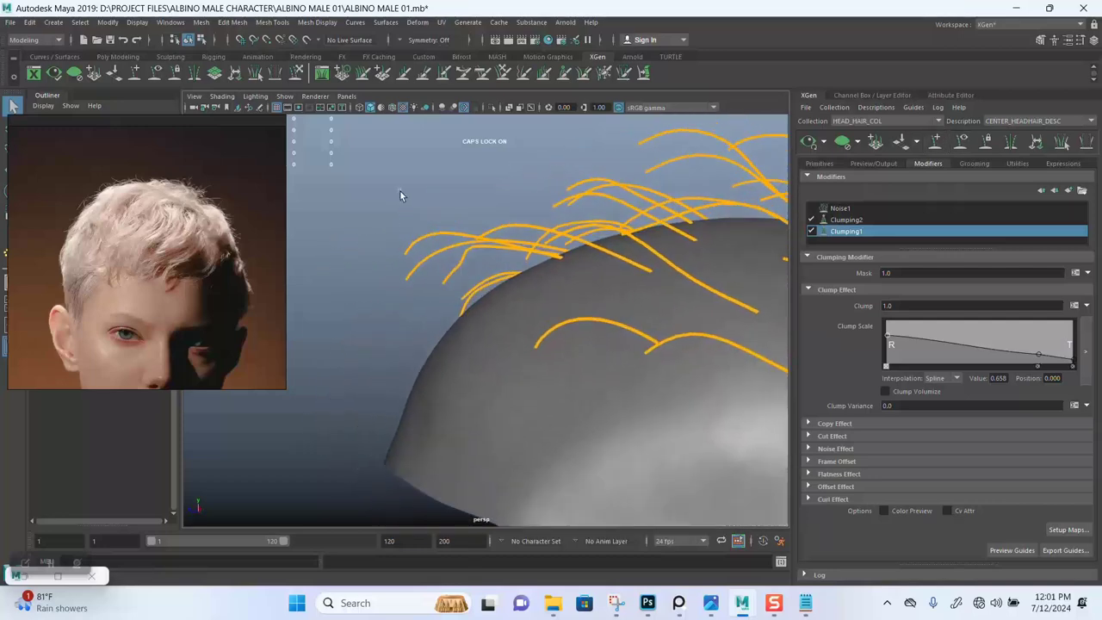
{"action": "left_click_drag", "start_coordinate": [450, 283], "coordinate": [459, 266]}
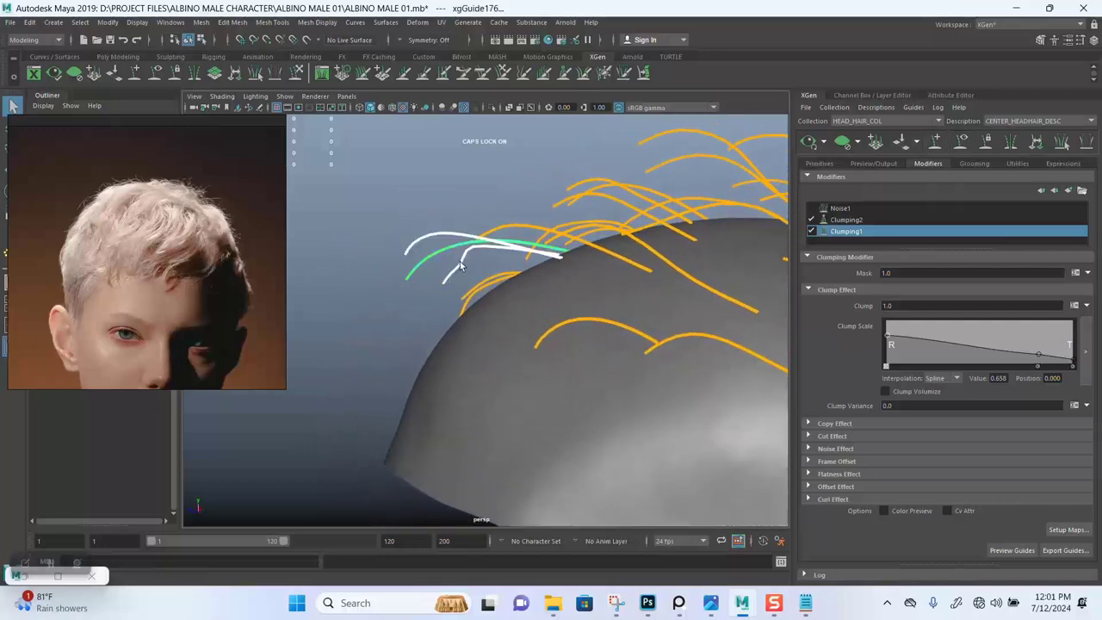
- Sculpt the selected hairline guides, undoing one stroke and enlarging the brush radius
{"action": "left_click", "coordinate": [297, 73]}
{"action": "mouse_move", "coordinate": [513, 249]}
{"action": "left_mouse_down"}
{"action": "mouse_move", "coordinate": [524, 253]}
{"action": "mouse_move", "coordinate": [511, 278]}
{"action": "mouse_move", "coordinate": [433, 239]}
{"action": "mouse_move", "coordinate": [411, 257]}
{"action": "left_mouse_up"}
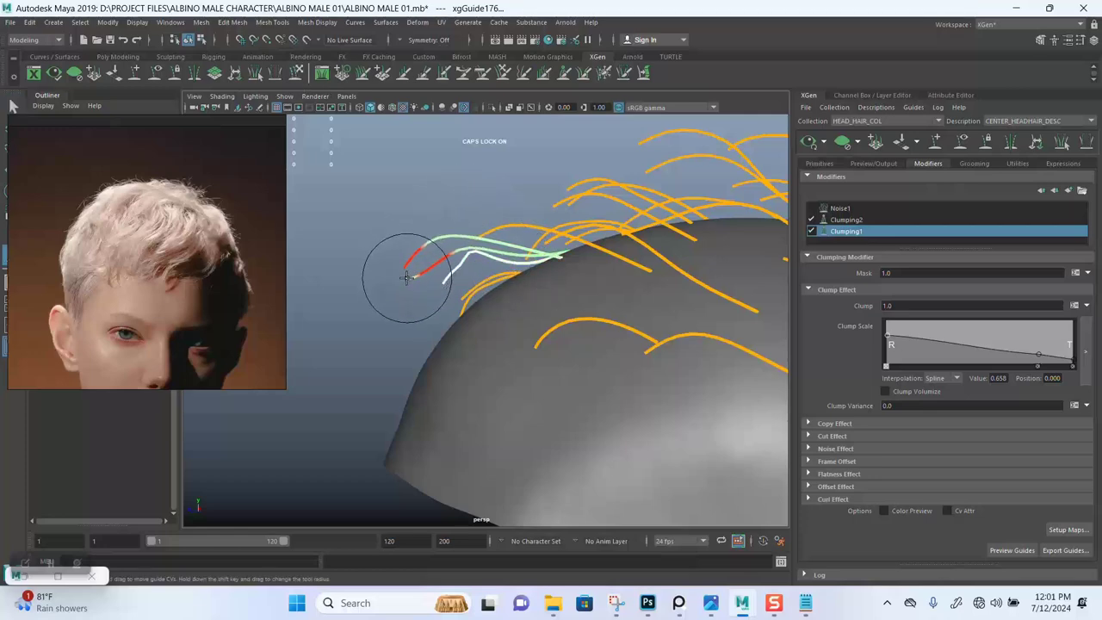
{"action": "key", "text": "ctrl+z"}
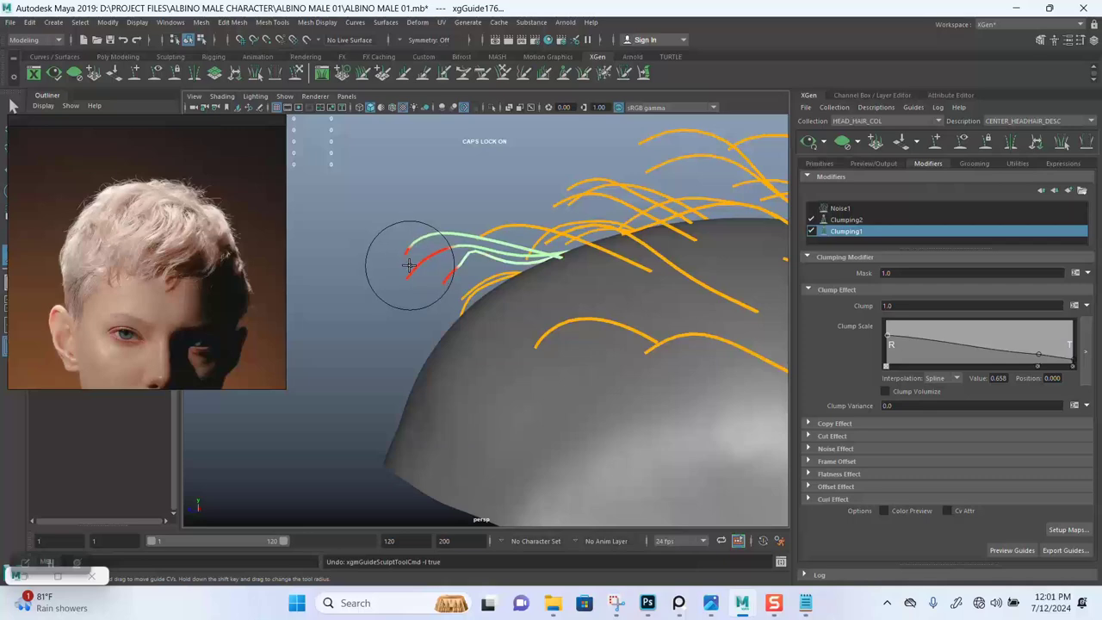
{"action": "mouse_move", "coordinate": [409, 266]}
{"action": "left_mouse_down", "text": "shift"}
{"action": "mouse_move", "coordinate": [424, 287]}
{"action": "mouse_move", "coordinate": [408, 285]}
{"action": "mouse_move", "coordinate": [399, 322]}
{"action": "mouse_move", "coordinate": [394, 295]}
{"action": "mouse_move", "coordinate": [541, 315]}
{"action": "mouse_move", "coordinate": [684, 305]}
{"action": "mouse_move", "coordinate": [623, 301]}
{"action": "left_mouse_up", "text": "shift"}
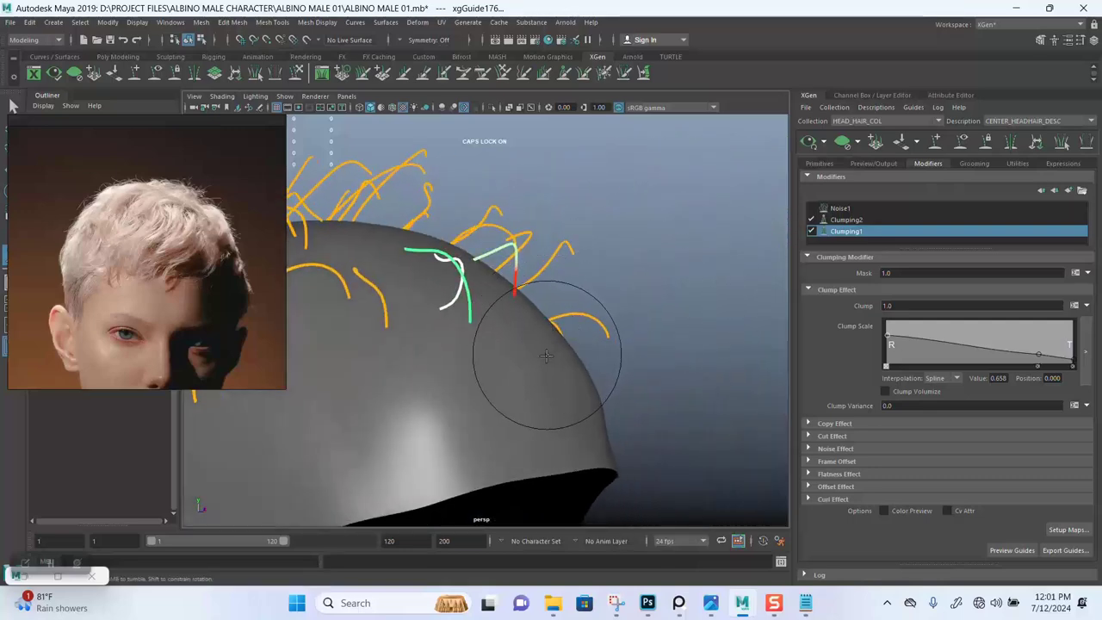
{"action": "mouse_move", "coordinate": [521, 388]}
{"action": "left_mouse_down", "text": "alt"}
{"action": "mouse_move", "coordinate": [542, 336]}
{"action": "mouse_move", "coordinate": [501, 285]}
{"action": "mouse_move", "coordinate": [438, 283]}
{"action": "left_mouse_up", "text": "alt"}
{"action": "mouse_move", "coordinate": [553, 278]}
{"action": "left_mouse_down", "text": "alt"}
{"action": "mouse_move", "coordinate": [566, 319]}
{"action": "mouse_move", "coordinate": [533, 276]}
{"action": "mouse_move", "coordinate": [560, 233]}
{"action": "mouse_move", "coordinate": [590, 259]}
{"action": "left_mouse_up", "text": "alt"}
- Select a different guide near the crown and return to the sculpt brush
{"action": "key", "text": "q"}
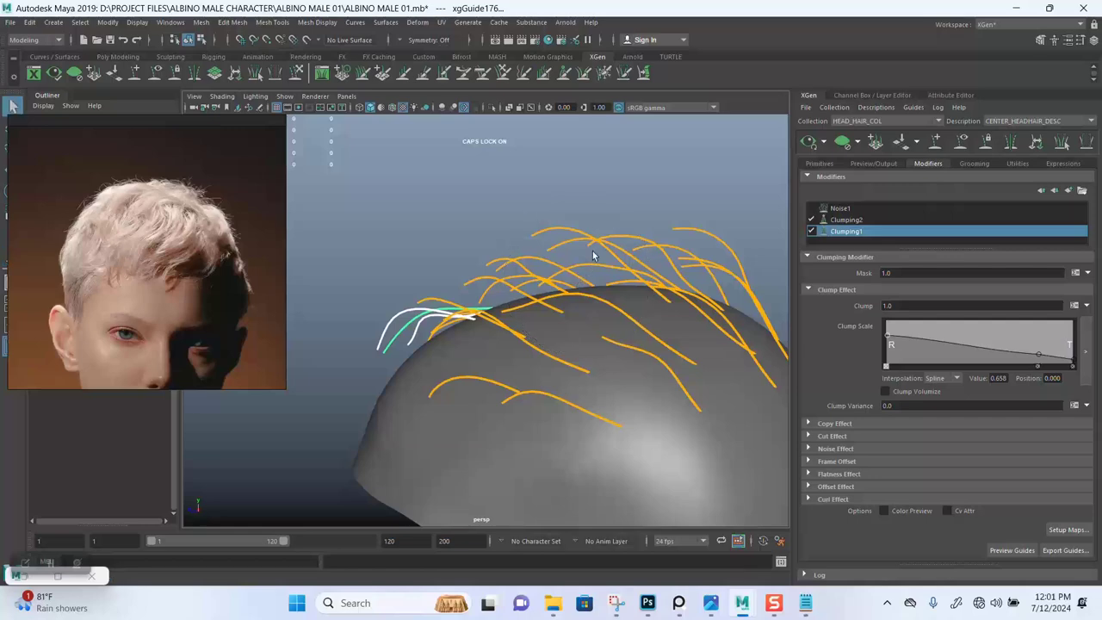
{"action": "left_click_drag", "start_coordinate": [568, 219], "coordinate": [572, 236]}
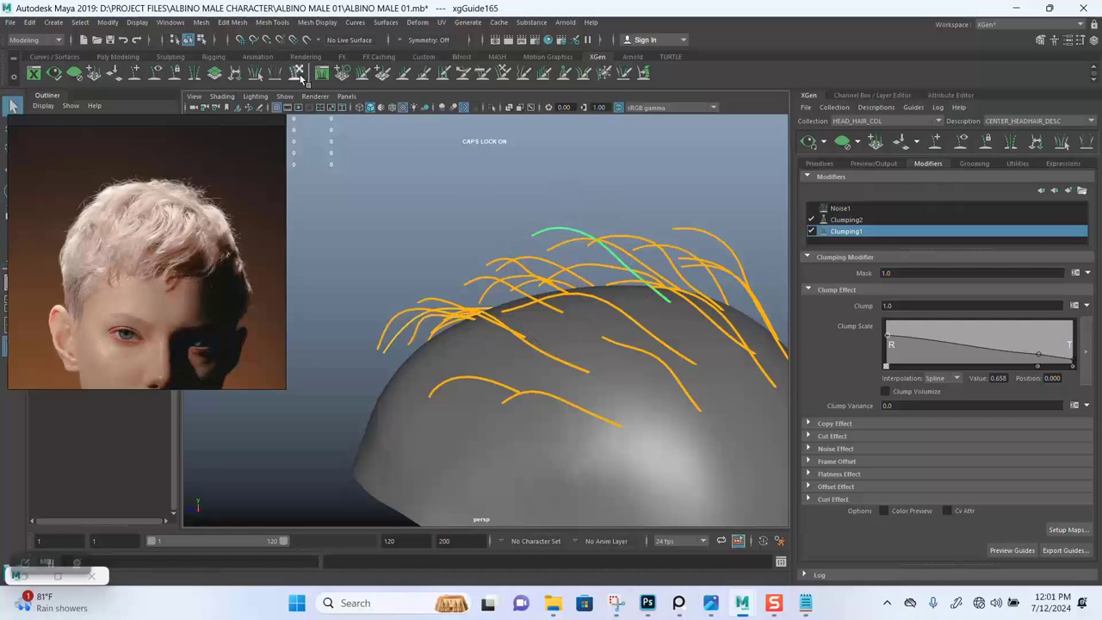
{"action": "key", "text": "y"}
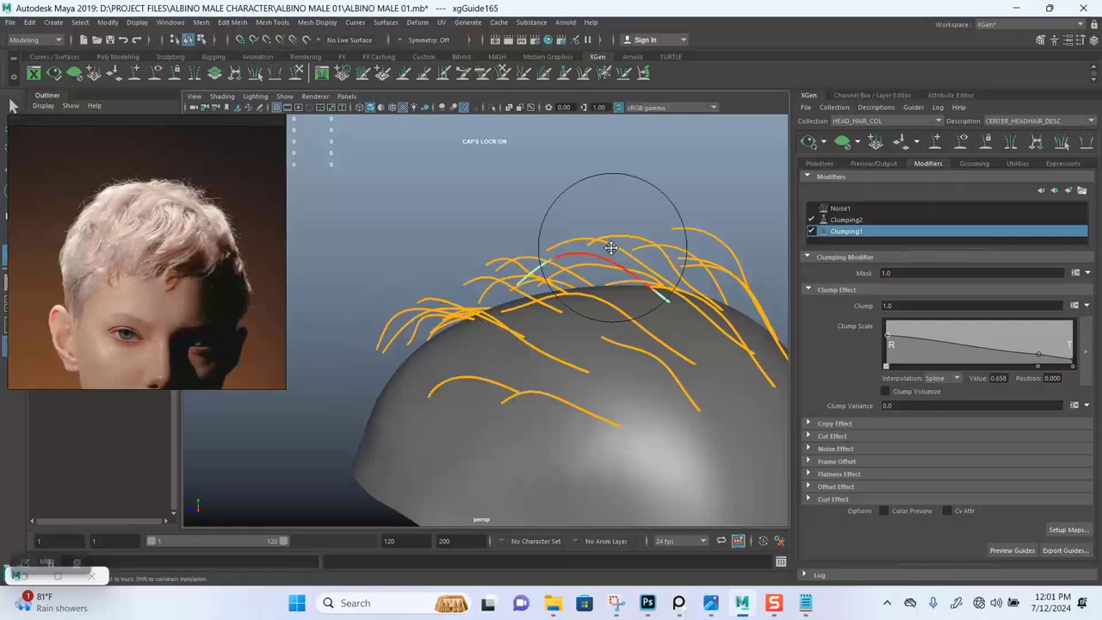
{"action": "left_click_drag", "start_coordinate": [610, 241], "coordinate": [615, 219], "text": "alt"}
{"action": "key", "text": "q"}
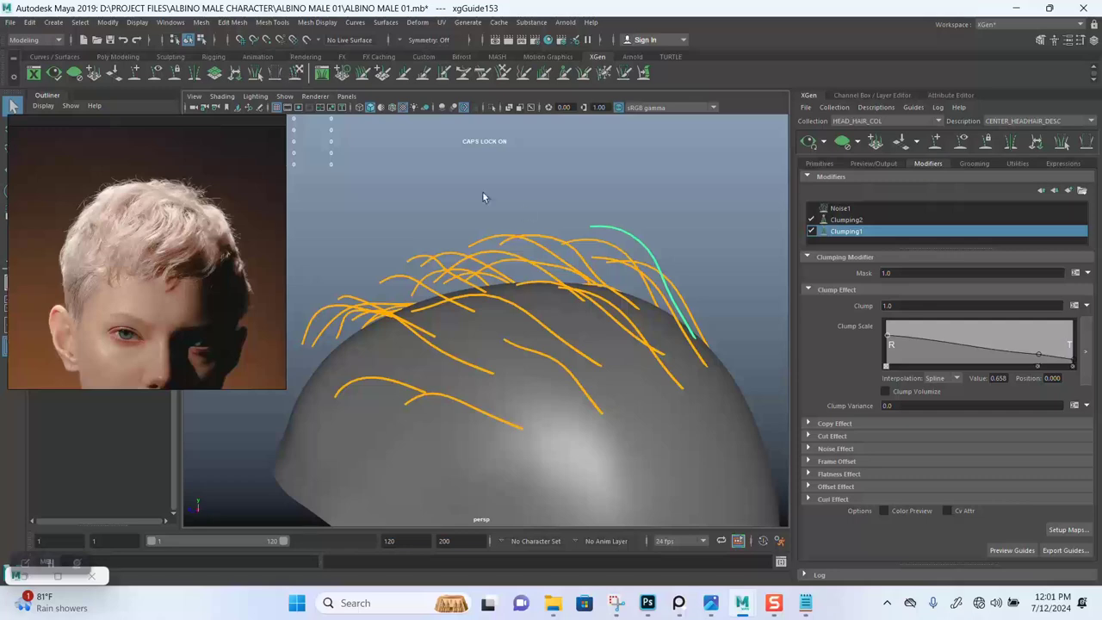
{"action": "key", "text": "y"}
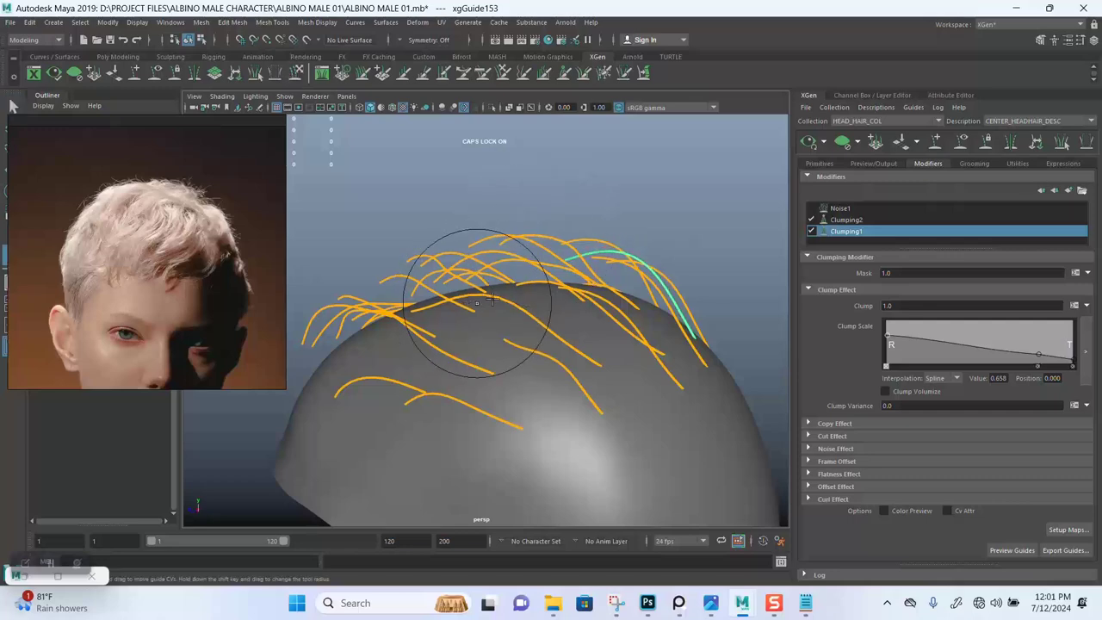
- Alternate between guide selection and the sculpt brush while viewing the top and sides of the head
{"action": "mouse_move", "coordinate": [473, 301]}
{"action": "left_mouse_down", "text": "alt"}
{"action": "mouse_move", "coordinate": [561, 288]}
{"action": "mouse_move", "coordinate": [549, 269]}
{"action": "left_mouse_up", "text": "alt"}
{"action": "key", "text": "q"}
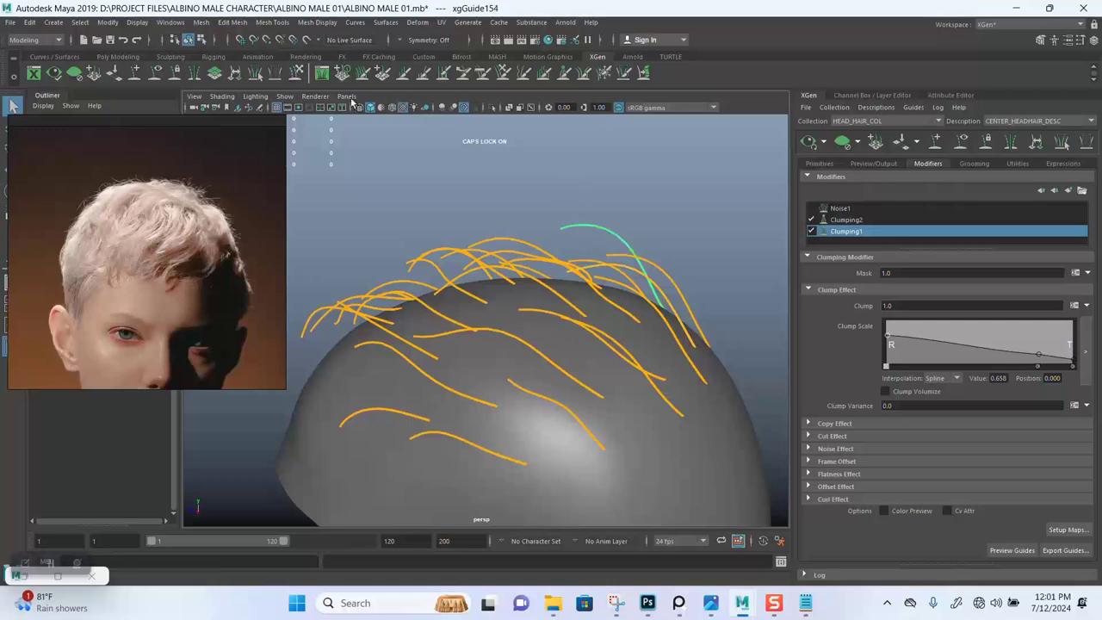
{"action": "key", "text": "y"}
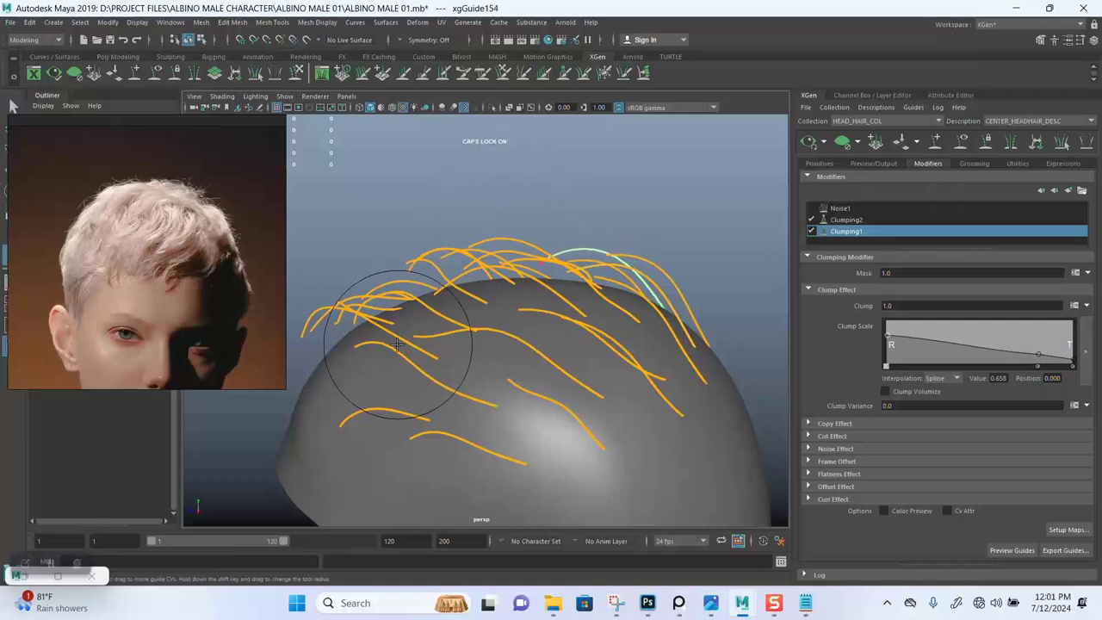
{"action": "left_click_drag", "start_coordinate": [491, 217], "coordinate": [589, 308], "text": "alt"}
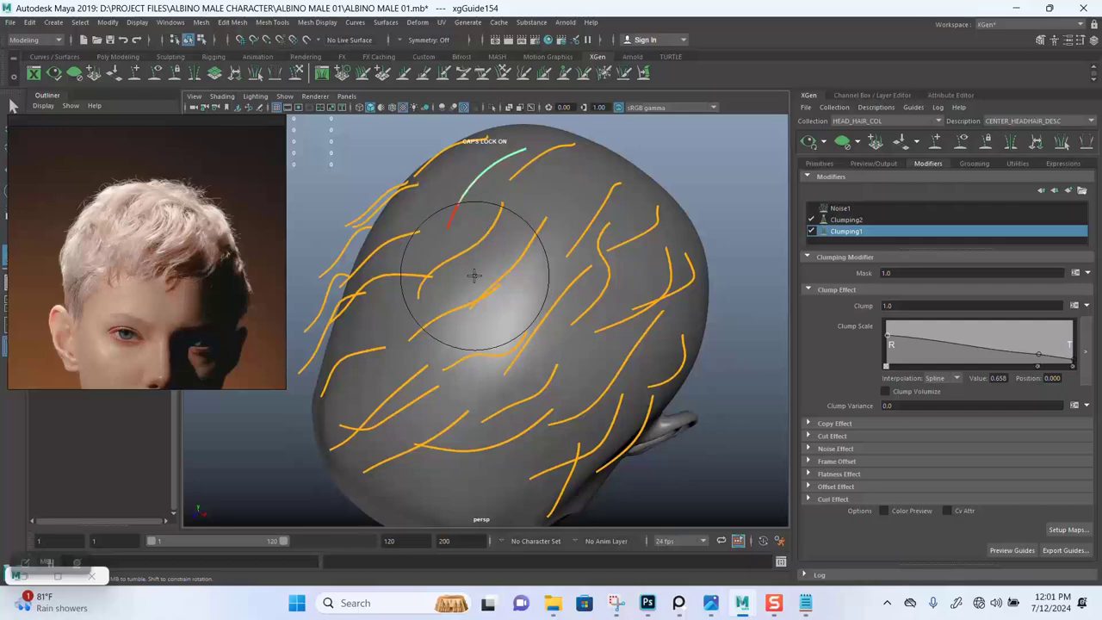
{"action": "mouse_move", "coordinate": [474, 275]}
{"action": "left_mouse_down", "text": "alt"}
{"action": "mouse_move", "coordinate": [528, 249]}
{"action": "mouse_move", "coordinate": [459, 270]}
{"action": "left_mouse_up", "text": "alt"}
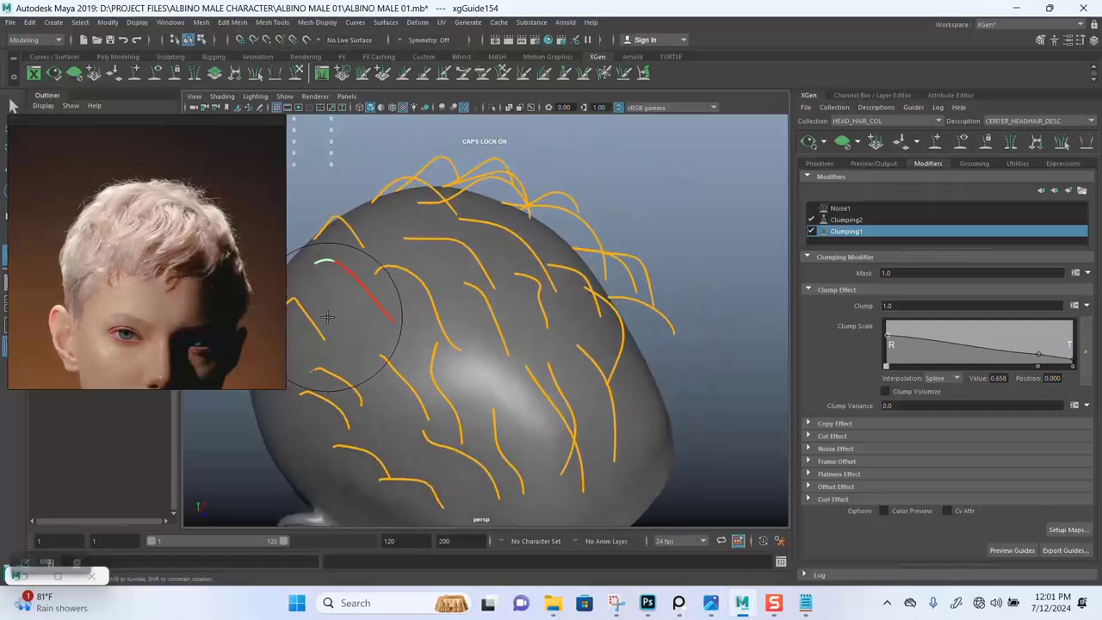
{"action": "mouse_move", "coordinate": [449, 308]}
{"action": "left_mouse_down", "text": "alt"}
{"action": "mouse_move", "coordinate": [561, 274]}
{"action": "mouse_move", "coordinate": [467, 282]}
{"action": "left_mouse_up", "text": "alt"}
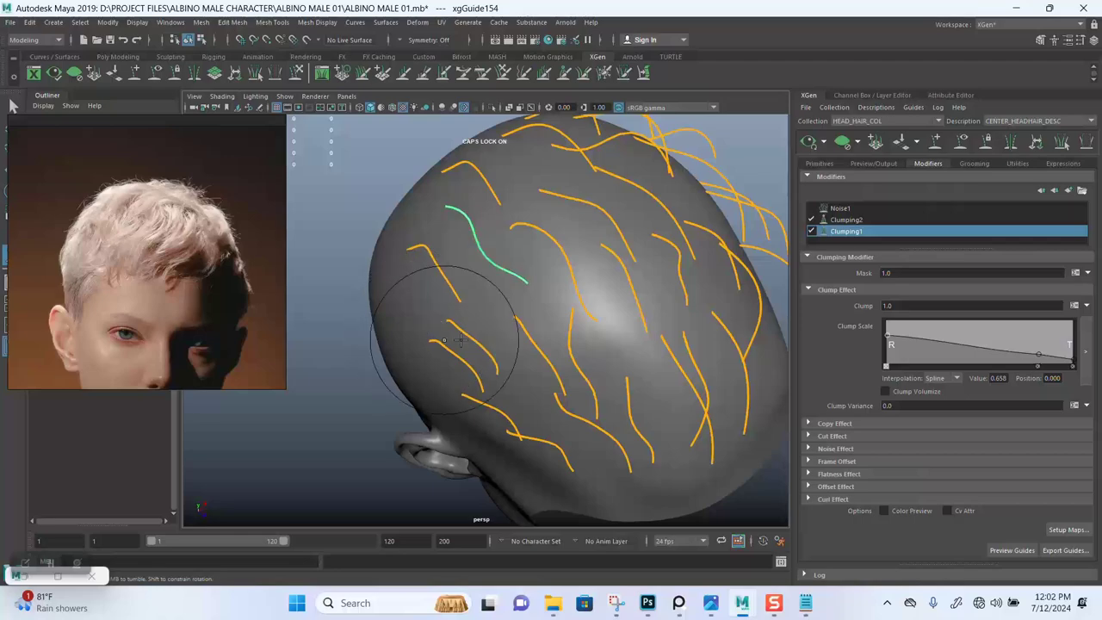
{"action": "mouse_move", "coordinate": [459, 341]}
{"action": "left_mouse_down", "text": "alt"}
{"action": "mouse_move", "coordinate": [460, 231]}
{"action": "mouse_move", "coordinate": [627, 270]}
{"action": "mouse_move", "coordinate": [482, 246]}
{"action": "mouse_move", "coordinate": [635, 209]}
{"action": "mouse_move", "coordinate": [590, 239]}
{"action": "mouse_move", "coordinate": [603, 211]}
{"action": "mouse_move", "coordinate": [615, 238]}
{"action": "mouse_move", "coordinate": [590, 315]}
{"action": "mouse_move", "coordinate": [689, 226]}
{"action": "mouse_move", "coordinate": [505, 296]}
{"action": "mouse_move", "coordinate": [545, 327]}
{"action": "mouse_move", "coordinate": [536, 276]}
{"action": "mouse_move", "coordinate": [546, 301]}
{"action": "mouse_move", "coordinate": [566, 276]}
{"action": "mouse_move", "coordinate": [536, 247]}
{"action": "mouse_move", "coordinate": [513, 251]}
{"action": "mouse_move", "coordinate": [560, 221]}
{"action": "mouse_move", "coordinate": [552, 230]}
{"action": "mouse_move", "coordinate": [561, 259]}
{"action": "mouse_move", "coordinate": [593, 241]}
{"action": "left_mouse_up", "text": "alt"}
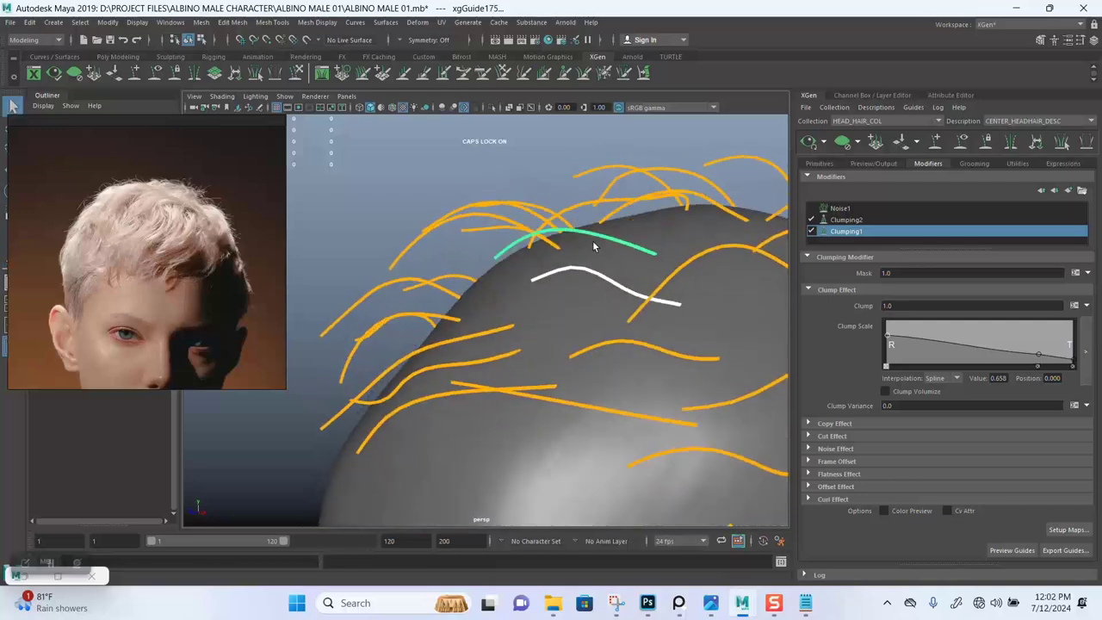
- Move the selected crown guide into place, then brush-sculpt guides, pushing one slightly right
{"action": "key", "text": "w"}
{"action": "left_click_drag", "start_coordinate": [656, 256], "coordinate": [405, 121]}
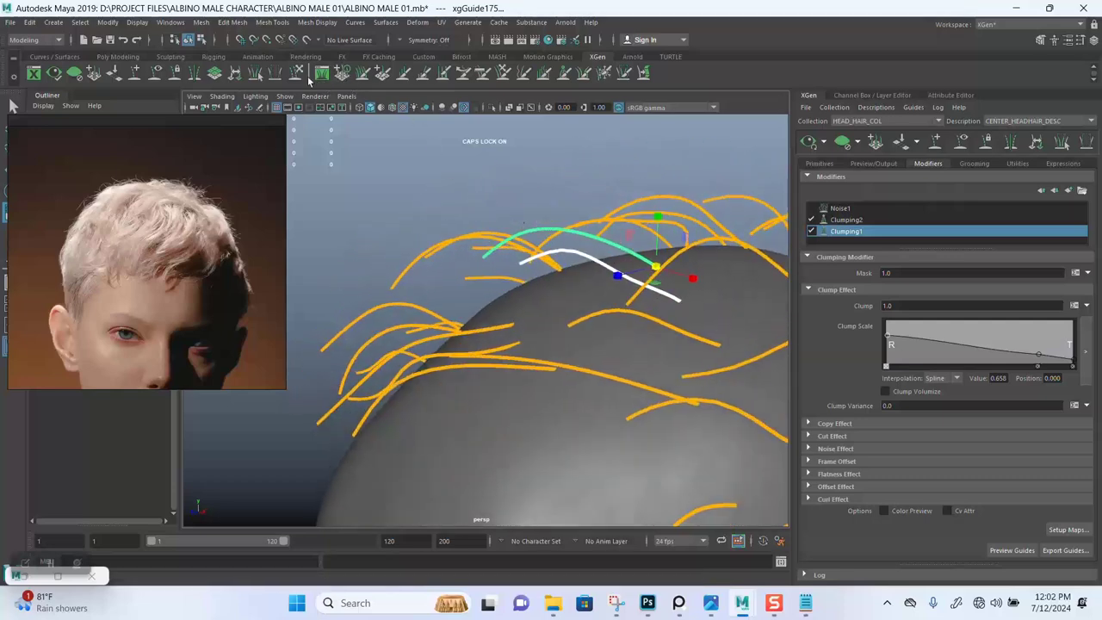
{"action": "left_click", "coordinate": [298, 73]}
{"action": "left_click_drag", "start_coordinate": [482, 284], "coordinate": [590, 234], "text": "alt"}
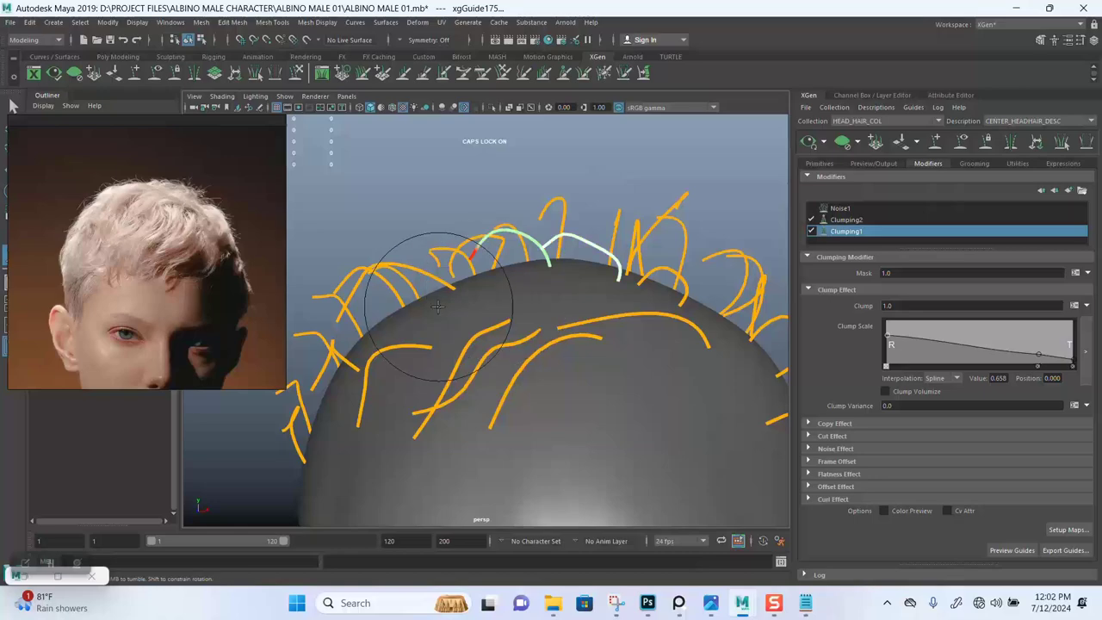
{"action": "mouse_move", "coordinate": [514, 327]}
{"action": "left_mouse_down", "text": "alt"}
{"action": "mouse_move", "coordinate": [679, 236]}
{"action": "mouse_move", "coordinate": [652, 283]}
{"action": "mouse_move", "coordinate": [553, 303]}
{"action": "mouse_move", "coordinate": [501, 347]}
{"action": "mouse_move", "coordinate": [597, 216]}
{"action": "mouse_move", "coordinate": [542, 246]}
{"action": "left_mouse_up", "text": "alt"}
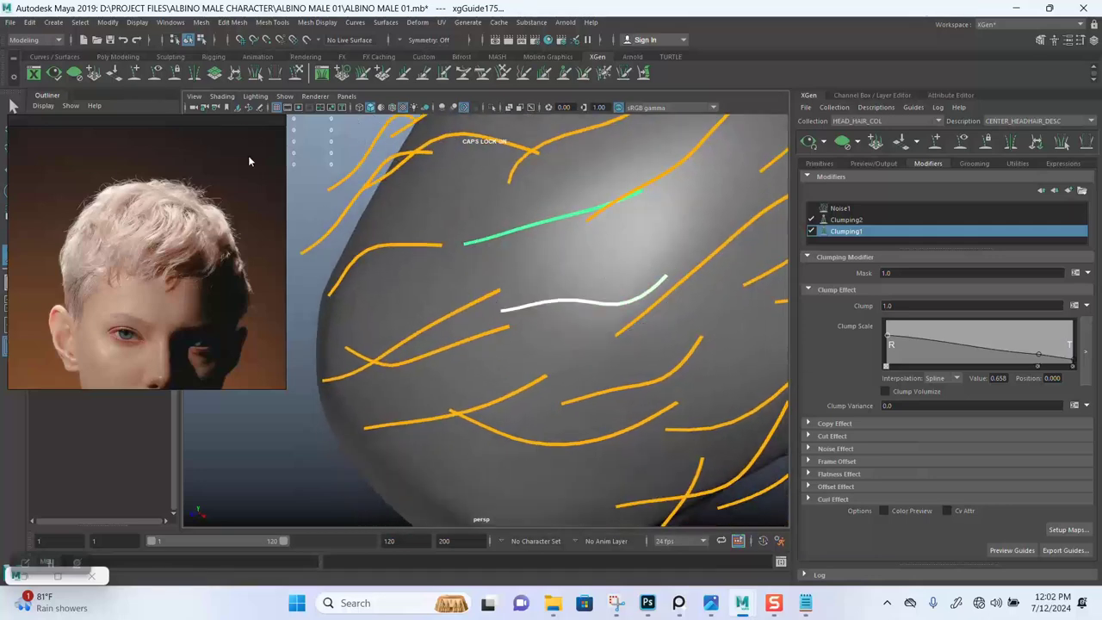
{"action": "mouse_move", "coordinate": [543, 230]}
{"action": "left_mouse_down", "text": "alt"}
{"action": "mouse_move", "coordinate": [583, 227]}
{"action": "mouse_move", "coordinate": [541, 222]}
{"action": "left_mouse_up", "text": "alt"}
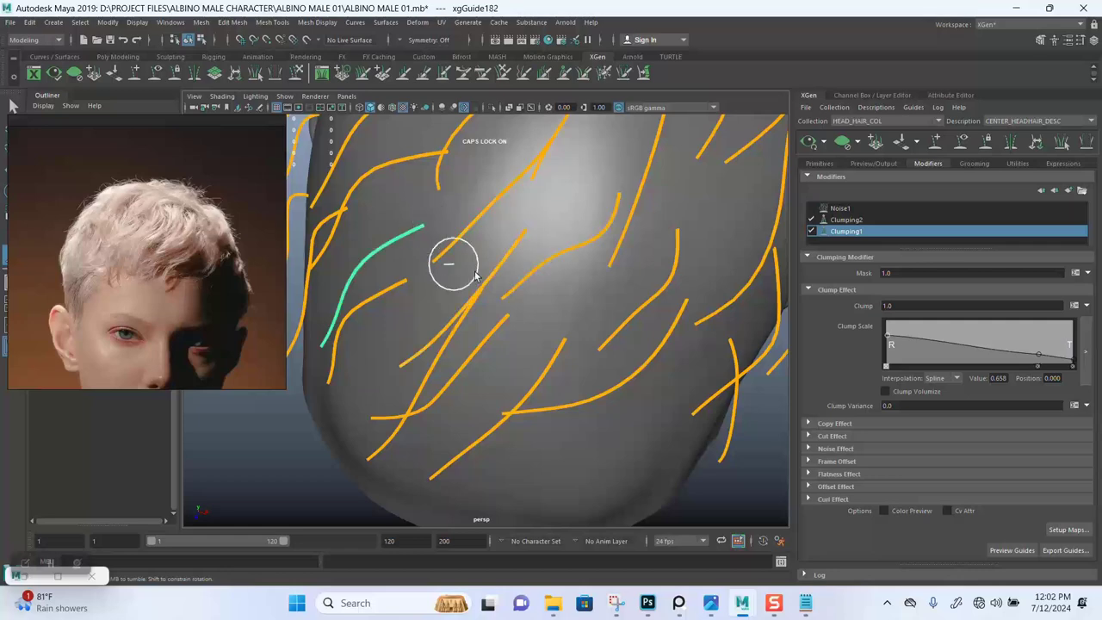
{"action": "left_click_drag", "start_coordinate": [474, 274], "coordinate": [349, 141], "text": "alt"}
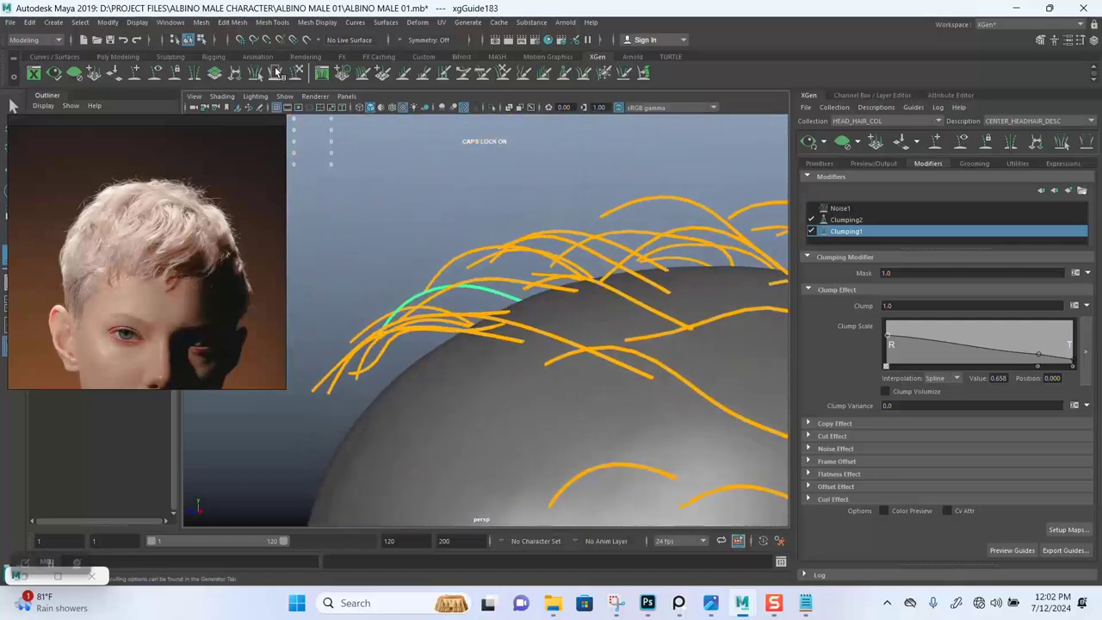
{"action": "mouse_move", "coordinate": [387, 288]}
{"action": "left_mouse_down", "text": "alt"}
{"action": "mouse_move", "coordinate": [405, 275]}
{"action": "mouse_move", "coordinate": [398, 263]}
{"action": "mouse_move", "coordinate": [504, 264]}
{"action": "mouse_move", "coordinate": [621, 285]}
{"action": "mouse_move", "coordinate": [578, 295]}
{"action": "mouse_move", "coordinate": [560, 344]}
{"action": "left_mouse_up", "text": "alt"}
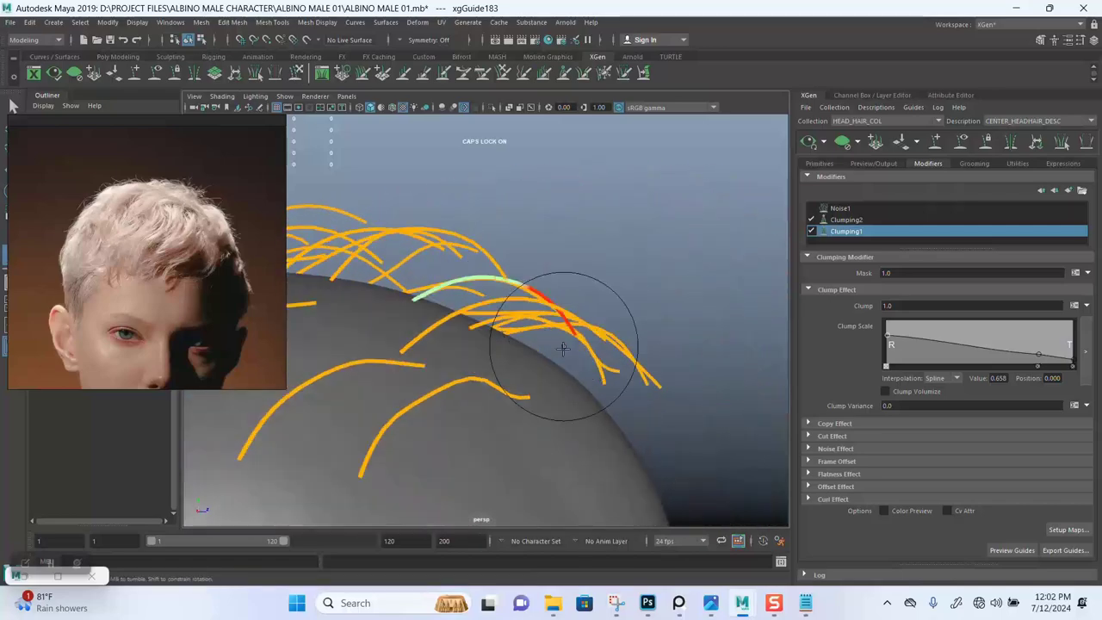
{"action": "mouse_move", "coordinate": [557, 430]}
{"action": "left_mouse_down", "text": "alt"}
{"action": "mouse_move", "coordinate": [598, 388]}
{"action": "mouse_move", "coordinate": [450, 332]}
{"action": "left_mouse_up", "text": "alt"}
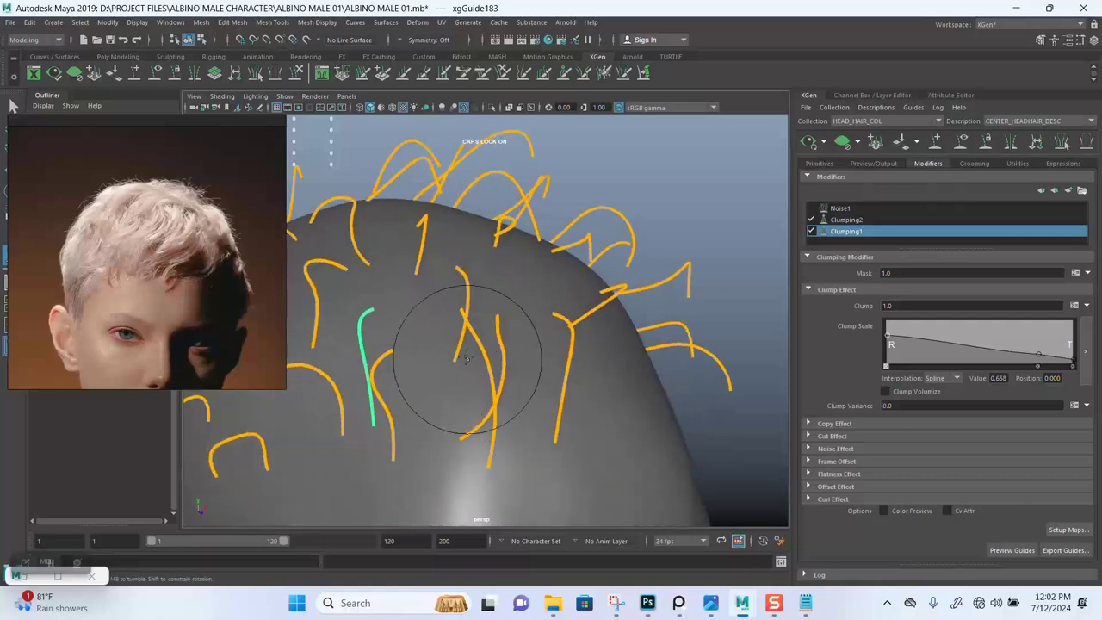
{"action": "left_click_drag", "start_coordinate": [462, 374], "coordinate": [499, 405], "text": "alt"}
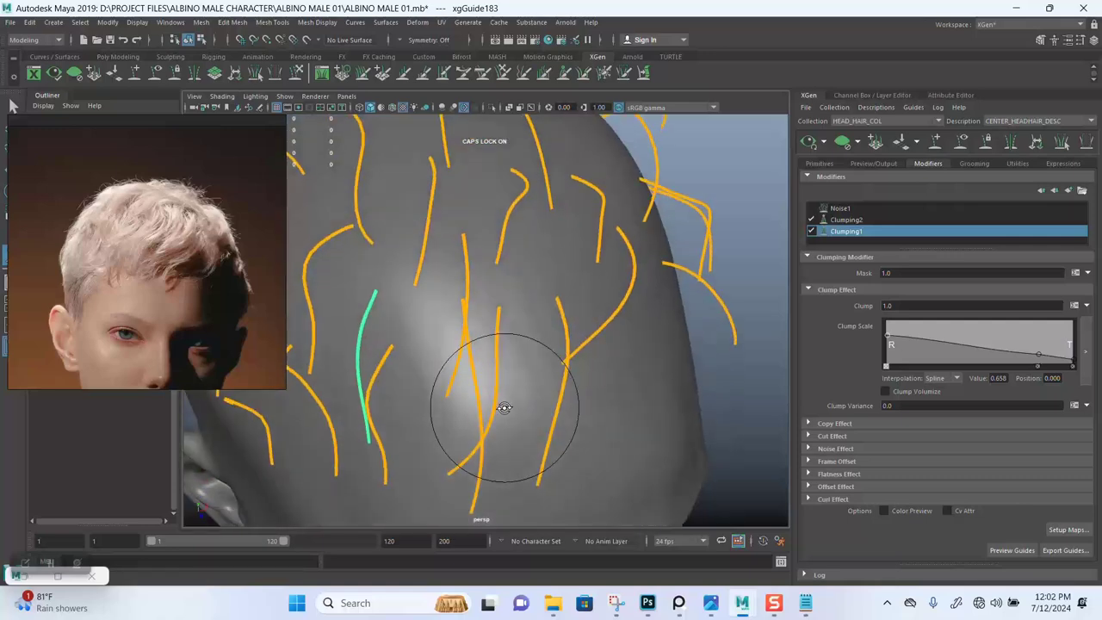
{"action": "mouse_move", "coordinate": [419, 385]}
{"action": "left_mouse_down"}
{"action": "mouse_move", "coordinate": [422, 374]}
{"action": "mouse_move", "coordinate": [499, 376]}
{"action": "mouse_move", "coordinate": [428, 462]}
{"action": "mouse_move", "coordinate": [499, 387]}
{"action": "mouse_move", "coordinate": [499, 320]}
{"action": "mouse_move", "coordinate": [472, 298]}
{"action": "mouse_move", "coordinate": [543, 302]}
{"action": "mouse_move", "coordinate": [459, 291]}
{"action": "left_mouse_up"}
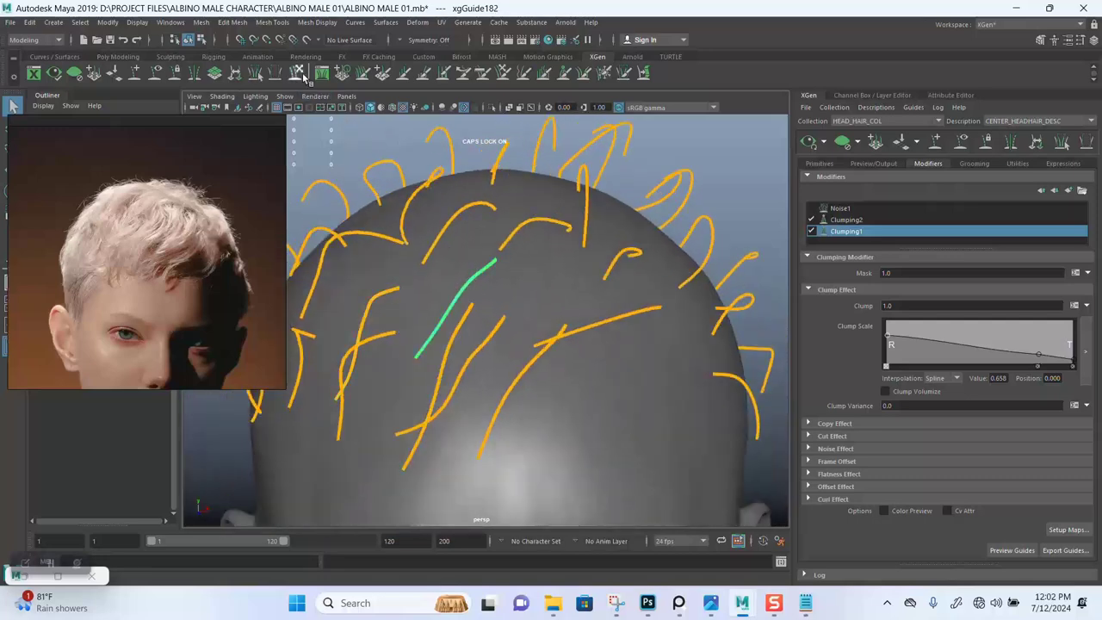
- With Sculpt Guides, bend a guide on top of the head downward and to the left
{"action": "left_click", "coordinate": [297, 73]}
{"action": "mouse_move", "coordinate": [620, 293]}
{"action": "left_mouse_down", "text": "alt"}
{"action": "mouse_move", "coordinate": [583, 388]}
{"action": "mouse_move", "coordinate": [520, 348]}
{"action": "left_mouse_up", "text": "alt"}
{"action": "left_click_drag", "start_coordinate": [416, 389], "coordinate": [438, 413], "text": "alt"}
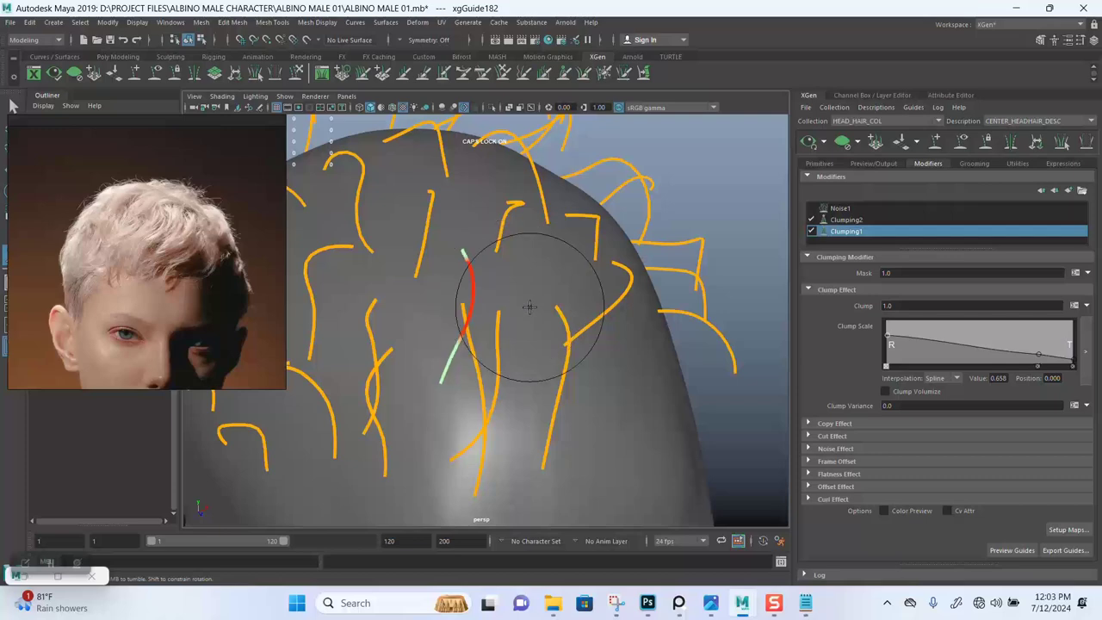
{"action": "left_click_drag", "start_coordinate": [537, 312], "coordinate": [549, 332], "text": "alt"}
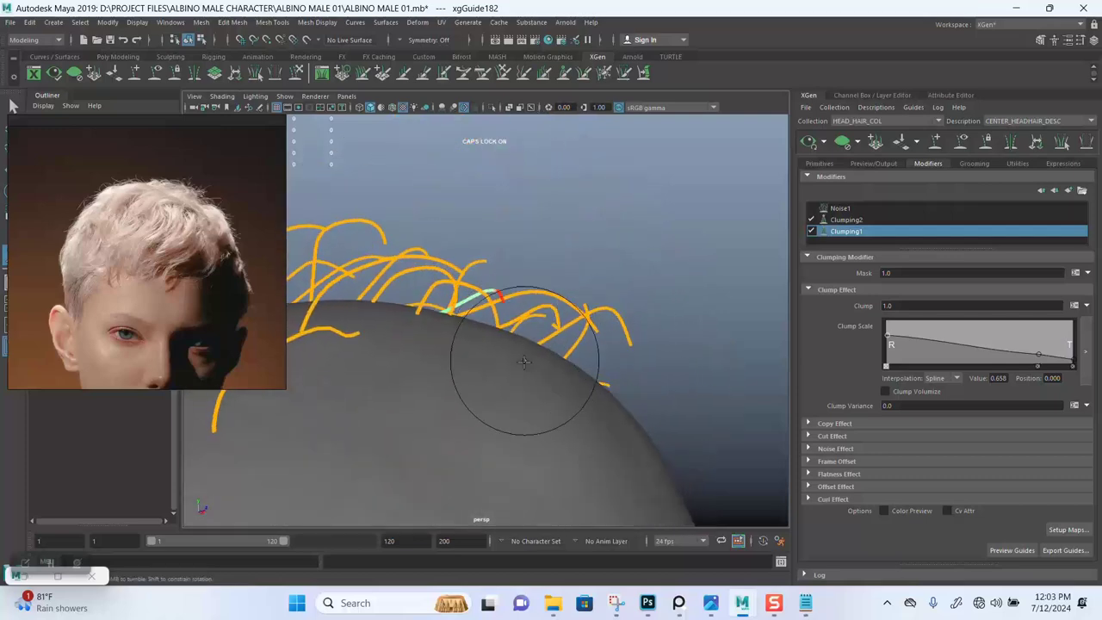
{"action": "left_click_drag", "start_coordinate": [519, 395], "coordinate": [488, 383], "text": "alt"}
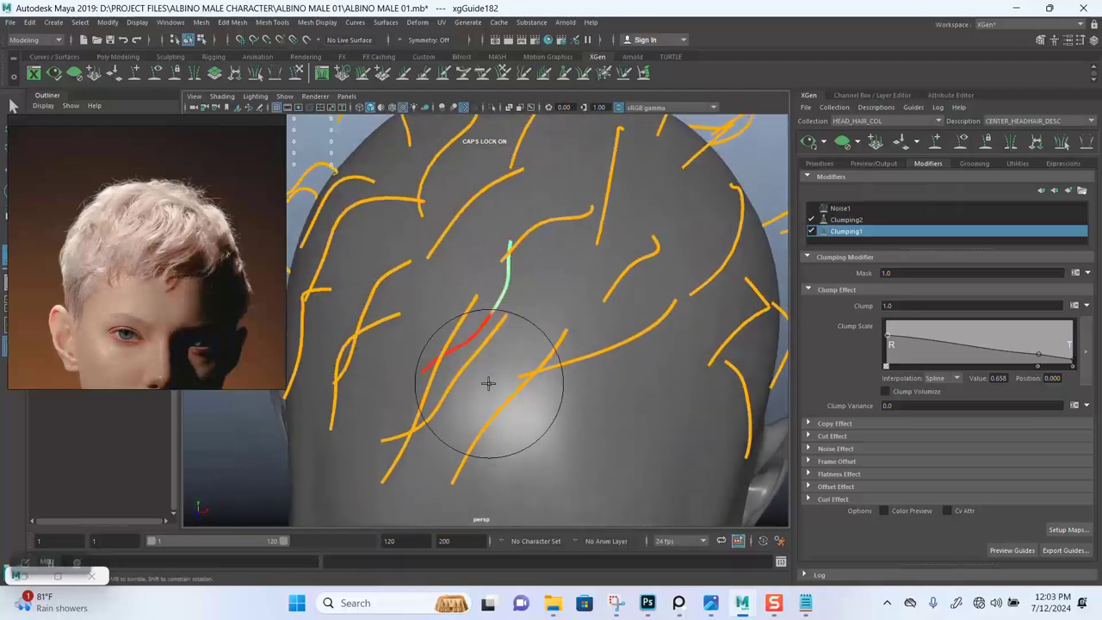
{"action": "left_click_drag", "start_coordinate": [413, 415], "coordinate": [387, 402]}
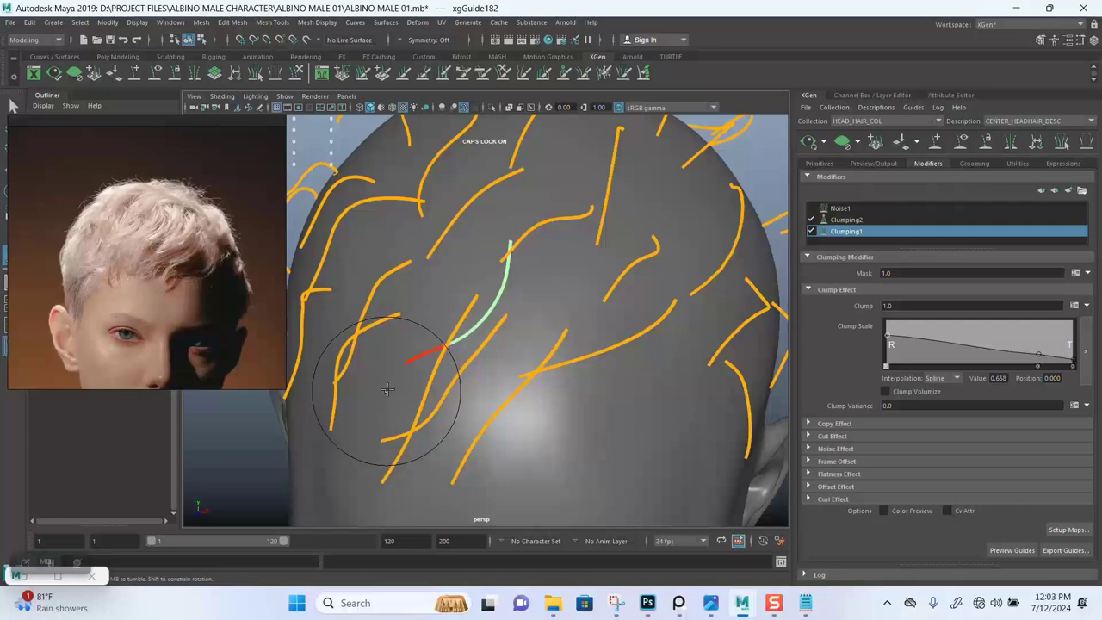
{"action": "left_click_drag", "start_coordinate": [551, 330], "coordinate": [543, 307], "text": "alt"}
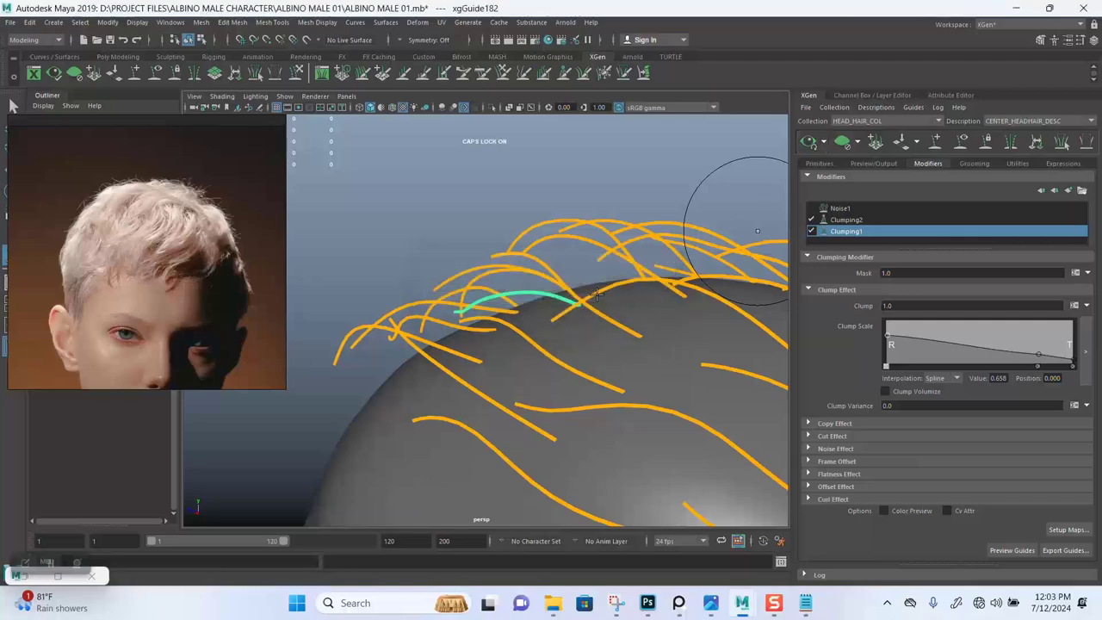
{"action": "mouse_move", "coordinate": [521, 348]}
{"action": "left_mouse_down", "text": "alt"}
{"action": "mouse_move", "coordinate": [528, 209]}
{"action": "mouse_move", "coordinate": [553, 241]}
{"action": "mouse_move", "coordinate": [526, 244]}
{"action": "mouse_move", "coordinate": [519, 286]}
{"action": "mouse_move", "coordinate": [524, 253]}
{"action": "mouse_move", "coordinate": [559, 246]}
{"action": "mouse_move", "coordinate": [644, 261]}
{"action": "mouse_move", "coordinate": [609, 275]}
{"action": "mouse_move", "coordinate": [639, 281]}
{"action": "mouse_move", "coordinate": [654, 303]}
{"action": "mouse_move", "coordinate": [605, 321]}
{"action": "mouse_move", "coordinate": [581, 317]}
{"action": "mouse_move", "coordinate": [545, 290]}
{"action": "mouse_move", "coordinate": [577, 266]}
{"action": "mouse_move", "coordinate": [582, 279]}
{"action": "mouse_move", "coordinate": [565, 301]}
{"action": "mouse_move", "coordinate": [637, 305]}
{"action": "mouse_move", "coordinate": [565, 320]}
{"action": "mouse_move", "coordinate": [537, 295]}
{"action": "mouse_move", "coordinate": [546, 295]}
{"action": "mouse_move", "coordinate": [547, 343]}
{"action": "mouse_move", "coordinate": [528, 344]}
{"action": "mouse_move", "coordinate": [516, 258]}
{"action": "mouse_move", "coordinate": [395, 191]}
{"action": "left_mouse_up", "text": "alt"}
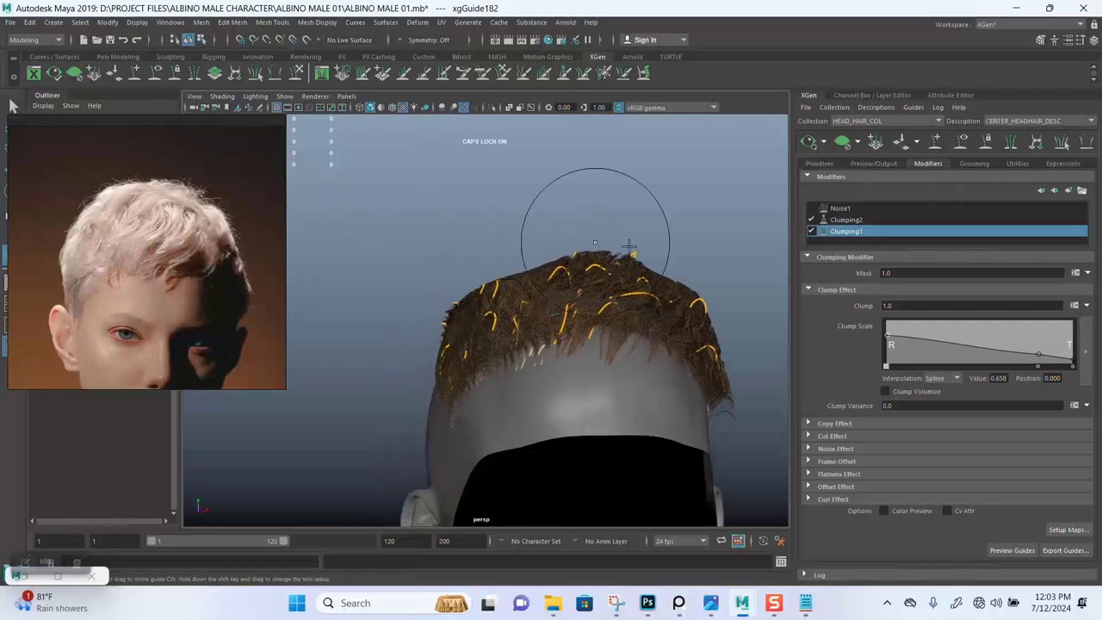
- Maximize and zoom the front view, hide the hair preview, and activate Sculpt Guides
{"action": "key", "text": "space"}
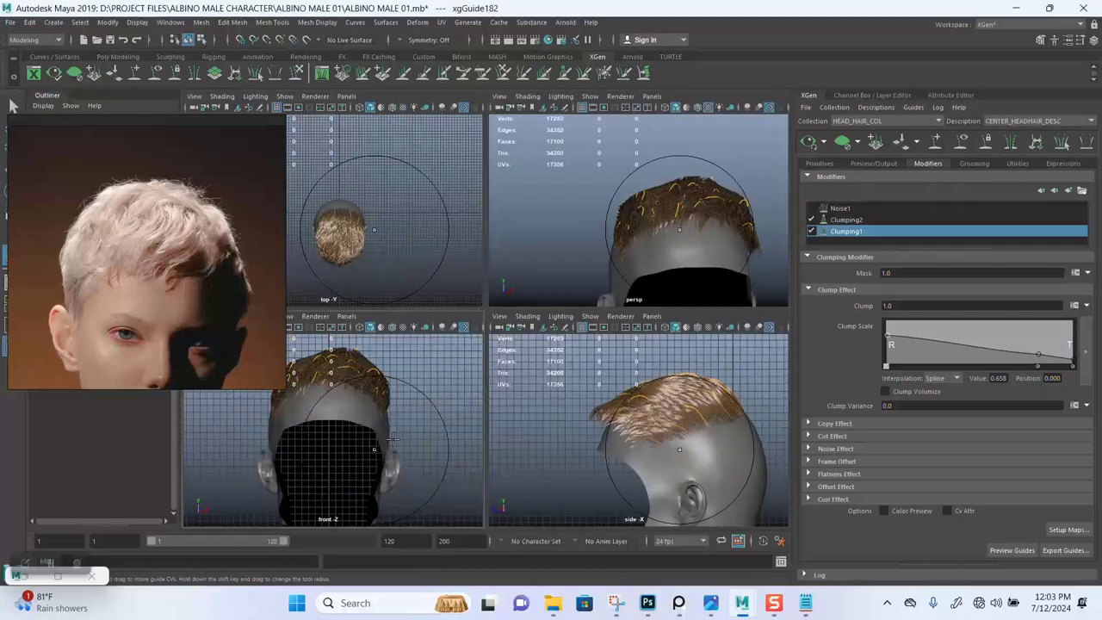
{"action": "key", "text": "space"}
{"action": "middle_click_drag", "start_coordinate": [517, 342], "coordinate": [520, 286], "text": "alt"}
{"action": "left_click", "coordinate": [842, 142]}
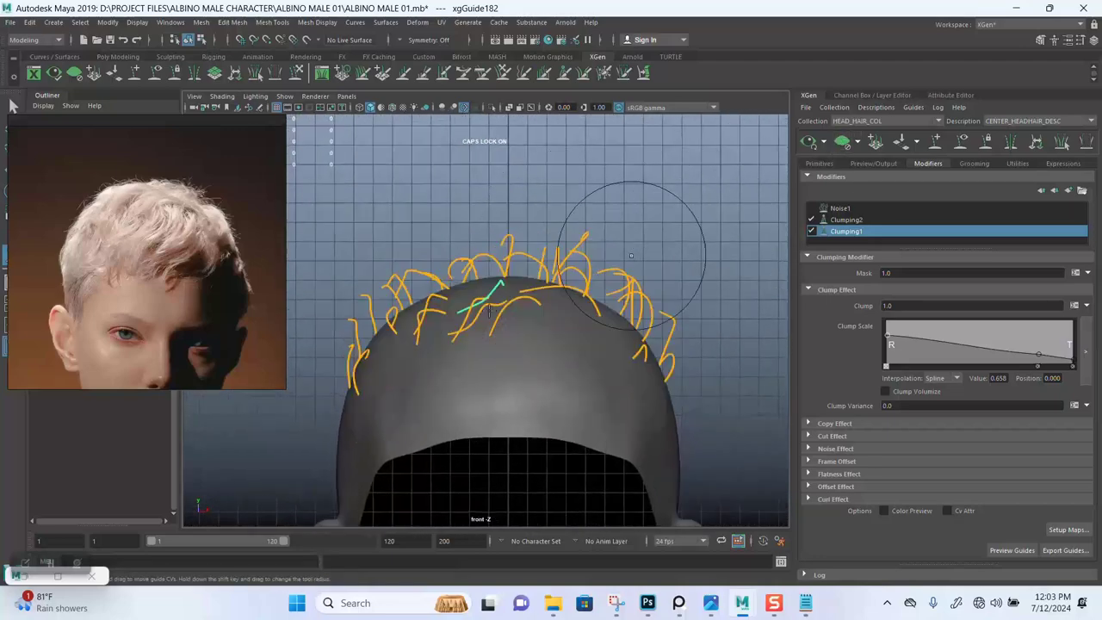
{"action": "middle_click_drag", "start_coordinate": [445, 365], "coordinate": [488, 352], "text": "alt"}
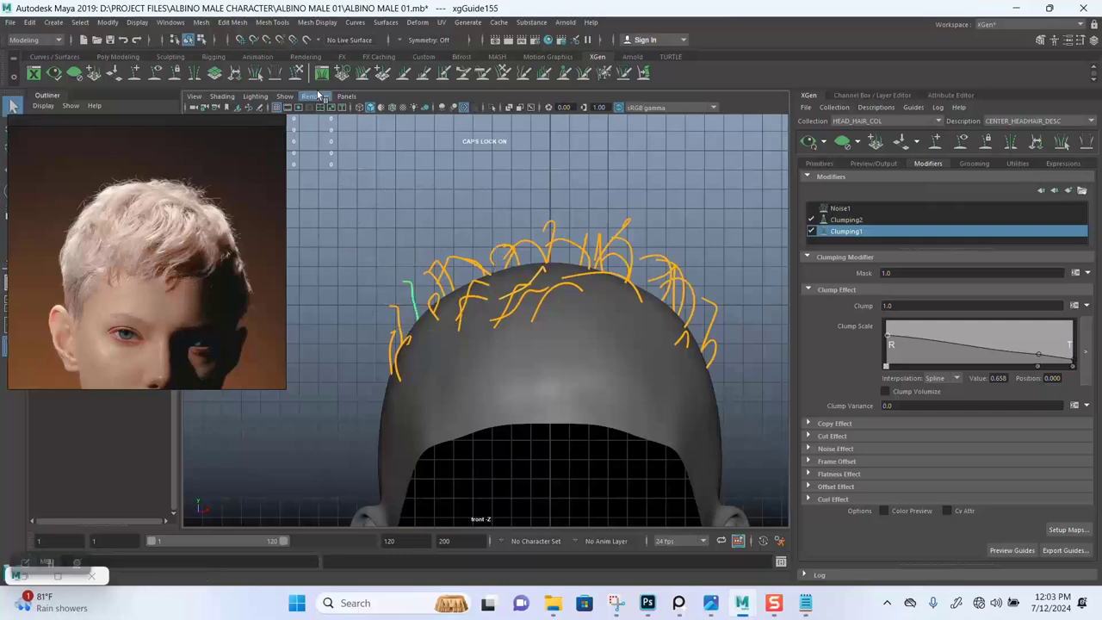
{"action": "left_click", "coordinate": [297, 70]}
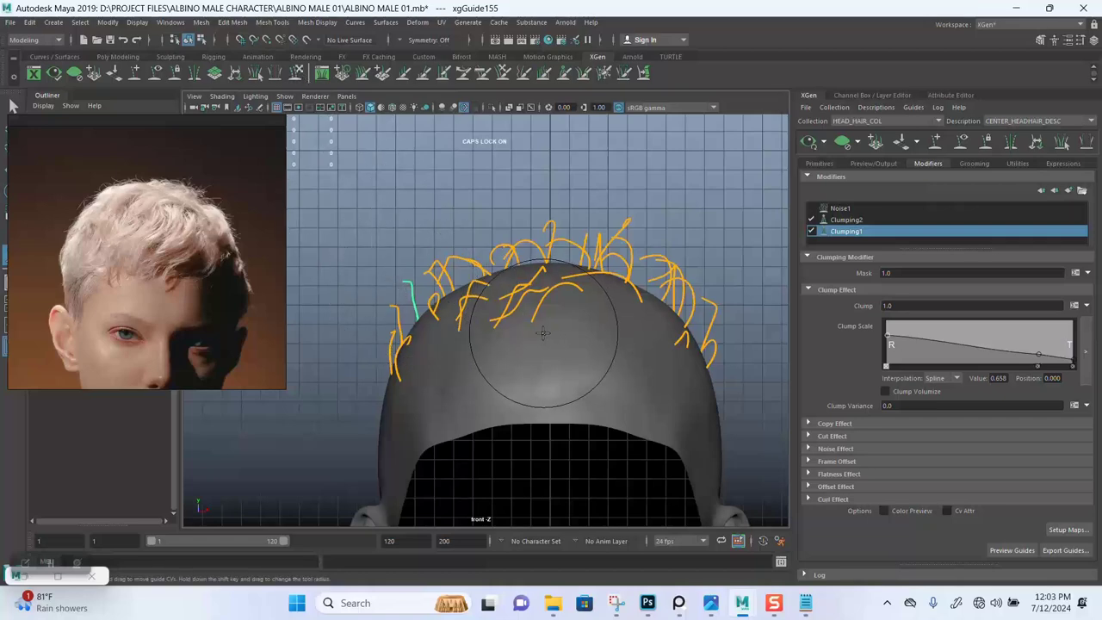
- Switch between the perspective and front views to check the reshaped right-side guide
{"action": "key", "text": "space"}
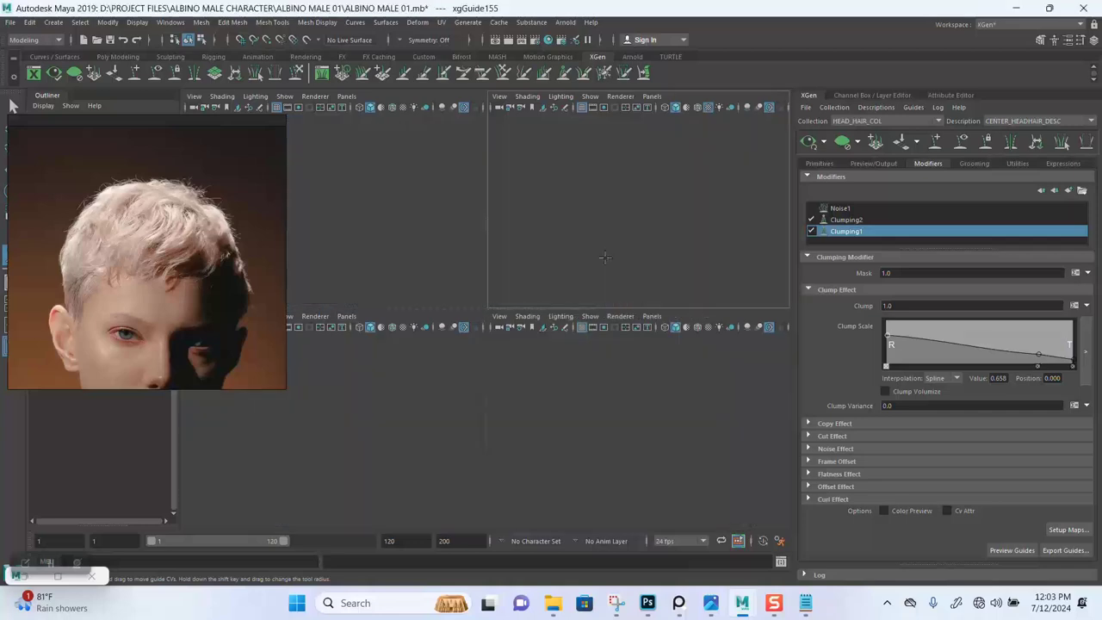
{"action": "key", "text": "space"}
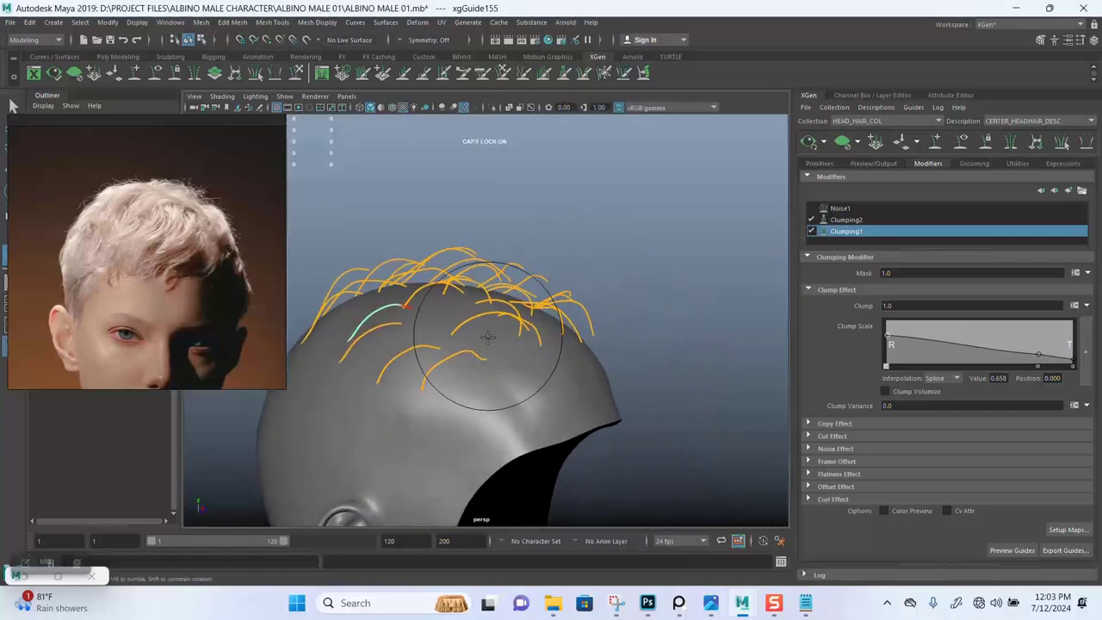
{"action": "mouse_move", "coordinate": [531, 408]}
{"action": "left_mouse_down", "text": "alt"}
{"action": "mouse_move", "coordinate": [540, 322]}
{"action": "mouse_move", "coordinate": [491, 290]}
{"action": "mouse_move", "coordinate": [468, 344]}
{"action": "mouse_move", "coordinate": [522, 369]}
{"action": "mouse_move", "coordinate": [547, 293]}
{"action": "mouse_move", "coordinate": [529, 259]}
{"action": "mouse_move", "coordinate": [561, 258]}
{"action": "left_mouse_up", "text": "alt"}
{"action": "key", "text": "space"}
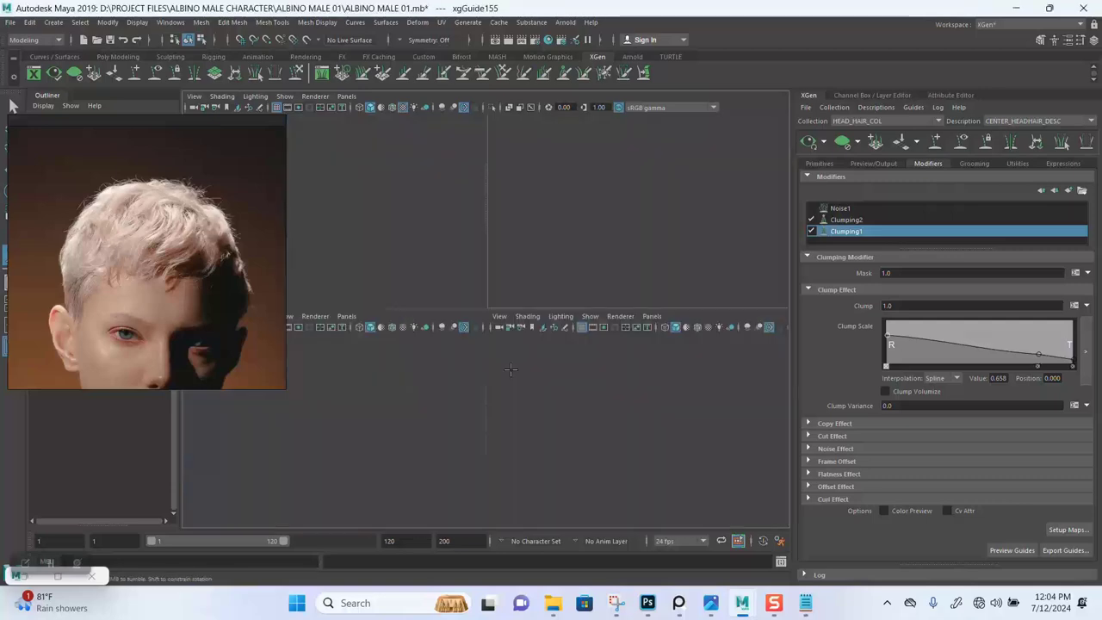
{"action": "key", "text": "space"}
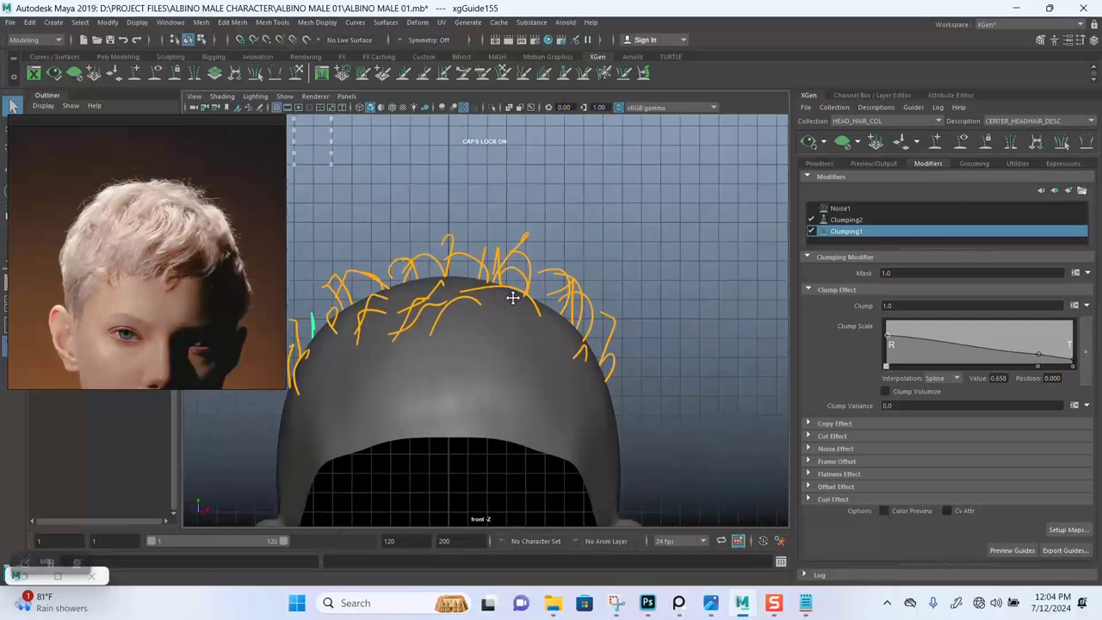
{"action": "scroll", "coordinate": [512, 297], "scroll_direction": "up", "scroll_amount": 2}
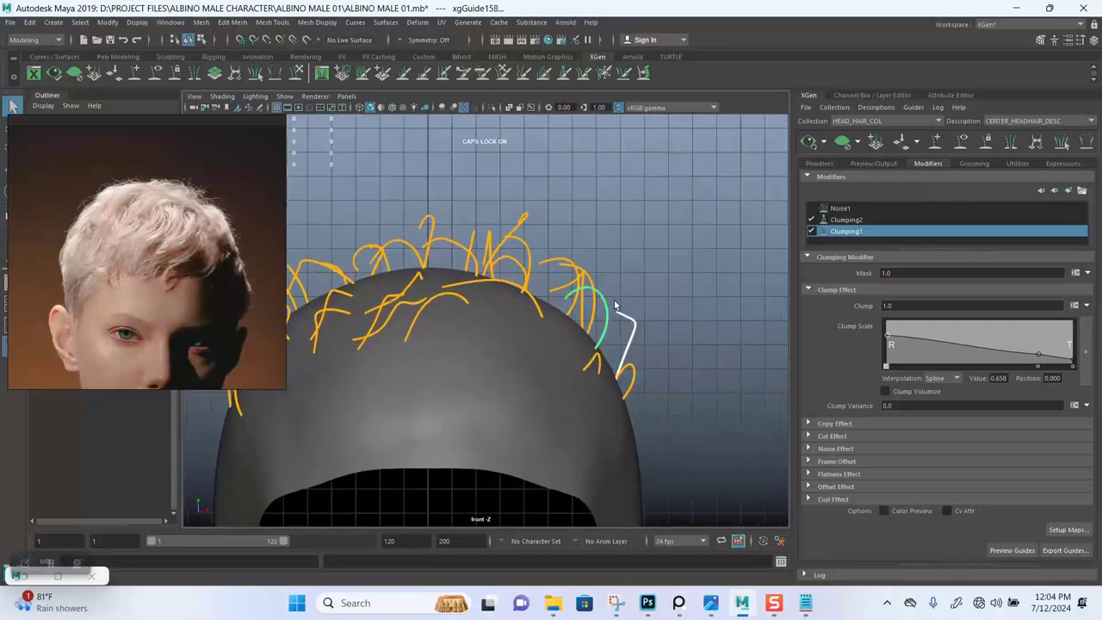
{"action": "key", "text": "space"}
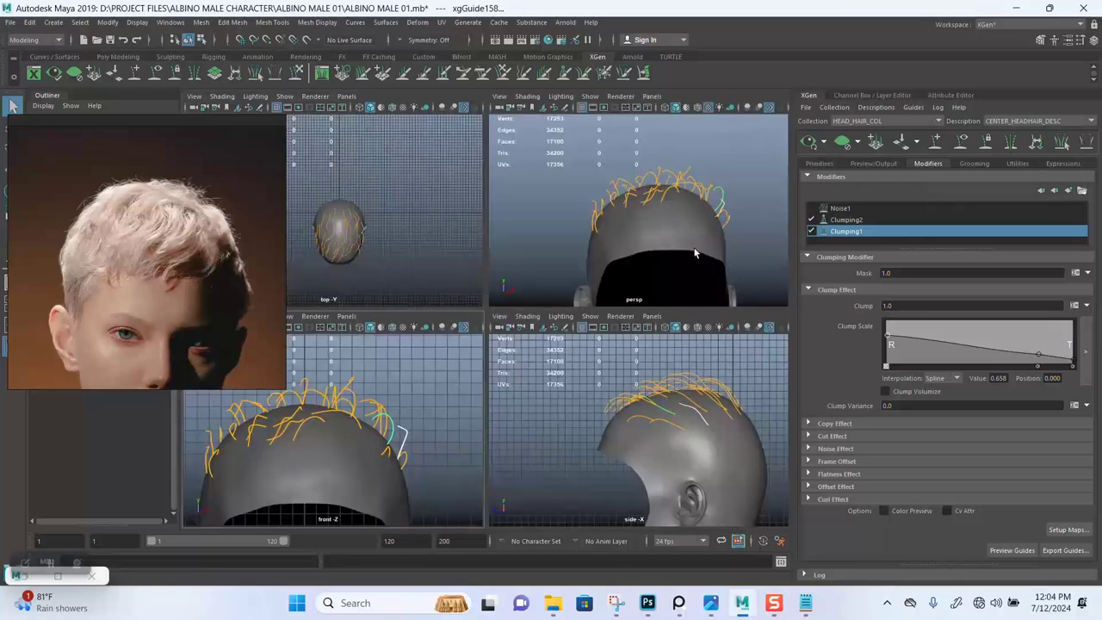
{"action": "key", "text": "space"}
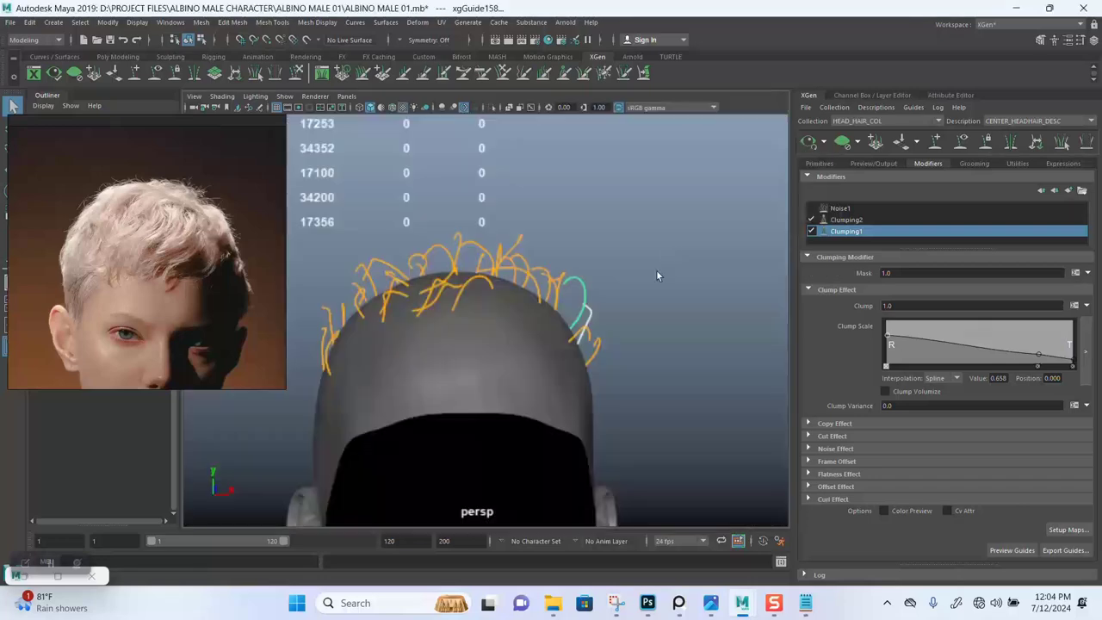
- Reselect Sculpt Guides and comb the guides at the back of the head downward
{"action": "mouse_move", "coordinate": [583, 332]}
{"action": "left_mouse_down", "text": "alt"}
{"action": "mouse_move", "coordinate": [529, 315]}
{"action": "mouse_move", "coordinate": [517, 290]}
{"action": "mouse_move", "coordinate": [614, 307]}
{"action": "mouse_move", "coordinate": [608, 287]}
{"action": "mouse_move", "coordinate": [534, 323]}
{"action": "mouse_move", "coordinate": [527, 342]}
{"action": "mouse_move", "coordinate": [545, 319]}
{"action": "mouse_move", "coordinate": [525, 357]}
{"action": "mouse_move", "coordinate": [598, 300]}
{"action": "mouse_move", "coordinate": [625, 300]}
{"action": "mouse_move", "coordinate": [591, 315]}
{"action": "mouse_move", "coordinate": [580, 364]}
{"action": "mouse_move", "coordinate": [642, 342]}
{"action": "left_mouse_up", "text": "alt"}
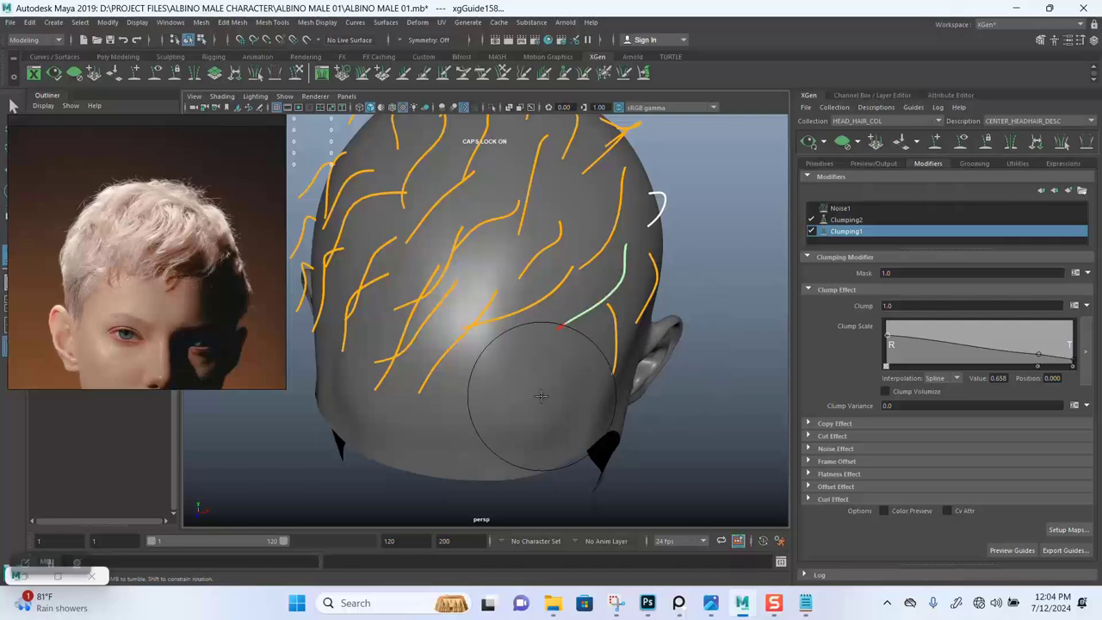
{"action": "left_click_drag", "start_coordinate": [623, 358], "coordinate": [669, 320], "text": "alt"}
{"action": "mouse_move", "coordinate": [593, 296]}
{"action": "left_mouse_down", "text": "alt"}
{"action": "mouse_move", "coordinate": [590, 253]}
{"action": "mouse_move", "coordinate": [524, 253]}
{"action": "mouse_move", "coordinate": [481, 315]}
{"action": "left_mouse_up", "text": "alt"}
{"action": "key", "text": "q"}
{"action": "left_click", "coordinate": [320, 74]}
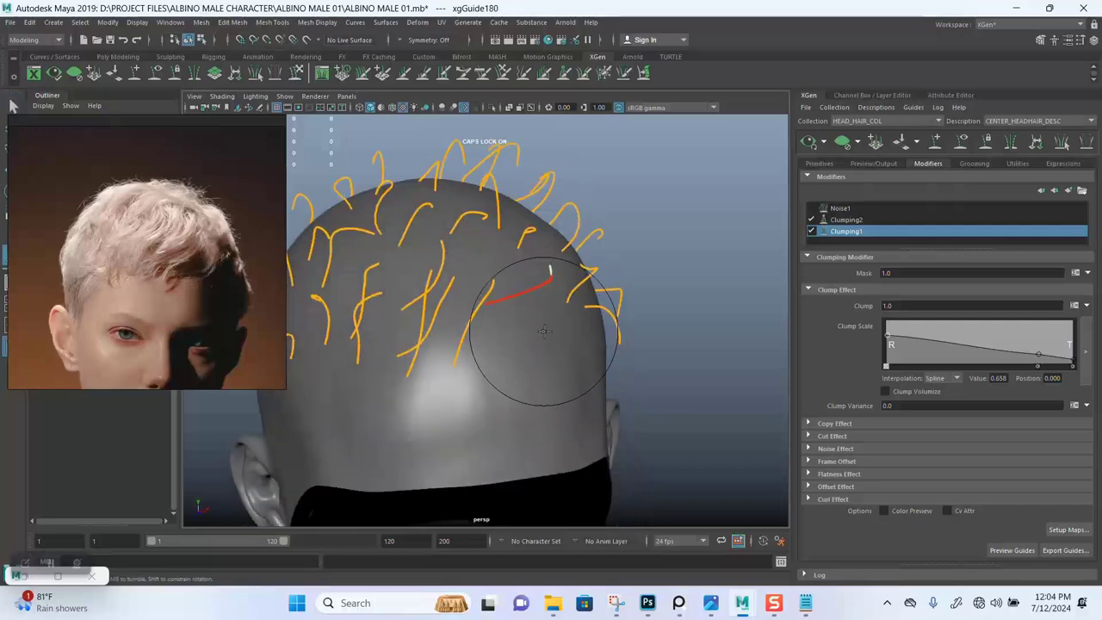
{"action": "mouse_move", "coordinate": [544, 331]}
{"action": "left_mouse_down", "text": "alt"}
{"action": "mouse_move", "coordinate": [527, 348]}
{"action": "mouse_move", "coordinate": [445, 318]}
{"action": "left_mouse_up", "text": "alt"}
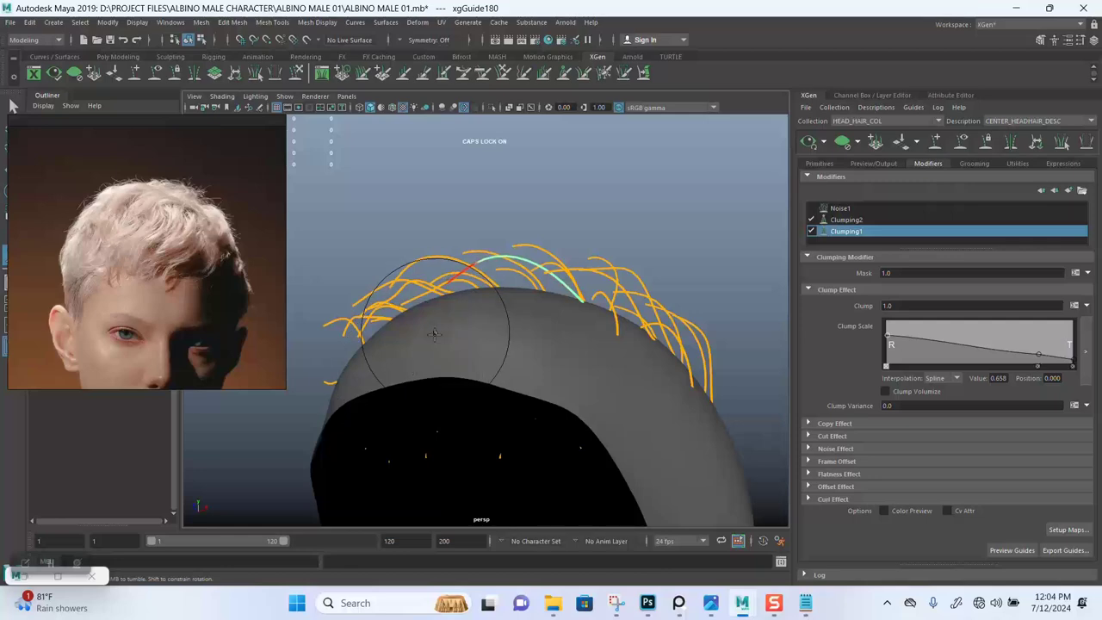
{"action": "mouse_move", "coordinate": [499, 320]}
{"action": "left_mouse_down", "text": "alt"}
{"action": "mouse_move", "coordinate": [457, 350]}
{"action": "mouse_move", "coordinate": [549, 340]}
{"action": "left_mouse_up", "text": "alt"}
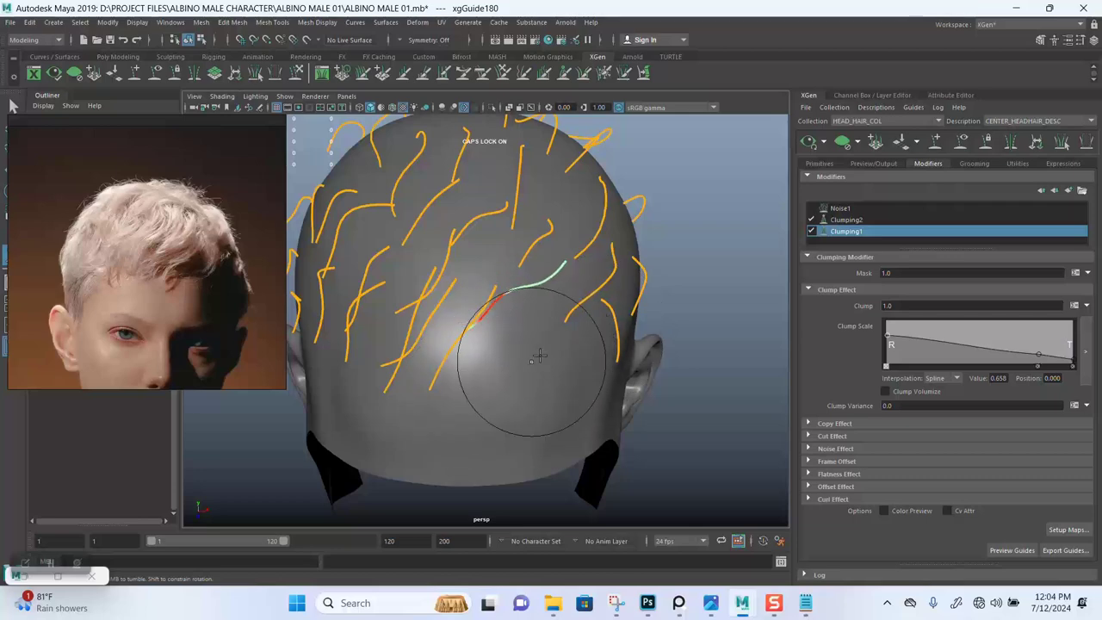
{"action": "left_click_drag", "start_coordinate": [539, 355], "coordinate": [579, 367], "text": "alt"}
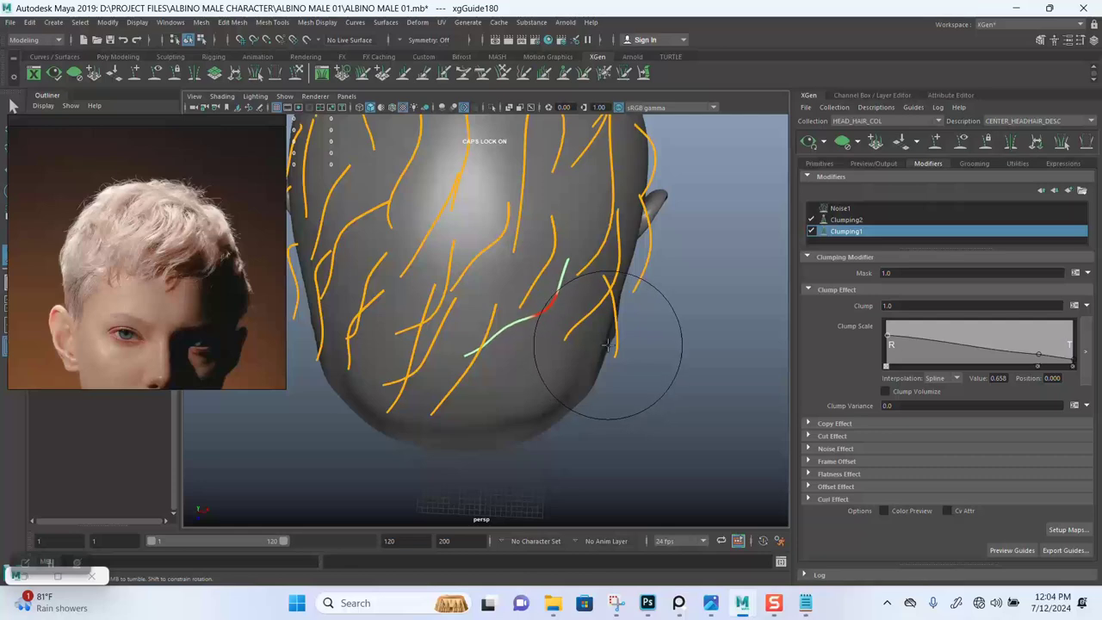
{"action": "mouse_move", "coordinate": [617, 325]}
{"action": "left_mouse_down", "text": "alt"}
{"action": "mouse_move", "coordinate": [529, 246]}
{"action": "mouse_move", "coordinate": [597, 262]}
{"action": "left_mouse_up", "text": "alt"}
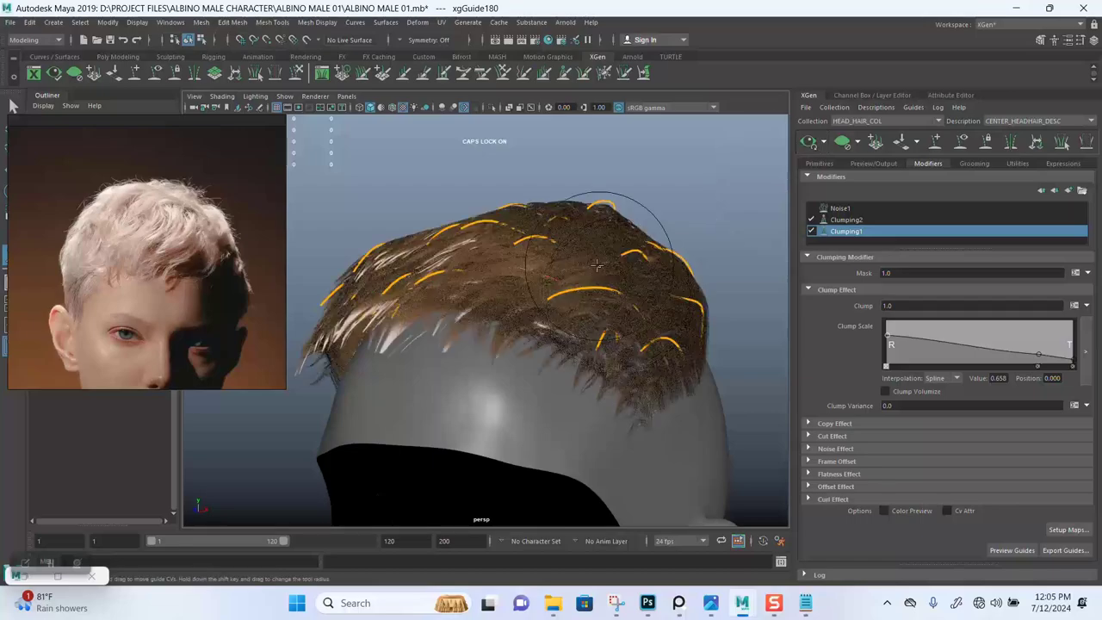
- Frame the head in an enlarged side view and hide the hair preview so only guides show
{"action": "mouse_move", "coordinate": [662, 316]}
{"action": "left_mouse_down", "text": "alt"}
{"action": "mouse_move", "coordinate": [637, 287]}
{"action": "mouse_move", "coordinate": [652, 253]}
{"action": "mouse_move", "coordinate": [659, 281]}
{"action": "mouse_move", "coordinate": [681, 290]}
{"action": "mouse_move", "coordinate": [719, 273]}
{"action": "mouse_move", "coordinate": [689, 278]}
{"action": "mouse_move", "coordinate": [723, 305]}
{"action": "mouse_move", "coordinate": [603, 259]}
{"action": "mouse_move", "coordinate": [599, 288]}
{"action": "mouse_move", "coordinate": [583, 241]}
{"action": "mouse_move", "coordinate": [507, 323]}
{"action": "left_mouse_up", "text": "alt"}
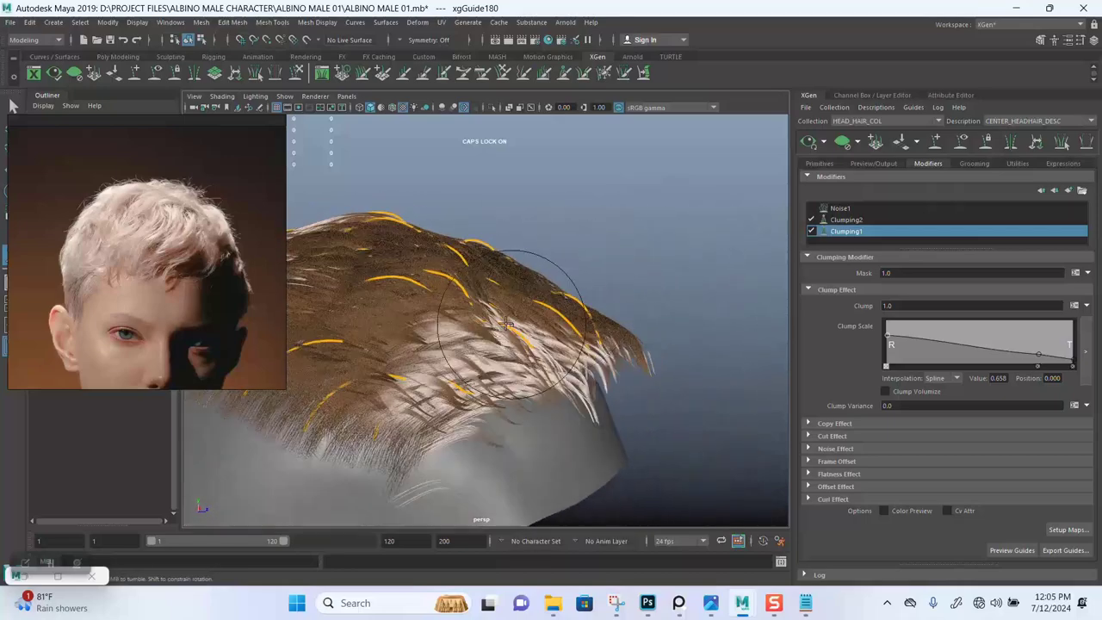
{"action": "mouse_move", "coordinate": [362, 173]}
{"action": "left_mouse_down", "text": "alt"}
{"action": "mouse_move", "coordinate": [477, 227]}
{"action": "mouse_move", "coordinate": [499, 216]}
{"action": "mouse_move", "coordinate": [519, 238]}
{"action": "mouse_move", "coordinate": [427, 248]}
{"action": "mouse_move", "coordinate": [381, 215]}
{"action": "mouse_move", "coordinate": [514, 270]}
{"action": "mouse_move", "coordinate": [509, 249]}
{"action": "left_mouse_up", "text": "alt"}
{"action": "scroll", "coordinate": [504, 233], "scroll_direction": "down", "scroll_amount": 3}
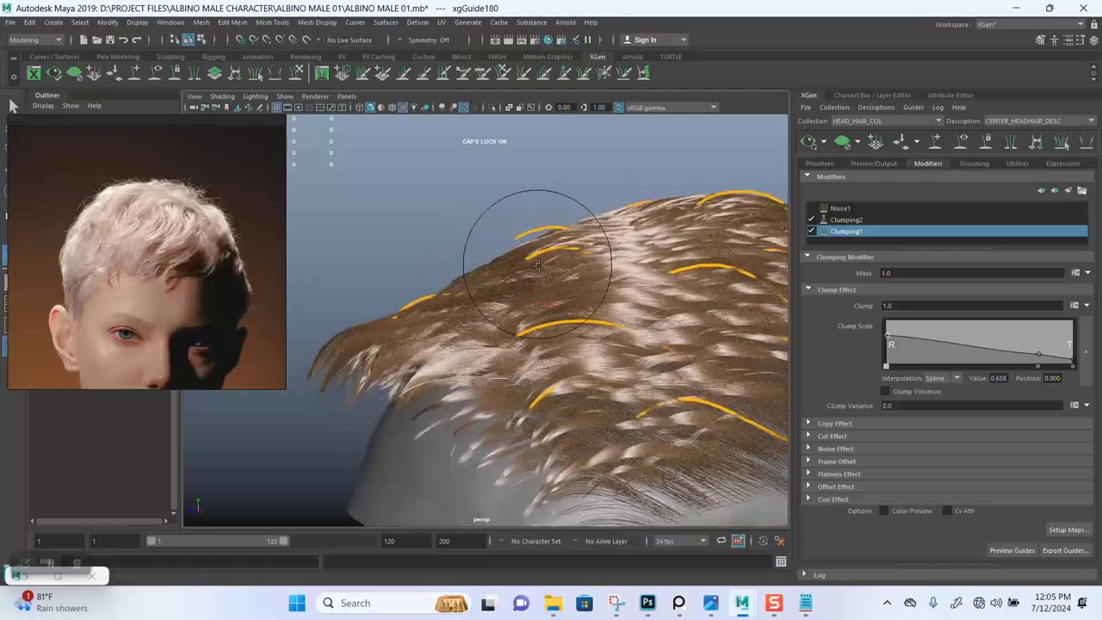
{"action": "left_click_drag", "start_coordinate": [504, 233], "coordinate": [528, 246], "text": "alt"}
{"action": "key", "text": "space"}
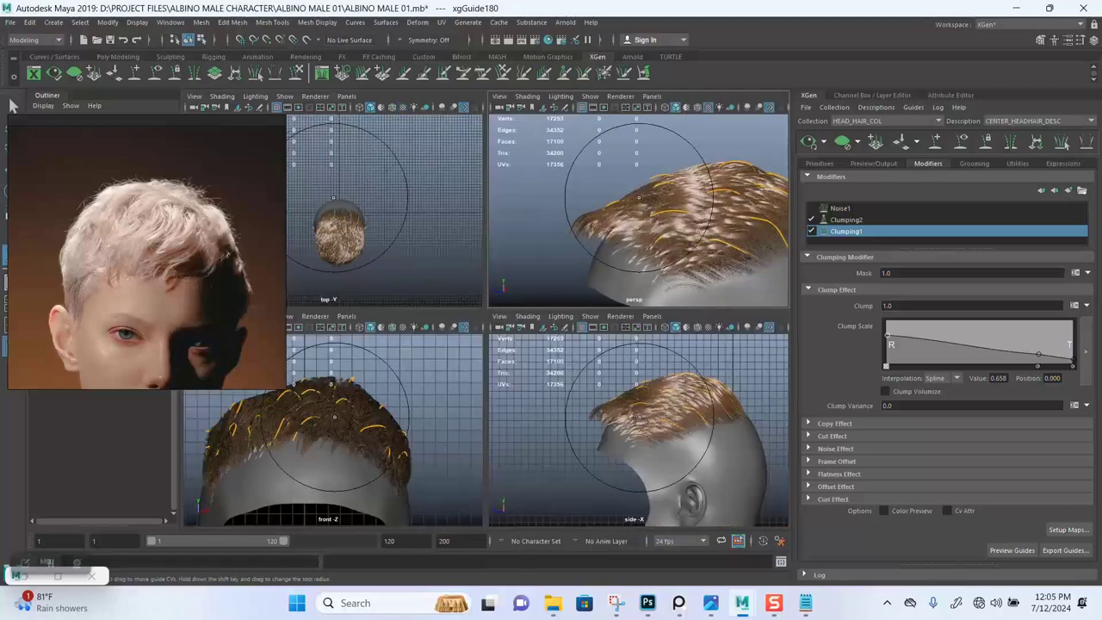
{"action": "key", "text": "space"}
{"action": "scroll", "coordinate": [485, 351], "scroll_direction": "up", "scroll_amount": 2}
{"action": "scroll", "coordinate": [485, 351], "scroll_direction": "up", "scroll_amount": 1}
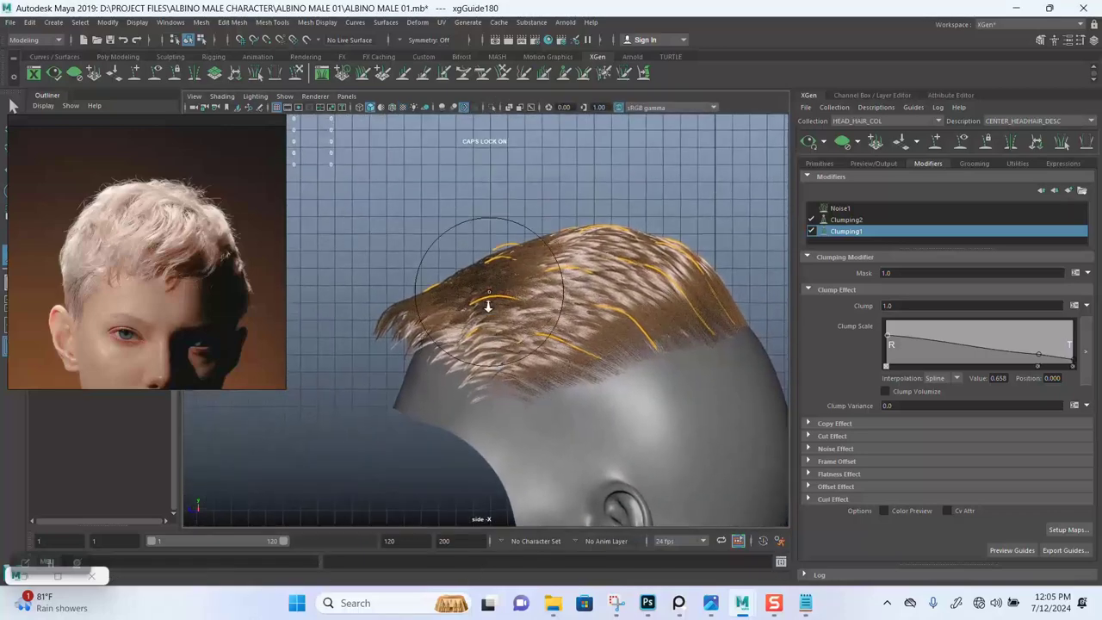
{"action": "left_click", "coordinate": [841, 142]}
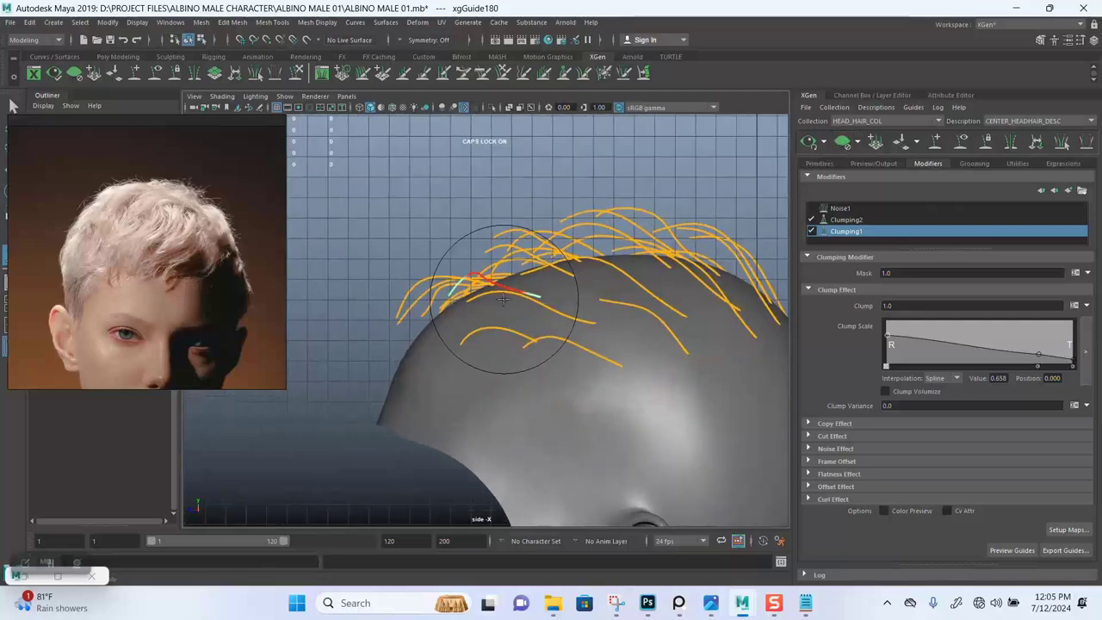
{"action": "scroll", "coordinate": [537, 308], "scroll_direction": "up", "scroll_amount": 1}
{"action": "middle_click_drag", "start_coordinate": [538, 306], "coordinate": [531, 324], "text": "alt"}
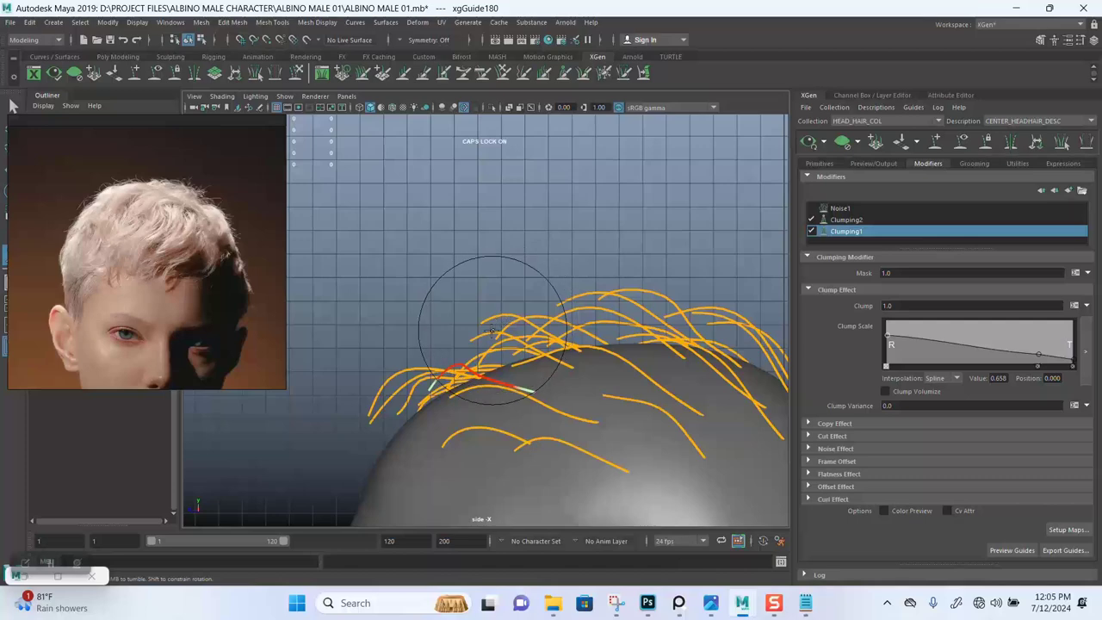
- Select a group of crown guides and sculpt them upward into a new arch
{"action": "key", "text": "q"}
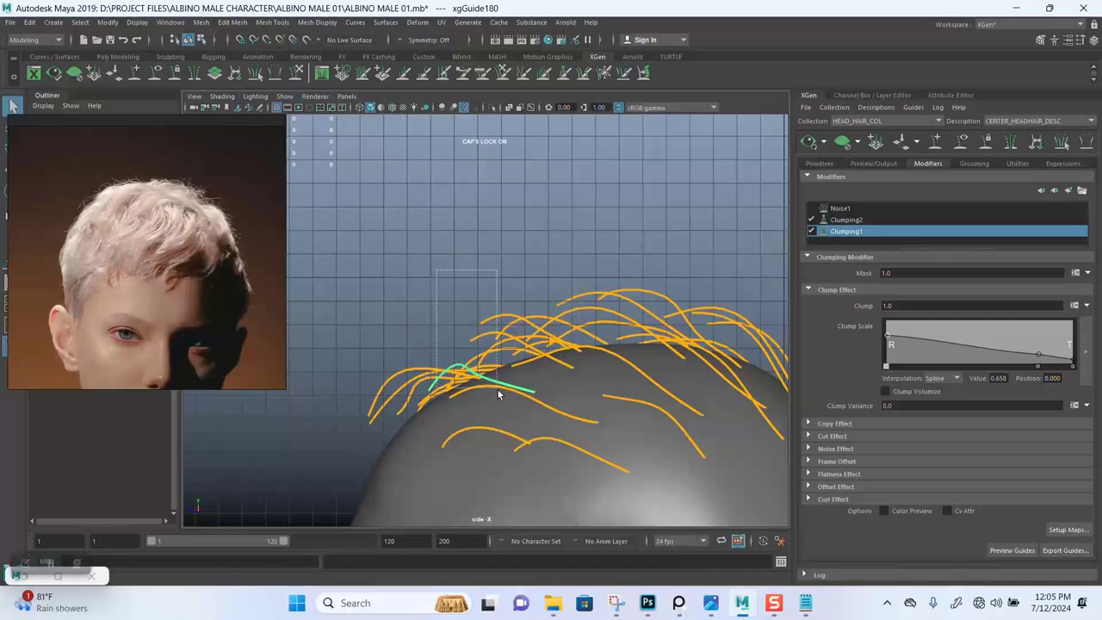
{"action": "left_click_drag", "start_coordinate": [497, 389], "coordinate": [497, 389]}
{"action": "left_click", "coordinate": [297, 72]}
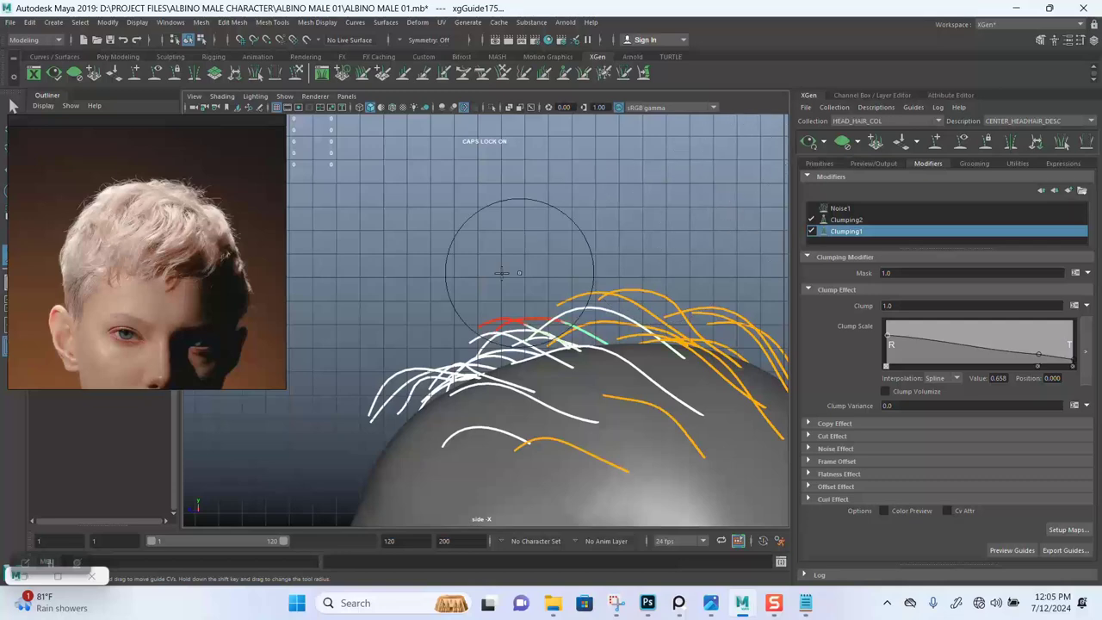
{"action": "scroll", "coordinate": [516, 318], "scroll_direction": "up", "scroll_amount": 3}
{"action": "scroll", "coordinate": [561, 393], "scroll_direction": "up", "scroll_amount": 3}
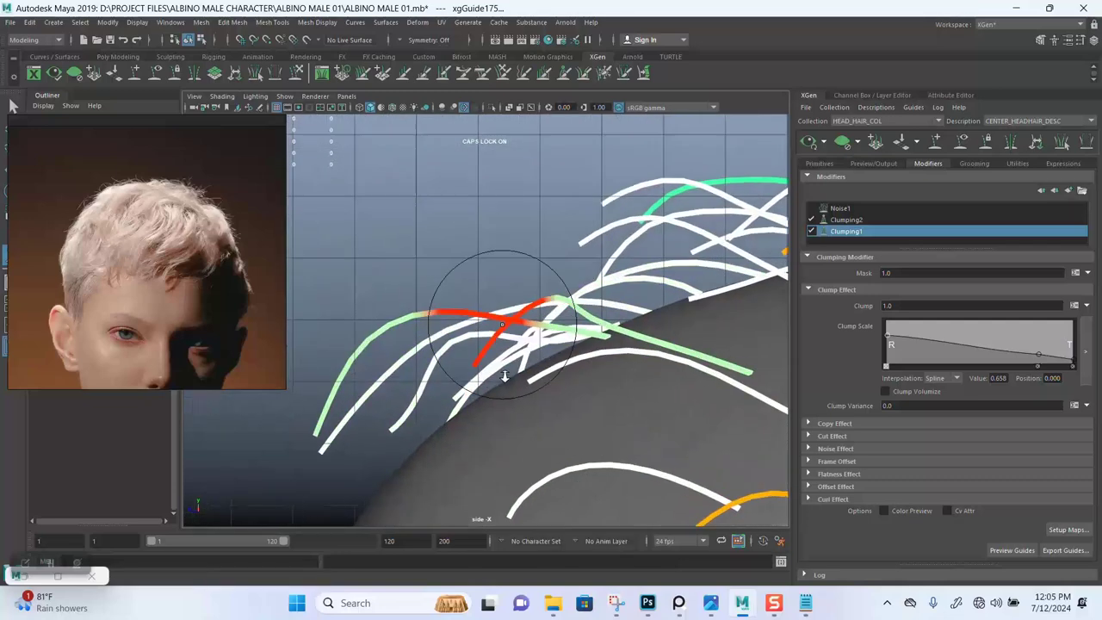
{"action": "mouse_move", "coordinate": [516, 317]}
{"action": "left_mouse_down"}
{"action": "mouse_move", "coordinate": [510, 308]}
{"action": "mouse_move", "coordinate": [539, 317]}
{"action": "mouse_move", "coordinate": [478, 315]}
{"action": "mouse_move", "coordinate": [492, 316]}
{"action": "left_mouse_up"}
{"action": "key", "text": "q"}
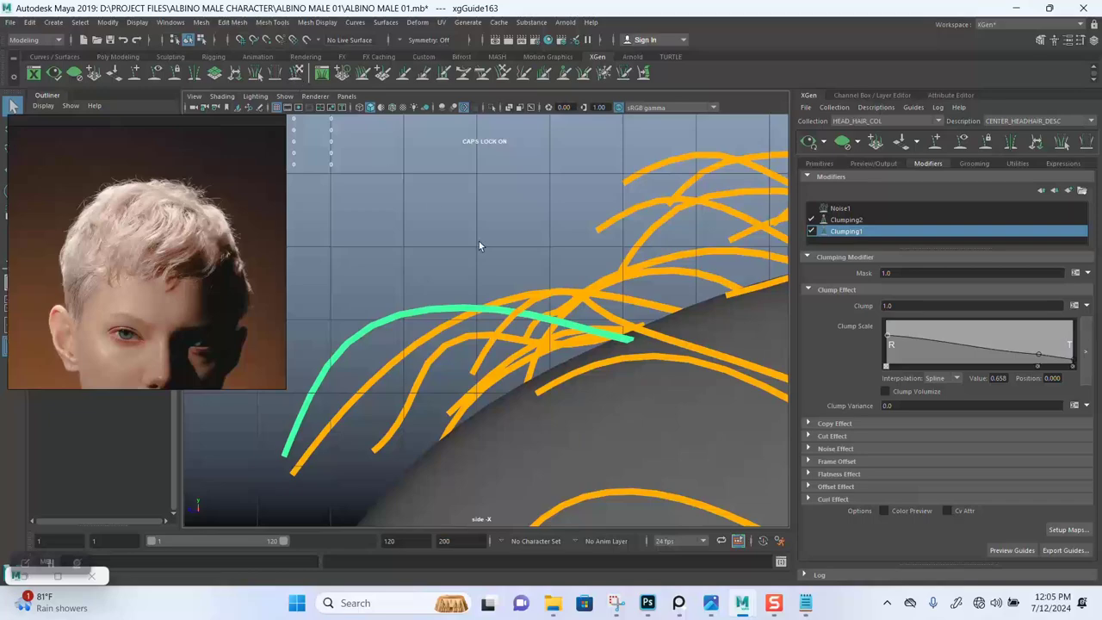
{"action": "key", "text": "y"}
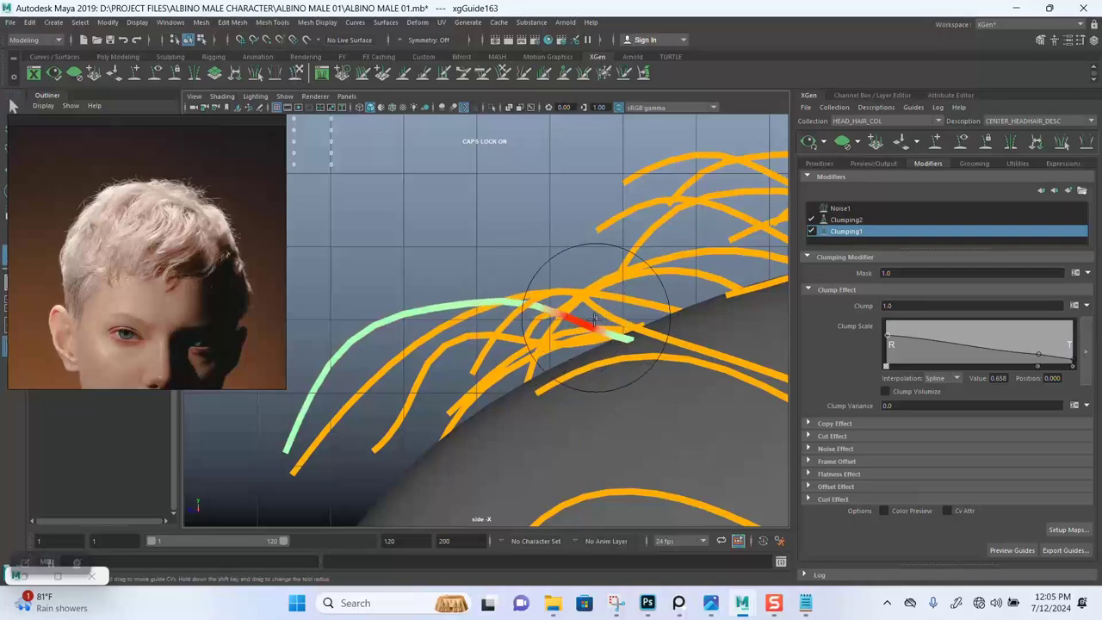
{"action": "scroll", "coordinate": [578, 320], "scroll_direction": "down", "scroll_amount": 5}
{"action": "scroll", "coordinate": [565, 333], "scroll_direction": "up", "scroll_amount": 4}
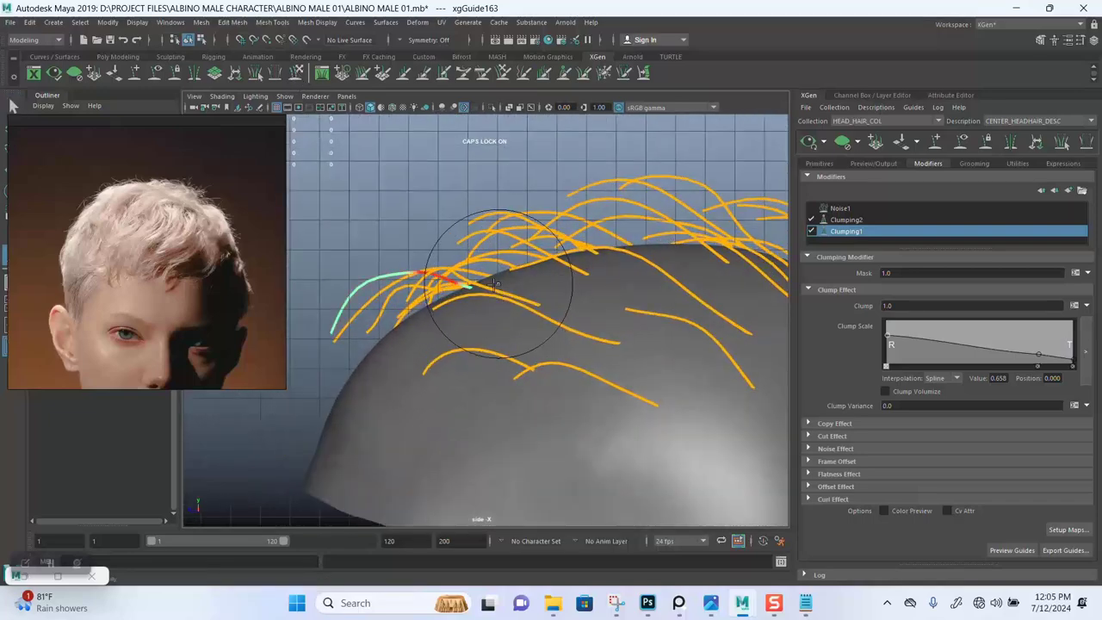
{"action": "scroll", "coordinate": [542, 284], "scroll_direction": "up", "scroll_amount": 3}
- In the perspective view, select another head guide and sculpt it back and down
{"action": "key", "text": "space"}
{"action": "key", "text": "space"}
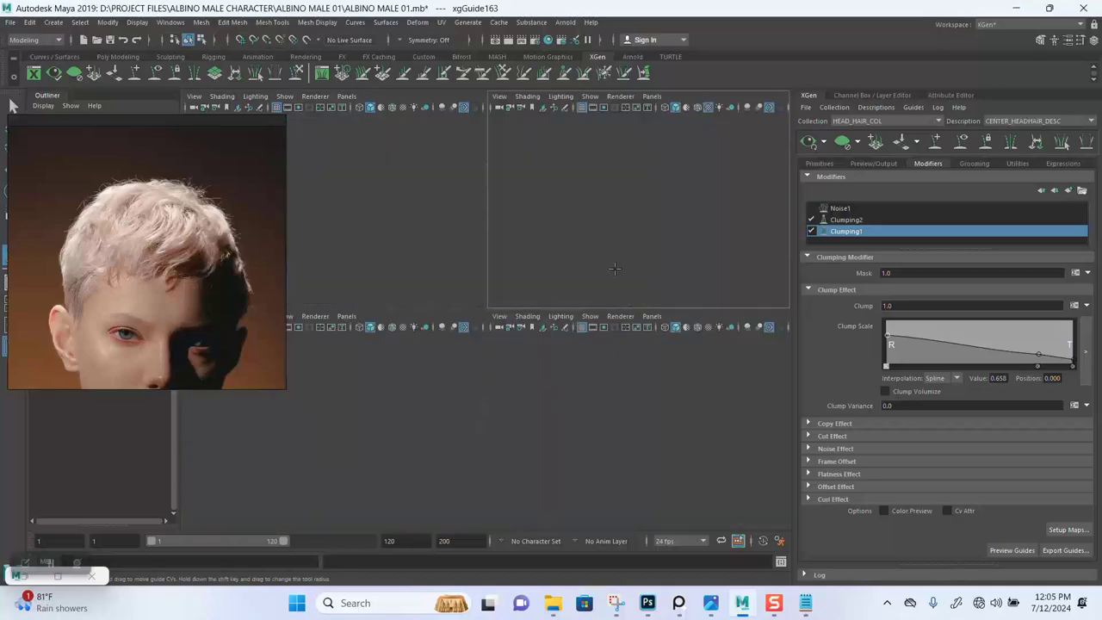
{"action": "mouse_move", "coordinate": [597, 300]}
{"action": "left_mouse_down", "text": "alt"}
{"action": "mouse_move", "coordinate": [679, 320]}
{"action": "mouse_move", "coordinate": [668, 292]}
{"action": "mouse_move", "coordinate": [688, 270]}
{"action": "mouse_move", "coordinate": [725, 264]}
{"action": "mouse_move", "coordinate": [556, 283]}
{"action": "mouse_move", "coordinate": [613, 286]}
{"action": "mouse_move", "coordinate": [545, 329]}
{"action": "left_mouse_up", "text": "alt"}
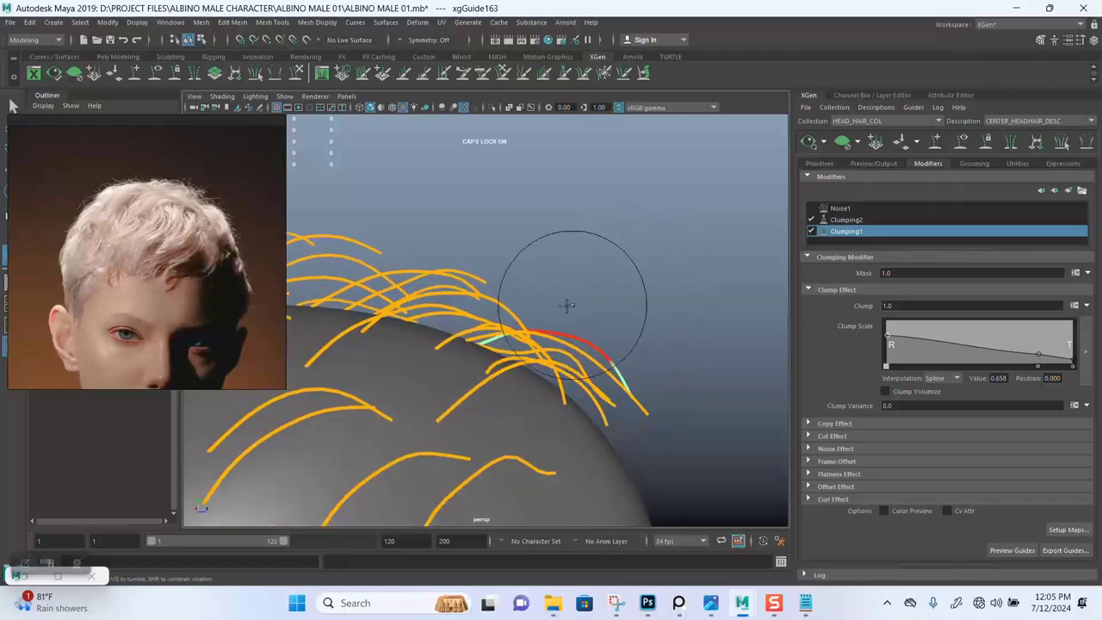
{"action": "mouse_move", "coordinate": [509, 290]}
{"action": "left_mouse_down", "text": "alt"}
{"action": "mouse_move", "coordinate": [590, 313]}
{"action": "mouse_move", "coordinate": [585, 250]}
{"action": "mouse_move", "coordinate": [539, 266]}
{"action": "mouse_move", "coordinate": [550, 280]}
{"action": "mouse_move", "coordinate": [517, 243]}
{"action": "mouse_move", "coordinate": [554, 270]}
{"action": "mouse_move", "coordinate": [556, 300]}
{"action": "left_mouse_up", "text": "alt"}
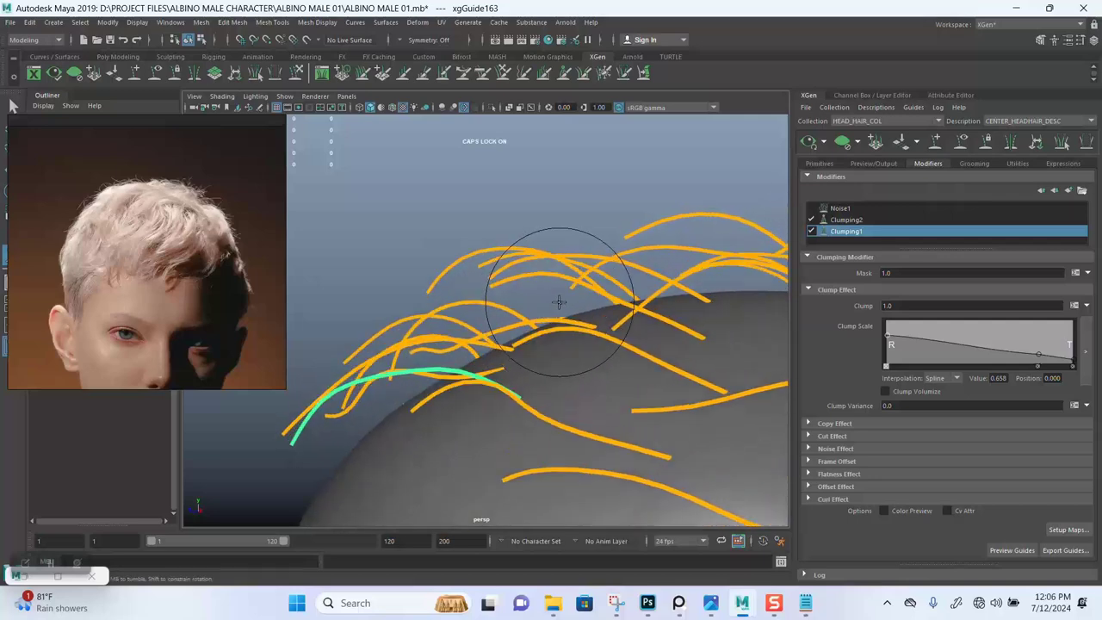
{"action": "key", "text": "q"}
{"action": "left_click", "coordinate": [552, 324]}
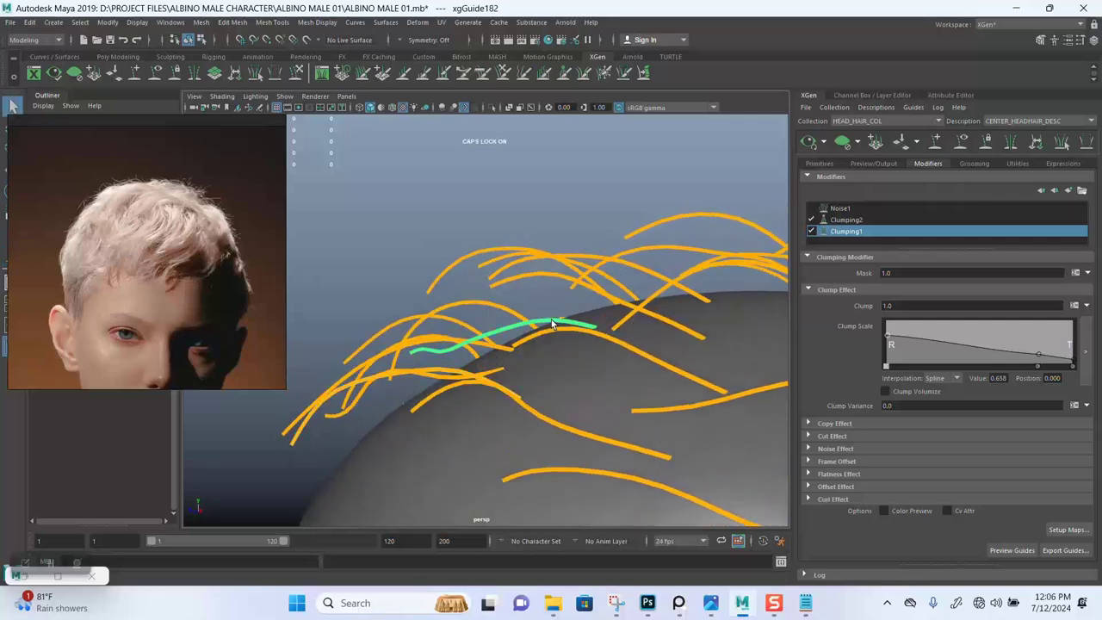
{"action": "left_click", "coordinate": [296, 72]}
{"action": "left_click_drag", "start_coordinate": [533, 260], "coordinate": [516, 233], "text": "alt"}
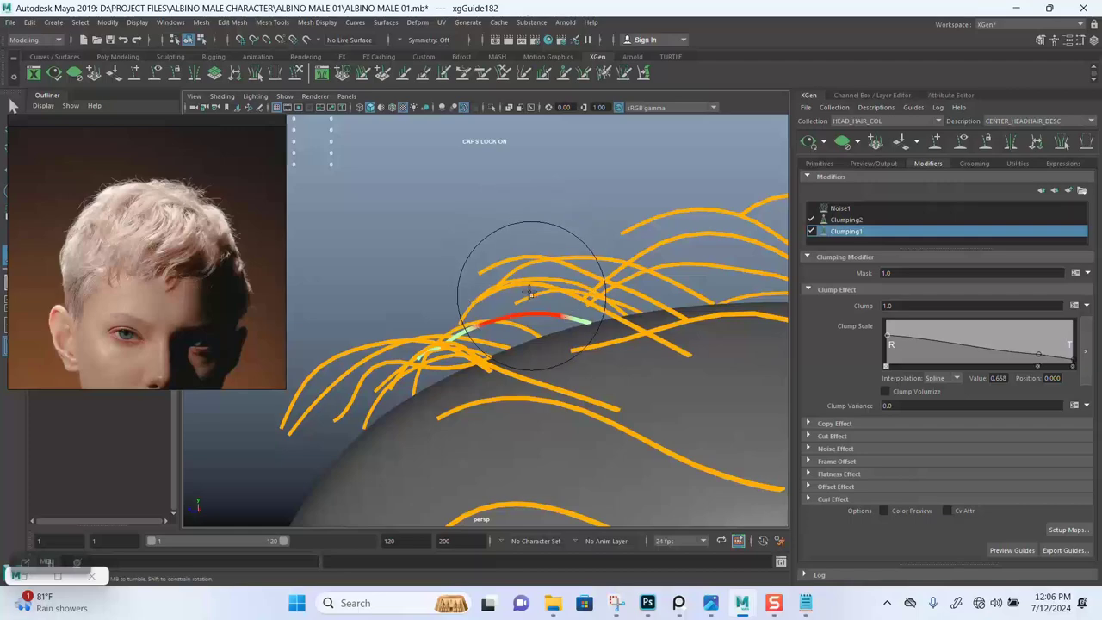
{"action": "mouse_move", "coordinate": [510, 294]}
{"action": "left_mouse_down", "text": "alt"}
{"action": "mouse_move", "coordinate": [515, 249]}
{"action": "mouse_move", "coordinate": [504, 263]}
{"action": "mouse_move", "coordinate": [560, 209]}
{"action": "mouse_move", "coordinate": [691, 247]}
{"action": "mouse_move", "coordinate": [587, 237]}
{"action": "mouse_move", "coordinate": [634, 239]}
{"action": "mouse_move", "coordinate": [614, 283]}
{"action": "mouse_move", "coordinate": [659, 290]}
{"action": "mouse_move", "coordinate": [692, 286]}
{"action": "mouse_move", "coordinate": [573, 249]}
{"action": "mouse_move", "coordinate": [607, 231]}
{"action": "mouse_move", "coordinate": [533, 232]}
{"action": "mouse_move", "coordinate": [581, 234]}
{"action": "mouse_move", "coordinate": [464, 267]}
{"action": "left_mouse_up", "text": "alt"}
{"action": "key", "text": "q"}
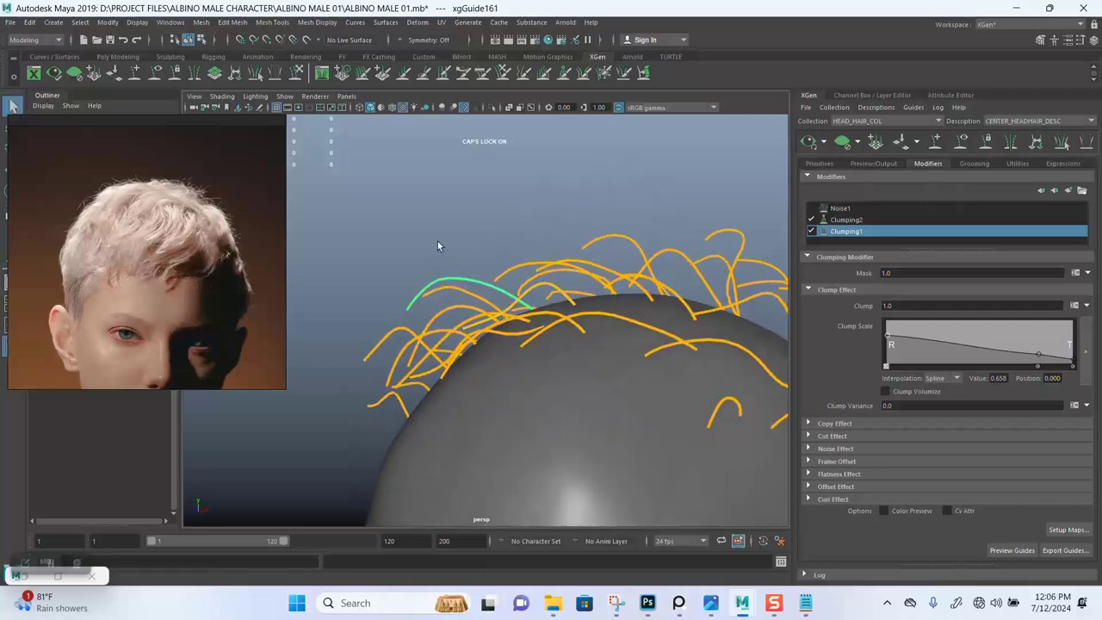
{"action": "key", "text": "y"}
{"action": "left_click_drag", "start_coordinate": [413, 215], "coordinate": [472, 246], "text": "alt"}
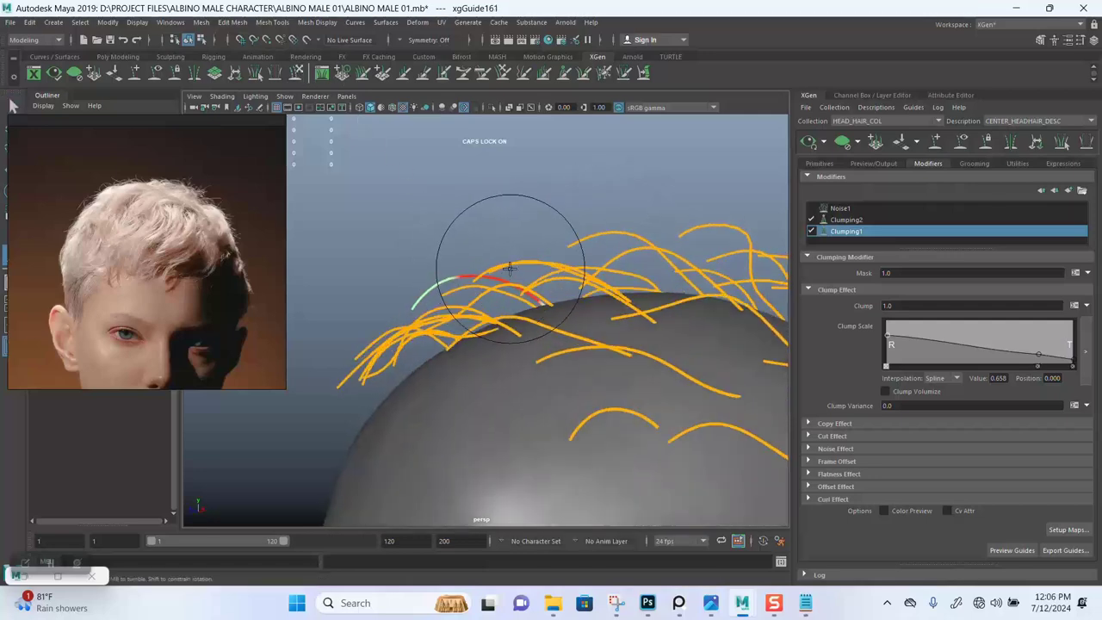
{"action": "mouse_move", "coordinate": [399, 319]}
{"action": "left_mouse_down", "text": "alt"}
{"action": "mouse_move", "coordinate": [511, 234]}
{"action": "mouse_move", "coordinate": [524, 246]}
{"action": "mouse_move", "coordinate": [585, 221]}
{"action": "mouse_move", "coordinate": [656, 247]}
{"action": "mouse_move", "coordinate": [678, 205]}
{"action": "mouse_move", "coordinate": [635, 190]}
{"action": "mouse_move", "coordinate": [635, 111]}
{"action": "mouse_move", "coordinate": [652, 216]}
{"action": "mouse_move", "coordinate": [674, 242]}
{"action": "mouse_move", "coordinate": [590, 250]}
{"action": "left_mouse_up", "text": "alt"}
- Review the hair from top, side and low angles, then redraw the preview without guides
{"action": "scroll", "coordinate": [591, 250], "scroll_direction": "up", "scroll_amount": 6}
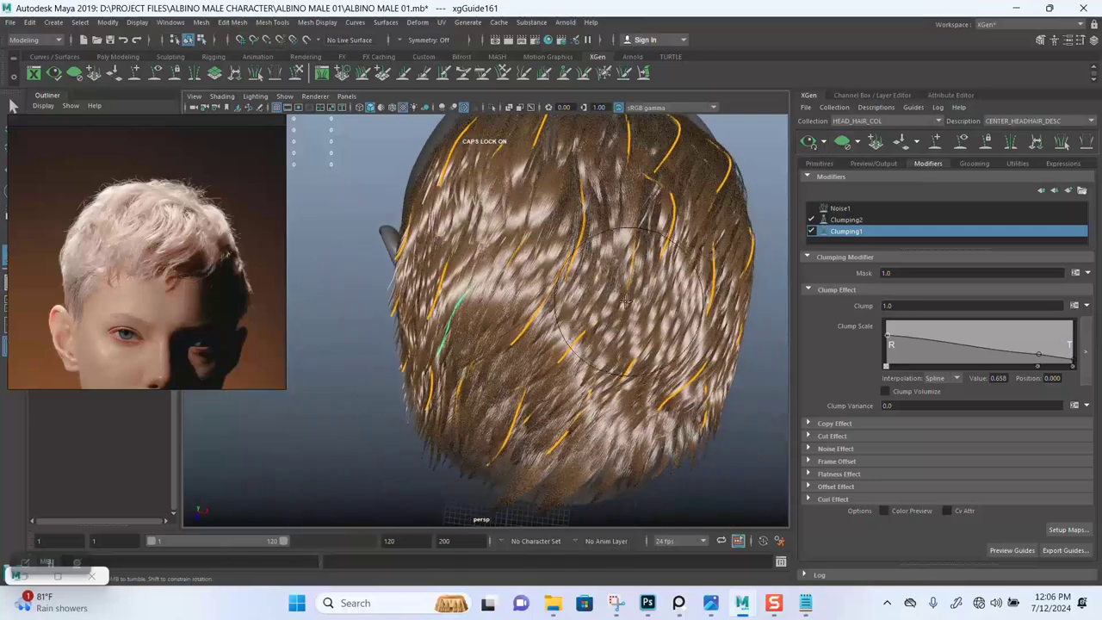
{"action": "mouse_move", "coordinate": [625, 301]}
{"action": "left_mouse_down", "text": "alt"}
{"action": "mouse_move", "coordinate": [585, 332]}
{"action": "mouse_move", "coordinate": [591, 290]}
{"action": "mouse_move", "coordinate": [615, 288]}
{"action": "mouse_move", "coordinate": [585, 309]}
{"action": "mouse_move", "coordinate": [659, 269]}
{"action": "mouse_move", "coordinate": [504, 308]}
{"action": "left_mouse_up", "text": "alt"}
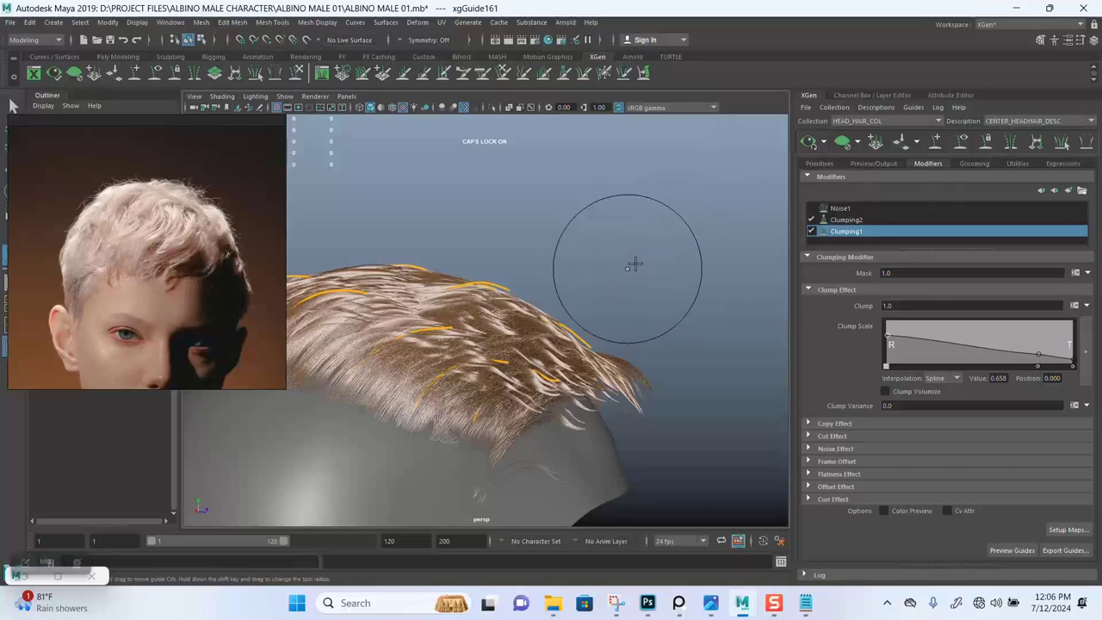
{"action": "mouse_move", "coordinate": [634, 265]}
{"action": "left_mouse_down", "text": "alt"}
{"action": "mouse_move", "coordinate": [600, 253]}
{"action": "mouse_move", "coordinate": [634, 266]}
{"action": "mouse_move", "coordinate": [569, 286]}
{"action": "mouse_move", "coordinate": [583, 199]}
{"action": "mouse_move", "coordinate": [593, 222]}
{"action": "mouse_move", "coordinate": [574, 239]}
{"action": "mouse_move", "coordinate": [640, 222]}
{"action": "mouse_move", "coordinate": [605, 236]}
{"action": "mouse_move", "coordinate": [657, 261]}
{"action": "mouse_move", "coordinate": [592, 269]}
{"action": "mouse_move", "coordinate": [647, 283]}
{"action": "left_mouse_up", "text": "alt"}
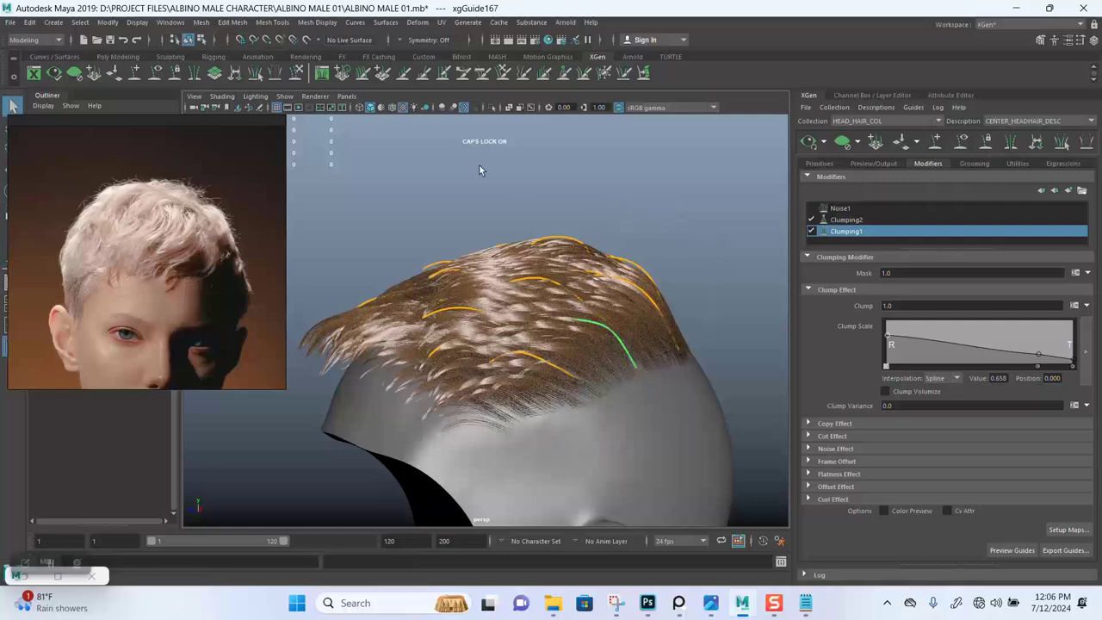
{"action": "mouse_move", "coordinate": [407, 176]}
{"action": "left_mouse_down", "text": "alt"}
{"action": "mouse_move", "coordinate": [526, 250]}
{"action": "mouse_move", "coordinate": [529, 219]}
{"action": "mouse_move", "coordinate": [576, 331]}
{"action": "mouse_move", "coordinate": [511, 355]}
{"action": "mouse_move", "coordinate": [513, 418]}
{"action": "left_mouse_up", "text": "alt"}
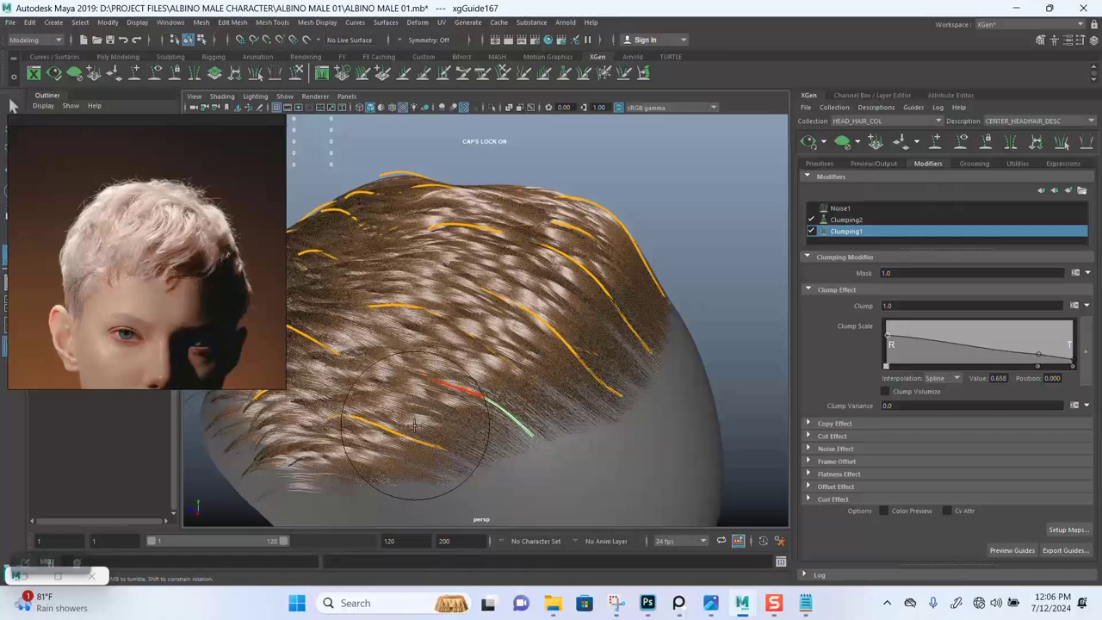
{"action": "mouse_move", "coordinate": [404, 460]}
{"action": "left_mouse_down", "text": "alt"}
{"action": "mouse_move", "coordinate": [479, 369]}
{"action": "mouse_move", "coordinate": [519, 367]}
{"action": "mouse_move", "coordinate": [511, 317]}
{"action": "mouse_move", "coordinate": [492, 342]}
{"action": "mouse_move", "coordinate": [523, 348]}
{"action": "mouse_move", "coordinate": [529, 333]}
{"action": "mouse_move", "coordinate": [566, 344]}
{"action": "mouse_move", "coordinate": [570, 402]}
{"action": "mouse_move", "coordinate": [552, 406]}
{"action": "left_mouse_up", "text": "alt"}
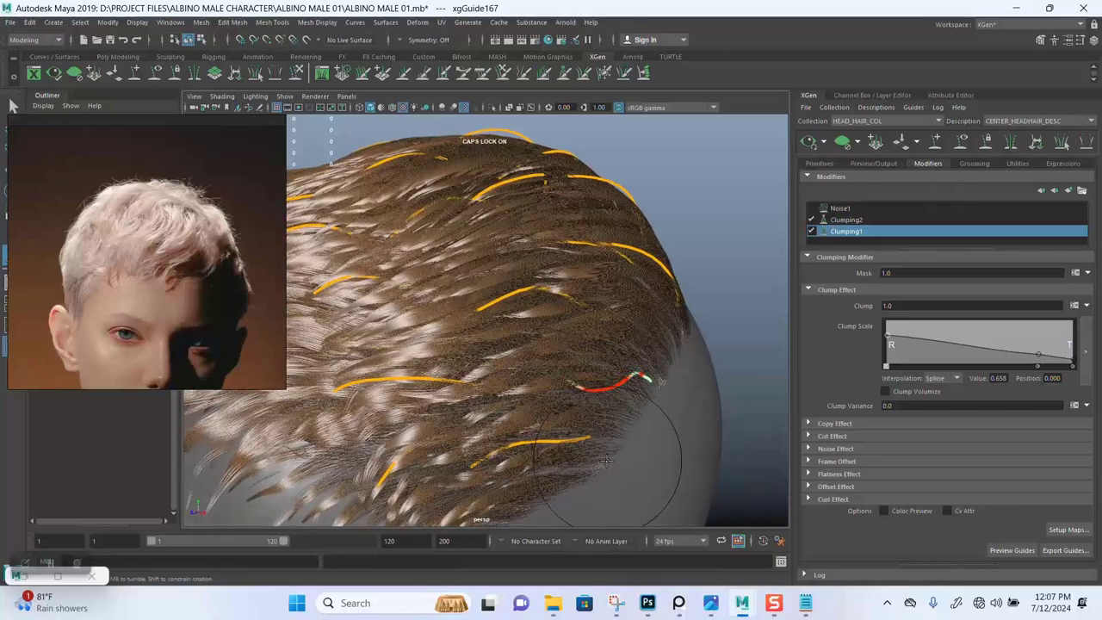
{"action": "mouse_move", "coordinate": [595, 439]}
{"action": "left_mouse_down", "text": "alt"}
{"action": "mouse_move", "coordinate": [583, 300]}
{"action": "mouse_move", "coordinate": [497, 342]}
{"action": "left_mouse_up", "text": "alt"}
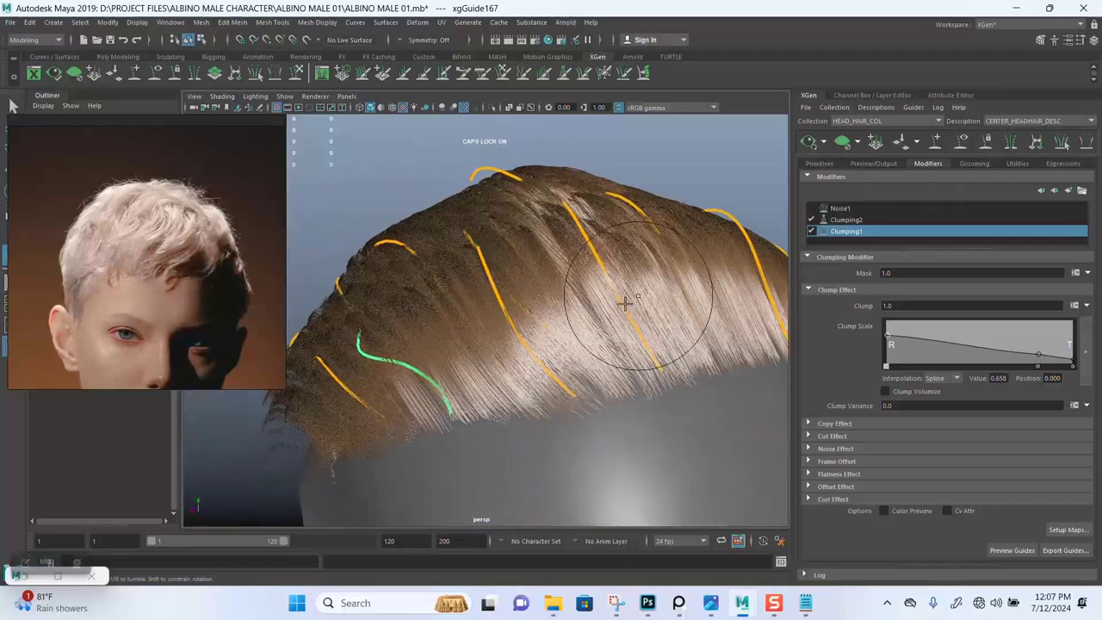
{"action": "mouse_move", "coordinate": [626, 301]}
{"action": "left_mouse_down", "text": "alt"}
{"action": "mouse_move", "coordinate": [603, 253]}
{"action": "mouse_move", "coordinate": [623, 253]}
{"action": "mouse_move", "coordinate": [597, 246]}
{"action": "mouse_move", "coordinate": [556, 273]}
{"action": "mouse_move", "coordinate": [644, 295]}
{"action": "mouse_move", "coordinate": [617, 307]}
{"action": "mouse_move", "coordinate": [585, 266]}
{"action": "mouse_move", "coordinate": [496, 242]}
{"action": "mouse_move", "coordinate": [517, 221]}
{"action": "mouse_move", "coordinate": [548, 284]}
{"action": "left_mouse_up", "text": "alt"}
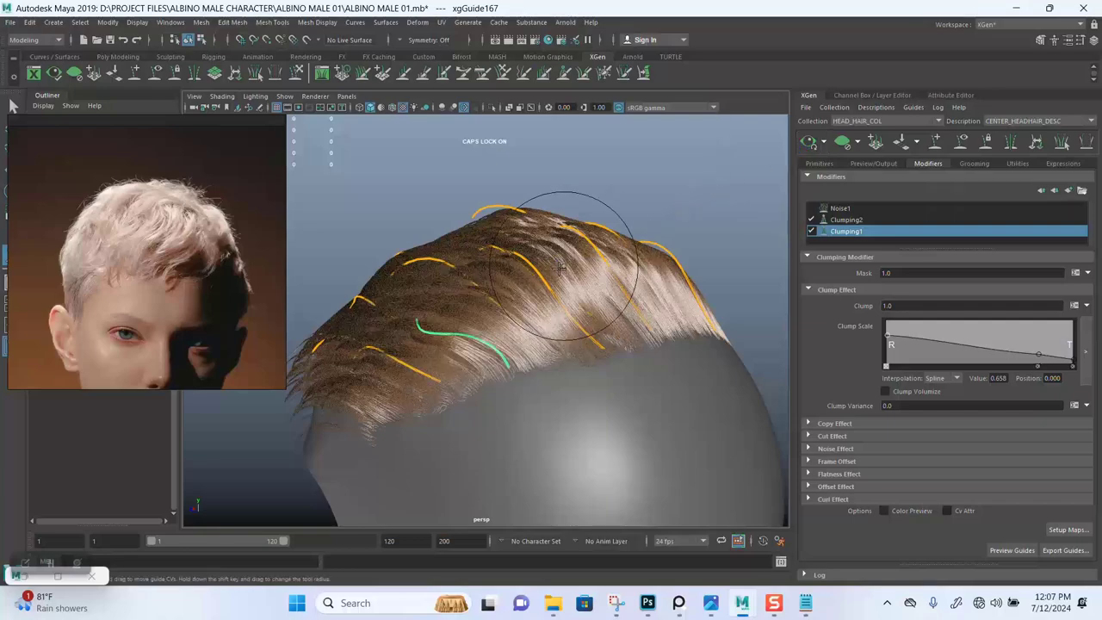
{"action": "mouse_move", "coordinate": [559, 268]}
{"action": "left_mouse_down", "text": "alt"}
{"action": "mouse_move", "coordinate": [573, 209]}
{"action": "mouse_move", "coordinate": [635, 246]}
{"action": "mouse_move", "coordinate": [635, 233]}
{"action": "mouse_move", "coordinate": [636, 296]}
{"action": "mouse_move", "coordinate": [749, 198]}
{"action": "left_mouse_up", "text": "alt"}
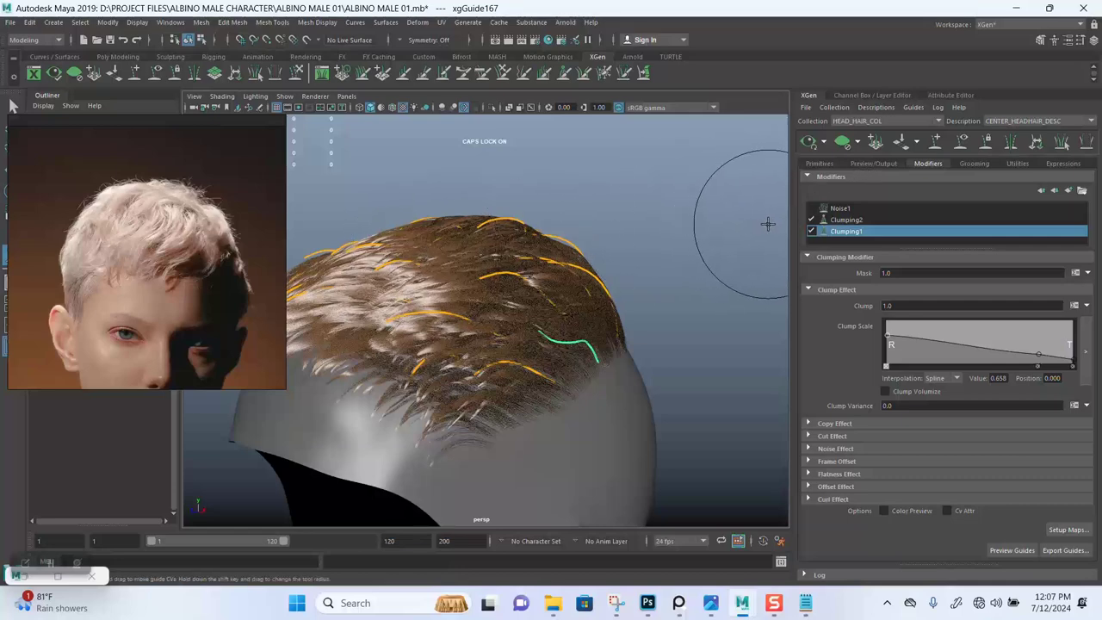
{"action": "mouse_move", "coordinate": [529, 315]}
{"action": "left_mouse_down", "text": "alt"}
{"action": "mouse_move", "coordinate": [568, 361]}
{"action": "mouse_move", "coordinate": [664, 315]}
{"action": "mouse_move", "coordinate": [508, 339]}
{"action": "mouse_move", "coordinate": [758, 255]}
{"action": "left_mouse_up", "text": "alt"}
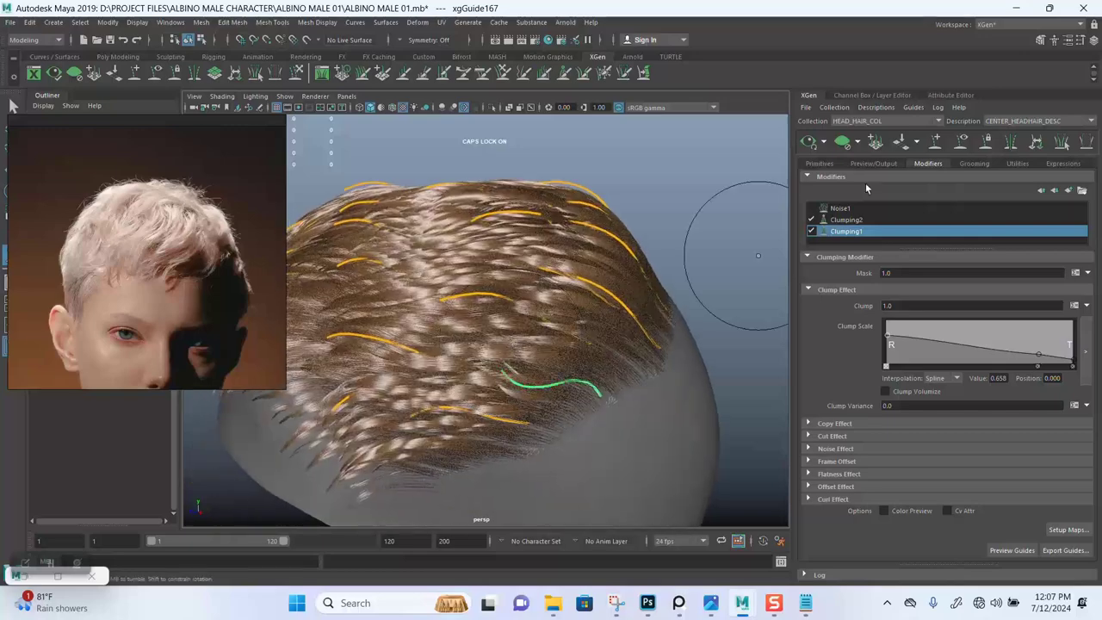
{"action": "left_click", "coordinate": [963, 146]}
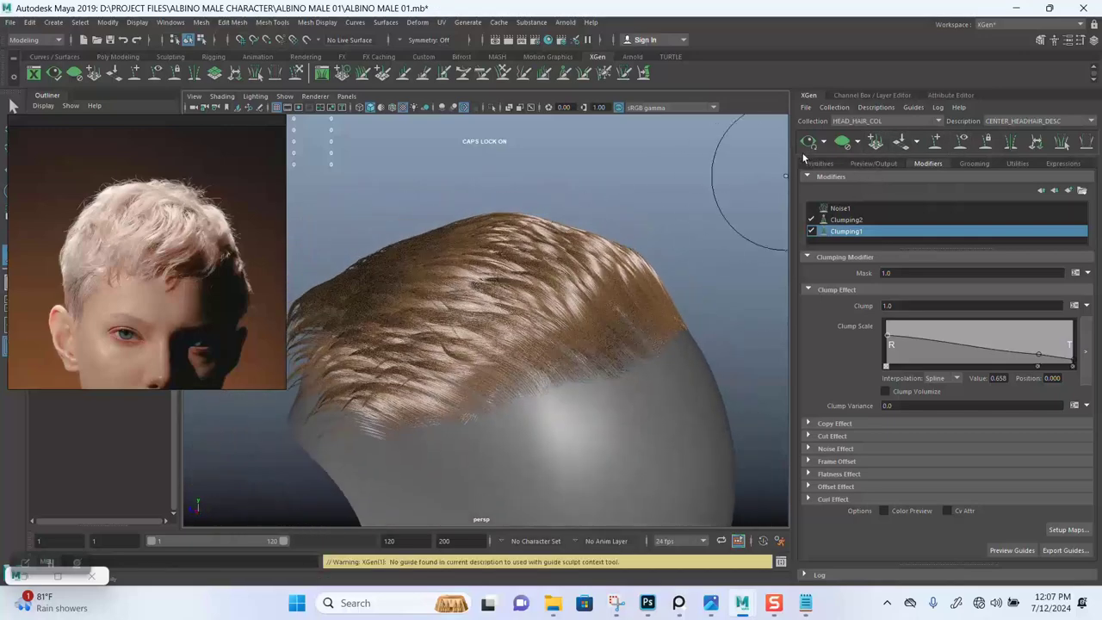
- Save the scene, switch to the Select tool, and view the hair from the back
{"action": "key", "text": "ctrl+s"}
{"action": "left_click", "coordinate": [608, 322]}
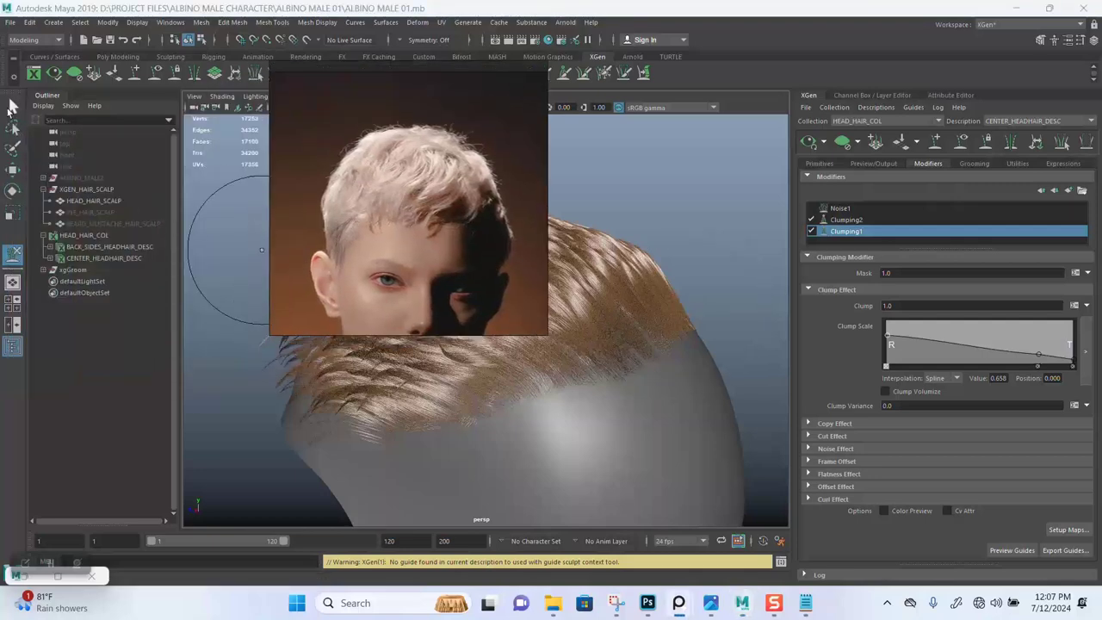
{"action": "left_click", "coordinate": [12, 105]}
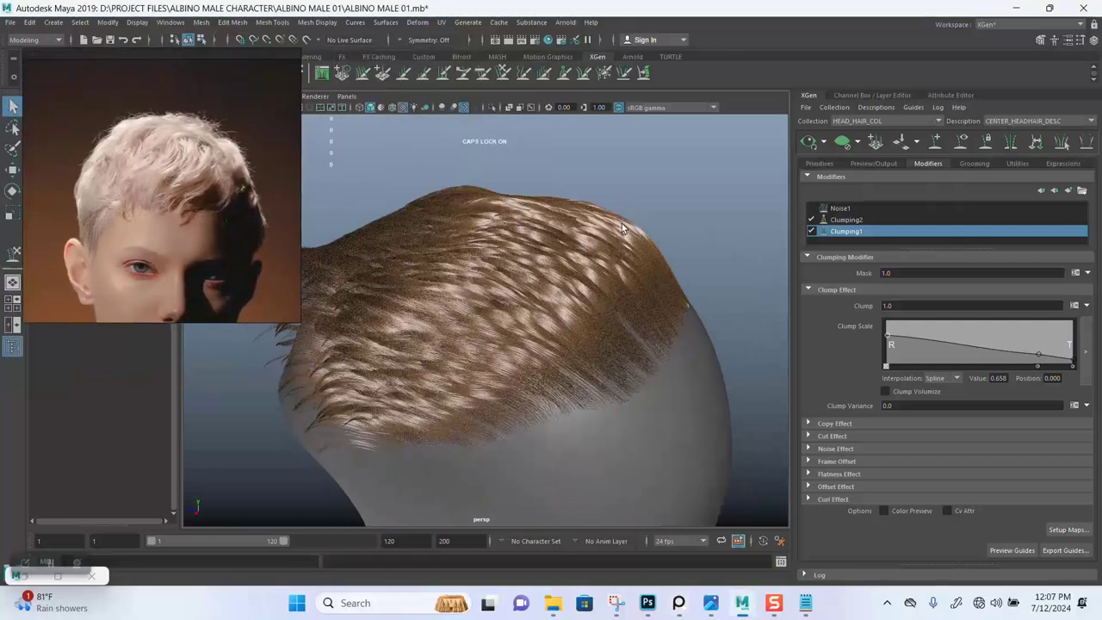
{"action": "left_click_drag", "start_coordinate": [623, 227], "coordinate": [677, 274], "text": "alt"}
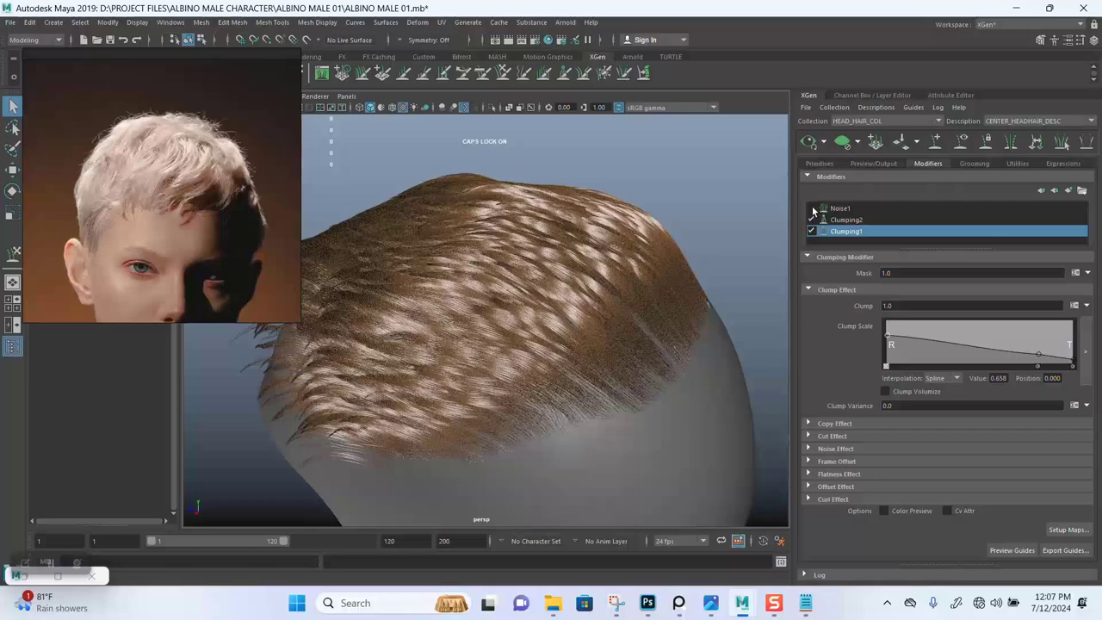
{"action": "left_click_drag", "start_coordinate": [551, 331], "coordinate": [653, 479], "text": "alt"}
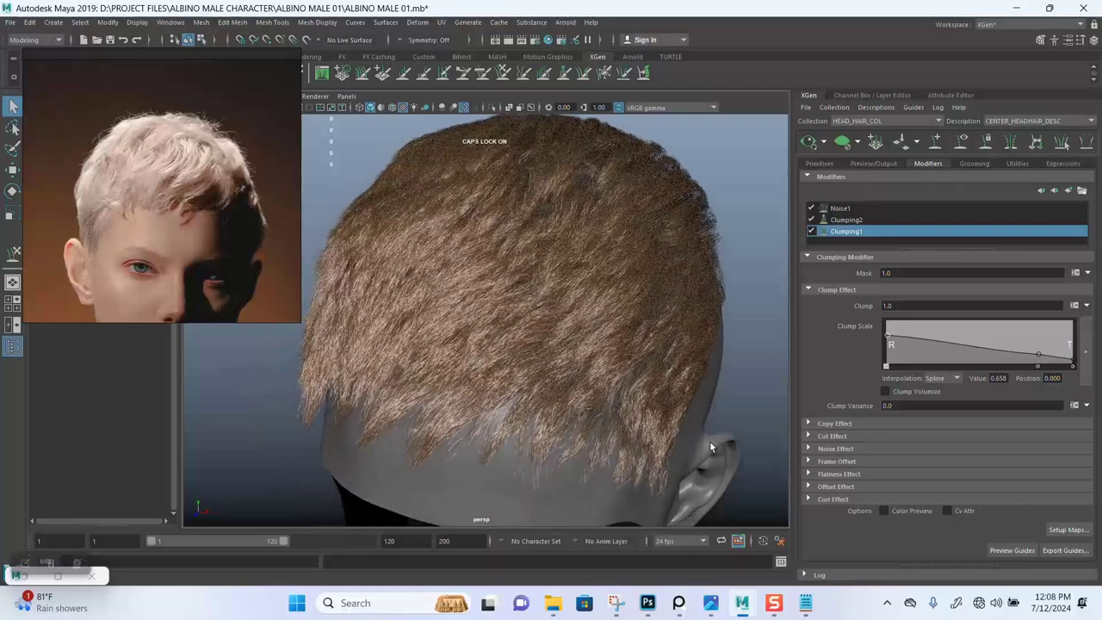
{"action": "mouse_move", "coordinate": [678, 602]}
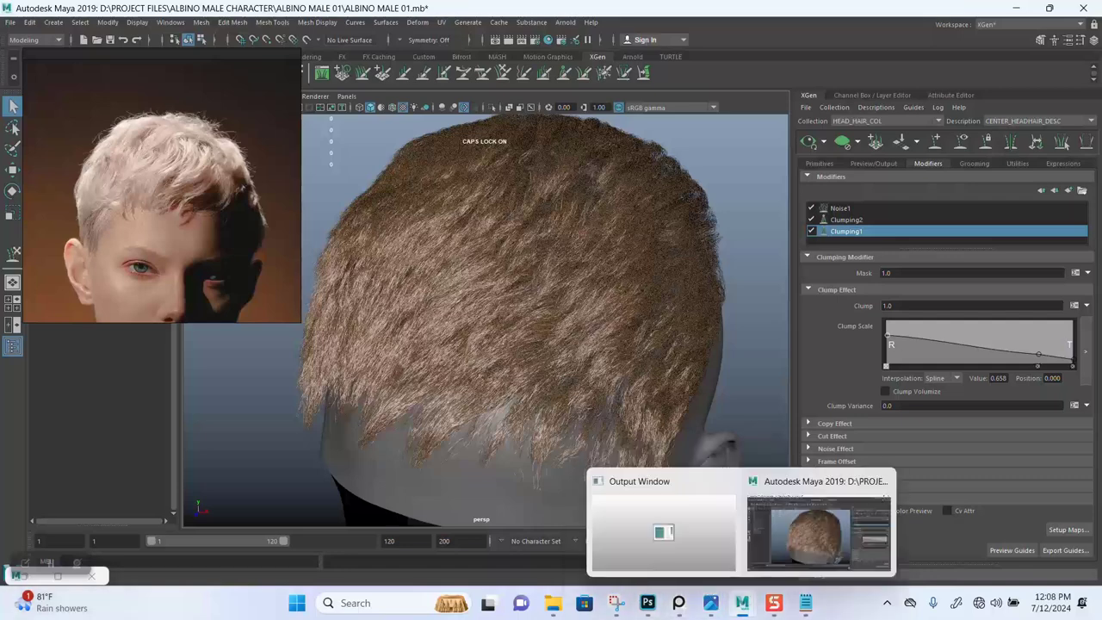
- Copy the expression rand(0,0.2)*$cLength from the wecht.txt notes and return to Maya
{"action": "left_click", "coordinate": [805, 603]}
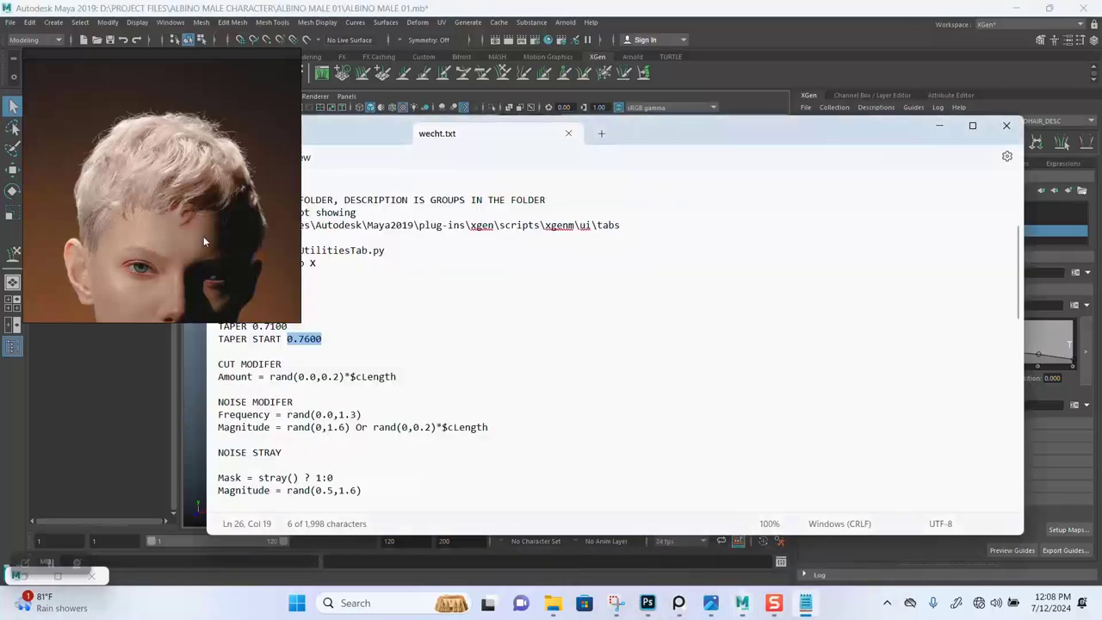
{"action": "left_click_drag", "start_coordinate": [203, 241], "coordinate": [174, 144]}
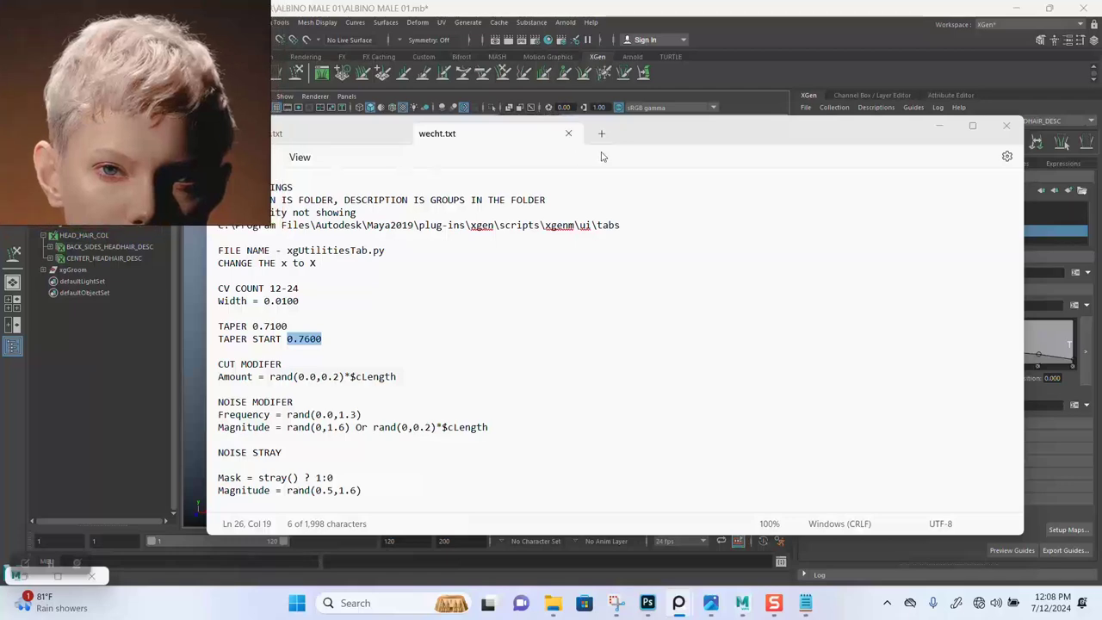
{"action": "left_click_drag", "start_coordinate": [644, 142], "coordinate": [671, 147]}
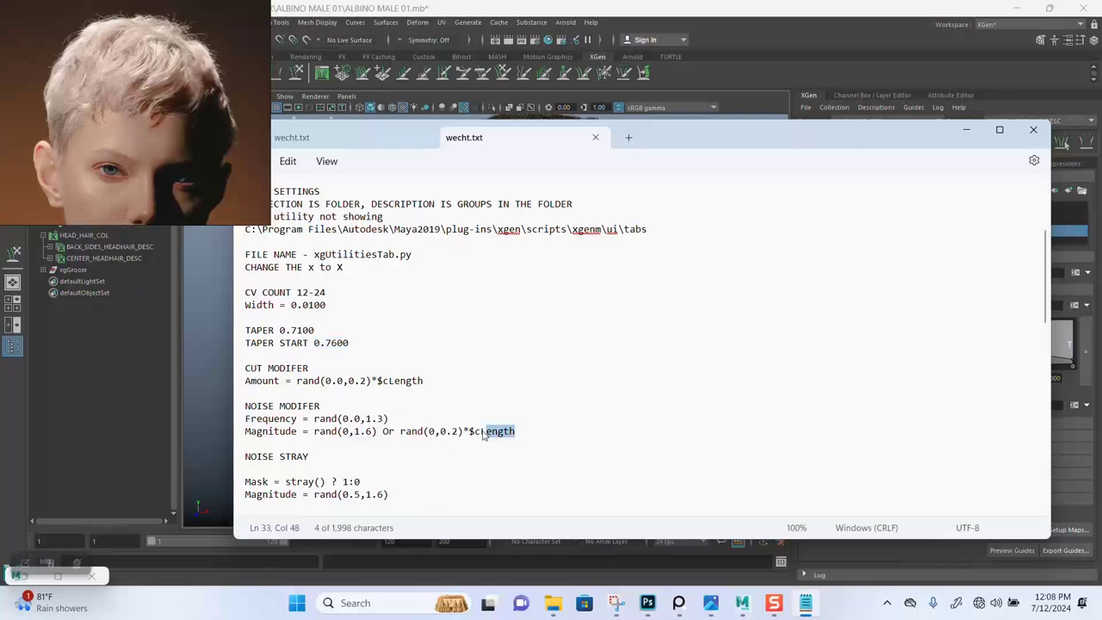
{"action": "right_click", "coordinate": [419, 434]}
{"action": "left_click", "coordinate": [468, 158]}
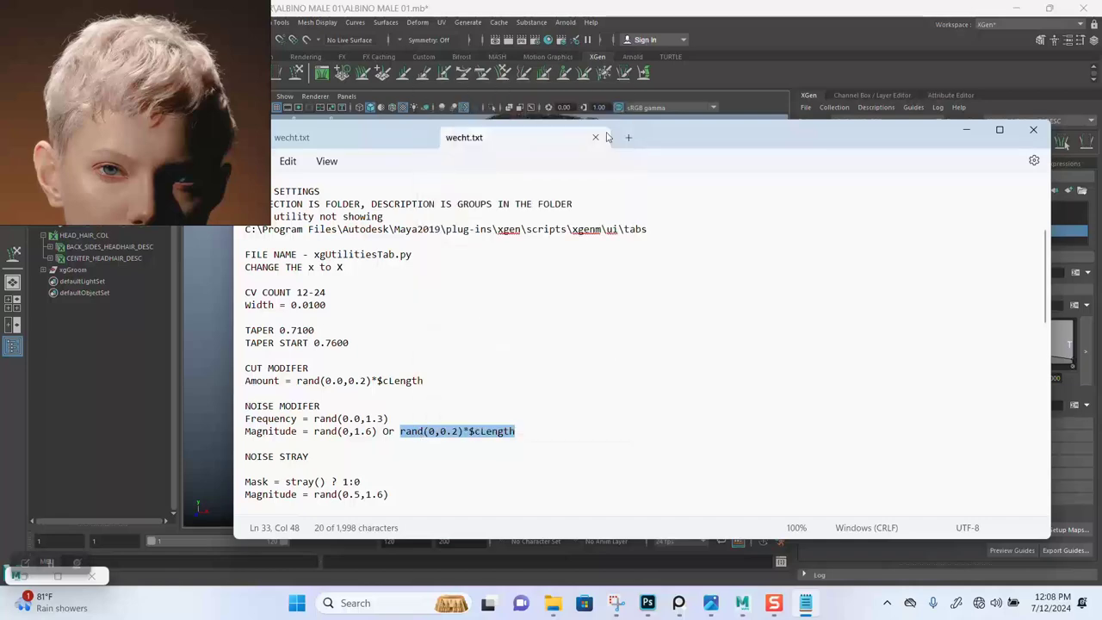
{"action": "left_click", "coordinate": [777, 44]}
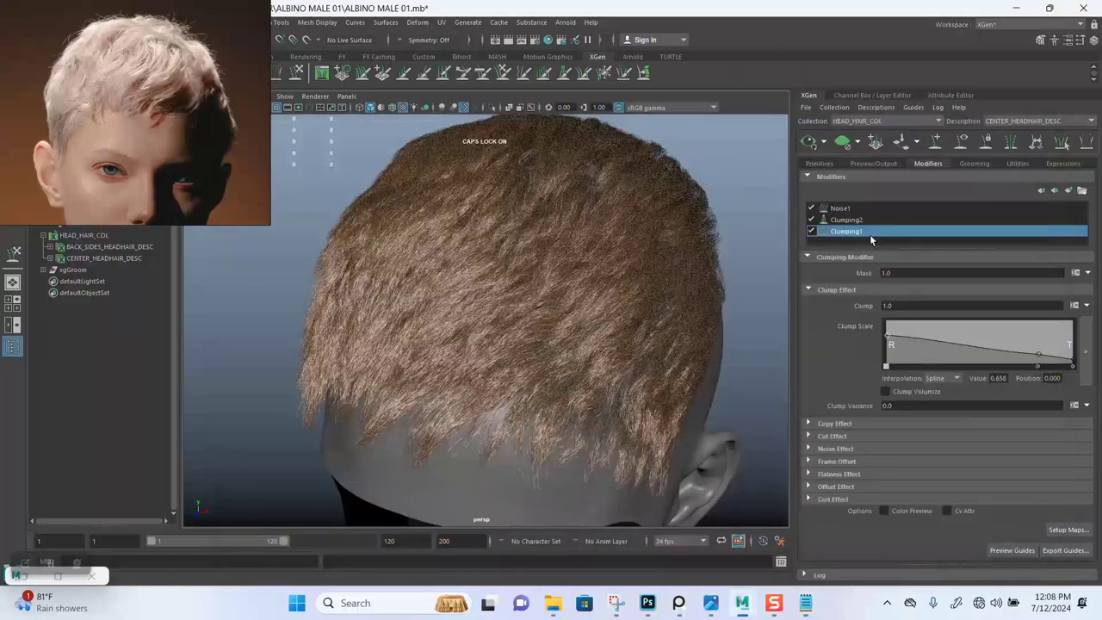
- Paste the copied expression into Noise1's Mask and inspect the noise around the back of the head
{"action": "left_click", "coordinate": [840, 209]}
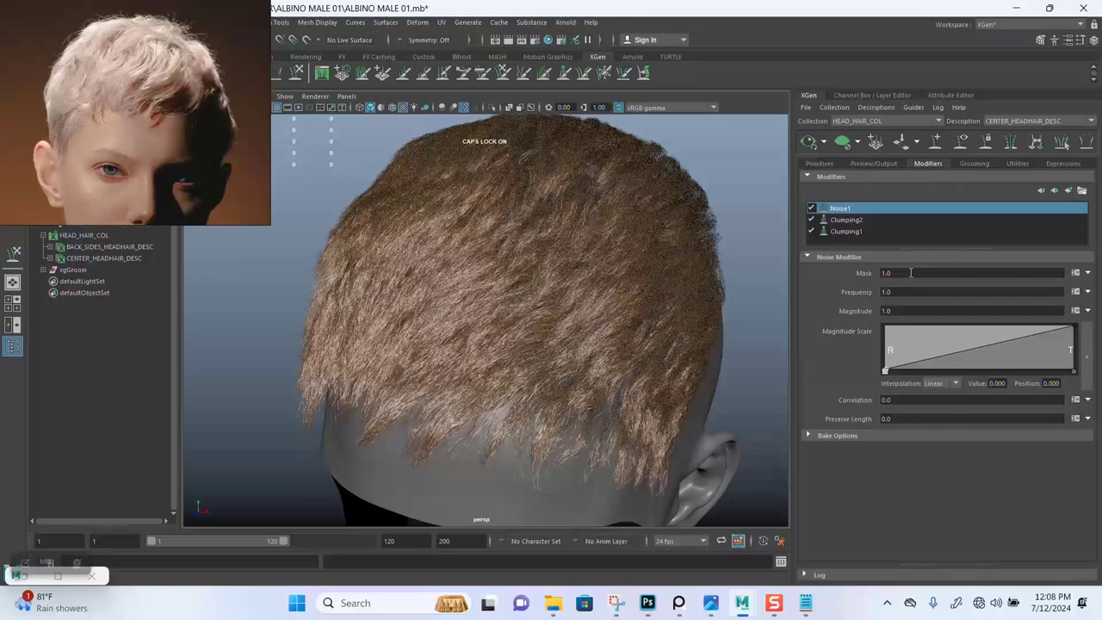
{"action": "key", "text": "ctrl+v"}
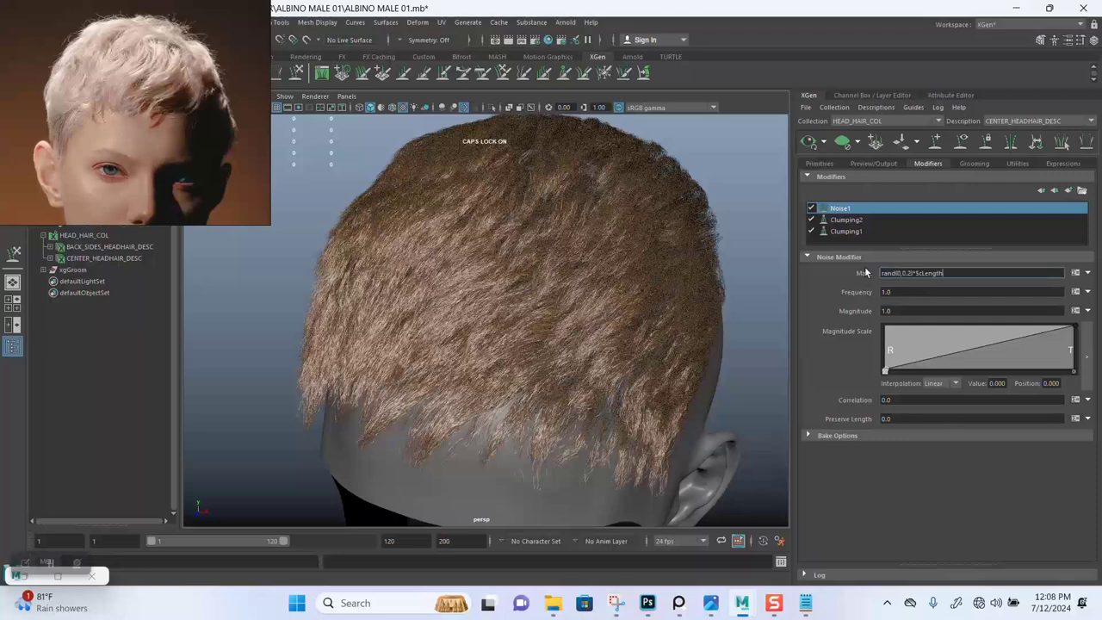
{"action": "key", "text": "Return"}
{"action": "left_click_drag", "start_coordinate": [652, 309], "coordinate": [554, 255], "text": "alt"}
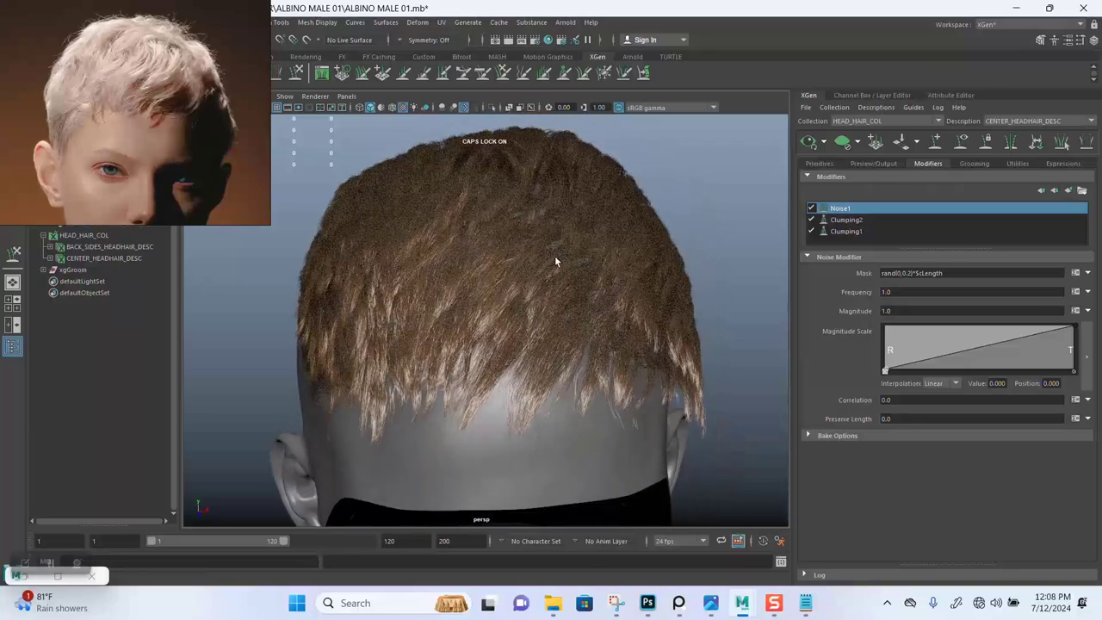
{"action": "scroll", "coordinate": [574, 336], "scroll_direction": "up", "scroll_amount": 6}
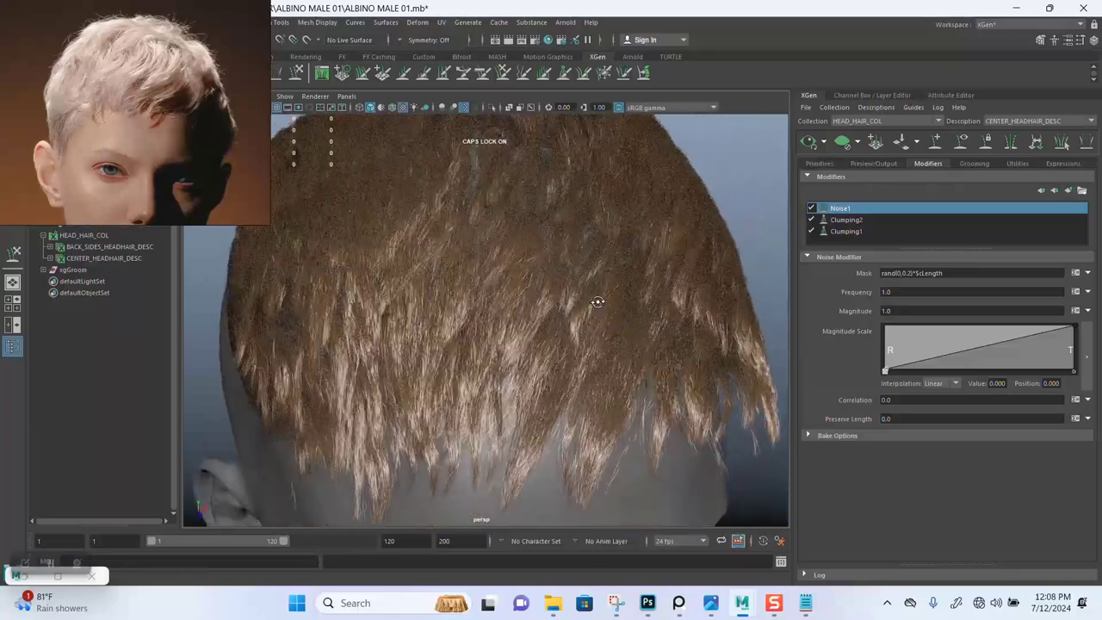
{"action": "left_click_drag", "start_coordinate": [598, 301], "coordinate": [599, 358], "text": "alt"}
{"action": "left_click_drag", "start_coordinate": [594, 331], "coordinate": [535, 342], "text": "alt"}
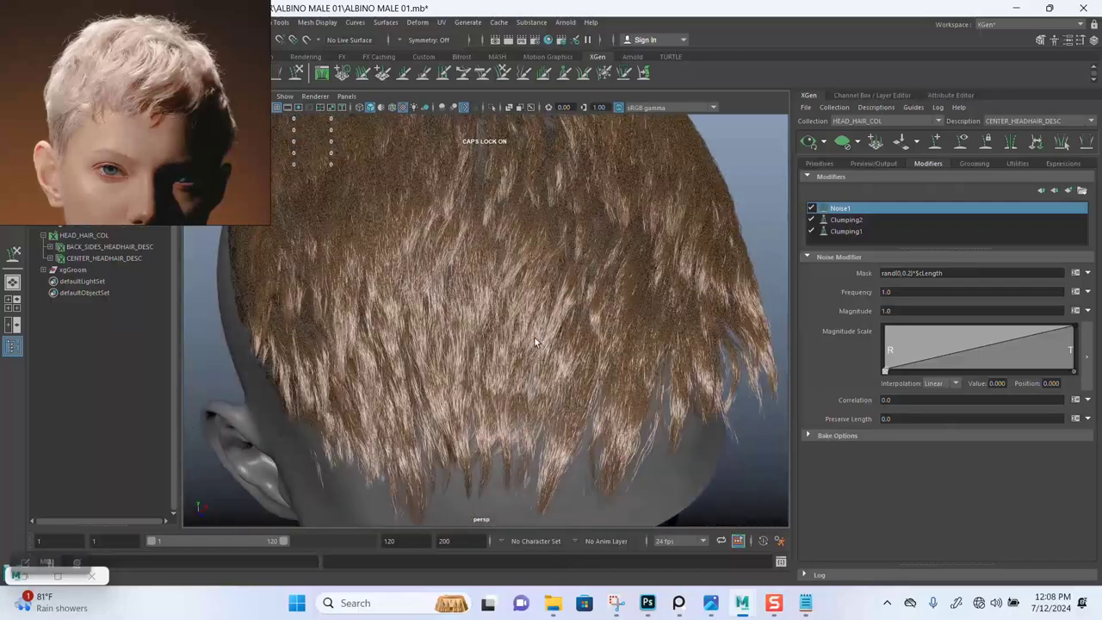
{"action": "left_click_drag", "start_coordinate": [616, 272], "coordinate": [621, 298], "text": "alt"}
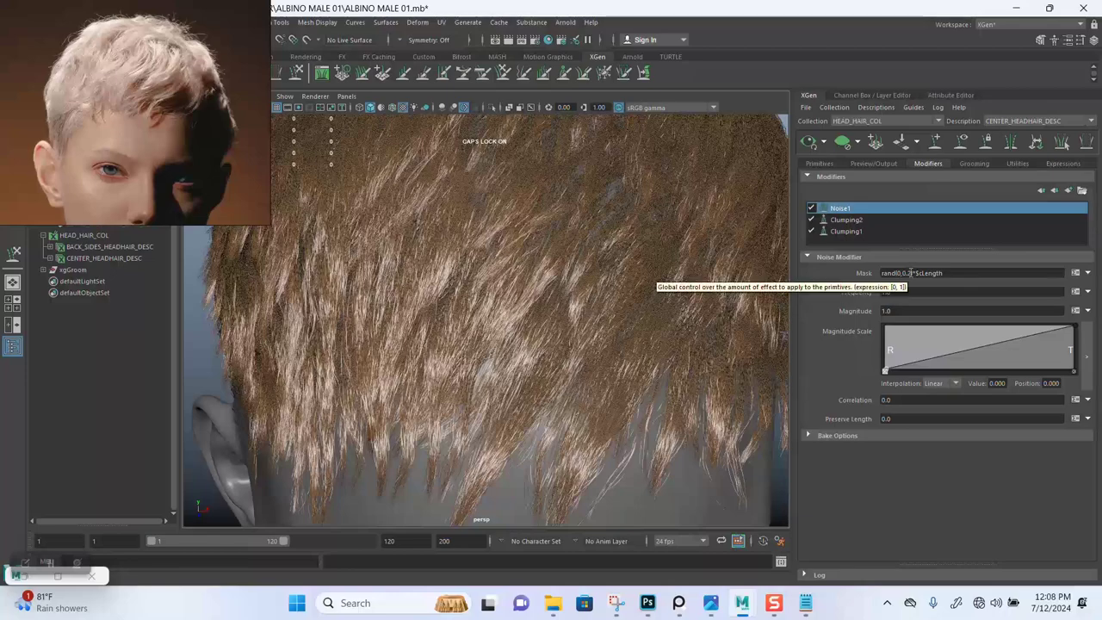
{"action": "right_click_drag", "start_coordinate": [669, 300], "coordinate": [634, 284], "text": "alt"}
{"action": "left_click_drag", "start_coordinate": [635, 283], "coordinate": [592, 310], "text": "alt"}
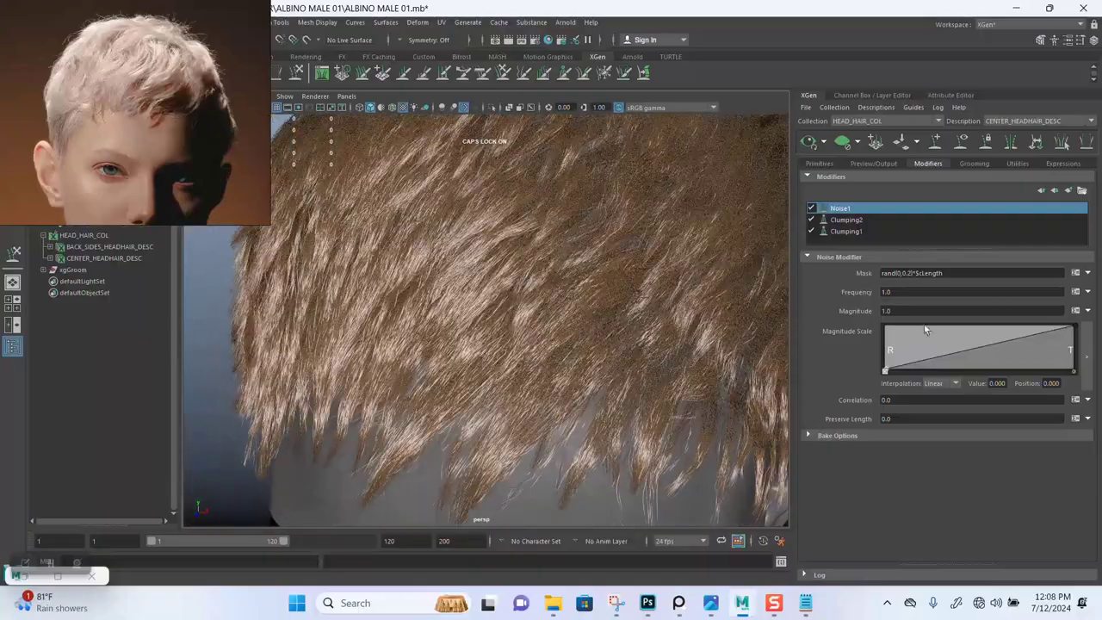
- Trim the Mask to rand(0,0.2), then change it to rand(0,0.5), and check the back
{"action": "left_click", "coordinate": [955, 273]}
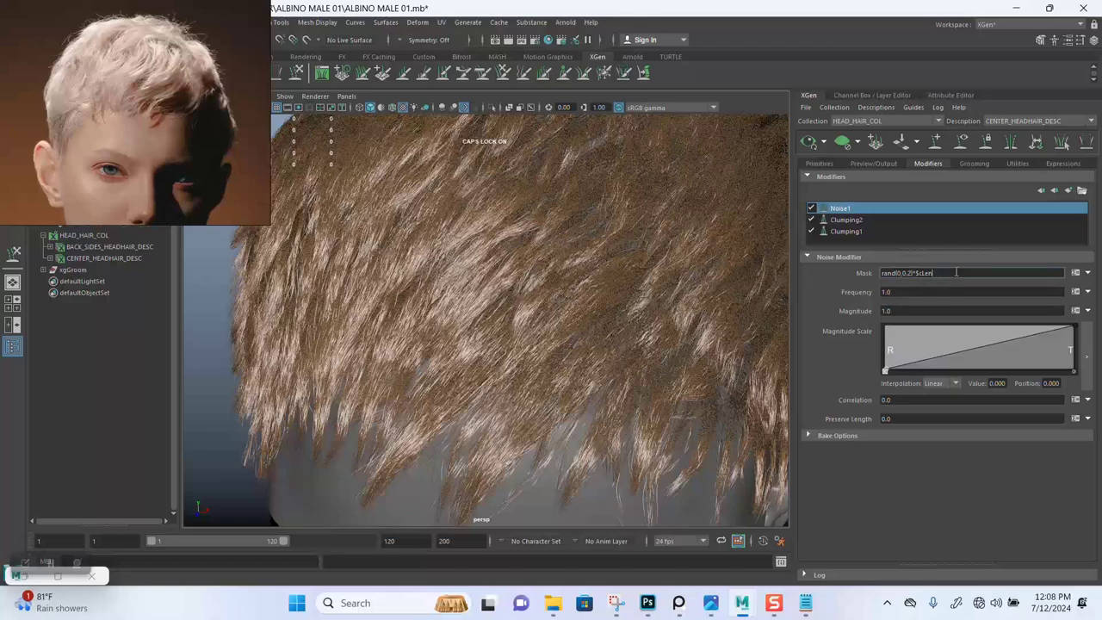
{"action": "key", "text": "BackSpace"}
{"action": "key", "text": "BackSpace"}
{"action": "key", "text": "BackSpace"}
{"action": "key", "text": "BackSpace"}
{"action": "key", "text": "BackSpace"}
{"action": "key", "text": "BackSpace"}
{"action": "key", "text": "Return"}
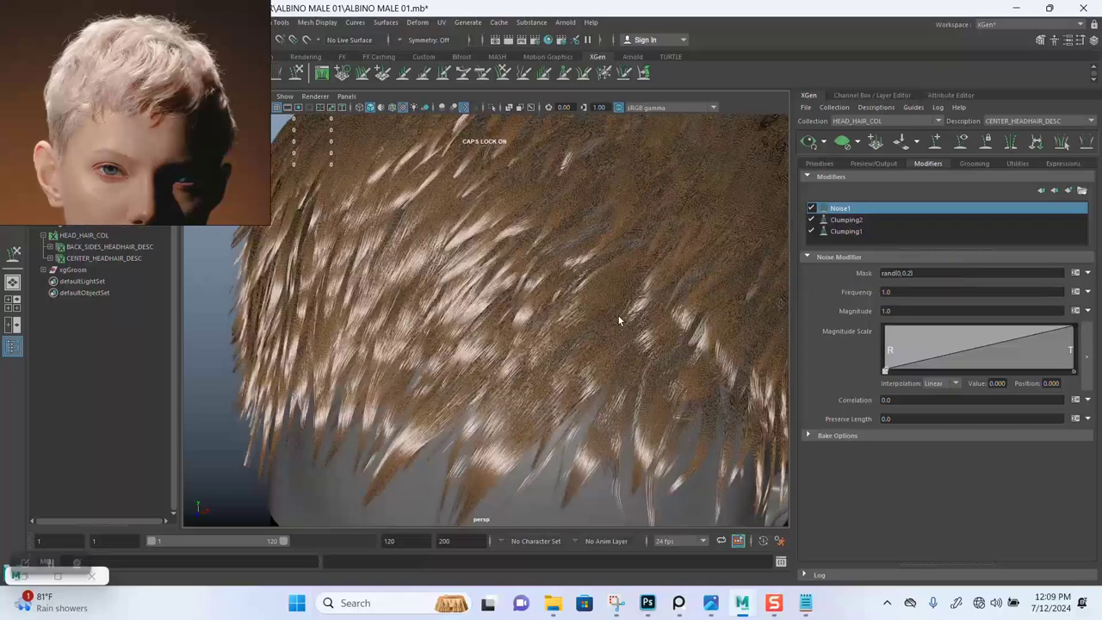
{"action": "left_click_drag", "start_coordinate": [617, 314], "coordinate": [498, 318], "text": "alt"}
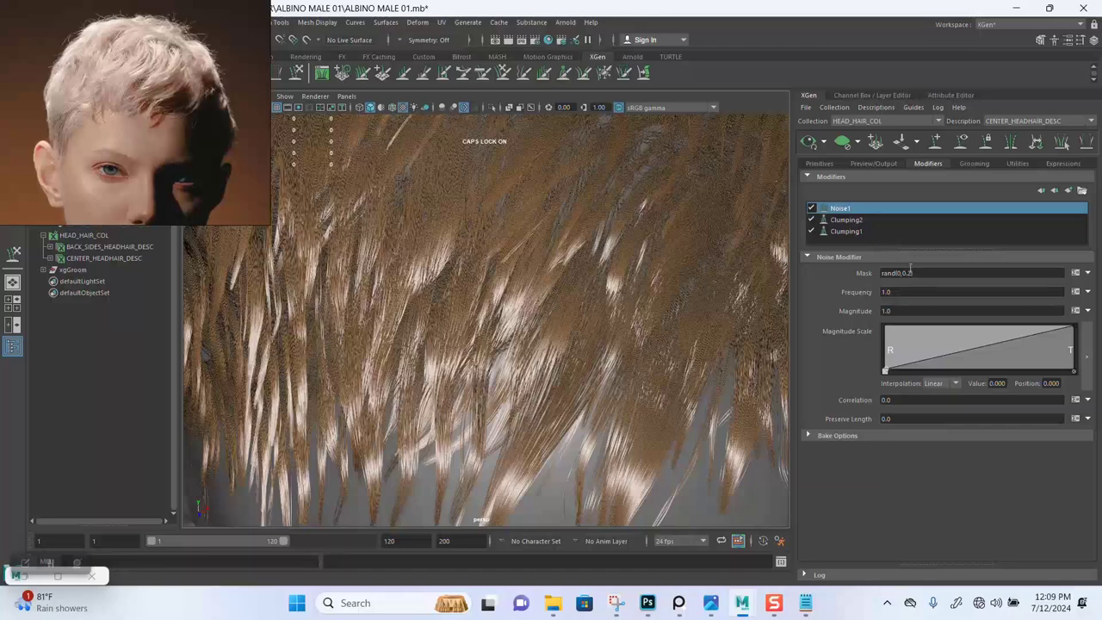
{"action": "left_click", "coordinate": [911, 273]}
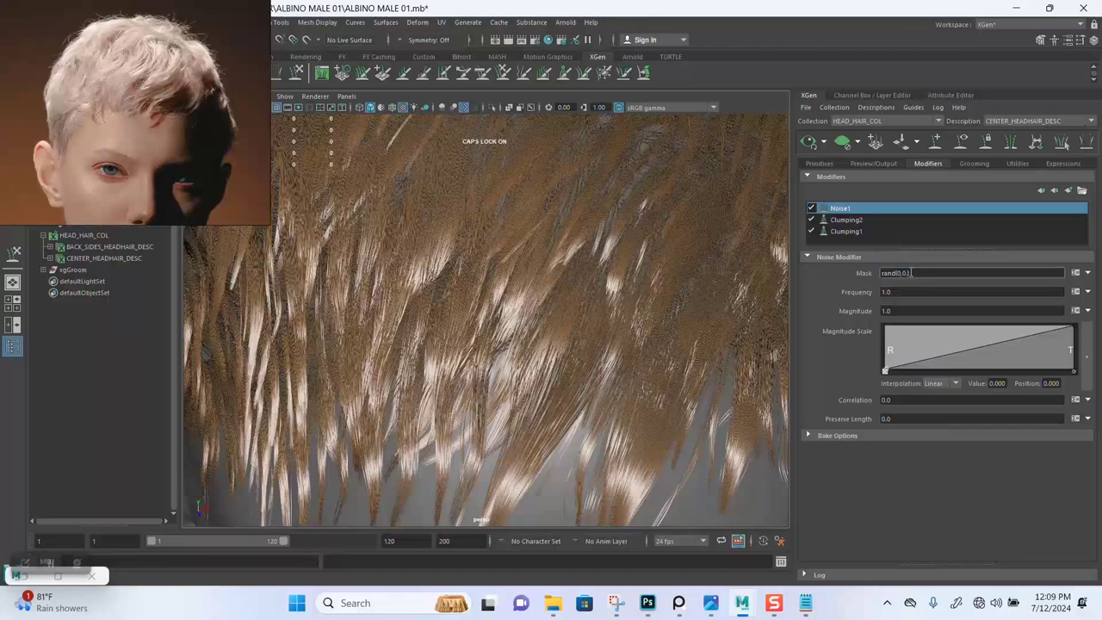
{"action": "type", "text": "5"}
{"action": "key", "text": "Return"}
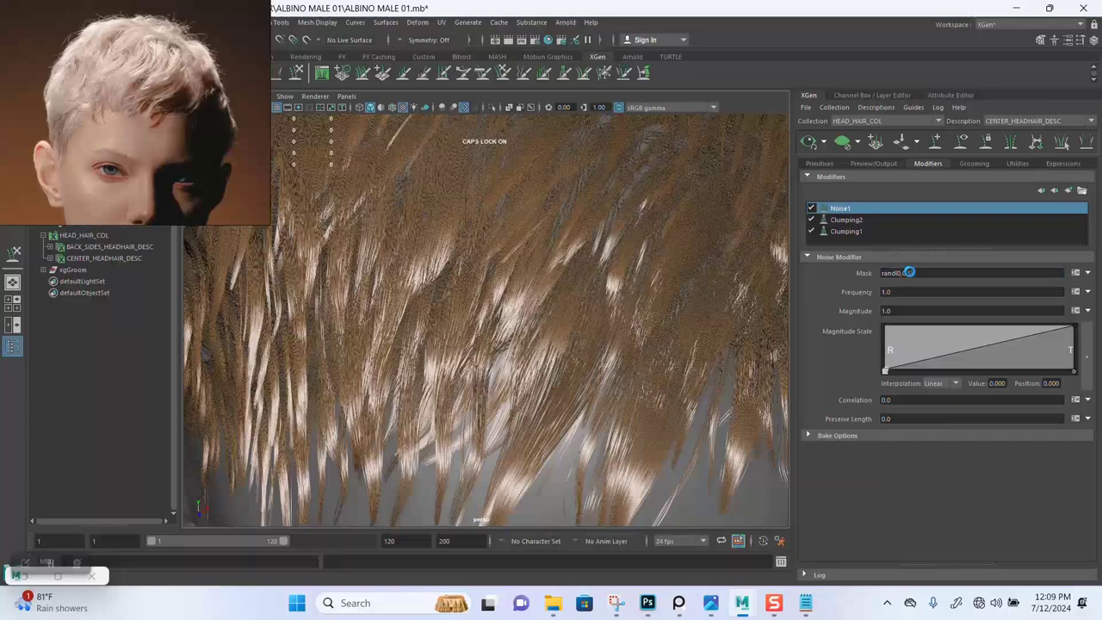
{"action": "scroll", "coordinate": [687, 303], "scroll_direction": "down", "scroll_amount": 5}
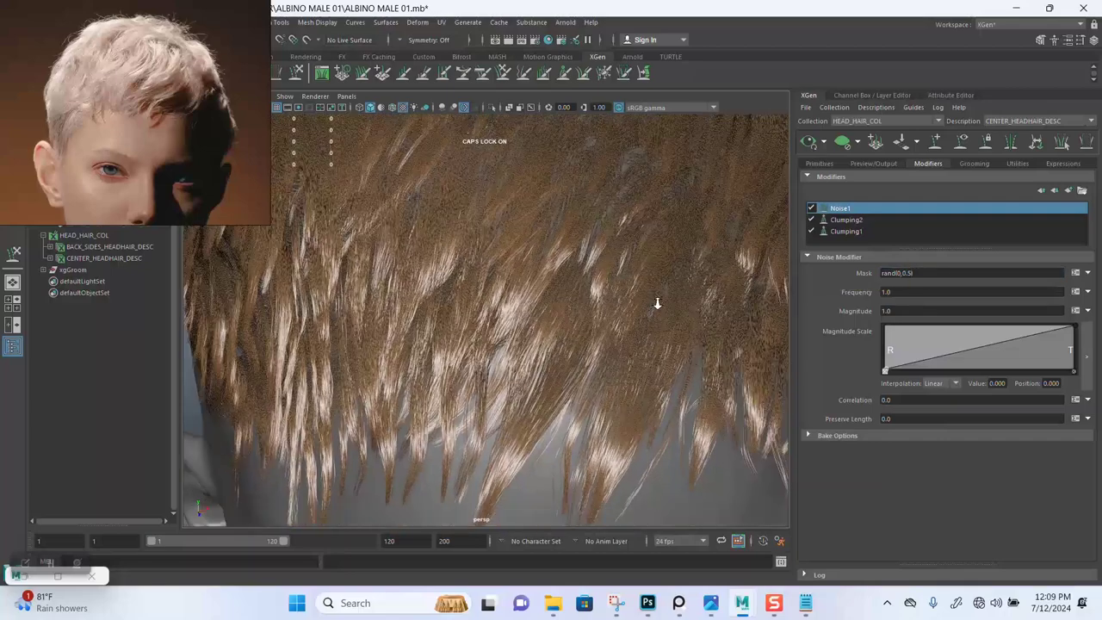
{"action": "left_click_drag", "start_coordinate": [660, 333], "coordinate": [700, 292], "text": "alt"}
{"action": "left_click_drag", "start_coordinate": [556, 256], "coordinate": [740, 253], "text": "alt"}
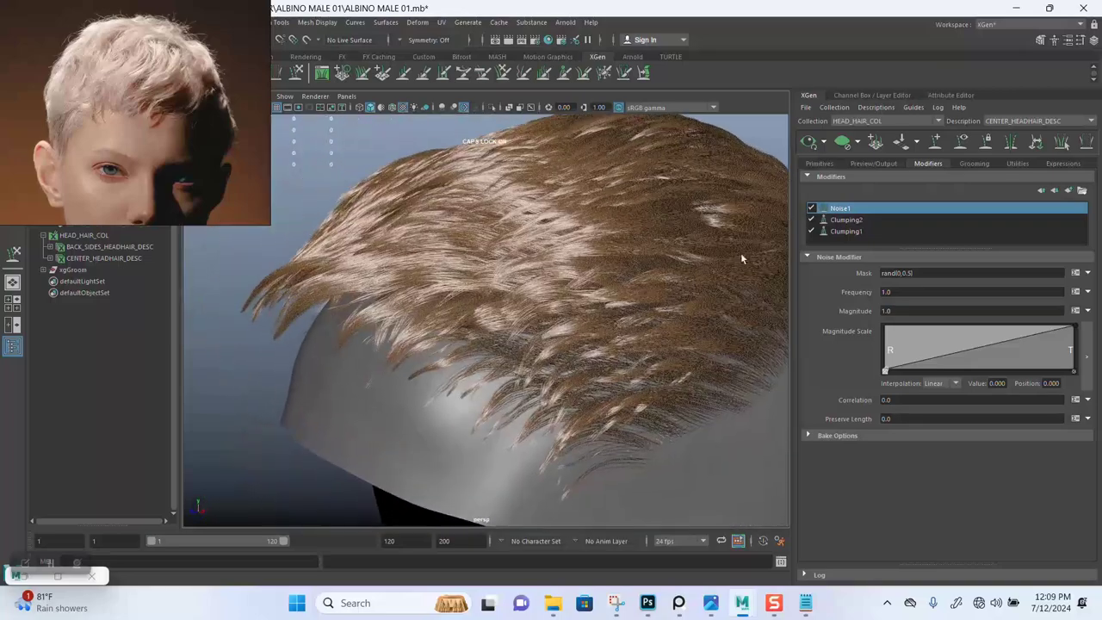
- Regenerate and save Clumping1's clump maps at point density 0.8
{"action": "left_click", "coordinate": [844, 232]}
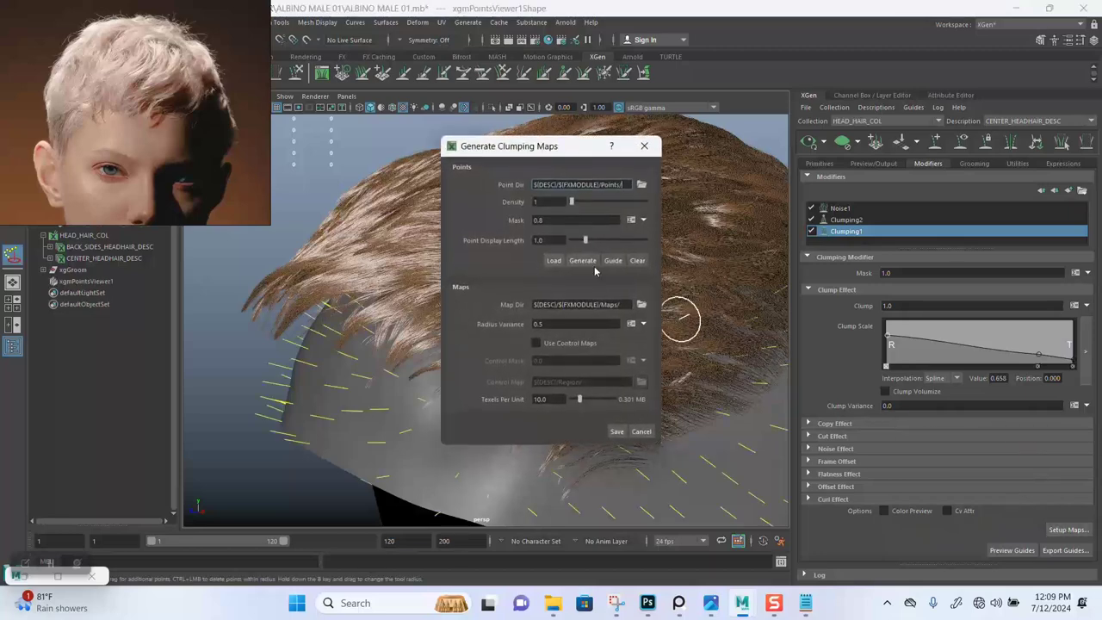
{"action": "left_click", "coordinate": [552, 202]}
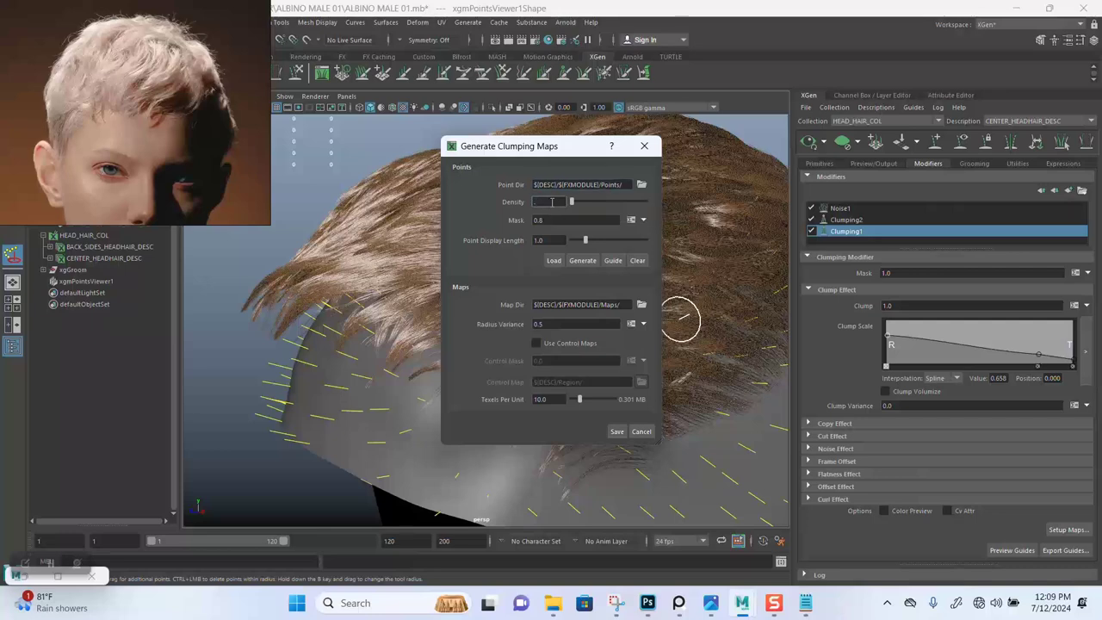
{"action": "type", "text": "0.8"}
{"action": "key", "text": "Return"}
{"action": "left_click", "coordinate": [592, 259]}
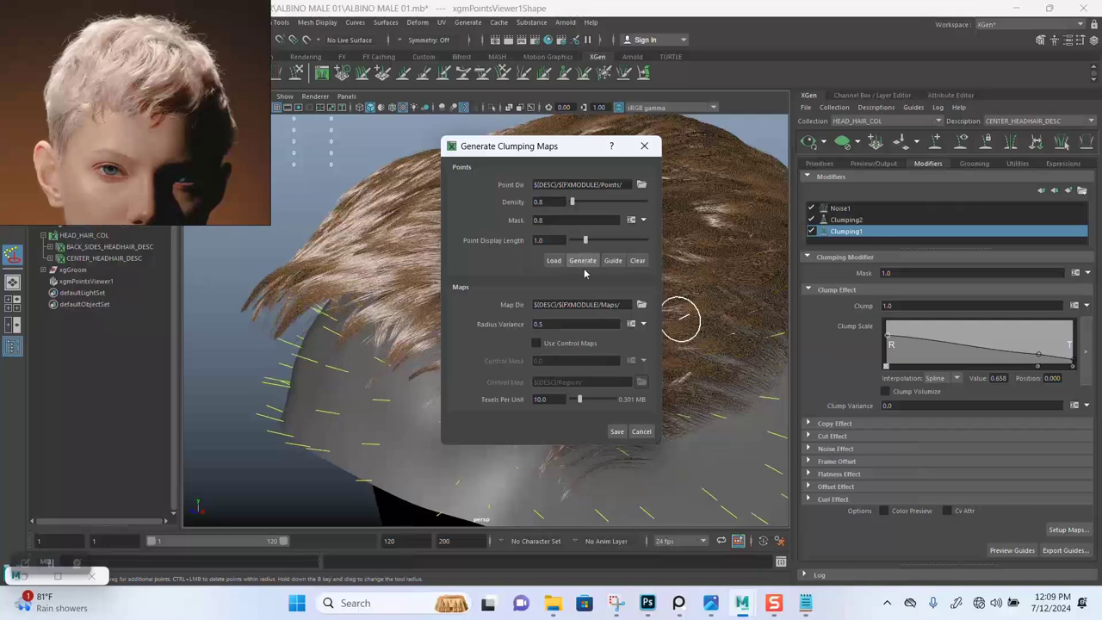
{"action": "left_click", "coordinate": [615, 431]}
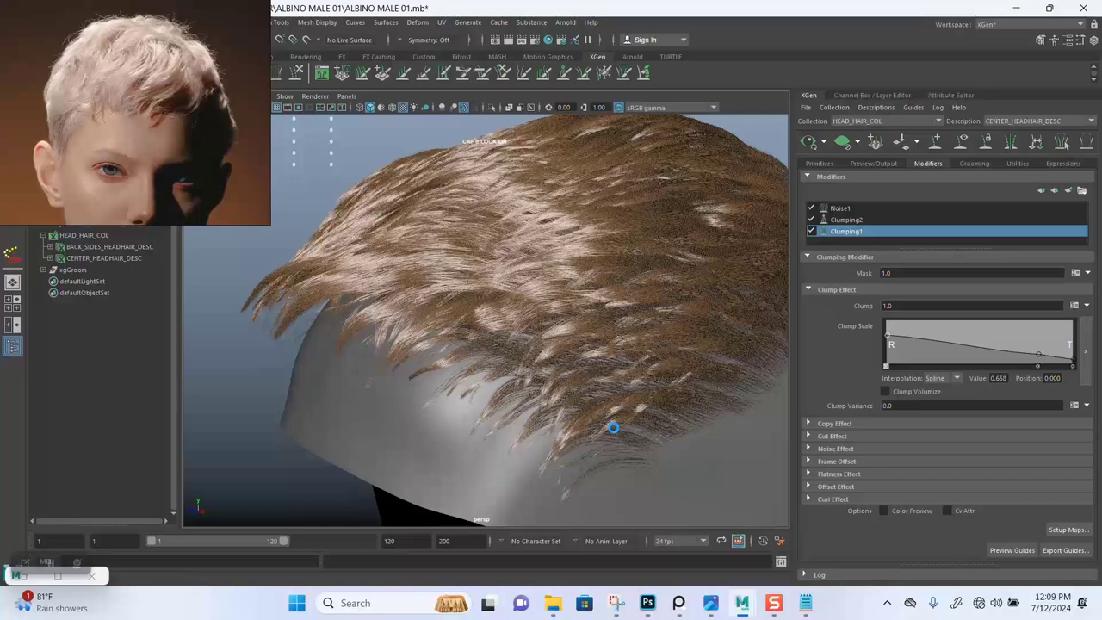
- Turn off the Clumping2 modifier and judge the groom from behind the head
{"action": "left_click_drag", "start_coordinate": [608, 417], "coordinate": [680, 256], "text": "alt"}
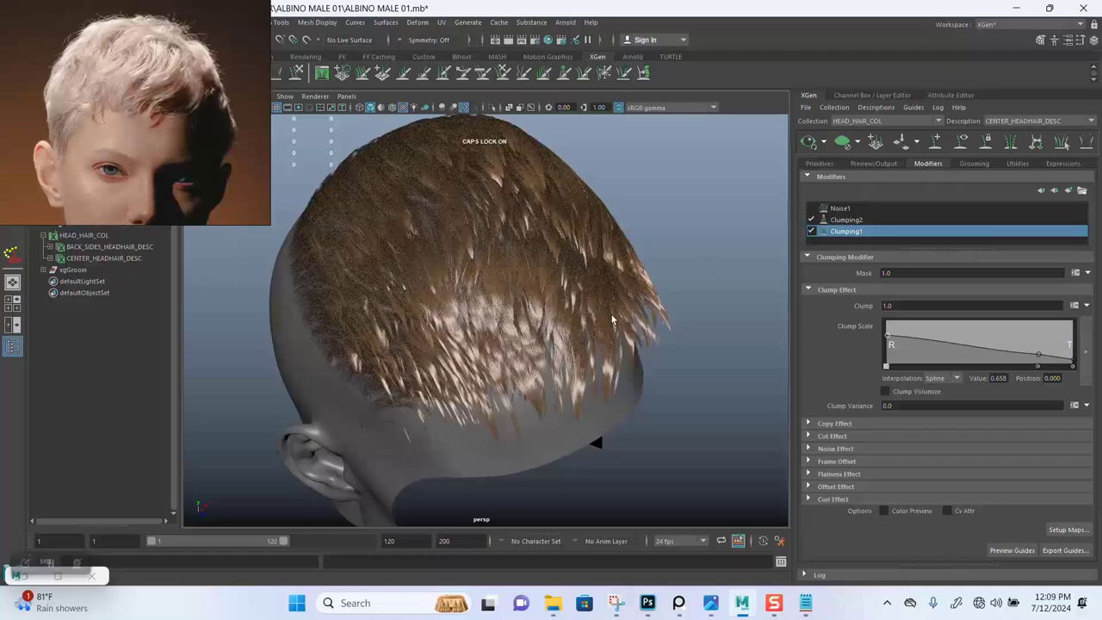
{"action": "left_click_drag", "start_coordinate": [611, 291], "coordinate": [656, 291], "text": "alt"}
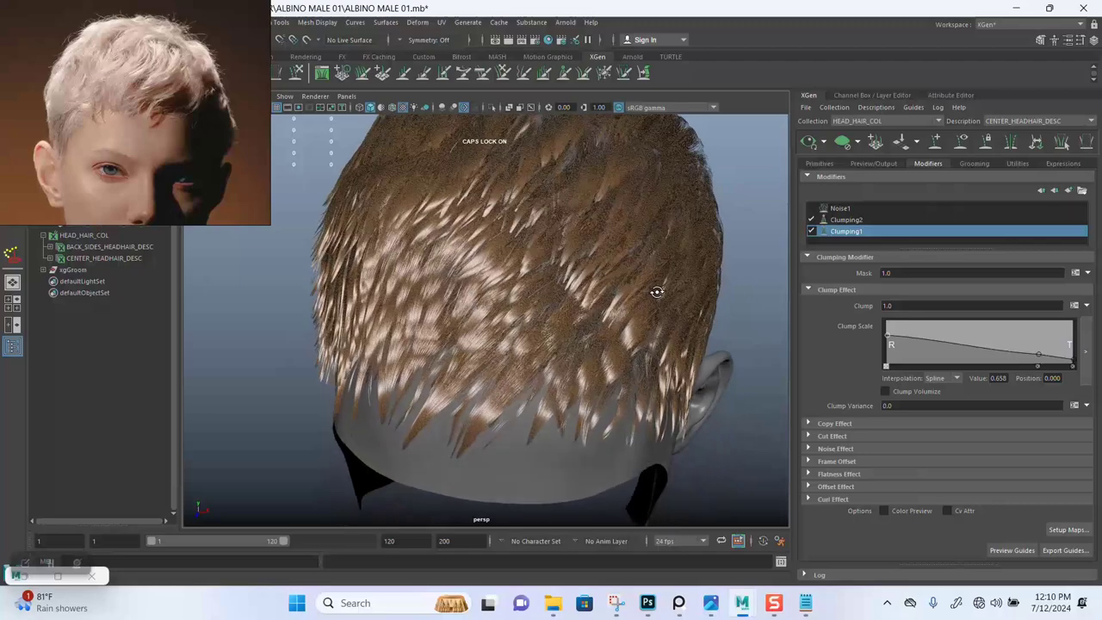
{"action": "left_click", "coordinate": [812, 220]}
{"action": "left_click_drag", "start_coordinate": [593, 281], "coordinate": [627, 298], "text": "alt"}
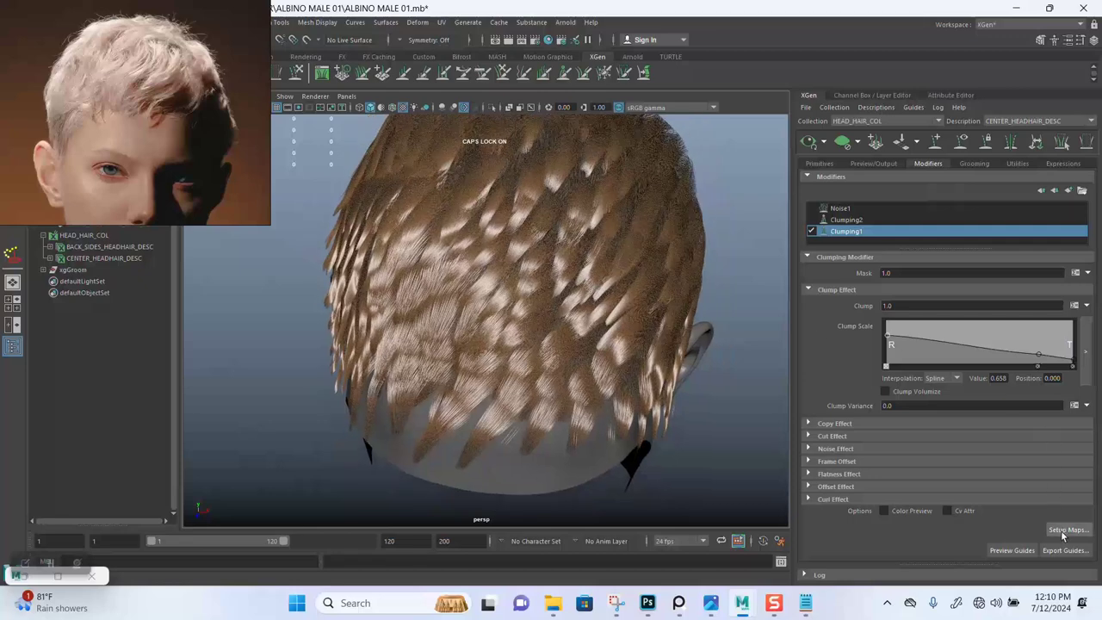
- Regenerate and save Clumping1's clump maps at density 0.5
{"action": "double_click", "coordinate": [553, 201]}
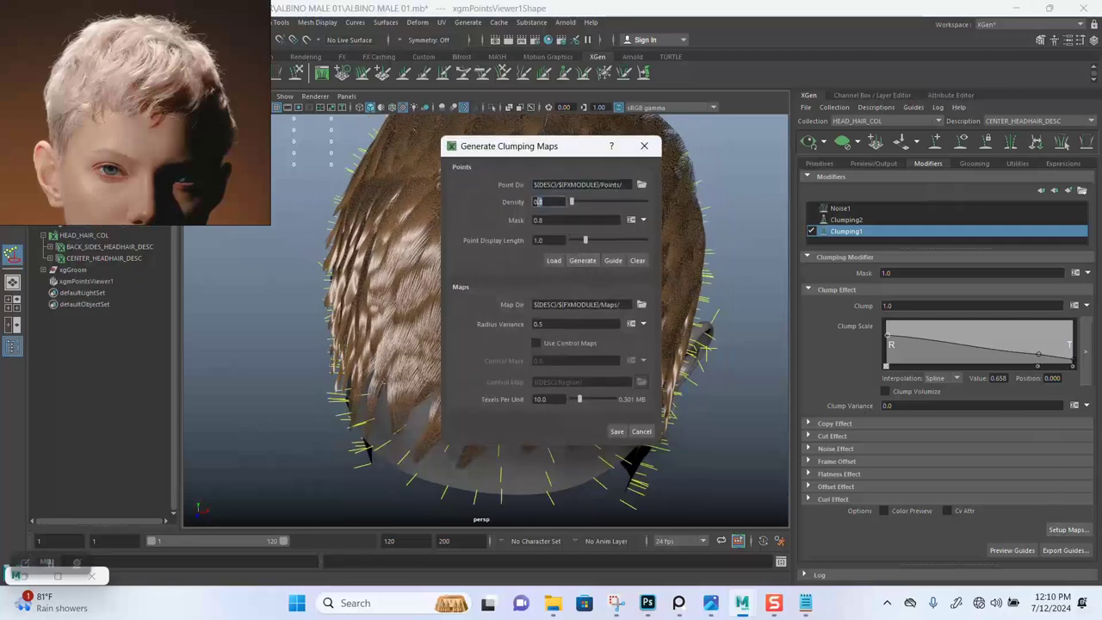
{"action": "type", "text": "0.5"}
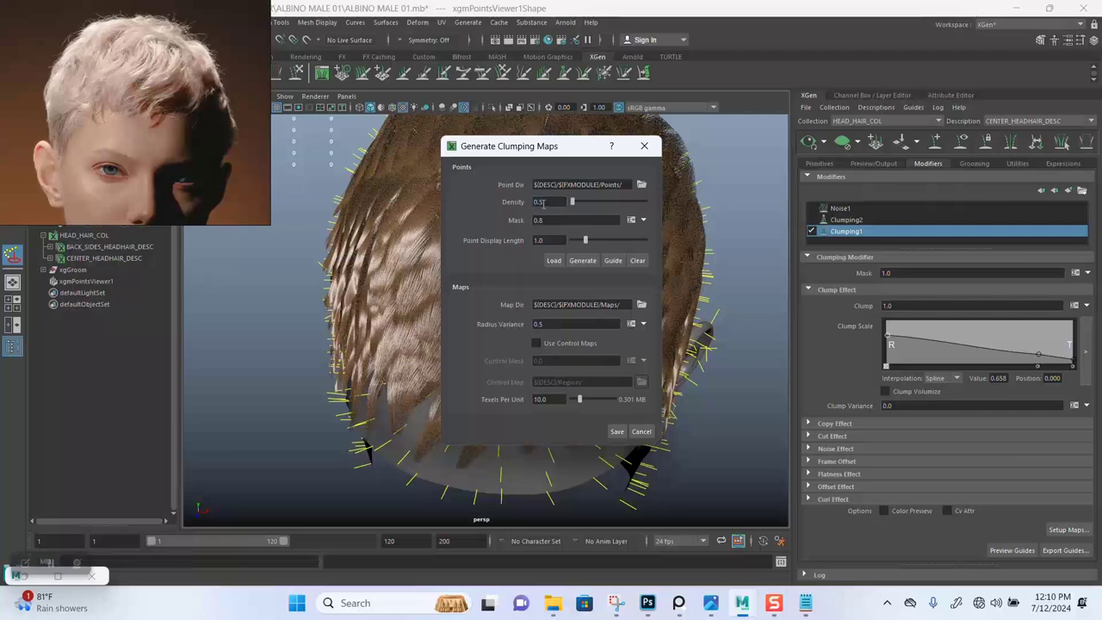
{"action": "left_click", "coordinate": [582, 261]}
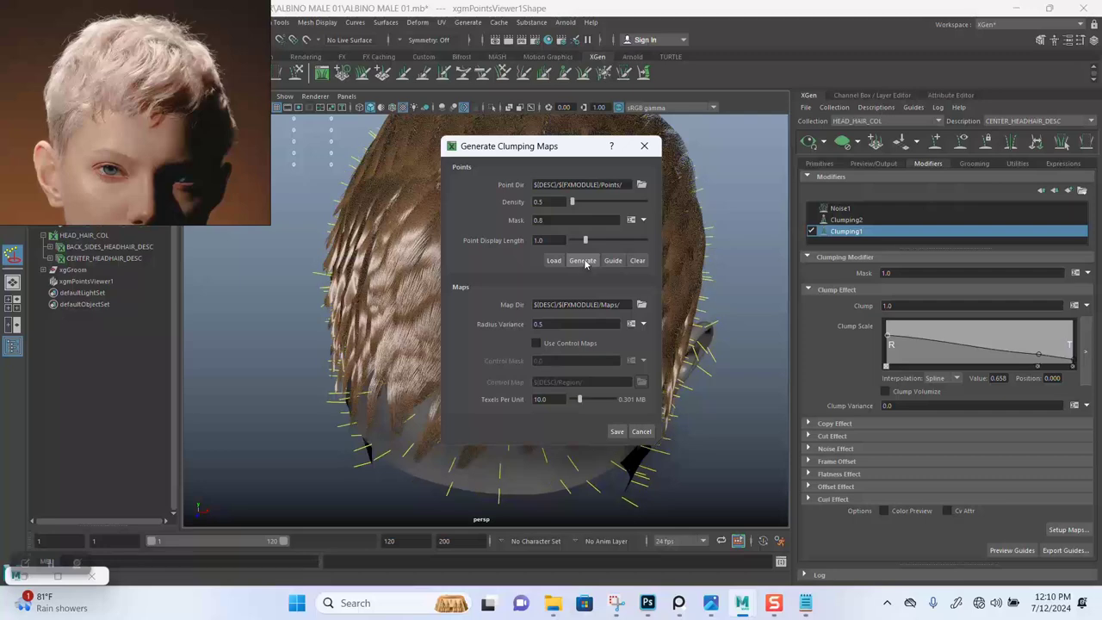
{"action": "left_click", "coordinate": [616, 430]}
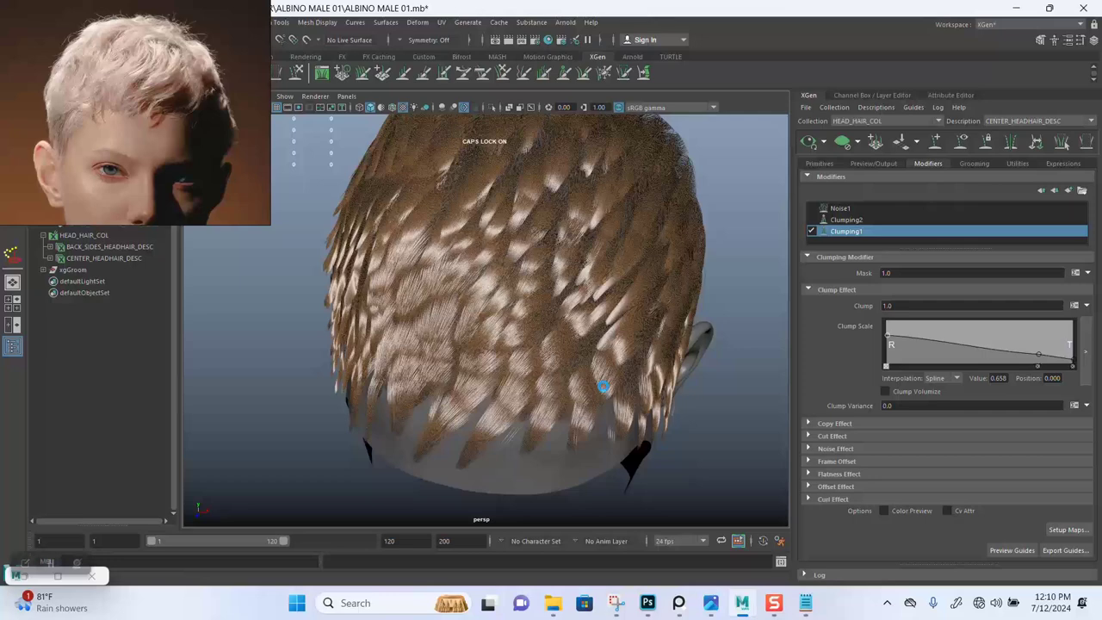
- Toggle Clumping2 on and back off from a rear view, then enlarge the reference photo
{"action": "left_click", "coordinate": [811, 220]}
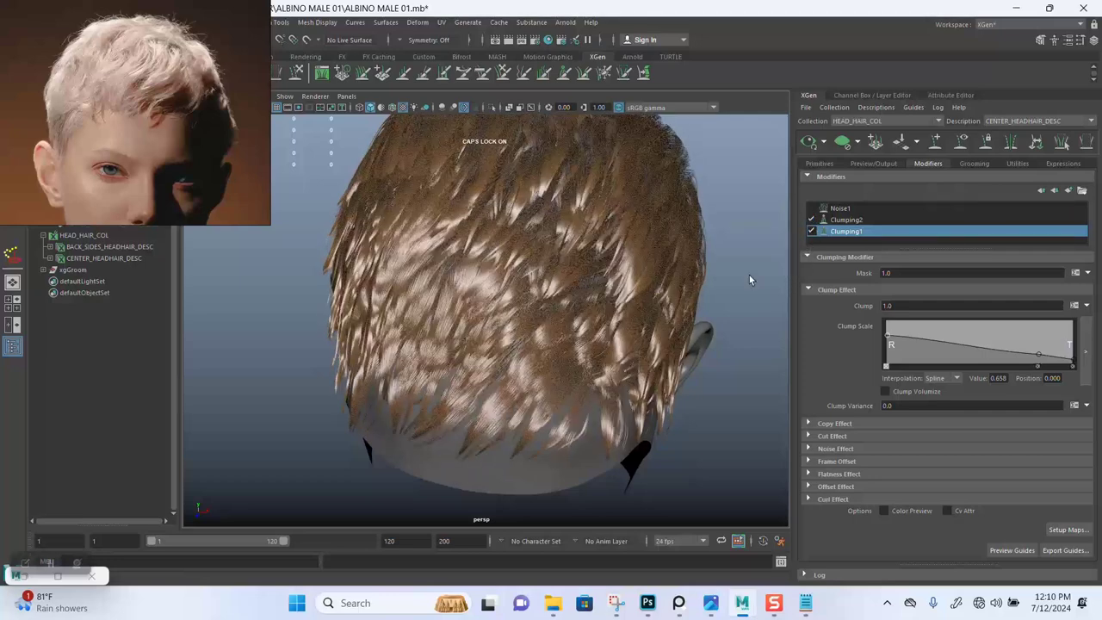
{"action": "left_click_drag", "start_coordinate": [626, 343], "coordinate": [605, 309], "text": "alt"}
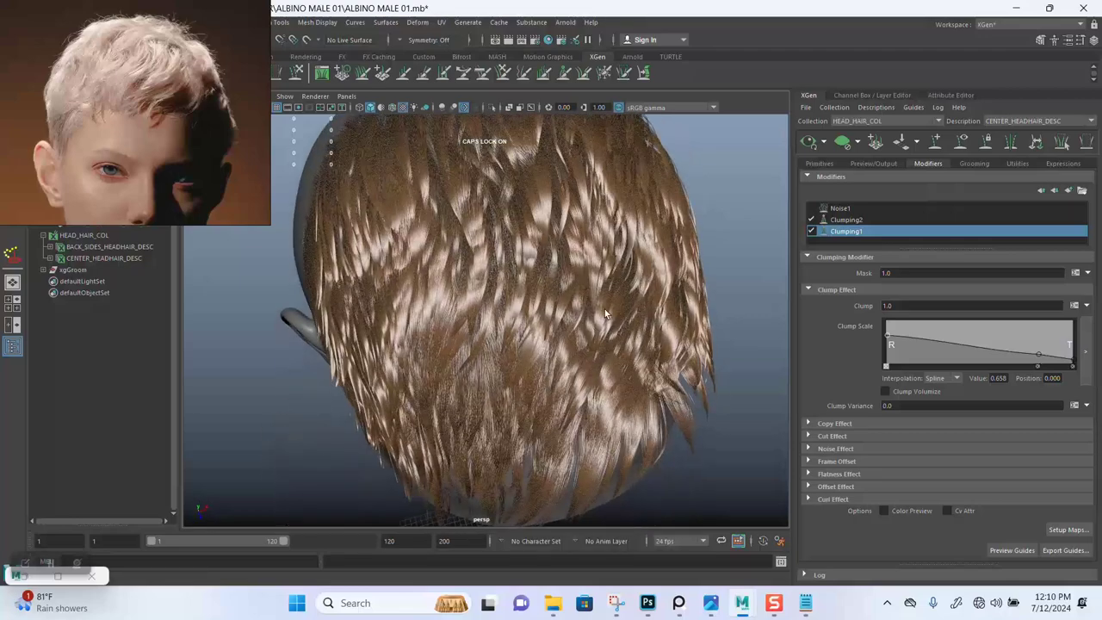
{"action": "left_click", "coordinate": [811, 218]}
{"action": "left_click_drag", "start_coordinate": [220, 171], "coordinate": [582, 316]}
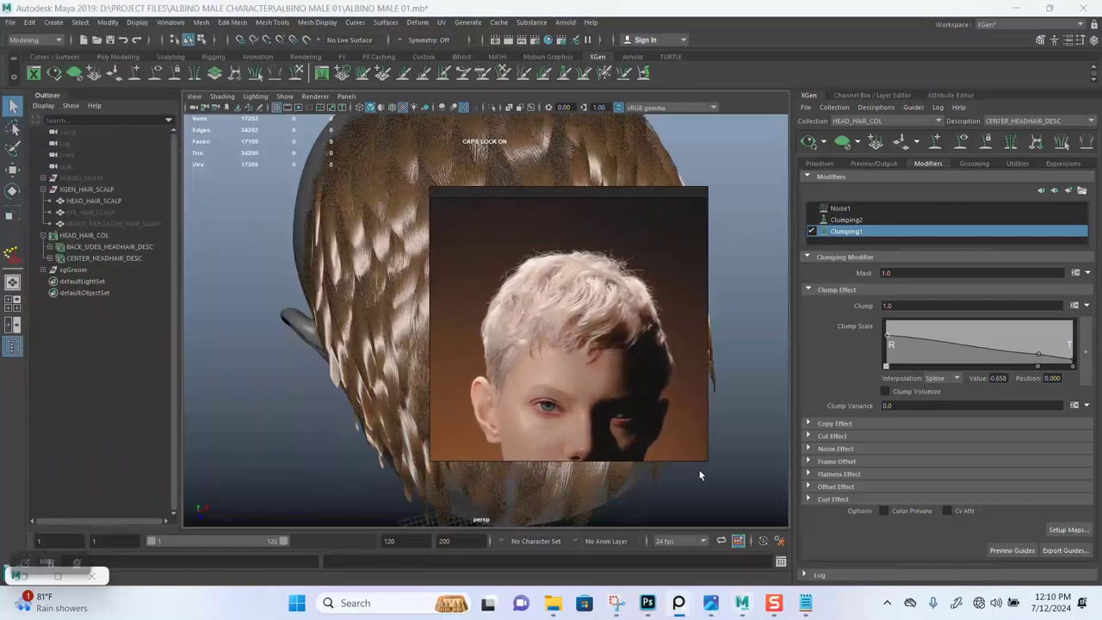
- Enlarge and zoom the floating reference photo beside the viewport
{"action": "left_click_drag", "start_coordinate": [699, 475], "coordinate": [779, 542]}
{"action": "left_click_drag", "start_coordinate": [616, 384], "coordinate": [644, 377]}
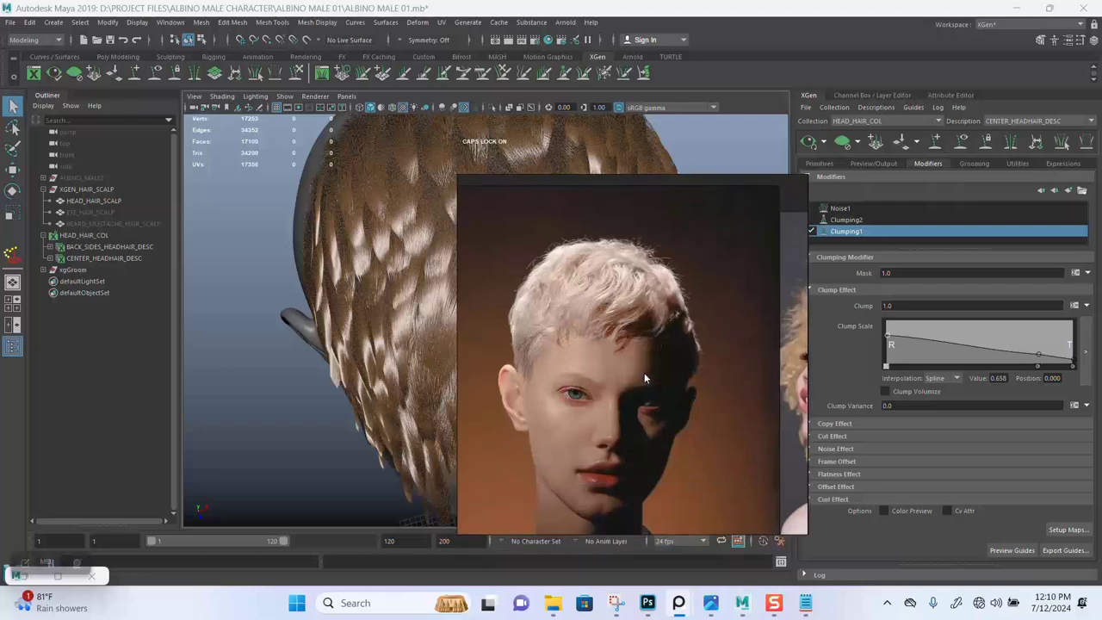
{"action": "scroll", "coordinate": [645, 375], "scroll_direction": "up", "scroll_amount": 4}
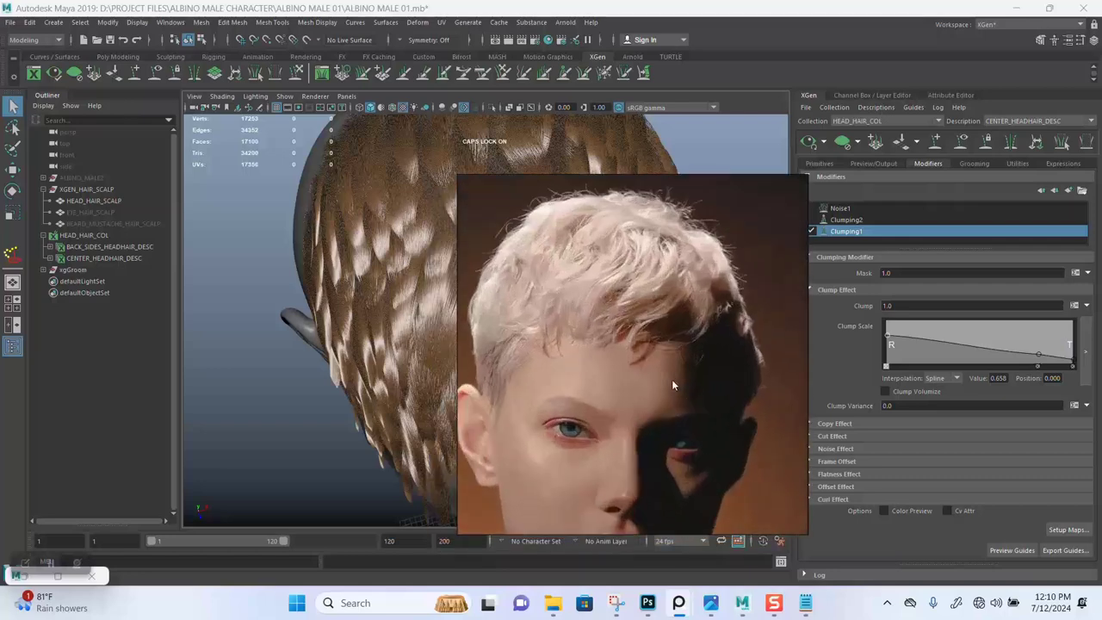
{"action": "scroll", "coordinate": [658, 360], "scroll_direction": "down", "scroll_amount": 2}
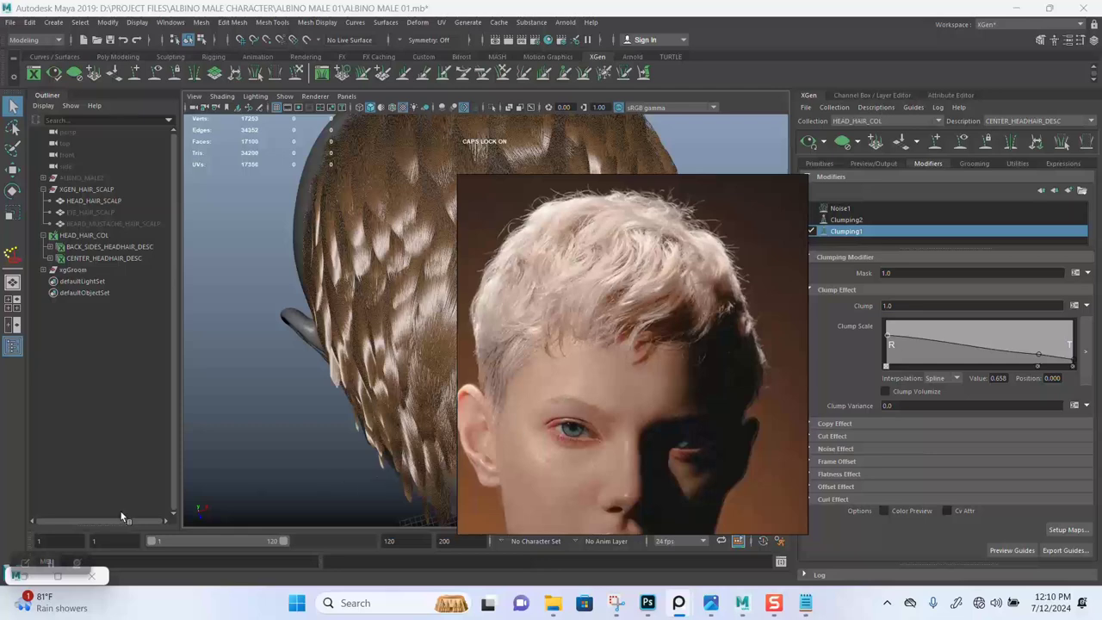
- Number seven hair clumps on the reference photo, then move it to the top left
{"action": "left_click", "coordinate": [24, 563]}
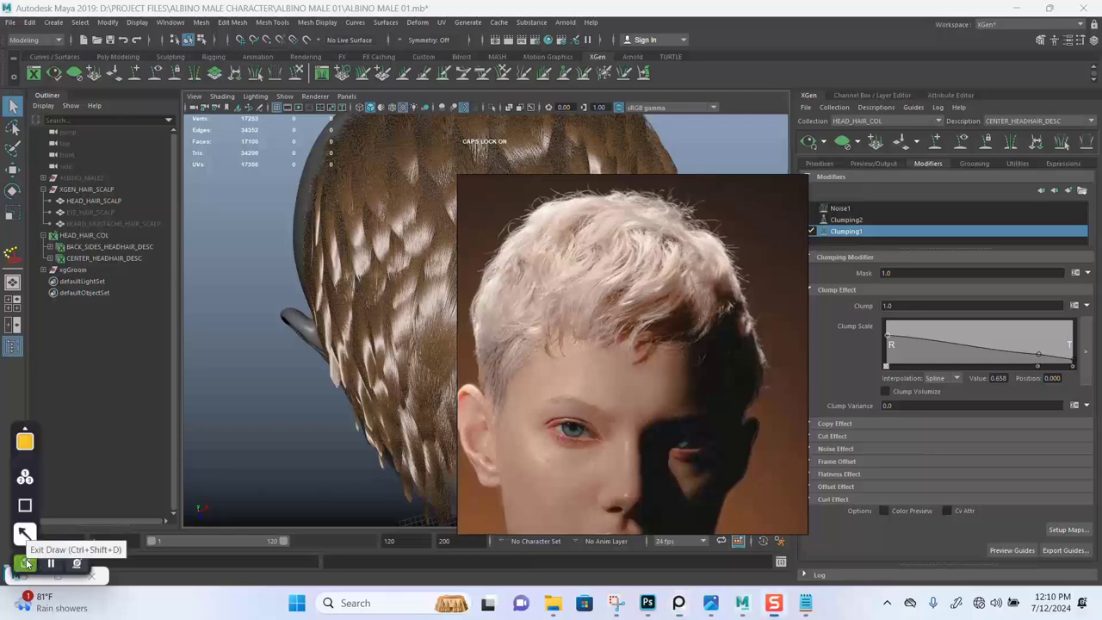
{"action": "left_click", "coordinate": [25, 476]}
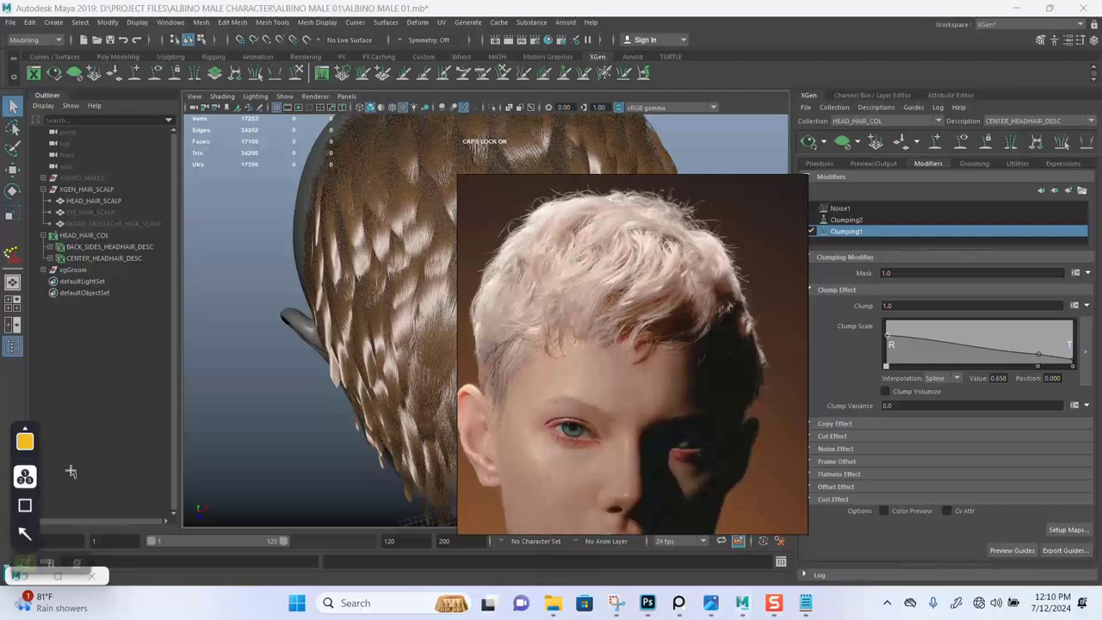
{"action": "left_click", "coordinate": [611, 281]}
{"action": "left_click", "coordinate": [662, 283]}
{"action": "left_click", "coordinate": [641, 220]}
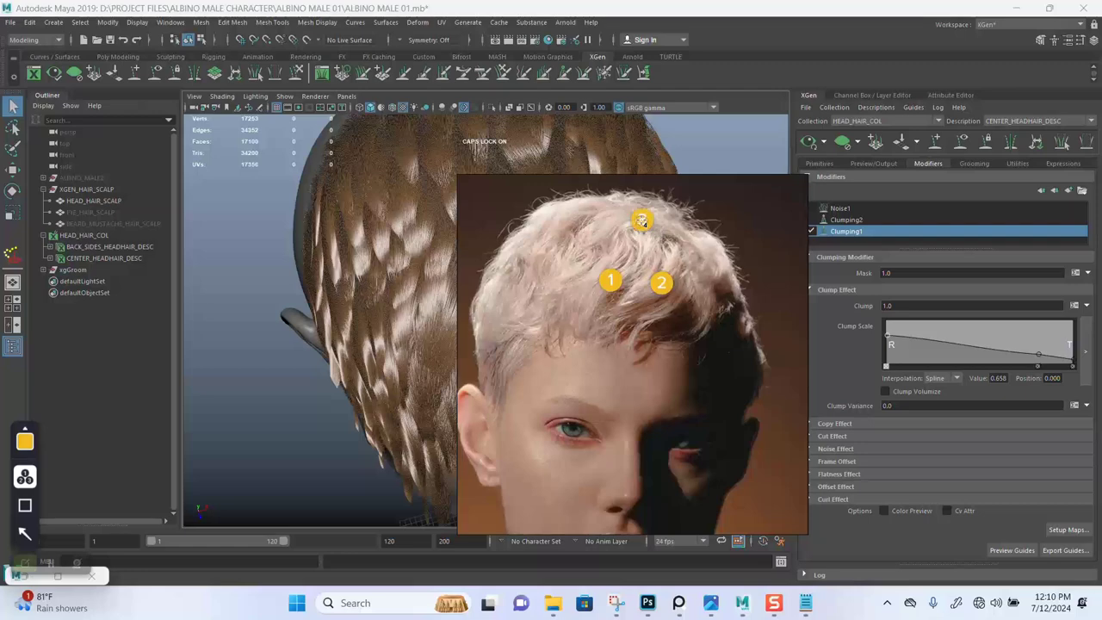
{"action": "left_click", "coordinate": [557, 224]}
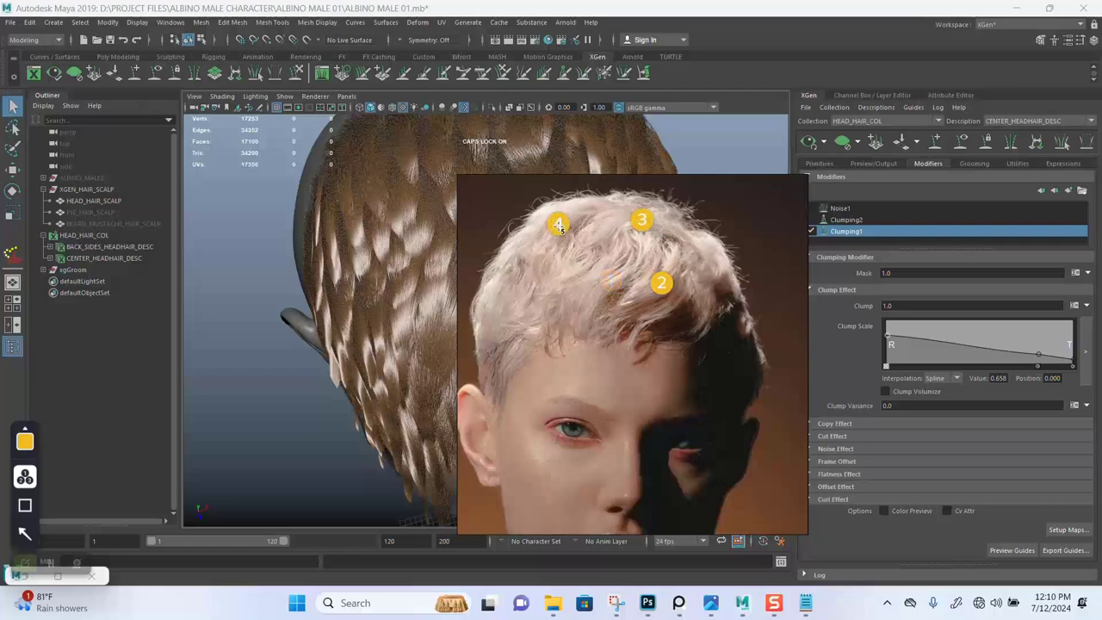
{"action": "left_click", "coordinate": [601, 230]}
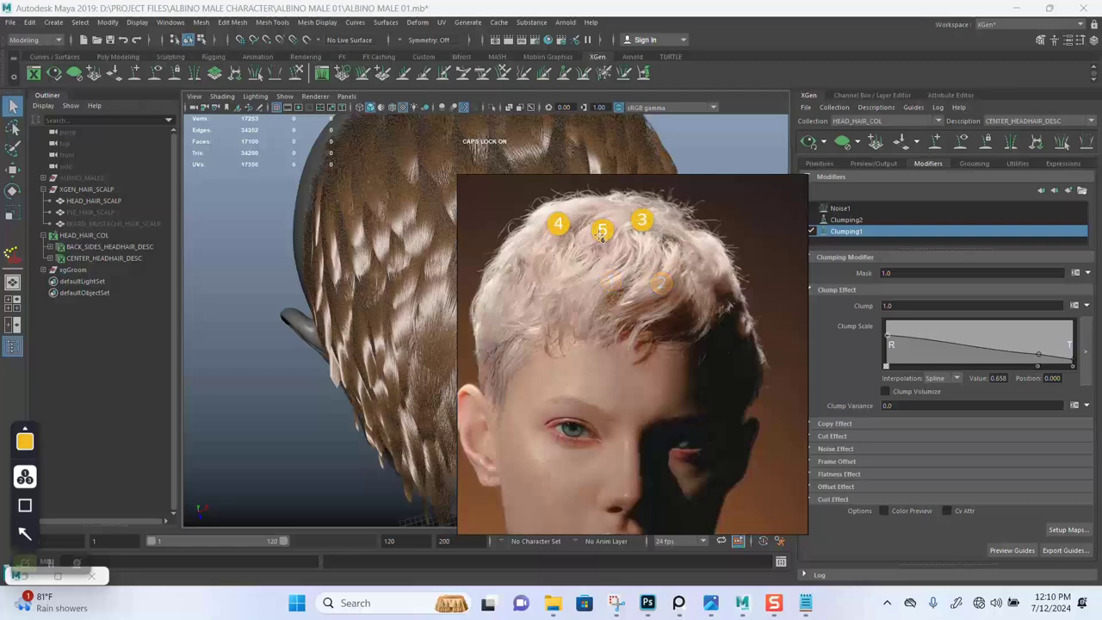
{"action": "left_click", "coordinate": [531, 261]}
{"action": "left_click", "coordinate": [714, 257]}
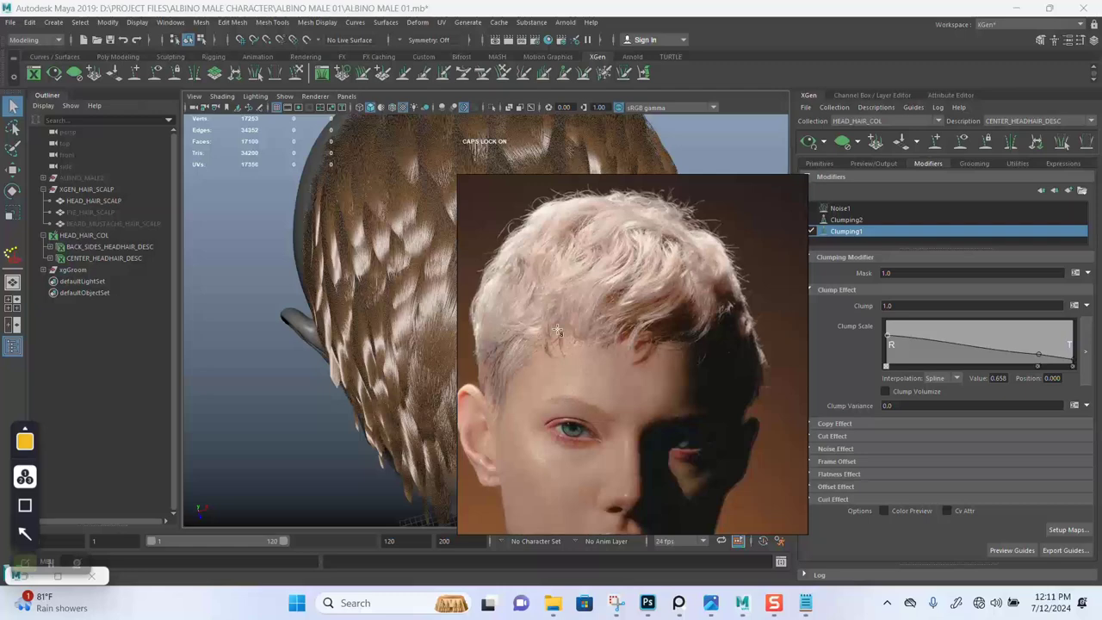
{"action": "left_click", "coordinate": [25, 532]}
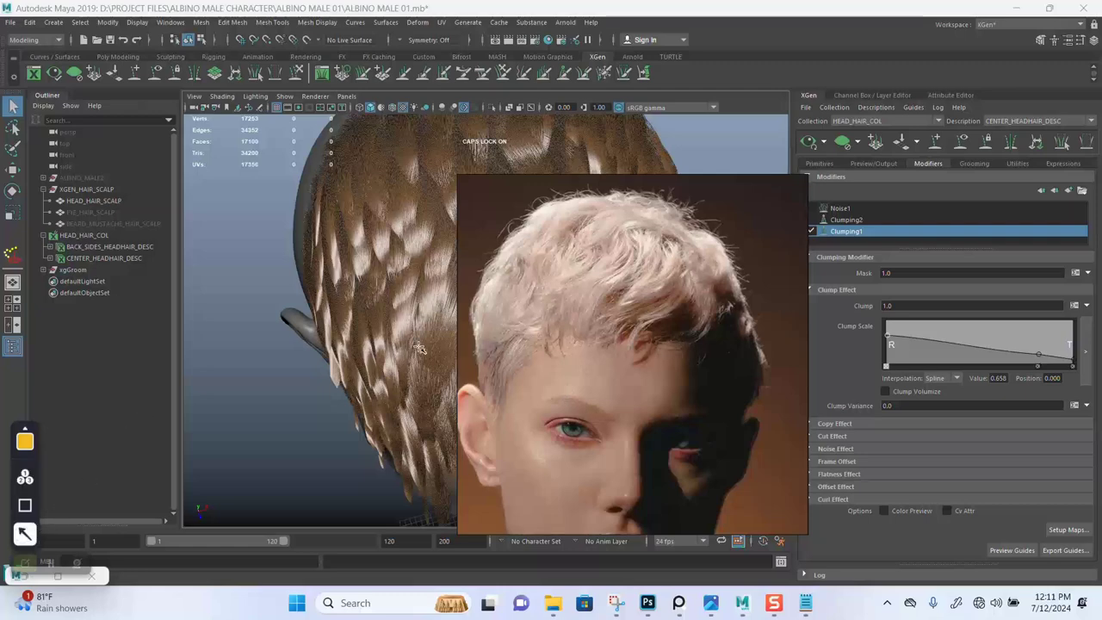
{"action": "left_click", "coordinate": [28, 561]}
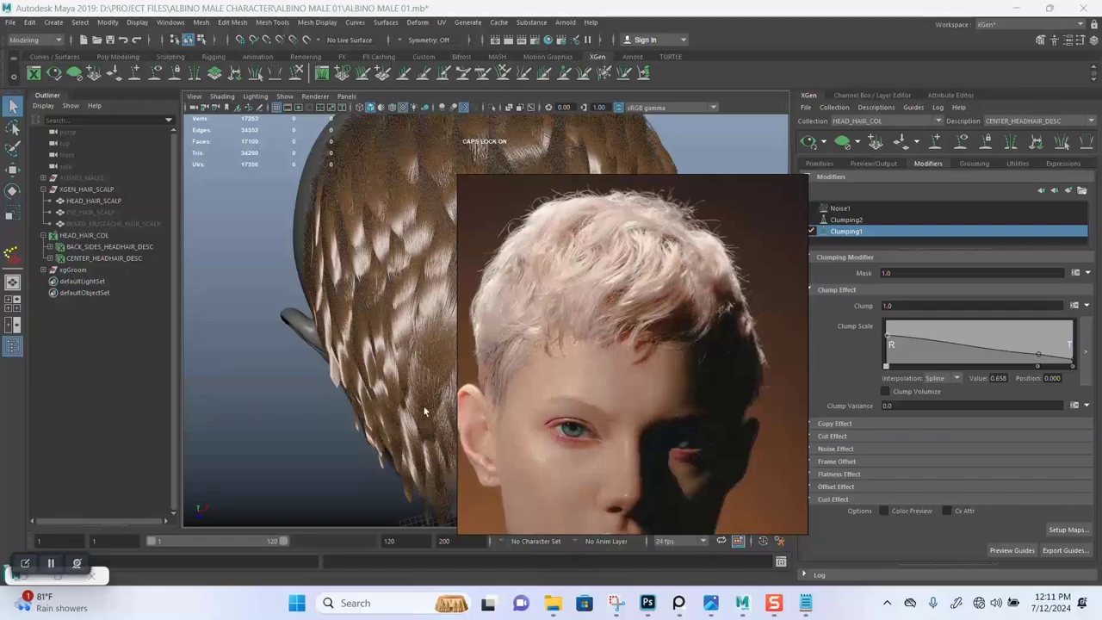
{"action": "mouse_move", "coordinate": [590, 349]}
{"action": "left_mouse_down"}
{"action": "mouse_move", "coordinate": [368, 286]}
{"action": "mouse_move", "coordinate": [121, 249]}
{"action": "left_mouse_up"}
{"action": "scroll", "coordinate": [122, 249], "scroll_direction": "up", "scroll_amount": 1}
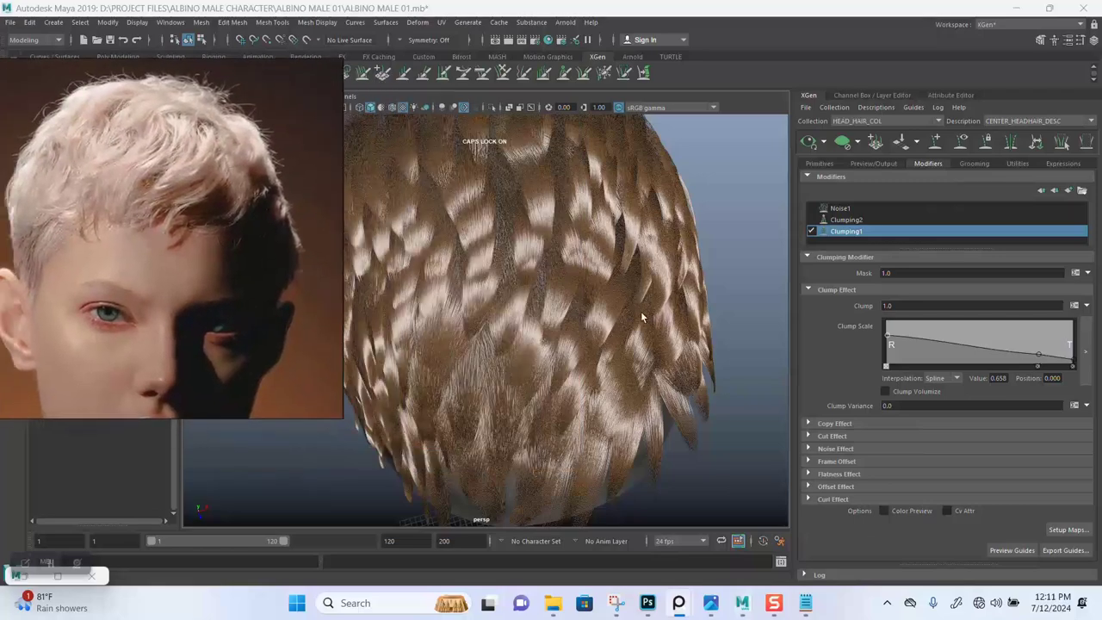
- Regenerate and save Clumping1's clump maps at density 0.4 and inspect the clumps
{"action": "scroll", "coordinate": [641, 317], "scroll_direction": "down", "scroll_amount": 3}
{"action": "left_click_drag", "start_coordinate": [642, 269], "coordinate": [649, 327], "text": "alt"}
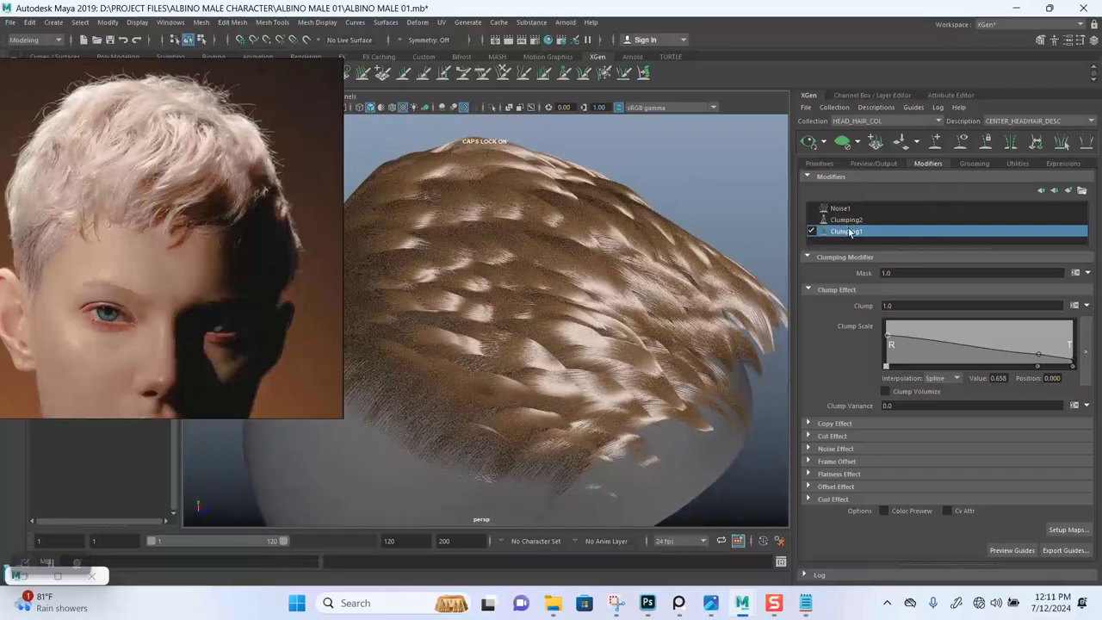
{"action": "left_click", "coordinate": [1067, 529]}
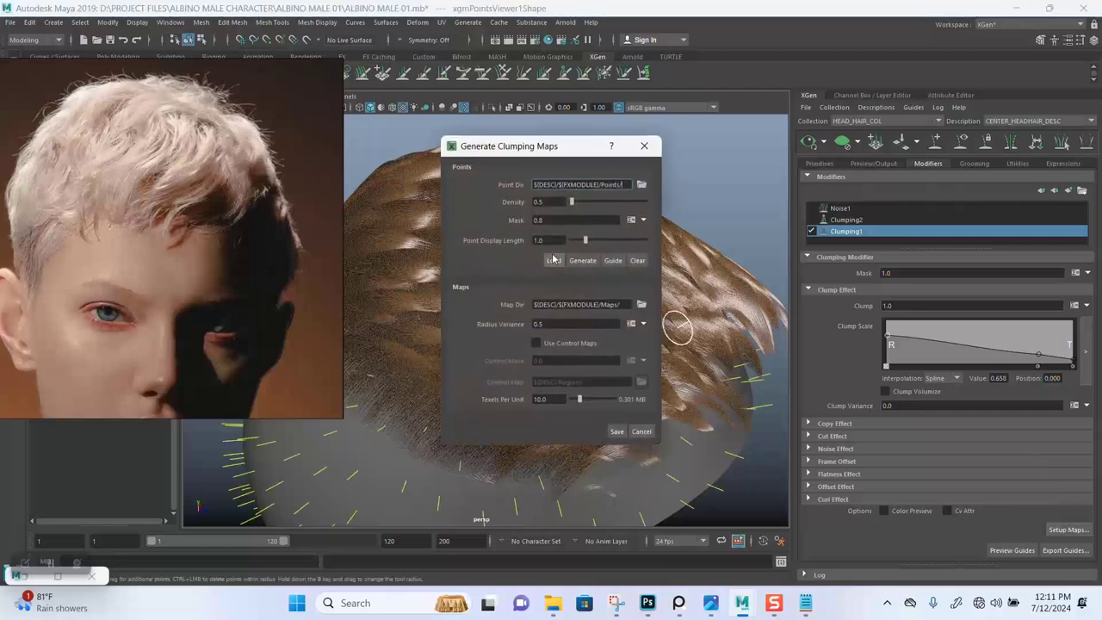
{"action": "left_click", "coordinate": [551, 202]}
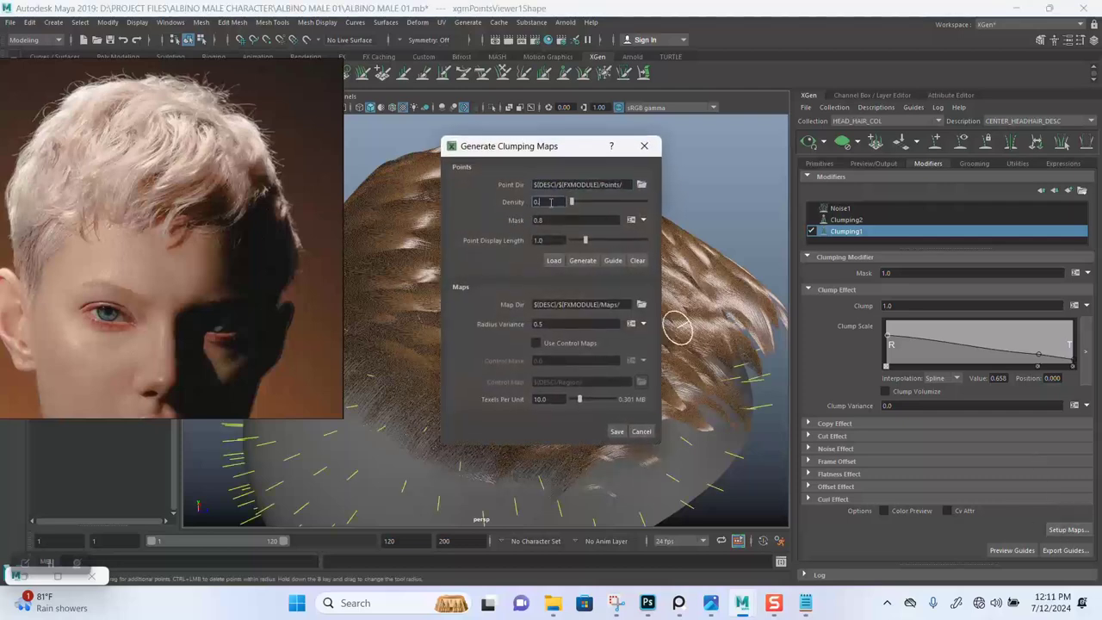
{"action": "left_click", "coordinate": [581, 261]}
{"action": "left_click", "coordinate": [582, 260]}
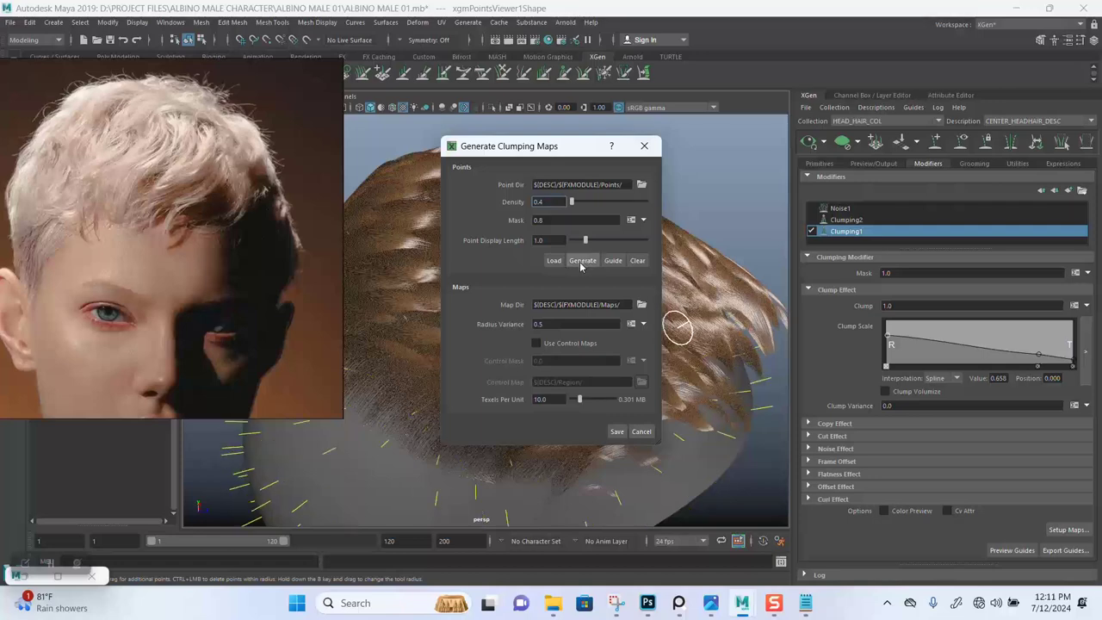
{"action": "left_click", "coordinate": [617, 432]}
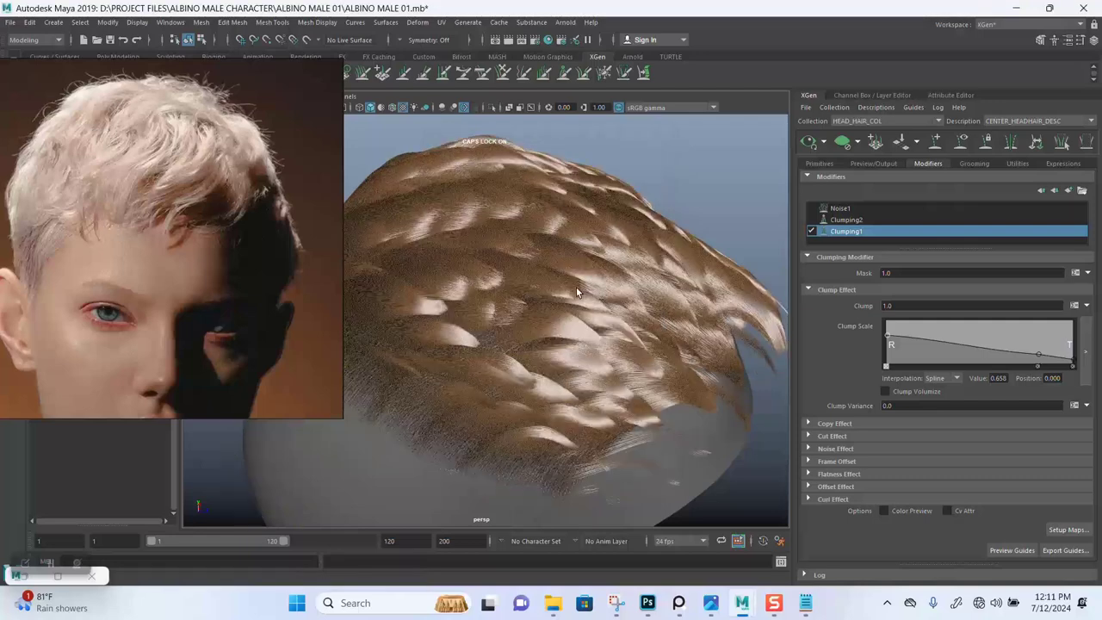
{"action": "left_click_drag", "start_coordinate": [670, 328], "coordinate": [714, 276], "text": "alt"}
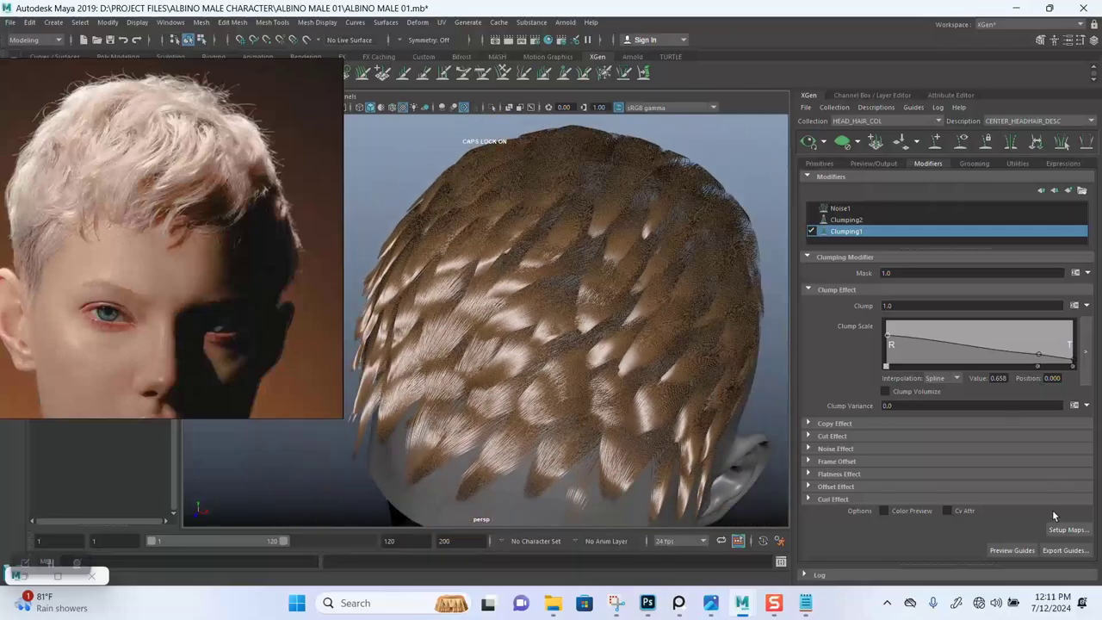
- Lower the density to 0.3, regenerate and save the maps, and check the back
{"action": "left_click", "coordinate": [1066, 529]}
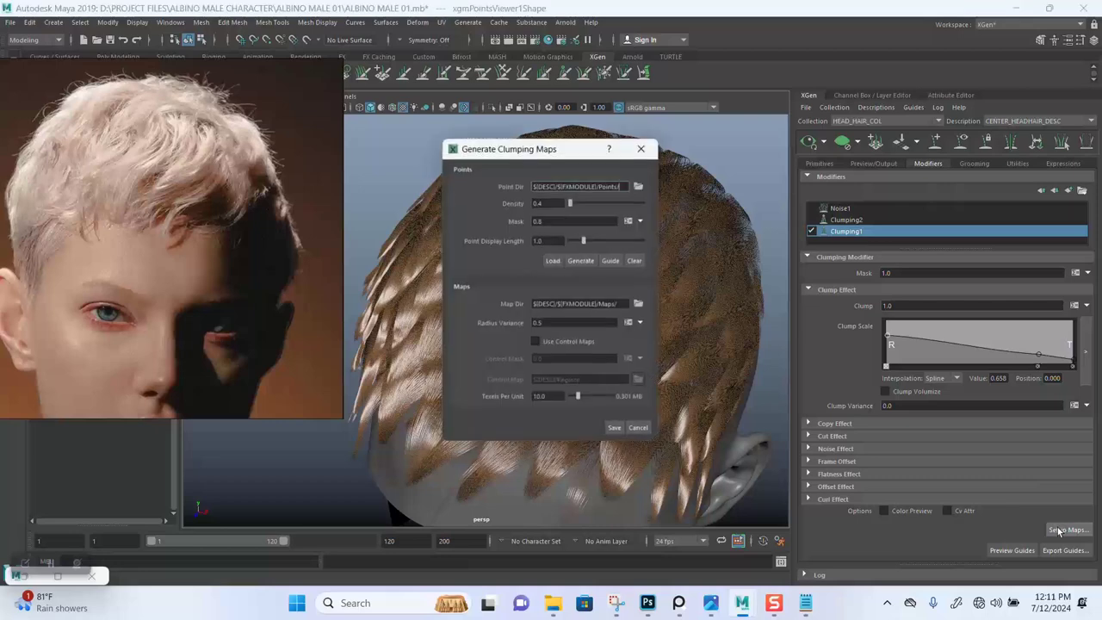
{"action": "left_click", "coordinate": [547, 203]}
{"action": "key", "text": "BackSpace"}
{"action": "type", "text": "1"}
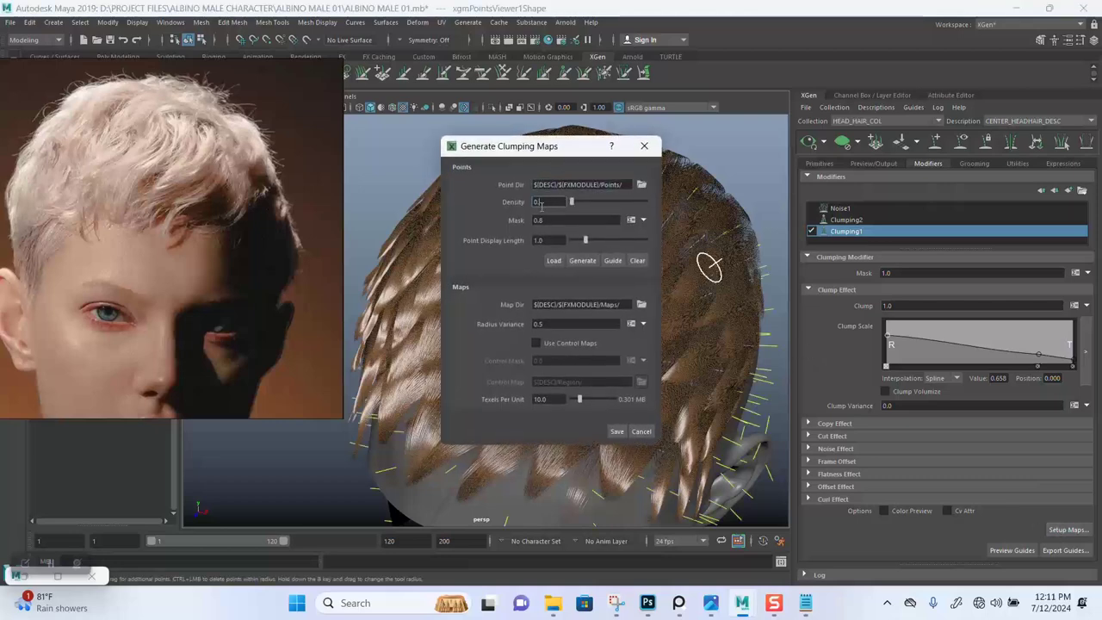
{"action": "left_click", "coordinate": [582, 260]}
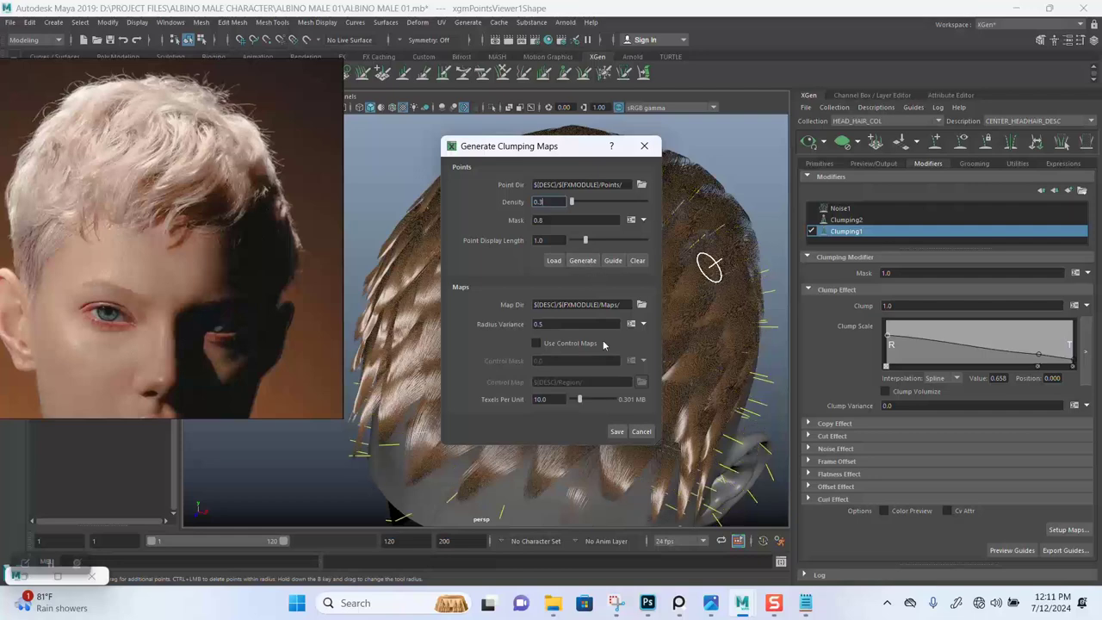
{"action": "left_click", "coordinate": [617, 431]}
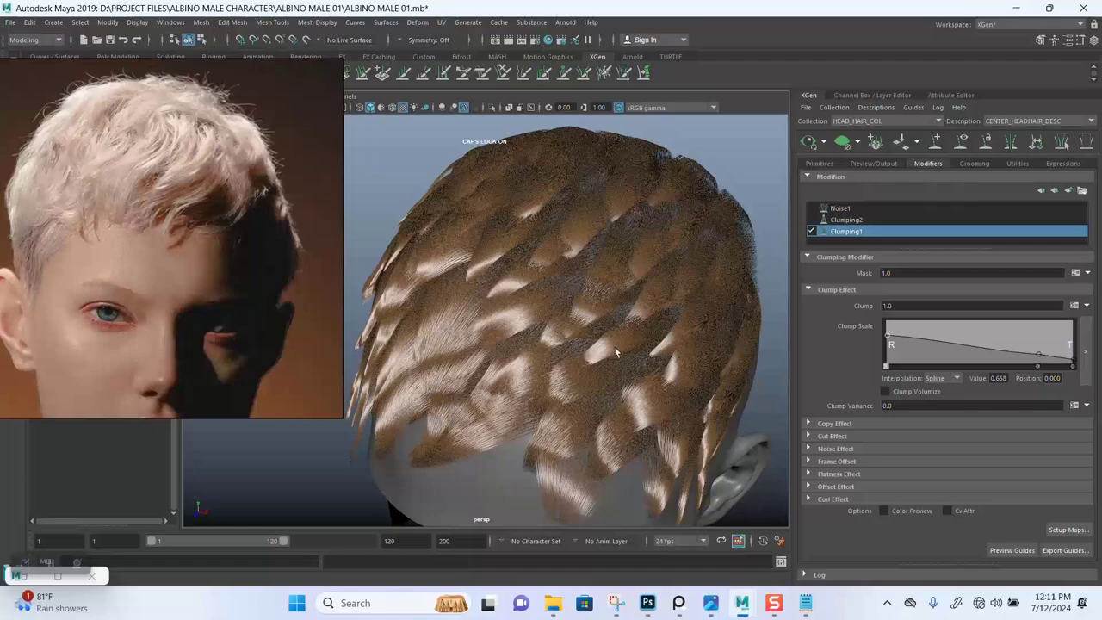
{"action": "left_click_drag", "start_coordinate": [609, 322], "coordinate": [529, 279], "text": "alt"}
{"action": "left_click_drag", "start_coordinate": [571, 256], "coordinate": [603, 287], "text": "alt"}
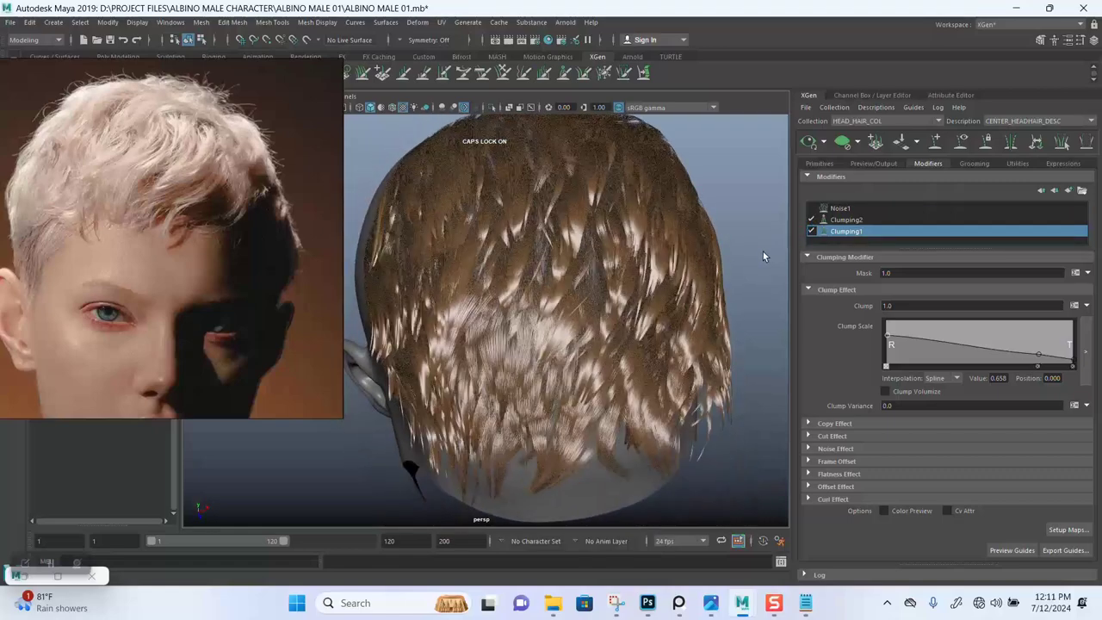
{"action": "left_click_drag", "start_coordinate": [626, 373], "coordinate": [632, 291], "text": "alt"}
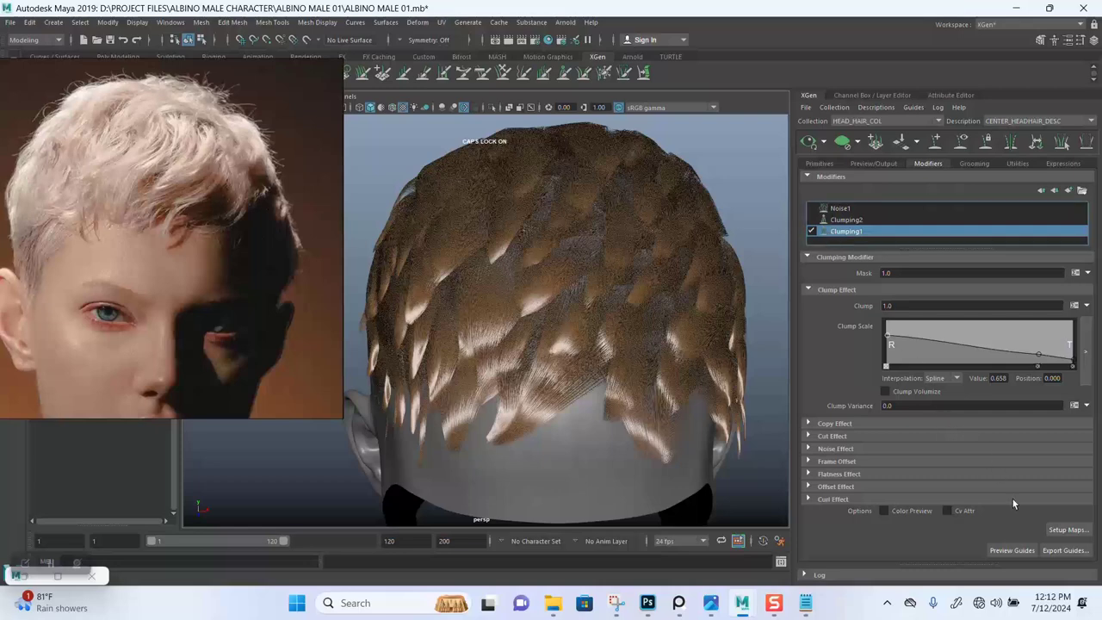
- Regenerate Clumping1's clump points at density 0.2 and inspect the clumps behind the head
{"action": "left_click", "coordinate": [1054, 529]}
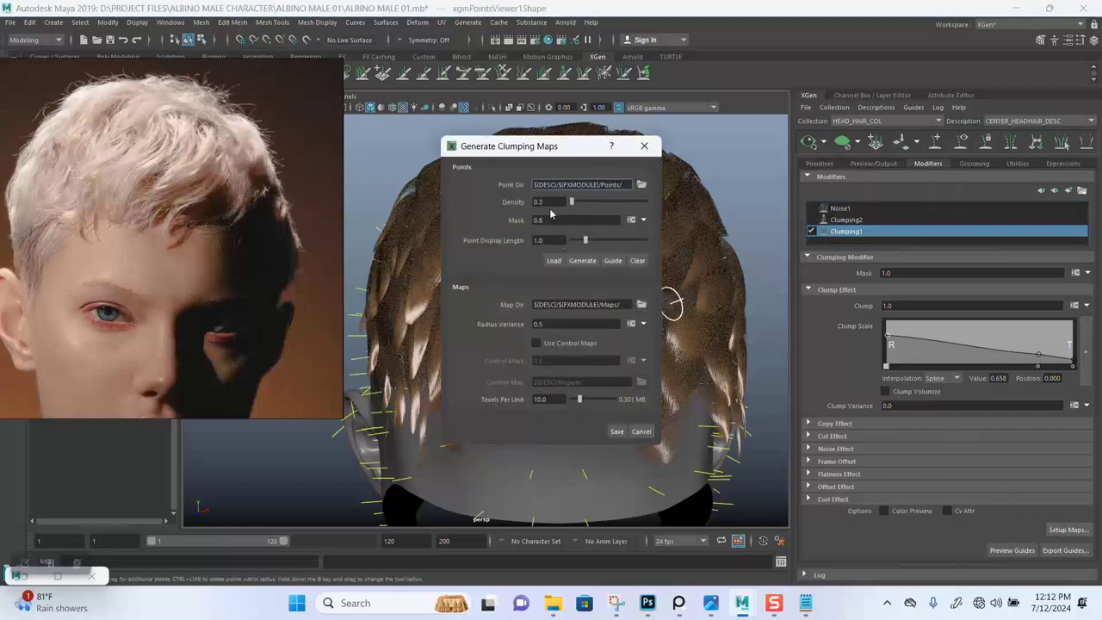
{"action": "left_click", "coordinate": [550, 201]}
{"action": "key", "text": "BackSpace"}
{"action": "key", "text": "BackSpace"}
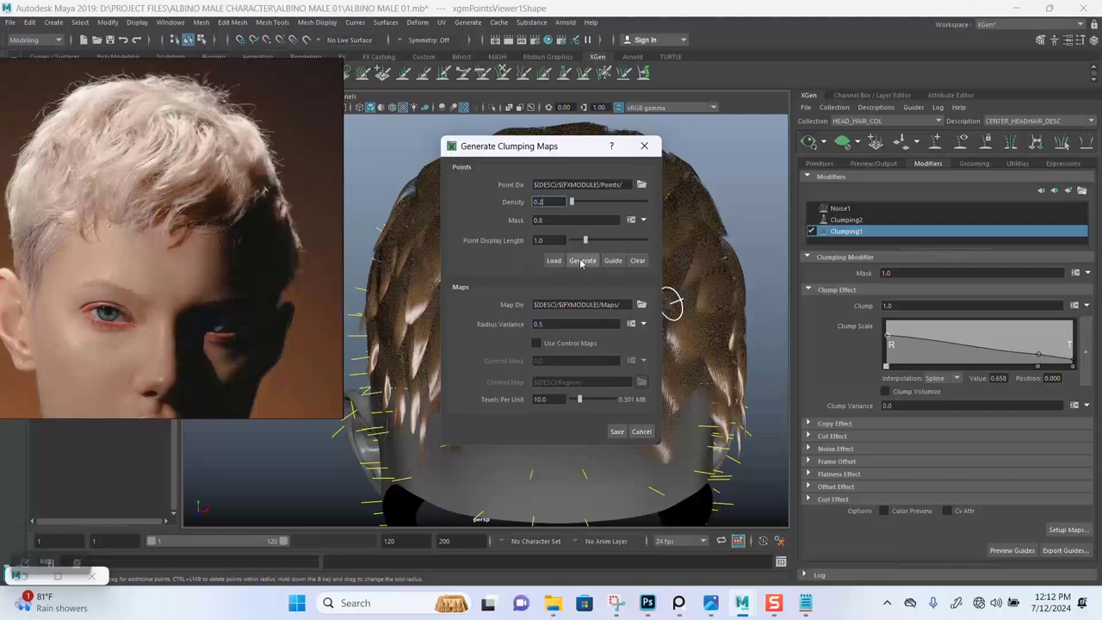
{"action": "left_click", "coordinate": [582, 260]}
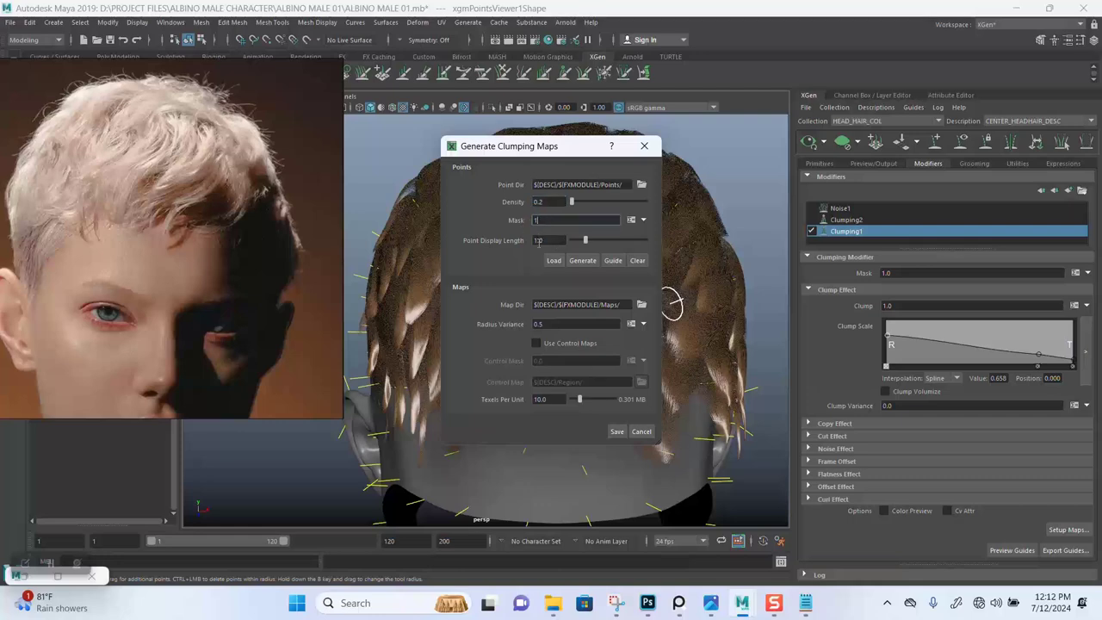
{"action": "left_click", "coordinate": [581, 260]}
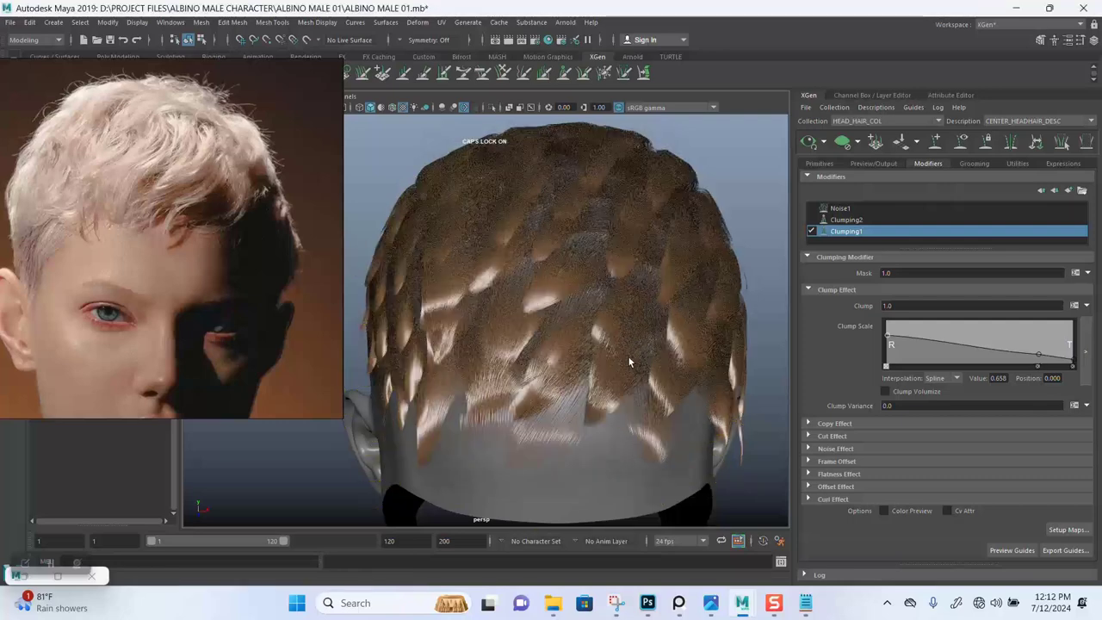
{"action": "mouse_move", "coordinate": [622, 315]}
{"action": "left_mouse_down", "text": "alt"}
{"action": "mouse_move", "coordinate": [658, 344]}
{"action": "mouse_move", "coordinate": [628, 311]}
{"action": "mouse_move", "coordinate": [608, 310]}
{"action": "left_mouse_up", "text": "alt"}
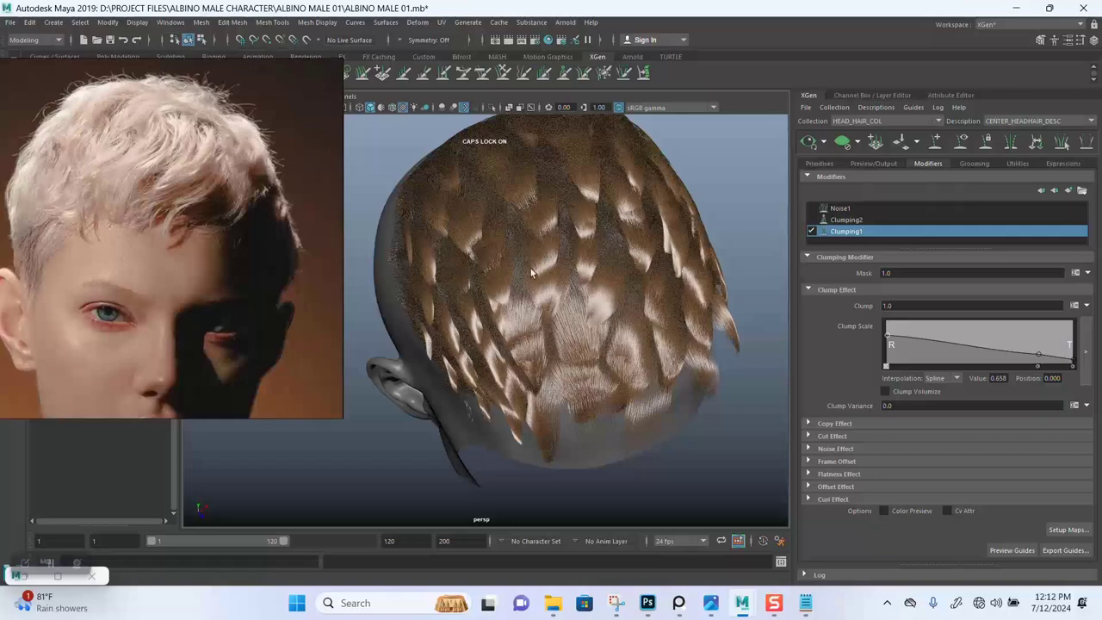
{"action": "left_click_drag", "start_coordinate": [531, 273], "coordinate": [680, 257], "text": "alt"}
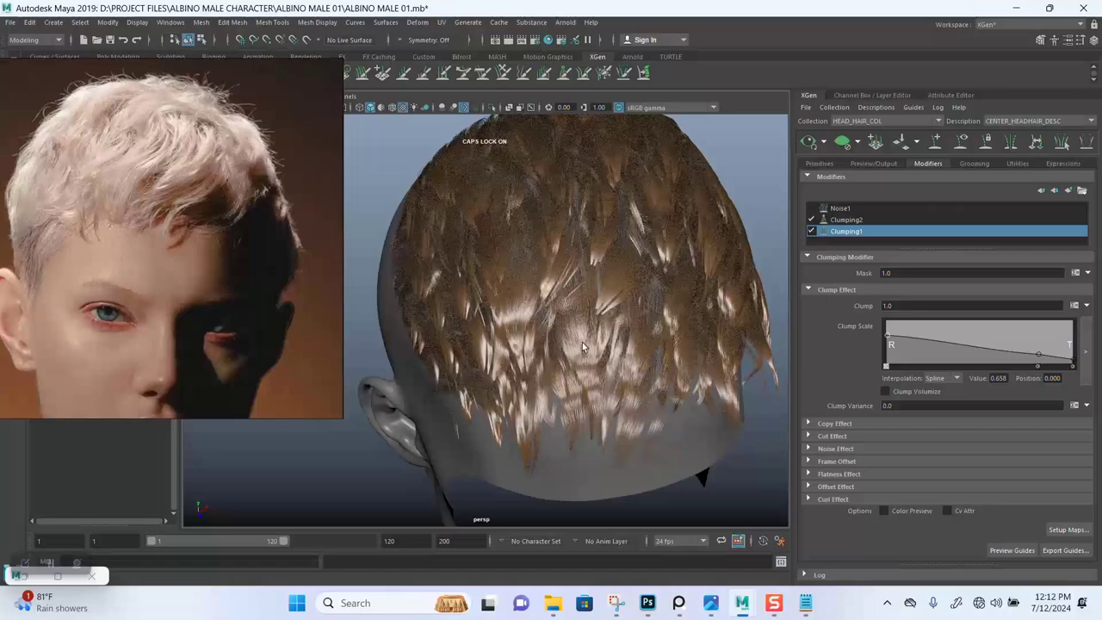
{"action": "left_click_drag", "start_coordinate": [582, 342], "coordinate": [651, 284], "text": "alt"}
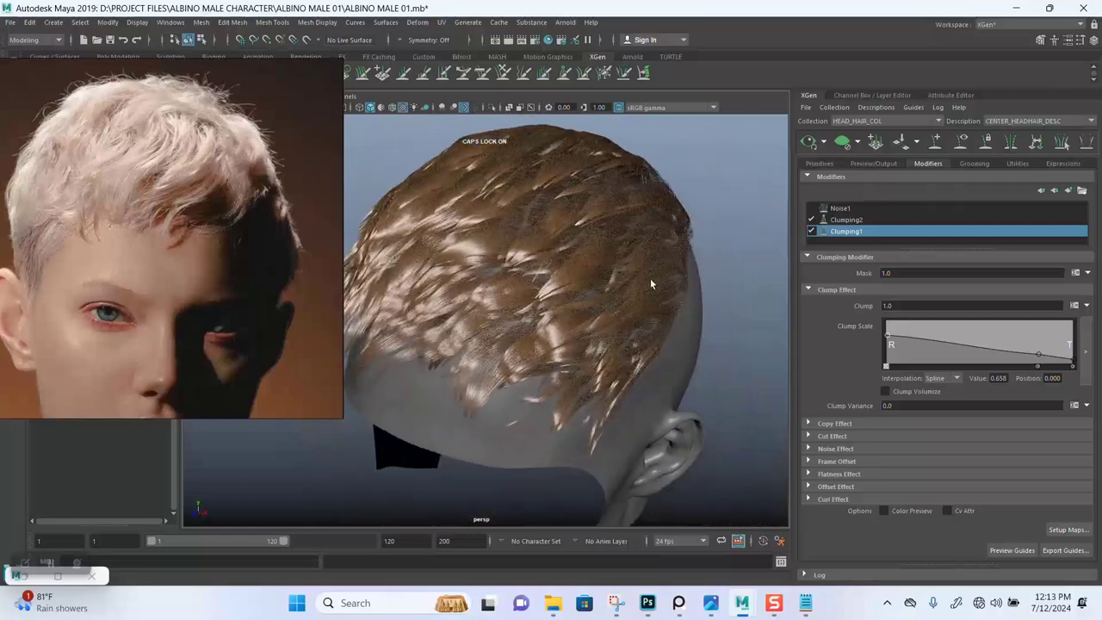
- Disable Clumping2 and generate the clump maps at density 0.1
{"action": "left_click", "coordinate": [811, 220]}
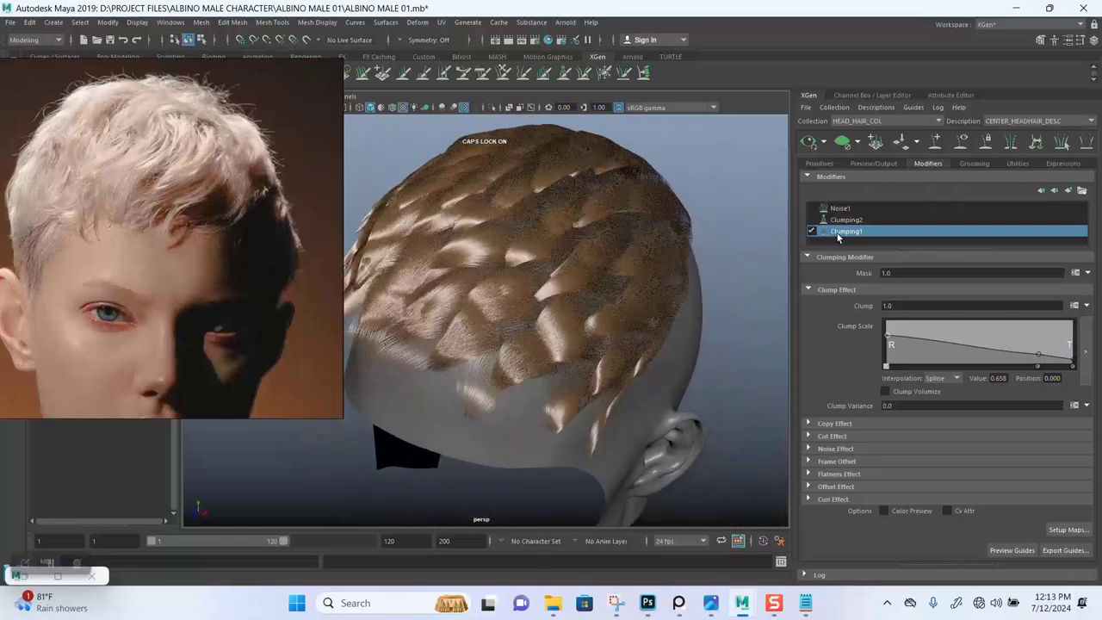
{"action": "left_click", "coordinate": [1064, 530]}
{"action": "left_click", "coordinate": [555, 200]}
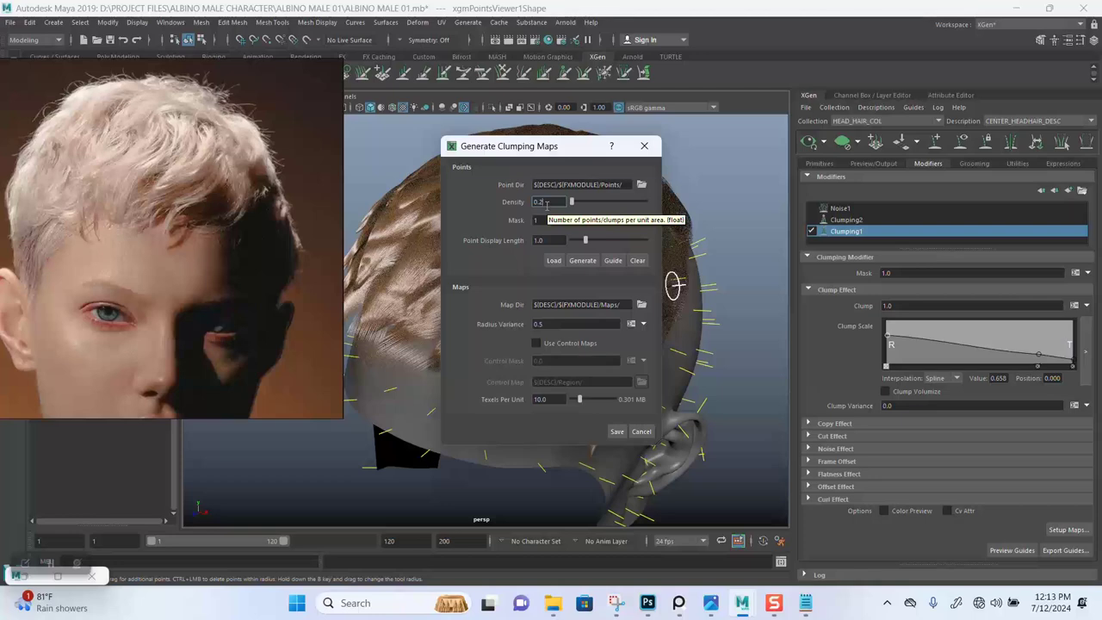
{"action": "key", "text": "BackSpace"}
{"action": "type", "text": "1"}
{"action": "left_click", "coordinate": [582, 260]}
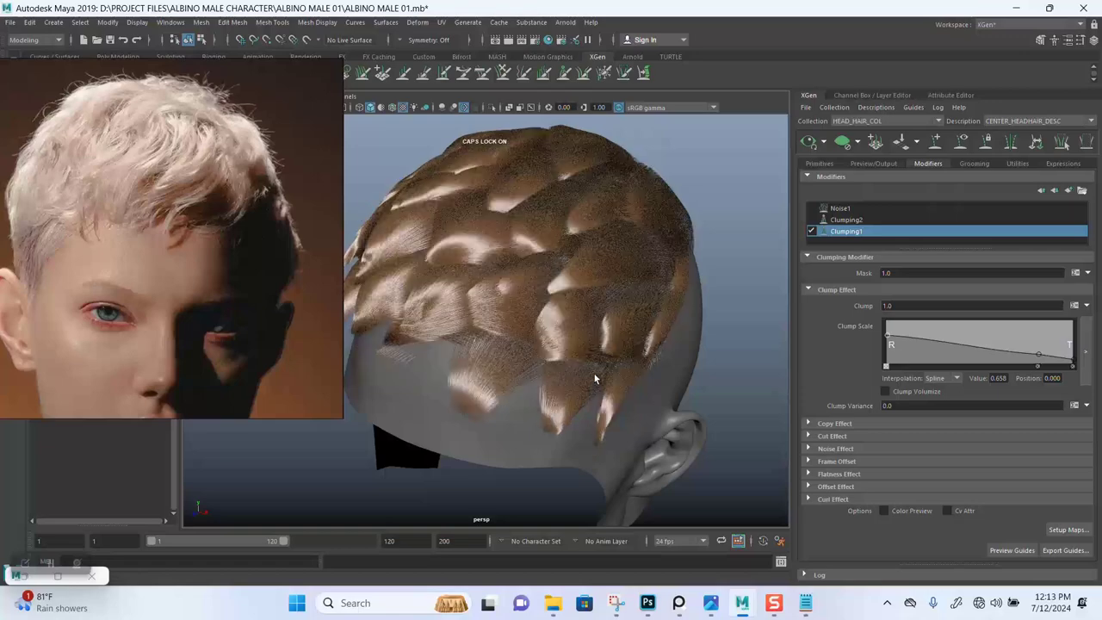
- Re-enable Clumping2 and review the back and top of the hair
{"action": "left_click_drag", "start_coordinate": [564, 327], "coordinate": [620, 258], "text": "alt"}
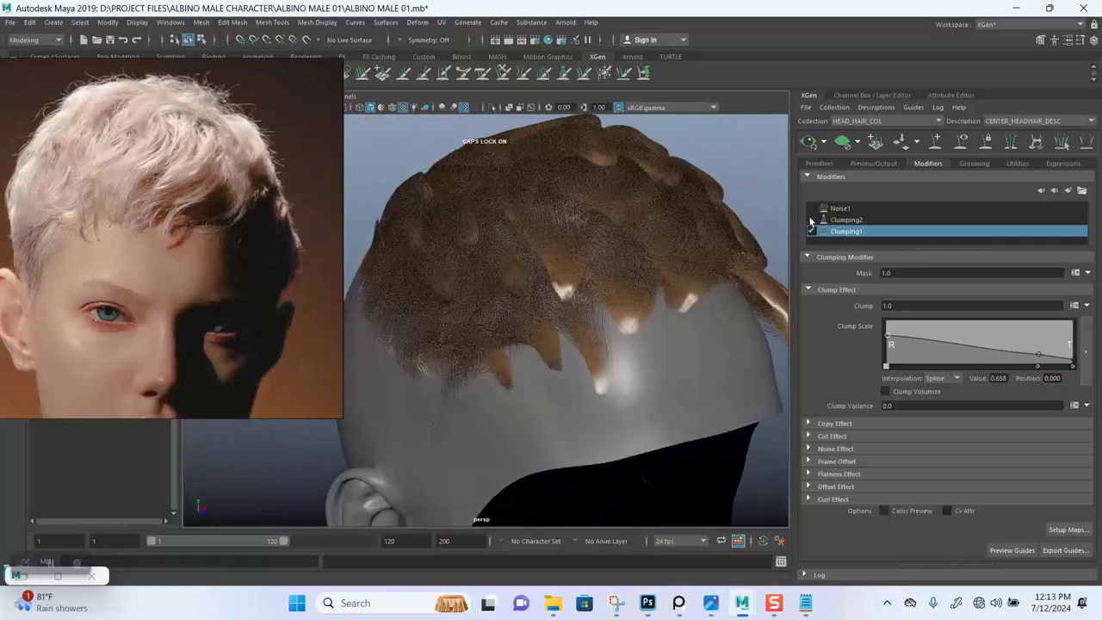
{"action": "left_click", "coordinate": [811, 220]}
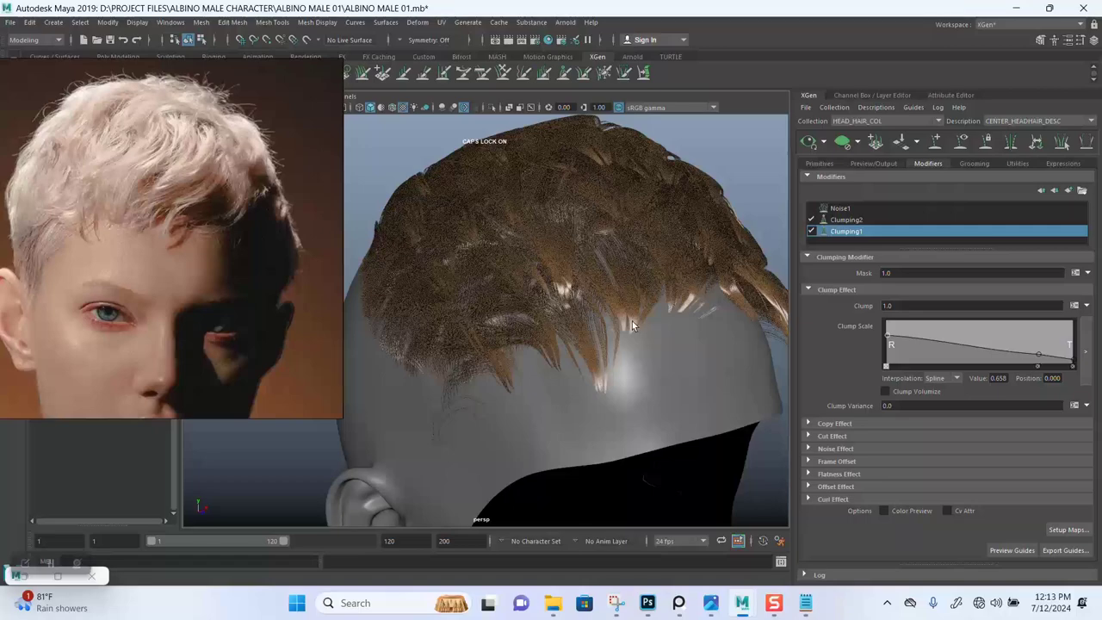
{"action": "left_click_drag", "start_coordinate": [632, 321], "coordinate": [609, 282], "text": "alt"}
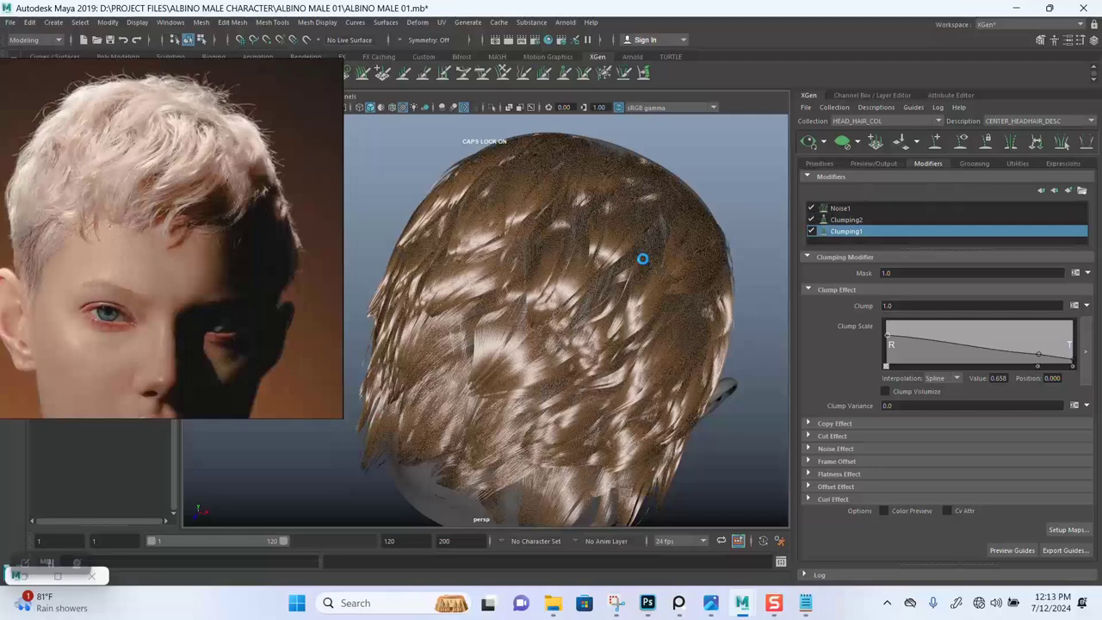
{"action": "left_click_drag", "start_coordinate": [609, 328], "coordinate": [607, 287], "text": "alt"}
{"action": "middle_click_drag", "start_coordinate": [608, 287], "coordinate": [590, 317], "text": "alt"}
{"action": "left_click_drag", "start_coordinate": [589, 318], "coordinate": [585, 366], "text": "alt"}
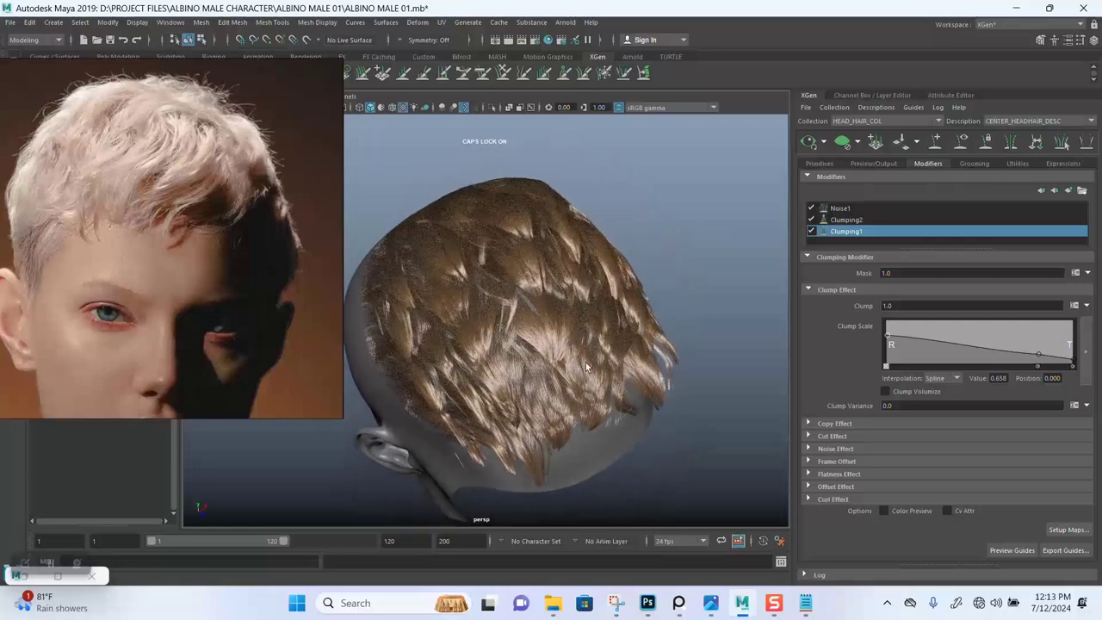
- Switch off Noise1 and regenerate the clump points at the new density
{"action": "left_click", "coordinate": [811, 208]}
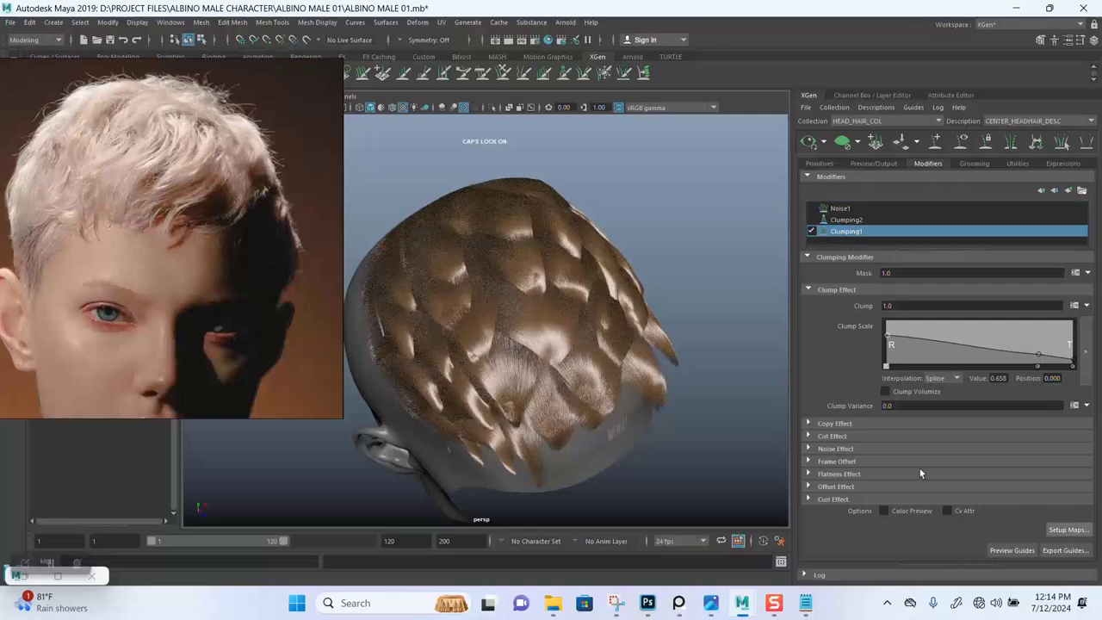
{"action": "left_click", "coordinate": [551, 200]}
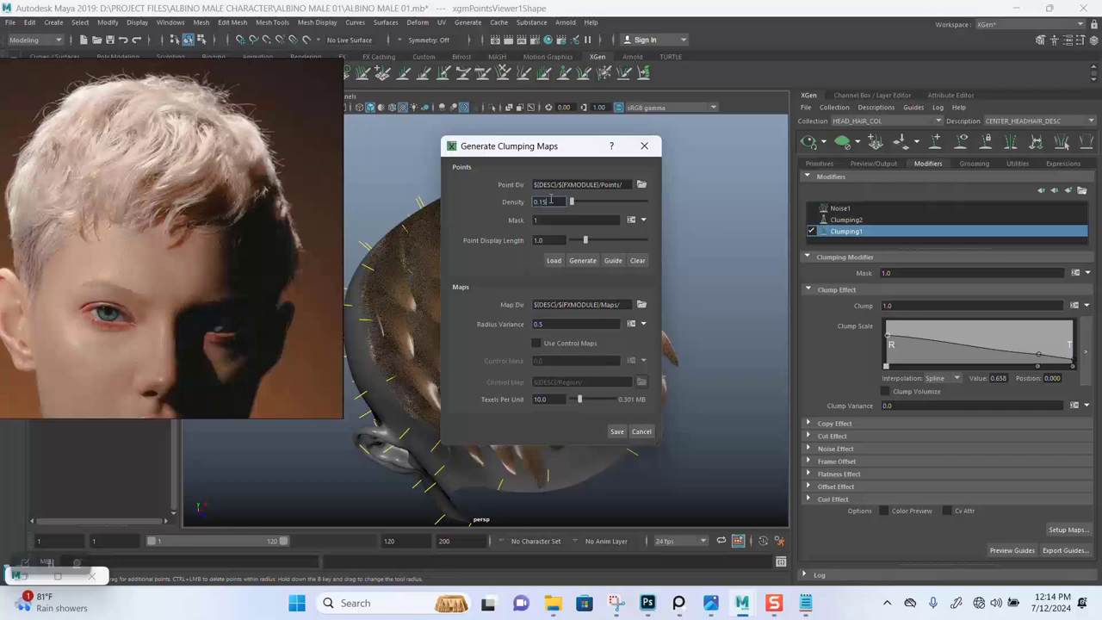
{"action": "left_click", "coordinate": [579, 261]}
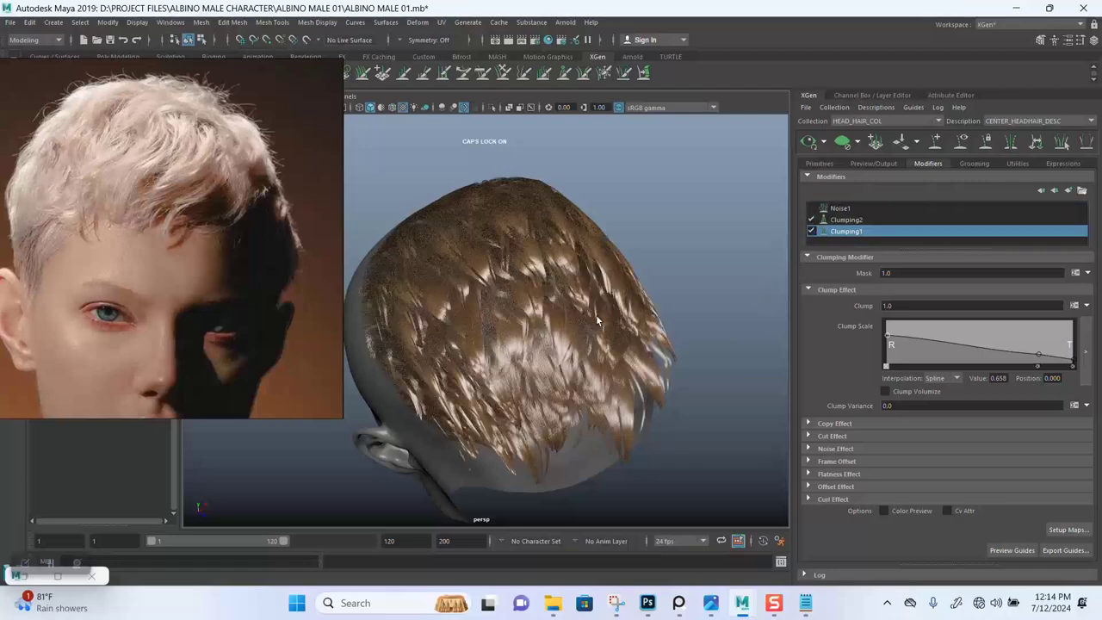
- Inspect the hair from a direct back view and show Clumping2's settings
{"action": "left_click_drag", "start_coordinate": [595, 314], "coordinate": [581, 417], "text": "alt"}
{"action": "mouse_move", "coordinate": [578, 307]}
{"action": "left_mouse_down", "text": "alt"}
{"action": "mouse_move", "coordinate": [614, 343]}
{"action": "mouse_move", "coordinate": [571, 333]}
{"action": "mouse_move", "coordinate": [563, 264]}
{"action": "mouse_move", "coordinate": [575, 315]}
{"action": "mouse_move", "coordinate": [564, 303]}
{"action": "left_mouse_up", "text": "alt"}
{"action": "left_click_drag", "start_coordinate": [656, 328], "coordinate": [661, 322], "text": "alt"}
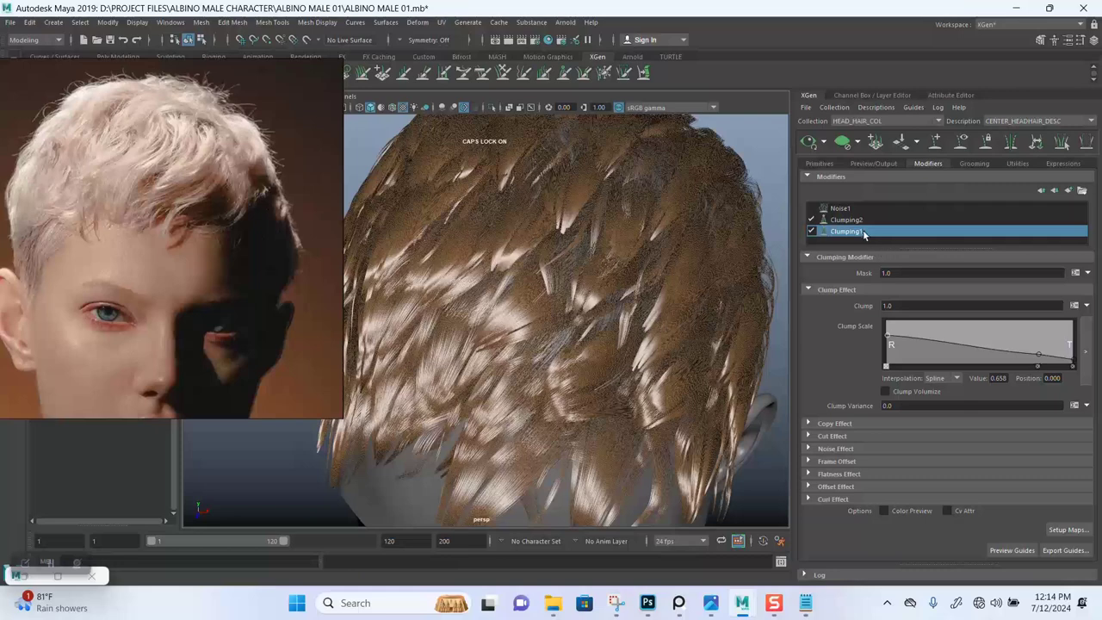
{"action": "left_click", "coordinate": [845, 220]}
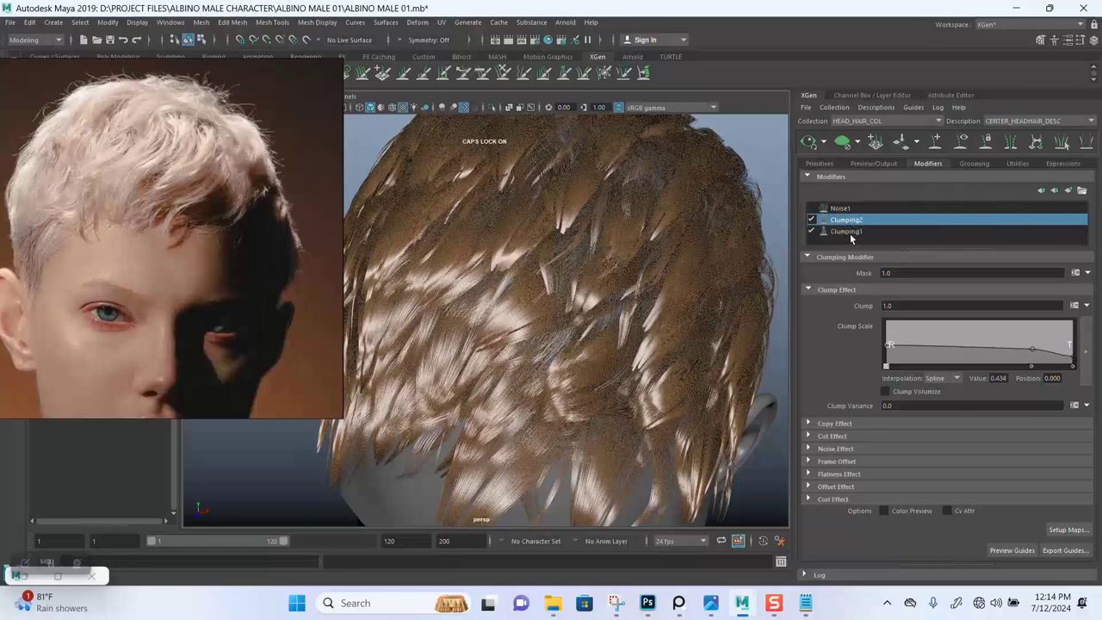
- Duplicate Clumping2 into Clumping3, then generate and save its clump maps at density 5
{"action": "right_click", "coordinate": [857, 223]}
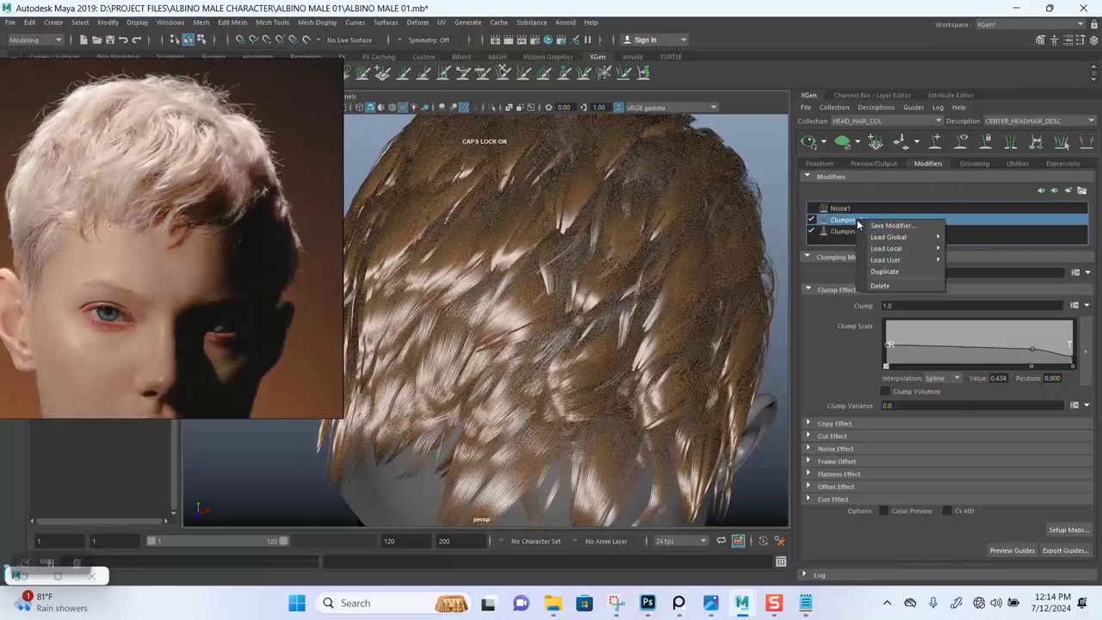
{"action": "left_click", "coordinate": [884, 272]}
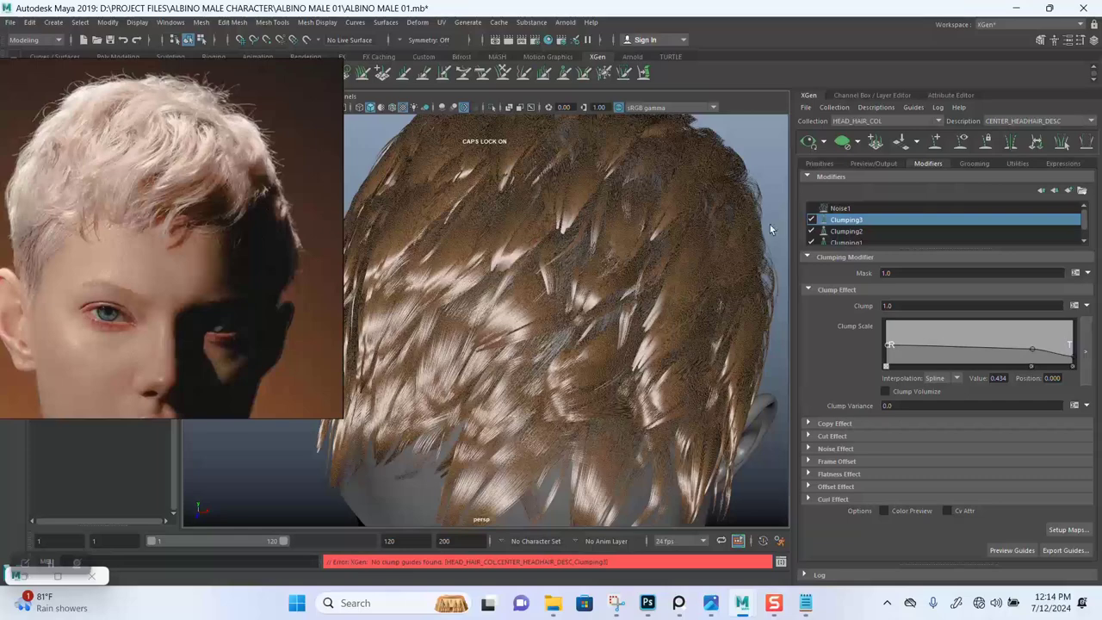
{"action": "left_click", "coordinate": [1064, 529]}
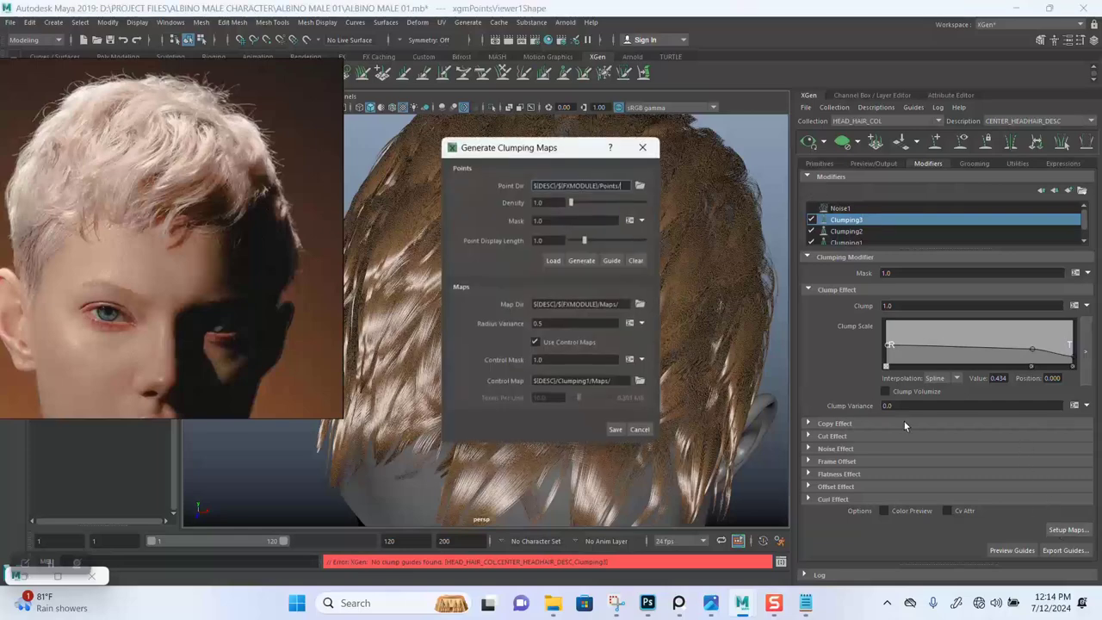
{"action": "left_click_drag", "start_coordinate": [558, 200], "coordinate": [522, 201]}
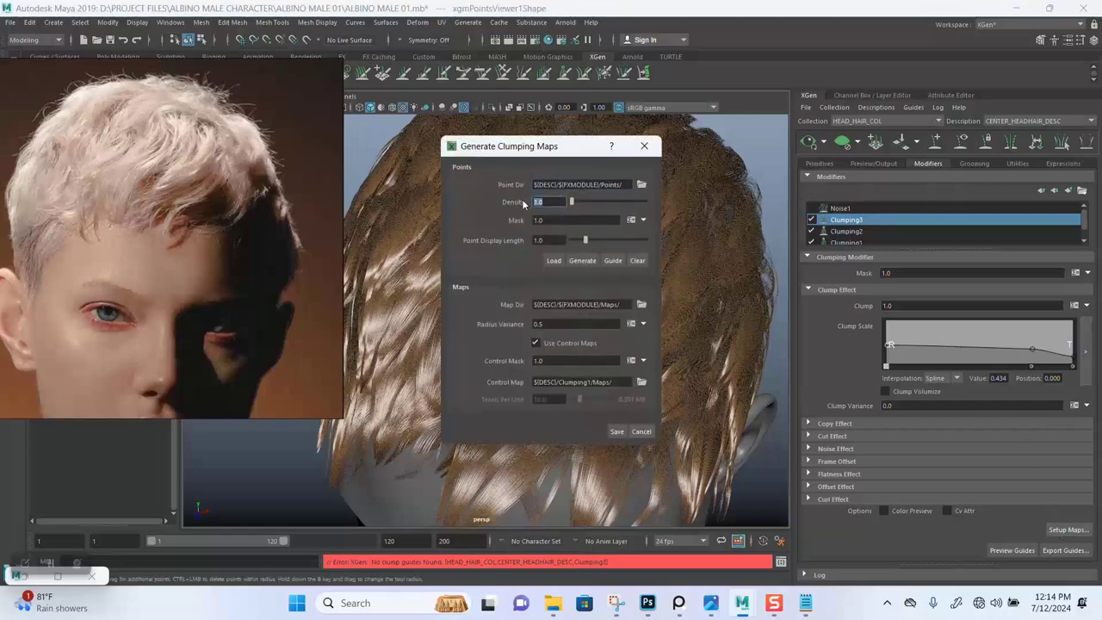
{"action": "type", "text": "5"}
{"action": "left_click", "coordinate": [586, 261]}
{"action": "left_click", "coordinate": [617, 431]}
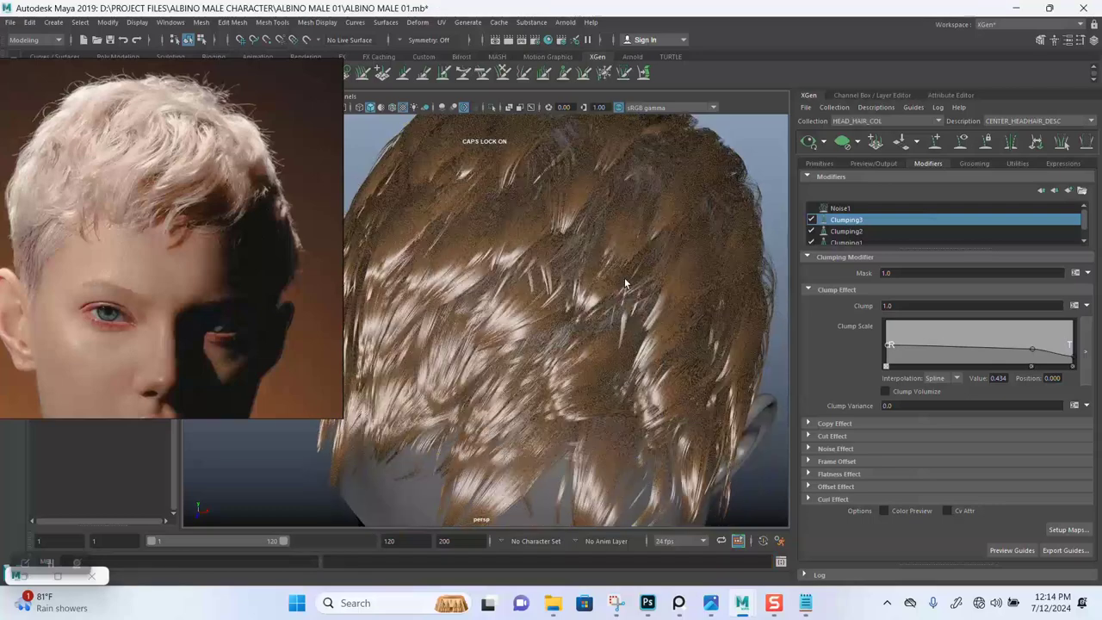
- Zoom and orbit around the back of the head to review the new clumps
{"action": "scroll", "coordinate": [546, 312], "scroll_direction": "down", "scroll_amount": 3}
{"action": "left_click_drag", "start_coordinate": [546, 312], "coordinate": [591, 296], "text": "alt"}
{"action": "scroll", "coordinate": [557, 308], "scroll_direction": "up", "scroll_amount": 5}
{"action": "scroll", "coordinate": [580, 326], "scroll_direction": "up", "scroll_amount": 3}
{"action": "scroll", "coordinate": [551, 252], "scroll_direction": "down", "scroll_amount": 4}
{"action": "left_click_drag", "start_coordinate": [552, 251], "coordinate": [516, 284], "text": "alt"}
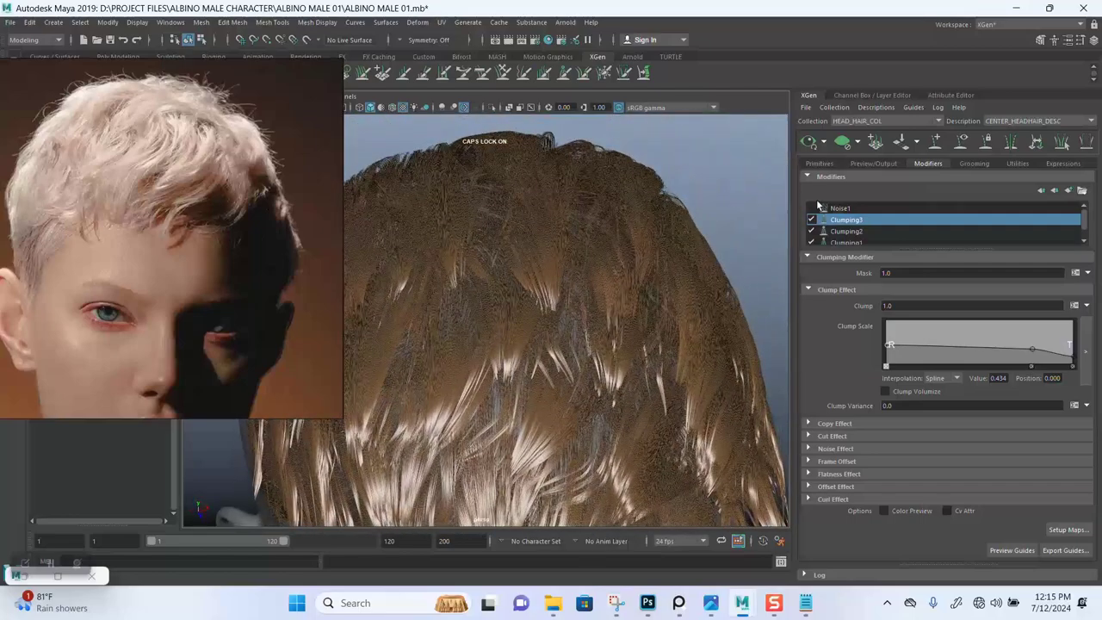
- Toggle Noise1 to compare the look and inspect the back of the hair closely
{"action": "left_click", "coordinate": [810, 207]}
{"action": "left_click", "coordinate": [810, 209]}
{"action": "left_click_drag", "start_coordinate": [748, 234], "coordinate": [596, 250], "text": "alt"}
{"action": "left_click_drag", "start_coordinate": [608, 273], "coordinate": [649, 247], "text": "alt"}
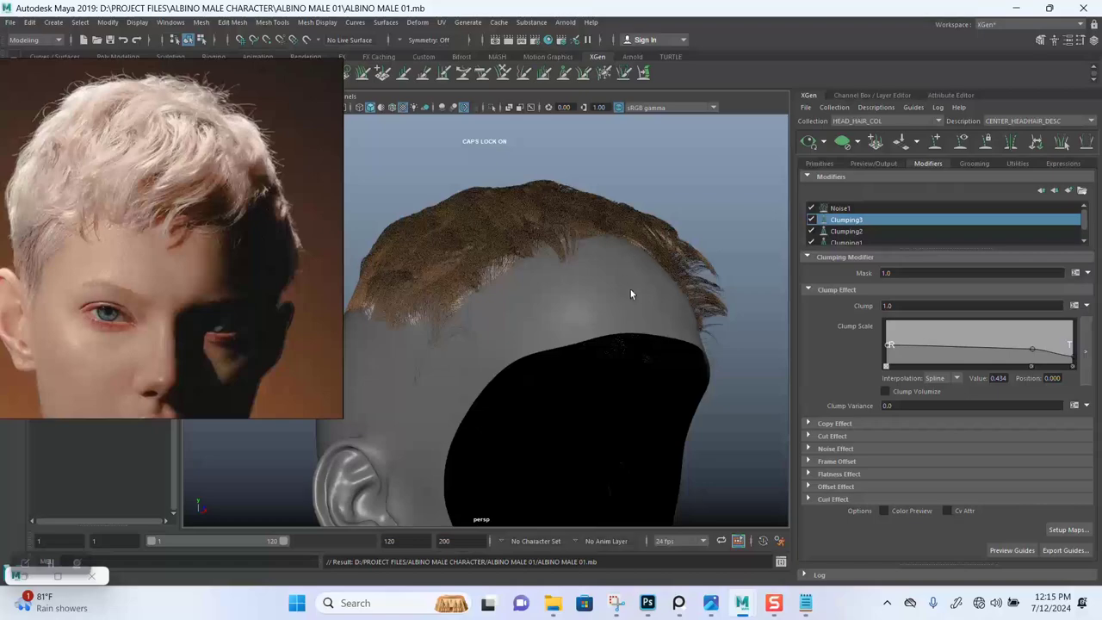
{"action": "left_click_drag", "start_coordinate": [630, 294], "coordinate": [607, 264], "text": "alt"}
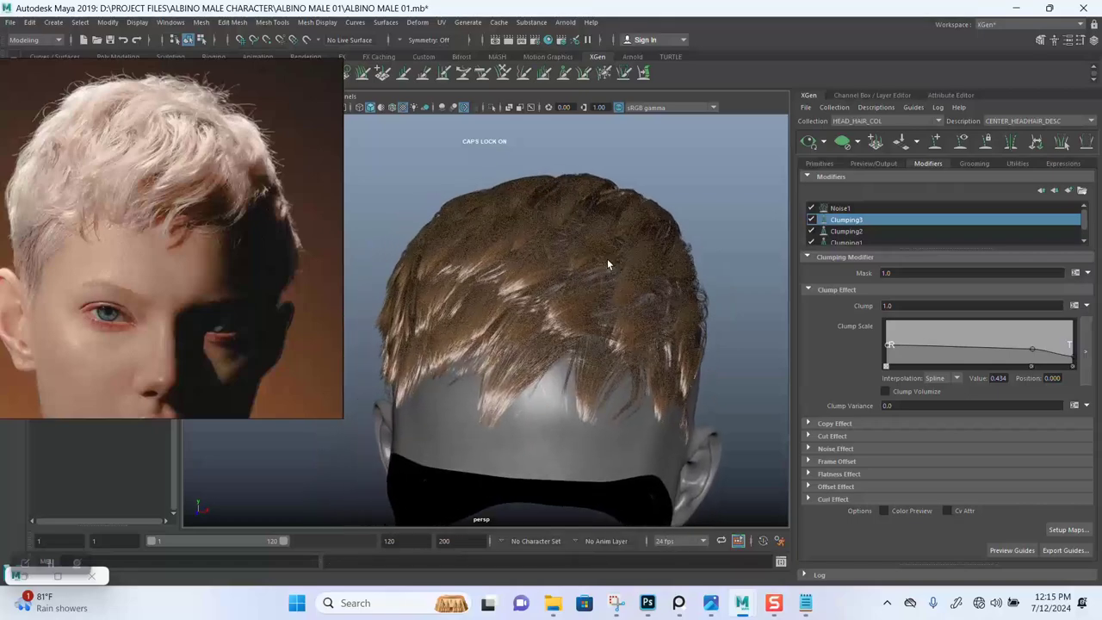
{"action": "right_click_drag", "start_coordinate": [594, 226], "coordinate": [595, 293], "text": "alt"}
- Set Noise1's Frequency to rand(0.0,1.3) from the wecht.txt notes
{"action": "left_click", "coordinate": [848, 208]}
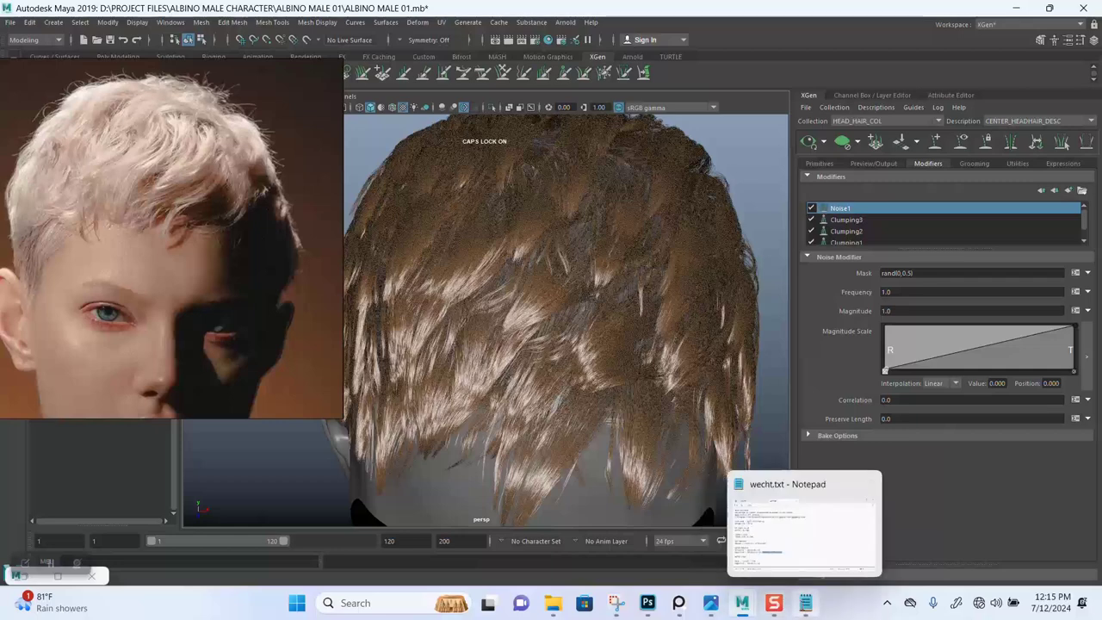
{"action": "left_click", "coordinate": [805, 602]}
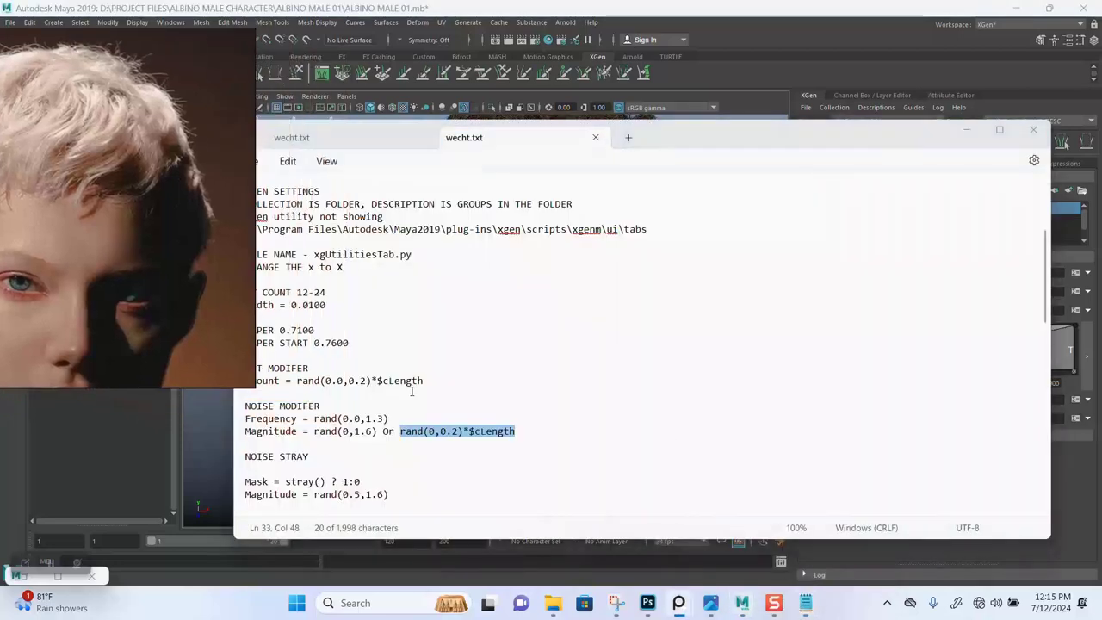
{"action": "left_click_drag", "start_coordinate": [399, 419], "coordinate": [317, 425]}
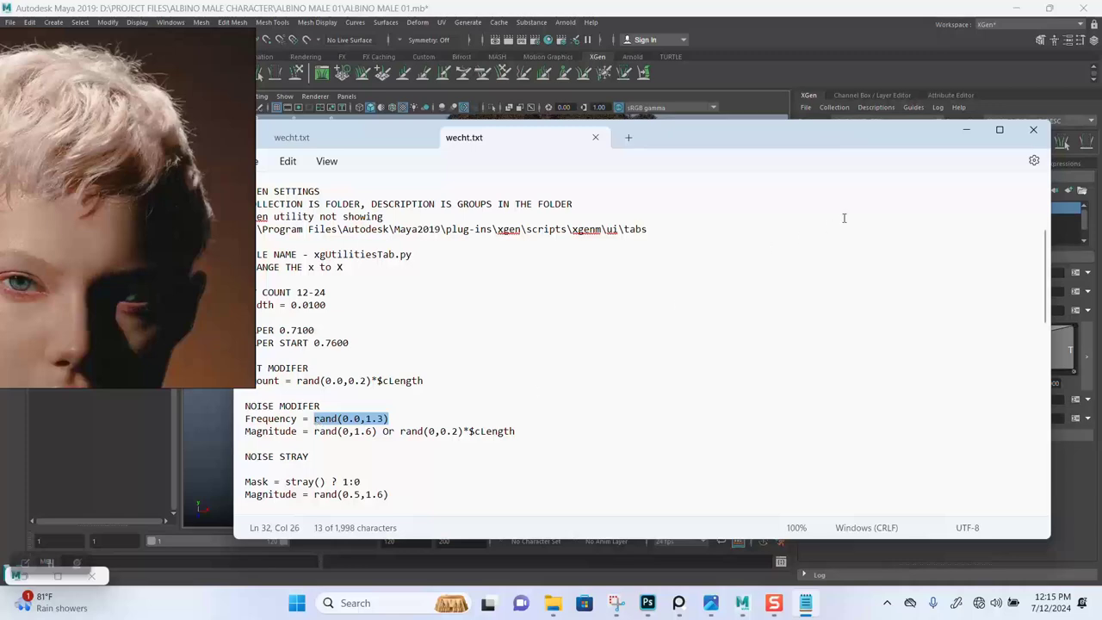
{"action": "left_click", "coordinate": [966, 131]}
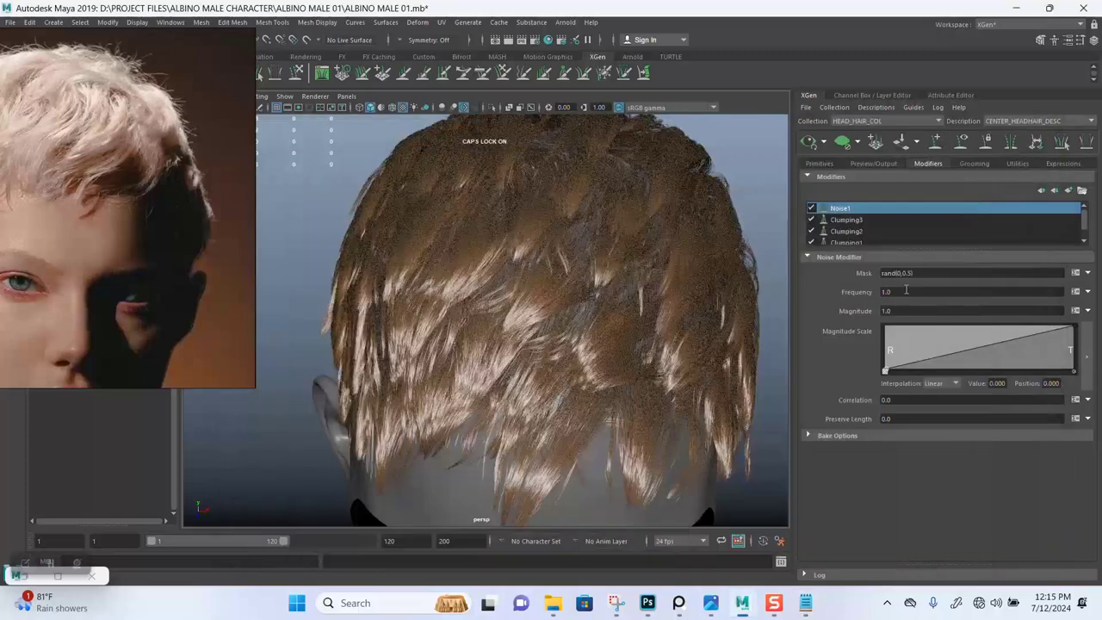
{"action": "left_click", "coordinate": [893, 291]}
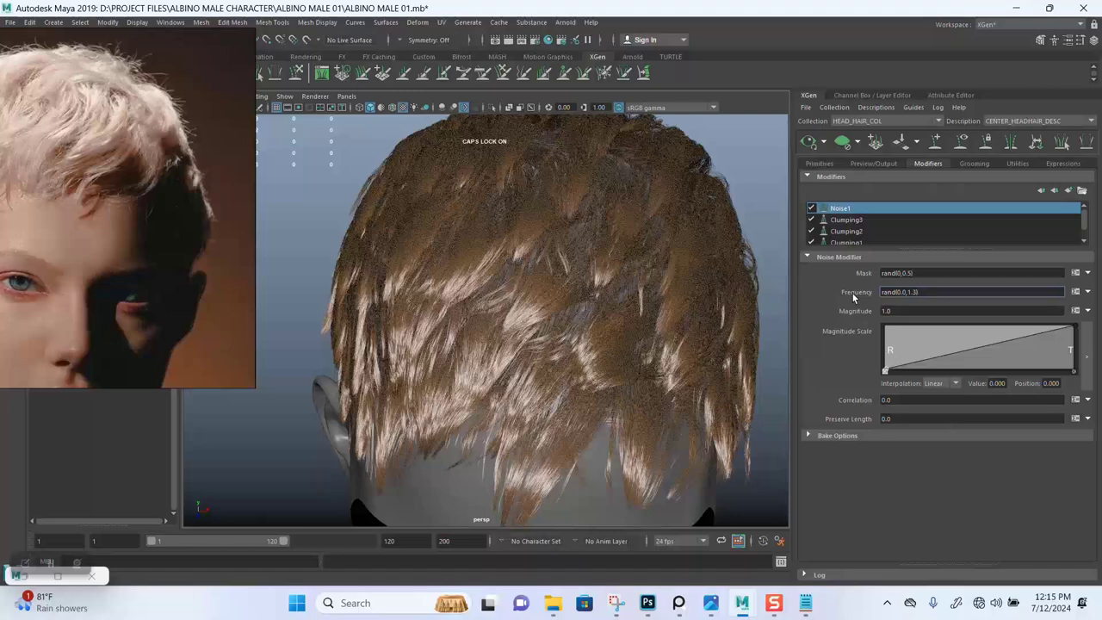
{"action": "key", "text": "Return"}
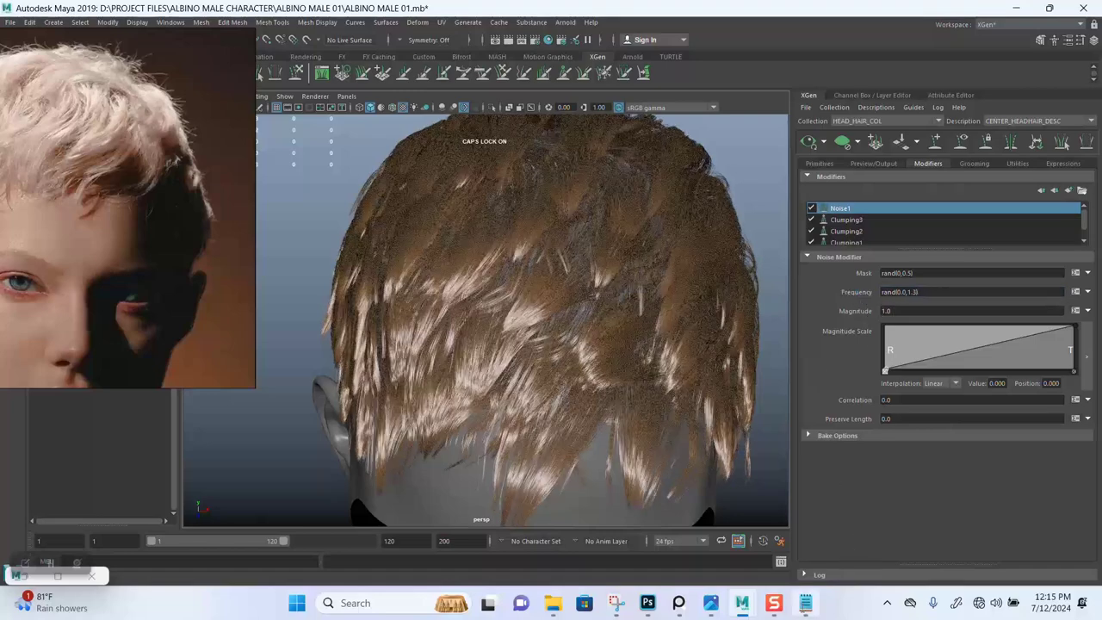
- Replace Noise1's Magnitude 1.0 with rand(0,1.6) copied from the notes
{"action": "left_click", "coordinate": [805, 602]}
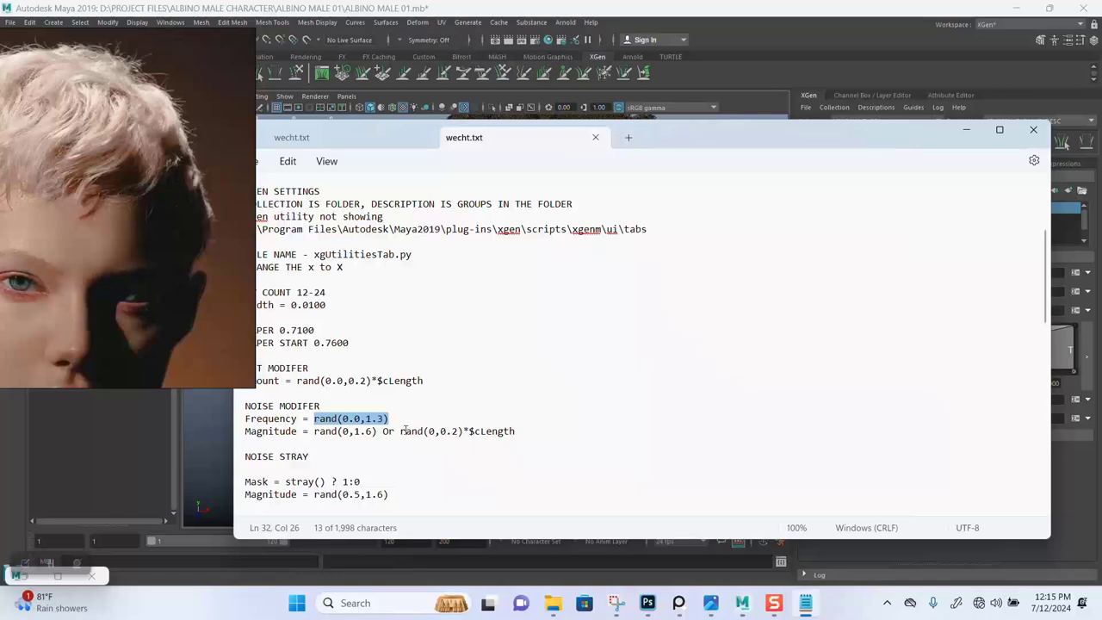
{"action": "left_click_drag", "start_coordinate": [378, 432], "coordinate": [315, 435]}
{"action": "key", "text": "ctrl+c"}
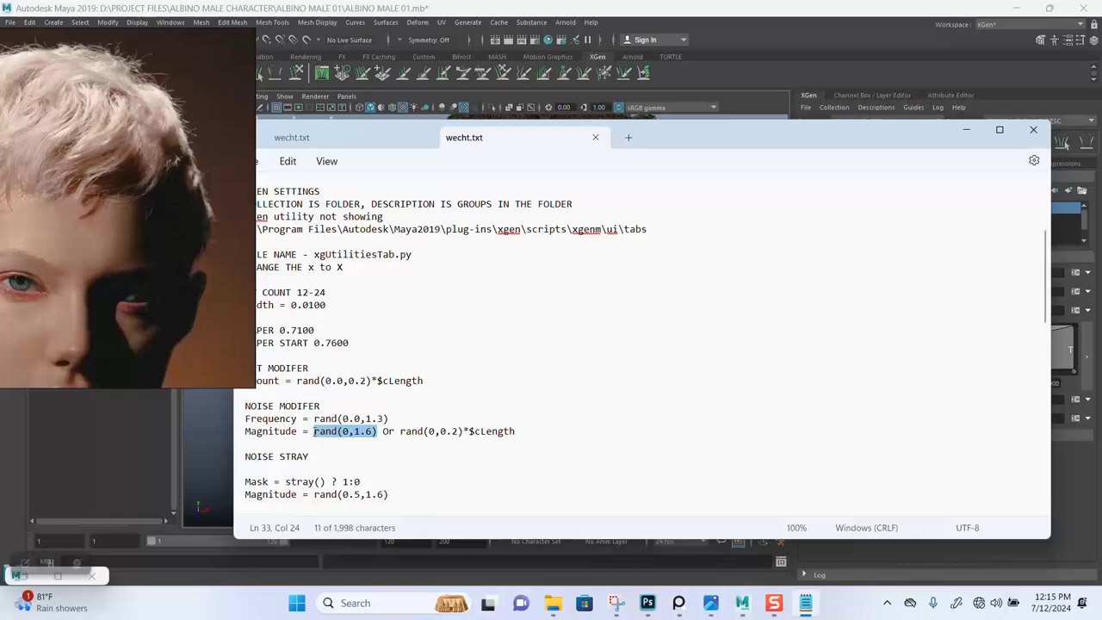
{"action": "left_click", "coordinate": [966, 131]}
{"action": "left_click_drag", "start_coordinate": [922, 310], "coordinate": [843, 313]}
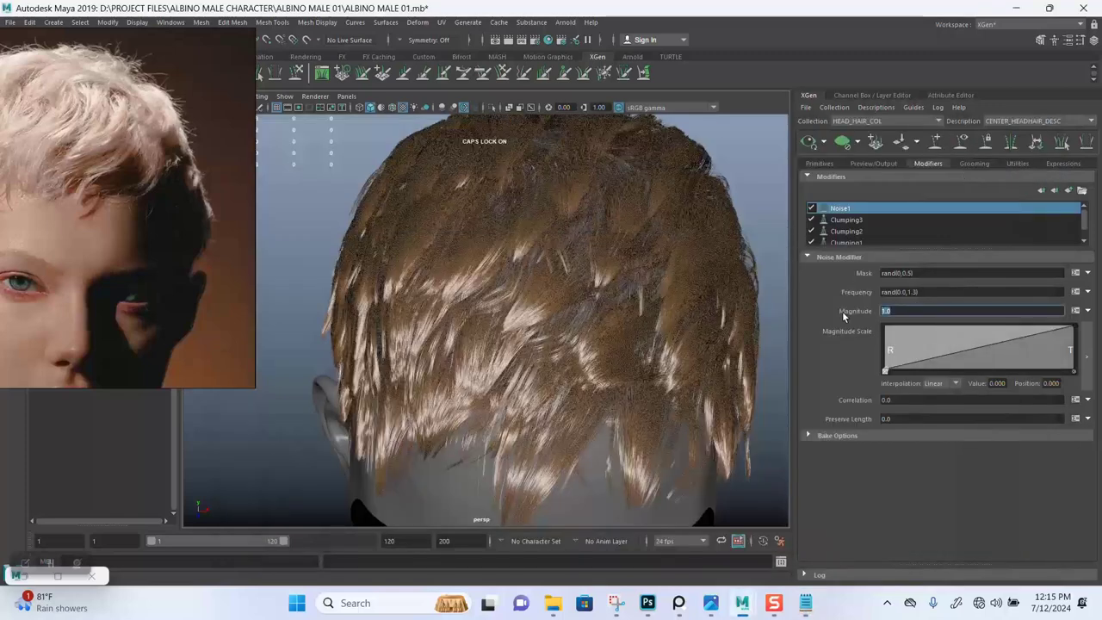
{"action": "key", "text": "ctrl+v"}
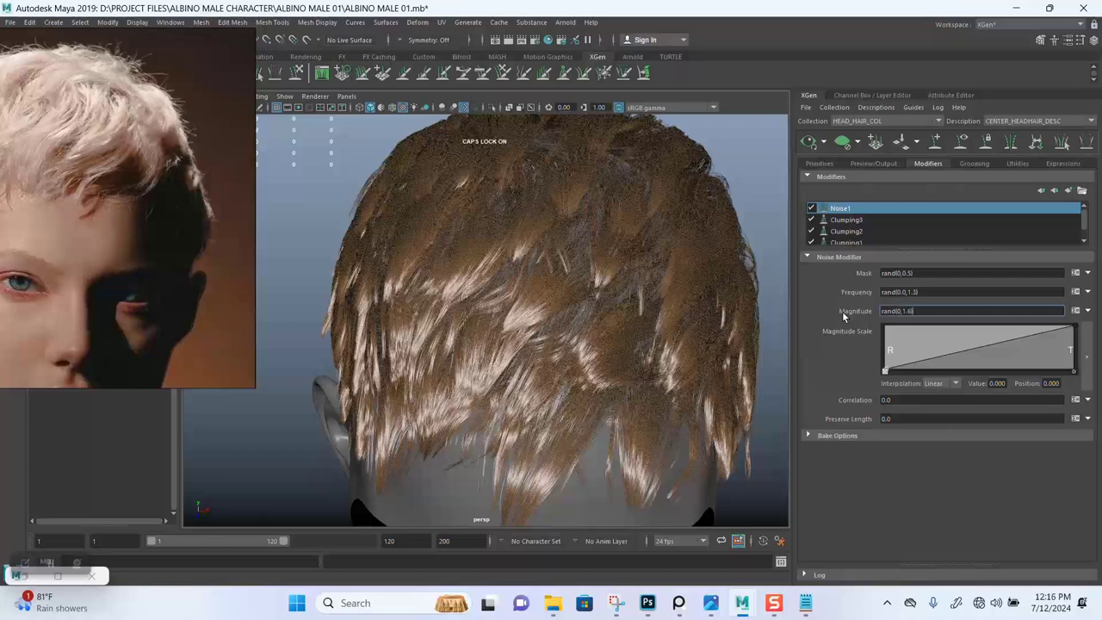
{"action": "key", "text": "Return"}
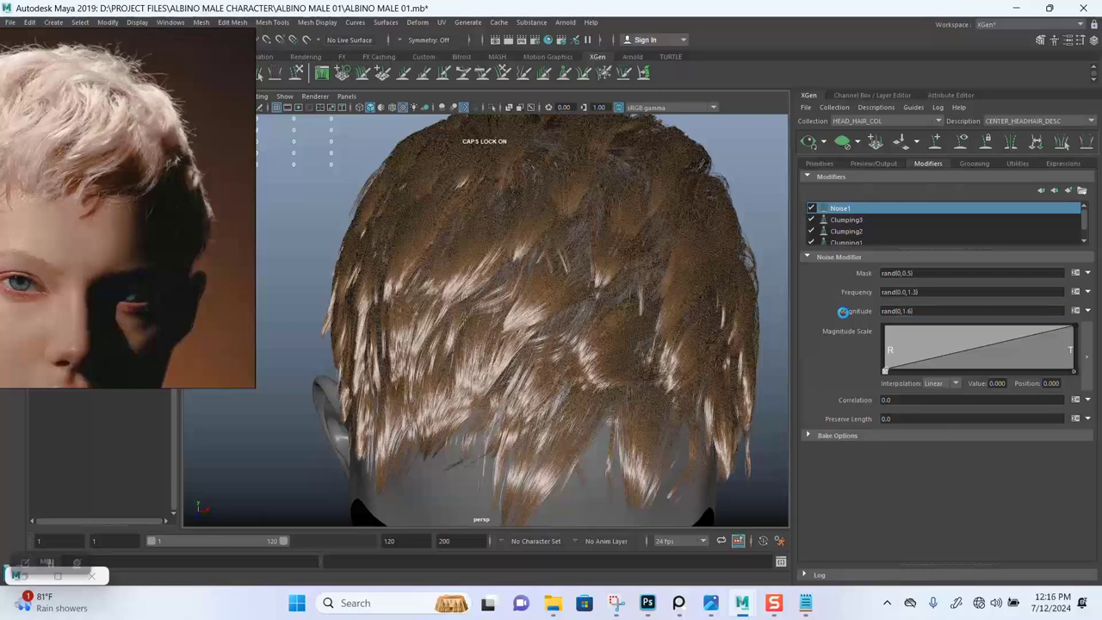
- Trim Noise1's Mask expression to rand(0,1)
{"action": "scroll", "coordinate": [623, 380], "scroll_direction": "up", "scroll_amount": 3}
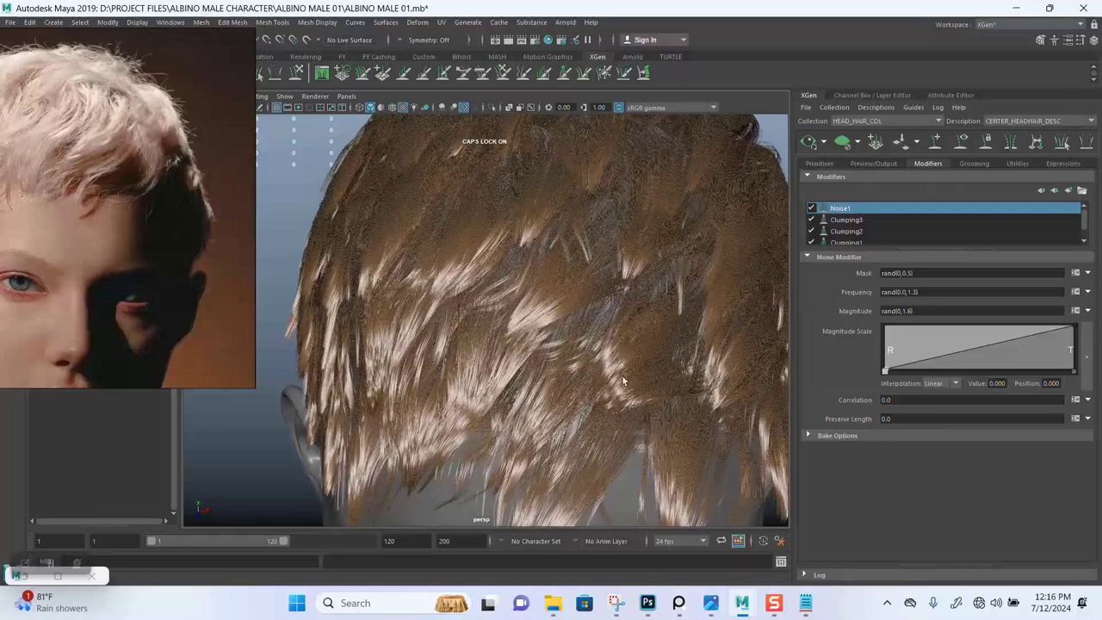
{"action": "left_click", "coordinate": [910, 273]}
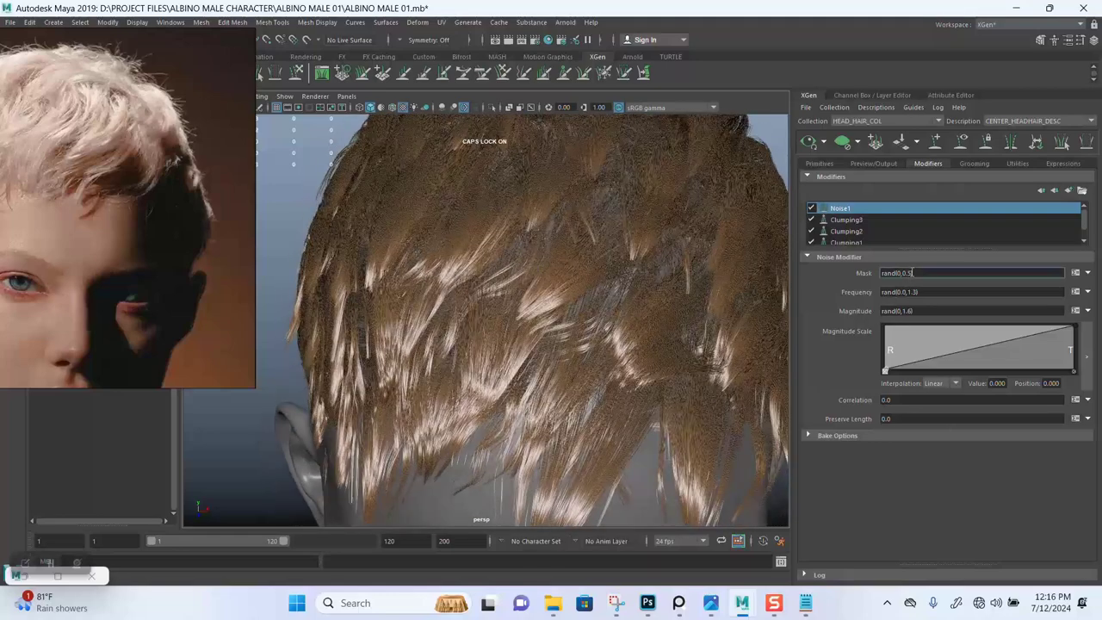
{"action": "key", "text": "BackSpace"}
{"action": "key", "text": "BackSpace"}
{"action": "key", "text": "BackSpace"}
{"action": "key", "text": "BackSpace"}
{"action": "key", "text": "Return"}
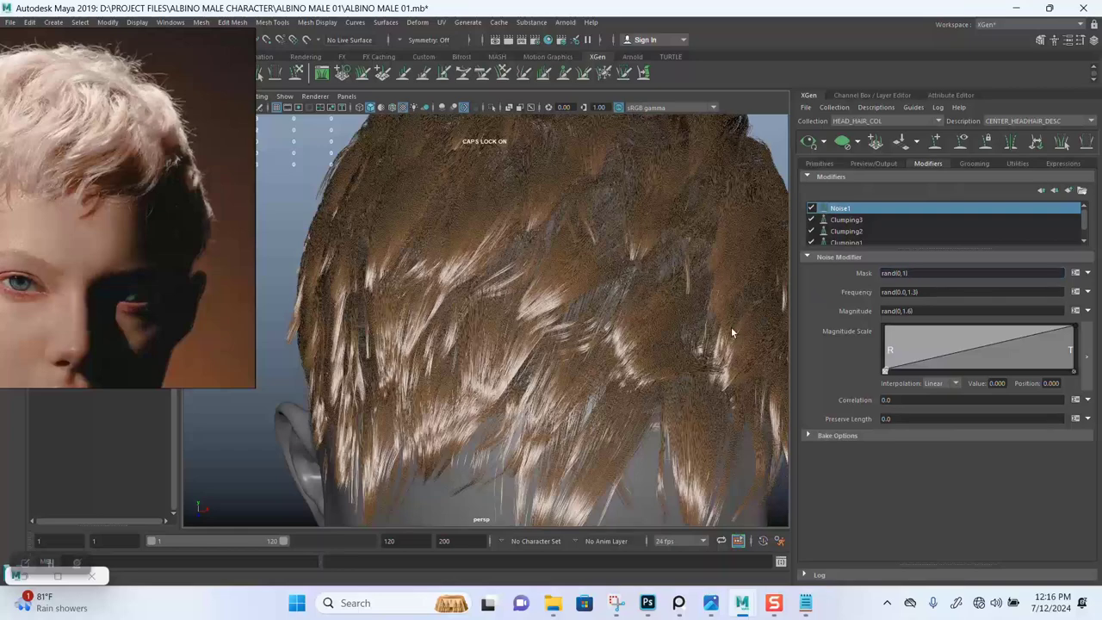
- Toggle Noise1 off and back on to compare the groom
{"action": "scroll", "coordinate": [590, 348], "scroll_direction": "down", "scroll_amount": 5}
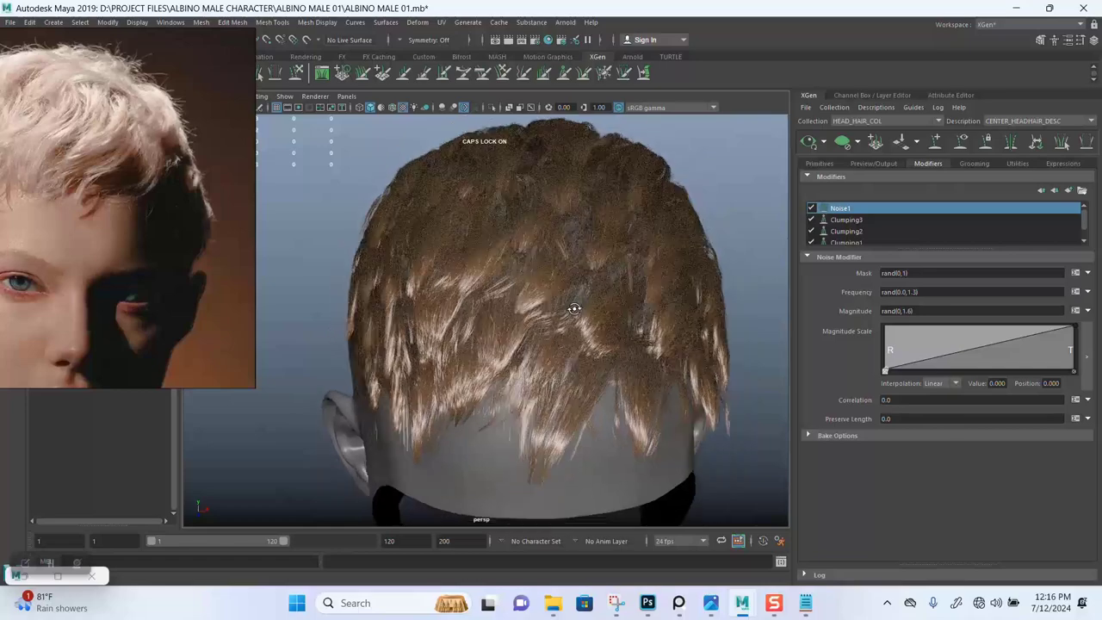
{"action": "scroll", "coordinate": [599, 303], "scroll_direction": "up", "scroll_amount": 5}
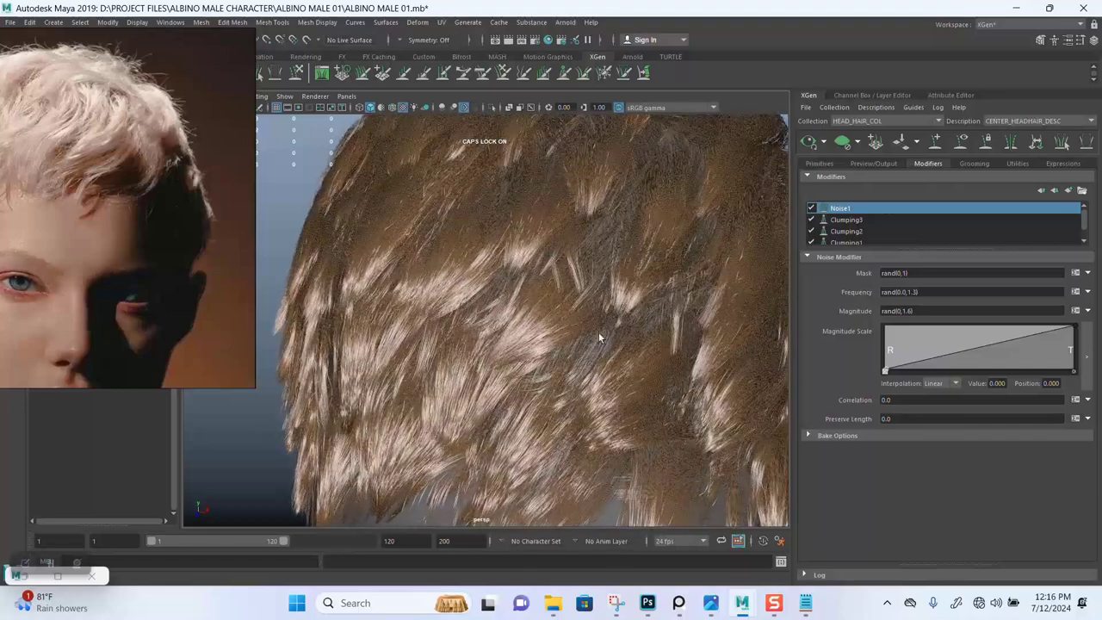
{"action": "left_click", "coordinate": [810, 208]}
{"action": "left_click", "coordinate": [810, 207]}
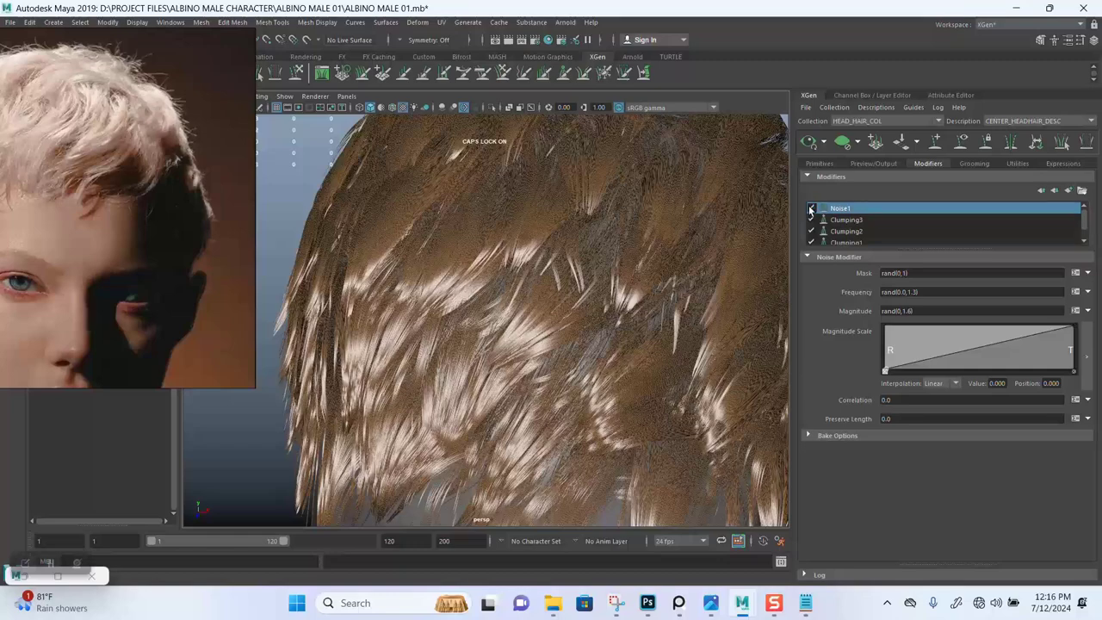
- View the hair from the side and show the whole face in the reference photo
{"action": "right_click_drag", "start_coordinate": [691, 308], "coordinate": [637, 295], "text": "alt"}
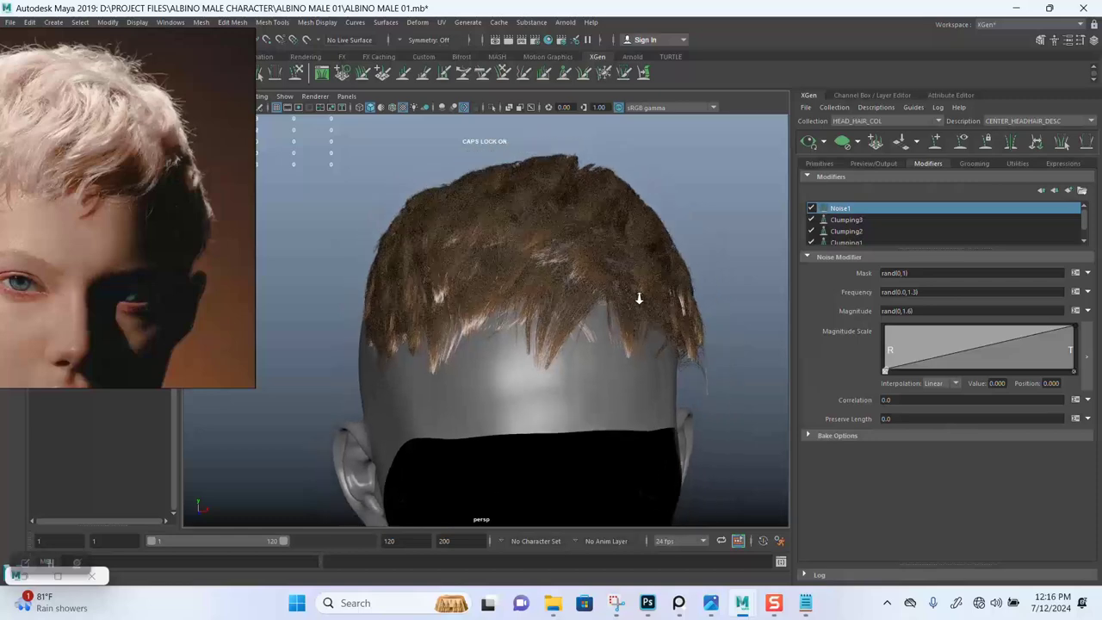
{"action": "left_click_drag", "start_coordinate": [637, 296], "coordinate": [603, 324], "text": "alt"}
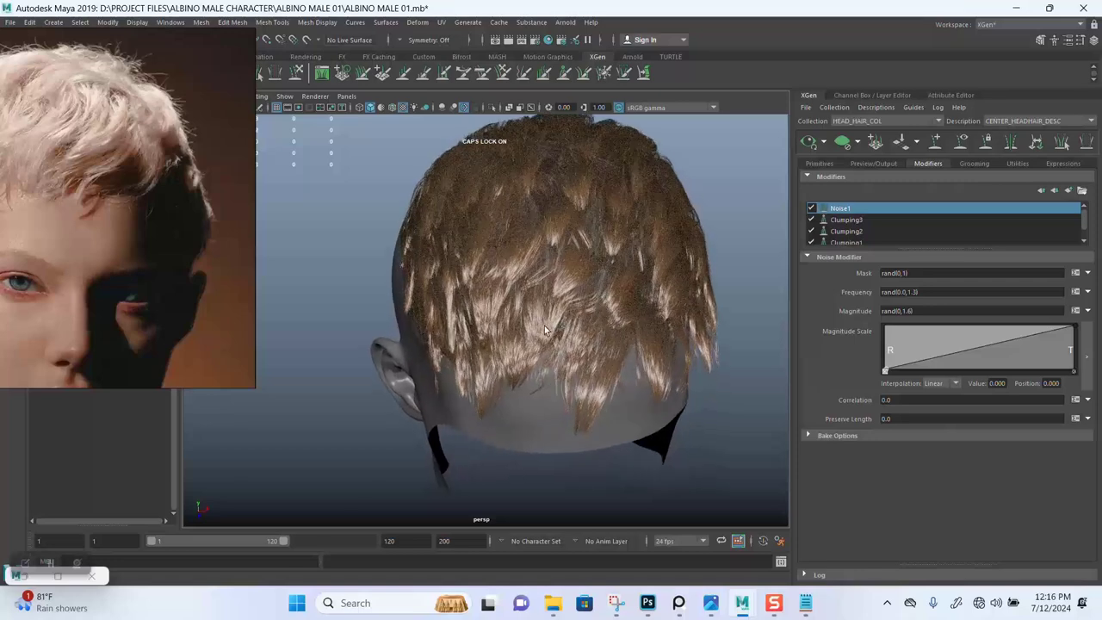
{"action": "scroll", "coordinate": [544, 329], "scroll_direction": "down", "scroll_amount": 3}
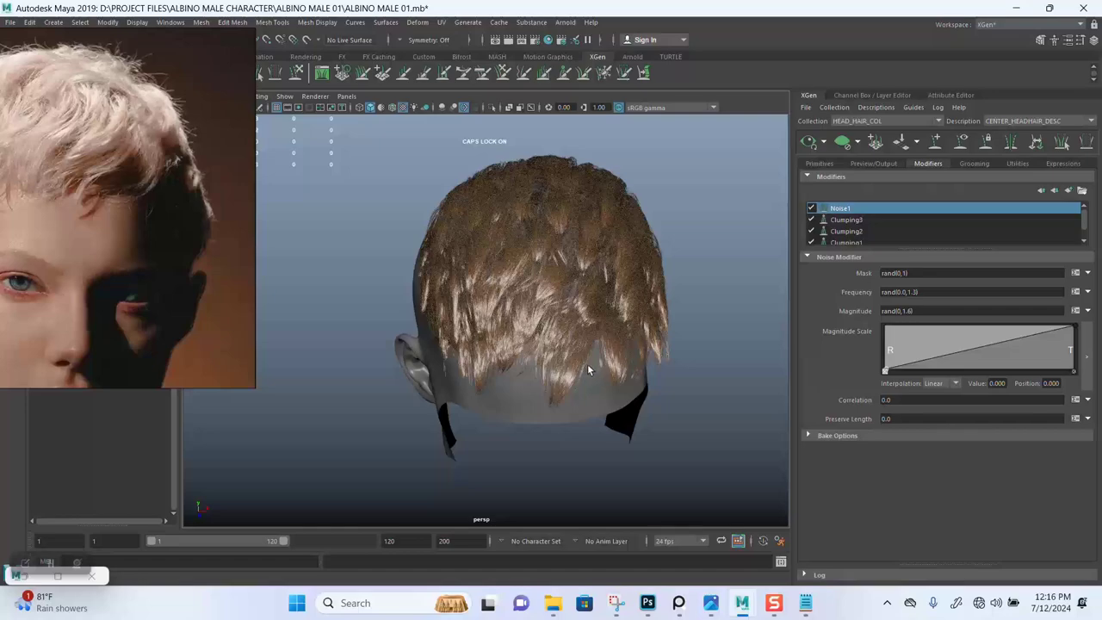
{"action": "scroll", "coordinate": [111, 213], "scroll_direction": "down", "scroll_amount": 2}
{"action": "left_click", "coordinate": [127, 230]}
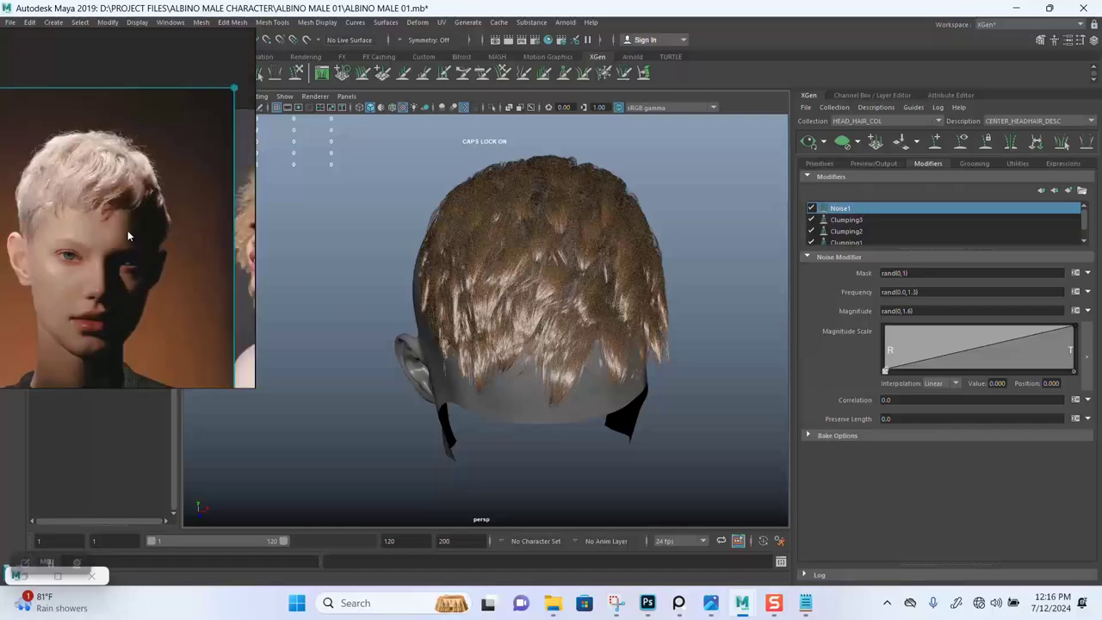
{"action": "left_click_drag", "start_coordinate": [561, 364], "coordinate": [602, 352], "text": "alt"}
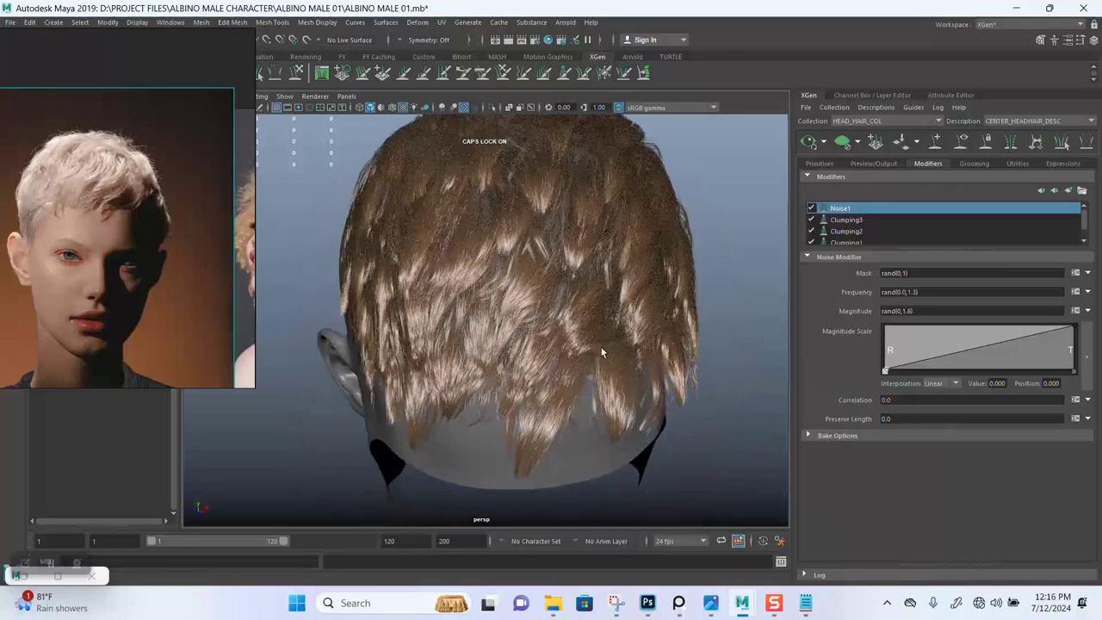
- Hide the hair preview, show guides, and move two back-centre guide curves
{"action": "left_click", "coordinate": [844, 143]}
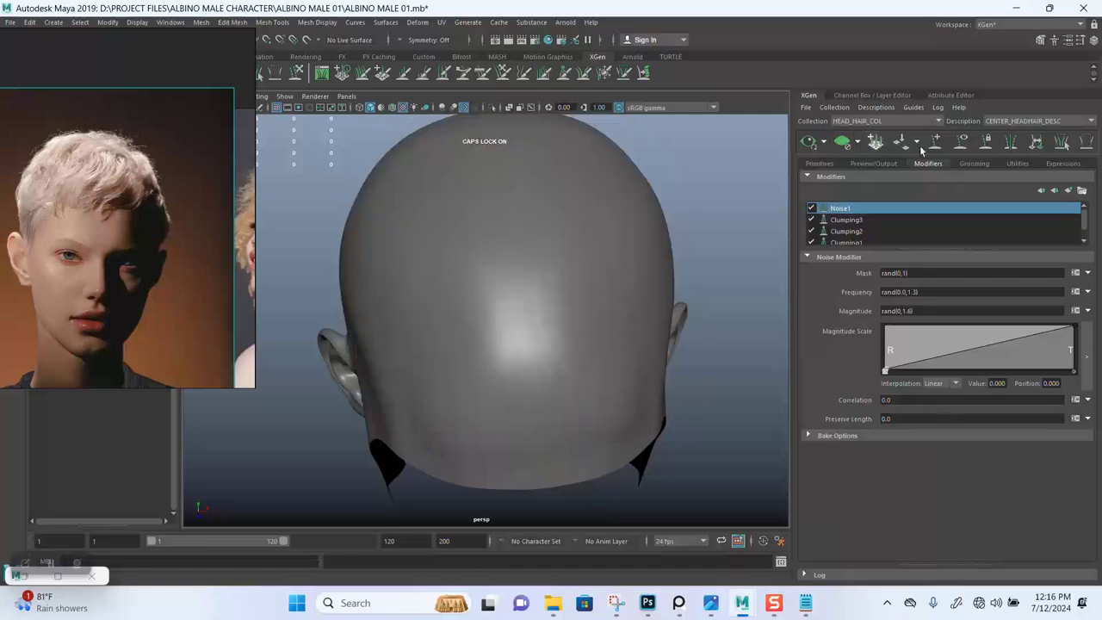
{"action": "left_click", "coordinate": [962, 143]}
{"action": "left_click_drag", "start_coordinate": [519, 329], "coordinate": [601, 331], "text": "alt"}
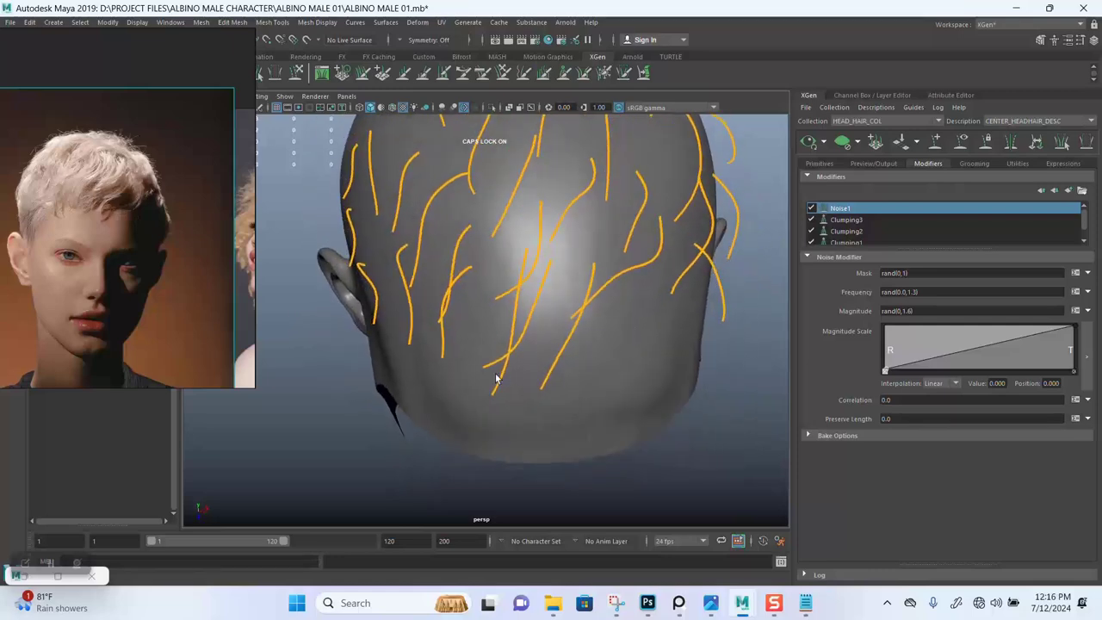
{"action": "left_click_drag", "start_coordinate": [475, 349], "coordinate": [595, 380]}
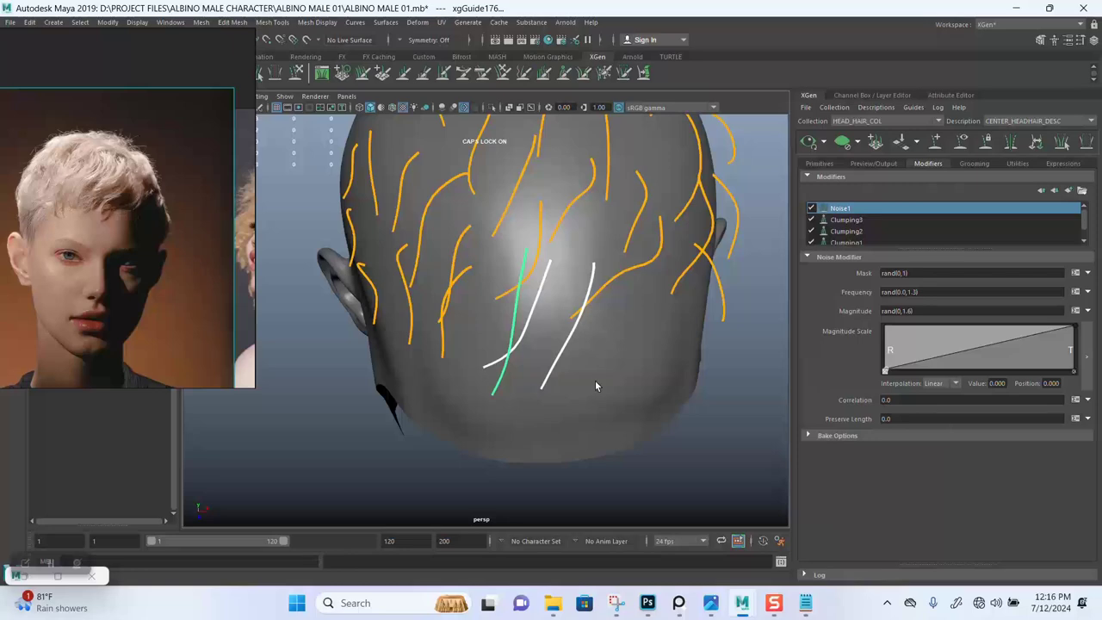
{"action": "key", "text": "w"}
{"action": "left_click_drag", "start_coordinate": [536, 246], "coordinate": [499, 242]}
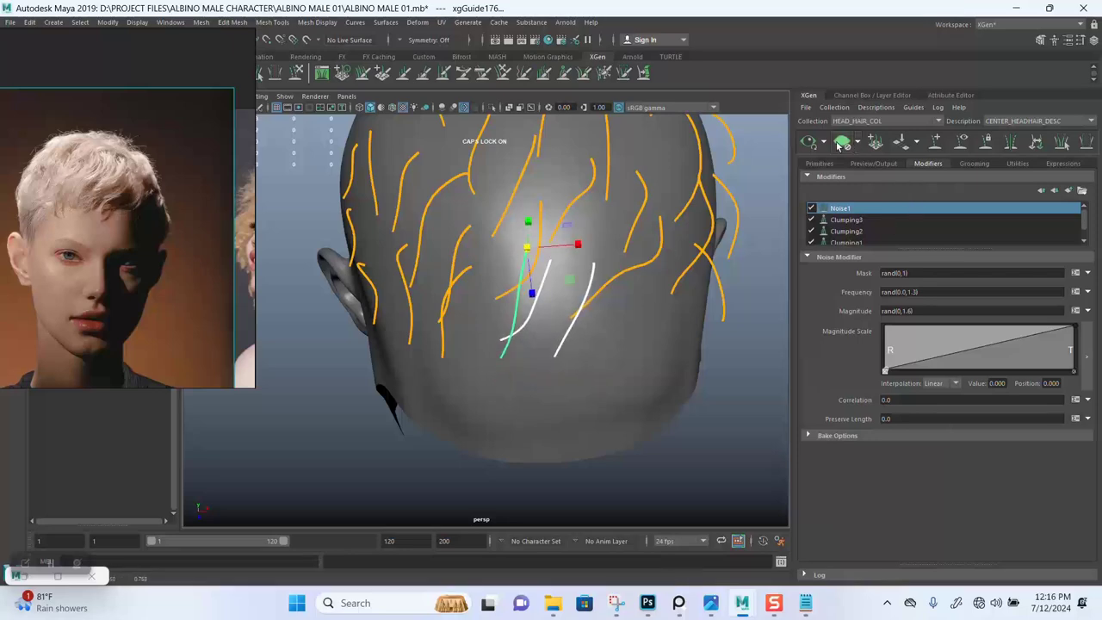
- Refresh the hair preview and review it from above
{"action": "left_click", "coordinate": [809, 143]}
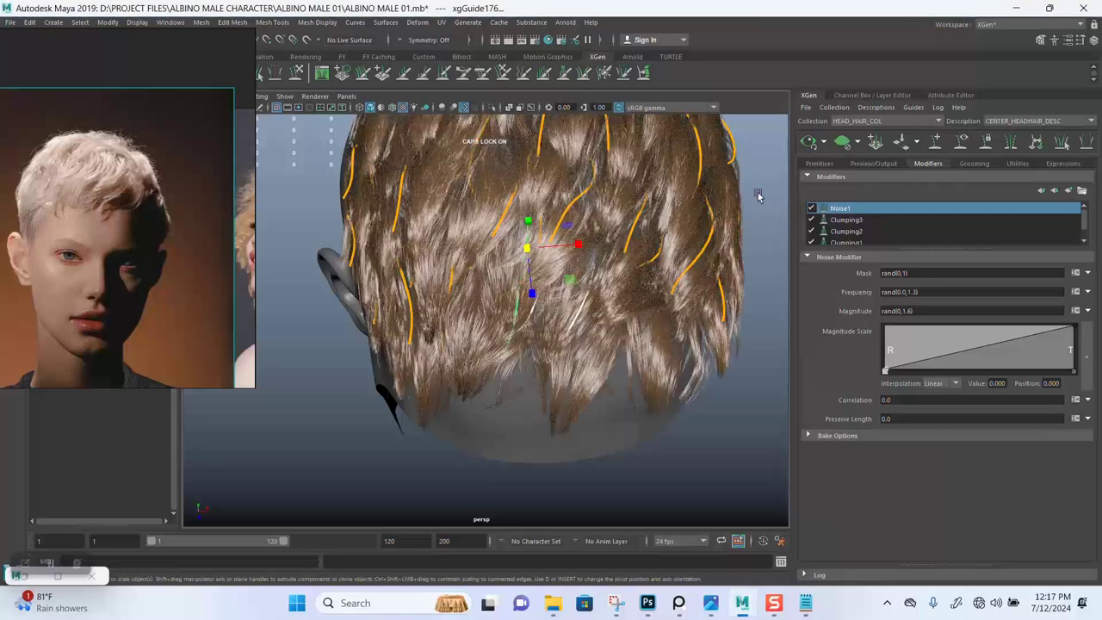
{"action": "left_click", "coordinate": [809, 142]}
{"action": "mouse_move", "coordinate": [672, 329]}
{"action": "left_mouse_down", "text": "alt"}
{"action": "mouse_move", "coordinate": [671, 246]}
{"action": "mouse_move", "coordinate": [653, 247]}
{"action": "mouse_move", "coordinate": [648, 350]}
{"action": "mouse_move", "coordinate": [673, 315]}
{"action": "left_mouse_up", "text": "alt"}
{"action": "left_click_drag", "start_coordinate": [622, 343], "coordinate": [625, 292], "text": "alt"}
- Regenerate and save Clumping1's clump maps at point density 0.15
{"action": "left_click", "coordinate": [856, 243]}
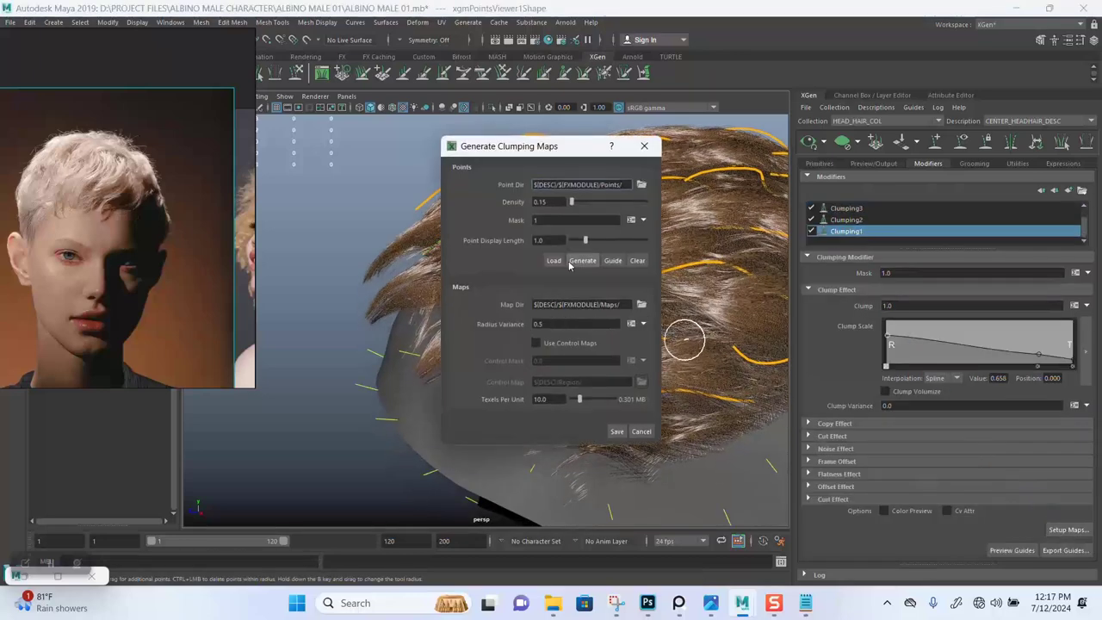
{"action": "left_click", "coordinate": [575, 261]}
{"action": "left_click", "coordinate": [616, 433]}
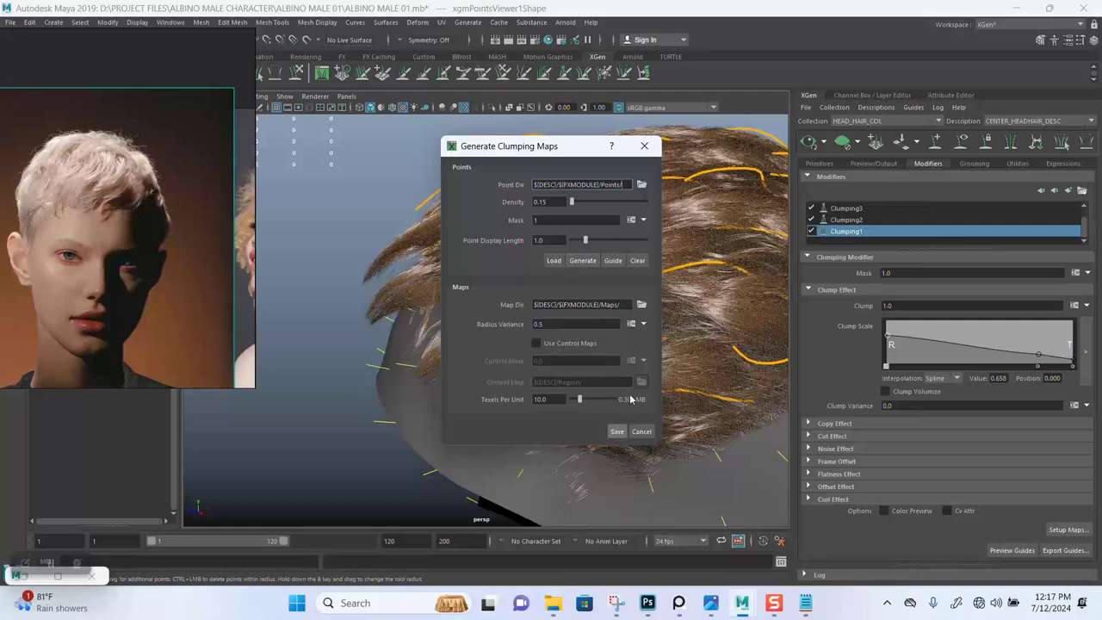
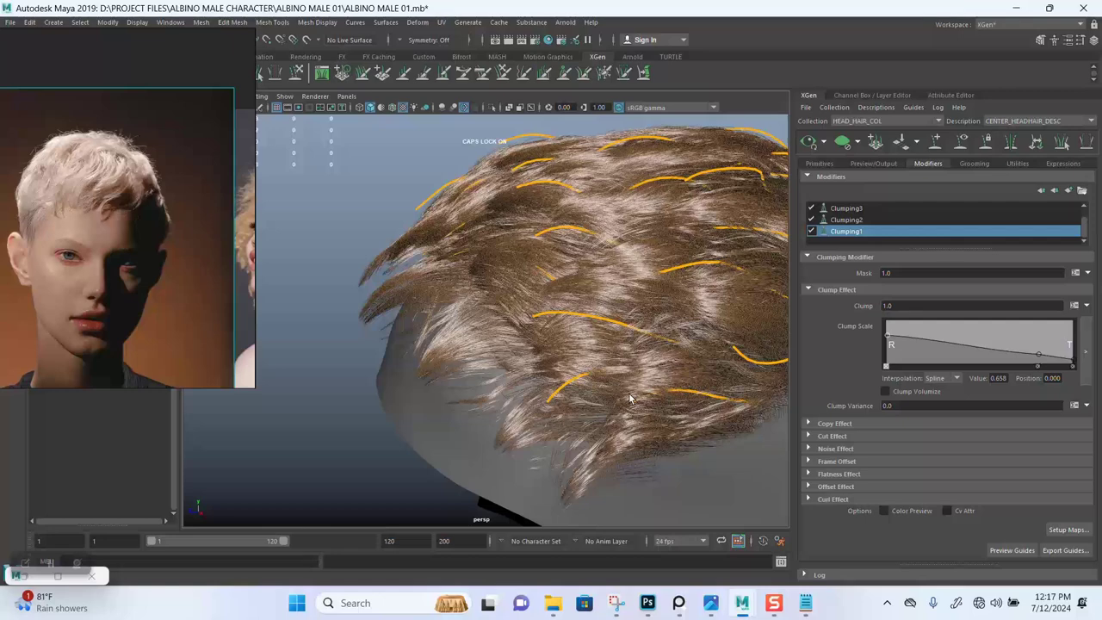
- Generate and save new clump maps for the Clumping2 modifier
{"action": "left_click", "coordinate": [845, 221]}
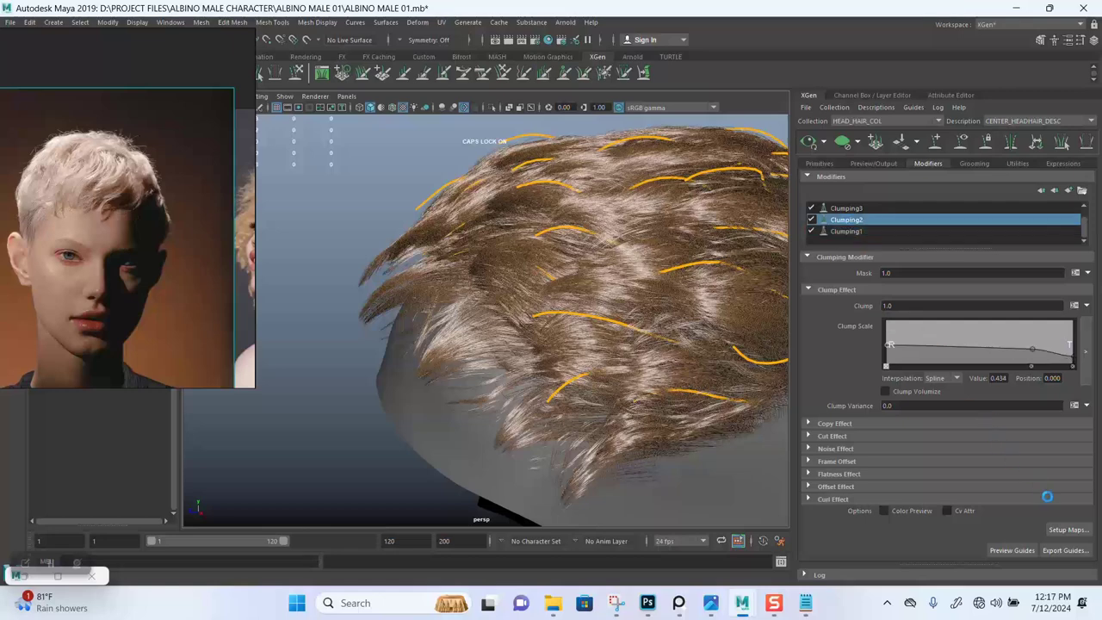
{"action": "left_click", "coordinate": [1065, 528]}
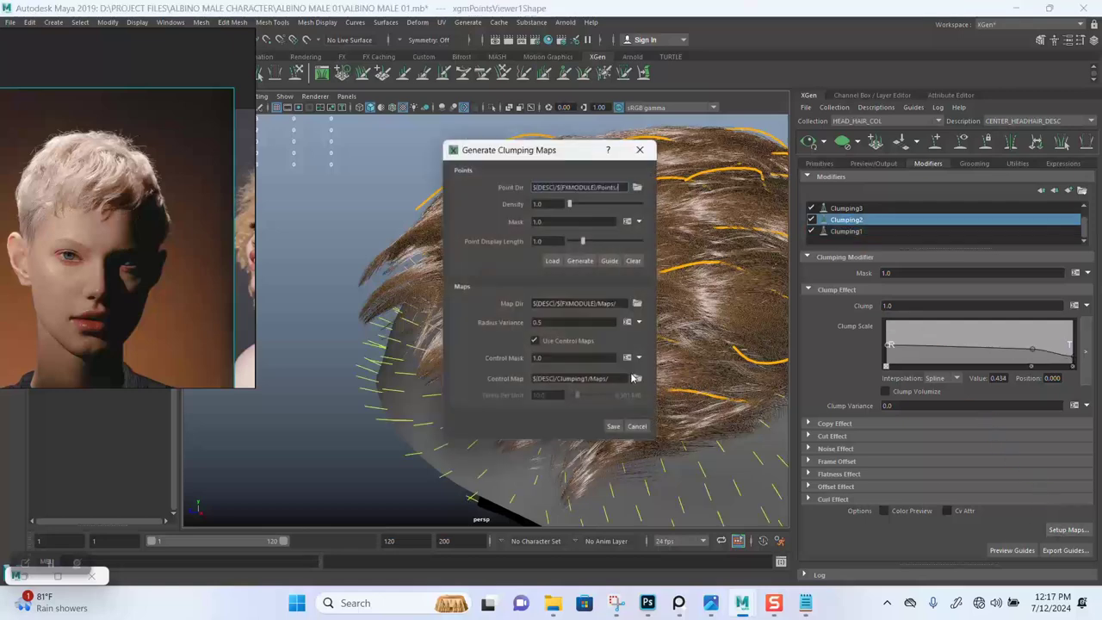
{"action": "left_click", "coordinate": [579, 261]}
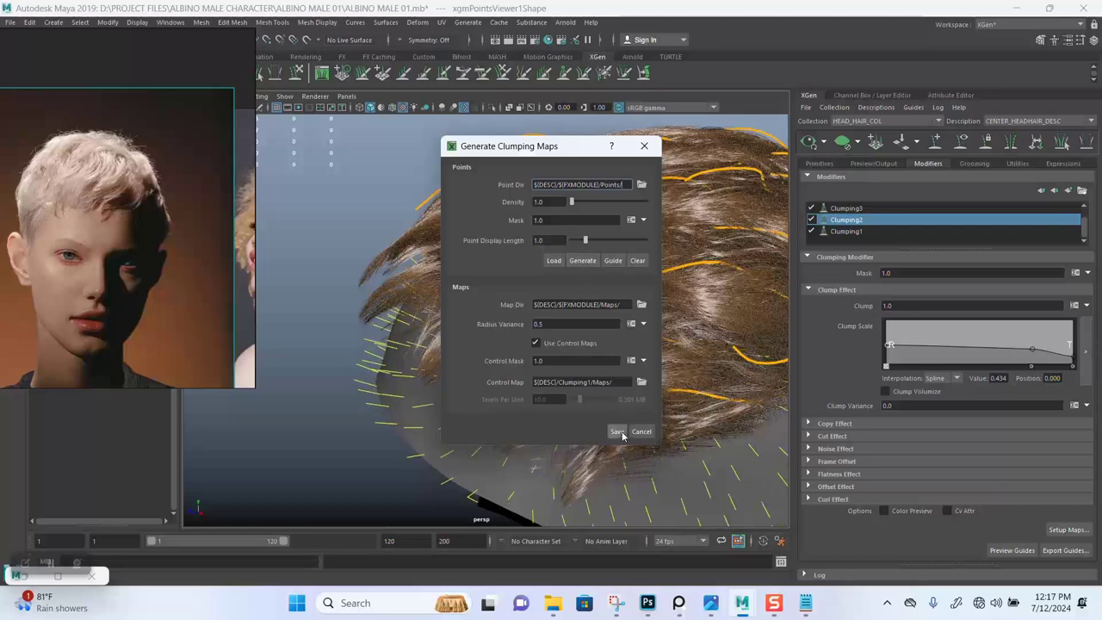
{"action": "left_click", "coordinate": [618, 431]}
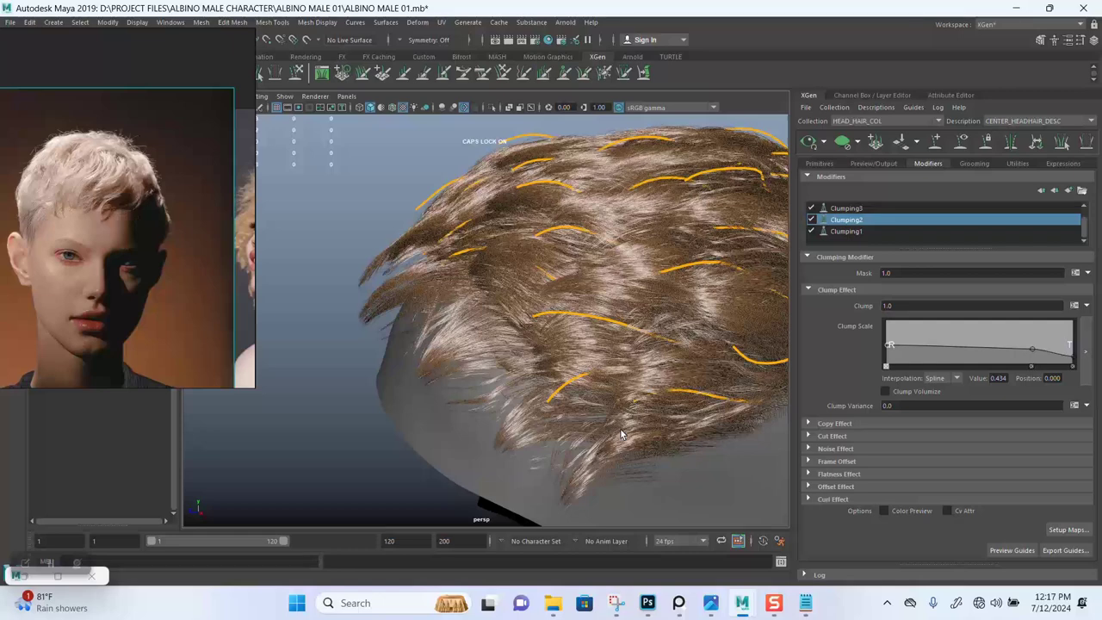
- Regenerate and save the clump maps for the Clumping3 modifier
{"action": "left_click", "coordinate": [841, 208]}
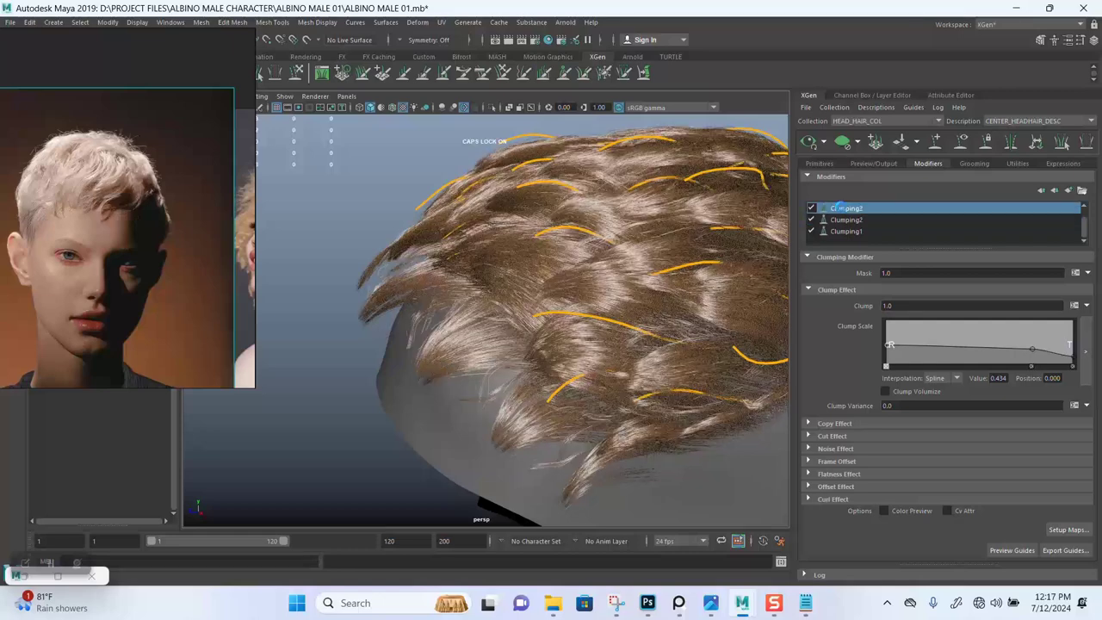
{"action": "left_click", "coordinate": [1068, 529]}
{"action": "left_click", "coordinate": [580, 261]}
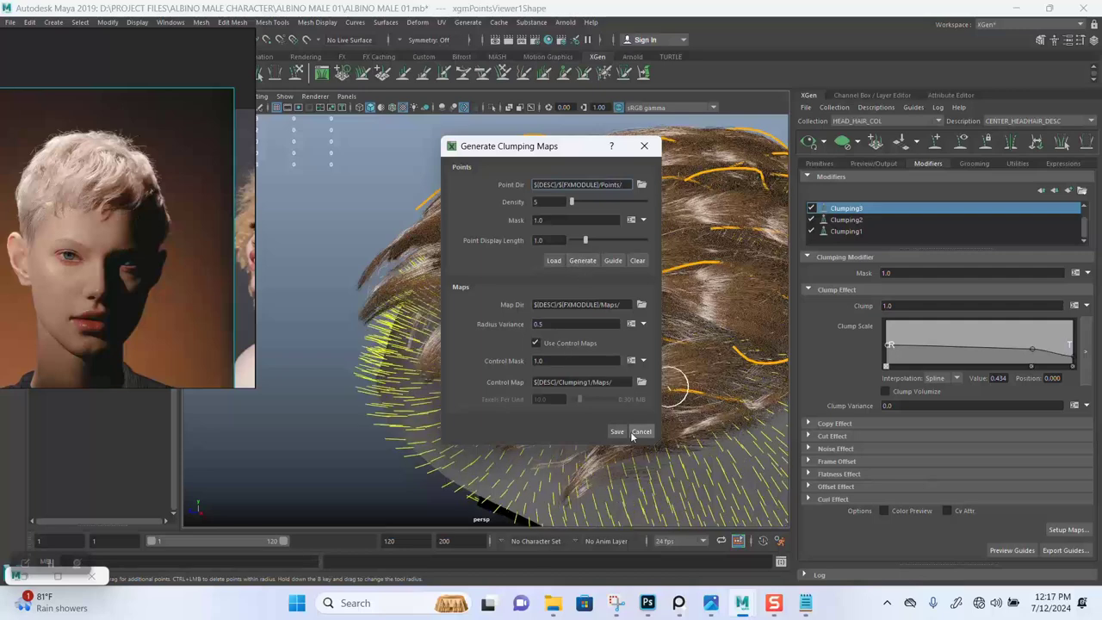
{"action": "left_click", "coordinate": [616, 432]}
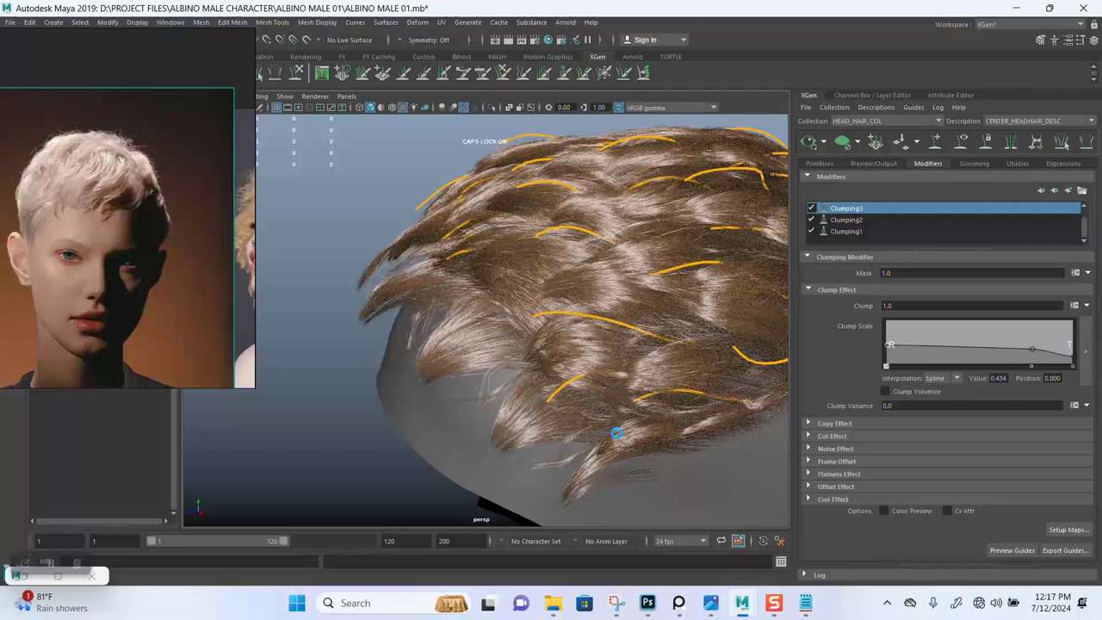
- Turn off Clumping3 and inspect the hair up close from the back and side
{"action": "left_click_drag", "start_coordinate": [588, 393], "coordinate": [528, 340], "text": "alt"}
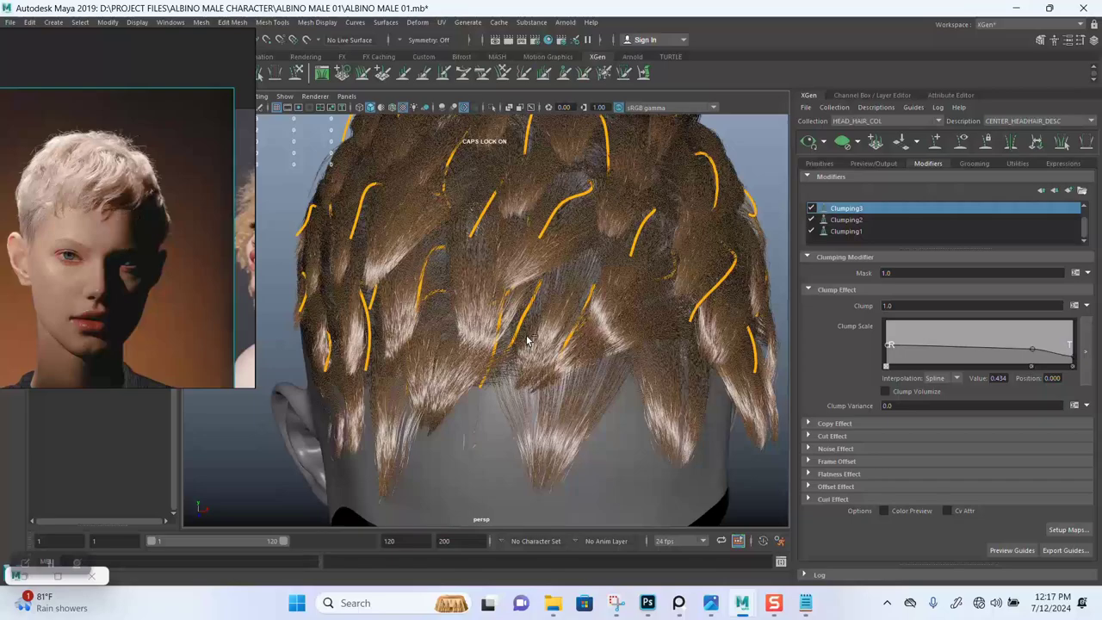
{"action": "key", "text": "ctrl+z"}
{"action": "key", "text": "ctrl+z"}
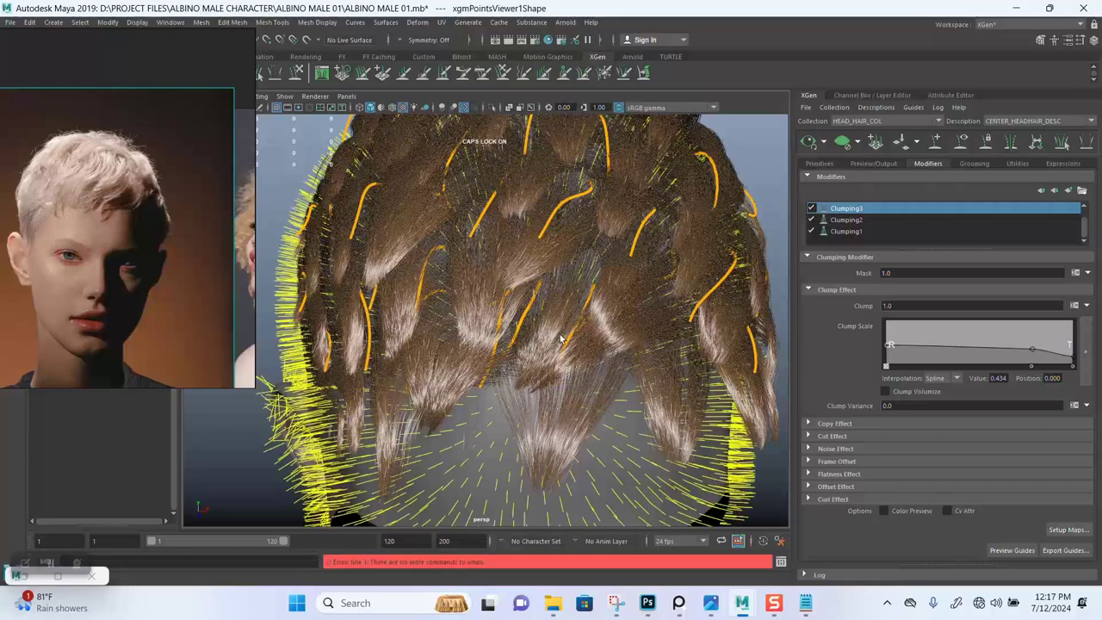
{"action": "left_click_drag", "start_coordinate": [564, 346], "coordinate": [760, 234], "text": "alt"}
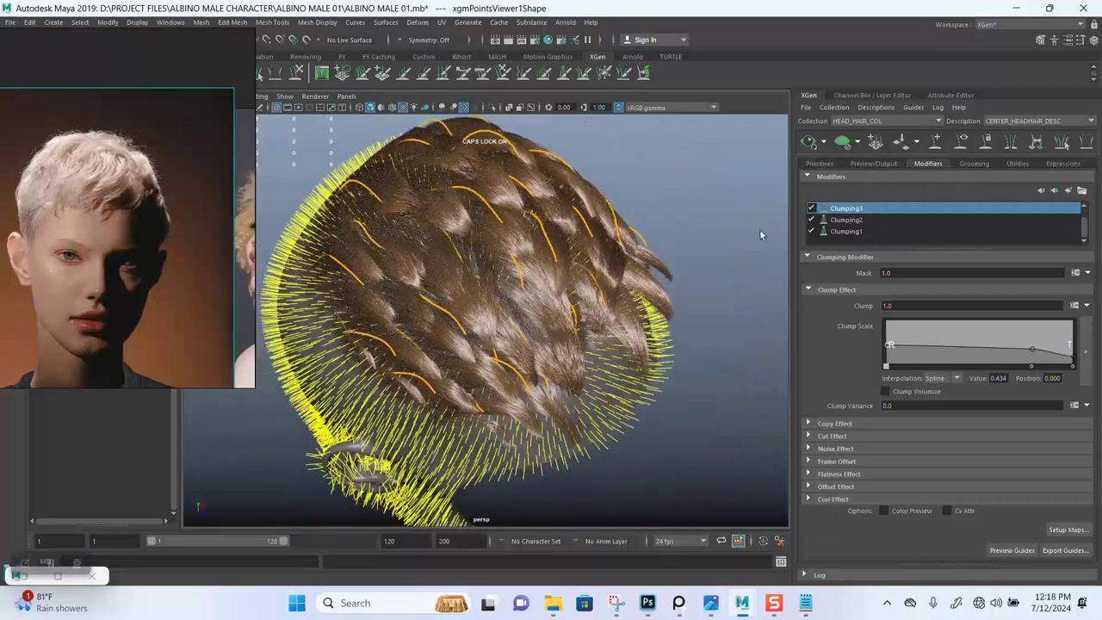
{"action": "left_click", "coordinate": [810, 209]}
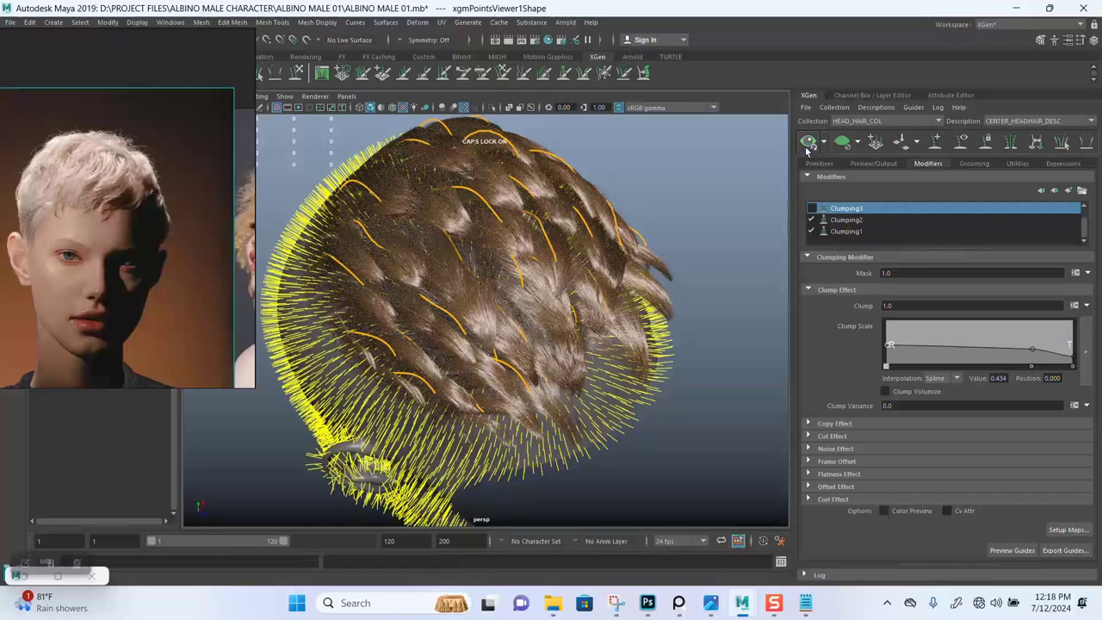
{"action": "left_click_drag", "start_coordinate": [509, 353], "coordinate": [522, 336], "text": "alt"}
{"action": "scroll", "coordinate": [529, 370], "scroll_direction": "up", "scroll_amount": 5}
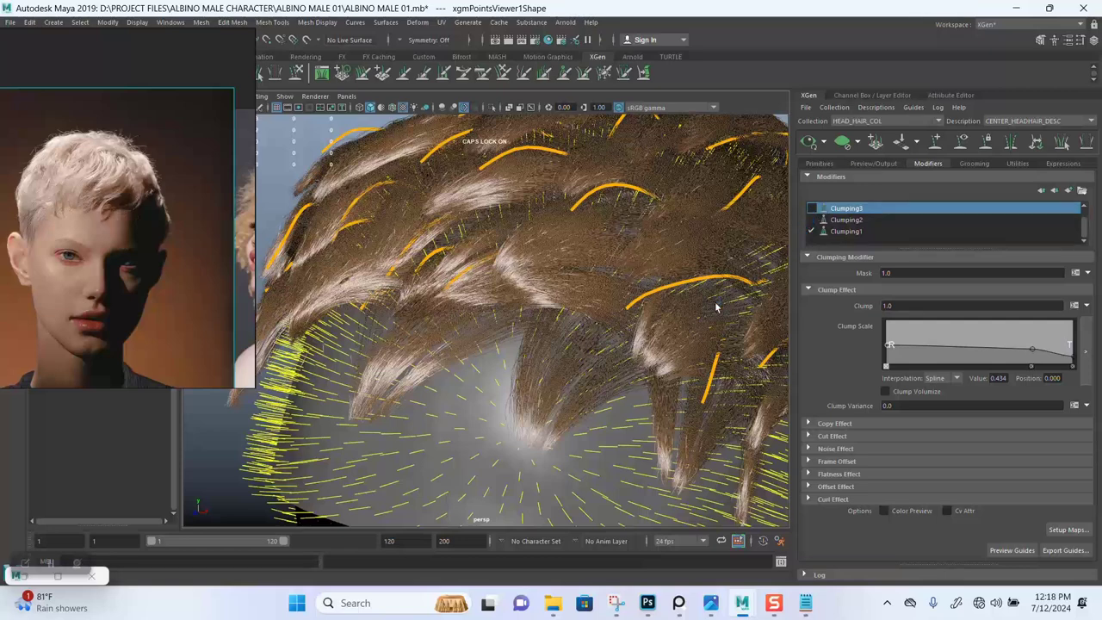
- Generate and save new clump maps for the Clumping1 modifier
{"action": "left_click", "coordinate": [831, 232]}
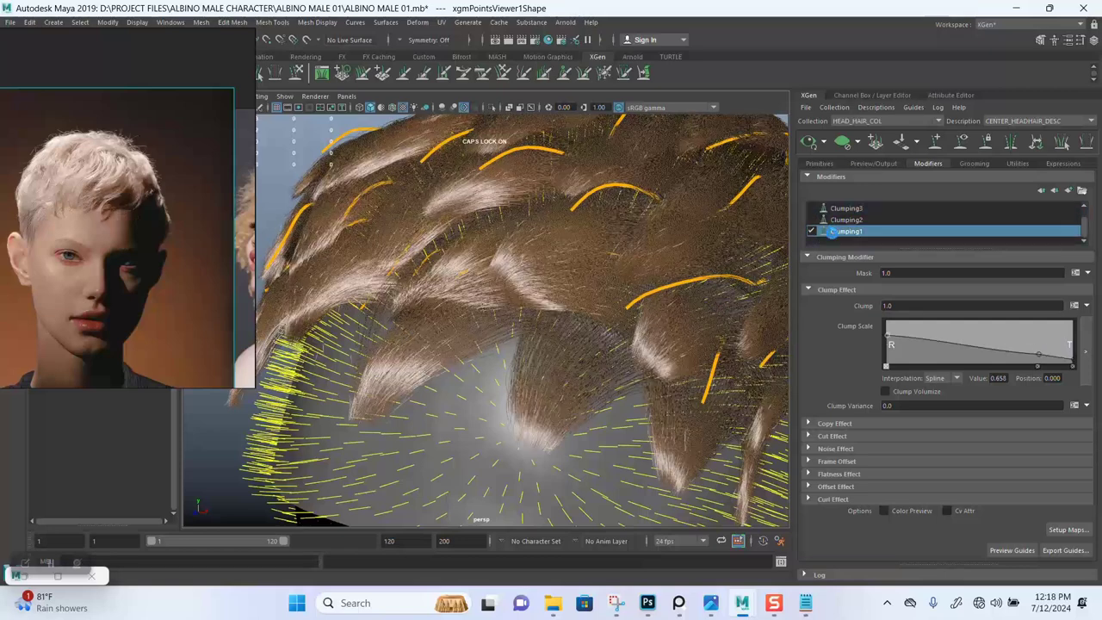
{"action": "left_click", "coordinate": [1048, 527]}
{"action": "left_click", "coordinate": [582, 260]}
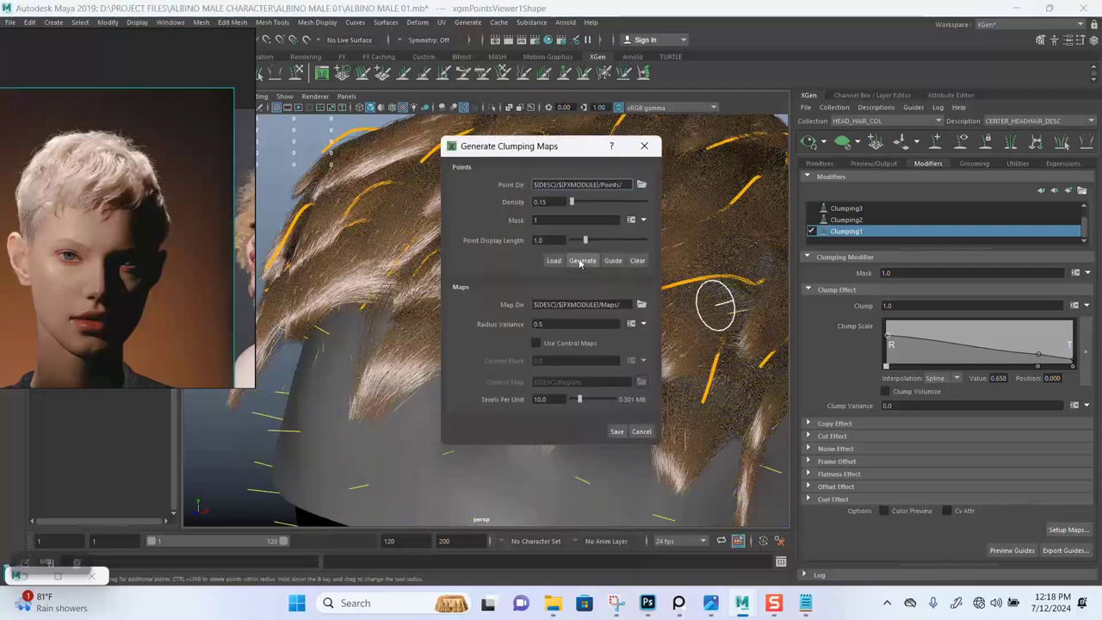
{"action": "left_click", "coordinate": [618, 432]}
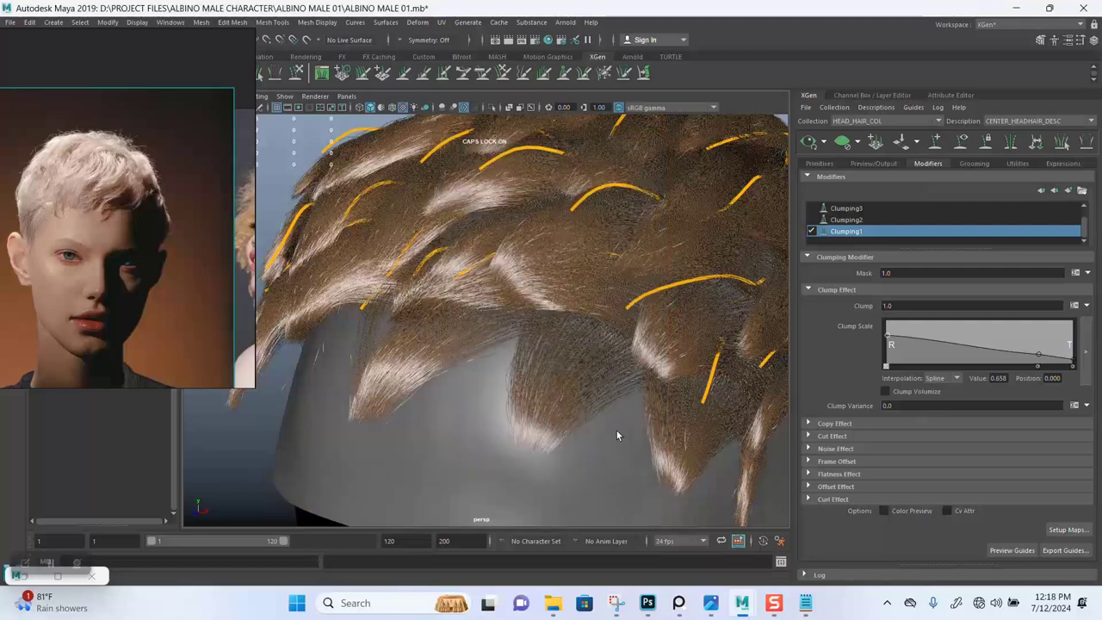
- Toggle Clumping2 off and on and disable Clumping3, orbiting around the back of the head
{"action": "left_click", "coordinate": [849, 220]}
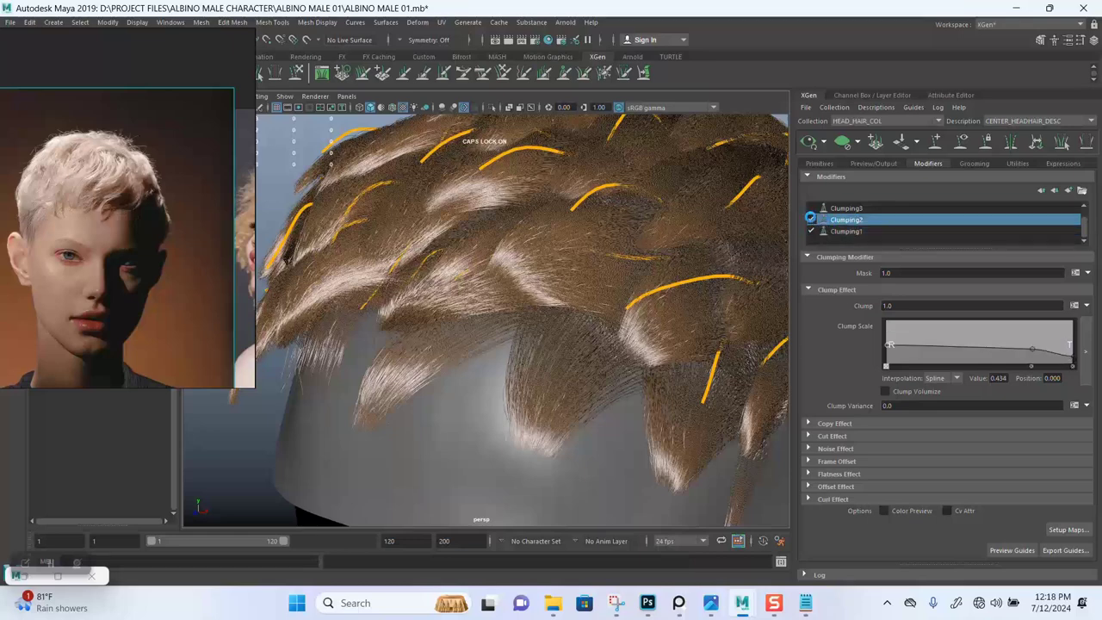
{"action": "left_click", "coordinate": [811, 220]}
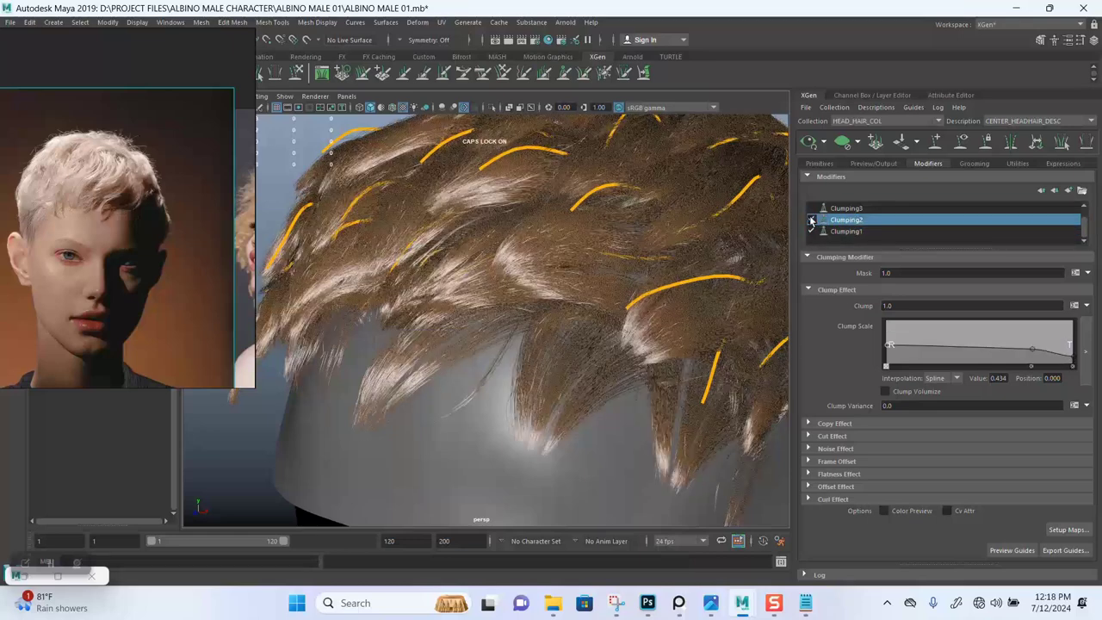
{"action": "left_click", "coordinate": [811, 221]}
{"action": "left_click", "coordinate": [813, 209]}
{"action": "left_click_drag", "start_coordinate": [679, 303], "coordinate": [573, 313], "text": "alt"}
{"action": "left_click_drag", "start_coordinate": [596, 299], "coordinate": [511, 305], "text": "alt"}
{"action": "right_click_drag", "start_coordinate": [511, 305], "coordinate": [727, 249], "text": "alt"}
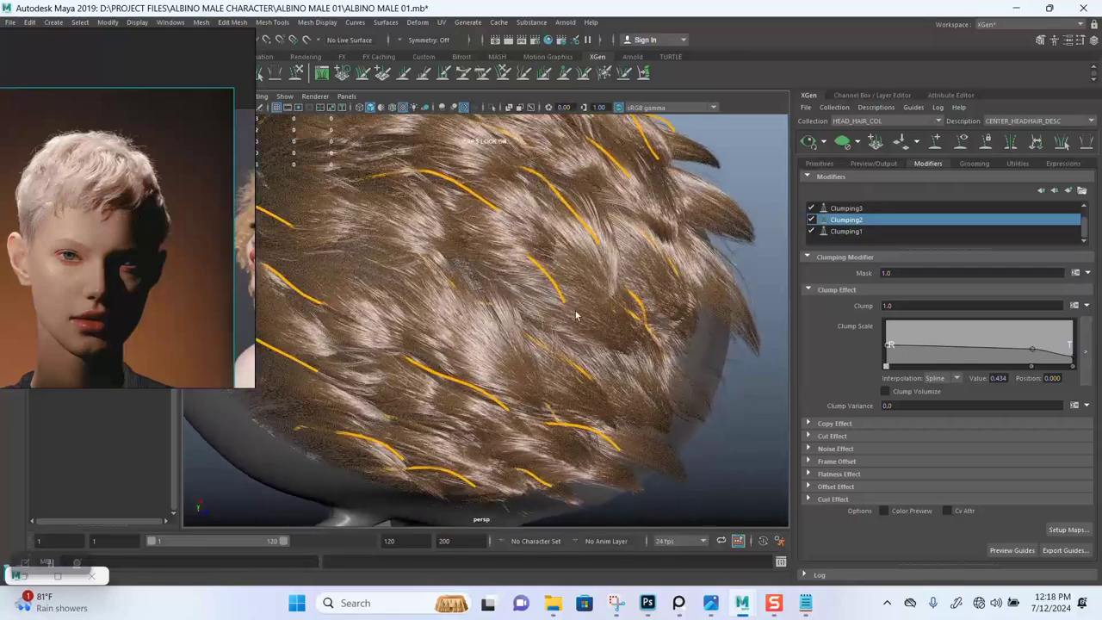
- Flip Clumping3 off and on to compare, leaving all three clumping modifiers enabled
{"action": "left_click", "coordinate": [828, 208]}
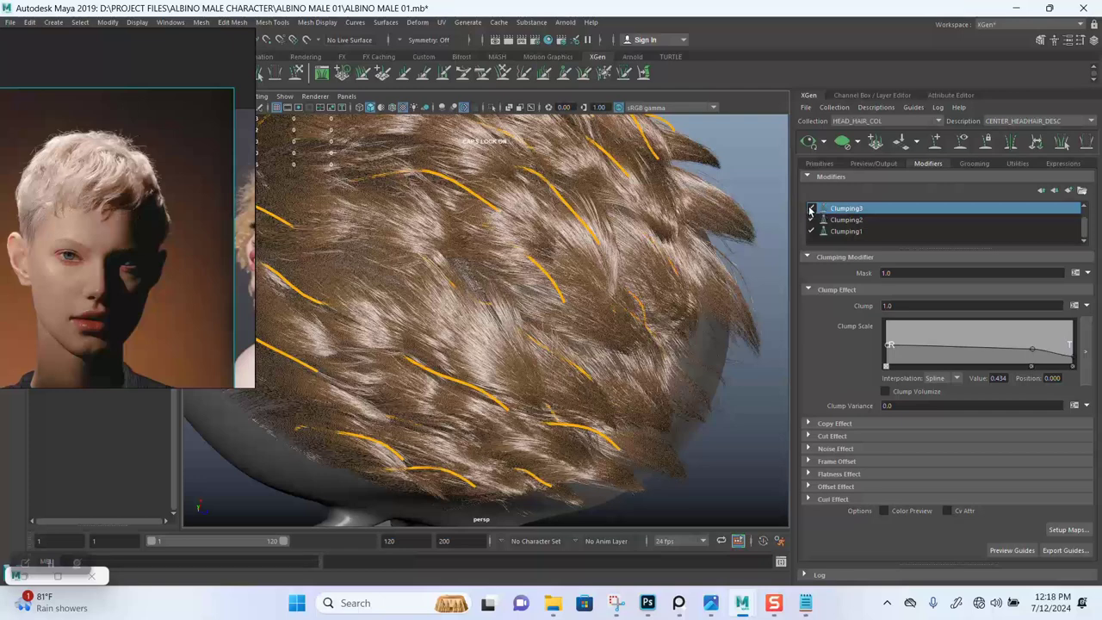
{"action": "left_click", "coordinate": [810, 209]}
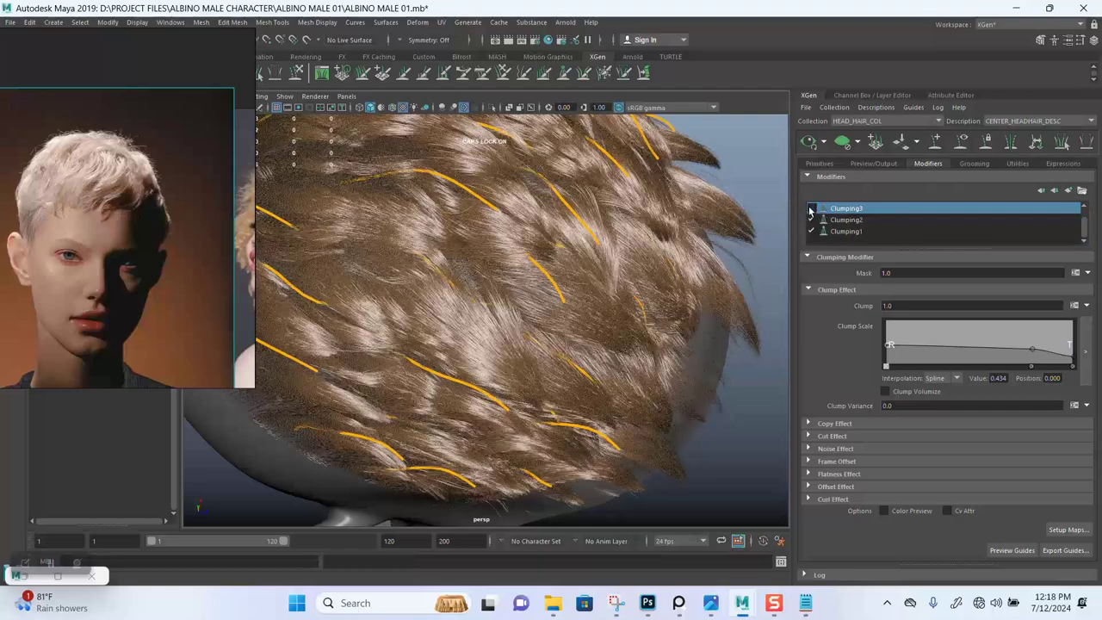
{"action": "left_click", "coordinate": [810, 208]}
{"action": "left_click", "coordinate": [809, 208]}
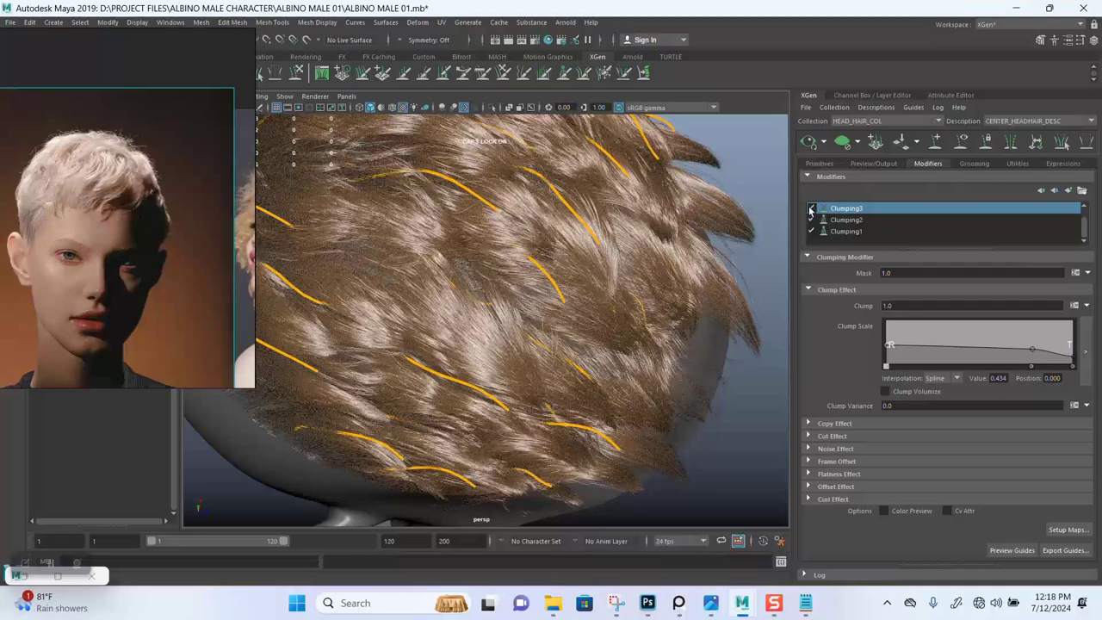
{"action": "left_click_drag", "start_coordinate": [535, 344], "coordinate": [556, 321], "text": "alt"}
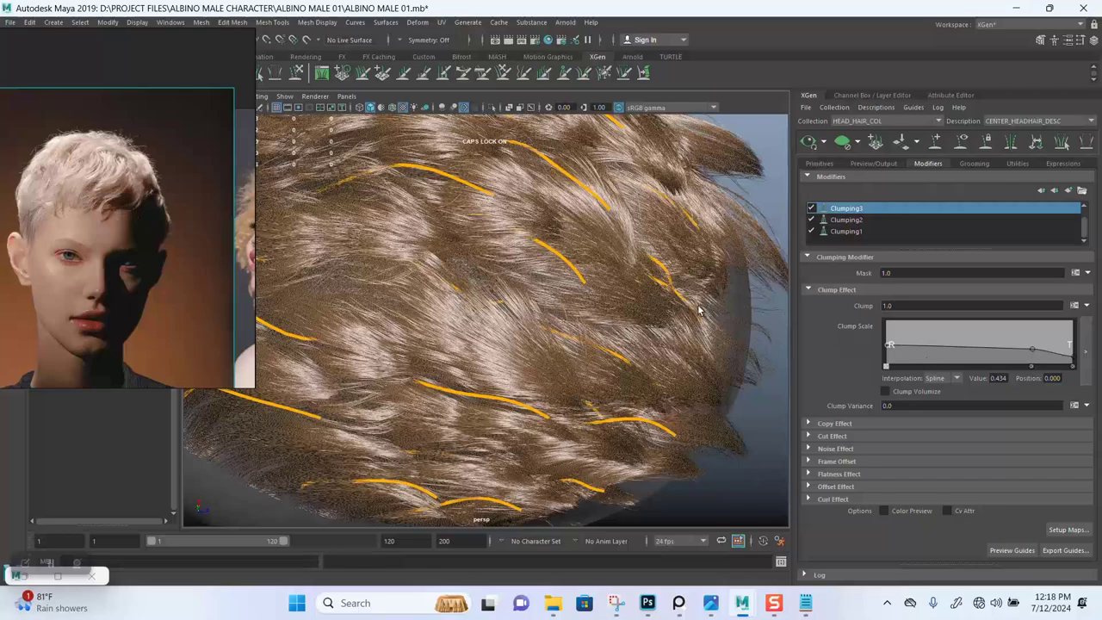
{"action": "left_click_drag", "start_coordinate": [639, 301], "coordinate": [645, 332], "text": "alt"}
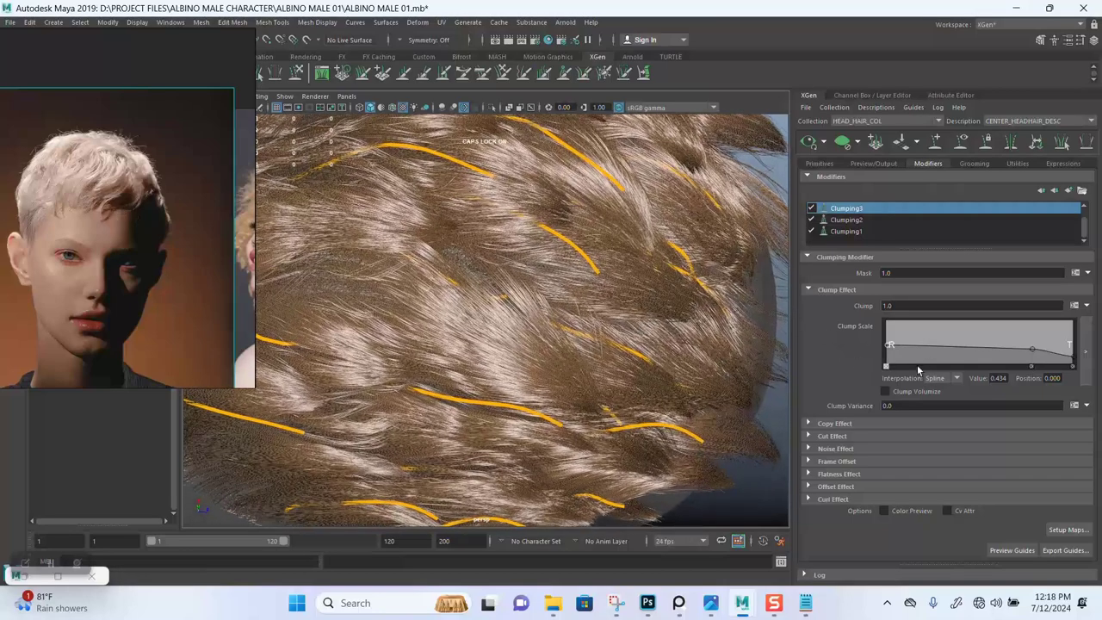
- Add a middle point to Clumping3's Clump Scale curve and check the back of the head
{"action": "left_click_drag", "start_coordinate": [576, 290], "coordinate": [573, 320], "text": "alt"}
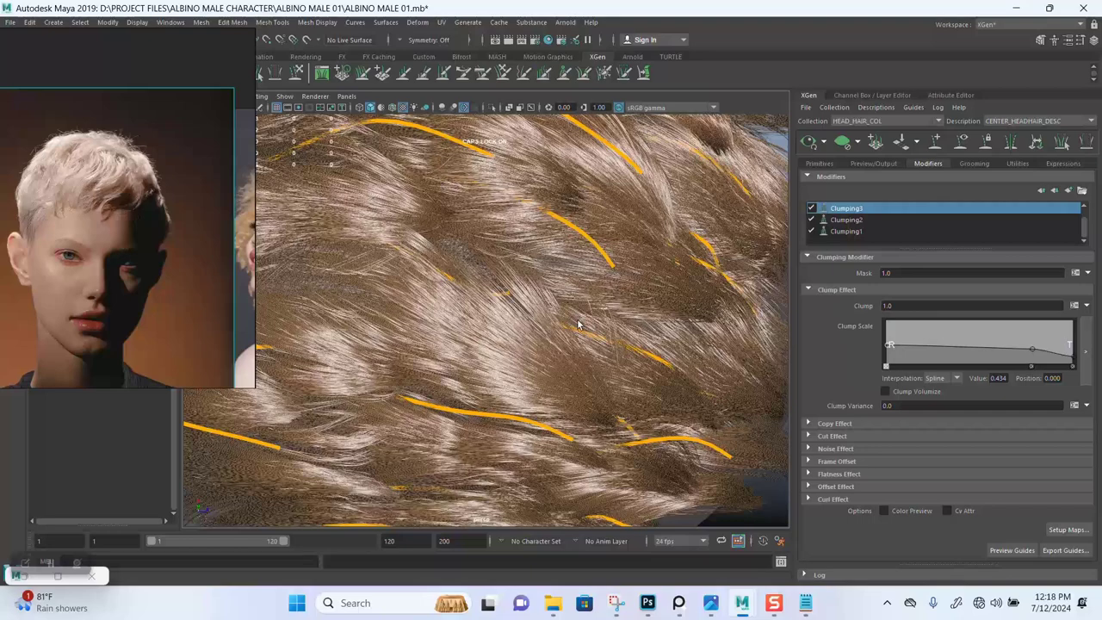
{"action": "left_click", "coordinate": [1031, 347]}
{"action": "left_click", "coordinate": [996, 345]}
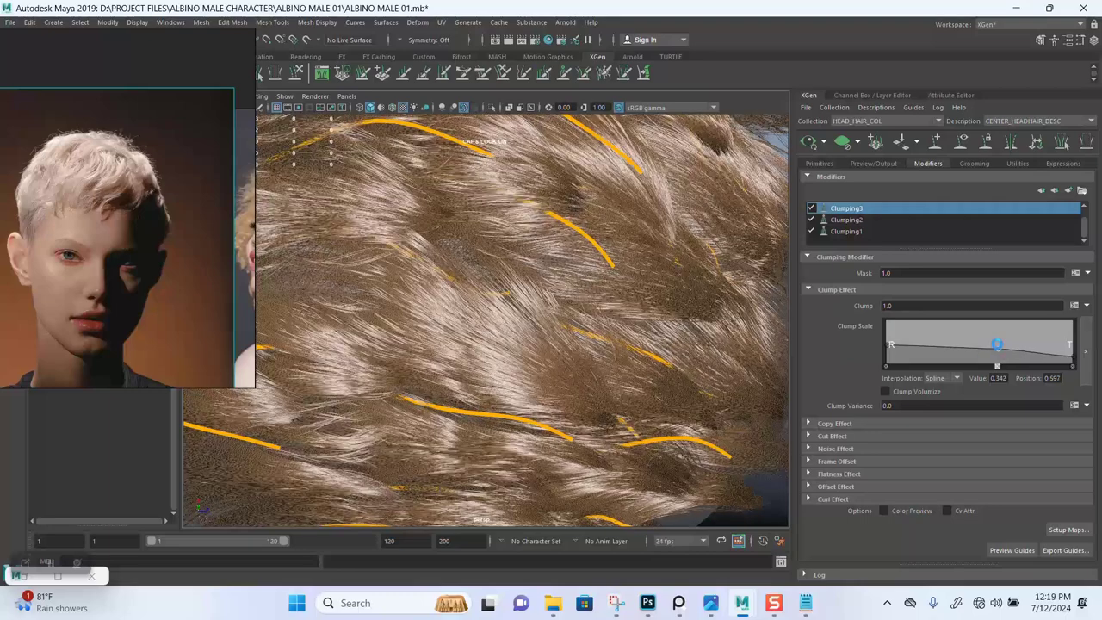
{"action": "left_click_drag", "start_coordinate": [996, 333], "coordinate": [995, 331]}
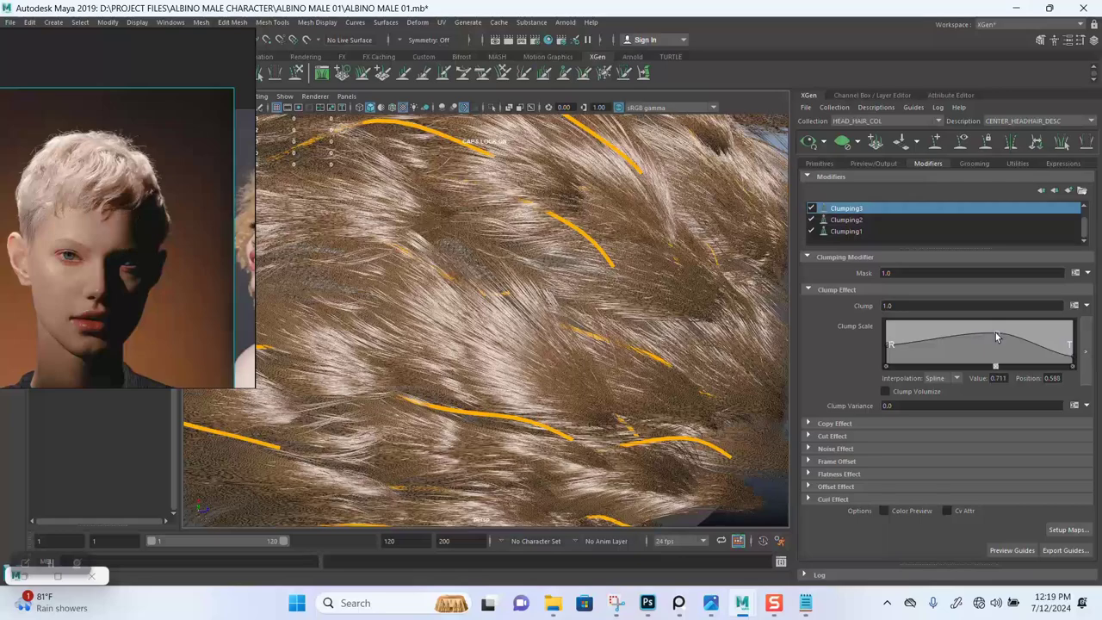
{"action": "scroll", "coordinate": [556, 349], "scroll_direction": "down", "scroll_amount": 5}
{"action": "mouse_move", "coordinate": [556, 349]}
{"action": "left_mouse_down", "text": "alt"}
{"action": "mouse_move", "coordinate": [568, 292]}
{"action": "mouse_move", "coordinate": [544, 294]}
{"action": "mouse_move", "coordinate": [560, 340]}
{"action": "left_mouse_up", "text": "alt"}
{"action": "scroll", "coordinate": [544, 294], "scroll_direction": "up", "scroll_amount": 4}
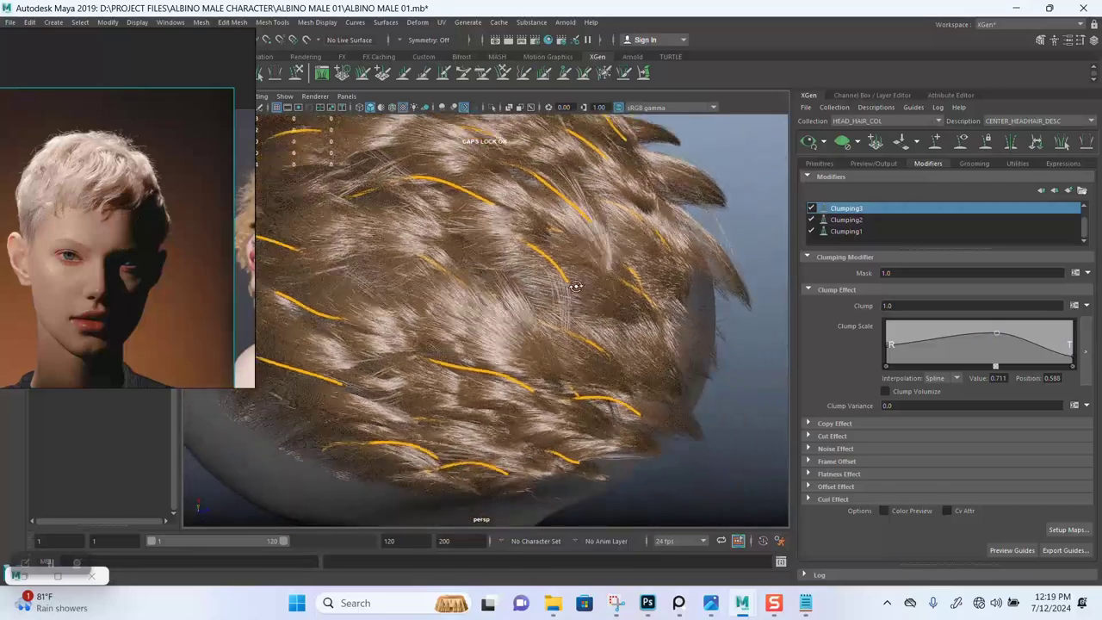
{"action": "scroll", "coordinate": [544, 293], "scroll_direction": "up", "scroll_amount": 3}
- Toggle Clumping3 off and on to compare its effect from the back of the head
{"action": "left_click", "coordinate": [810, 207]}
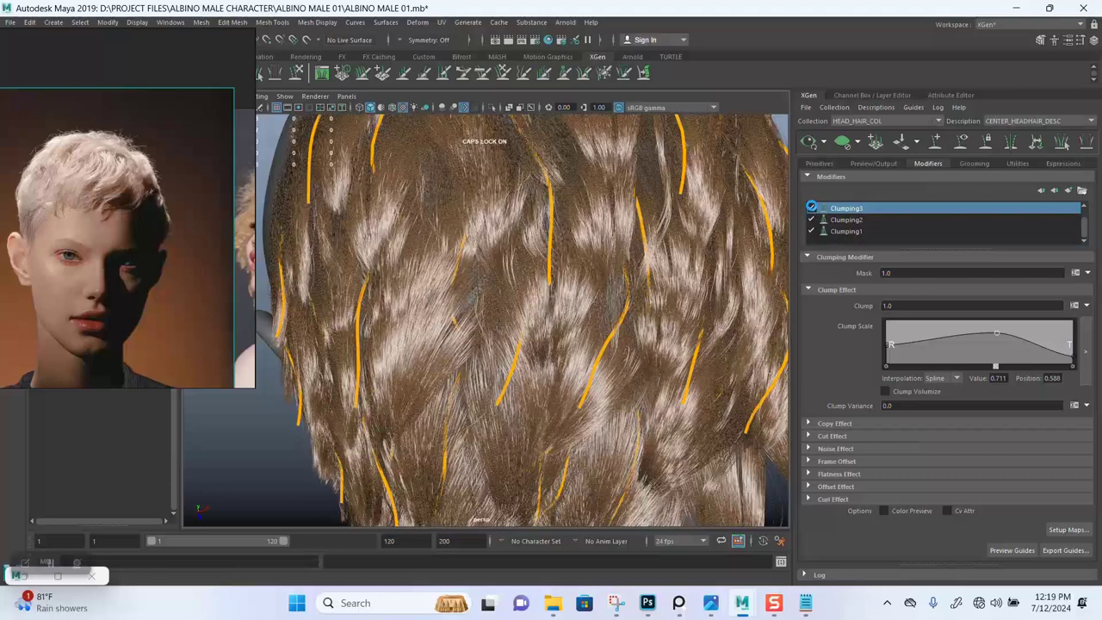
{"action": "left_click", "coordinate": [811, 207]}
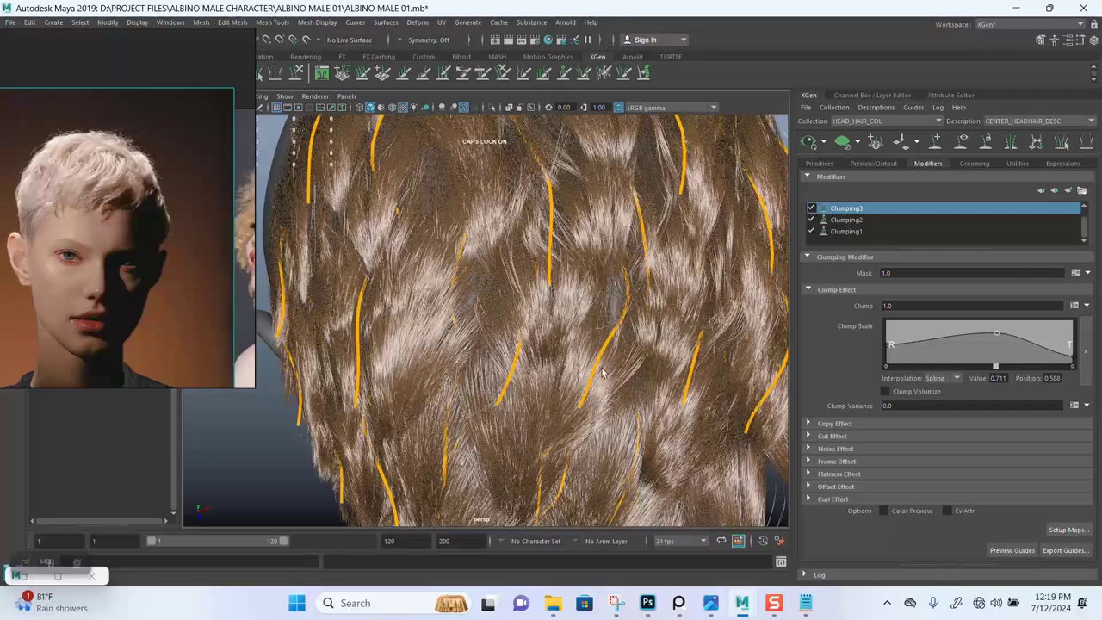
{"action": "scroll", "coordinate": [602, 372], "scroll_direction": "down", "scroll_amount": 5}
{"action": "left_click_drag", "start_coordinate": [546, 283], "coordinate": [545, 264], "text": "alt"}
{"action": "scroll", "coordinate": [591, 371], "scroll_direction": "up", "scroll_amount": 3}
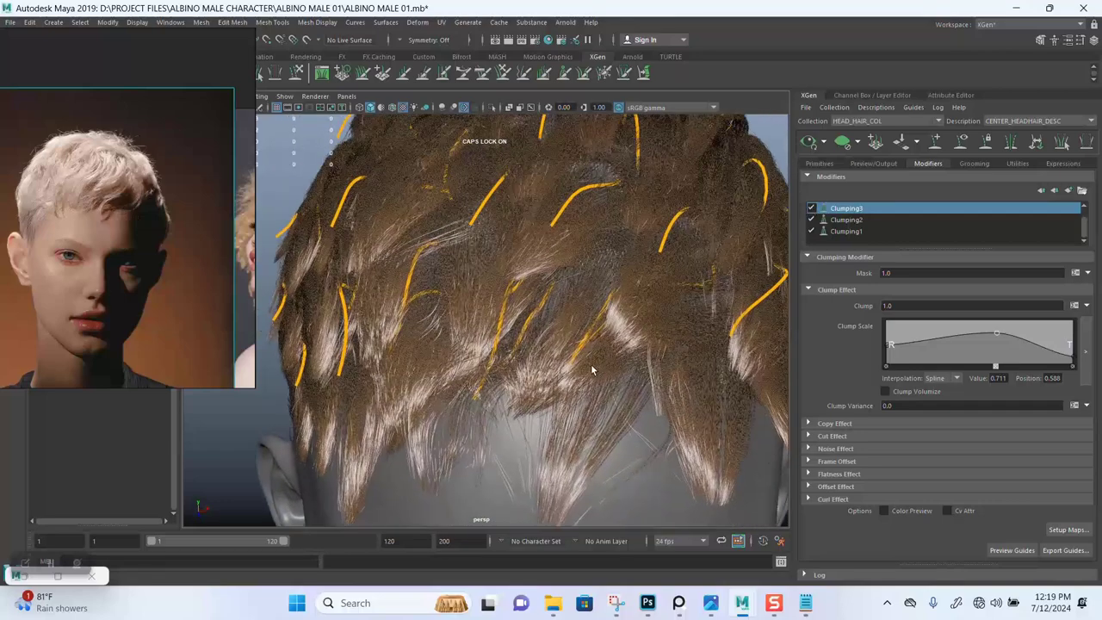
- Keep Clumping3 on and lower its middle Clump Scale point to 0.526 at position 0.578
{"action": "left_click", "coordinate": [810, 207]}
{"action": "left_click", "coordinate": [811, 207]}
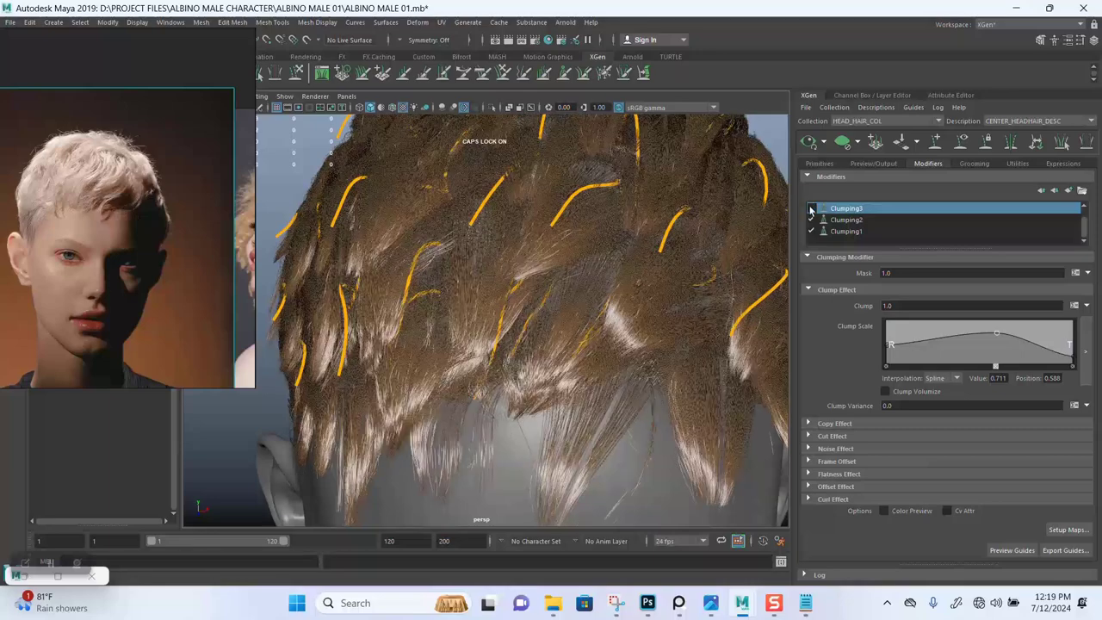
{"action": "left_click", "coordinate": [811, 208]}
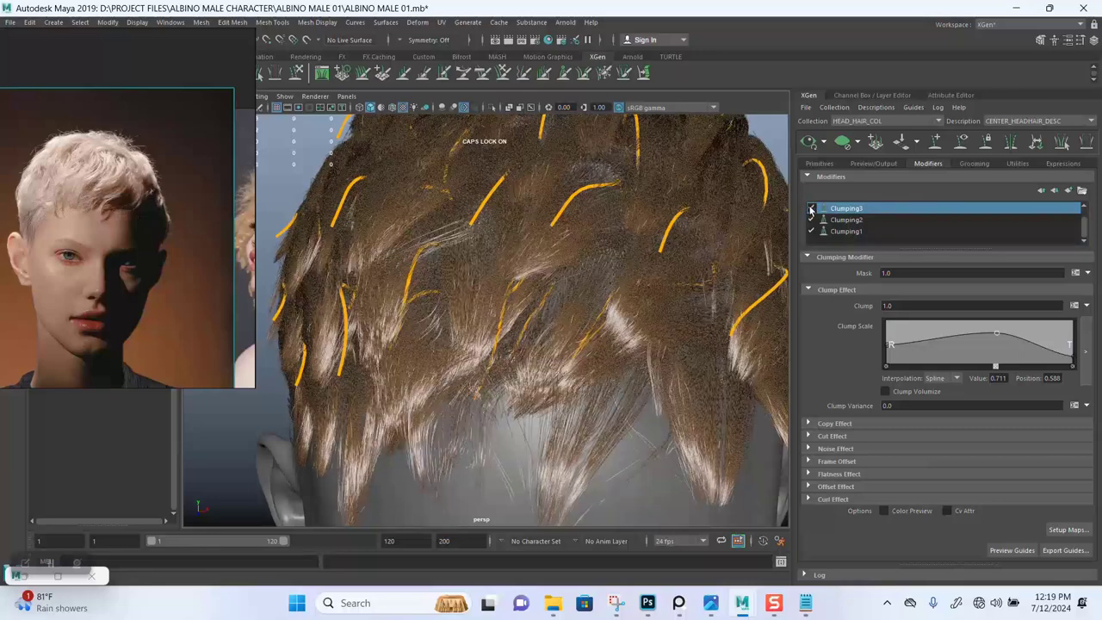
{"action": "left_click_drag", "start_coordinate": [996, 335], "coordinate": [993, 342]}
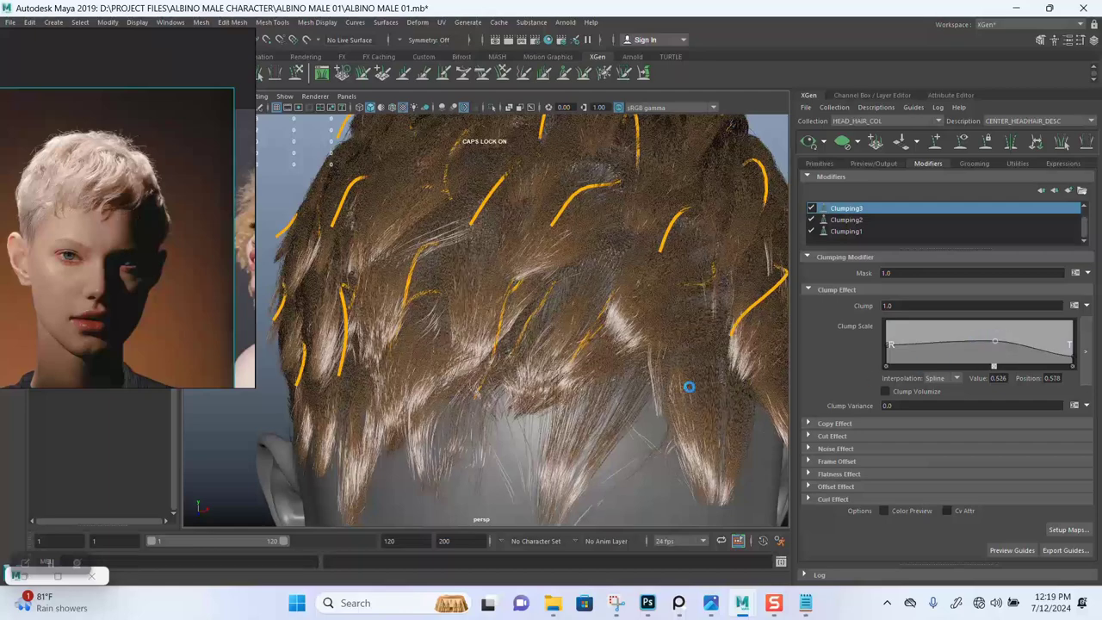
{"action": "right_click_drag", "start_coordinate": [650, 391], "coordinate": [546, 298], "text": "alt"}
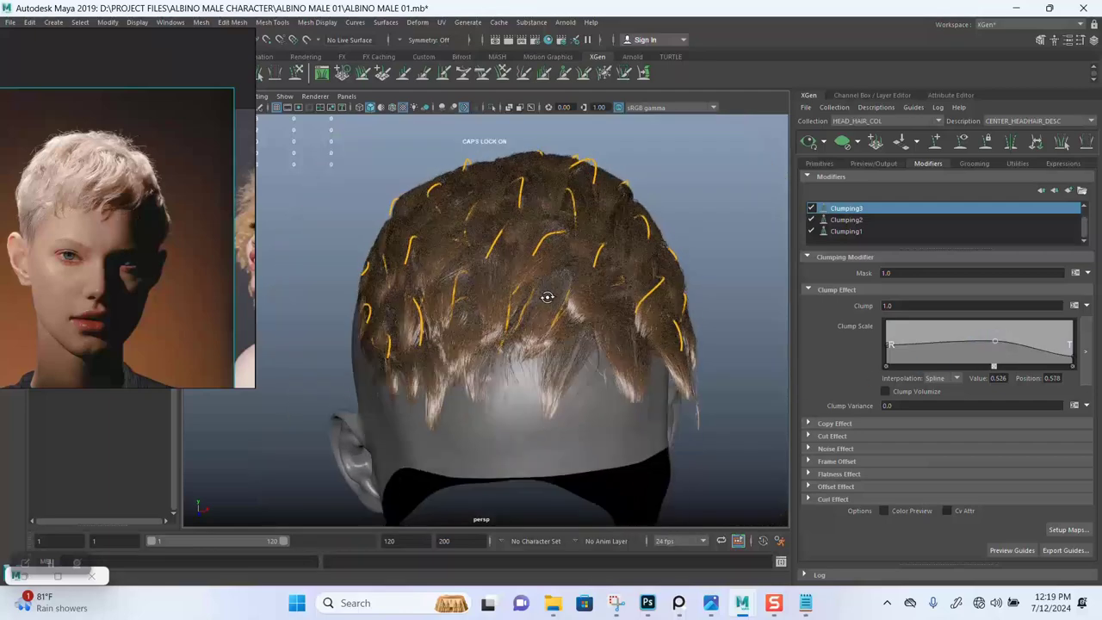
- Compare the top of the hair with Clumping2 switched off and back on
{"action": "left_click_drag", "start_coordinate": [545, 298], "coordinate": [629, 303], "text": "alt"}
{"action": "right_click_drag", "start_coordinate": [628, 304], "coordinate": [536, 340], "text": "alt"}
{"action": "left_click_drag", "start_coordinate": [536, 340], "coordinate": [680, 301], "text": "alt"}
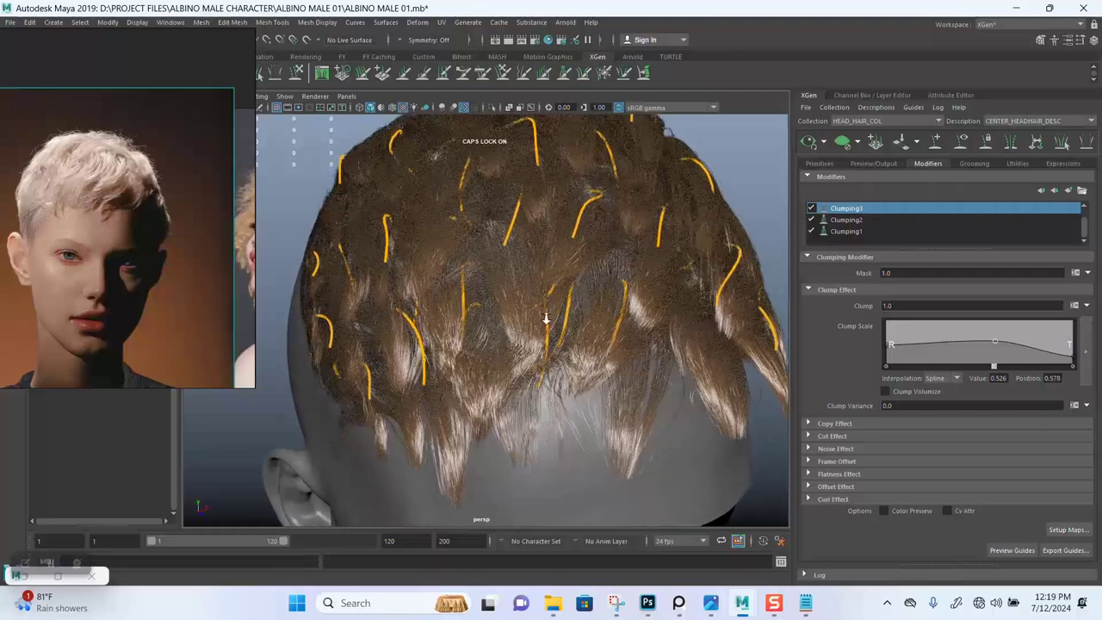
{"action": "right_click_drag", "start_coordinate": [680, 301], "coordinate": [705, 302], "text": "alt"}
{"action": "left_click", "coordinate": [811, 220]}
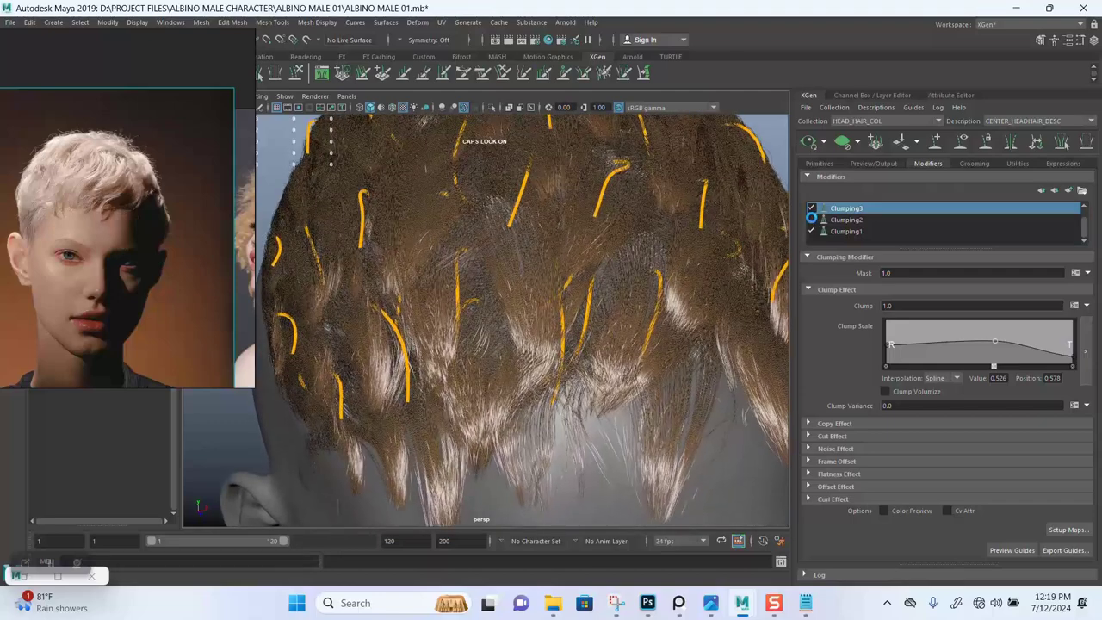
{"action": "left_click", "coordinate": [810, 219]}
{"action": "mouse_move", "coordinate": [609, 337]}
{"action": "left_mouse_down", "text": "alt"}
{"action": "mouse_move", "coordinate": [517, 320]}
{"action": "mouse_move", "coordinate": [484, 361]}
{"action": "mouse_move", "coordinate": [527, 331]}
{"action": "mouse_move", "coordinate": [612, 329]}
{"action": "mouse_move", "coordinate": [564, 333]}
{"action": "mouse_move", "coordinate": [582, 349]}
{"action": "mouse_move", "coordinate": [620, 340]}
{"action": "left_mouse_up", "text": "alt"}
- Disable Clumping3 and Clumping2, then select Clumping1's root Clump Scale point
{"action": "left_click", "coordinate": [811, 208]}
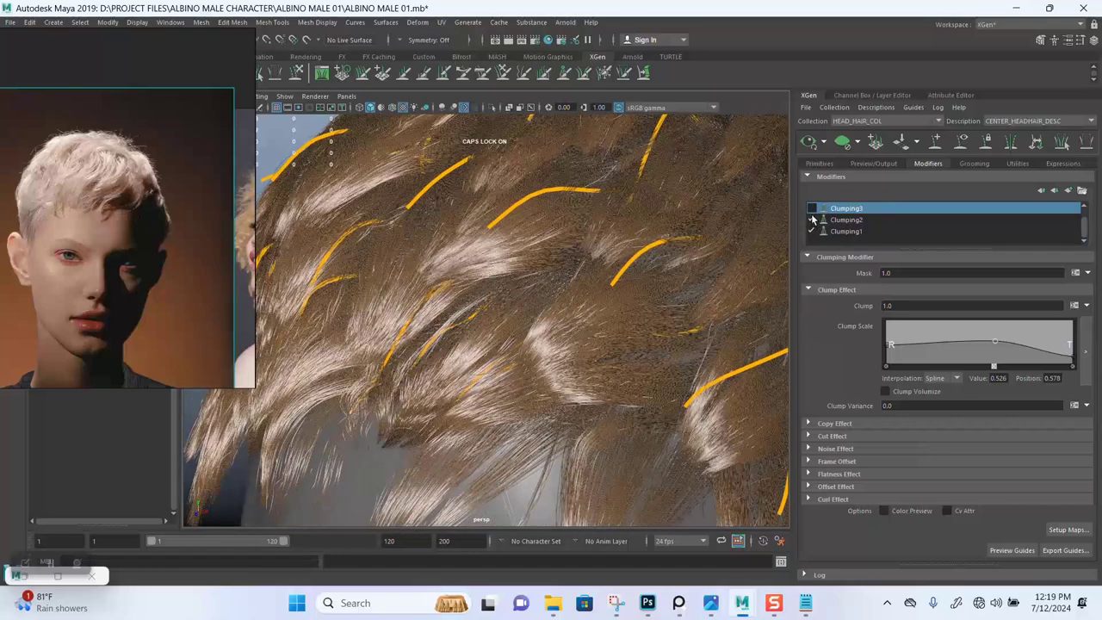
{"action": "left_click", "coordinate": [811, 220]}
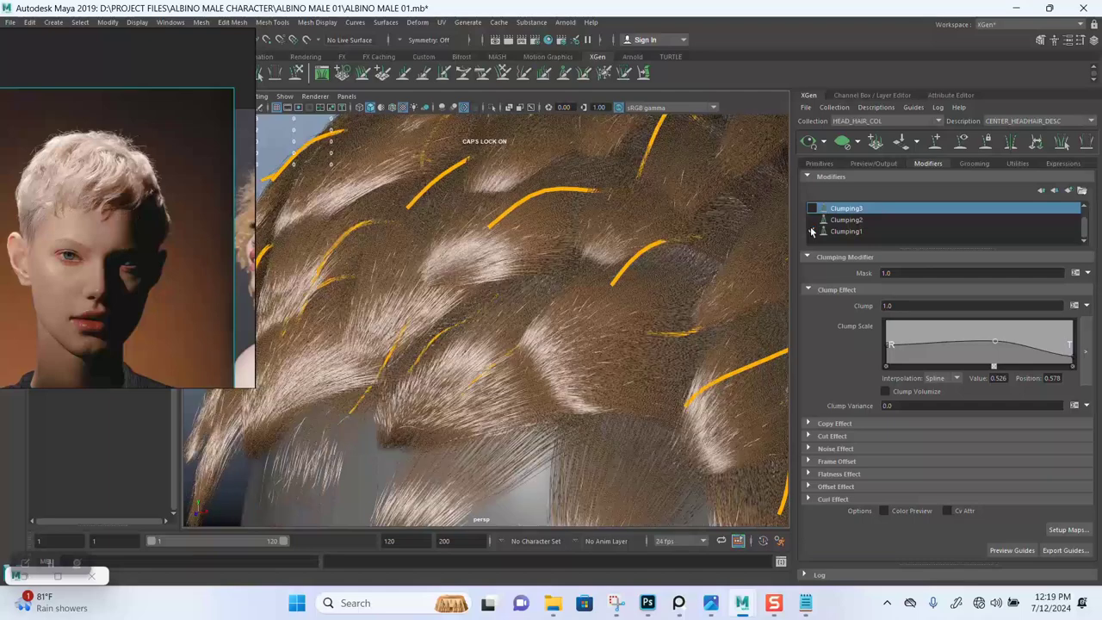
{"action": "left_click", "coordinate": [842, 230]}
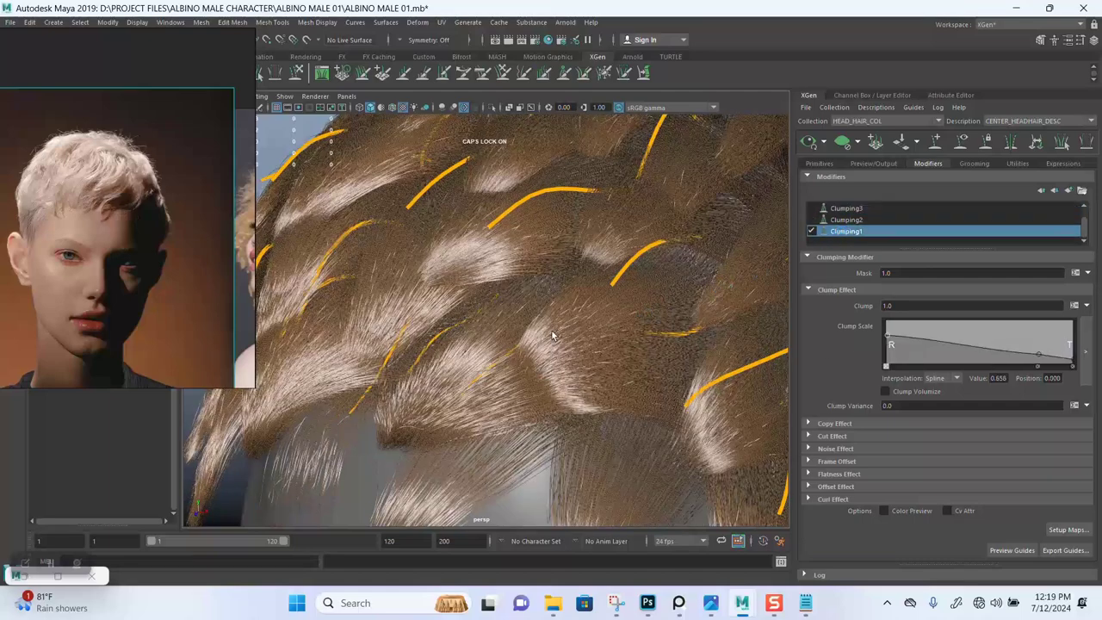
{"action": "left_click_drag", "start_coordinate": [555, 353], "coordinate": [495, 347], "text": "alt"}
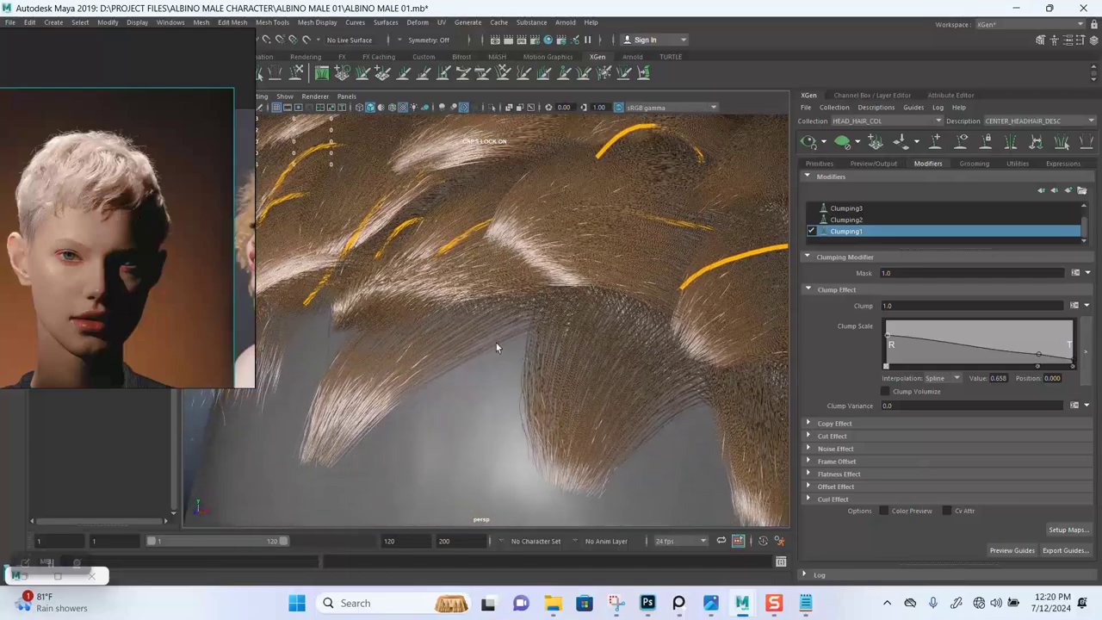
{"action": "left_click", "coordinate": [887, 339]}
- Lower Clumping1's root and near-tip Clump Scale points, undoing a further root change
{"action": "left_click_drag", "start_coordinate": [888, 339], "coordinate": [886, 342]}
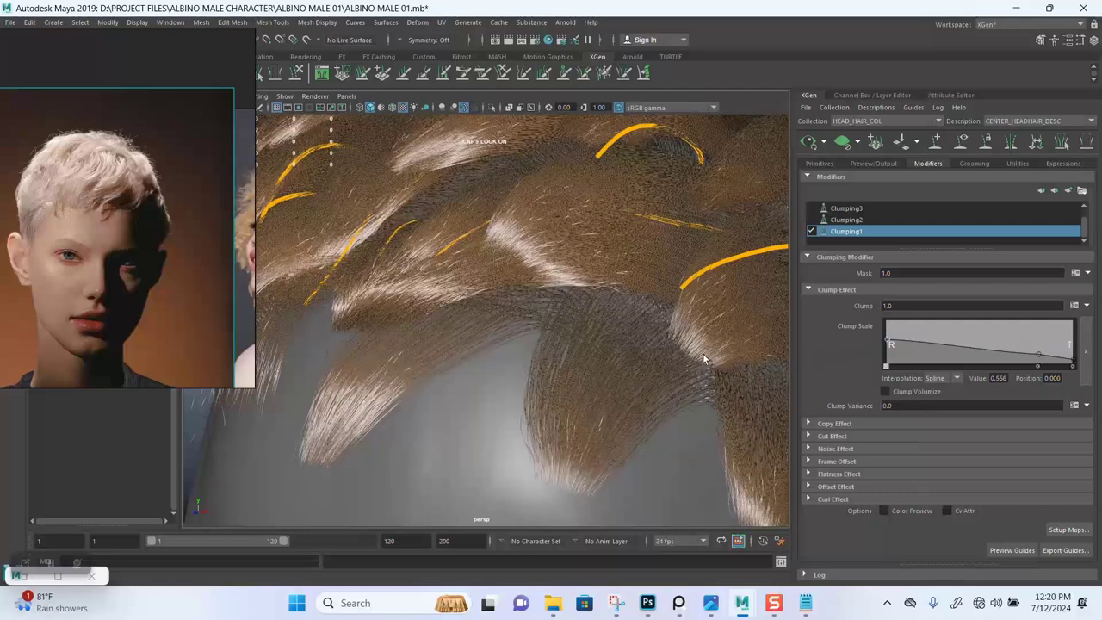
{"action": "scroll", "coordinate": [662, 310], "scroll_direction": "down", "scroll_amount": 5}
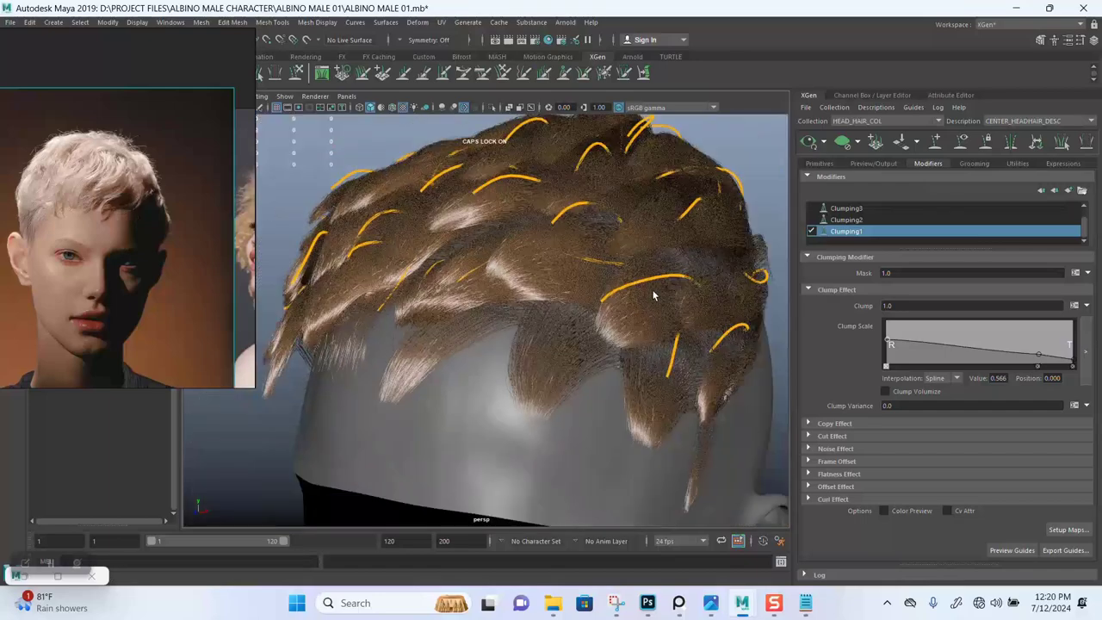
{"action": "scroll", "coordinate": [652, 295], "scroll_direction": "up", "scroll_amount": 5}
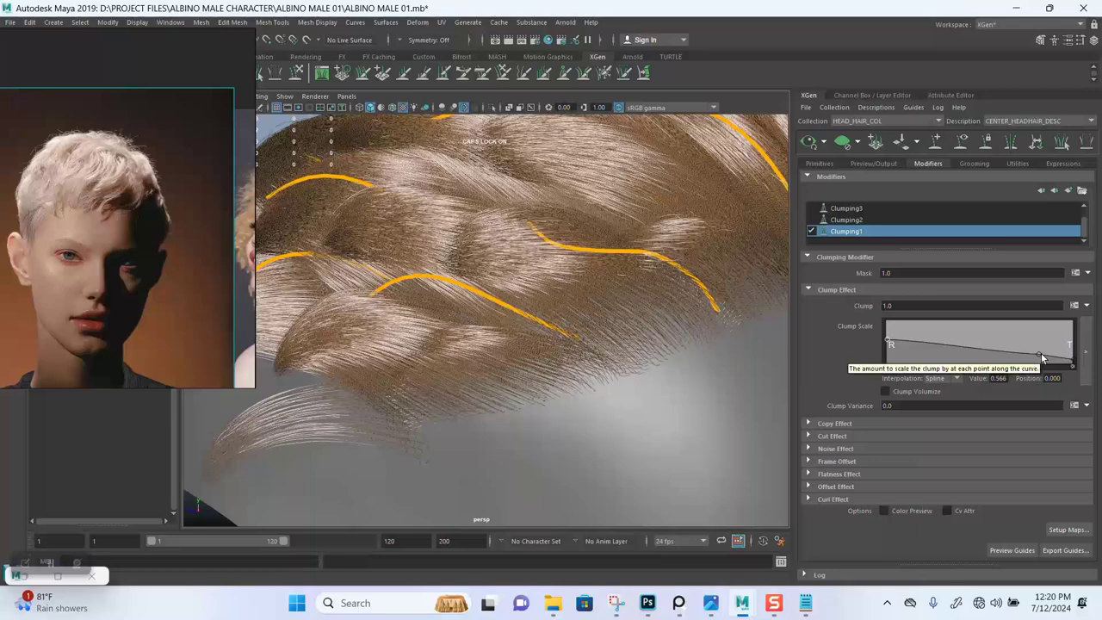
{"action": "left_click", "coordinate": [1039, 356]}
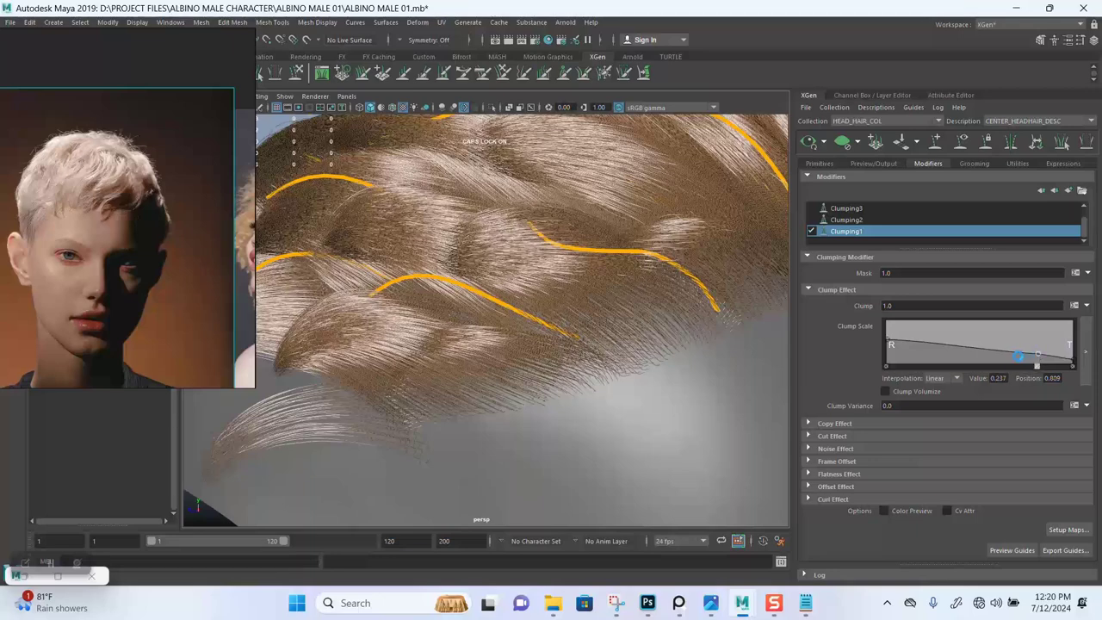
{"action": "left_click_drag", "start_coordinate": [1001, 361], "coordinate": [994, 356]}
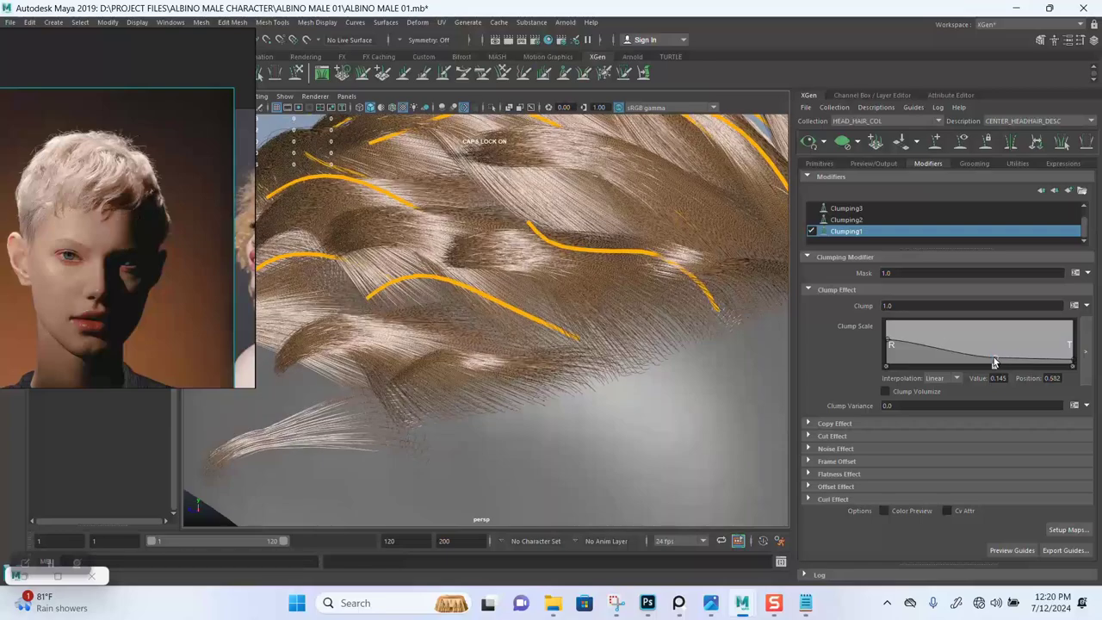
{"action": "right_click_drag", "start_coordinate": [580, 315], "coordinate": [533, 299], "text": "alt"}
{"action": "left_click_drag", "start_coordinate": [534, 299], "coordinate": [654, 357], "text": "alt"}
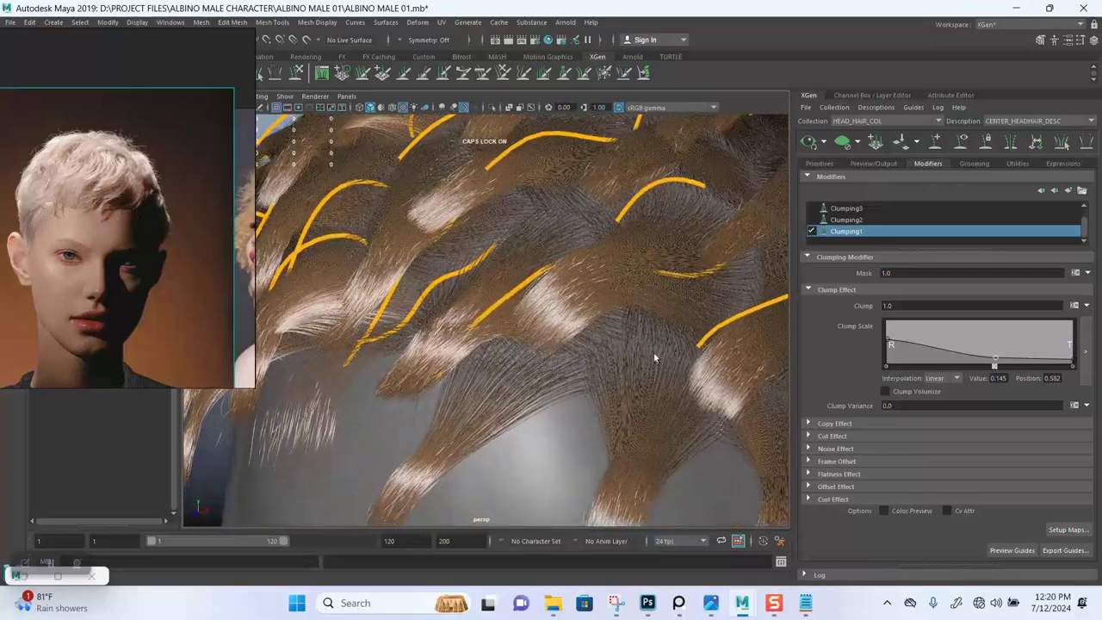
{"action": "left_click", "coordinate": [884, 344]}
{"action": "left_click_drag", "start_coordinate": [882, 346], "coordinate": [882, 350]}
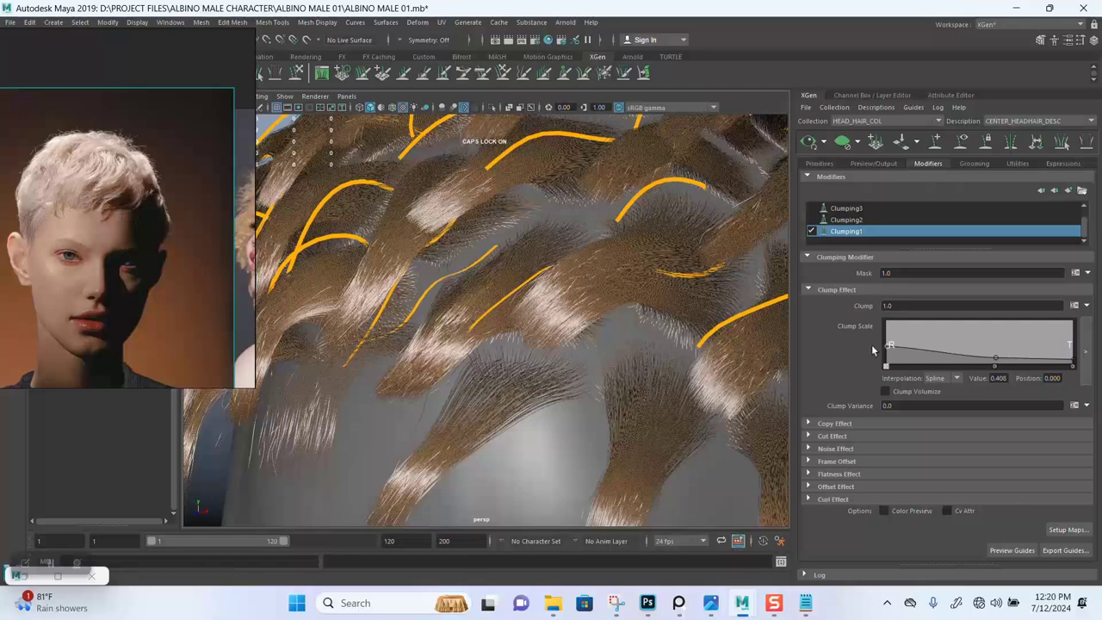
{"action": "key", "text": "ctrl+z"}
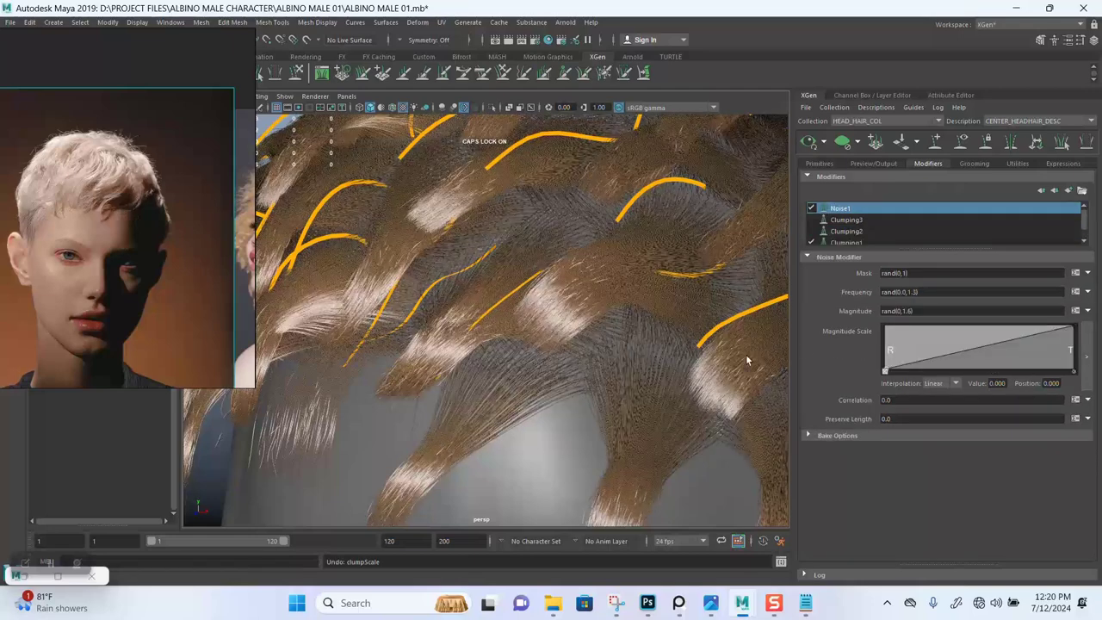
- Turn off Noise1 and drop Clumping1's tip Clump Scale point to 0.000 at position 1.000
{"action": "left_click", "coordinate": [811, 209]}
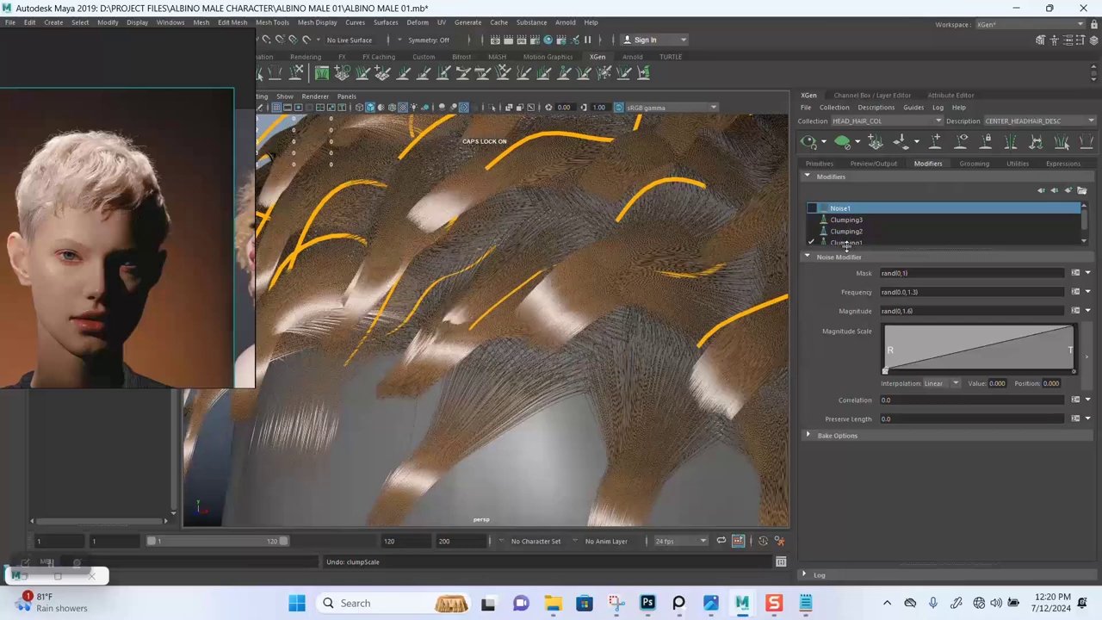
{"action": "left_click", "coordinate": [847, 243]}
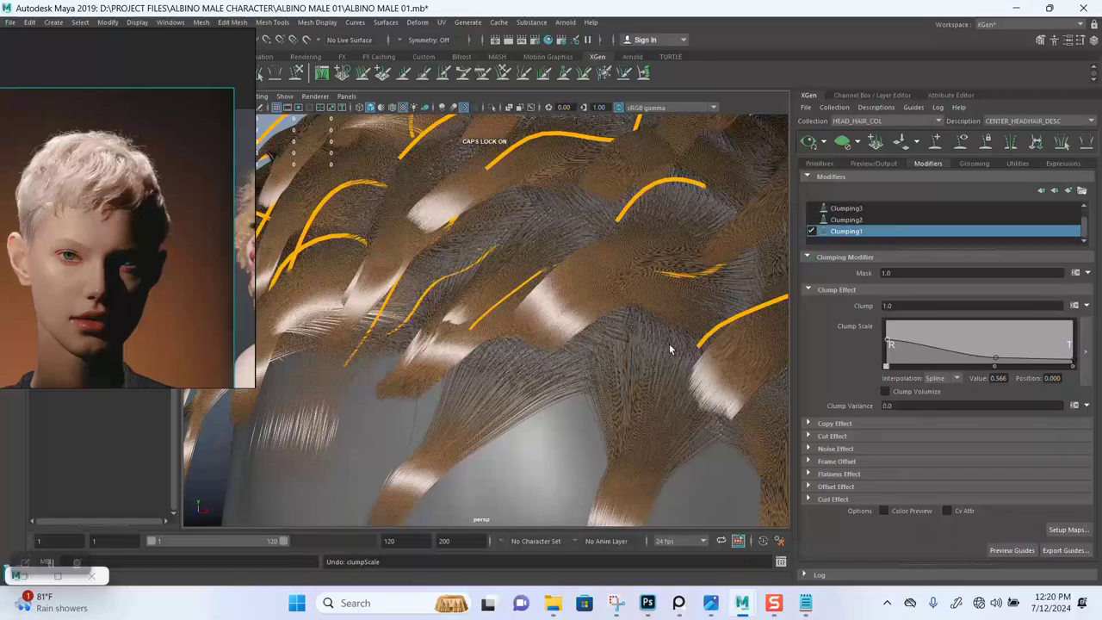
{"action": "left_click_drag", "start_coordinate": [669, 349], "coordinate": [739, 335], "text": "alt"}
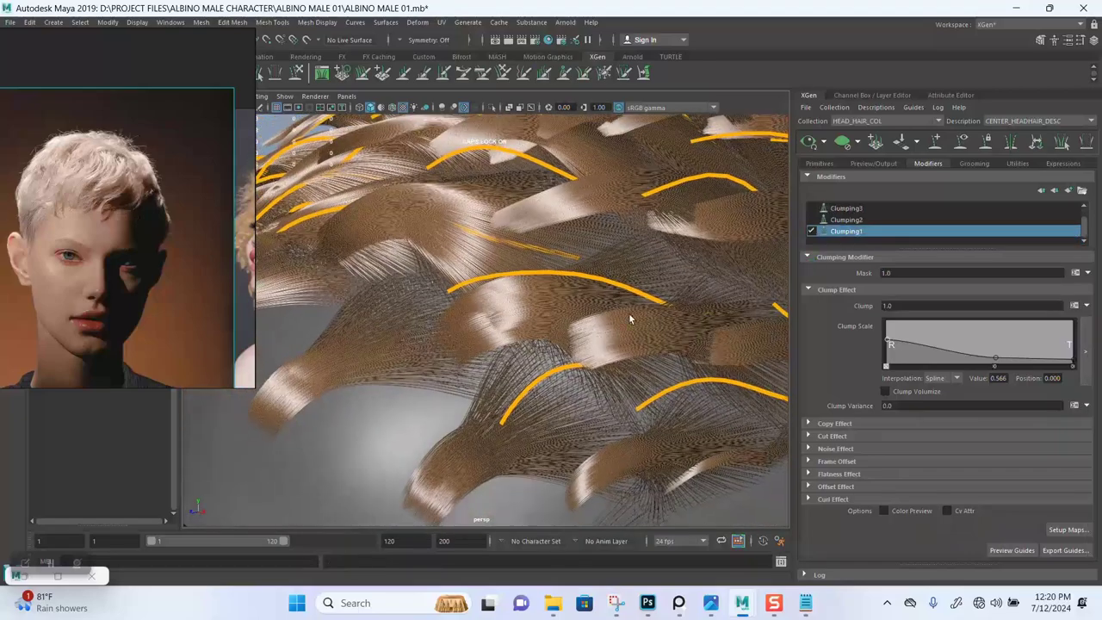
{"action": "mouse_move", "coordinate": [629, 318]}
{"action": "left_mouse_down", "text": "alt"}
{"action": "mouse_move", "coordinate": [580, 312]}
{"action": "mouse_move", "coordinate": [635, 306]}
{"action": "mouse_move", "coordinate": [641, 319]}
{"action": "left_mouse_up", "text": "alt"}
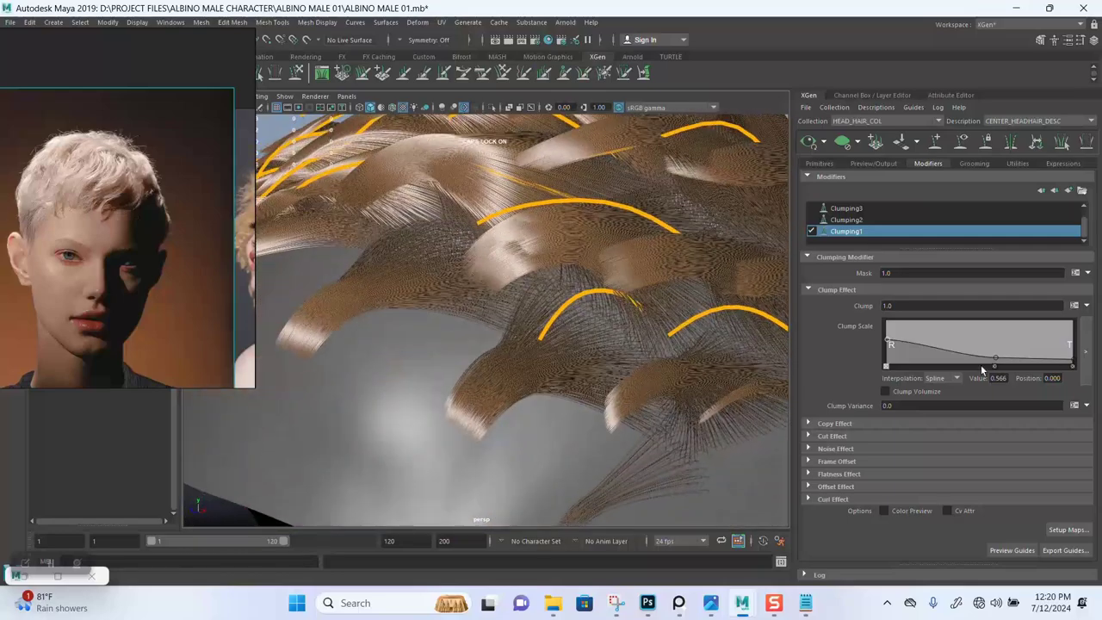
{"action": "left_click", "coordinate": [1072, 364]}
{"action": "left_click_drag", "start_coordinate": [1072, 364], "coordinate": [1075, 365]}
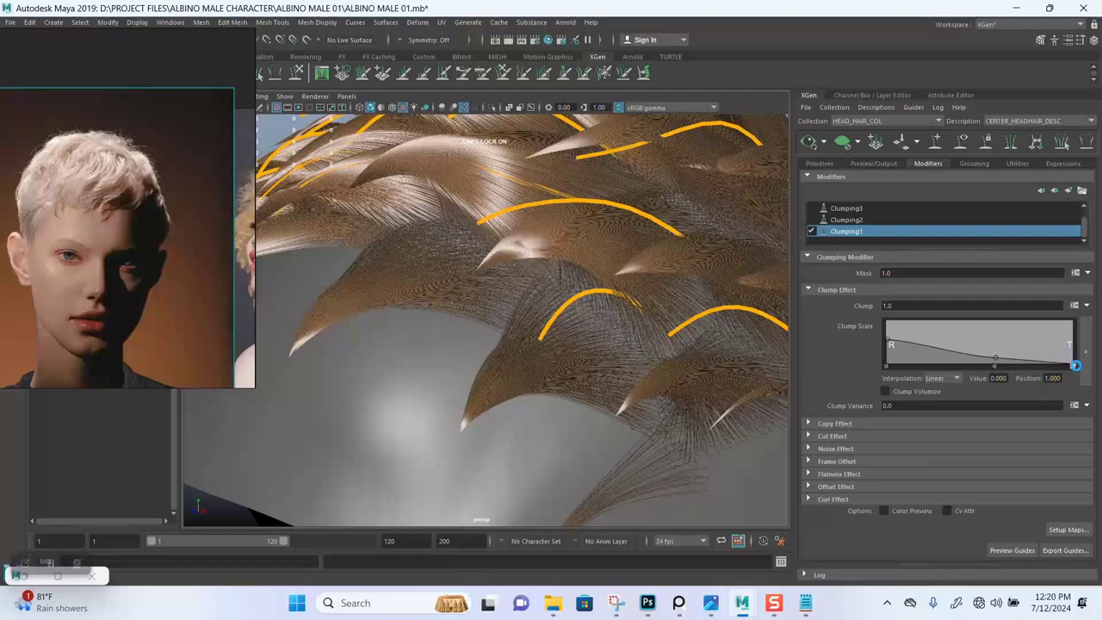
- Re-enable Clumping2 and Clumping3 to compare from the top-back, then disable them and undo
{"action": "left_click", "coordinate": [812, 221]}
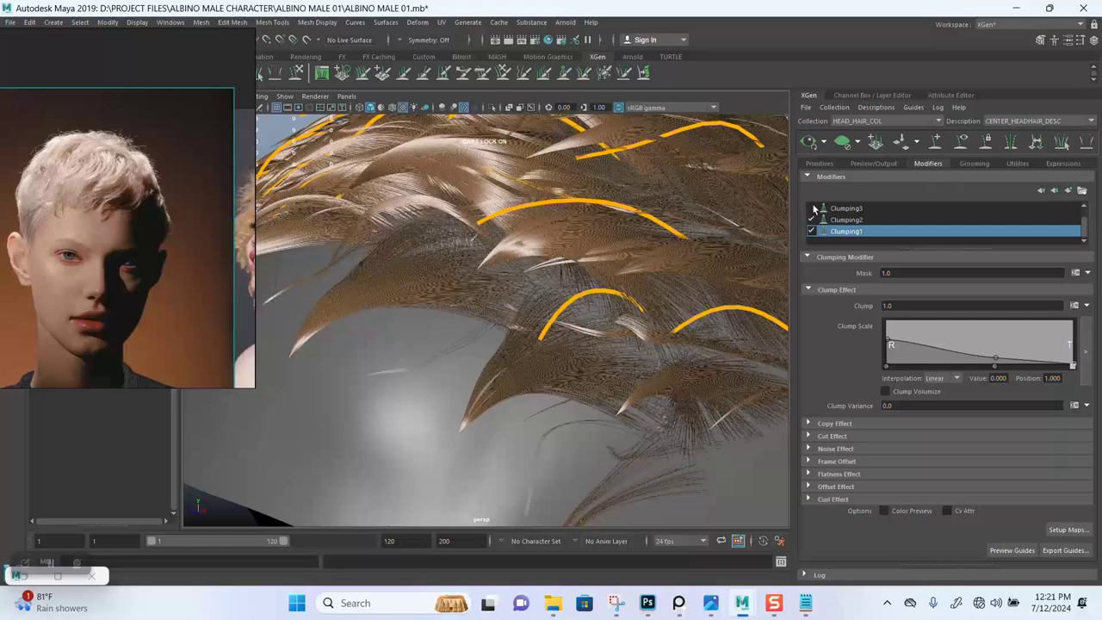
{"action": "left_click", "coordinate": [812, 208]}
{"action": "scroll", "coordinate": [569, 256], "scroll_direction": "down", "scroll_amount": 5}
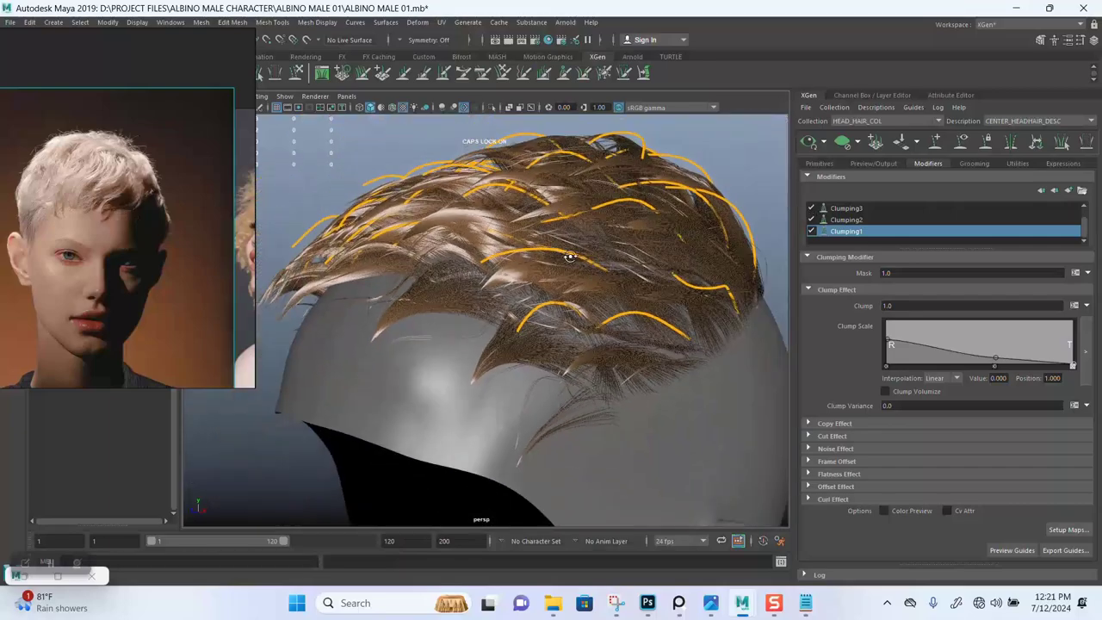
{"action": "left_click_drag", "start_coordinate": [569, 256], "coordinate": [609, 294], "text": "alt"}
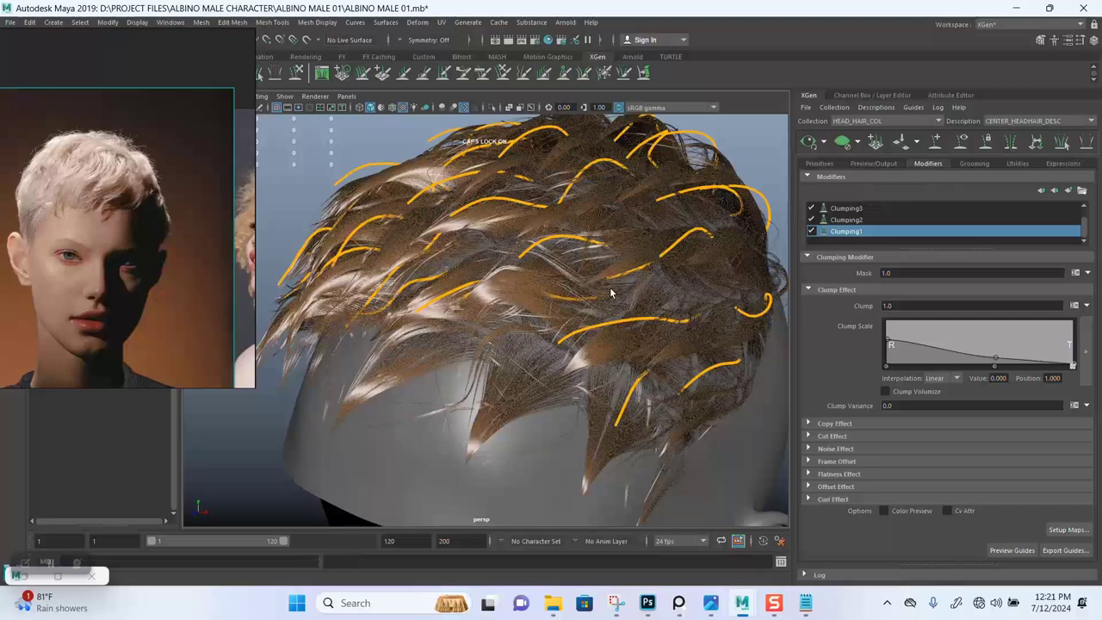
{"action": "left_click", "coordinate": [811, 220]}
{"action": "left_click", "coordinate": [810, 208]}
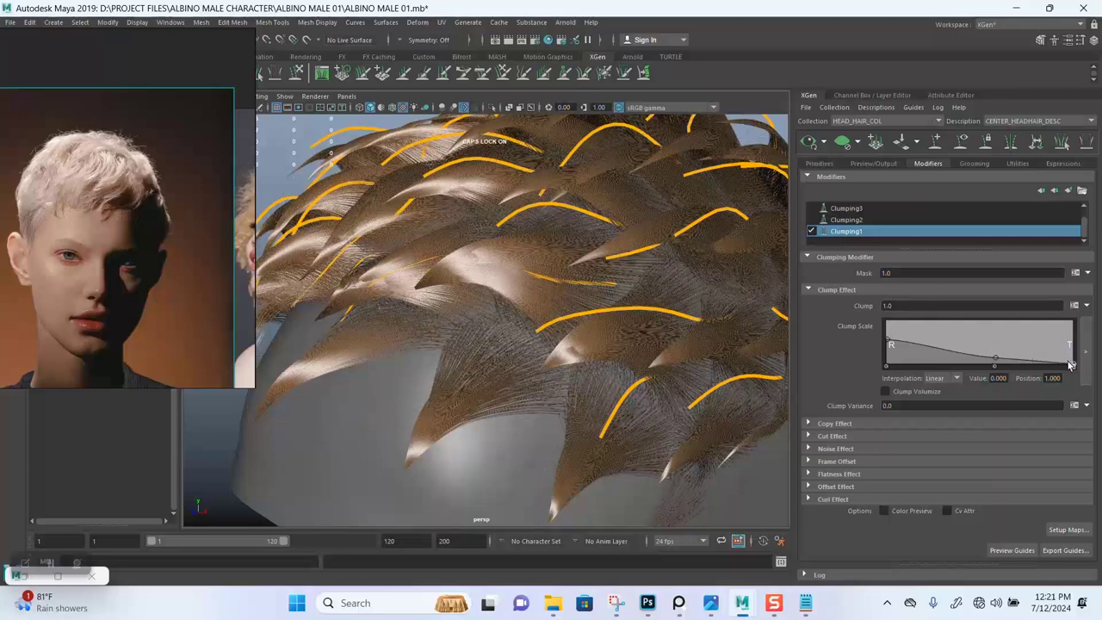
{"action": "key", "text": "ctrl+z"}
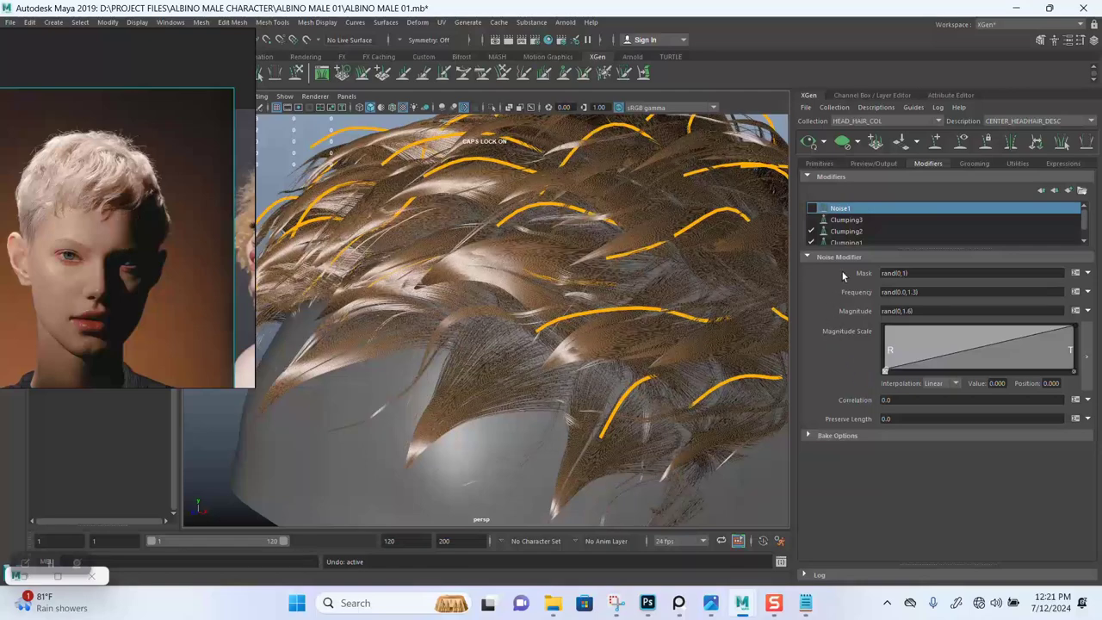
- Re-enable Clumping1 and move its middle Clump Scale key to 0.132 at position 0.751
{"action": "left_click", "coordinate": [811, 241]}
{"action": "left_click", "coordinate": [847, 243]}
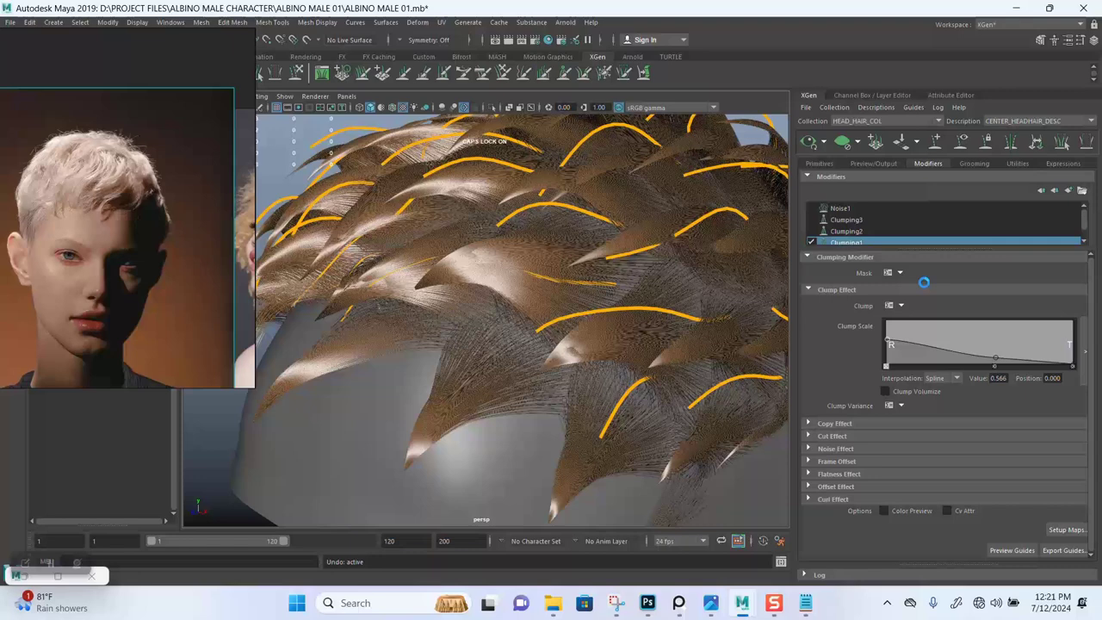
{"action": "left_click", "coordinate": [1072, 362]}
{"action": "left_click_drag", "start_coordinate": [1072, 362], "coordinate": [1057, 358]}
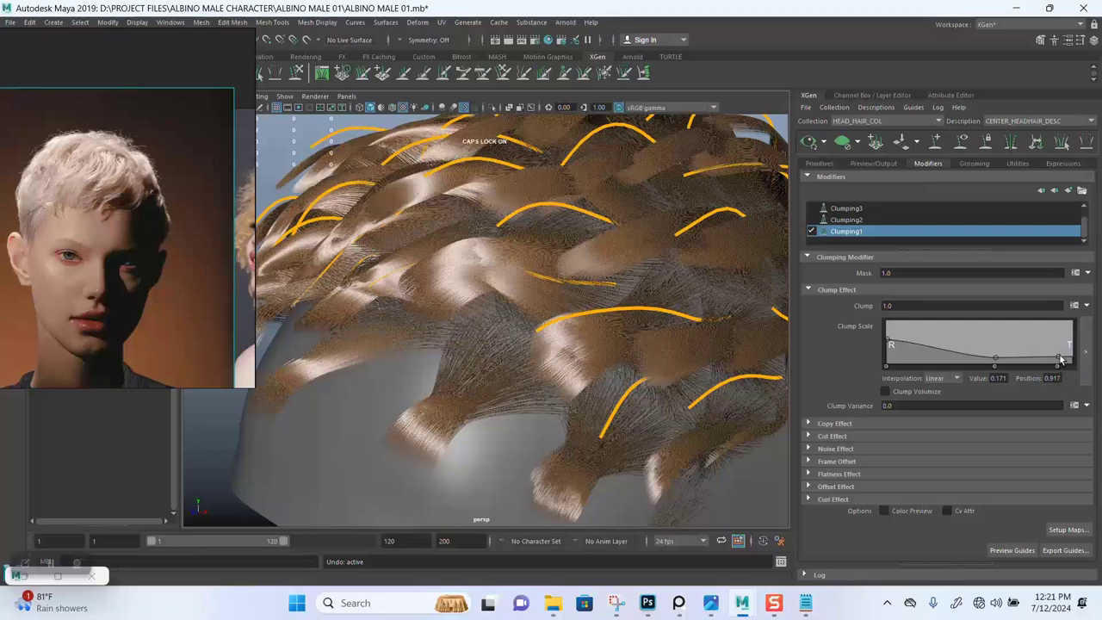
{"action": "left_click_drag", "start_coordinate": [1059, 358], "coordinate": [1075, 362]}
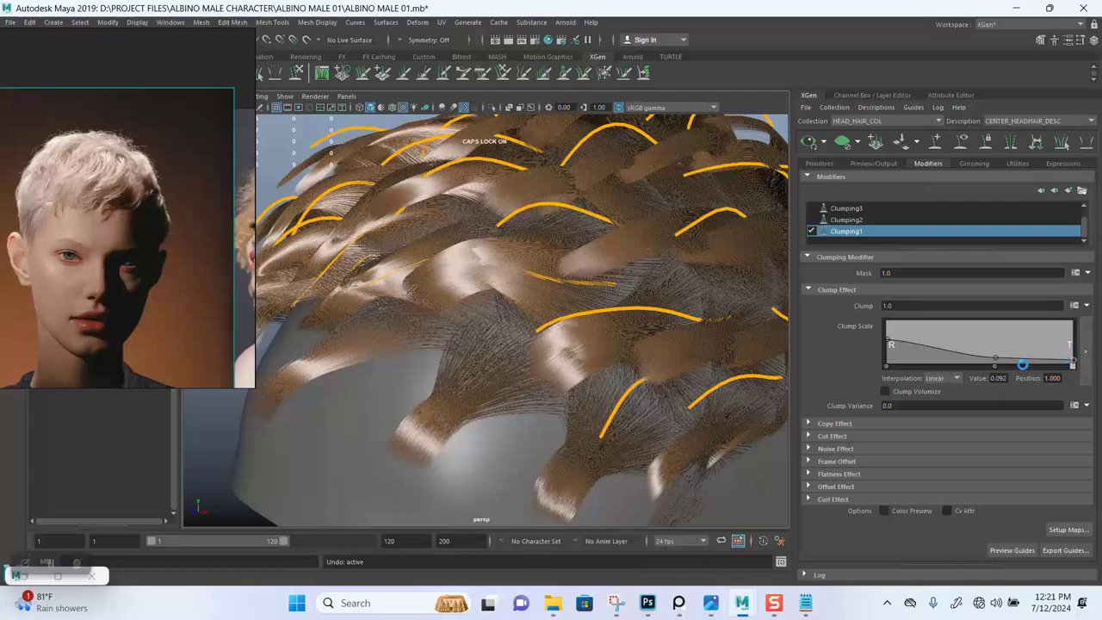
{"action": "left_click", "coordinate": [996, 357]}
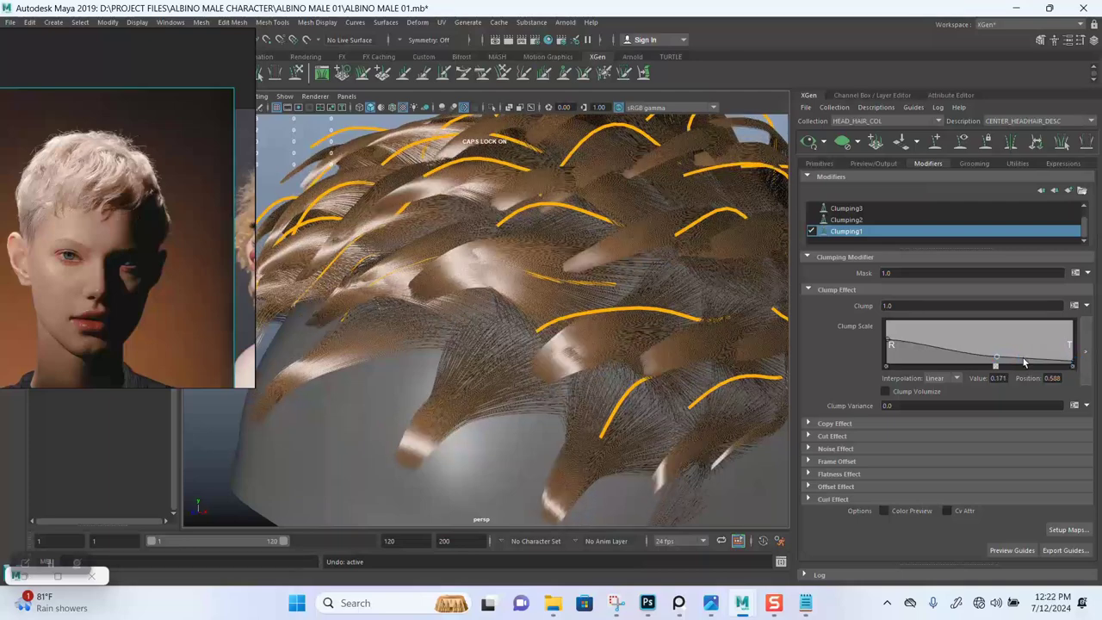
{"action": "left_click_drag", "start_coordinate": [995, 357], "coordinate": [1021, 359]}
{"action": "left_click_drag", "start_coordinate": [1023, 358], "coordinate": [1025, 358]}
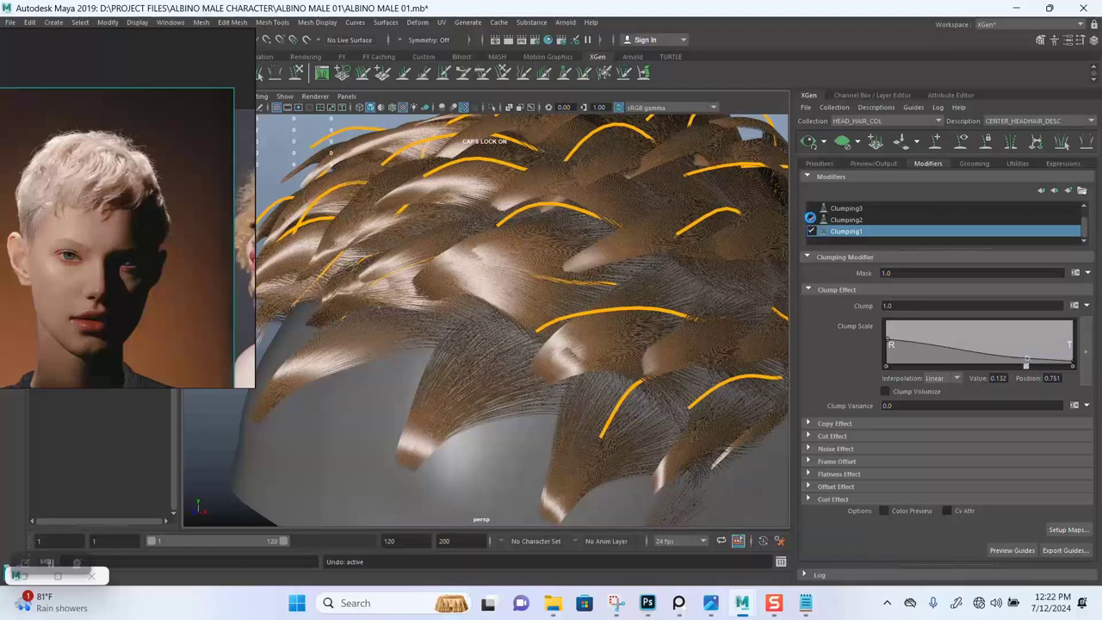
- Turn Clumping2 and Clumping3 back on and inspect the back of the head
{"action": "left_click", "coordinate": [811, 221]}
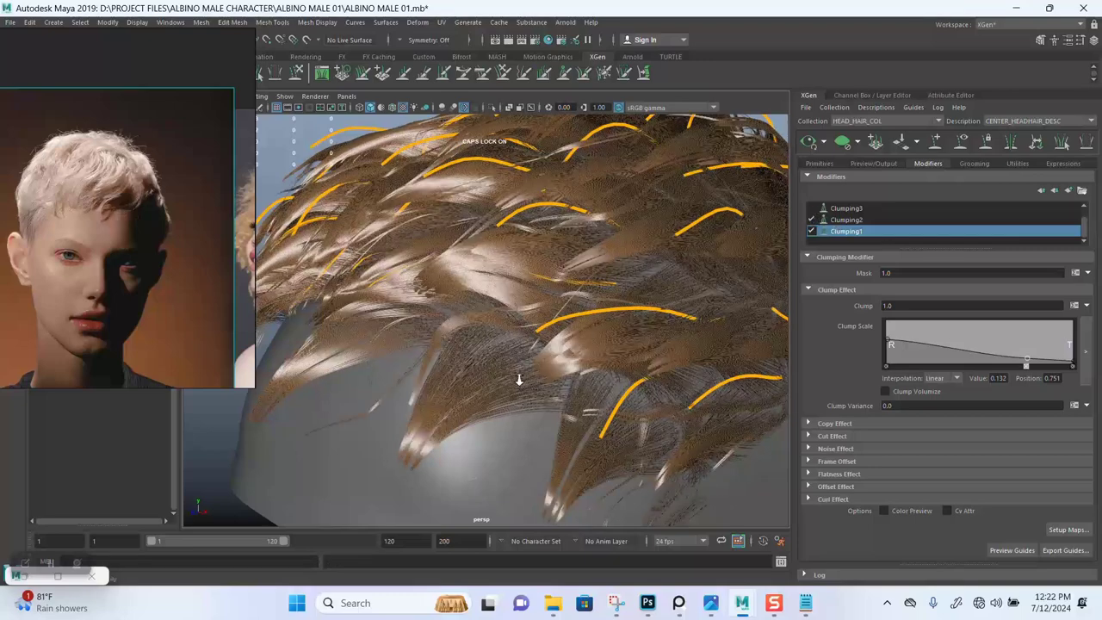
{"action": "scroll", "coordinate": [503, 336], "scroll_direction": "down", "scroll_amount": 5}
{"action": "left_click_drag", "start_coordinate": [512, 313], "coordinate": [548, 314], "text": "alt"}
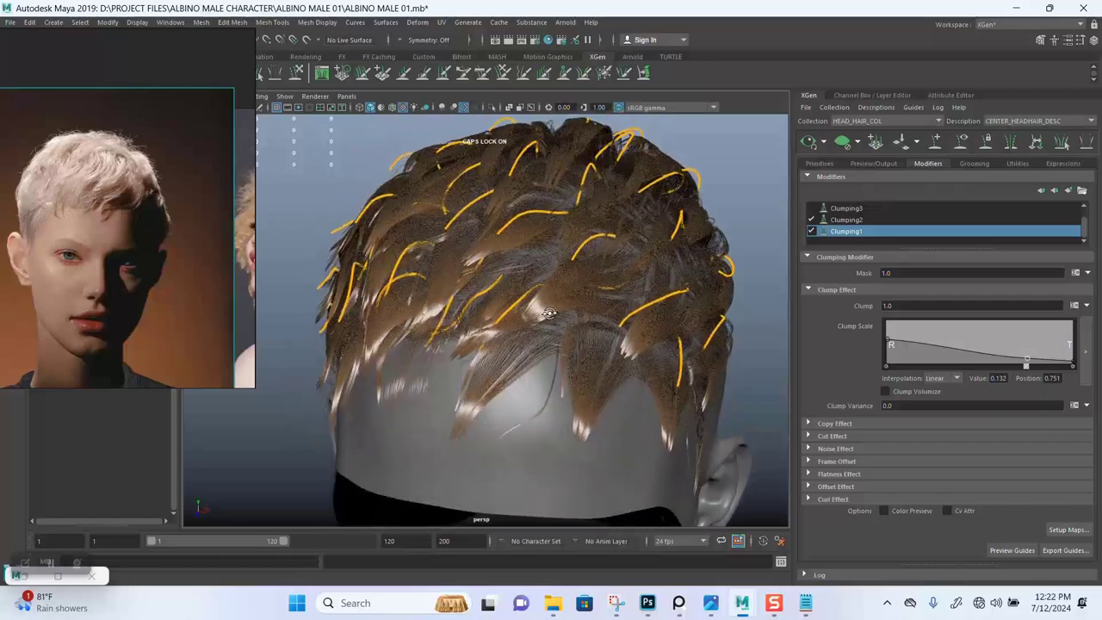
{"action": "scroll", "coordinate": [548, 313], "scroll_direction": "up", "scroll_amount": 6}
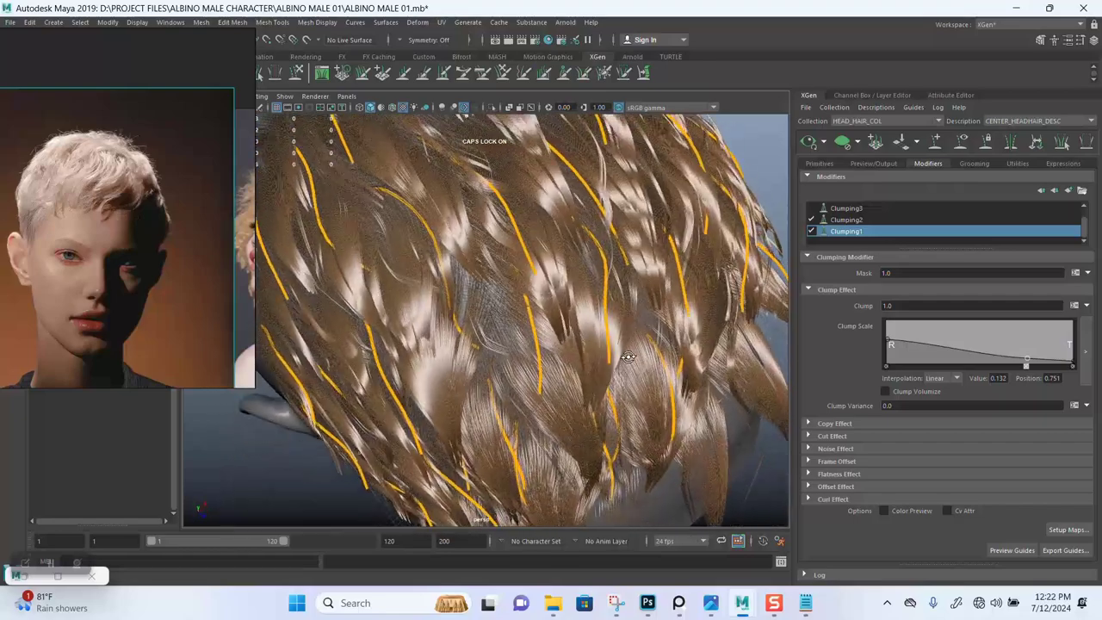
{"action": "left_click_drag", "start_coordinate": [627, 357], "coordinate": [674, 323], "text": "alt"}
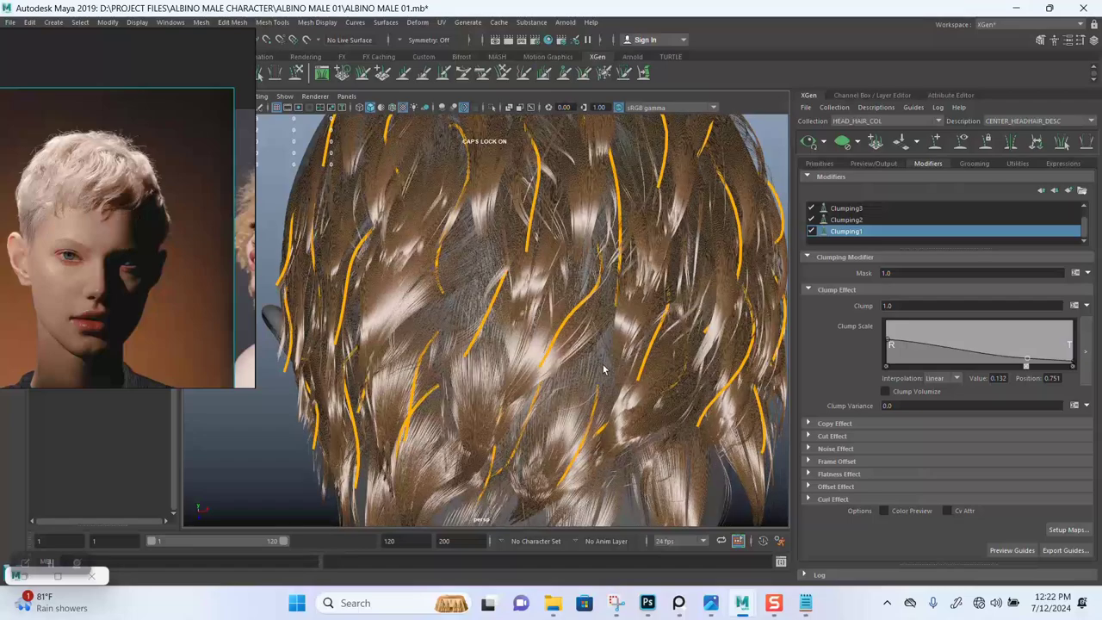
{"action": "left_click_drag", "start_coordinate": [603, 368], "coordinate": [758, 258], "text": "alt"}
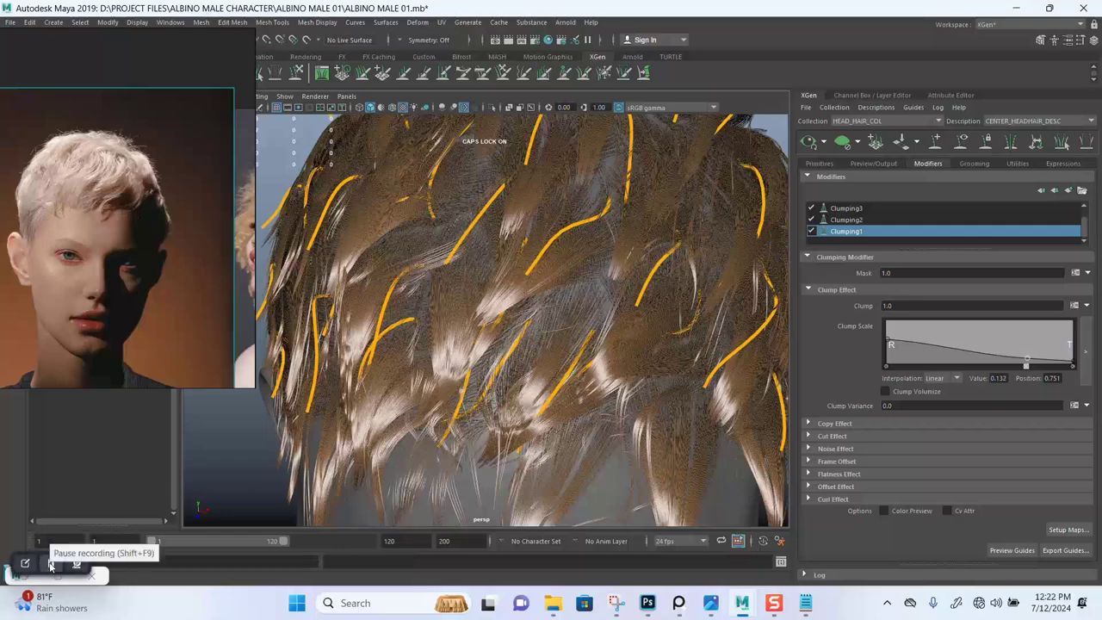
{"action": "left_click", "coordinate": [811, 209]}
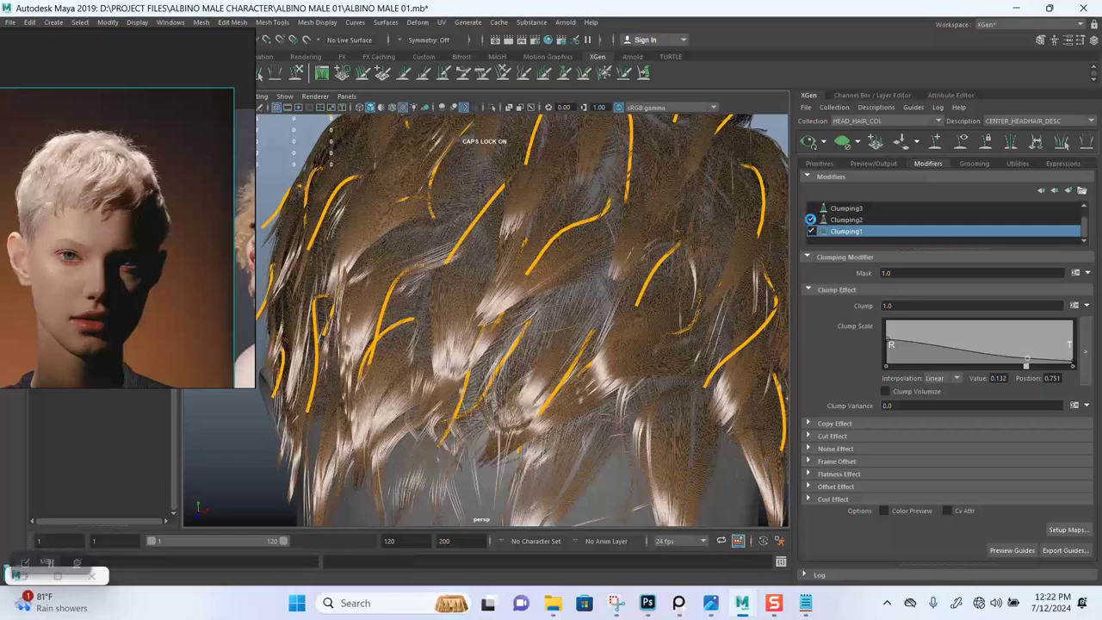
- Hide the guide curves and orbit to view the clumps
{"action": "left_click", "coordinate": [958, 141]}
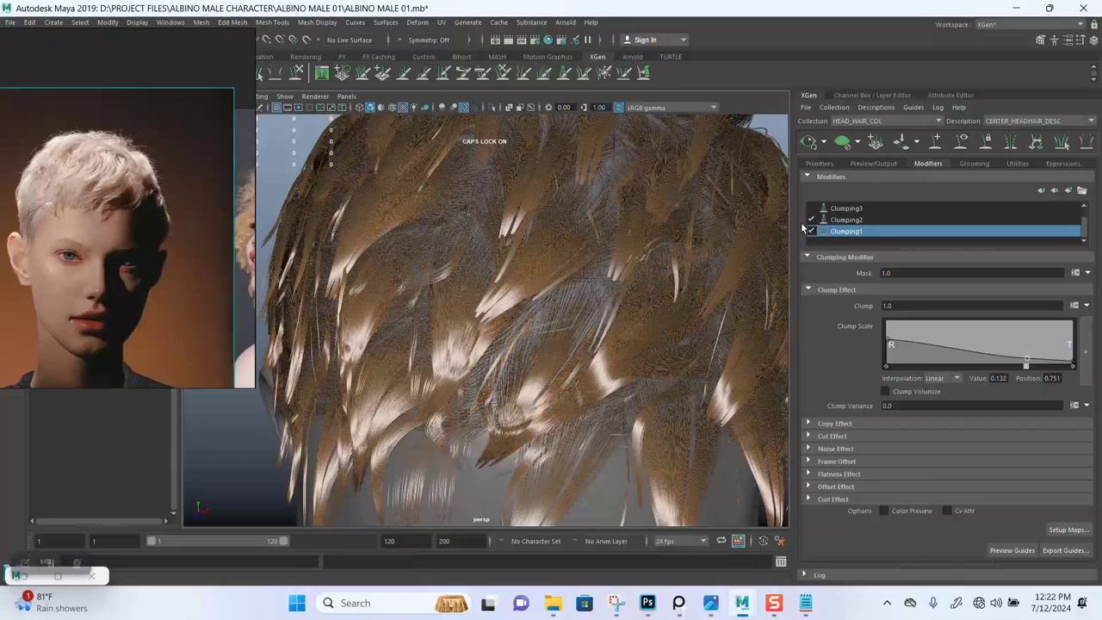
{"action": "left_click_drag", "start_coordinate": [636, 328], "coordinate": [747, 365], "text": "alt"}
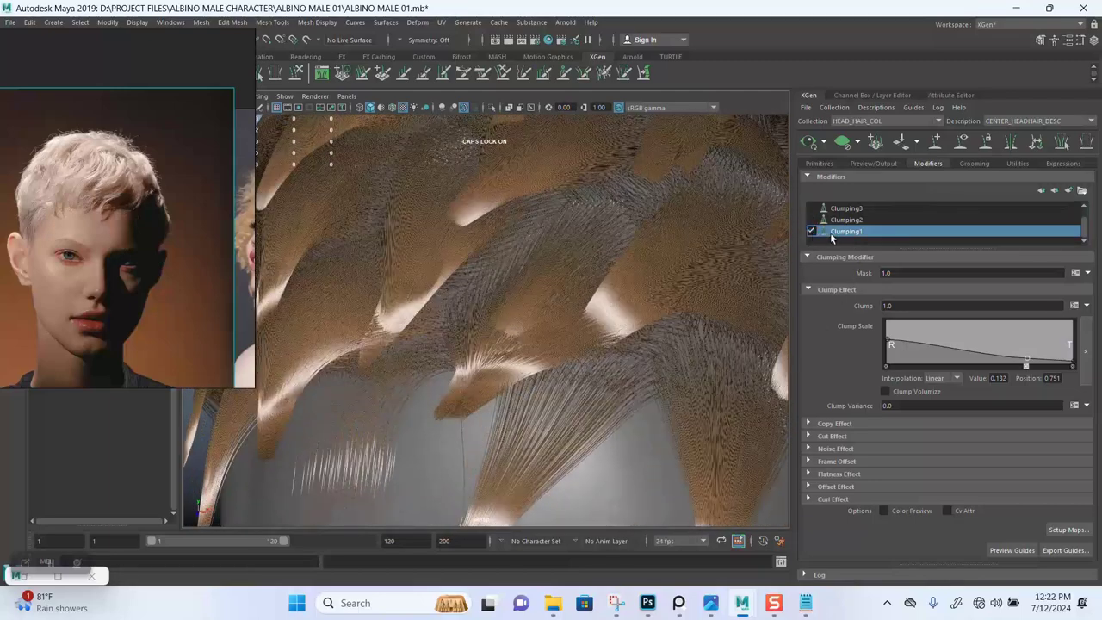
{"action": "left_click_drag", "start_coordinate": [681, 320], "coordinate": [540, 266], "text": "alt"}
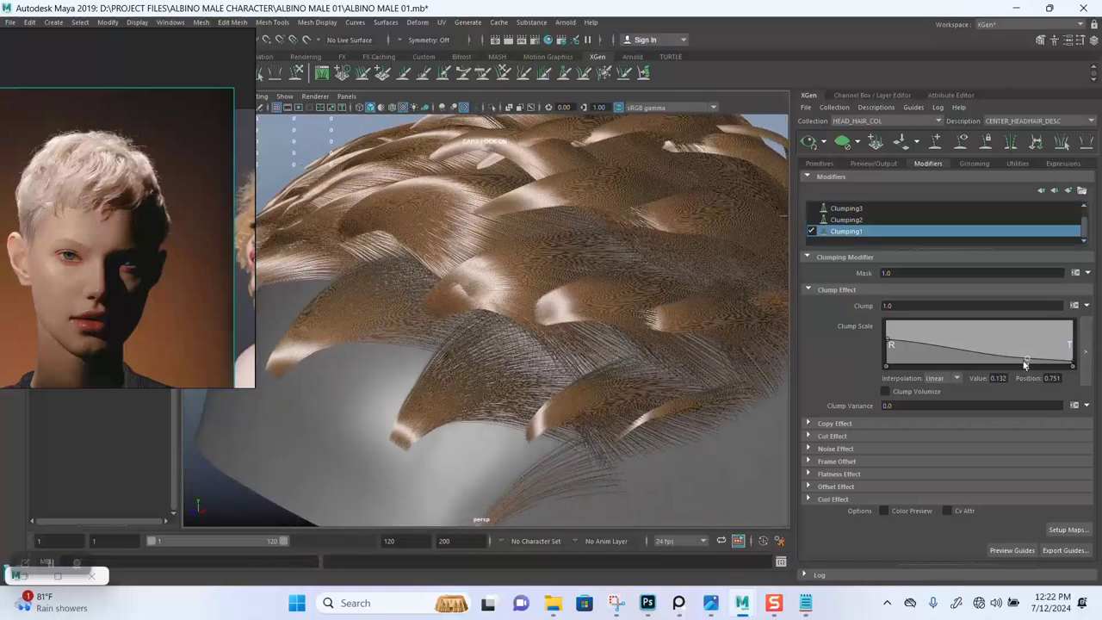
- Adjust Clumping1's root Clump Scale key and move the middle key to 0.382 at position 0.511
{"action": "left_click", "coordinate": [886, 342]}
{"action": "left_click_drag", "start_coordinate": [882, 347], "coordinate": [880, 334]}
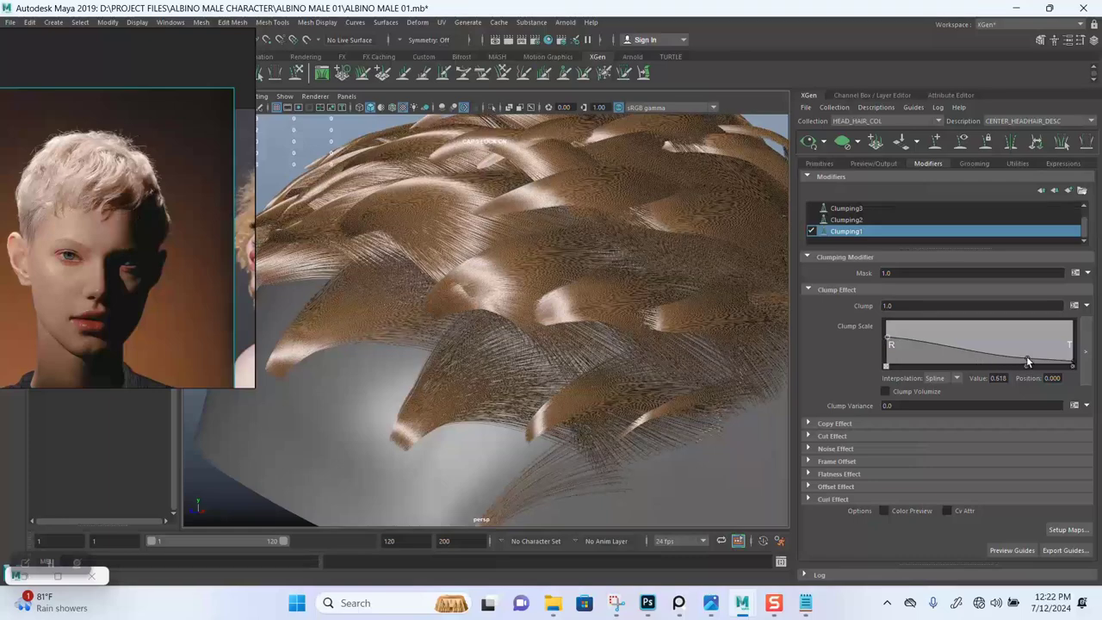
{"action": "left_click", "coordinate": [1026, 357]}
{"action": "left_click_drag", "start_coordinate": [986, 356], "coordinate": [981, 347]}
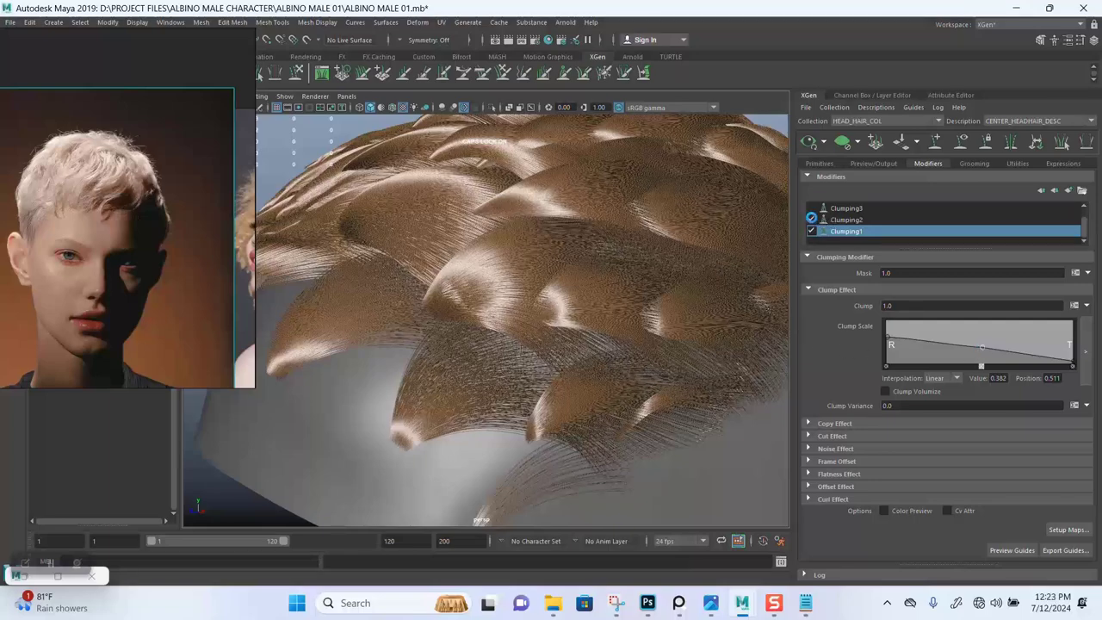
{"action": "left_click", "coordinate": [812, 220]}
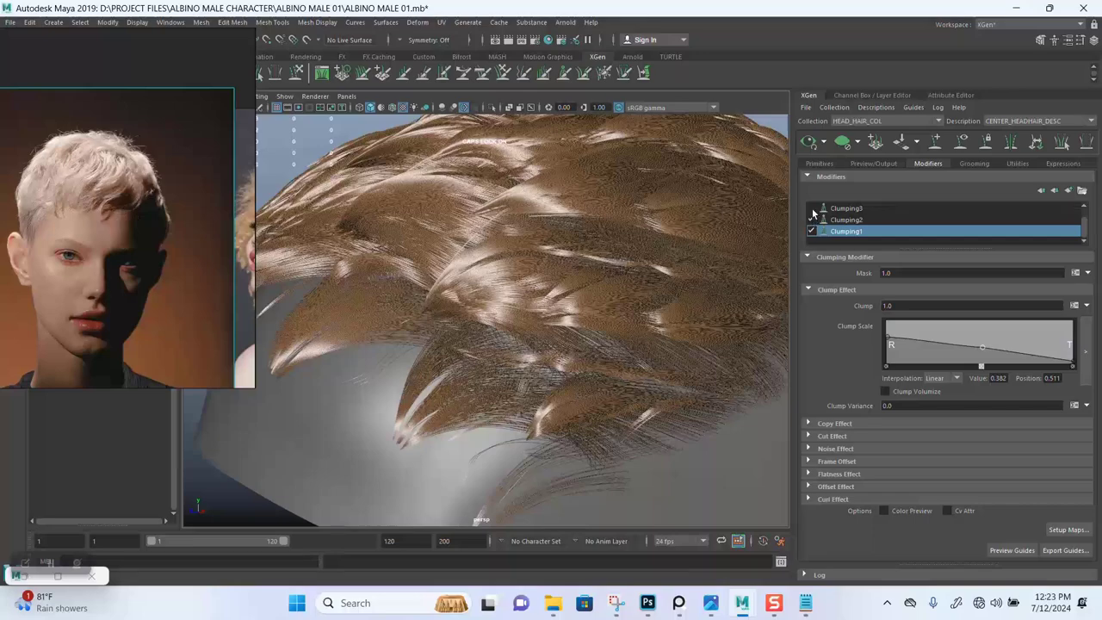
- Turn Clumping3 back on and view the hair from the rear side
{"action": "left_click", "coordinate": [811, 208]}
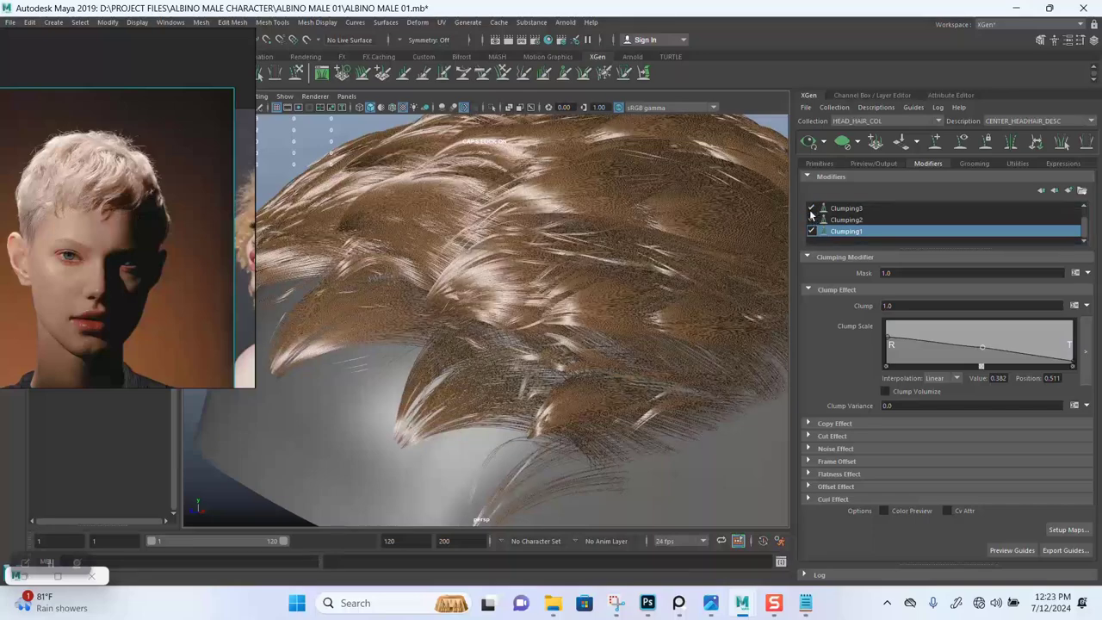
{"action": "left_click_drag", "start_coordinate": [546, 341], "coordinate": [575, 333], "text": "alt"}
{"action": "scroll", "coordinate": [575, 333], "scroll_direction": "up", "scroll_amount": 3}
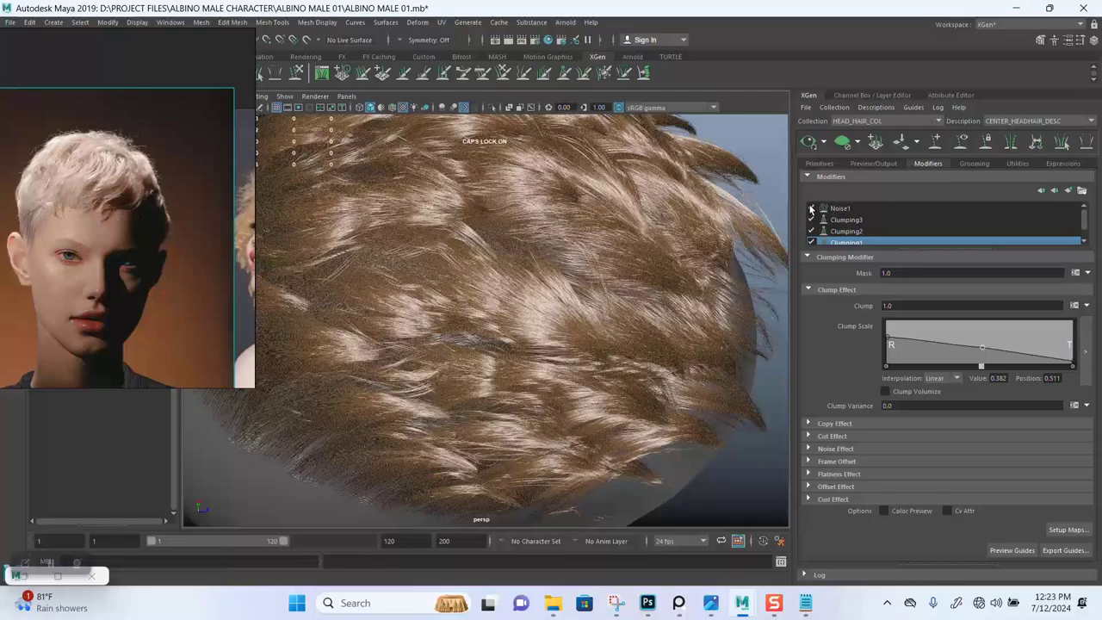
{"action": "left_click_drag", "start_coordinate": [658, 297], "coordinate": [629, 341], "text": "alt"}
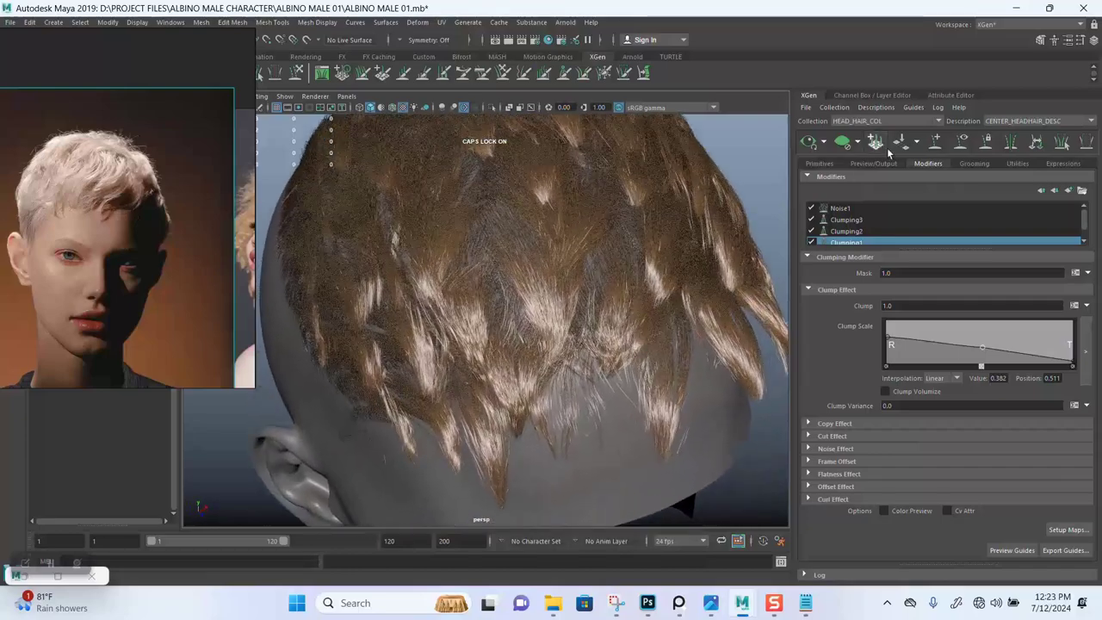
- Show the guide curves again and orbit around the hair
{"action": "left_click", "coordinate": [961, 141]}
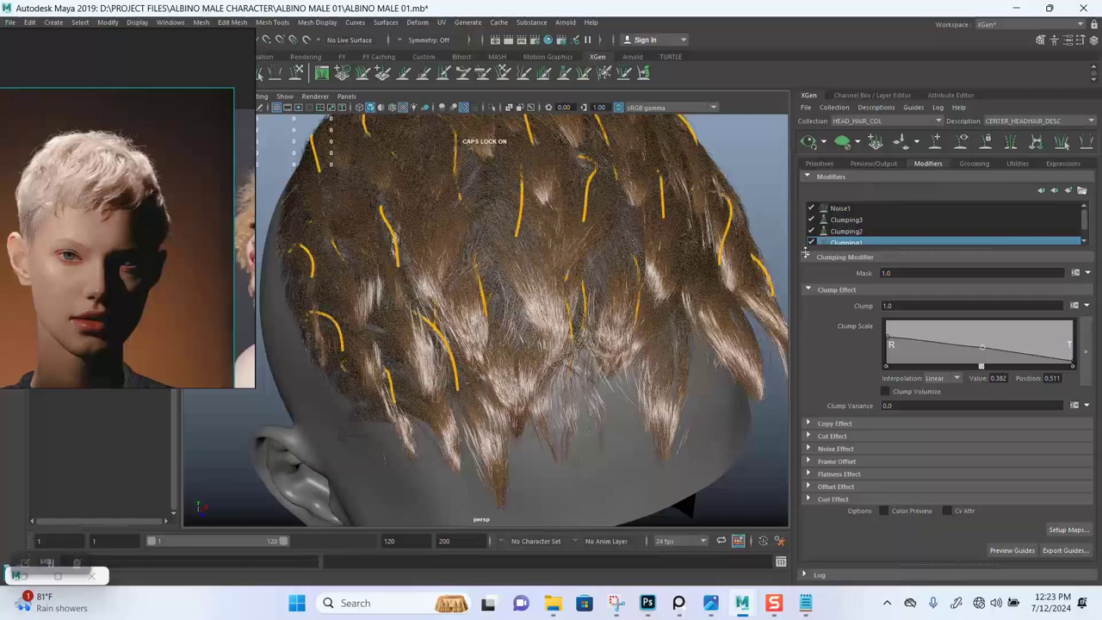
{"action": "mouse_move", "coordinate": [666, 313]}
{"action": "left_mouse_down", "text": "alt"}
{"action": "mouse_move", "coordinate": [610, 319]}
{"action": "mouse_move", "coordinate": [584, 308]}
{"action": "mouse_move", "coordinate": [573, 276]}
{"action": "mouse_move", "coordinate": [529, 254]}
{"action": "mouse_move", "coordinate": [610, 249]}
{"action": "mouse_move", "coordinate": [664, 319]}
{"action": "mouse_move", "coordinate": [585, 300]}
{"action": "left_mouse_up", "text": "alt"}
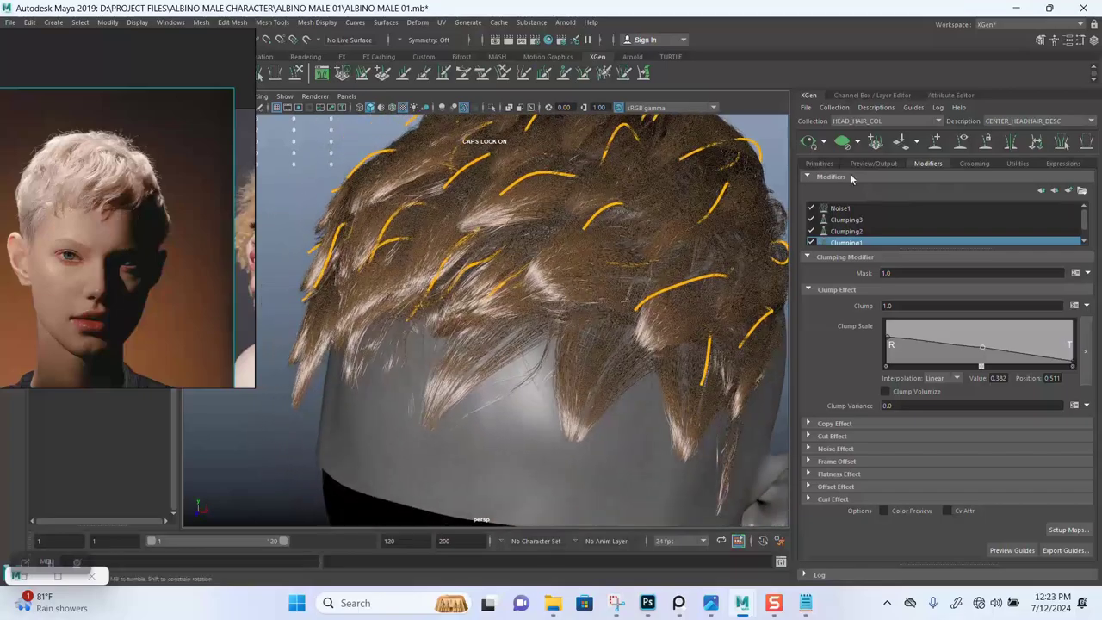
{"action": "left_click_drag", "start_coordinate": [651, 308], "coordinate": [608, 352], "text": "alt"}
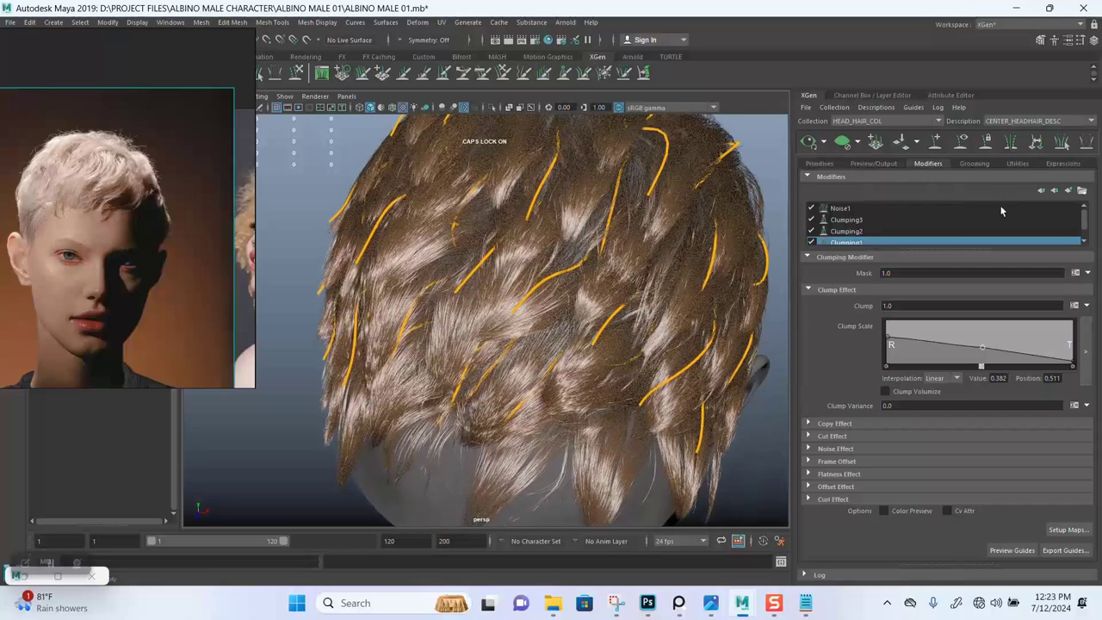
- Save ALBINO MALE 01.mb and bring up the Add Modifier window
{"action": "key", "text": "ctrl+s"}
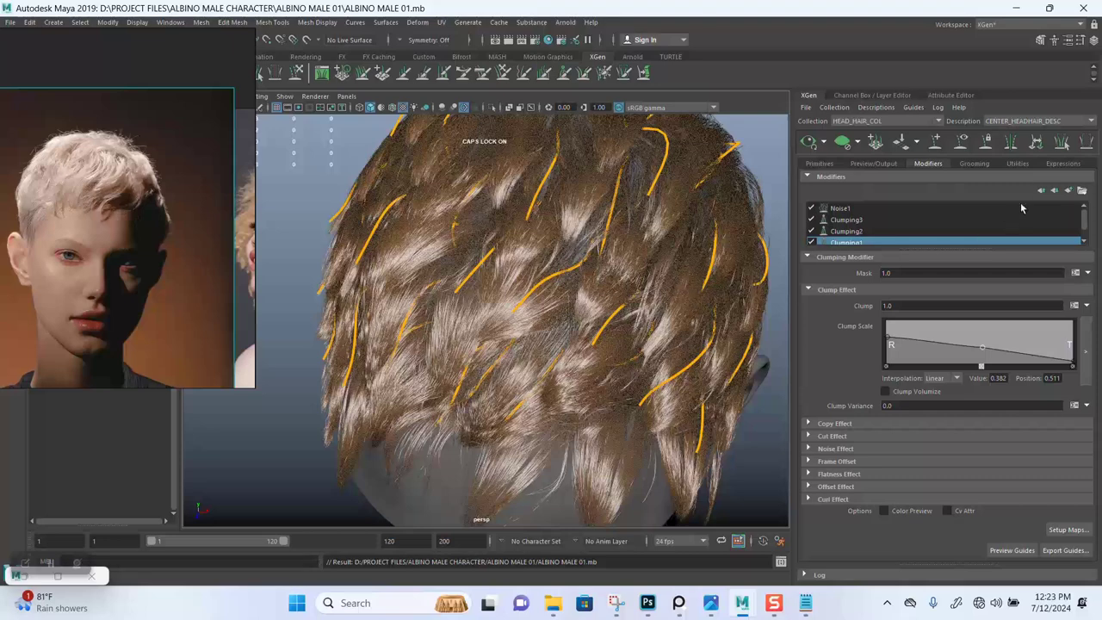
{"action": "left_click", "coordinate": [1068, 192]}
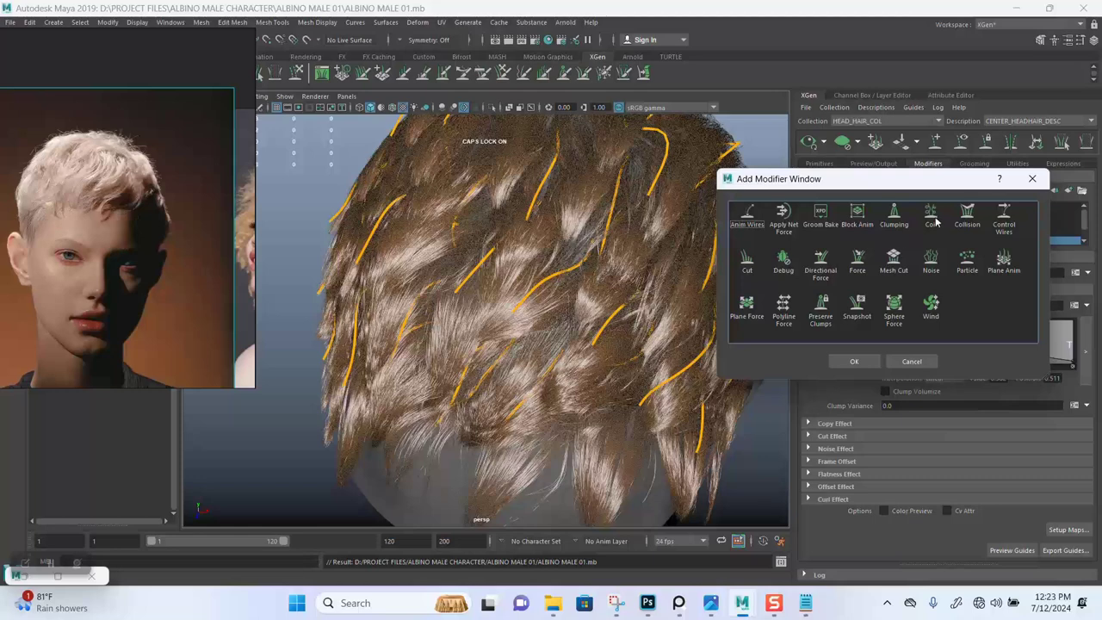
- Add the Coil1 modifier (Count 1.0, Radius 1.0), then inspect the tight curls around the head
{"action": "left_click", "coordinate": [854, 361]}
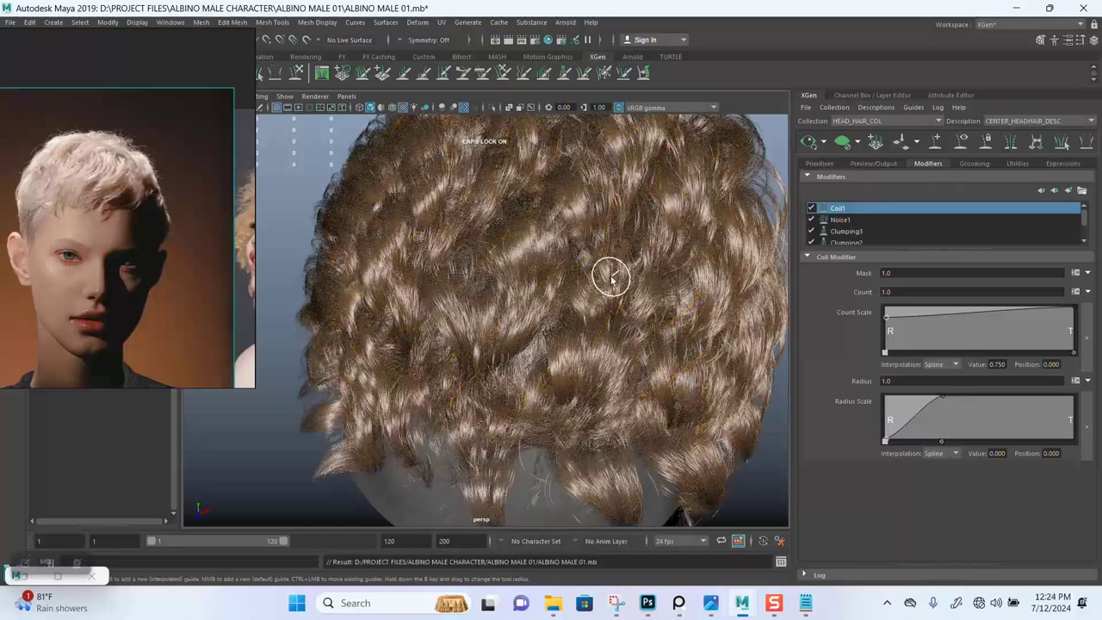
{"action": "scroll", "coordinate": [551, 297], "scroll_direction": "down", "scroll_amount": 5}
{"action": "left_click_drag", "start_coordinate": [529, 305], "coordinate": [409, 254], "text": "alt"}
{"action": "right_click_drag", "start_coordinate": [409, 254], "coordinate": [557, 274], "text": "alt"}
{"action": "left_click_drag", "start_coordinate": [557, 274], "coordinate": [488, 401], "text": "alt"}
{"action": "left_click_drag", "start_coordinate": [556, 367], "coordinate": [731, 342], "text": "alt"}
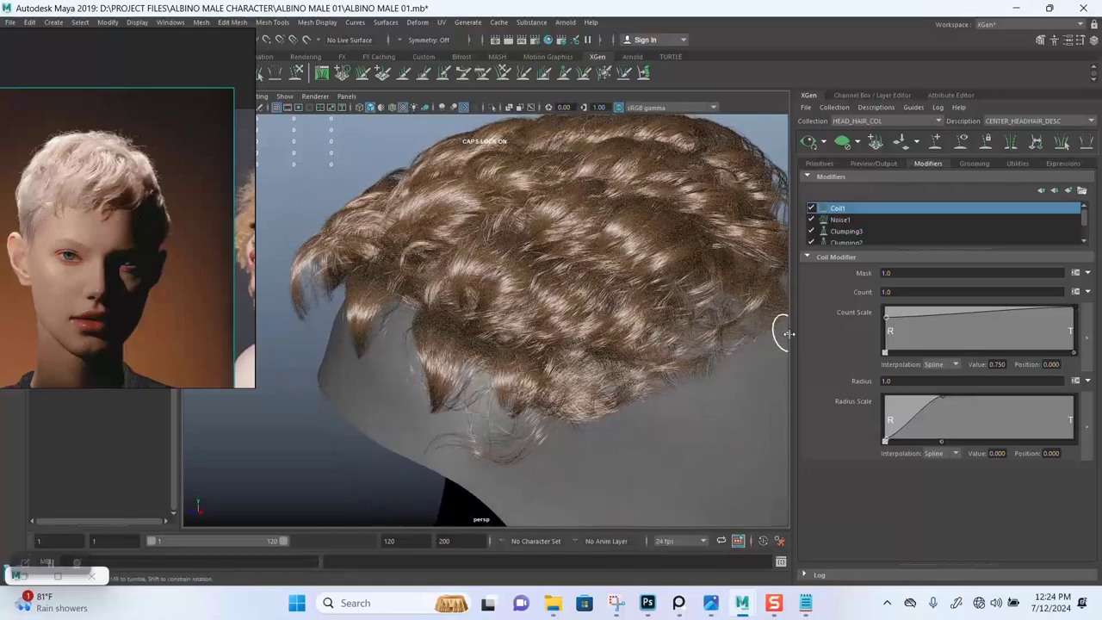
{"action": "left_click_drag", "start_coordinate": [560, 277], "coordinate": [556, 313], "text": "alt"}
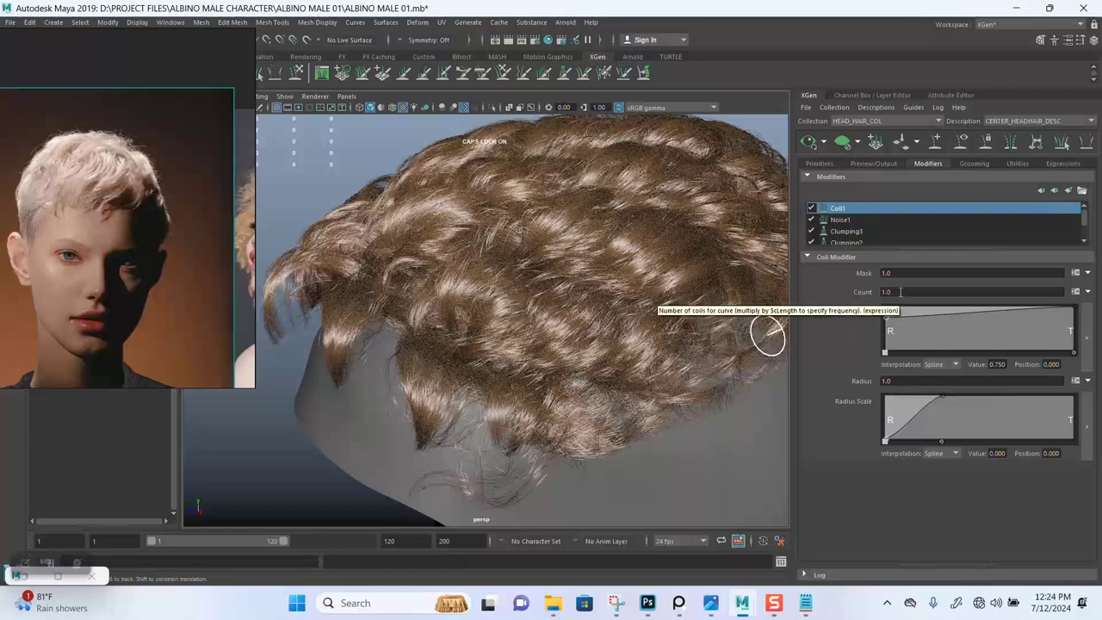
- Try a random expression on the coil Count, undo it back to 1.0, and save the scene
{"action": "left_click_drag", "start_coordinate": [901, 292], "coordinate": [861, 297]}
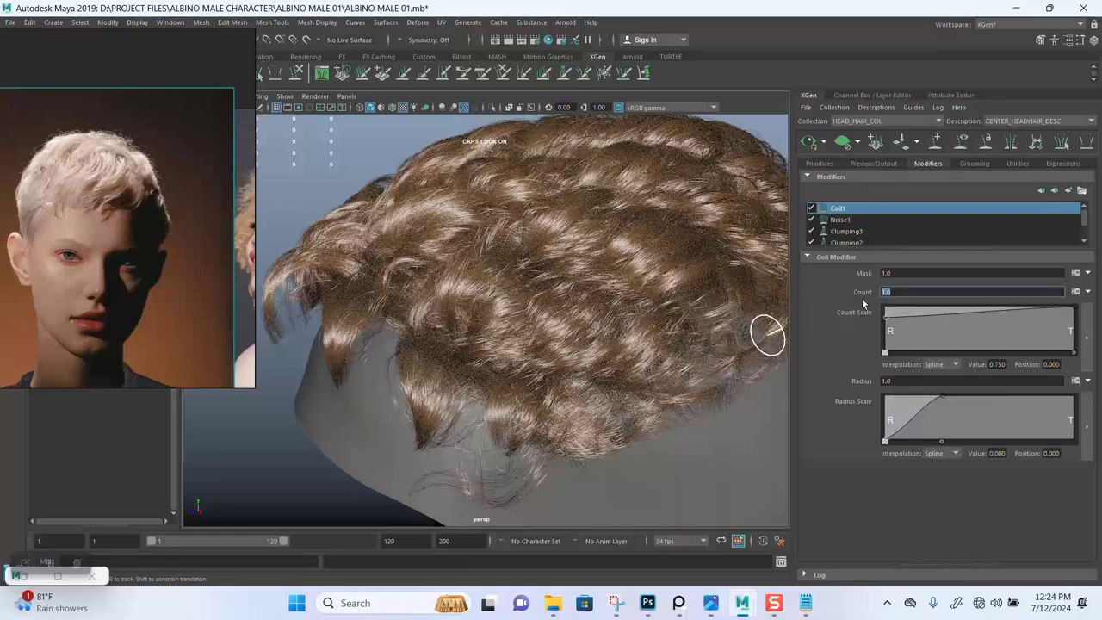
{"action": "type", "text": "rand(0,1.6)"}
{"action": "key", "text": "Return"}
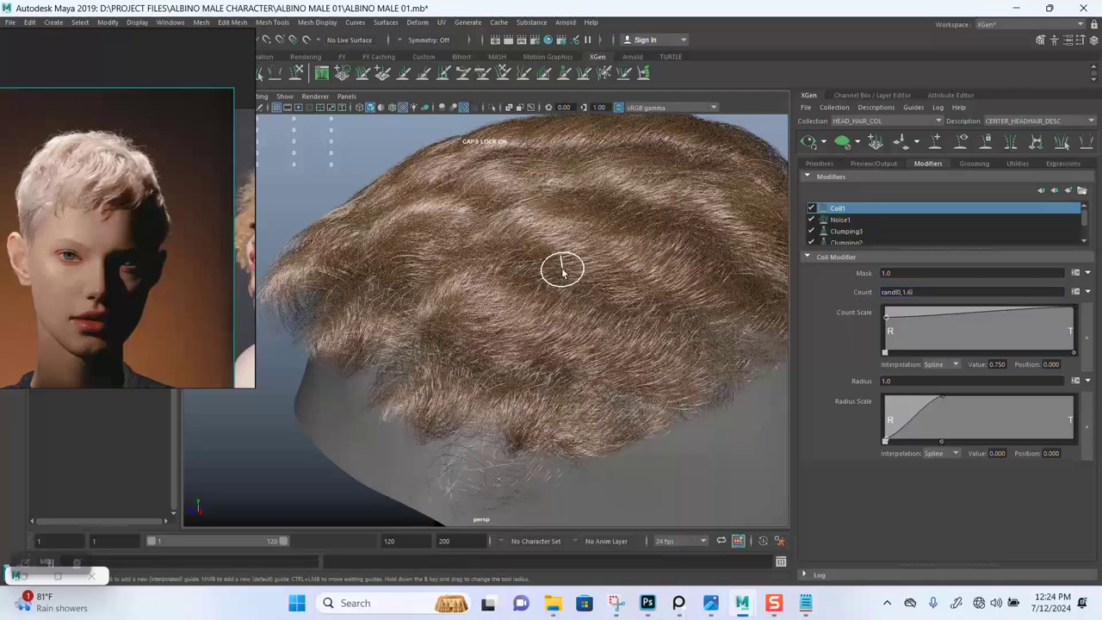
{"action": "left_click_drag", "start_coordinate": [581, 335], "coordinate": [590, 290], "text": "alt"}
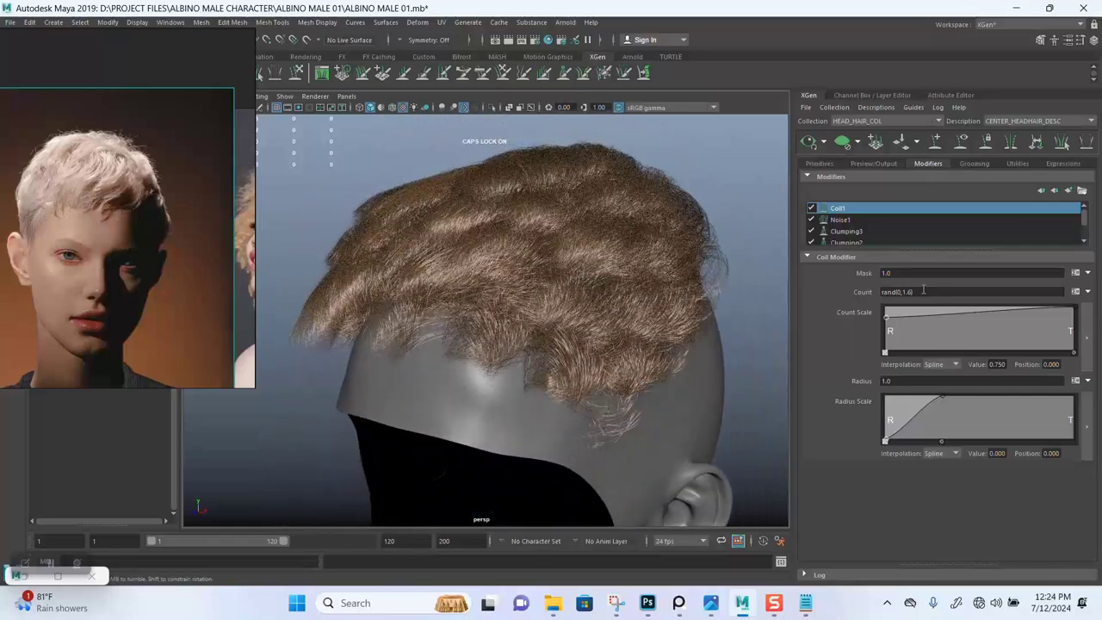
{"action": "left_click_drag", "start_coordinate": [610, 269], "coordinate": [607, 284], "text": "alt"}
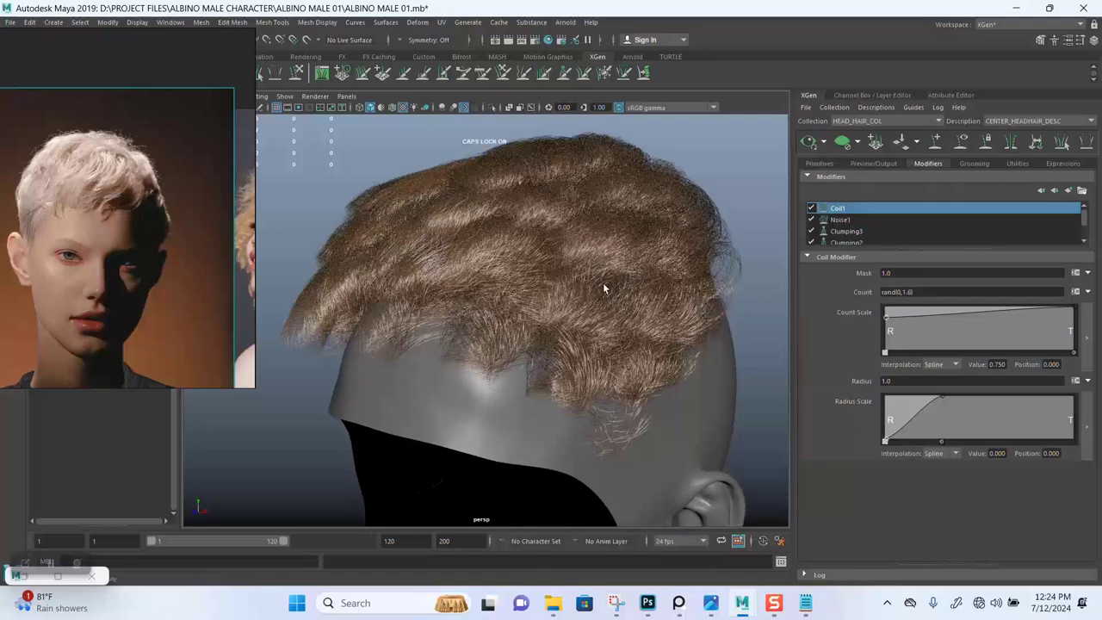
{"action": "key", "text": "ctrl+z"}
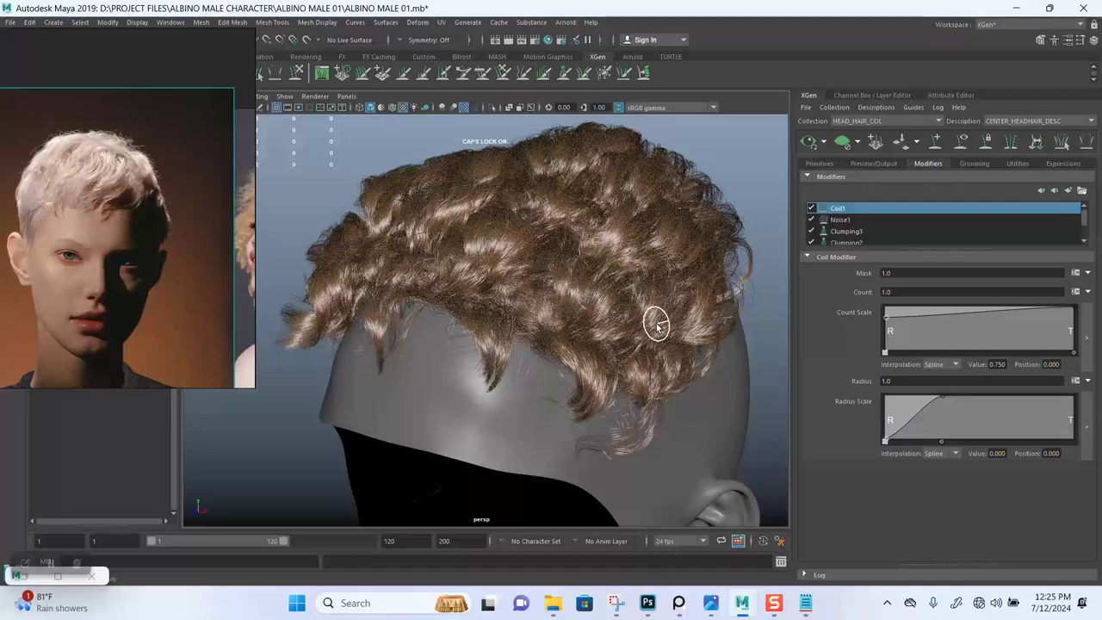
{"action": "key", "text": "ctrl+s"}
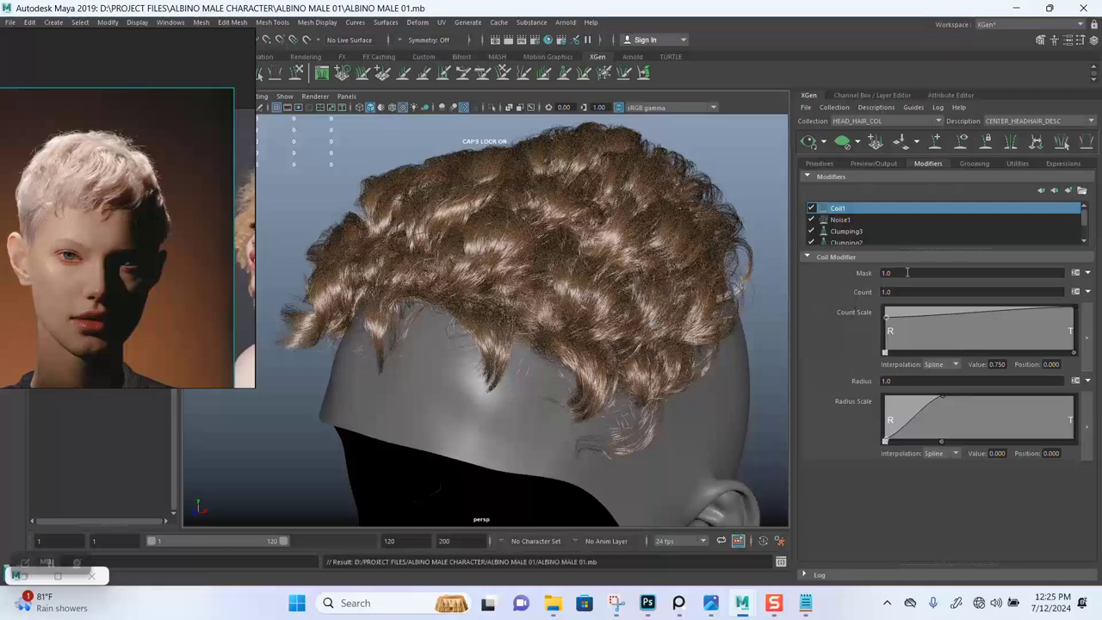
- Set the Coil1 mask to rand(0,1.6), review the back of the hair, and show the guides
{"action": "left_click_drag", "start_coordinate": [907, 272], "coordinate": [862, 277]}
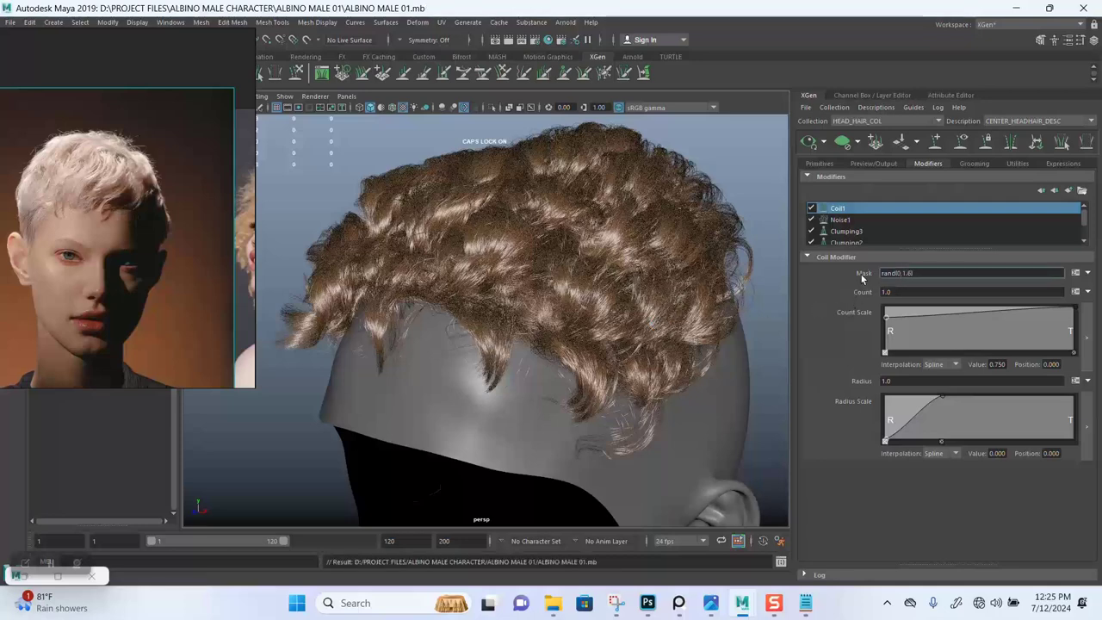
{"action": "left_click", "coordinate": [861, 273]}
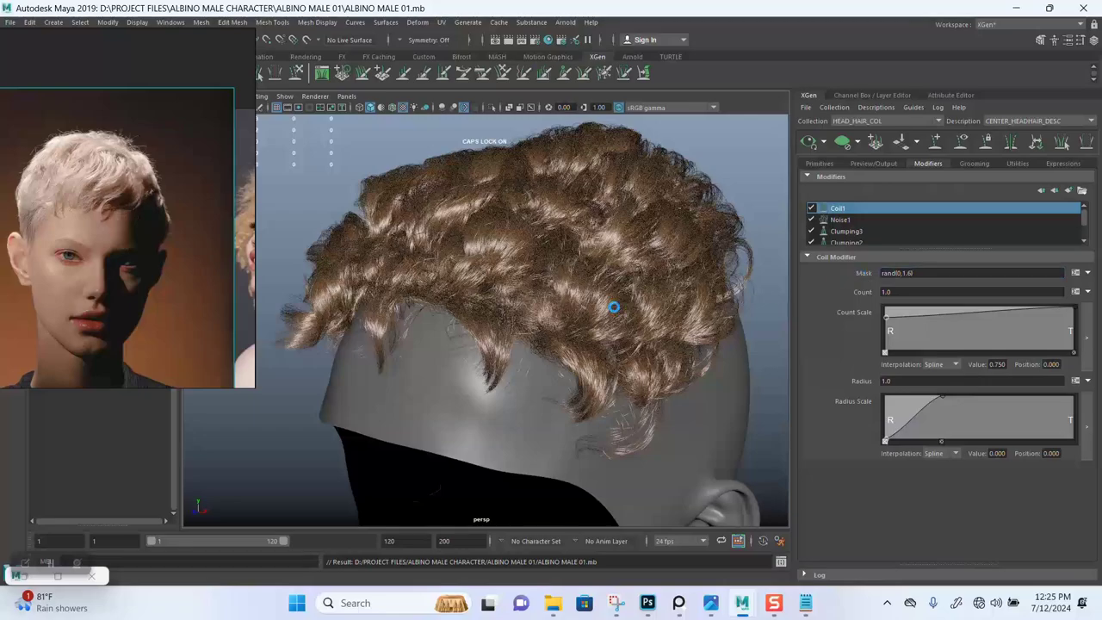
{"action": "mouse_move", "coordinate": [613, 307]}
{"action": "left_mouse_down", "text": "alt"}
{"action": "mouse_move", "coordinate": [585, 313]}
{"action": "mouse_move", "coordinate": [573, 332]}
{"action": "mouse_move", "coordinate": [622, 327]}
{"action": "mouse_move", "coordinate": [600, 315]}
{"action": "mouse_move", "coordinate": [571, 347]}
{"action": "mouse_move", "coordinate": [628, 258]}
{"action": "mouse_move", "coordinate": [500, 278]}
{"action": "mouse_move", "coordinate": [573, 295]}
{"action": "mouse_move", "coordinate": [598, 315]}
{"action": "left_mouse_up", "text": "alt"}
{"action": "middle_click_drag", "start_coordinate": [597, 315], "coordinate": [615, 327], "text": "alt"}
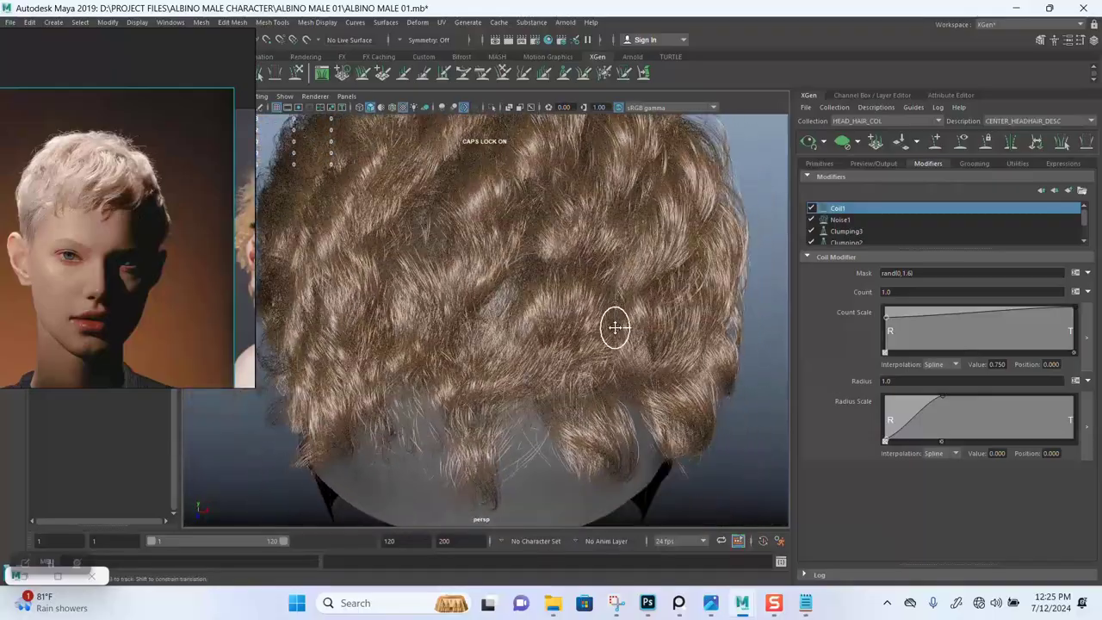
{"action": "left_click_drag", "start_coordinate": [616, 327], "coordinate": [571, 369], "text": "alt"}
{"action": "left_click_drag", "start_coordinate": [516, 393], "coordinate": [549, 368], "text": "alt"}
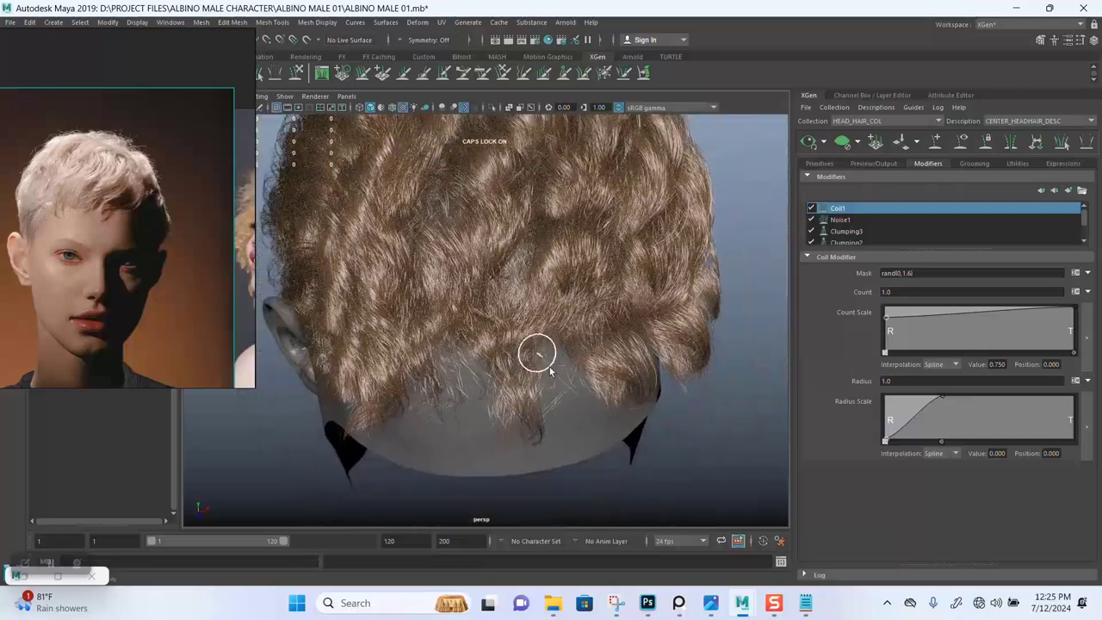
{"action": "left_click", "coordinate": [961, 143]}
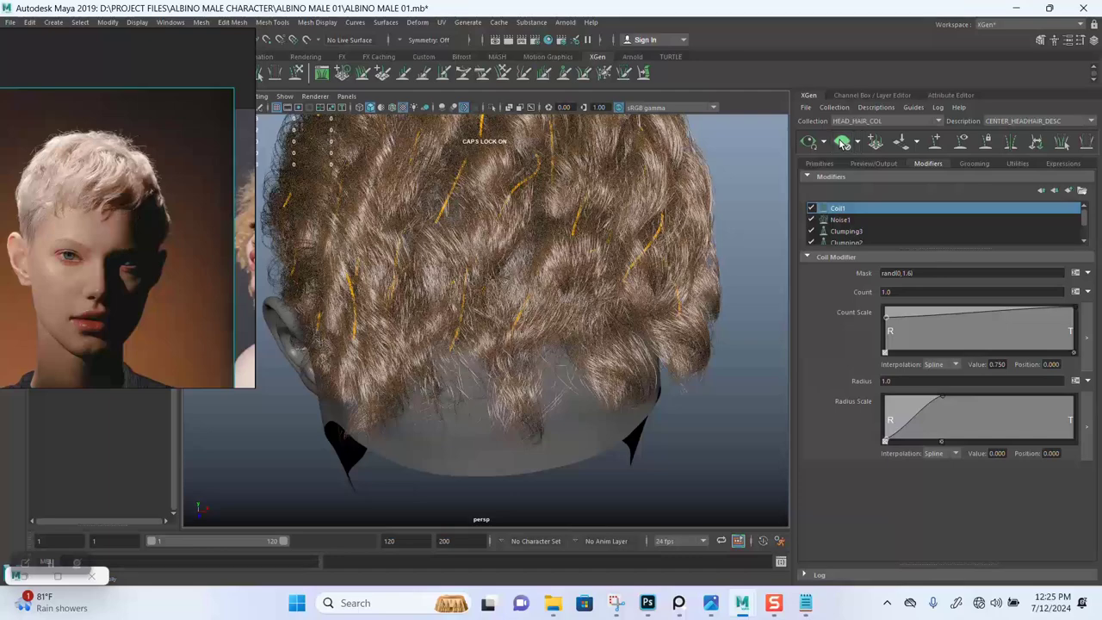
- Clear the hair preview and select a guide curve on the back of the head
{"action": "left_click", "coordinate": [843, 142]}
{"action": "left_click_drag", "start_coordinate": [775, 158], "coordinate": [482, 293], "text": "alt"}
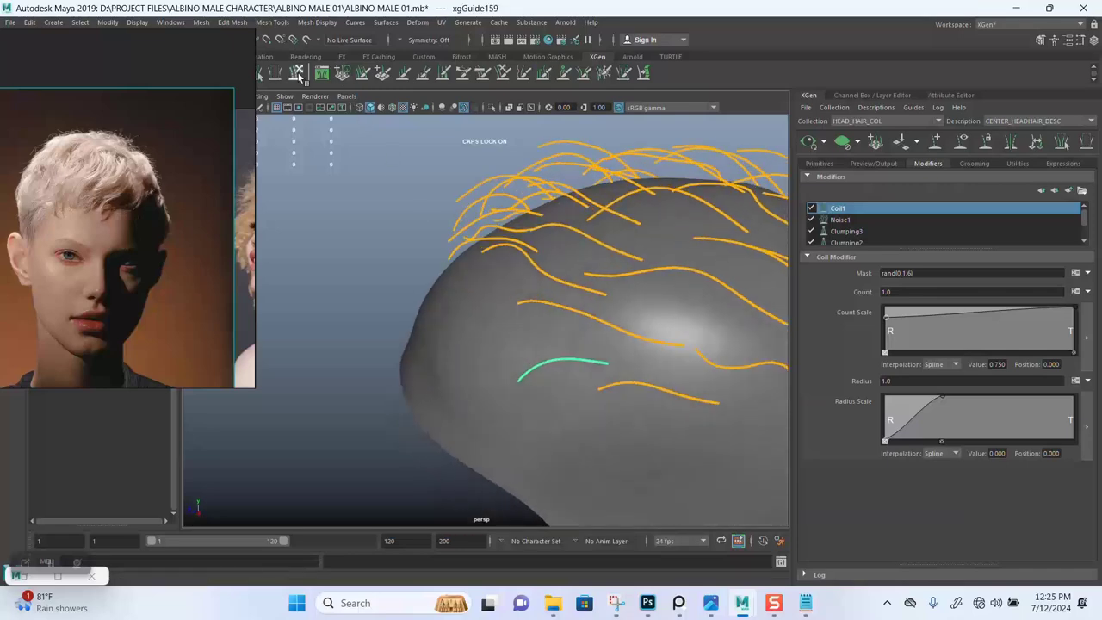
{"action": "left_click_drag", "start_coordinate": [563, 367], "coordinate": [637, 404], "text": "alt"}
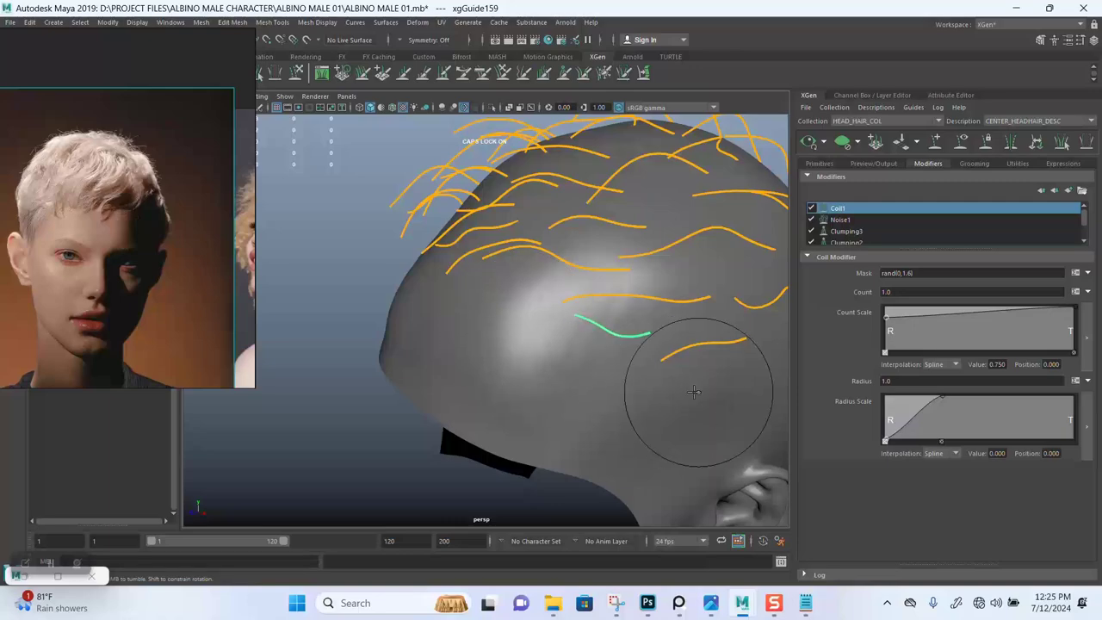
{"action": "mouse_move", "coordinate": [684, 396]}
{"action": "left_mouse_down", "text": "alt"}
{"action": "mouse_move", "coordinate": [642, 386]}
{"action": "mouse_move", "coordinate": [580, 319]}
{"action": "mouse_move", "coordinate": [610, 319]}
{"action": "mouse_move", "coordinate": [590, 298]}
{"action": "mouse_move", "coordinate": [504, 270]}
{"action": "mouse_move", "coordinate": [507, 307]}
{"action": "left_mouse_up", "text": "alt"}
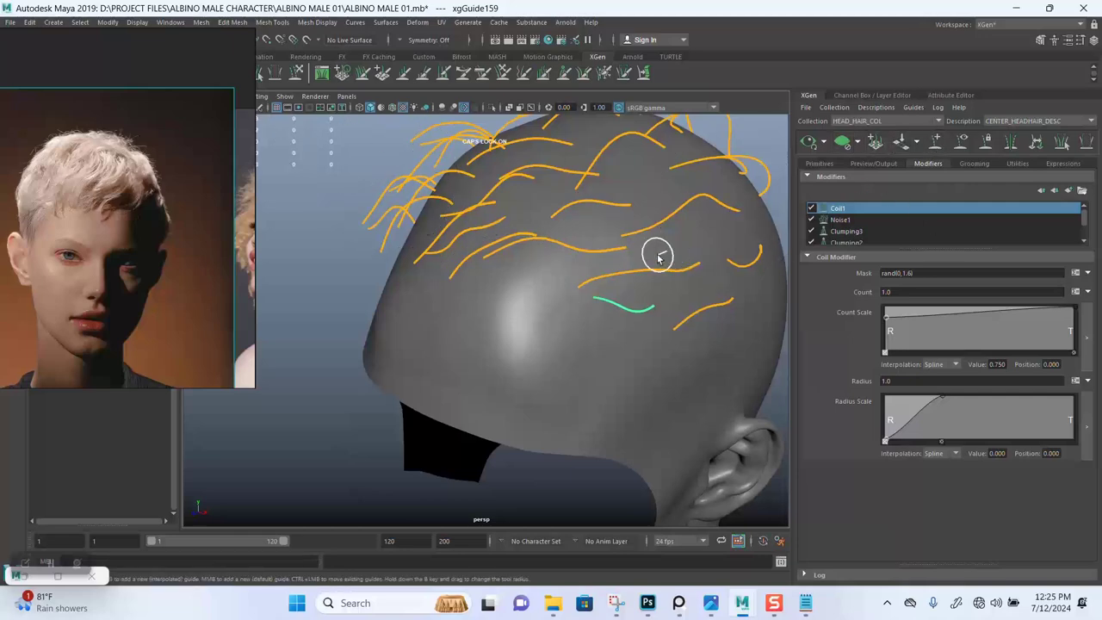
{"action": "left_click_drag", "start_coordinate": [657, 248], "coordinate": [627, 295], "text": "alt"}
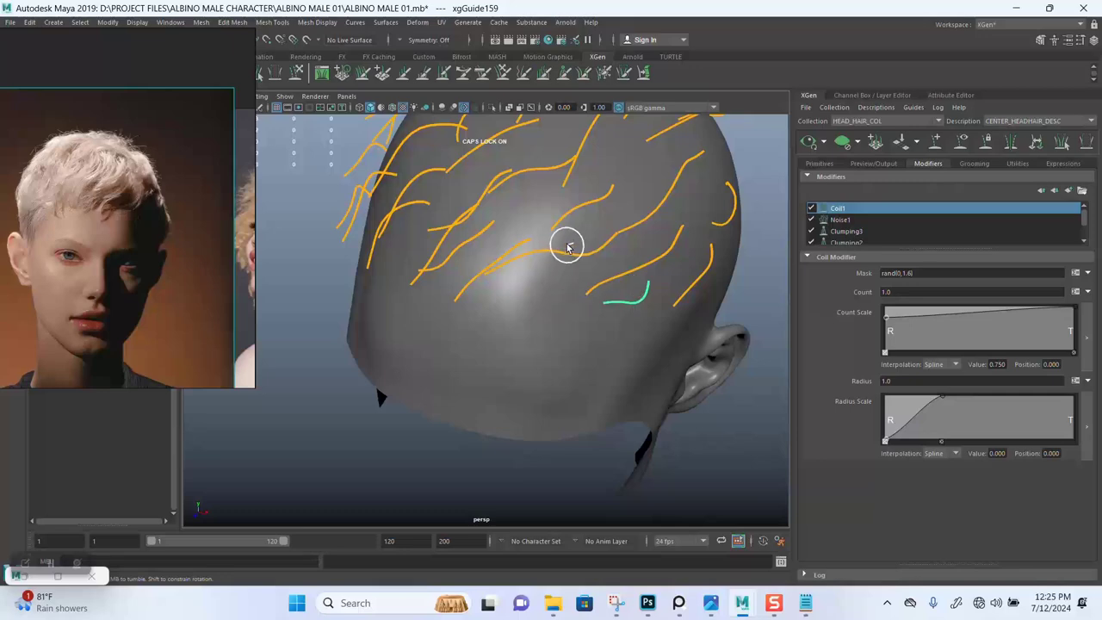
{"action": "left_click", "coordinate": [535, 344]}
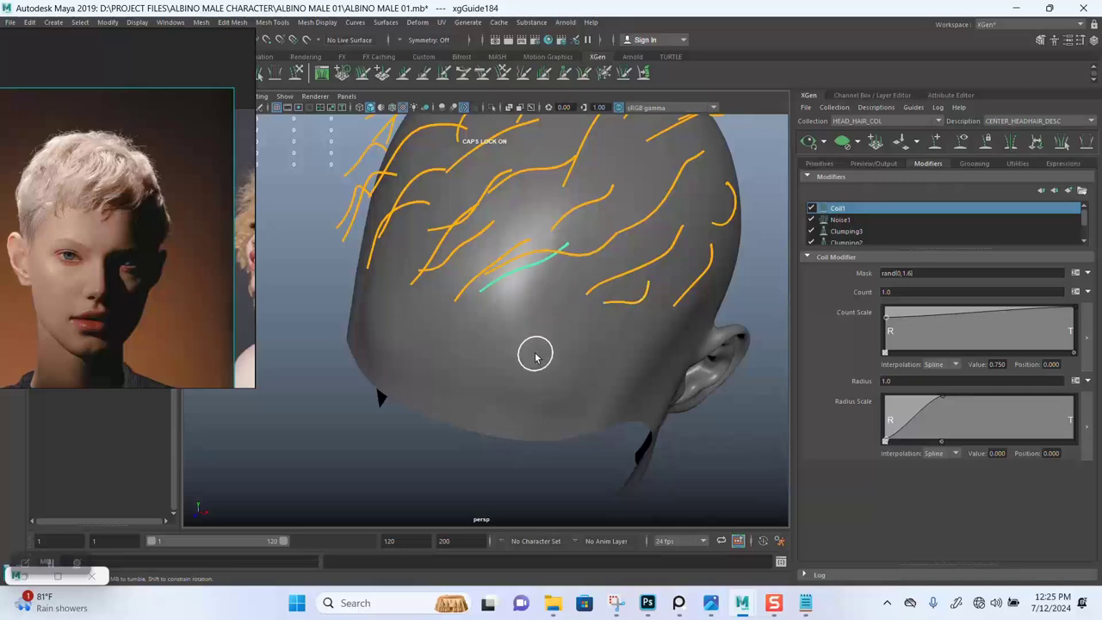
{"action": "left_click_drag", "start_coordinate": [536, 349], "coordinate": [588, 310], "text": "alt"}
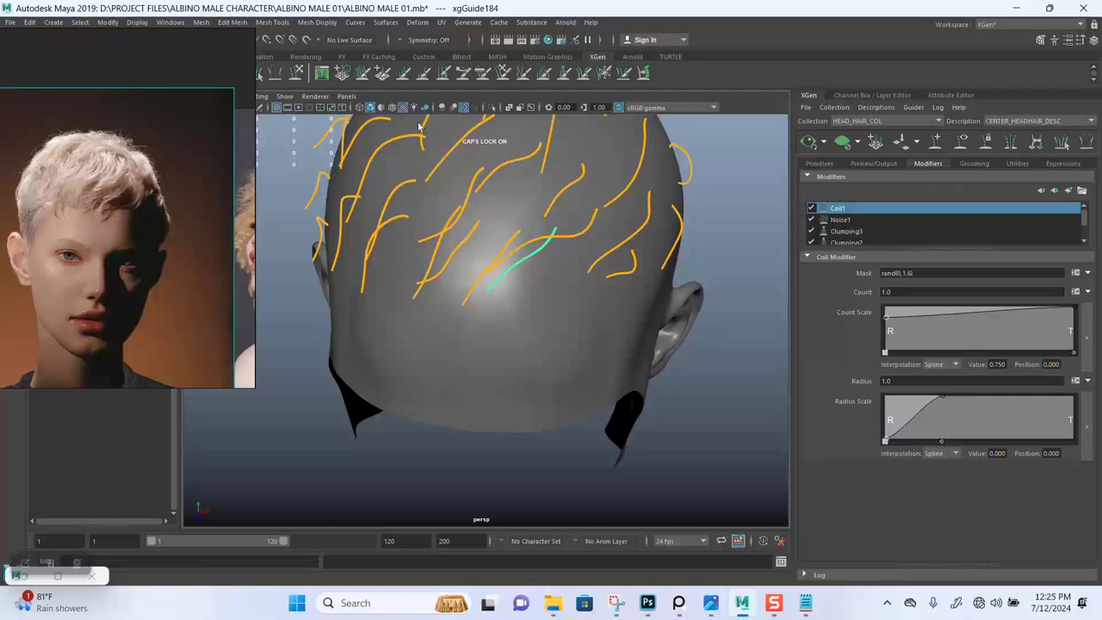
- Bend the selected guide into a hook shape with the Sculpt Guides tool
{"action": "left_click", "coordinate": [301, 76]}
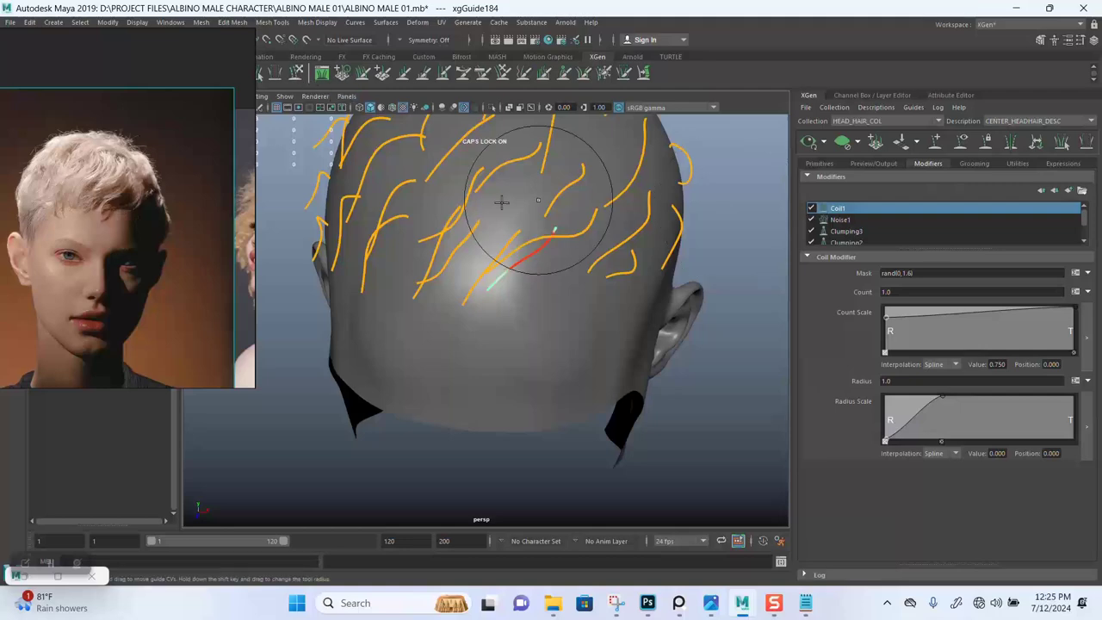
{"action": "mouse_move", "coordinate": [525, 251]}
{"action": "left_mouse_down"}
{"action": "mouse_move", "coordinate": [553, 245]}
{"action": "mouse_move", "coordinate": [569, 248]}
{"action": "mouse_move", "coordinate": [568, 266]}
{"action": "mouse_move", "coordinate": [528, 288]}
{"action": "mouse_move", "coordinate": [577, 267]}
{"action": "mouse_move", "coordinate": [546, 218]}
{"action": "mouse_move", "coordinate": [558, 271]}
{"action": "mouse_move", "coordinate": [594, 269]}
{"action": "mouse_move", "coordinate": [487, 274]}
{"action": "mouse_move", "coordinate": [559, 252]}
{"action": "mouse_move", "coordinate": [589, 302]}
{"action": "mouse_move", "coordinate": [566, 283]}
{"action": "left_mouse_up"}
{"action": "middle_click_drag", "start_coordinate": [566, 284], "coordinate": [508, 228], "text": "alt"}
{"action": "left_click_drag", "start_coordinate": [508, 227], "coordinate": [446, 217], "text": "alt"}
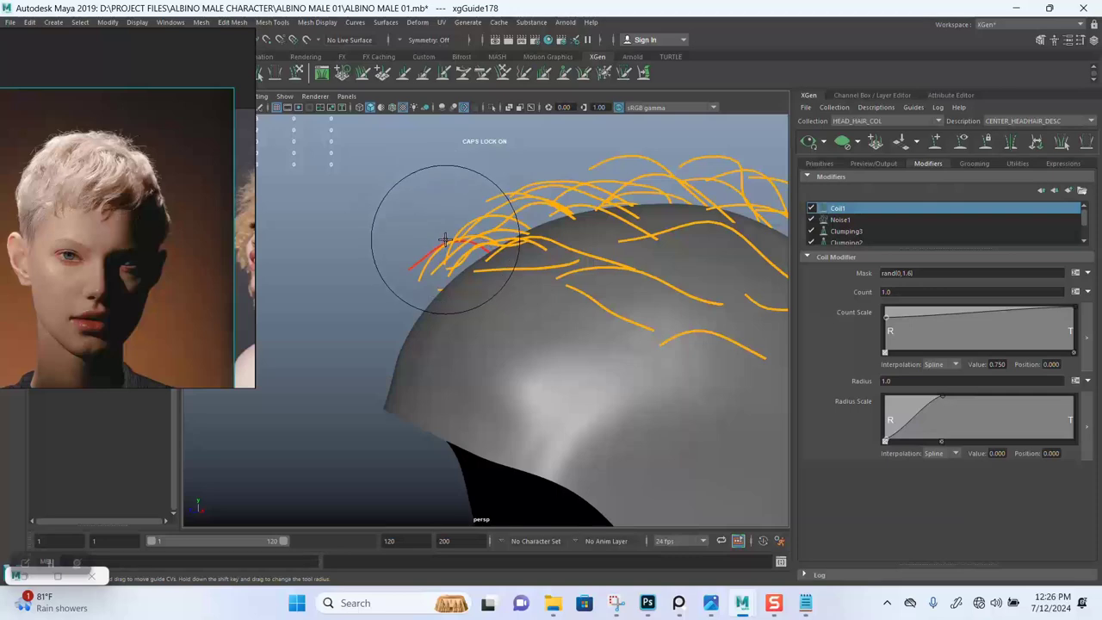
- Shrink another guide with the scale tool and regenerate the XGen preview
{"action": "mouse_move", "coordinate": [485, 254]}
{"action": "left_mouse_down", "text": "alt"}
{"action": "mouse_move", "coordinate": [553, 287]}
{"action": "mouse_move", "coordinate": [629, 287]}
{"action": "left_mouse_up", "text": "alt"}
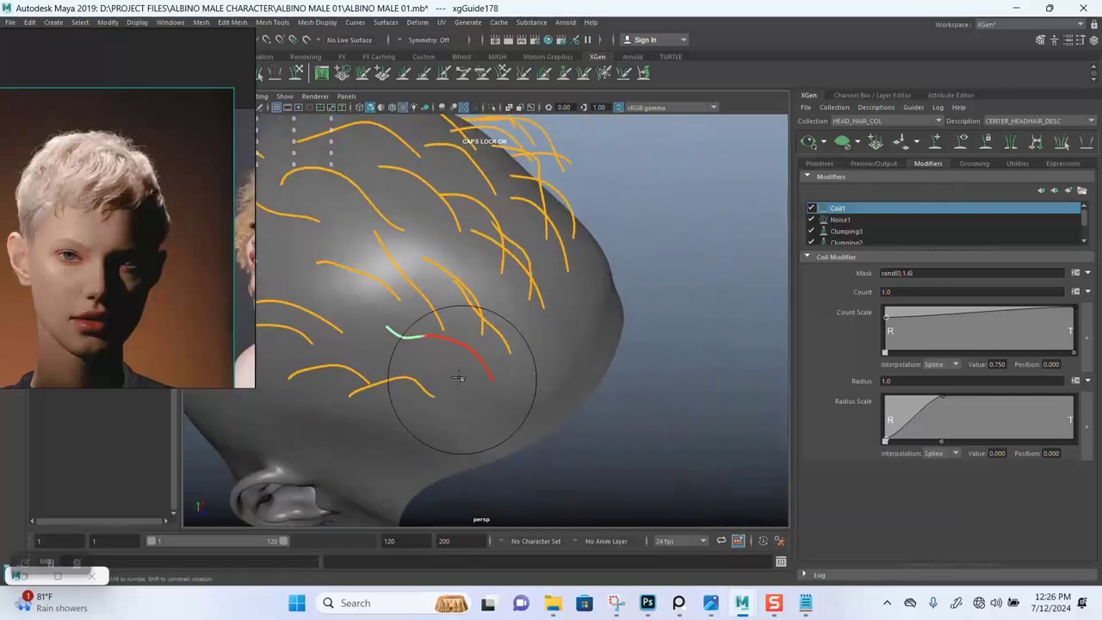
{"action": "key", "text": "r"}
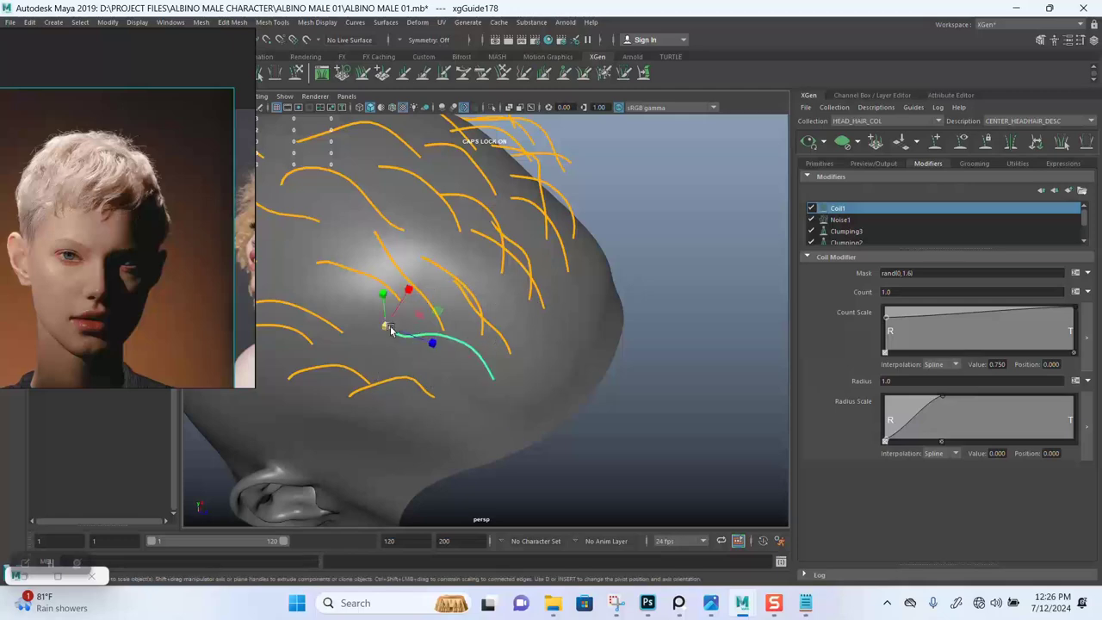
{"action": "left_click_drag", "start_coordinate": [390, 330], "coordinate": [370, 325]}
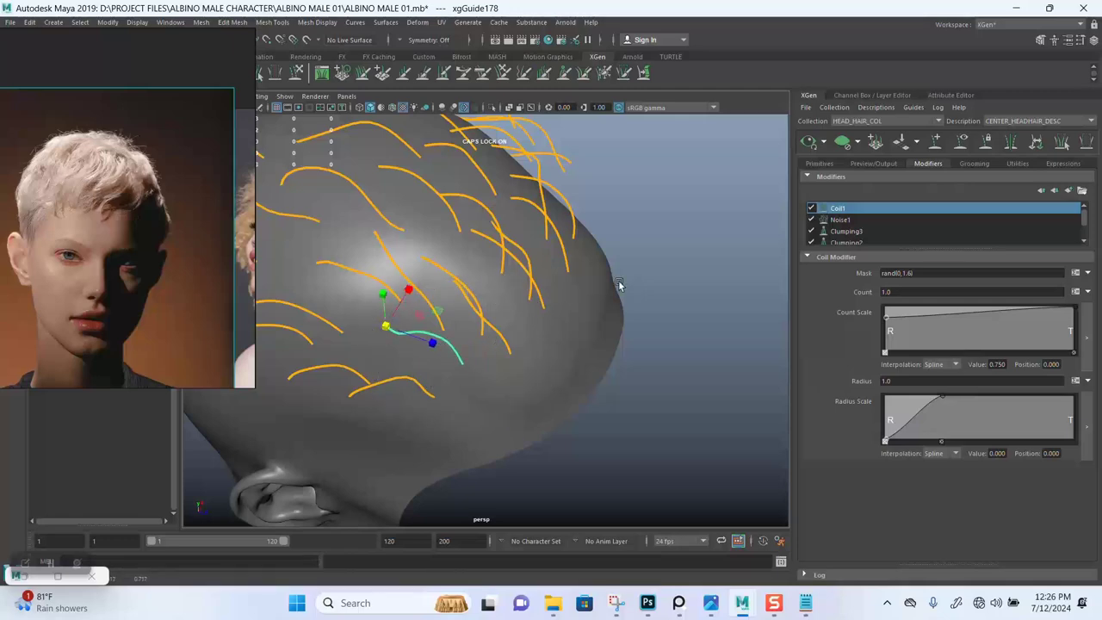
{"action": "left_click", "coordinate": [809, 143]}
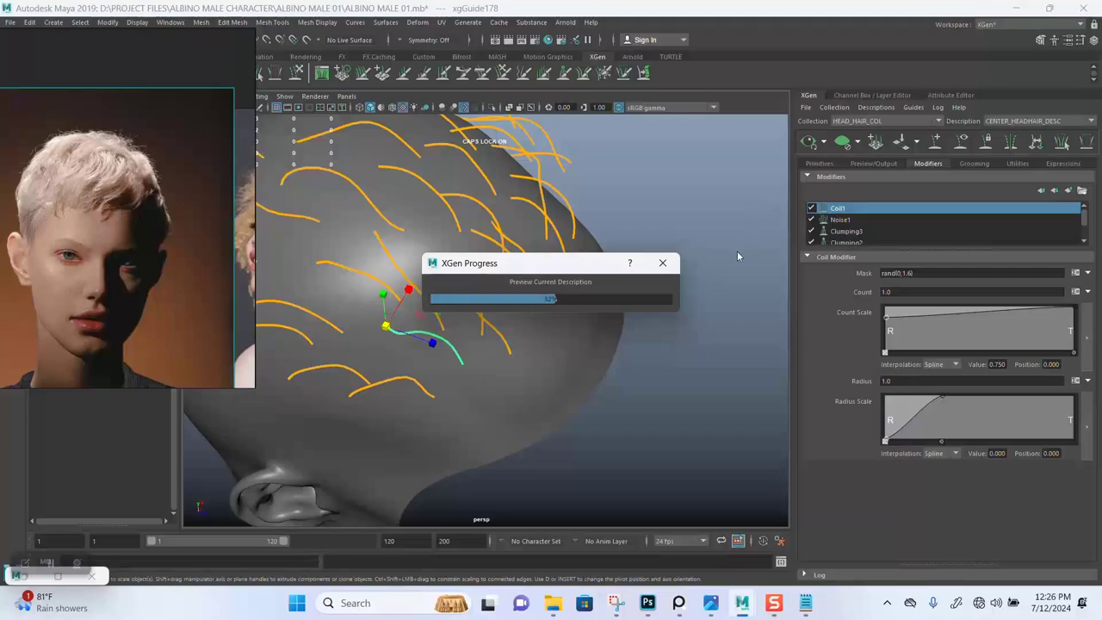
- Review the regenerated curls from behind, toggle the preview, and leave only the guides showing
{"action": "left_click_drag", "start_coordinate": [654, 364], "coordinate": [577, 379], "text": "alt"}
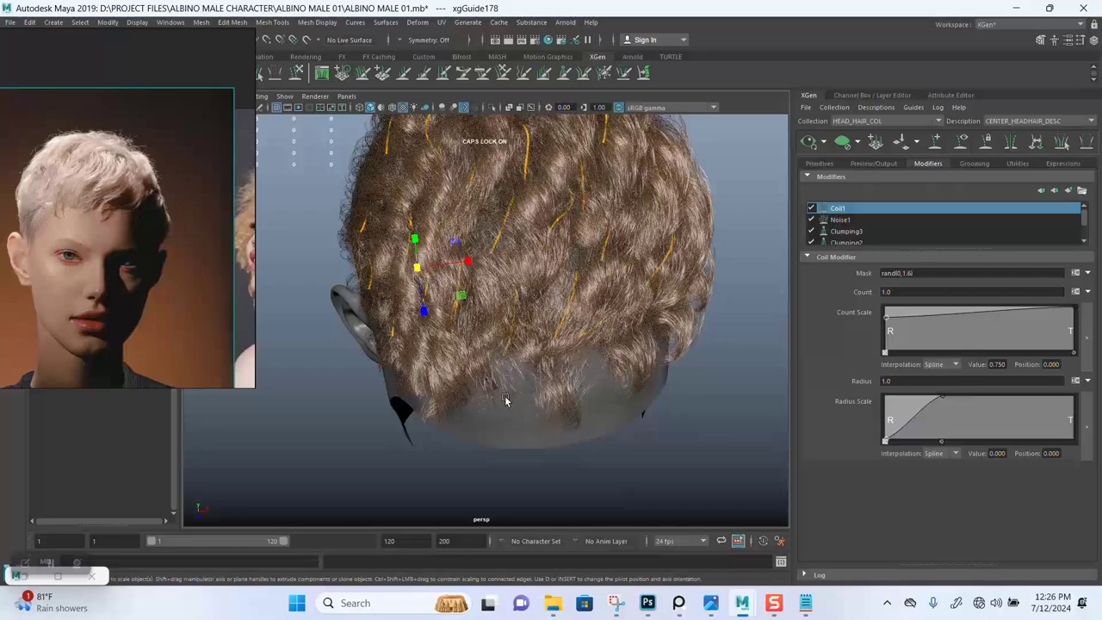
{"action": "left_click_drag", "start_coordinate": [506, 400], "coordinate": [667, 344], "text": "alt"}
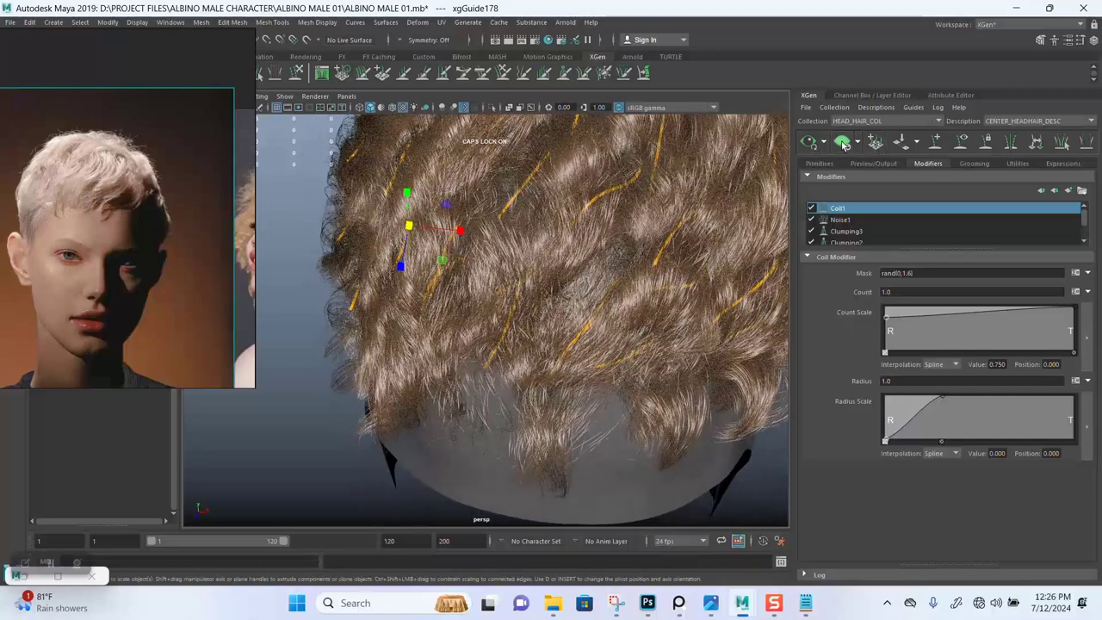
{"action": "left_click", "coordinate": [843, 143]}
{"action": "left_click", "coordinate": [809, 143]}
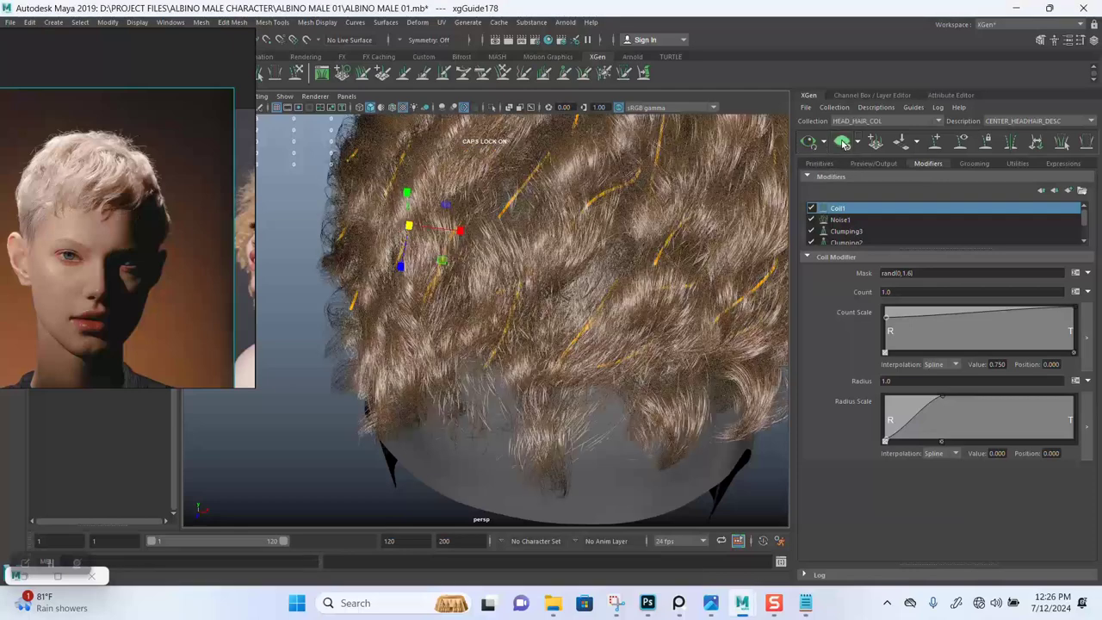
{"action": "left_click", "coordinate": [842, 142]}
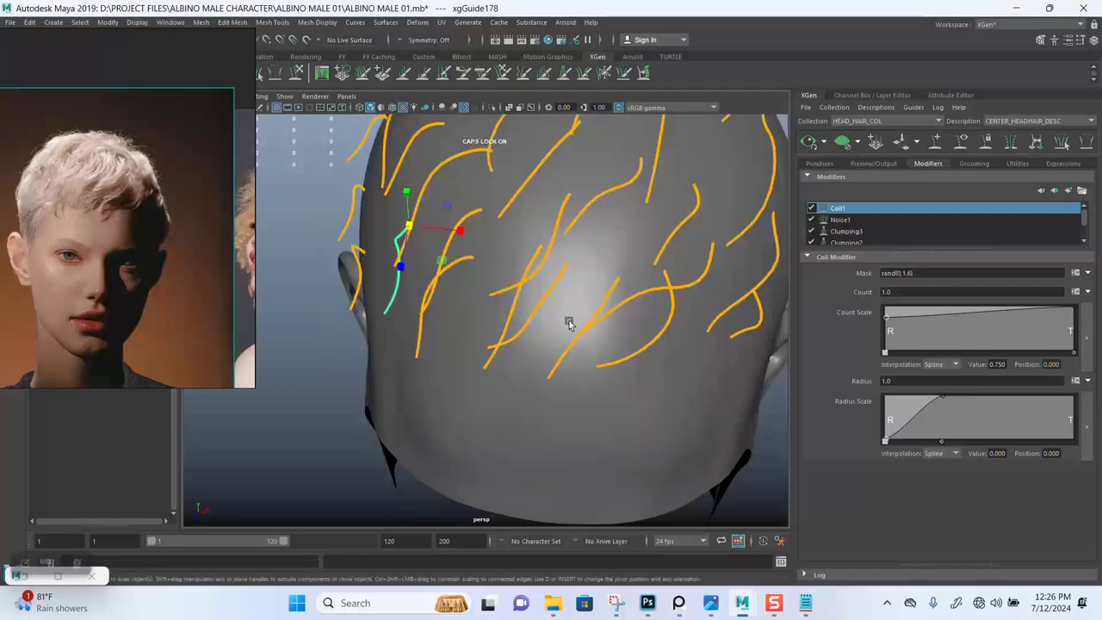
{"action": "mouse_move", "coordinate": [568, 319]}
{"action": "left_mouse_down", "text": "alt"}
{"action": "mouse_move", "coordinate": [577, 367]}
{"action": "mouse_move", "coordinate": [590, 339]}
{"action": "mouse_move", "coordinate": [574, 329]}
{"action": "mouse_move", "coordinate": [584, 322]}
{"action": "left_mouse_up", "text": "alt"}
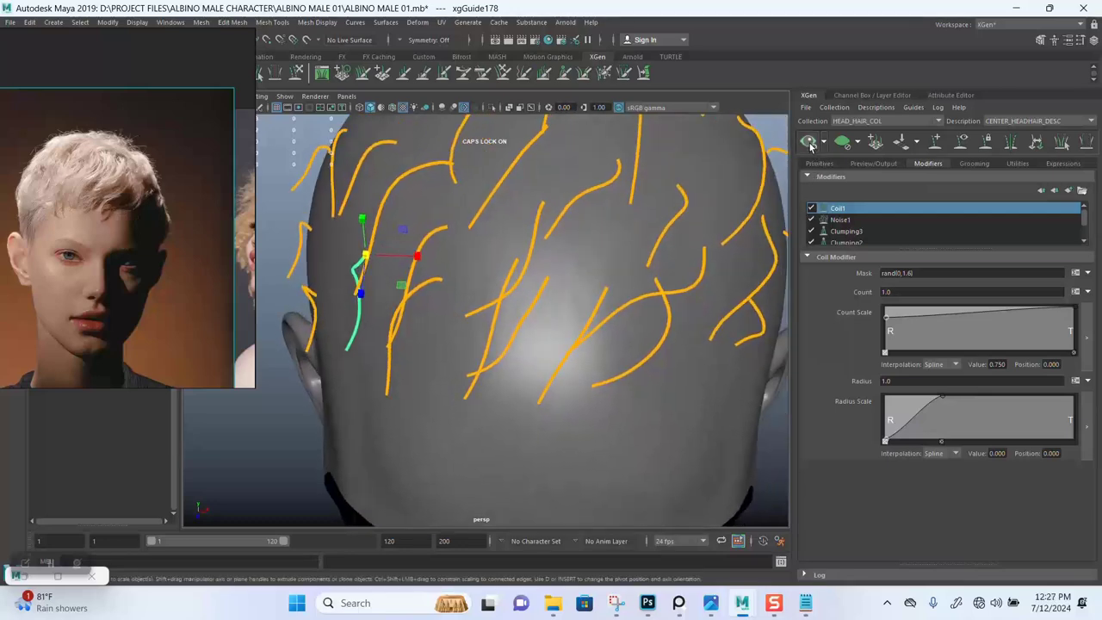
- Start painting the density mask from the Primitives tab, move the reference photo aside, and dismiss the fatal error
{"action": "left_click", "coordinate": [817, 164]}
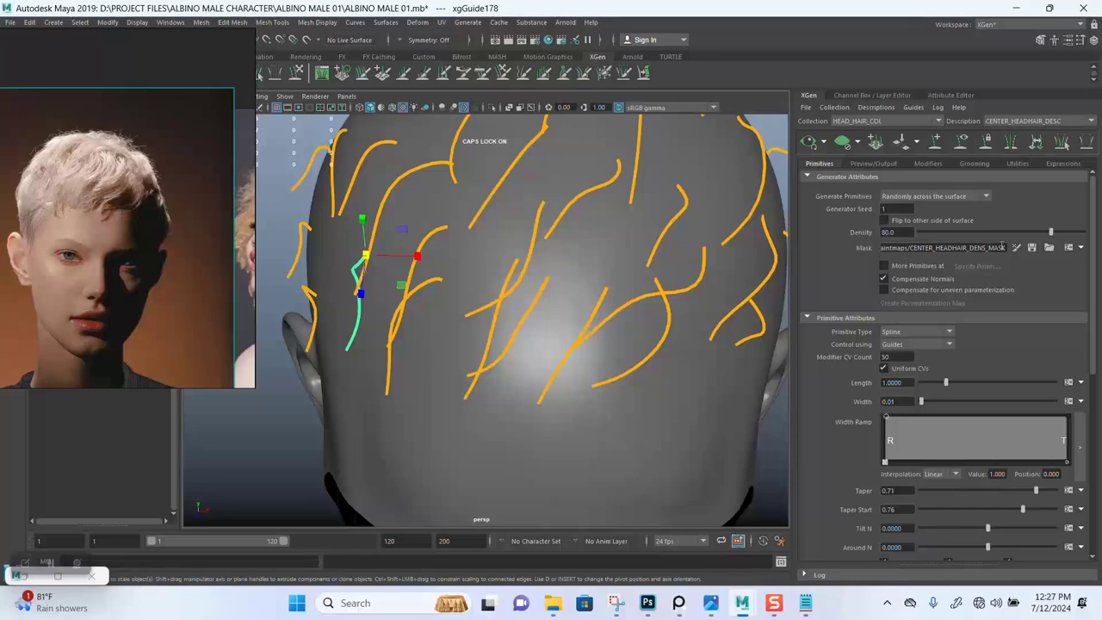
{"action": "left_click", "coordinate": [1016, 248]}
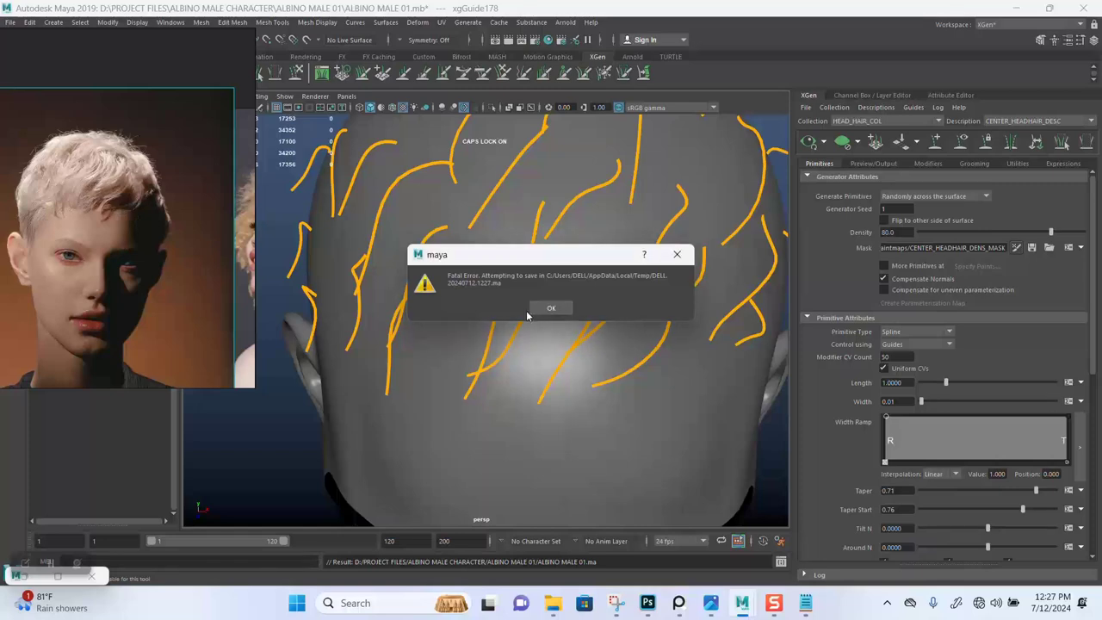
{"action": "left_click_drag", "start_coordinate": [183, 242], "coordinate": [1014, 221]}
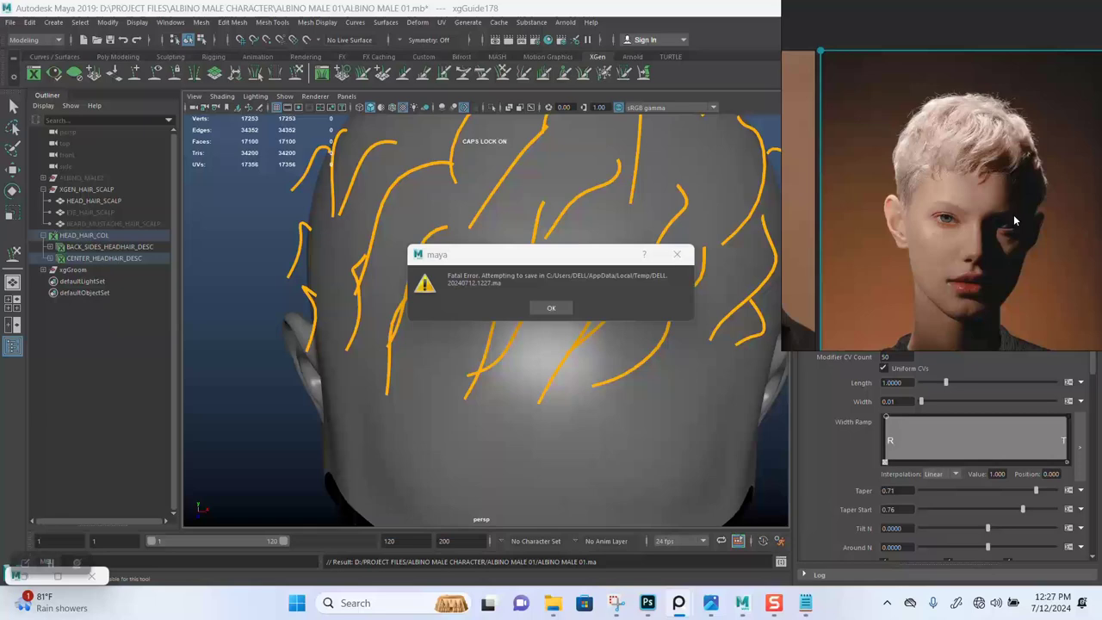
{"action": "left_click", "coordinate": [553, 308]}
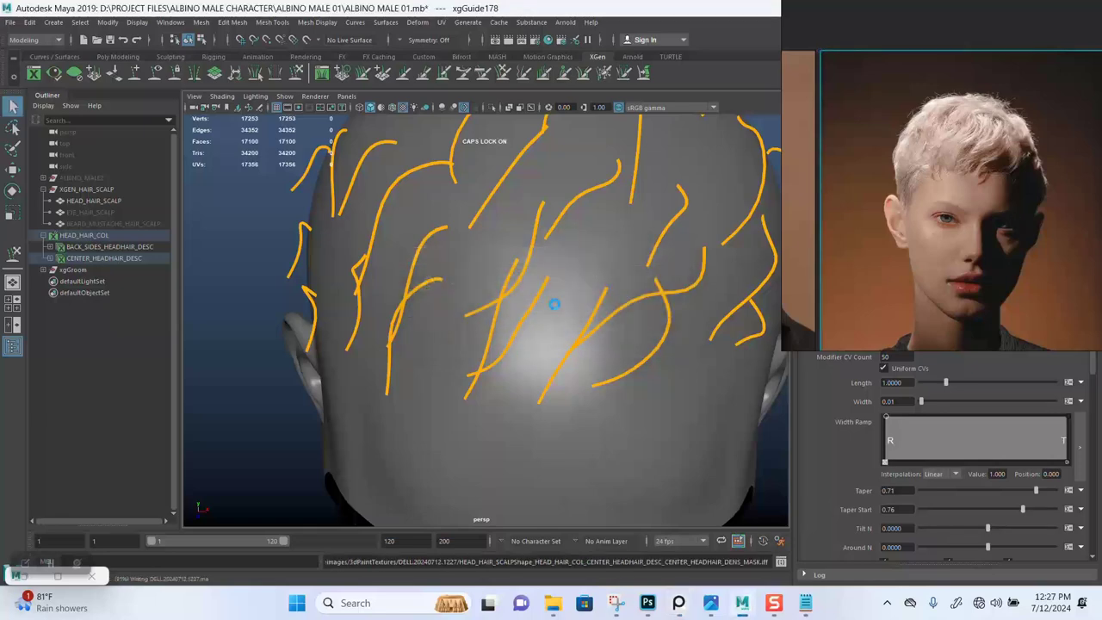